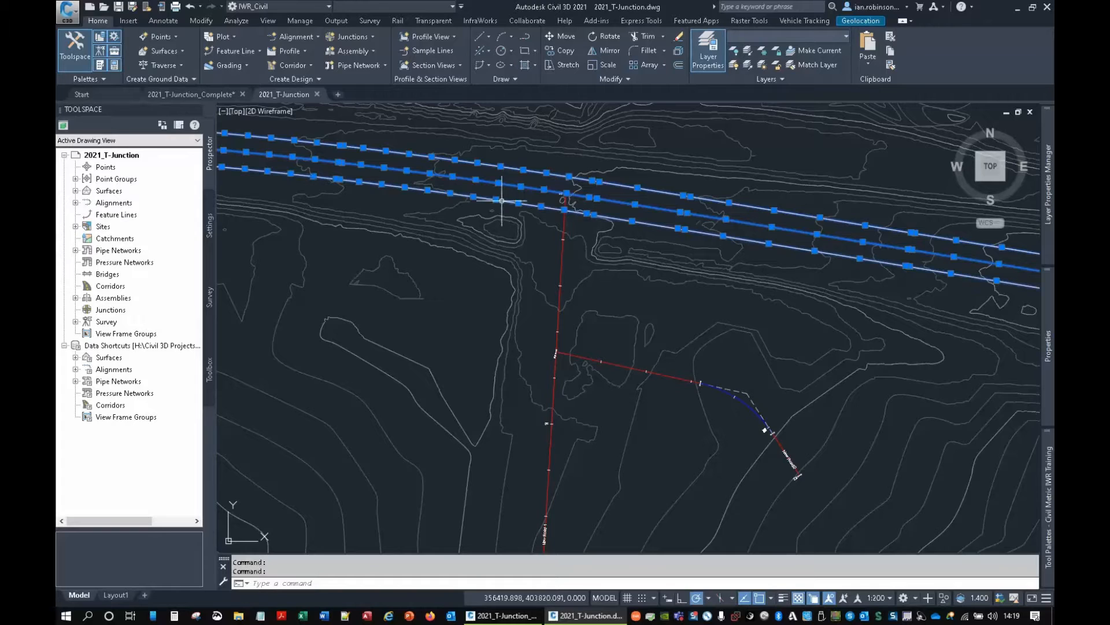
# Check the properties of the three selected road polylines and select the existing ground surface to identify it, clearing each selection.
pyautogui.moveTo(1045, 322)
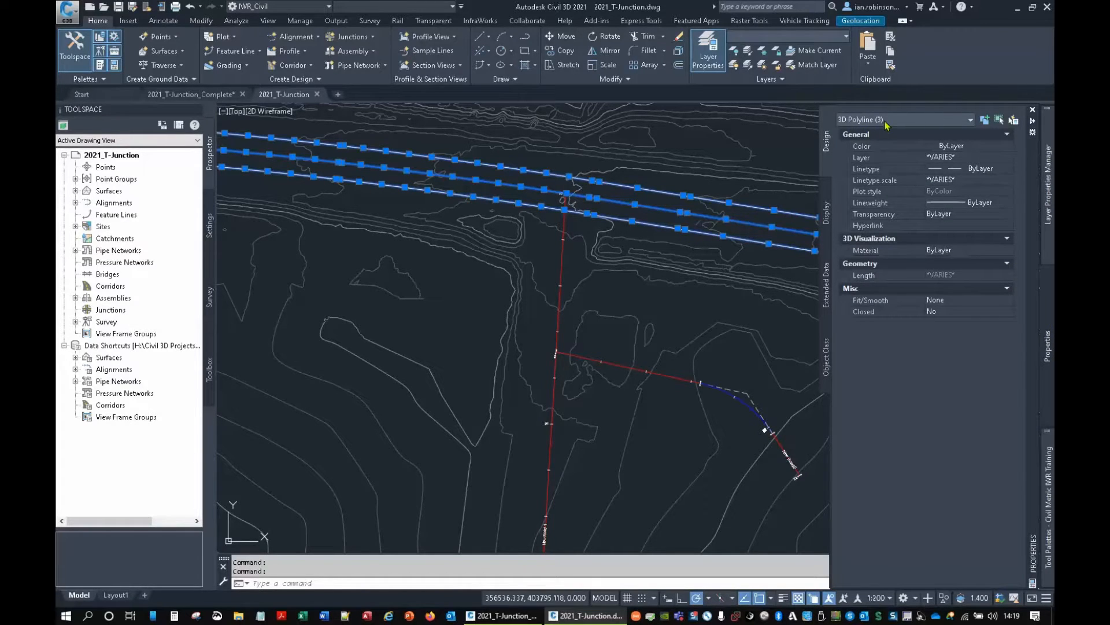
pyautogui.press('Escape')
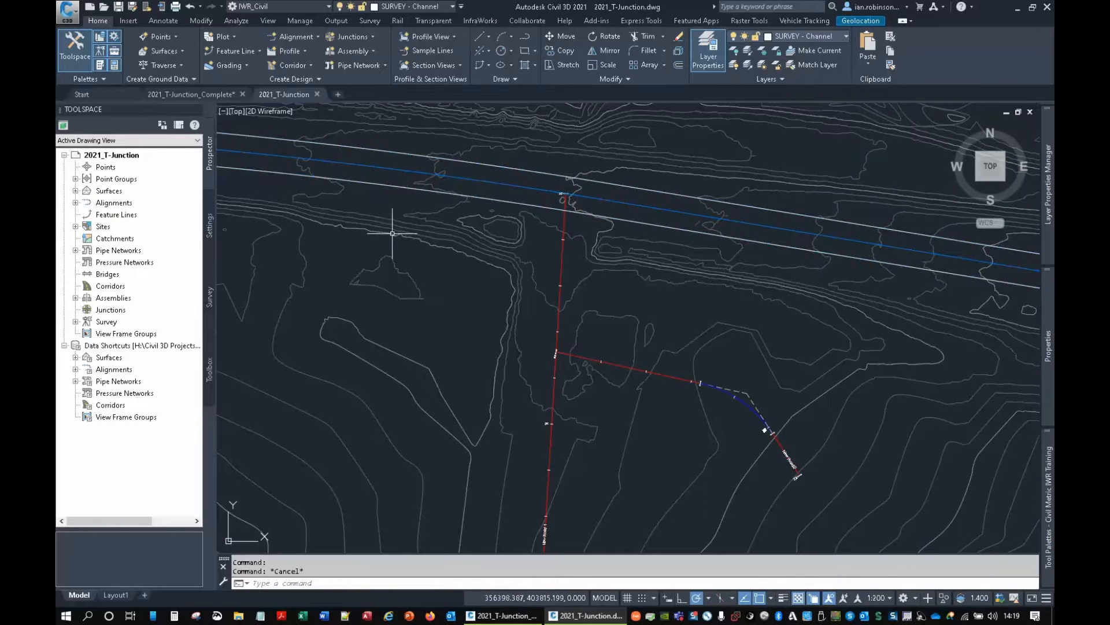
pyautogui.click(505, 250)
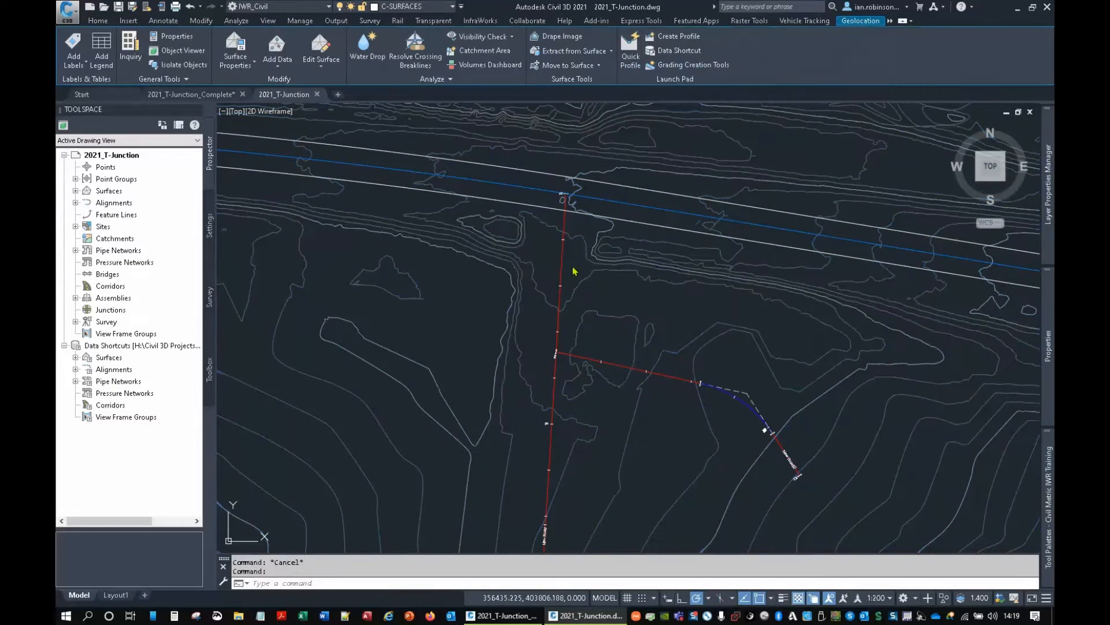
pyautogui.press('Escape')
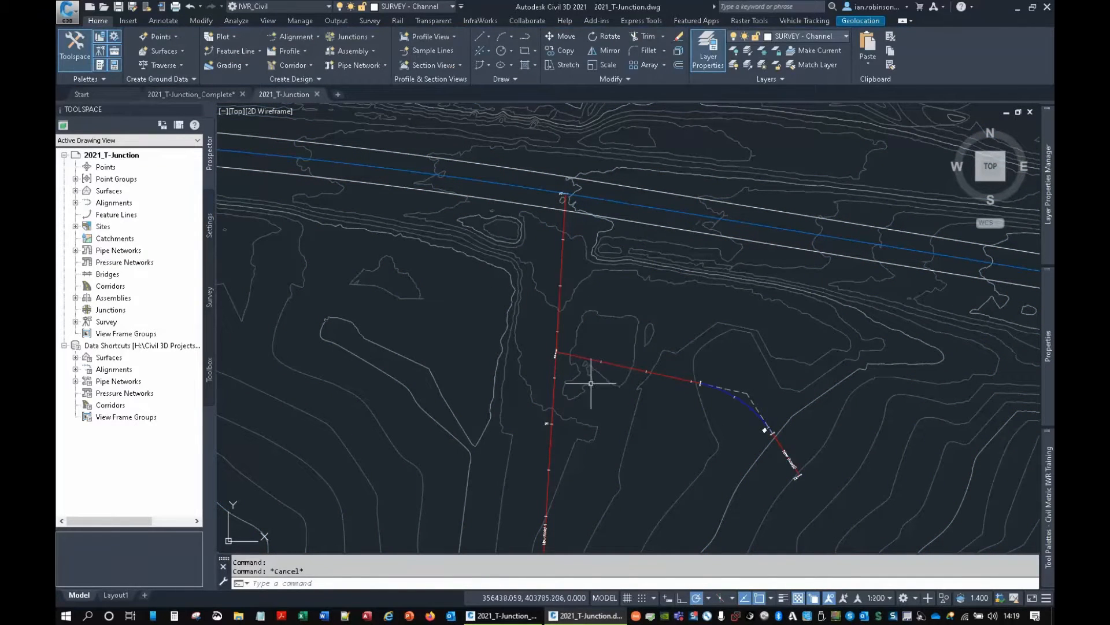
# Examine the centreline alignments New Road 1 and New Road 2 and their profile and profile view entries in the drawing's object tree.
pyautogui.click(74, 203)
pyautogui.click(87, 215)
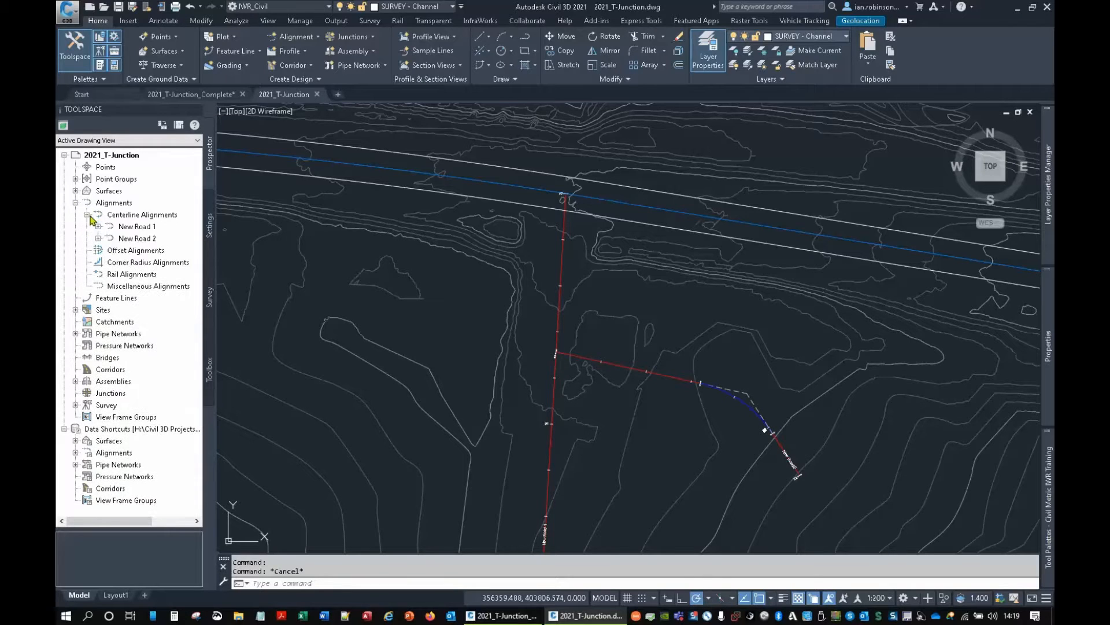
pyautogui.click(119, 227)
pyautogui.click(118, 237)
pyautogui.click(98, 226)
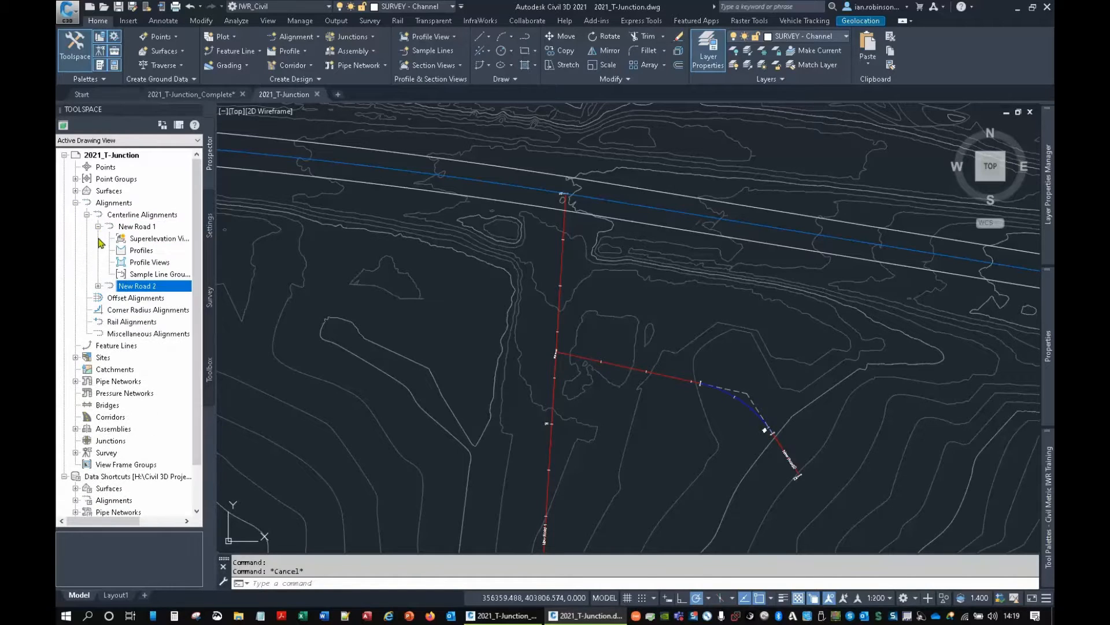
pyautogui.click(98, 286)
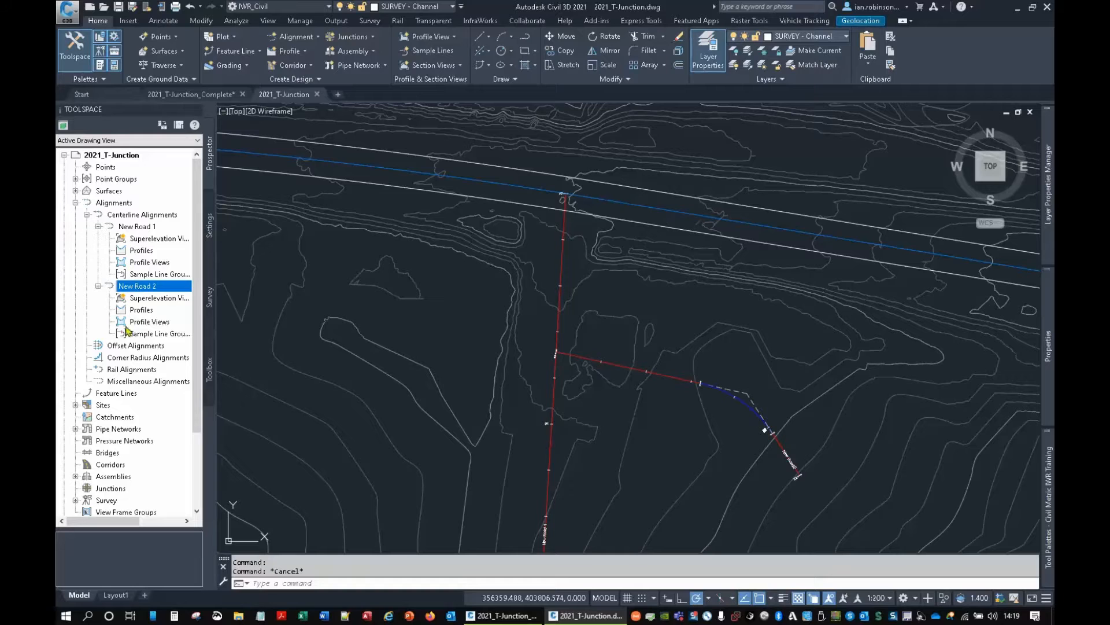
# Inspect the prepared Existing Road and New Road assemblies located away from the site plan.
pyautogui.scroll(-6, 518, 260)
pyautogui.moveTo(446, 245); pyautogui.dragTo(563, 407, button='middle')
pyautogui.moveTo(413, 144); pyautogui.dragTo(478, 265, button='middle')
pyautogui.scroll(9, 473, 240)
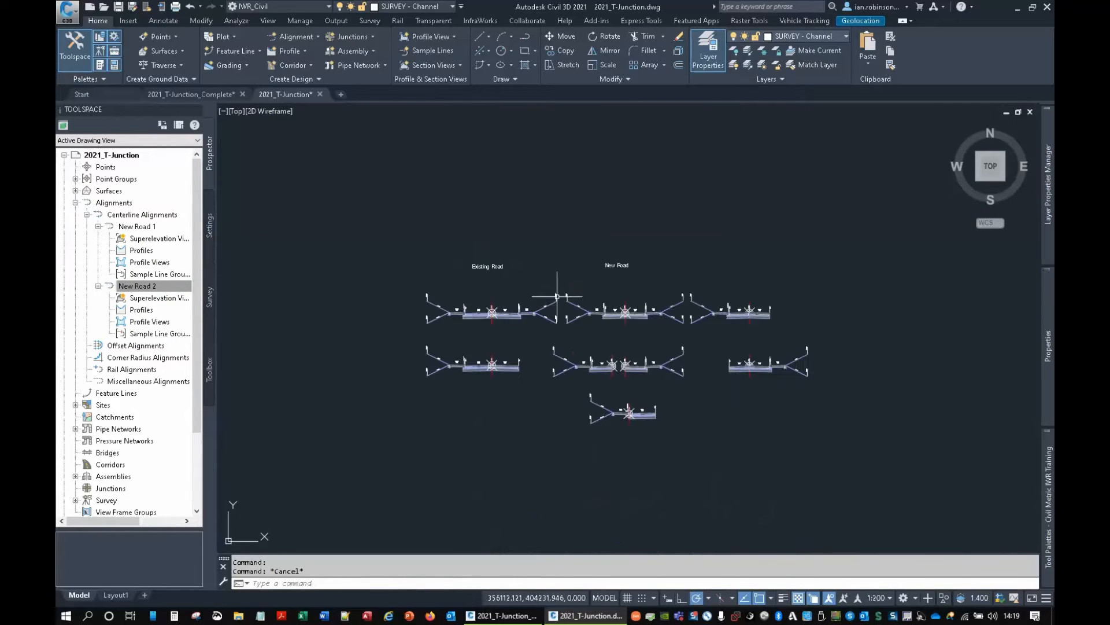
pyautogui.moveTo(557, 296); pyautogui.dragTo(512, 213, button='middle')
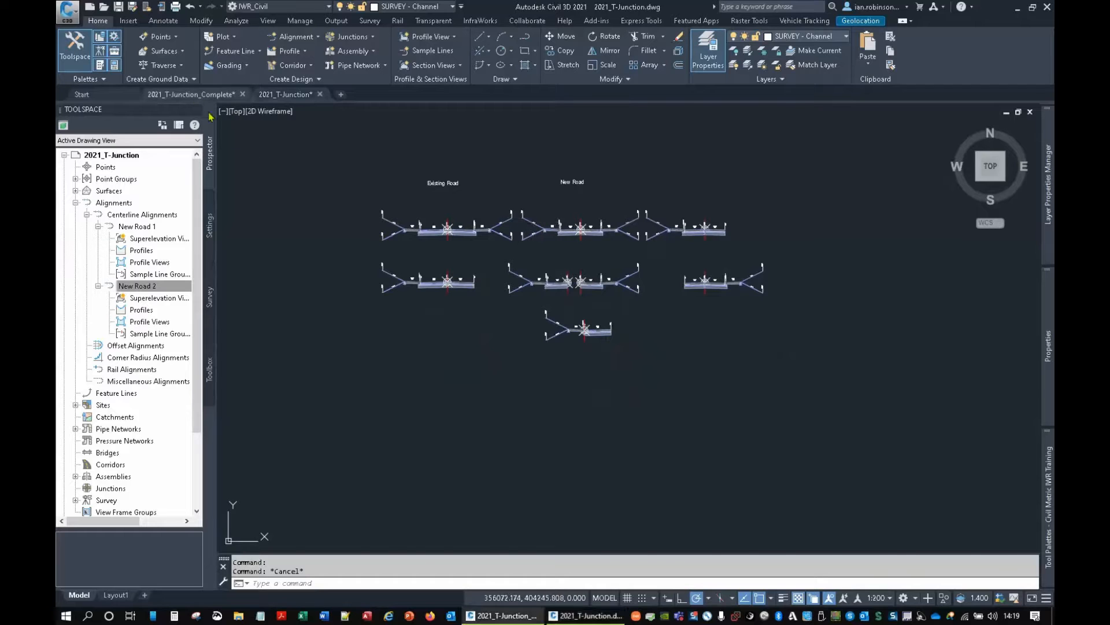
# Switch to the 2021_T-Junction_Complete drawing and examine its finished site roads corridor in 3D in the Object Viewer.
pyautogui.click(199, 95)
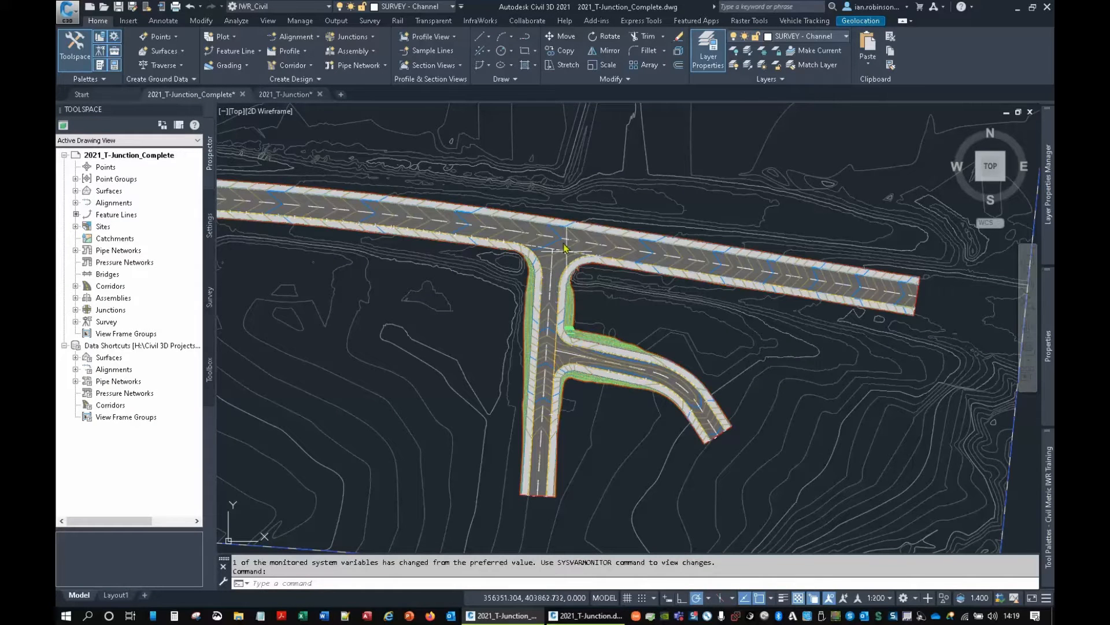
pyautogui.click(563, 242)
pyautogui.rightClick(562, 242)
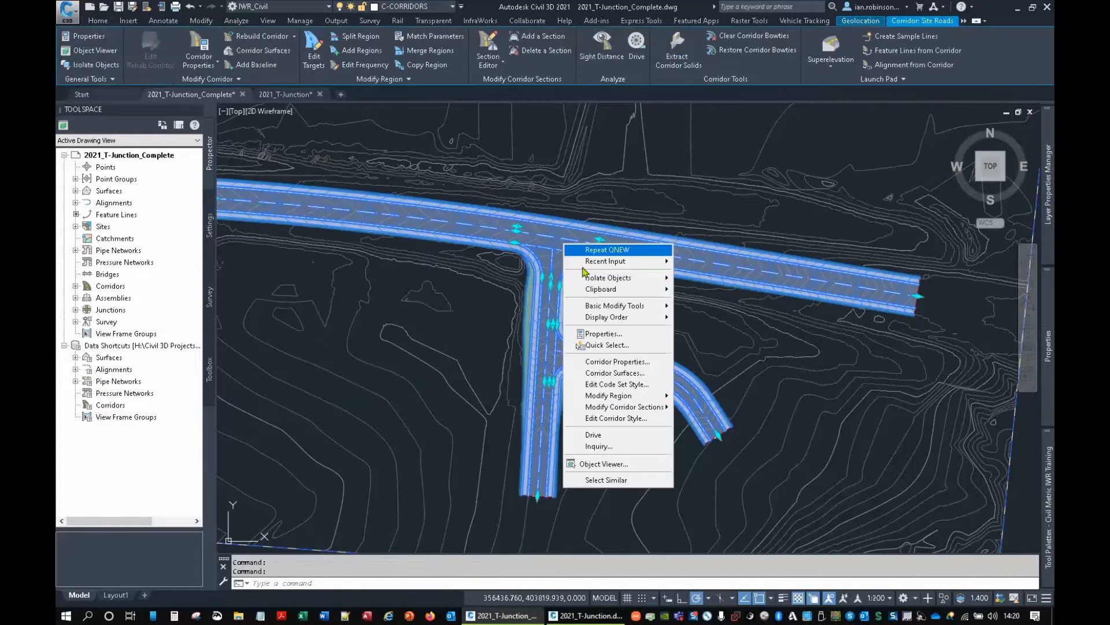
pyautogui.click(601, 446)
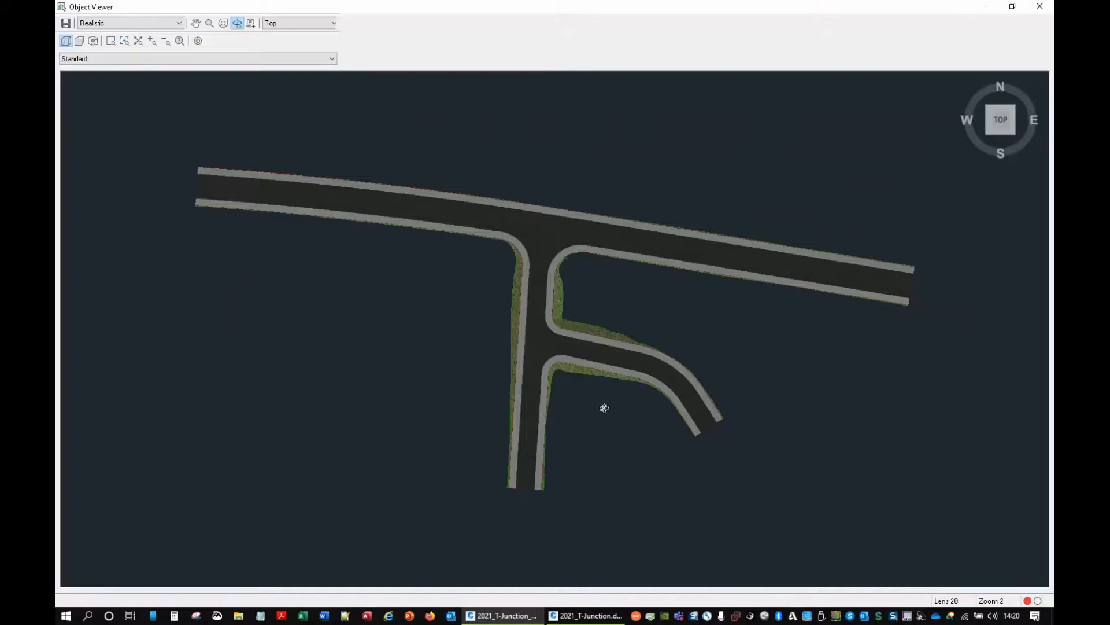
pyautogui.moveTo(602, 409); pyautogui.dragTo(617, 329)
pyautogui.rightClick(633, 328)
pyautogui.click(635, 327)
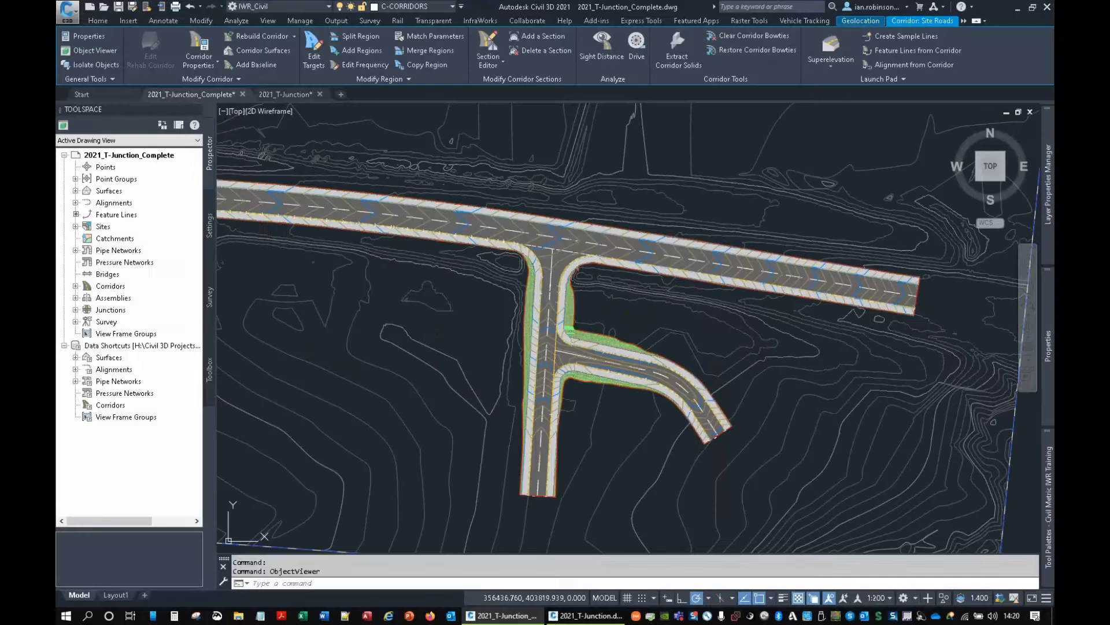
# Return to the 2021_T-Junction drawing and look over the area where the New Road 1 alignment meets the existing road.
pyautogui.click(288, 95)
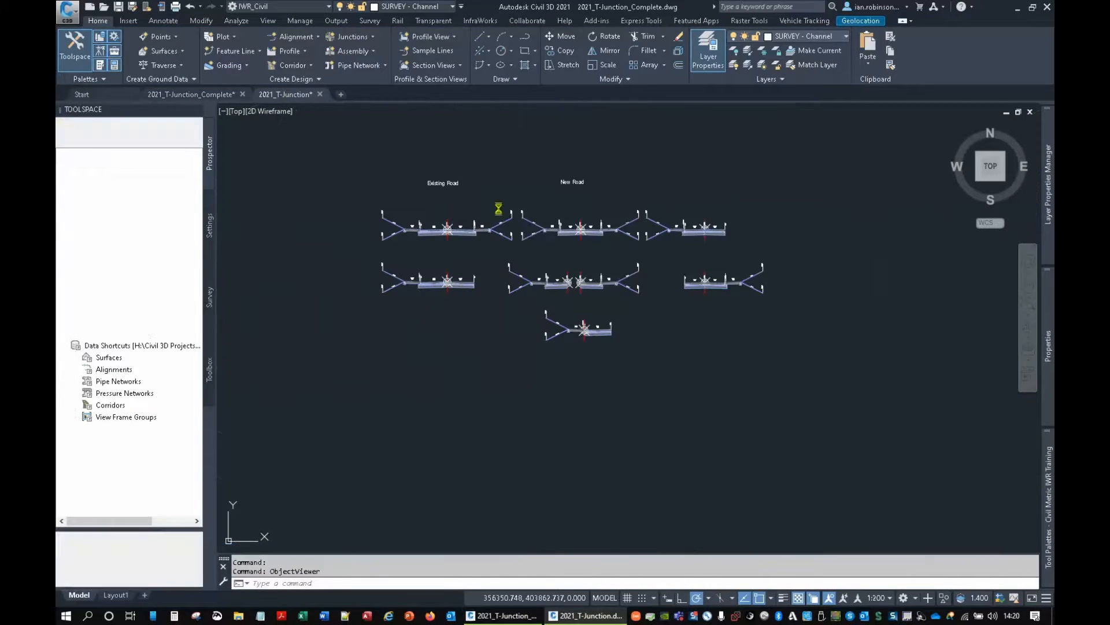
pyautogui.scroll(-8, 541, 270)
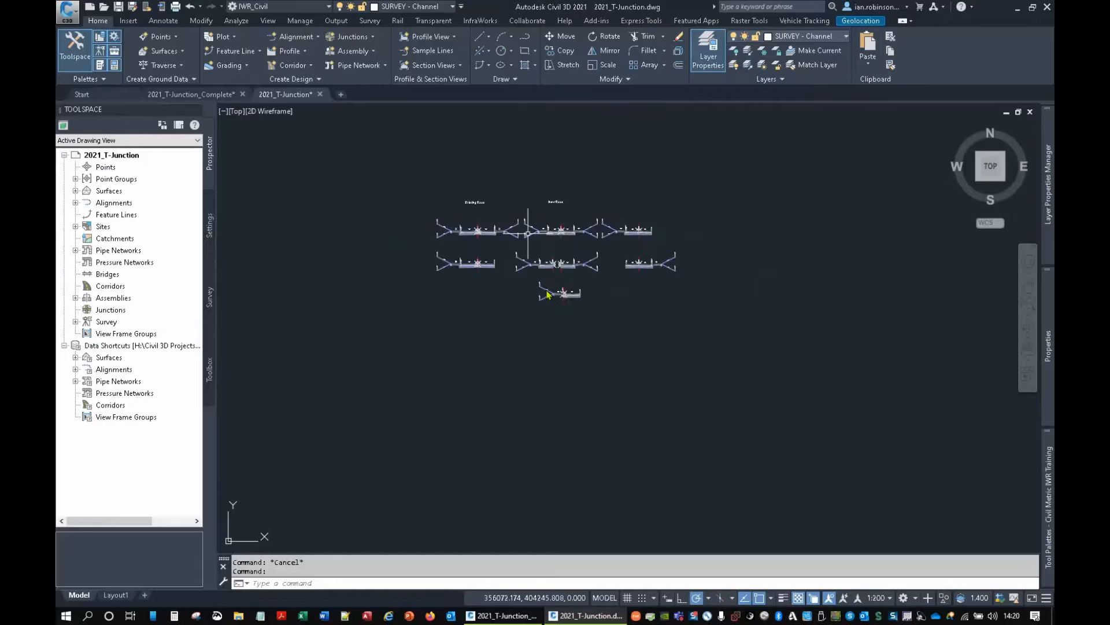
pyautogui.moveTo(550, 347); pyautogui.dragTo(515, 288, button='middle')
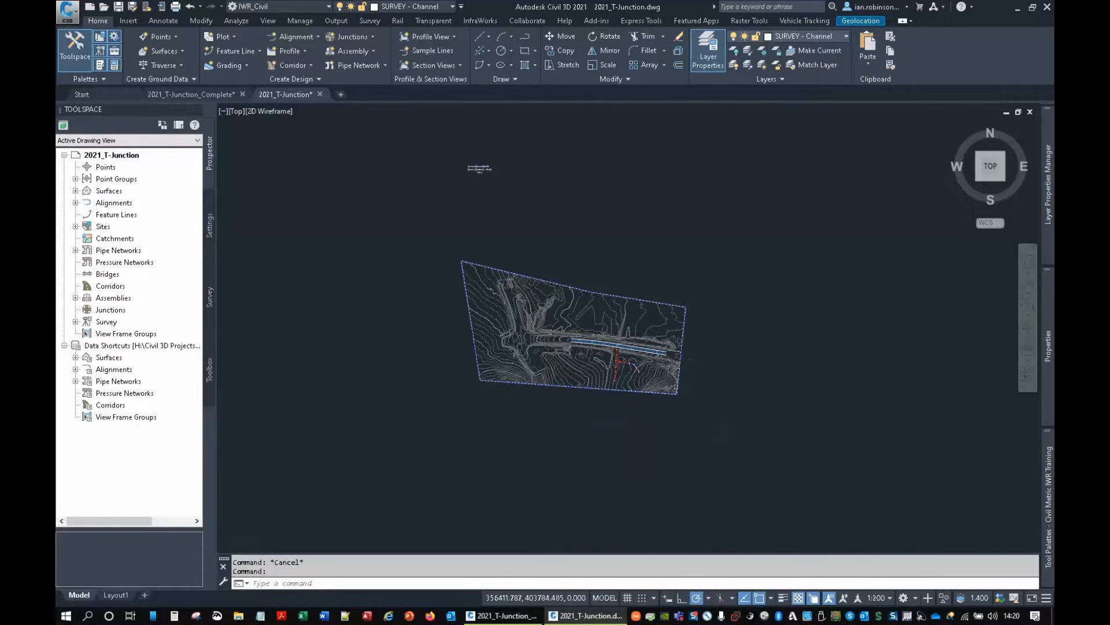
pyautogui.scroll(8, 614, 347)
pyautogui.moveTo(614, 290); pyautogui.dragTo(600, 295, button='middle')
pyautogui.scroll(2, 510, 300)
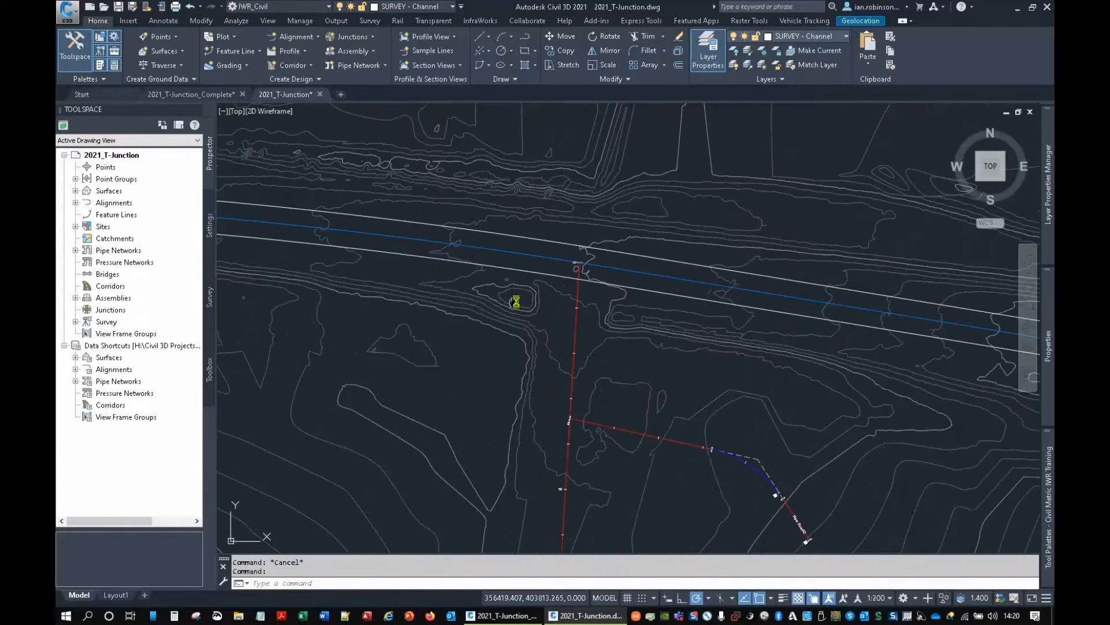
pyautogui.moveTo(515, 302); pyautogui.dragTo(591, 297, button='middle')
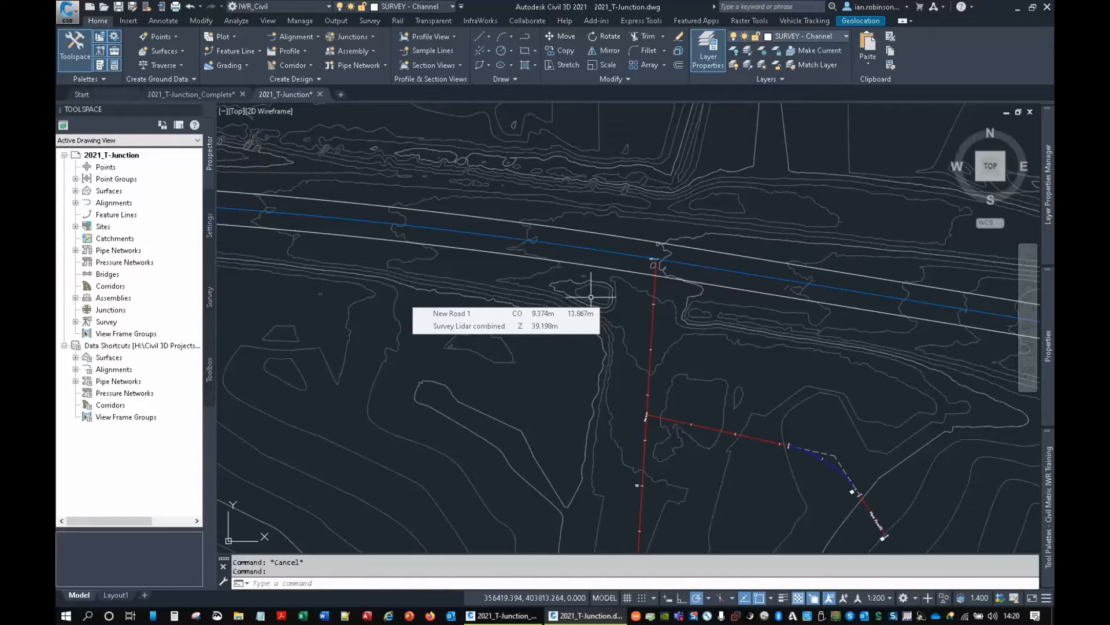
# Examine the existing road's centreline polyline where New Road 1 starts, and clear the selection.
pyautogui.click(584, 249)
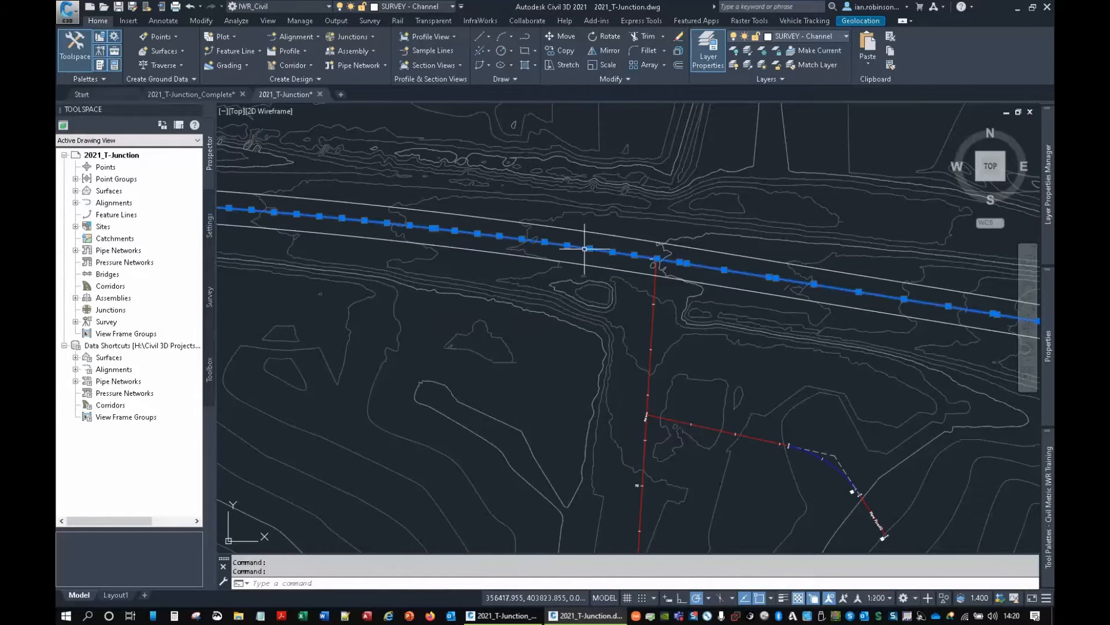
pyautogui.scroll(6, 656, 270)
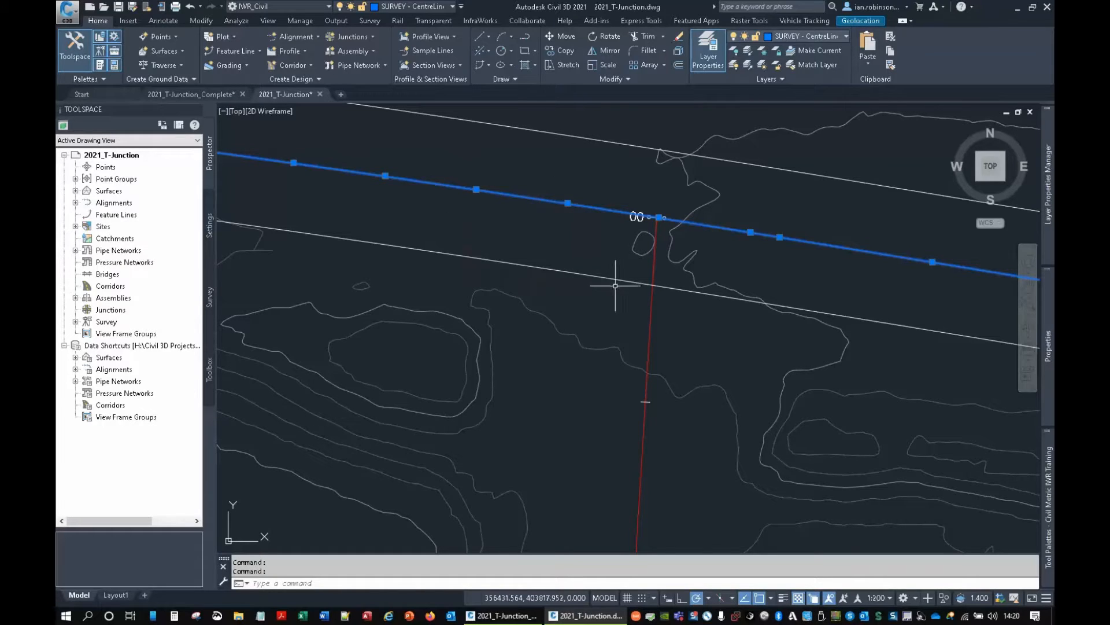
pyautogui.moveTo(601, 278)
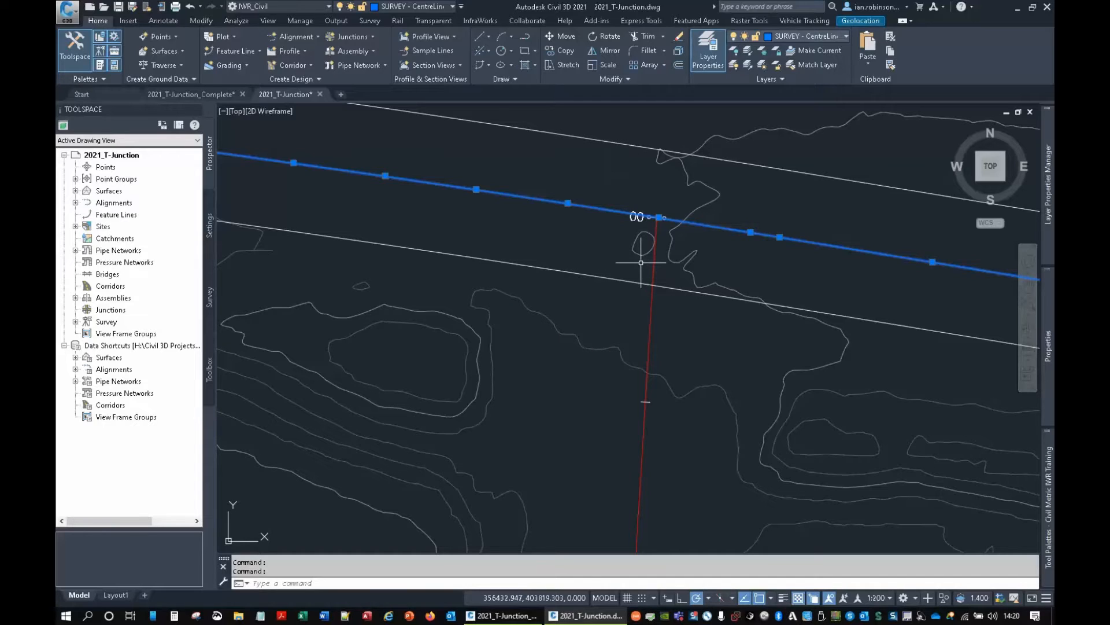
pyautogui.moveTo(641, 262)
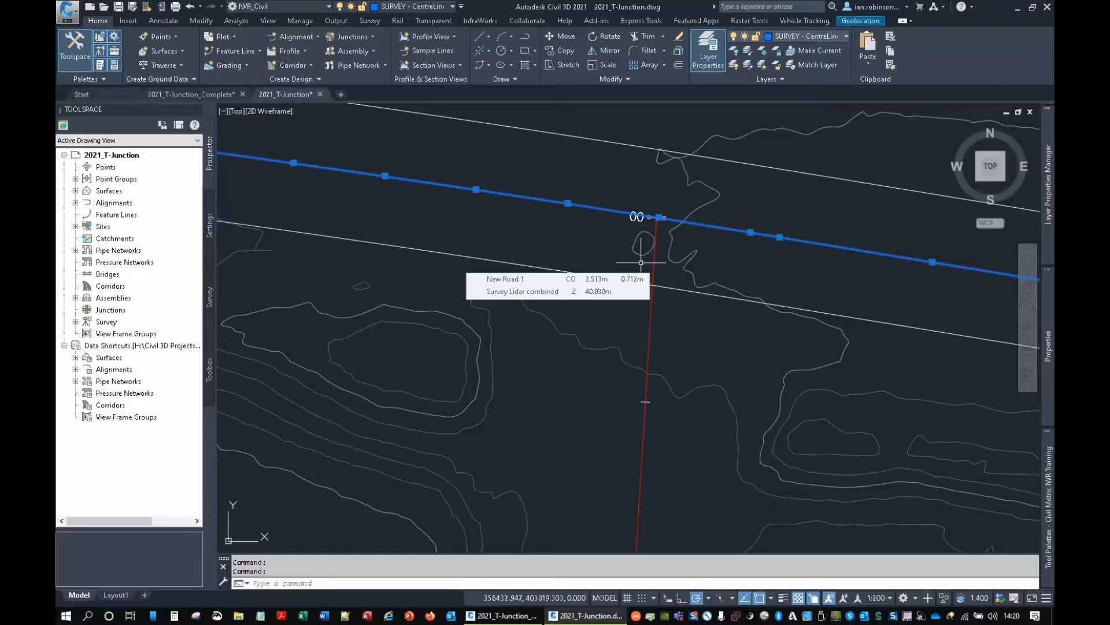
pyautogui.press('Escape')
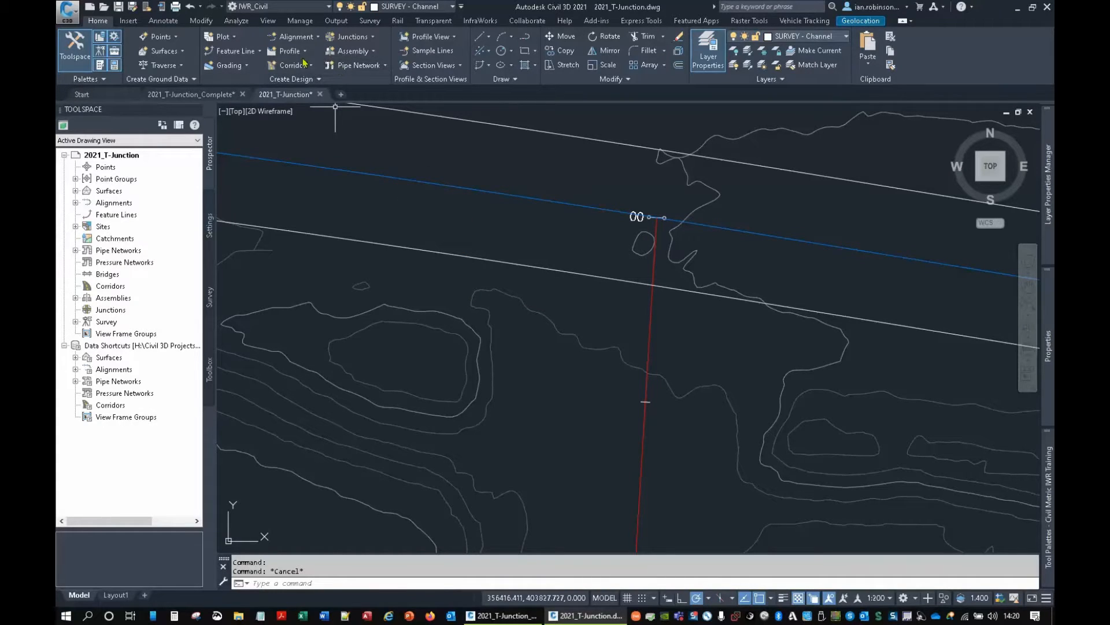
# Start creating a feature line from the existing road's centreline 3D polyline and name it Existing Centreline.
pyautogui.click(235, 51)
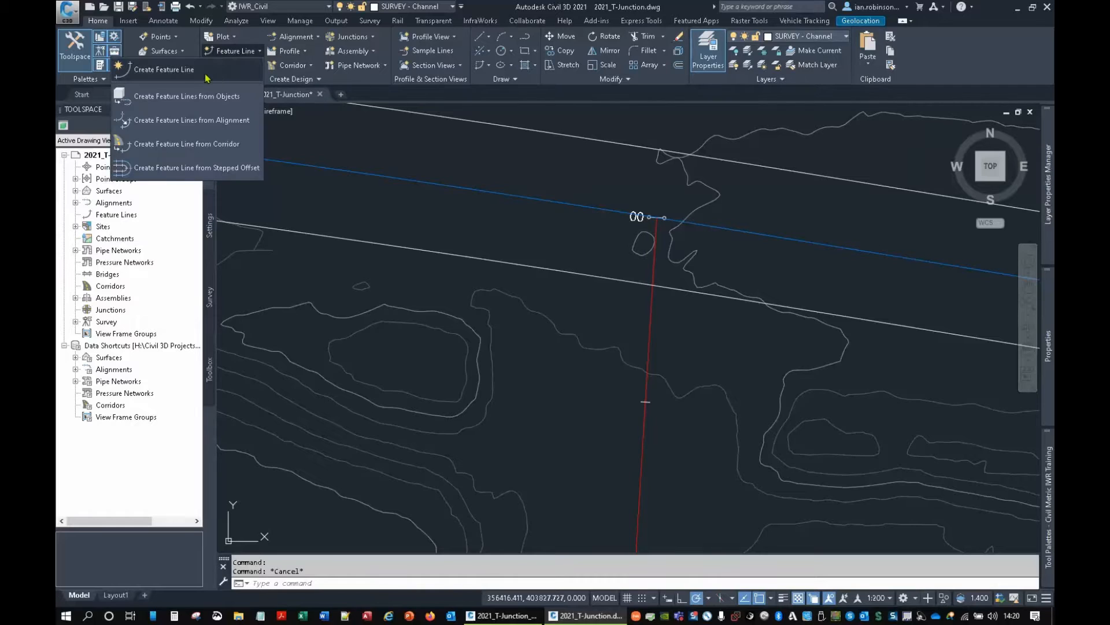
pyautogui.click(196, 100)
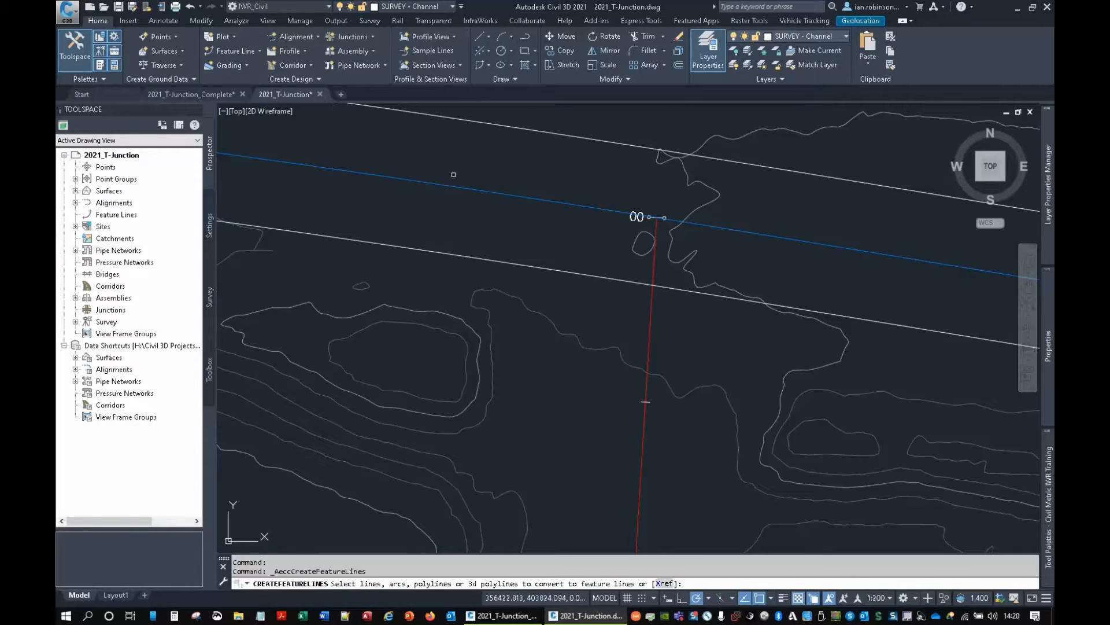
pyautogui.click(487, 193)
pyautogui.rightClick(550, 250)
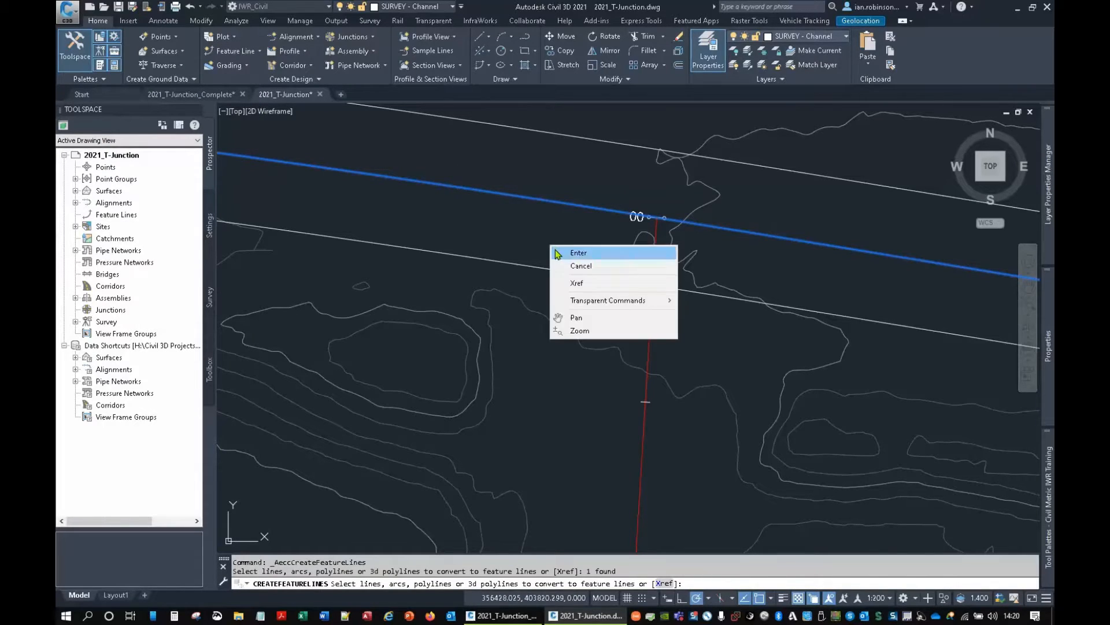
pyautogui.click(558, 252)
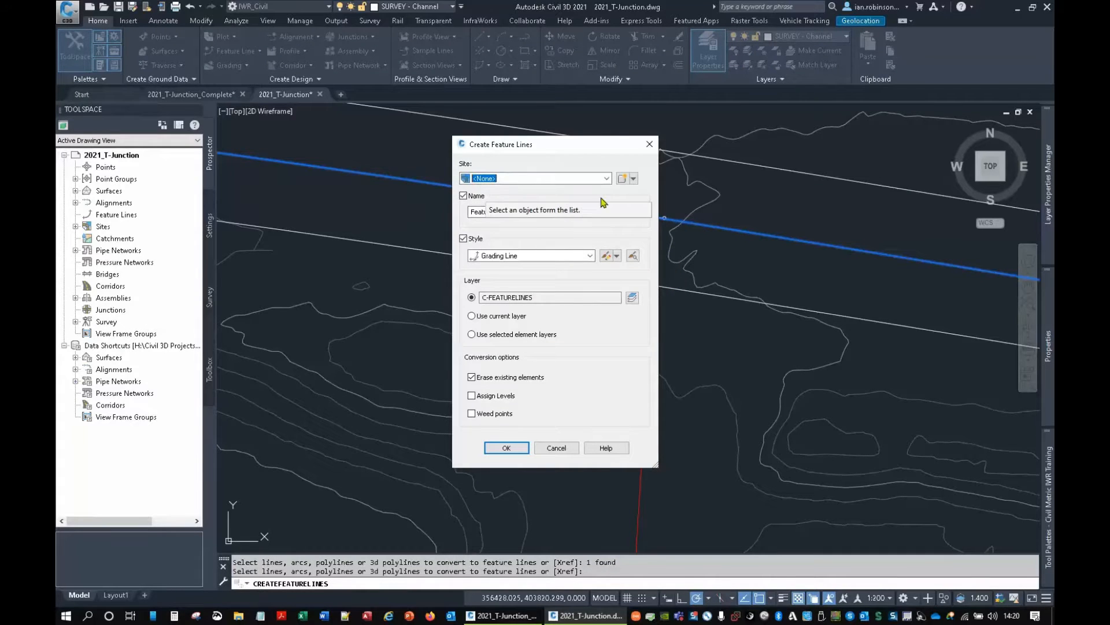
pyautogui.moveTo(618, 212); pyautogui.dragTo(466, 215)
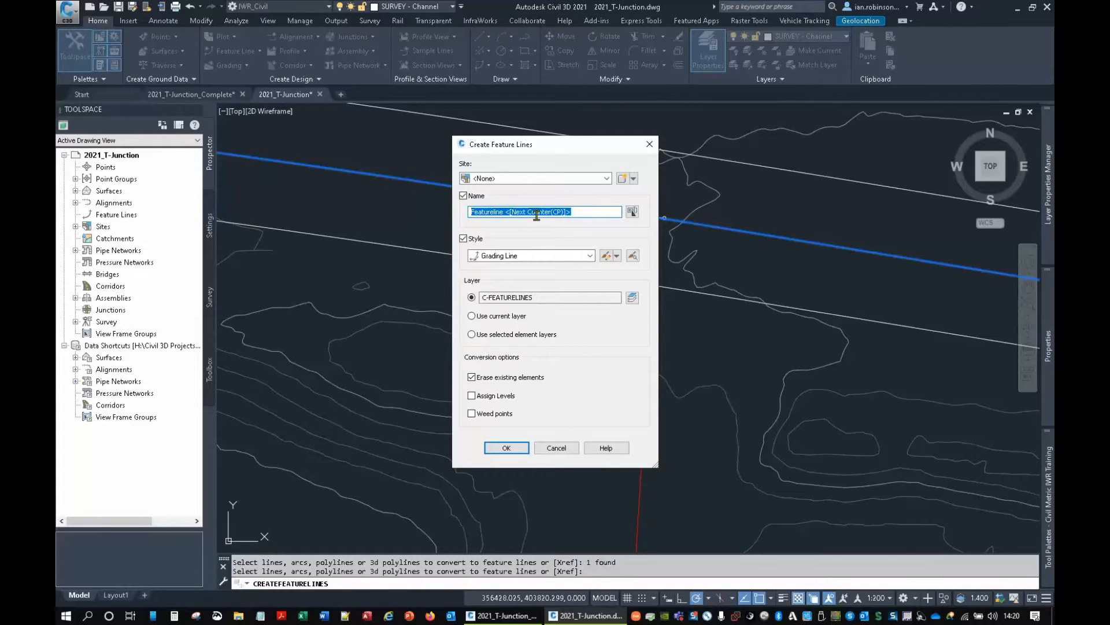
pyautogui.write('Existing Centreline')
# Set the feature line's style to Crown and create it with the existing element erased.
pyautogui.click(565, 258)
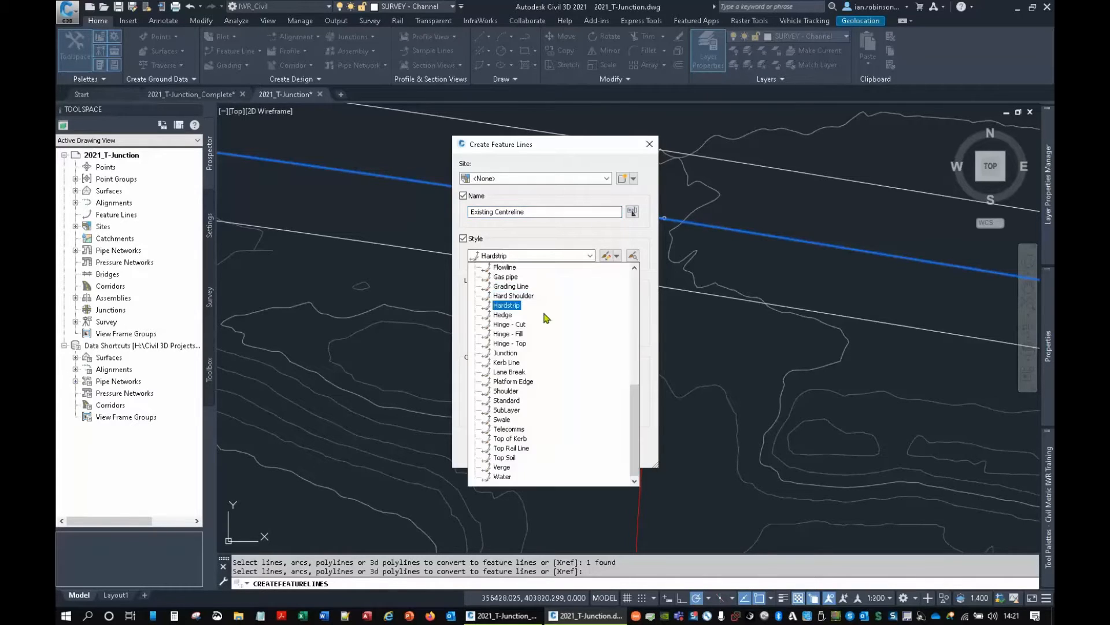
pyautogui.scroll(2, 533, 414)
pyautogui.scroll(4, 533, 413)
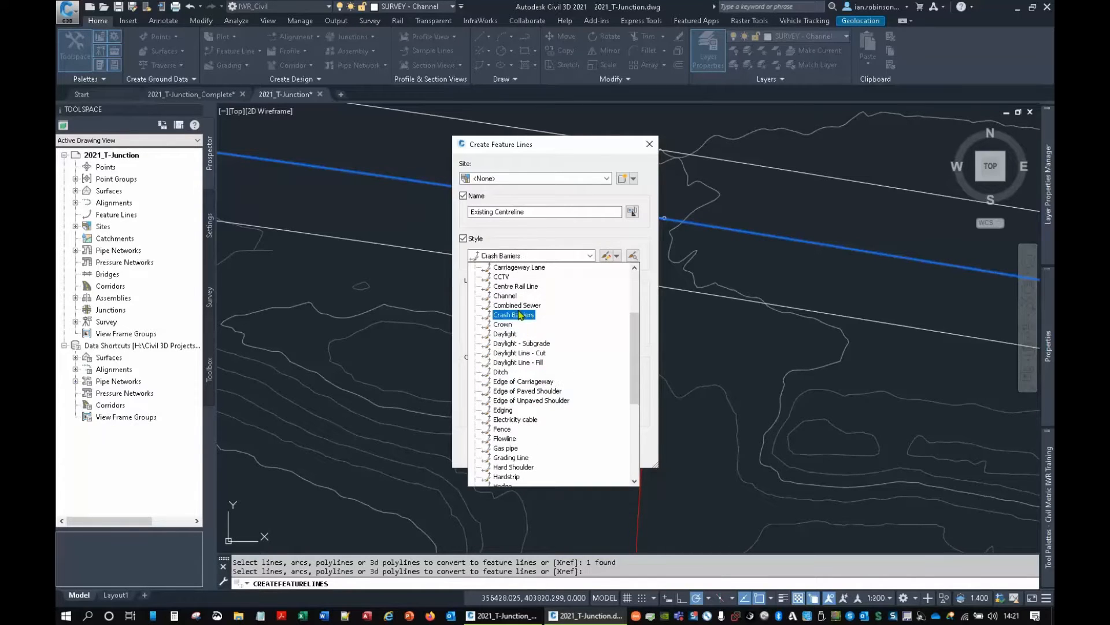
pyautogui.click(503, 324)
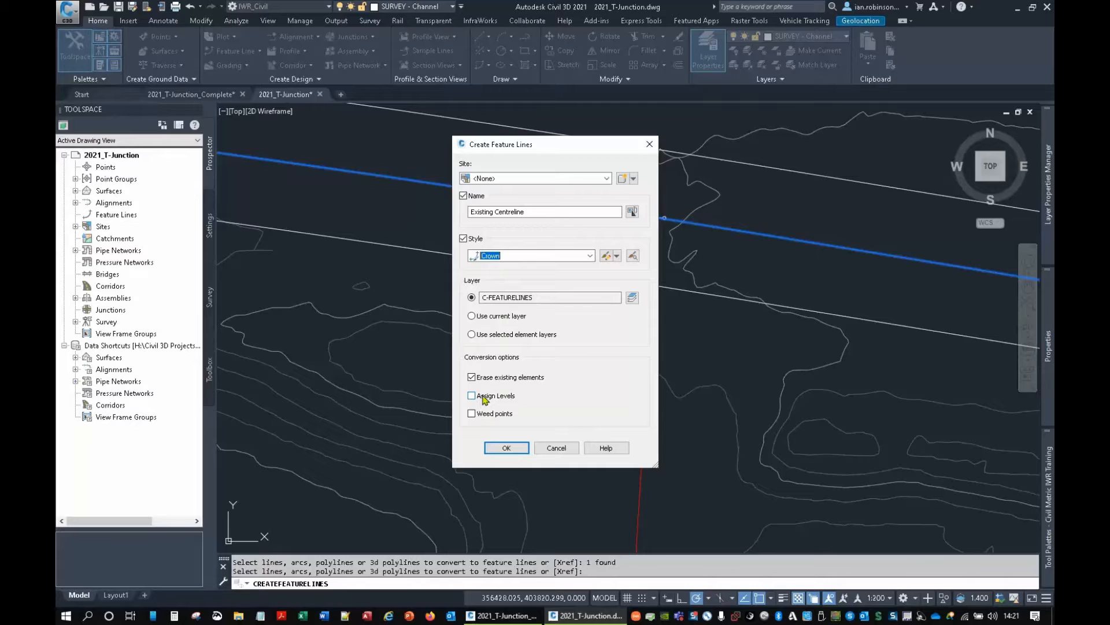
pyautogui.click(506, 448)
# Select the Existing Centreline feature line to check its conversion along the road, and clear the selection.
pyautogui.scroll(2, 521, 221)
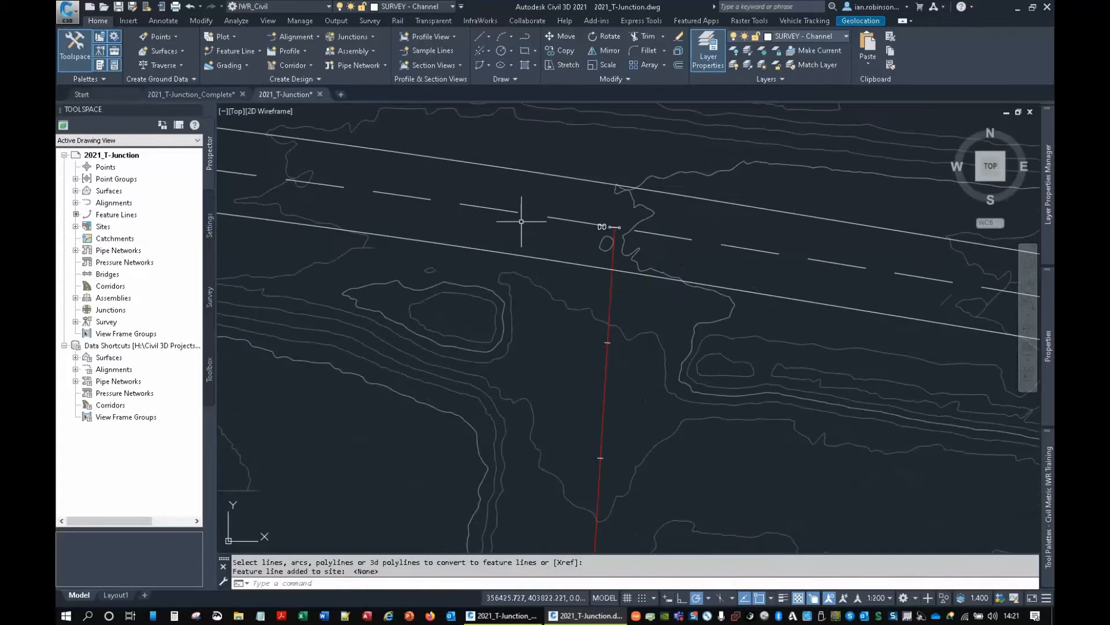
pyautogui.press('Escape')
pyautogui.click(514, 215)
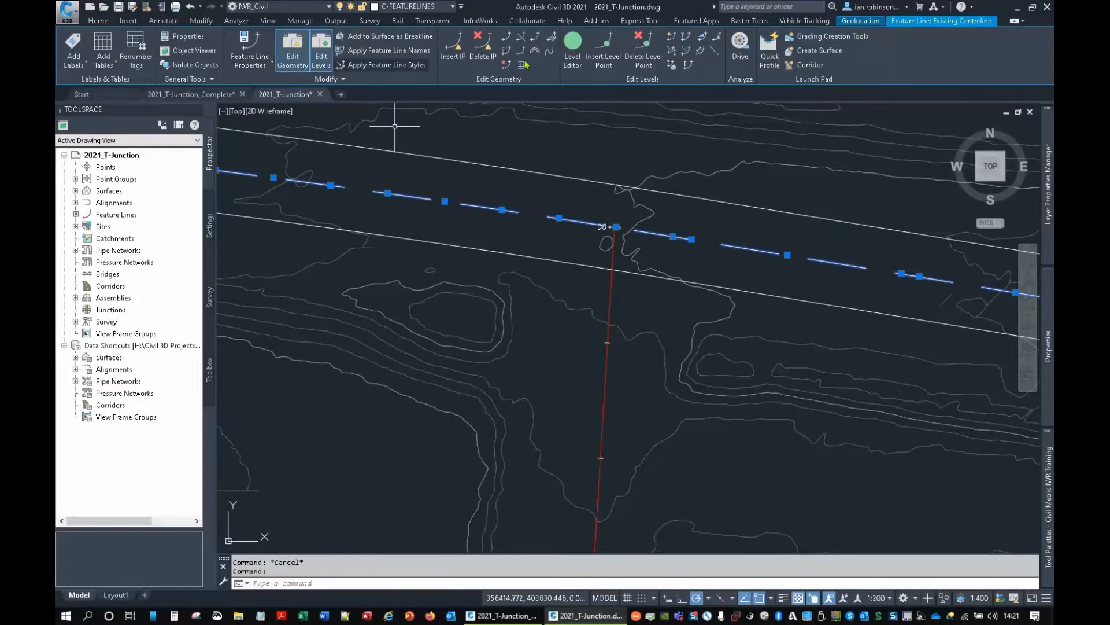
pyautogui.scroll(-3, 488, 285)
pyautogui.press('Escape')
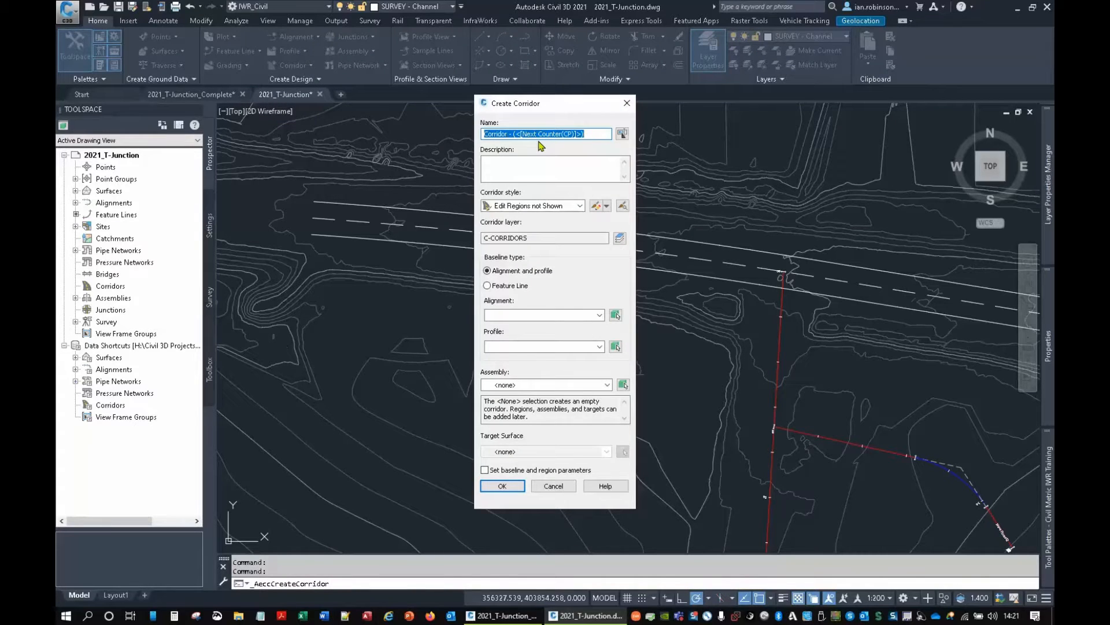
# Name the corridor New Junction and base it on the Existing Centreline feature line.
pyautogui.write('New Junction')
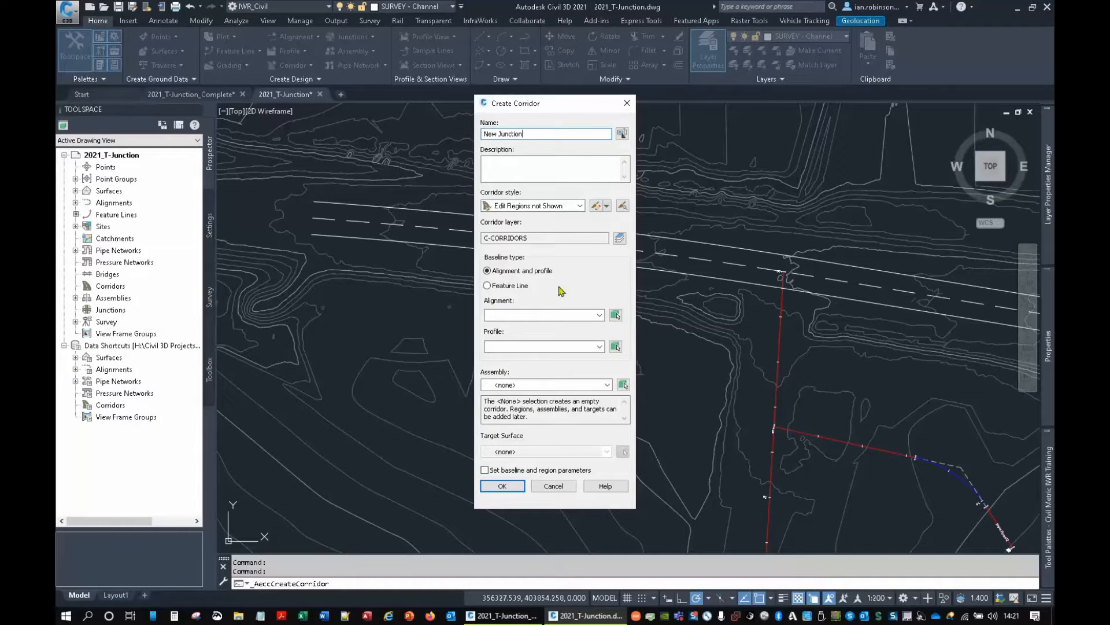
pyautogui.click(487, 285)
pyautogui.click(527, 346)
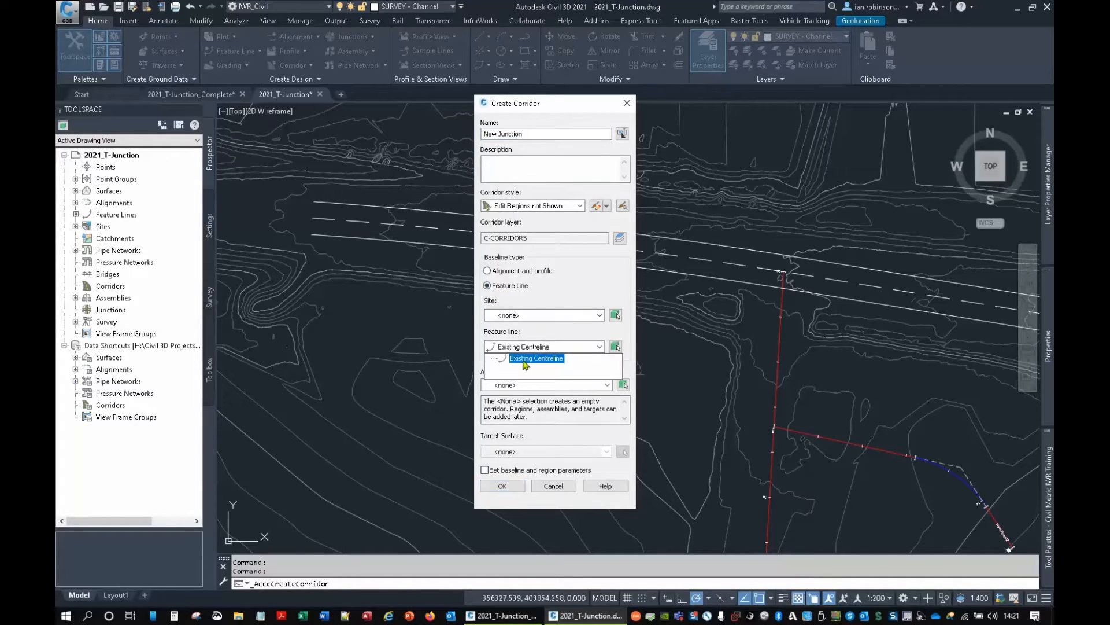
pyautogui.click(525, 360)
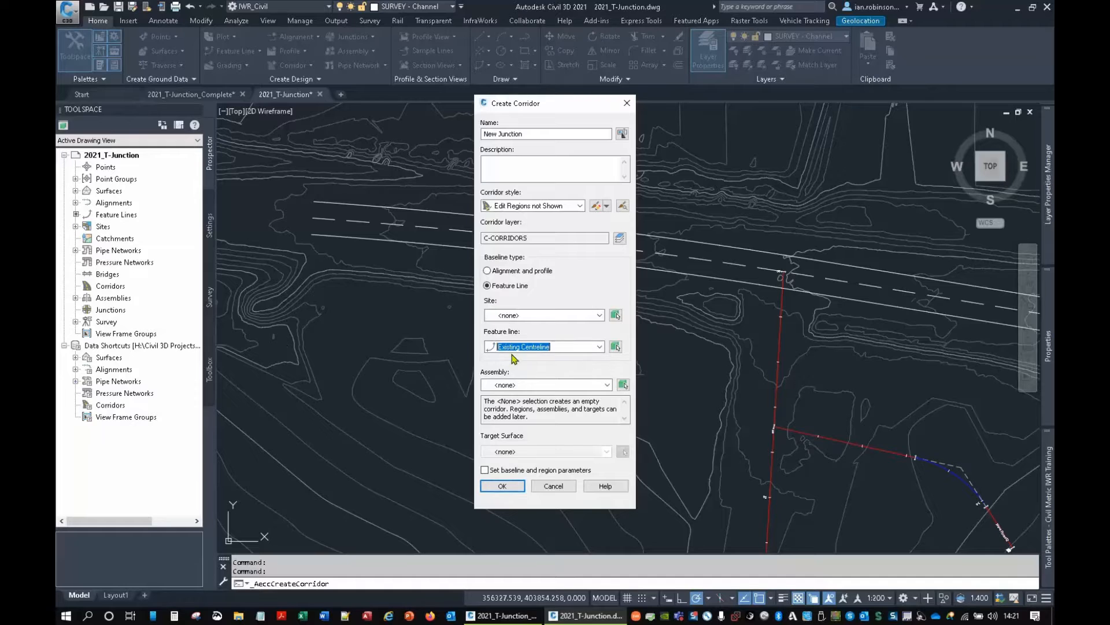
# Assign the Existing Road 7.3 assembly and the Survey Lidar combined target surface, and accept the corridor settings.
pyautogui.click(520, 385)
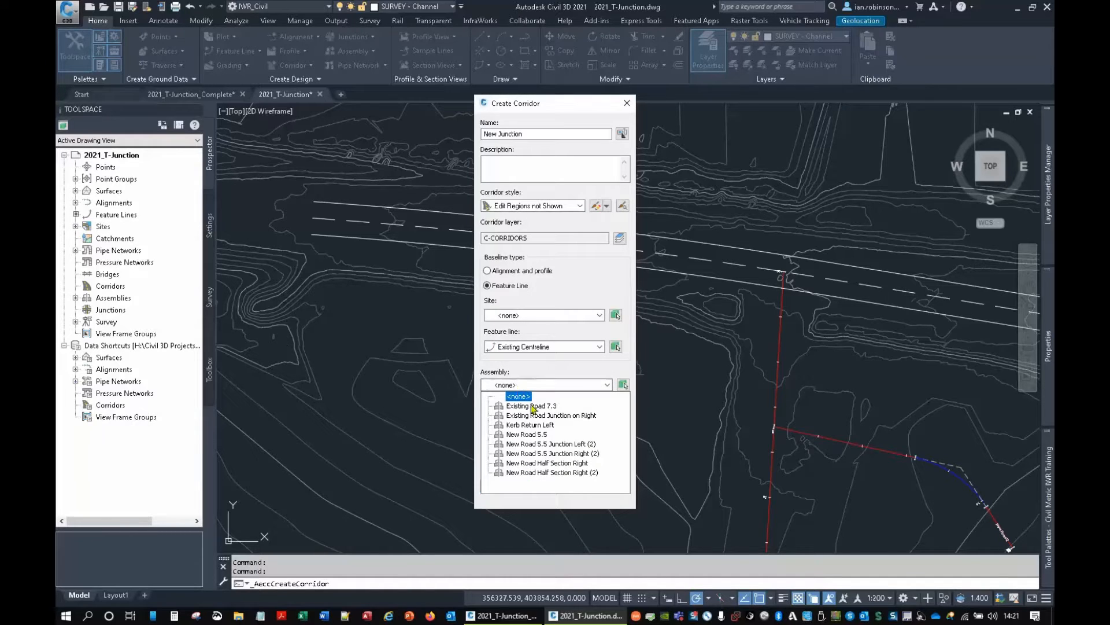
pyautogui.click(532, 406)
pyautogui.click(532, 407)
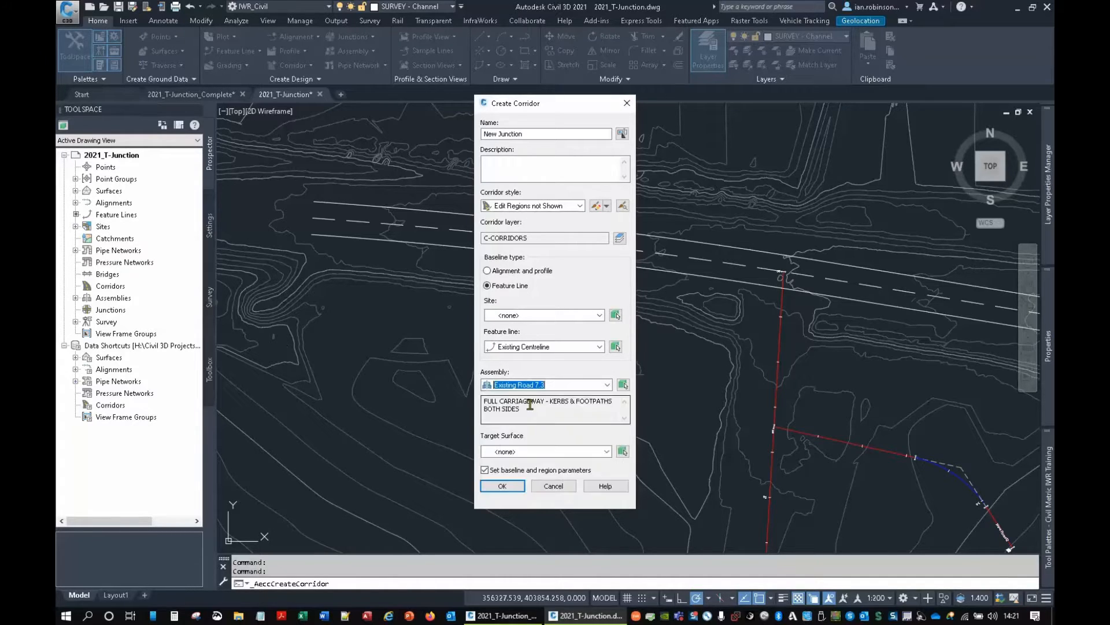
pyautogui.click(520, 452)
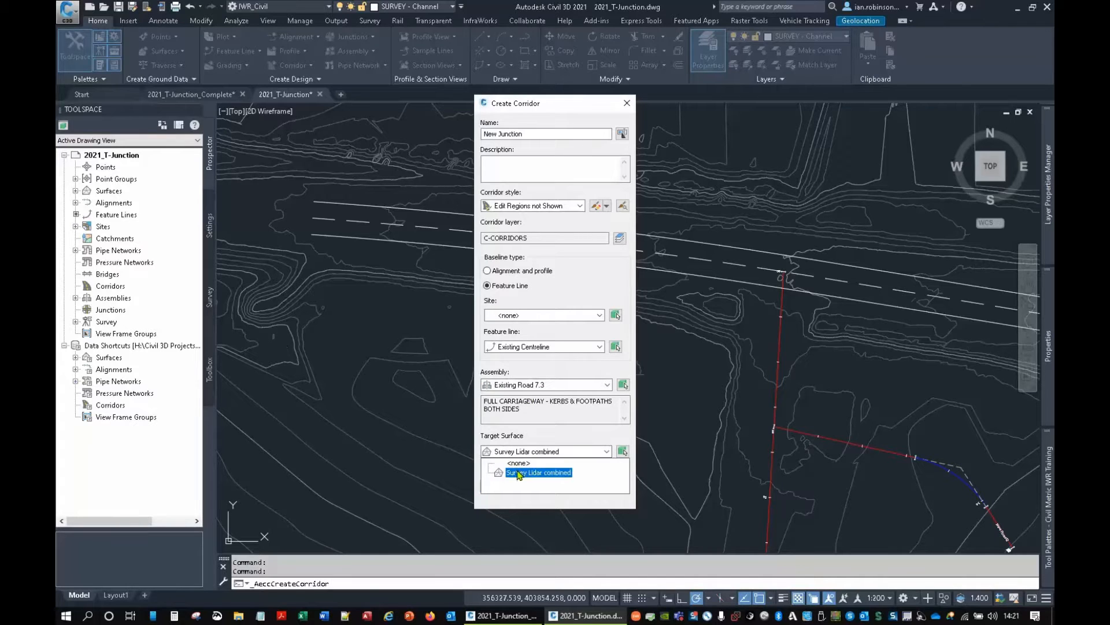
pyautogui.click(523, 472)
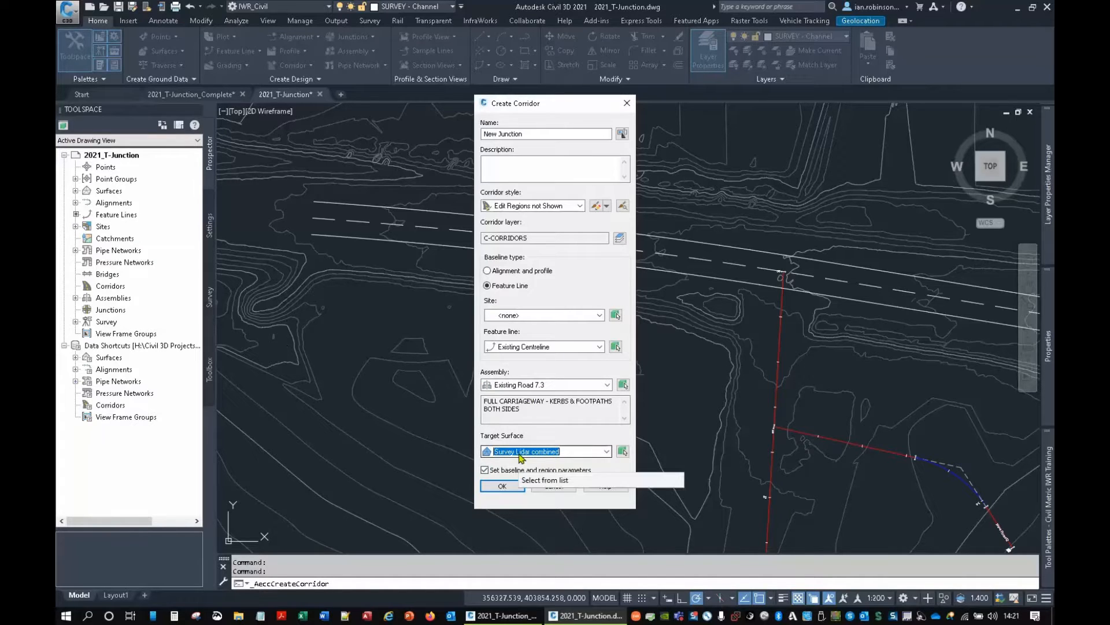
pyautogui.click(502, 486)
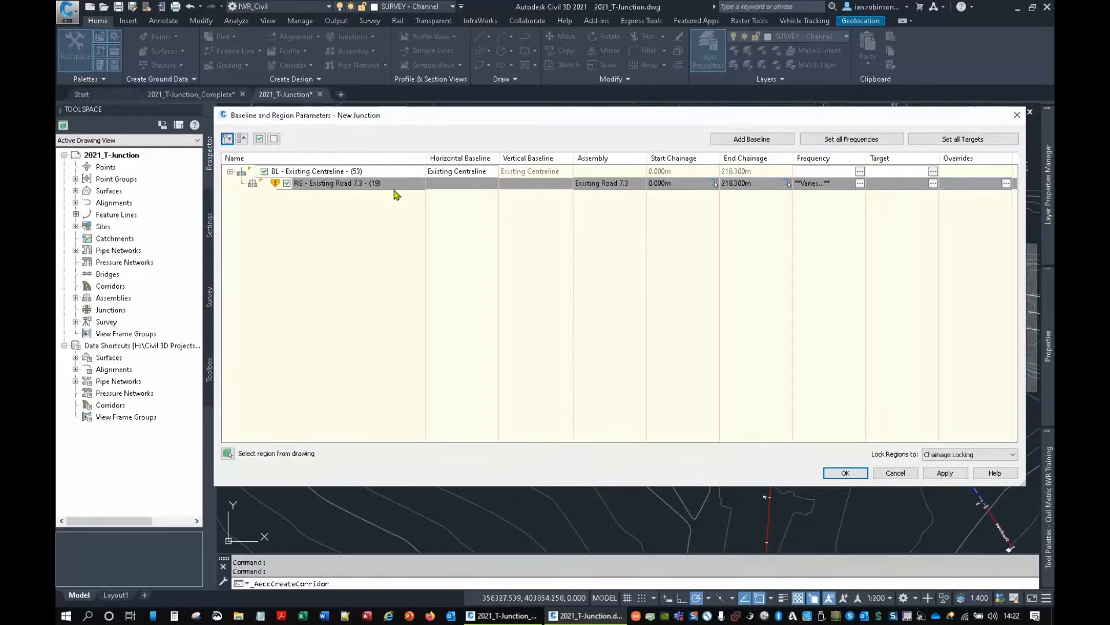
# In the Existing Road 7.3 region's target mapping, set the RHS CARRIAGEWAY width target to the existing road's southern edge polyline.
pyautogui.click(933, 183)
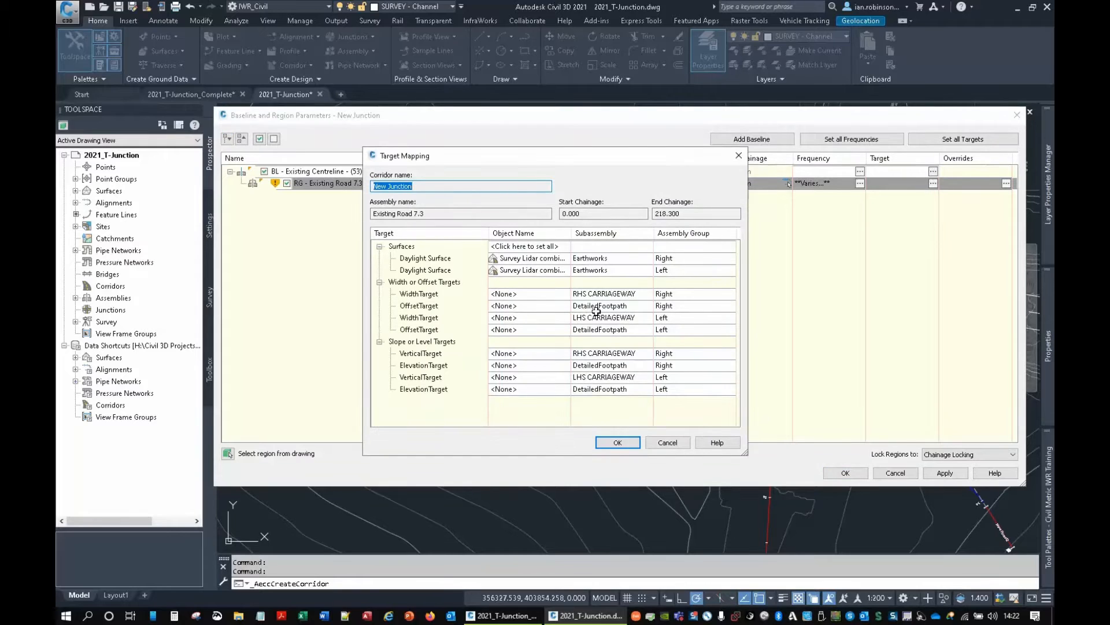
pyautogui.click(524, 294)
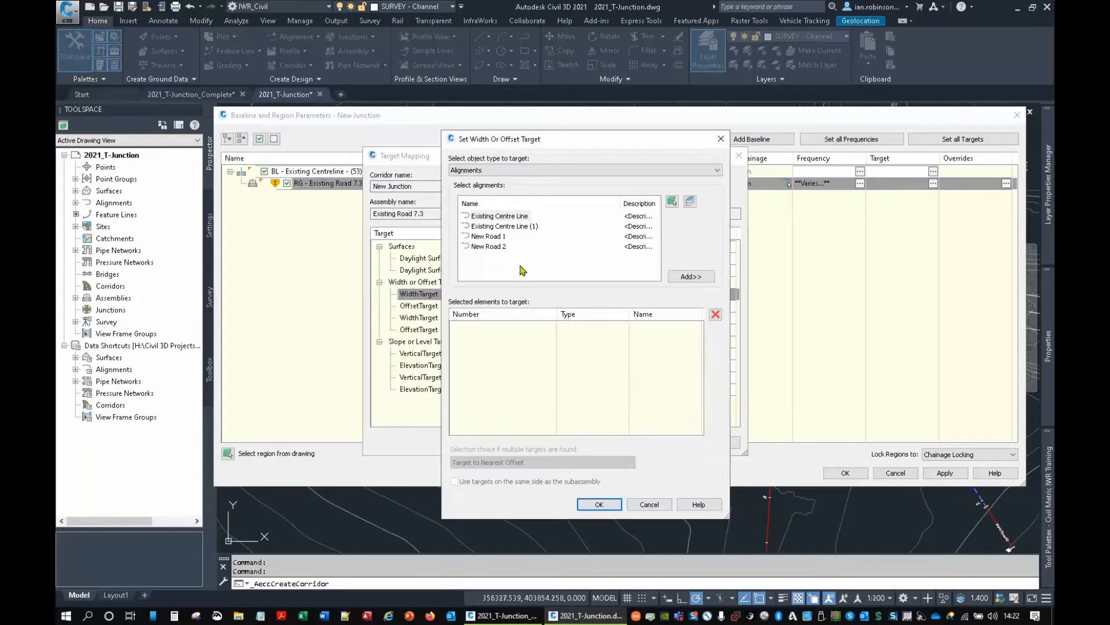
pyautogui.click(512, 170)
pyautogui.click(490, 186)
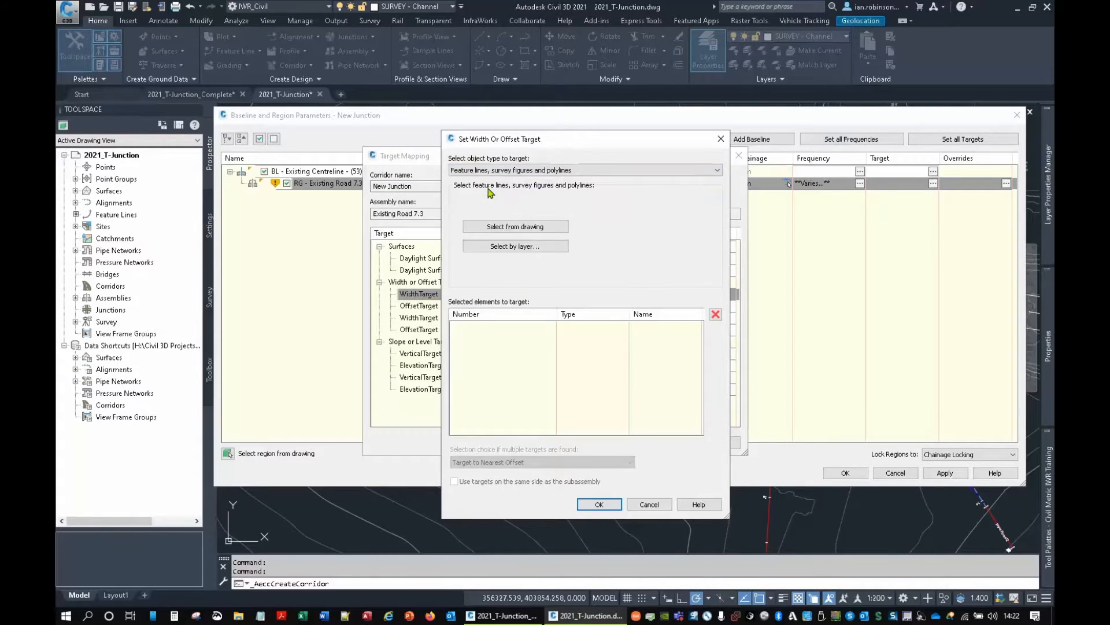
pyautogui.click(496, 225)
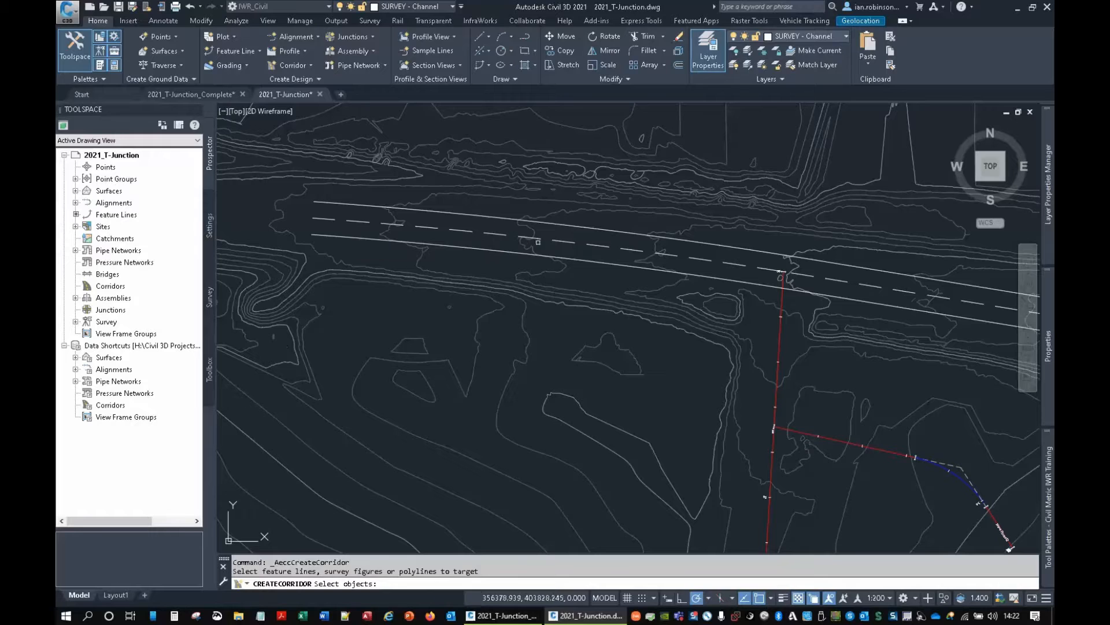
pyautogui.click(577, 258)
pyautogui.press('Return')
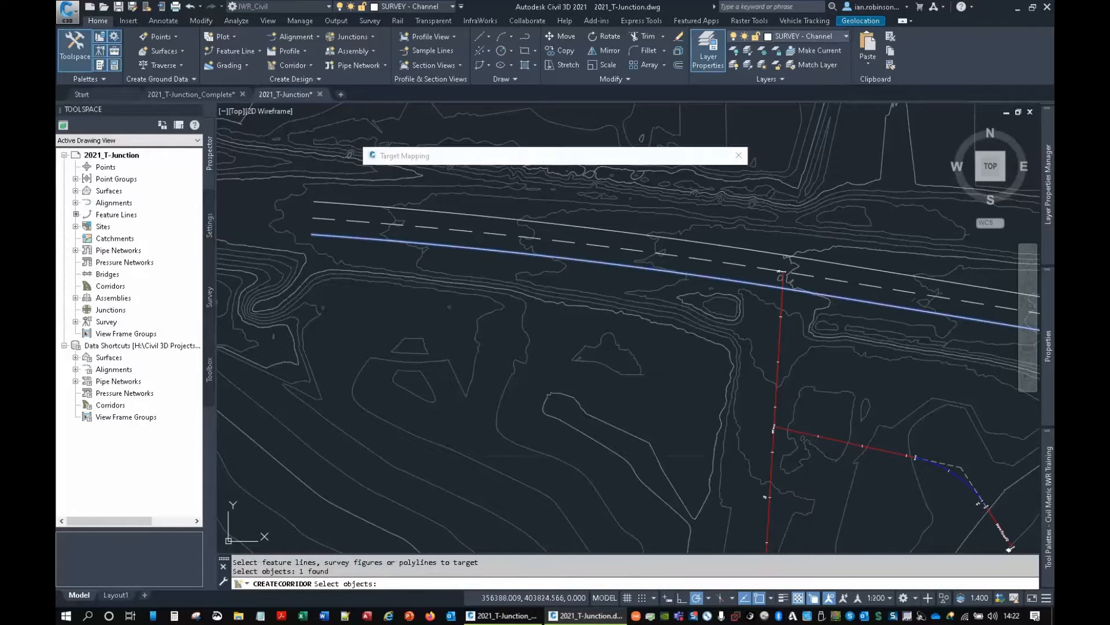
pyautogui.click(599, 504)
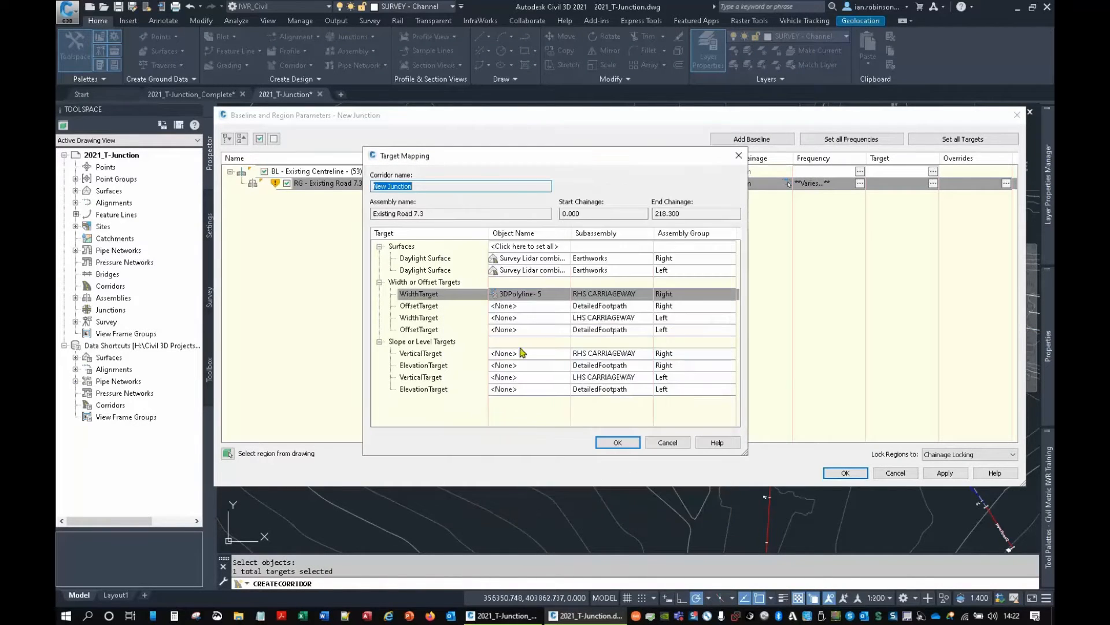
# Set the LHS CARRIAGEWAY width target to the existing road's northern edge polyline.
pyautogui.click(529, 318)
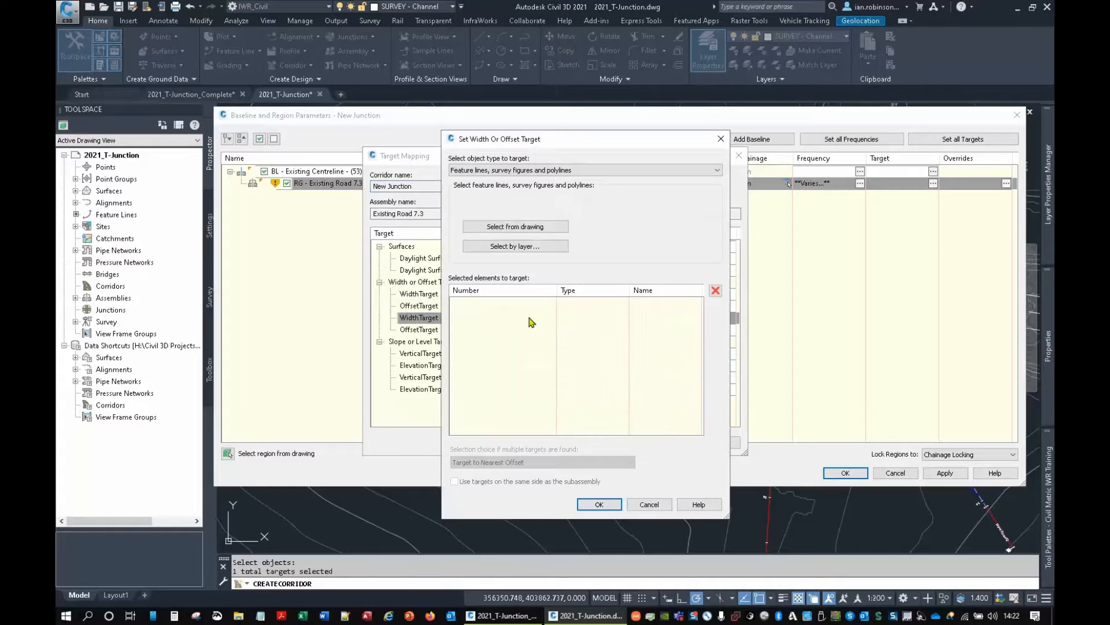
pyautogui.click(520, 226)
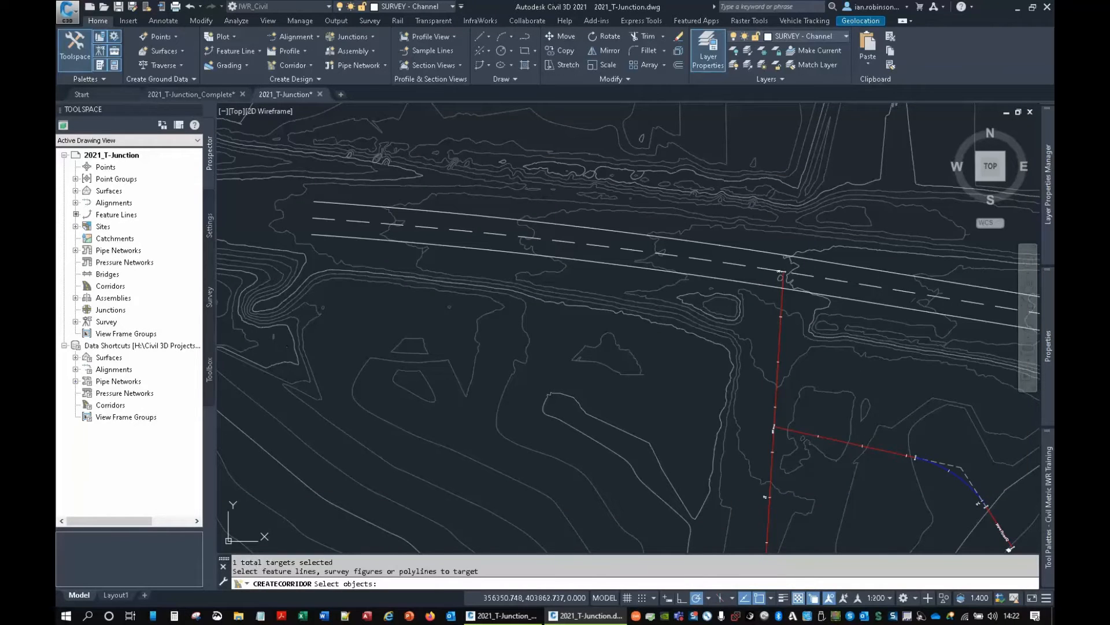
pyautogui.click(583, 227)
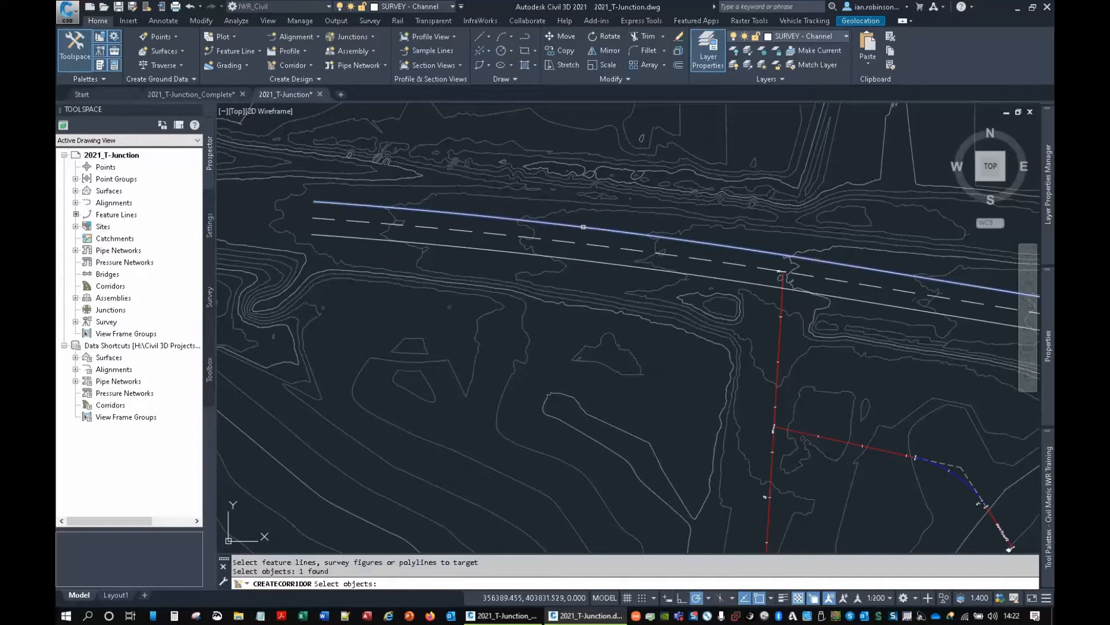
pyautogui.press('Return')
pyautogui.click(597, 503)
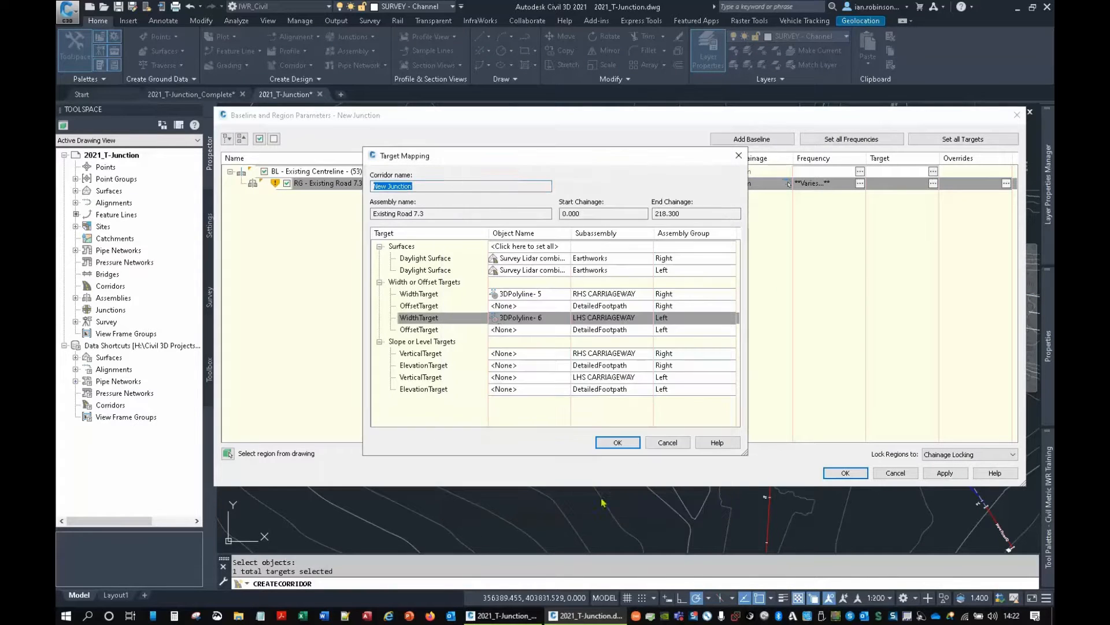
# Set the RHS CARRIAGEWAY vertical target to the existing road's southern edge 3D polyline.
pyautogui.click(517, 355)
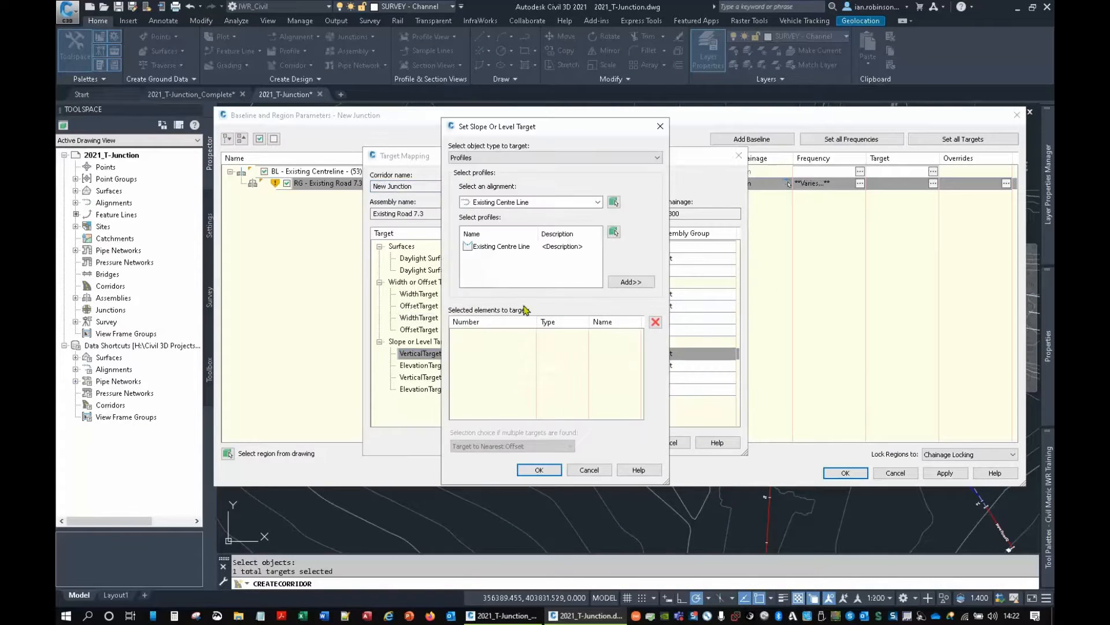
pyautogui.click(493, 158)
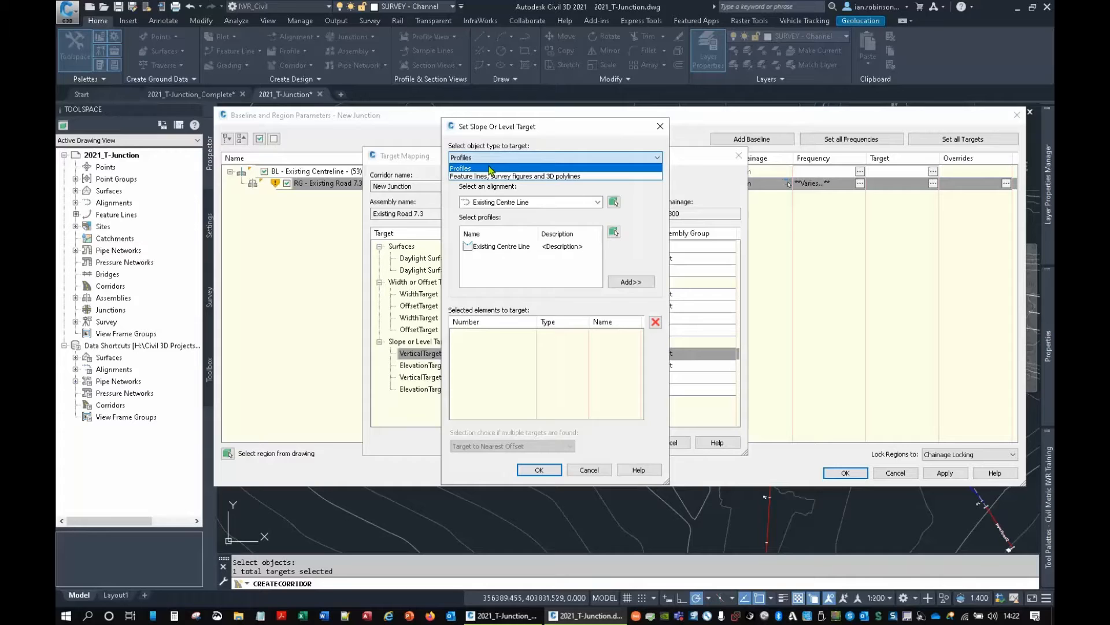
pyautogui.click(489, 176)
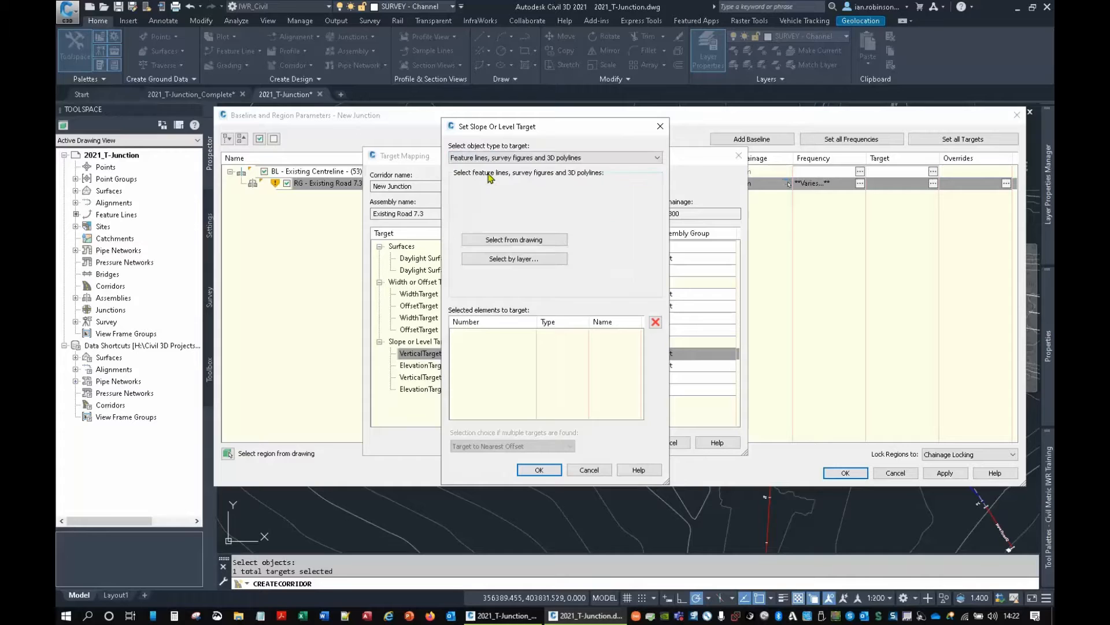
pyautogui.click(498, 242)
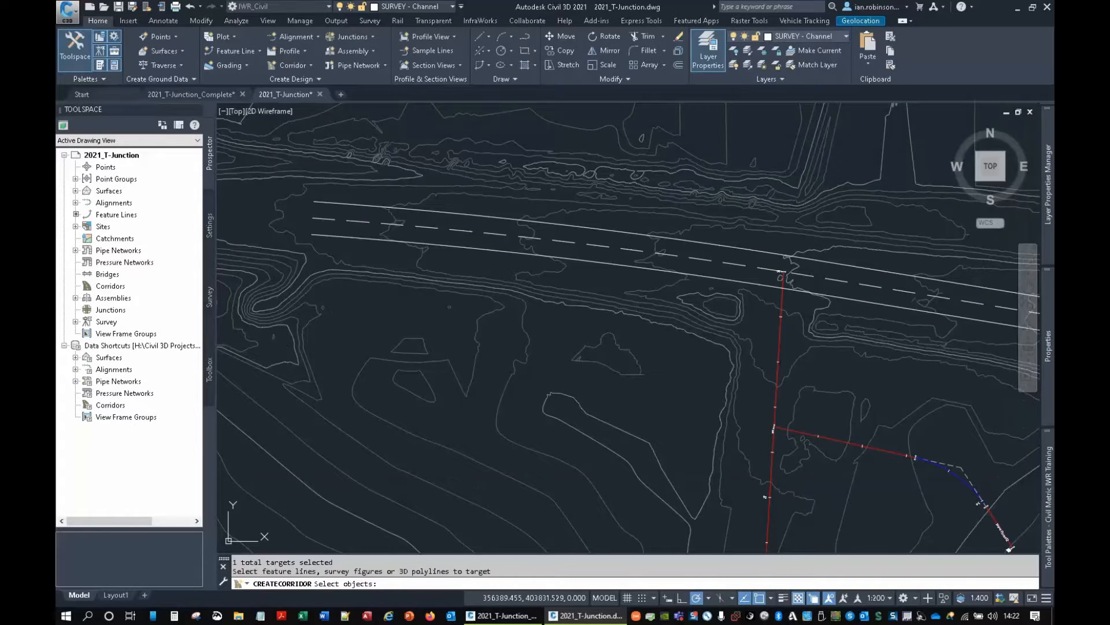
pyautogui.click(511, 253)
pyautogui.press('Return')
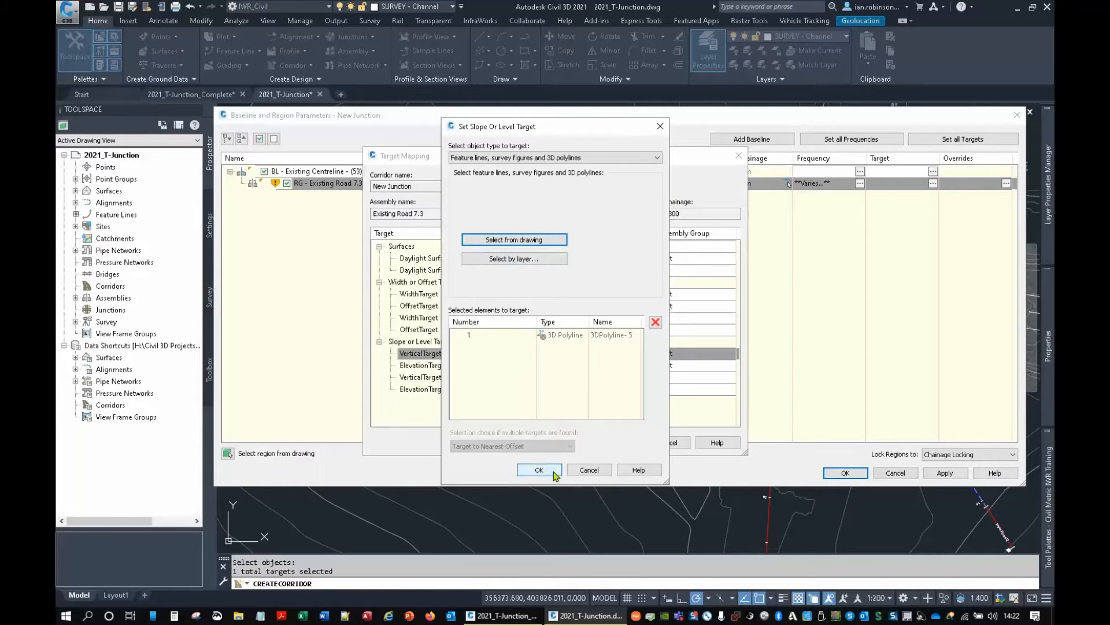
pyautogui.click(540, 472)
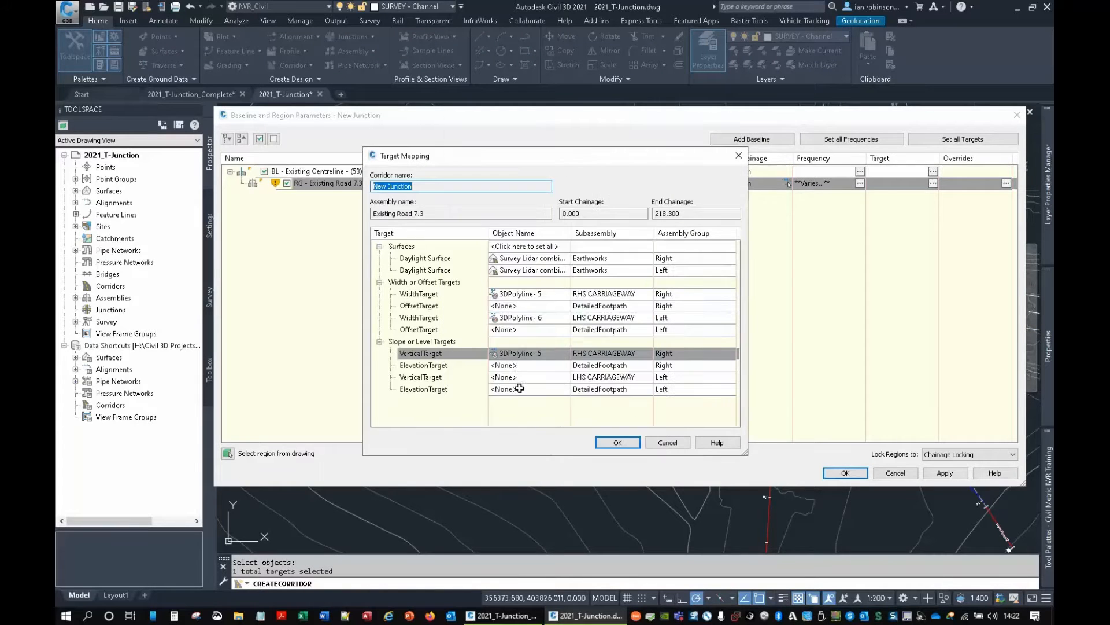
# Set the LHS CARRIAGEWAY vertical target to the existing road's northern edge 3D polyline.
pyautogui.click(552, 377)
pyautogui.click(522, 243)
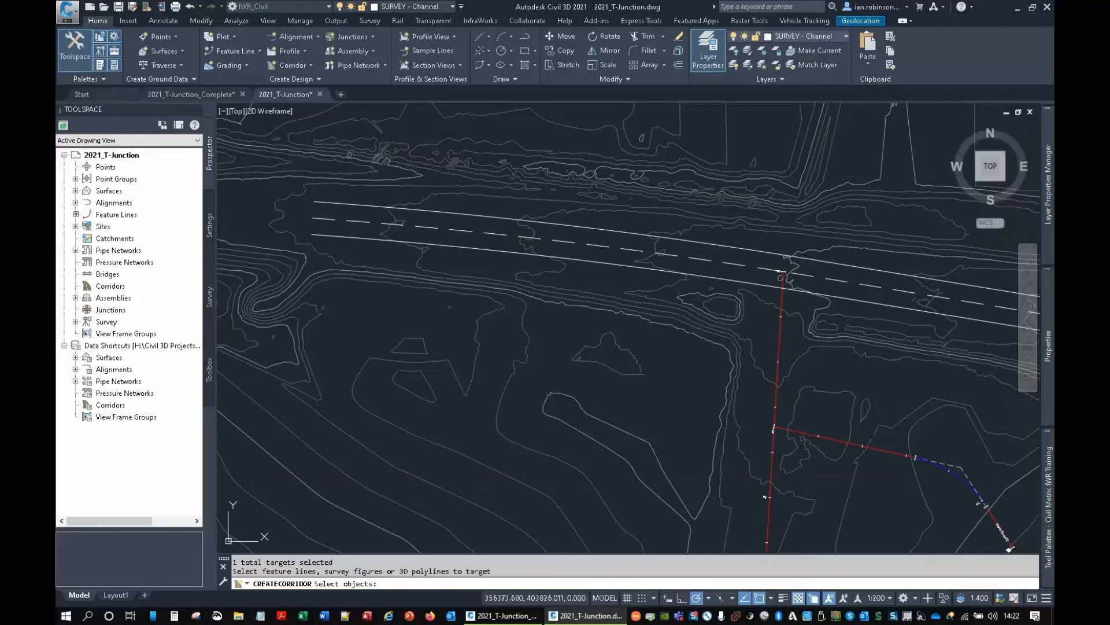
pyautogui.click(503, 218)
pyautogui.press('Return')
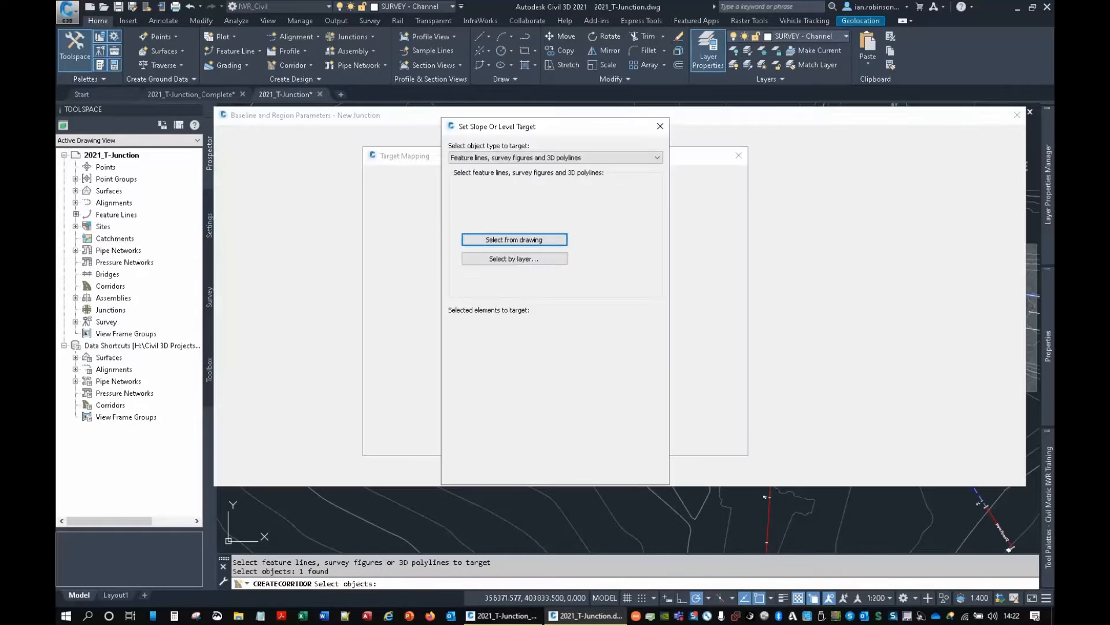
pyautogui.click(542, 472)
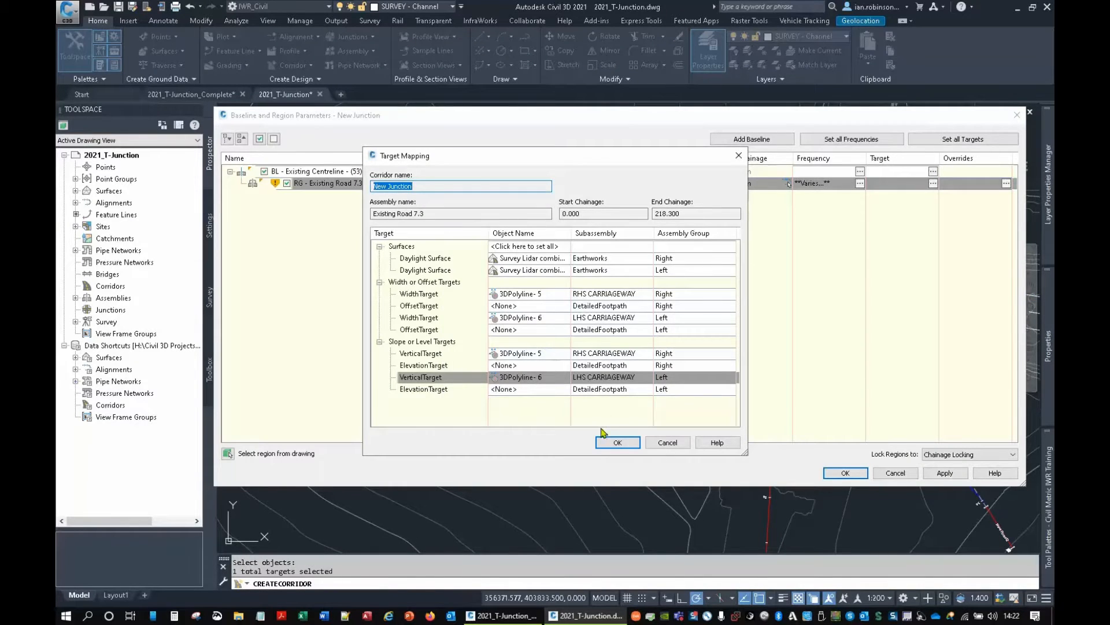
# Accept the target mapping and region parameters, and rebuild the New Junction corridor.
pyautogui.click(614, 442)
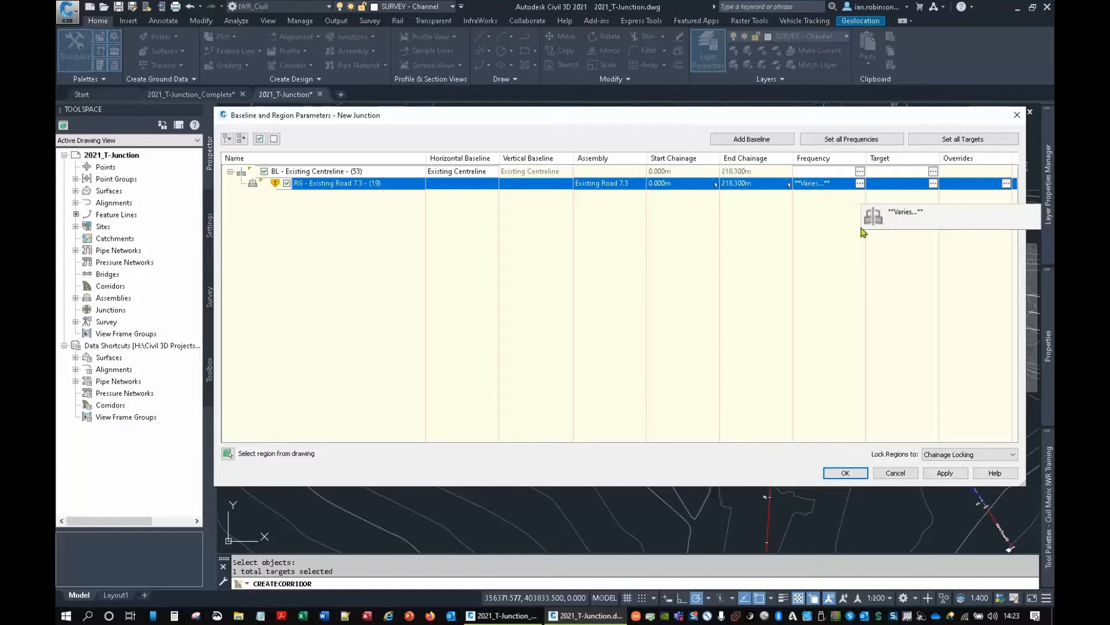
pyautogui.click(843, 474)
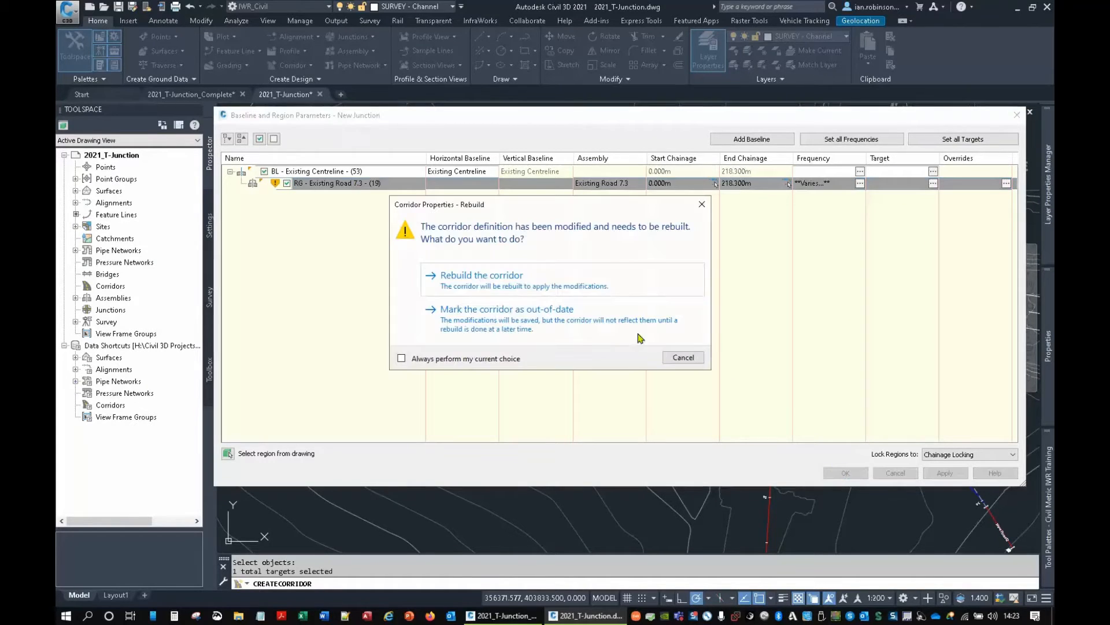
pyautogui.click(536, 292)
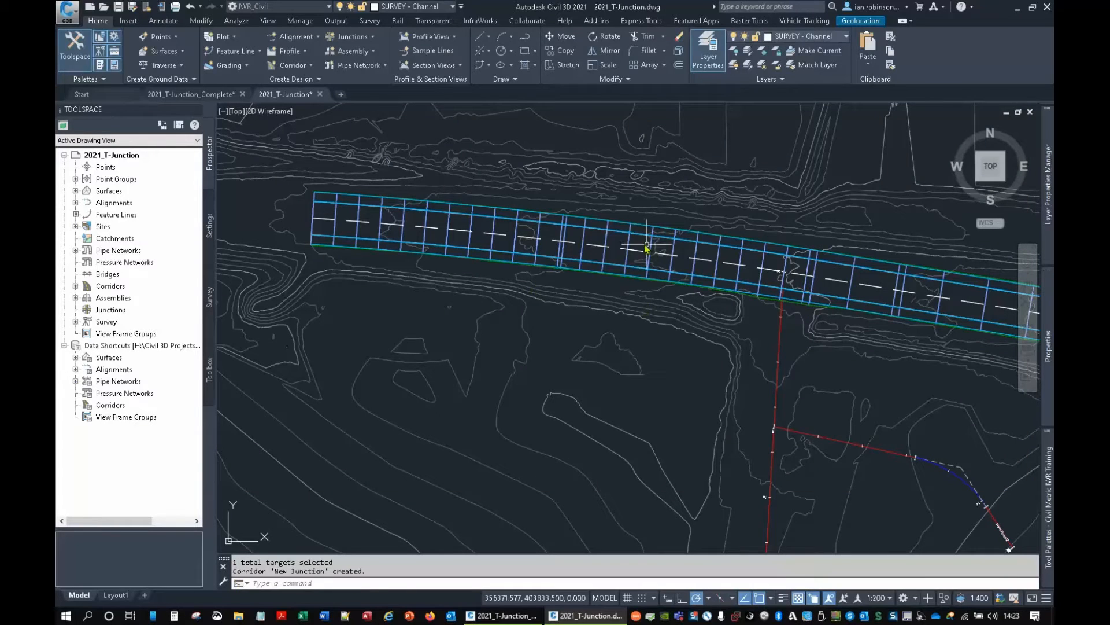
# Inspect the New Junction corridor in 3D in the Object Viewer, looking closely at its carriageway, kerbs and footpaths.
pyautogui.click(631, 232)
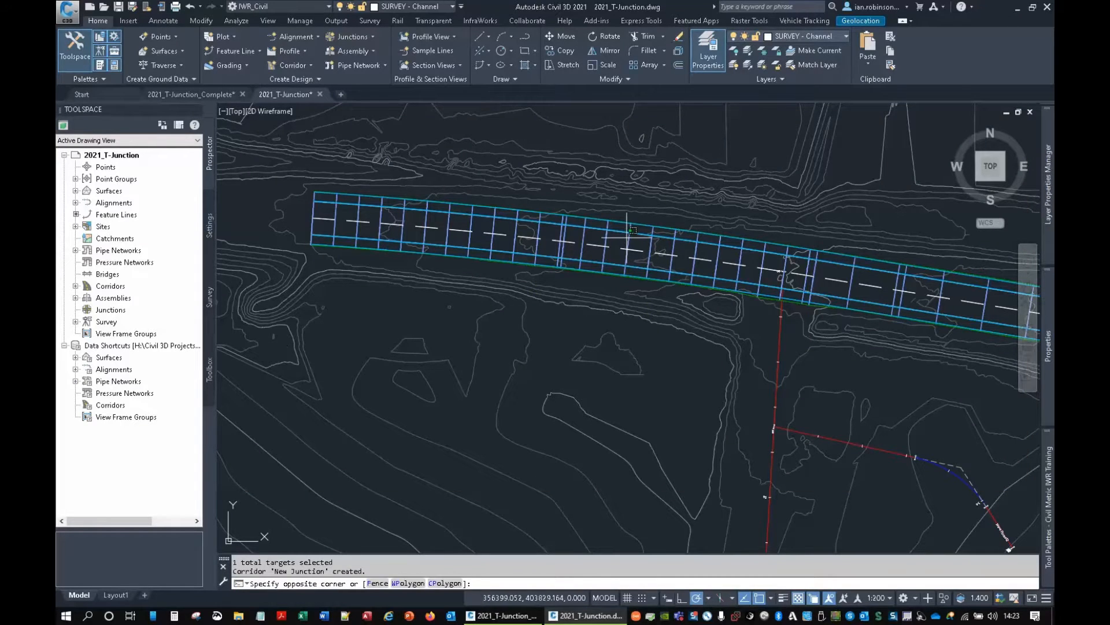
pyautogui.click(633, 232)
pyautogui.rightClick(631, 240)
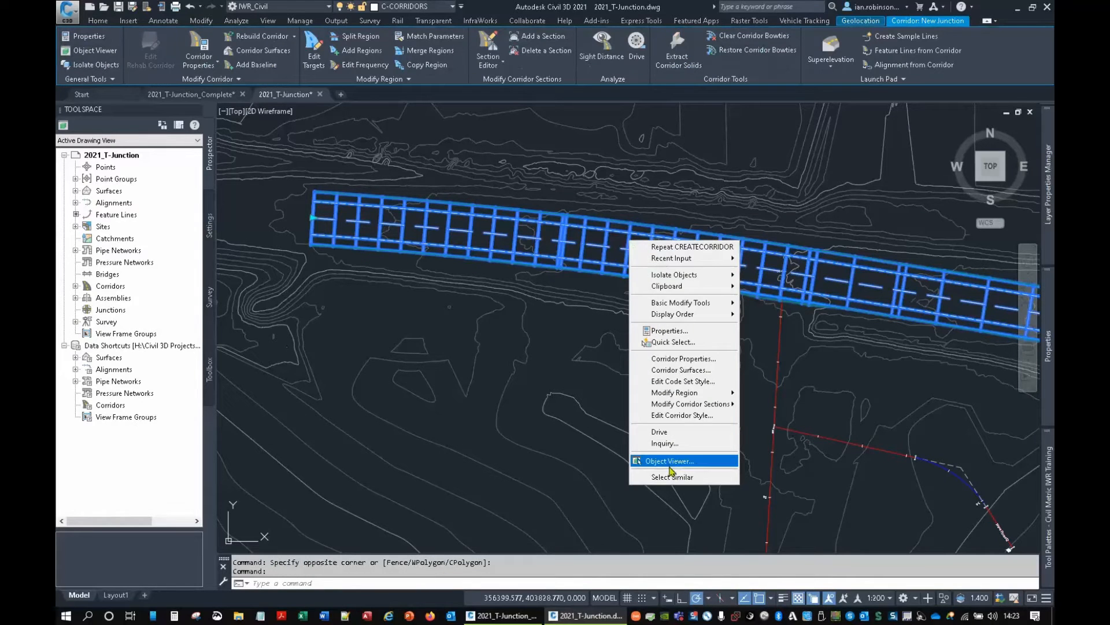
pyautogui.click(670, 463)
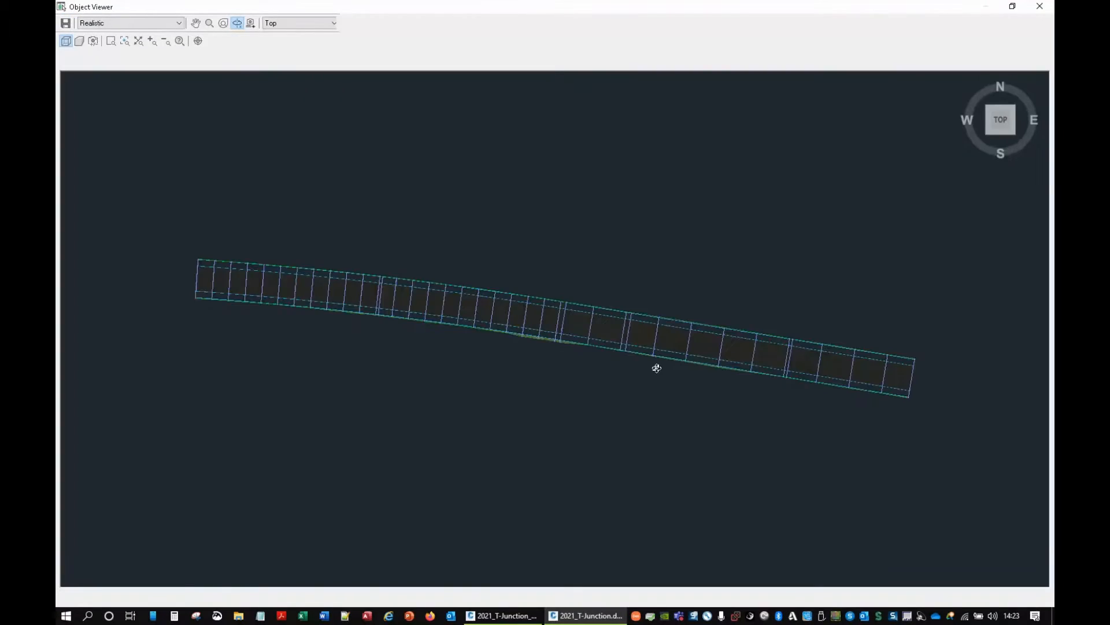
pyautogui.moveTo(657, 366); pyautogui.dragTo(659, 282)
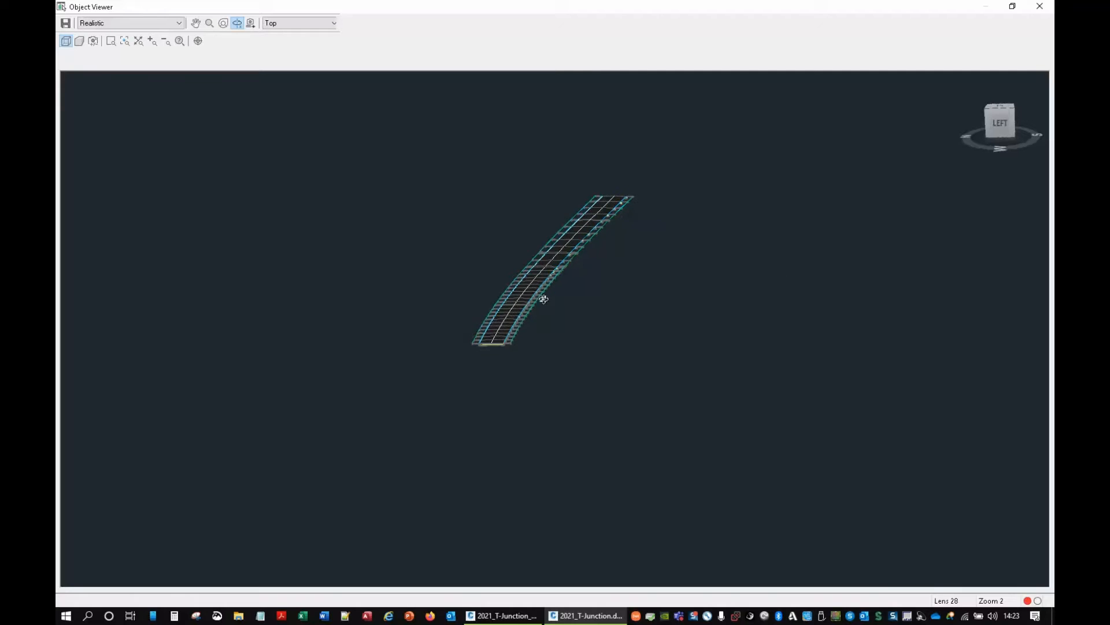
pyautogui.scroll(3, 536, 280)
pyautogui.moveTo(539, 271); pyautogui.dragTo(578, 317)
pyautogui.scroll(2, 568, 349)
pyautogui.scroll(5, 531, 340)
pyautogui.rightClick(553, 330)
pyautogui.click(582, 337)
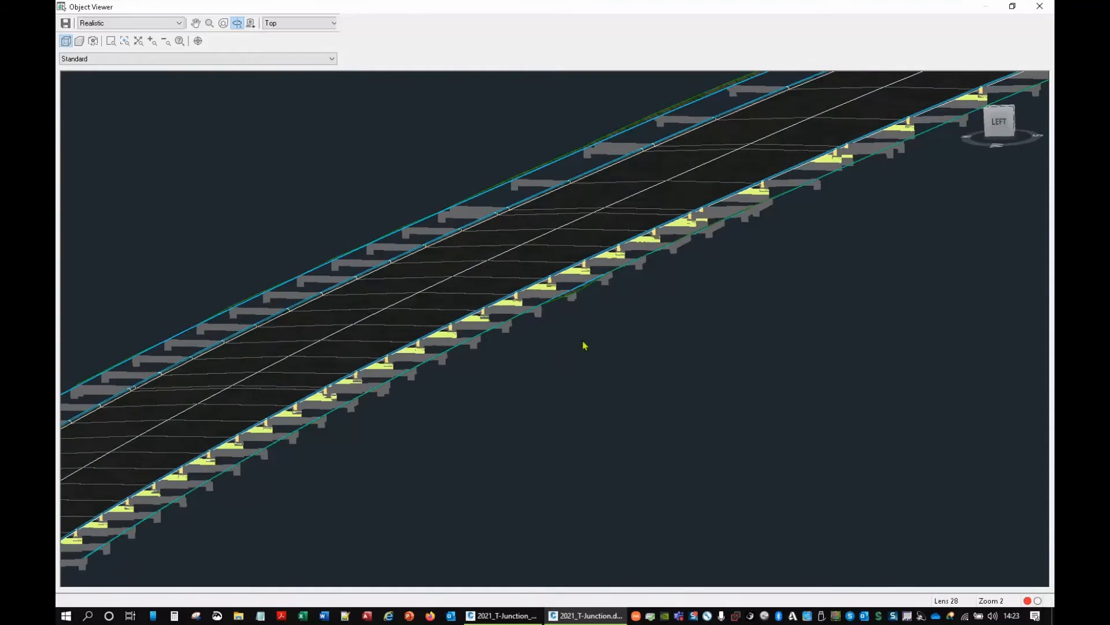
# Create a corridor surface for the New Junction corridor and add its Top links as surface data.
pyautogui.moveTo(643, 278); pyautogui.dragTo(493, 265, button='middle')
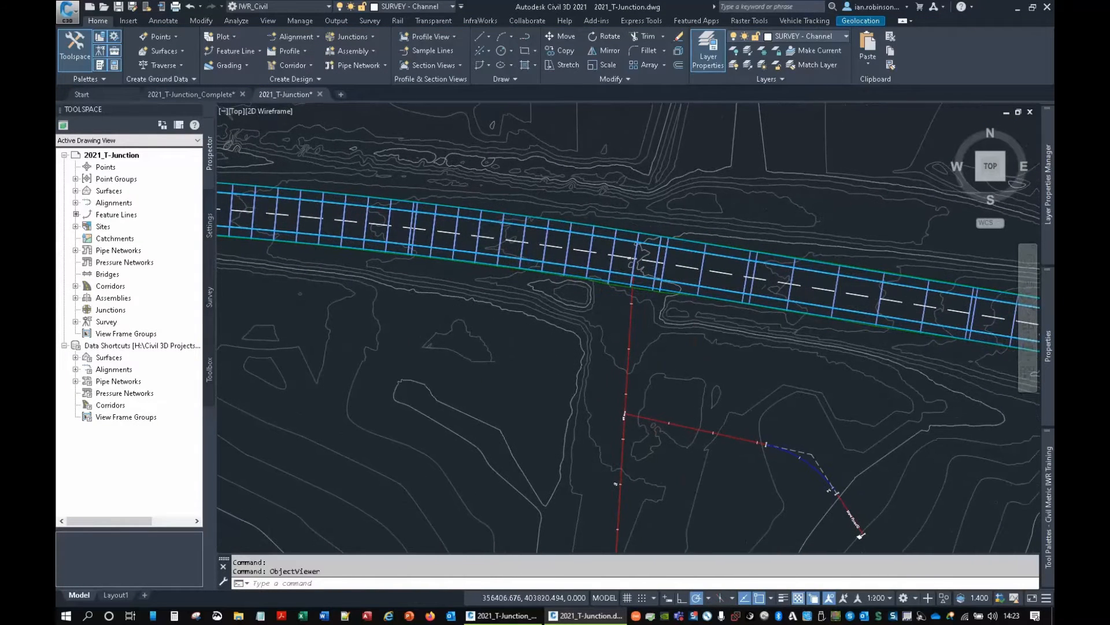
pyautogui.click(512, 222)
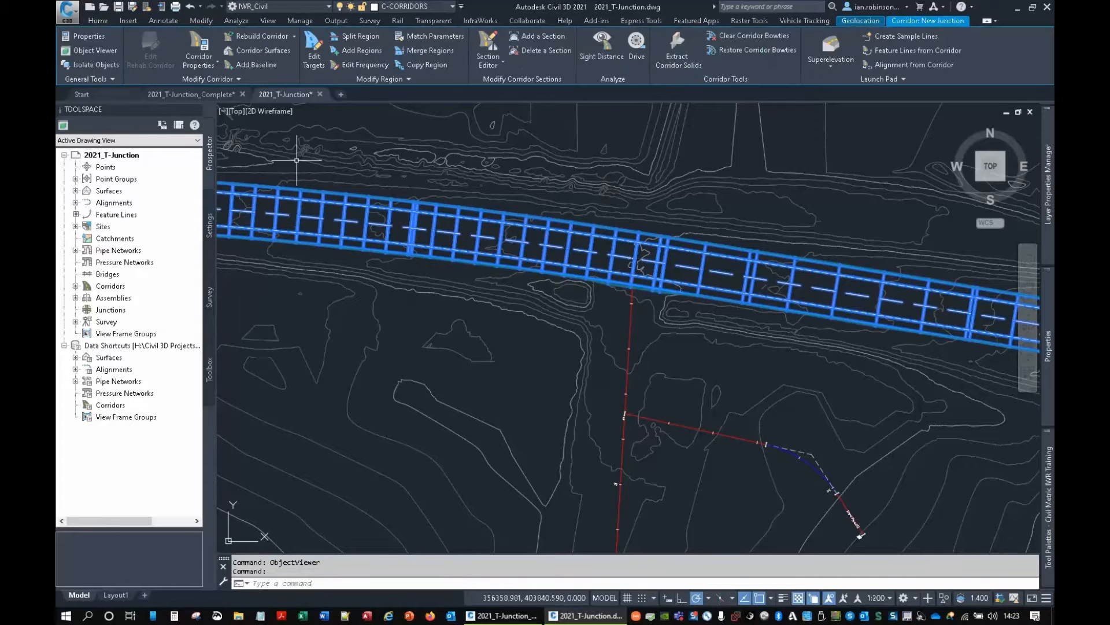
pyautogui.click(260, 50)
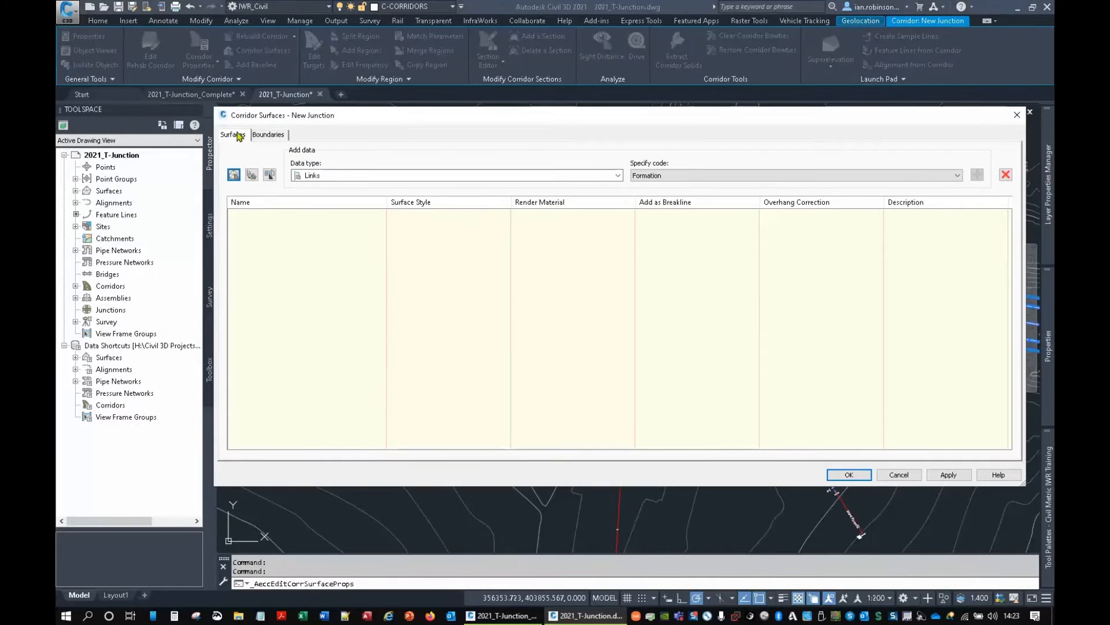
pyautogui.click(348, 174)
pyautogui.click(349, 176)
pyautogui.click(234, 174)
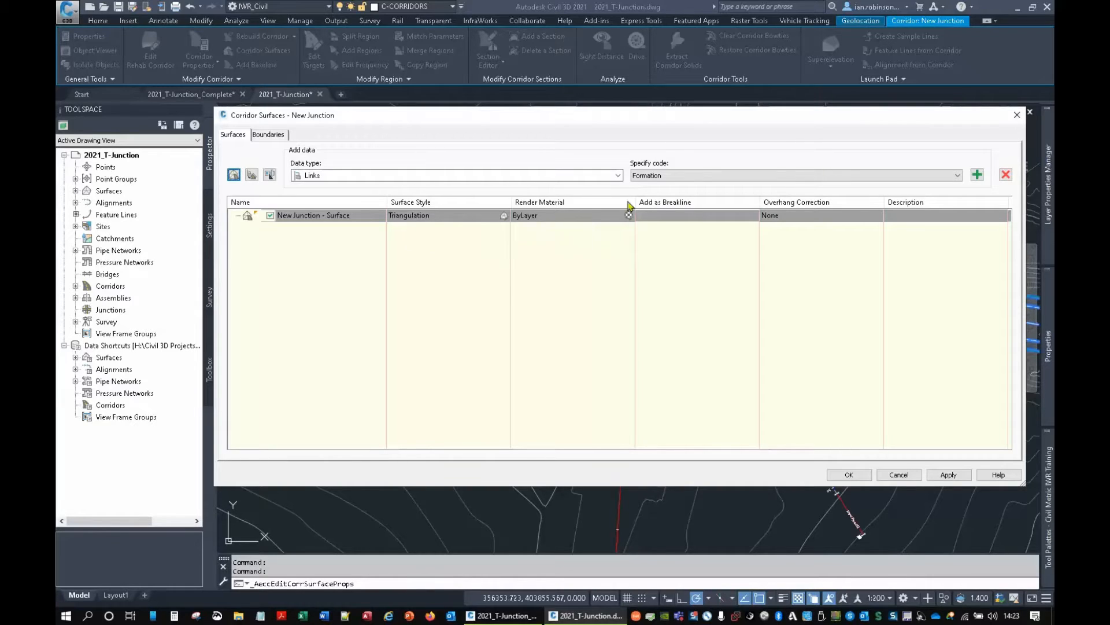
pyautogui.click(646, 176)
pyautogui.click(650, 195)
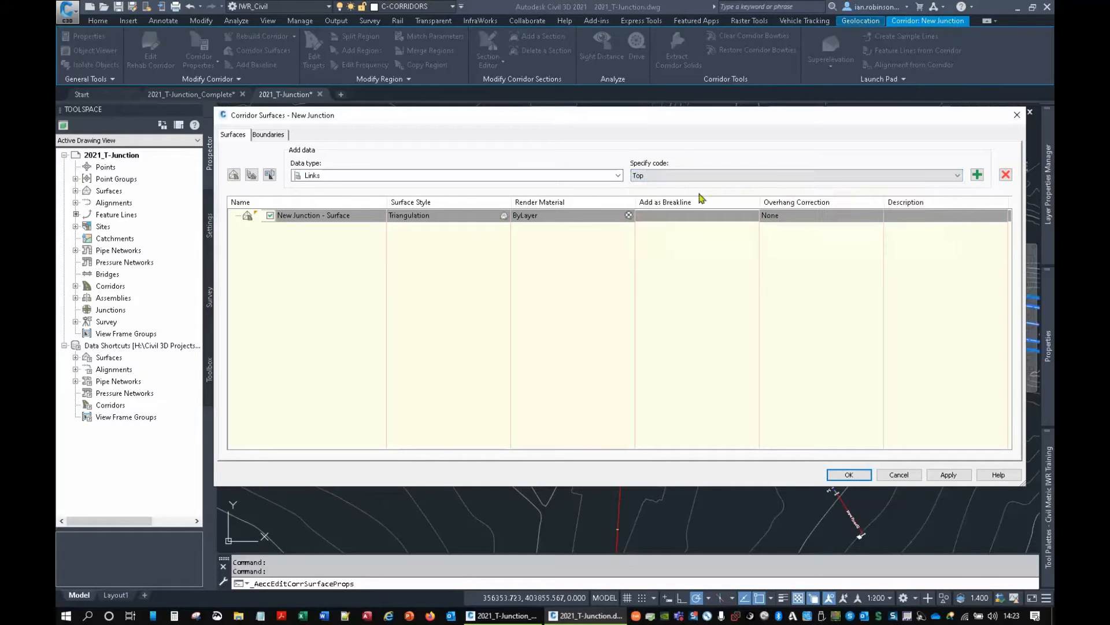
pyautogui.click(977, 175)
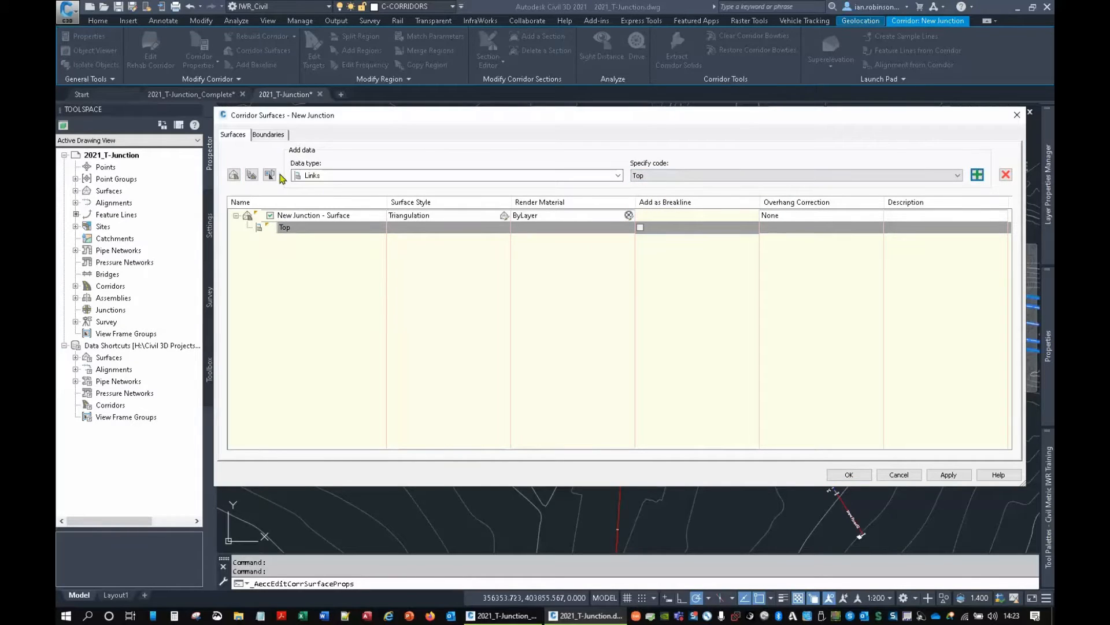
# Add the Crown and Lane feature lines to the New Junction corridor surface.
pyautogui.click(329, 176)
pyautogui.click(333, 191)
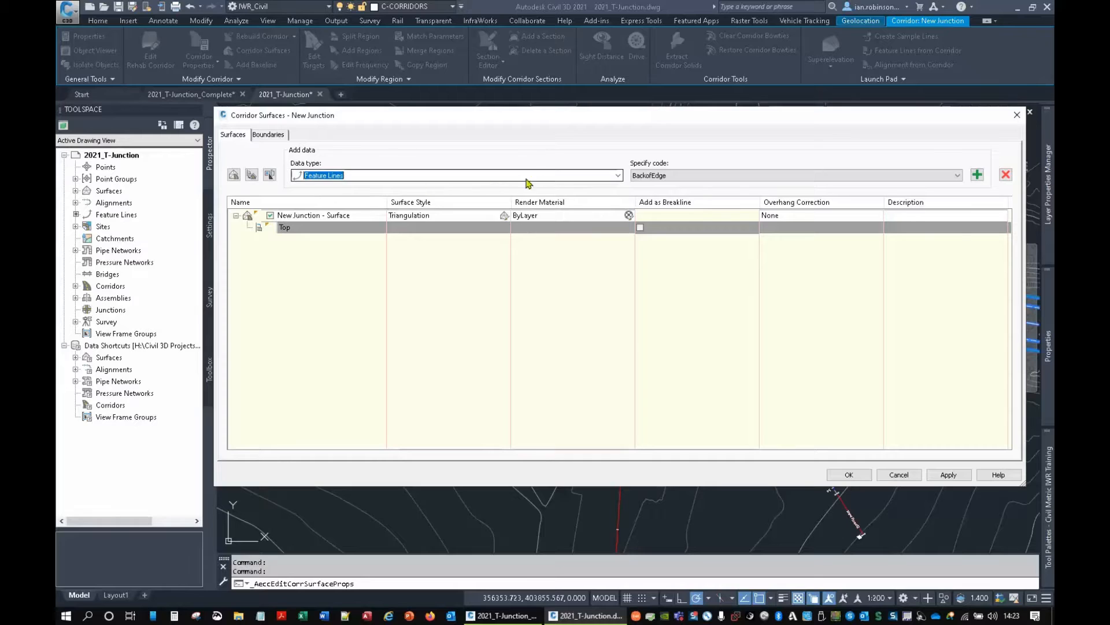
pyautogui.click(668, 175)
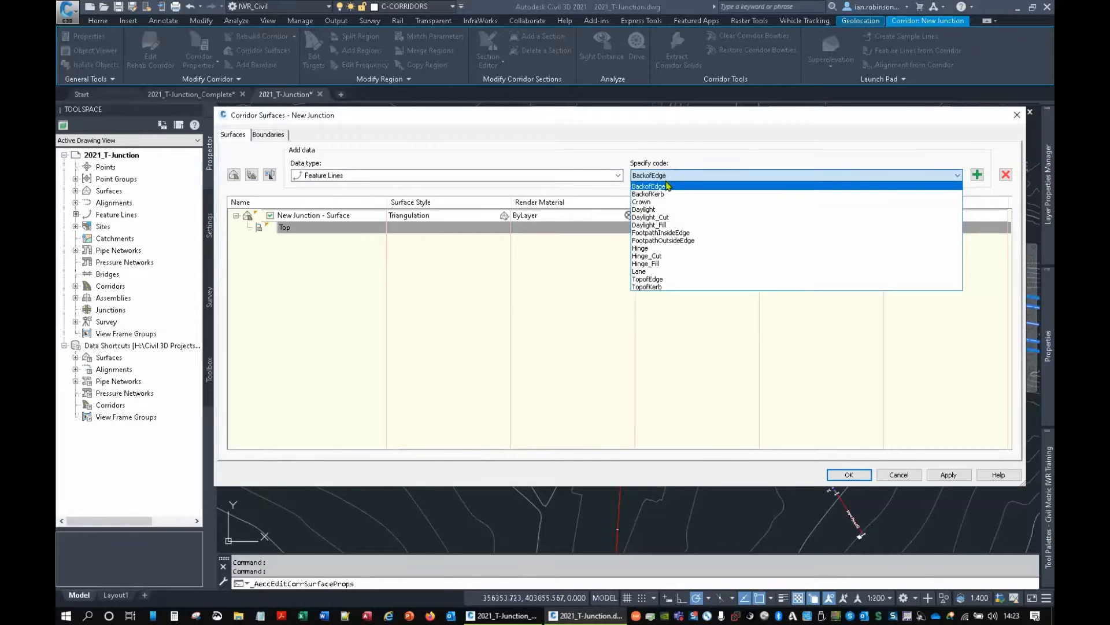
pyautogui.click(665, 202)
pyautogui.click(978, 175)
pyautogui.click(955, 175)
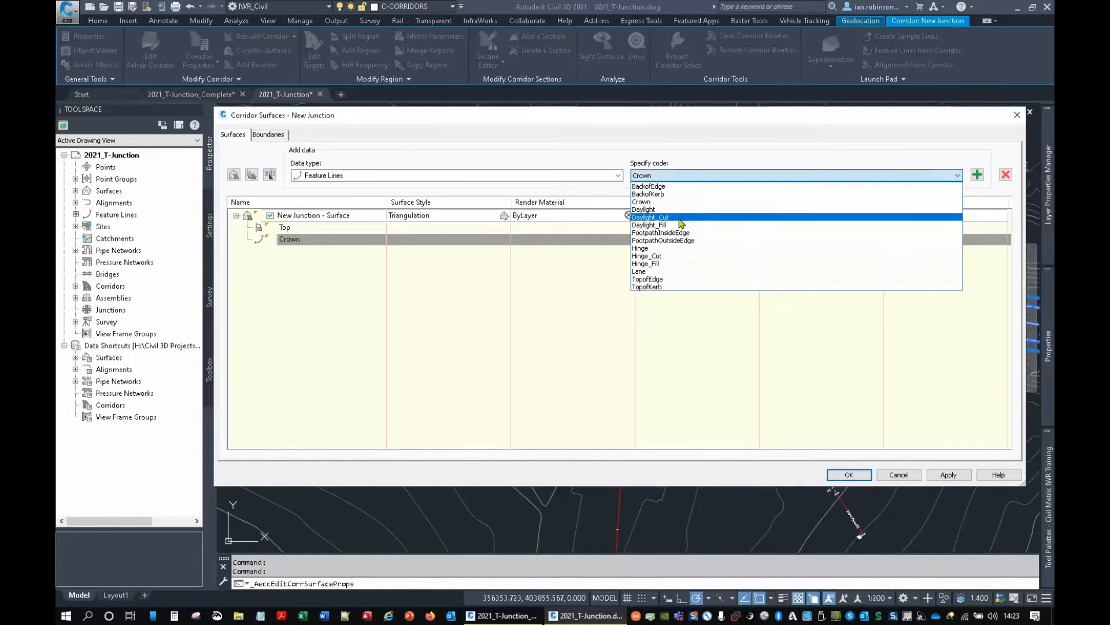
pyautogui.click(648, 272)
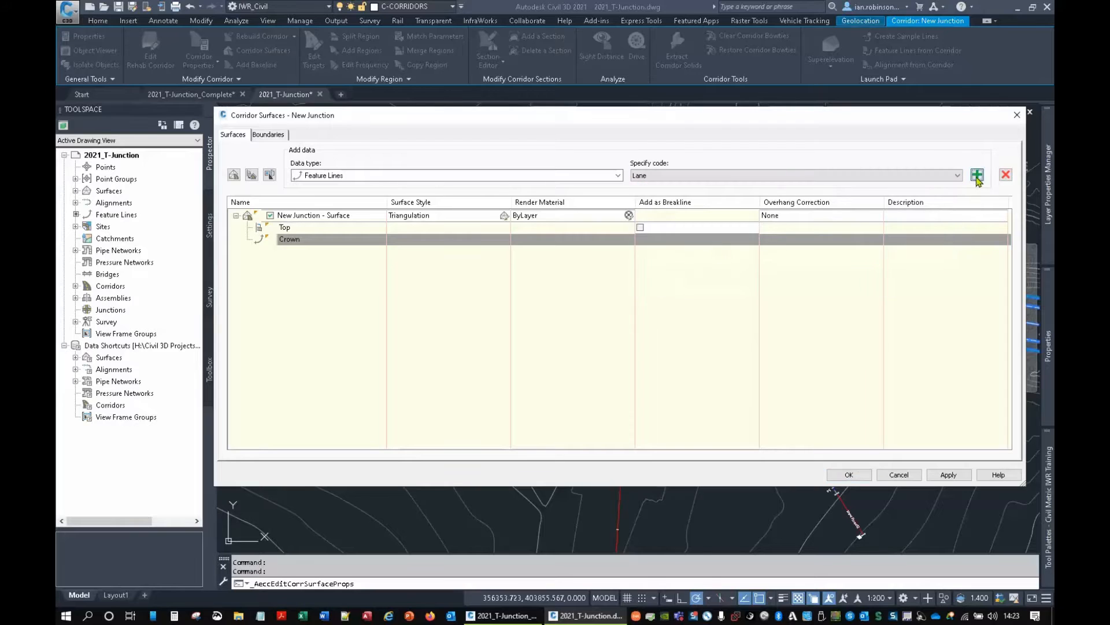
pyautogui.click(976, 176)
# Add the TopofKerb and BackofKerb feature lines to the New Junction corridor surface.
pyautogui.click(706, 175)
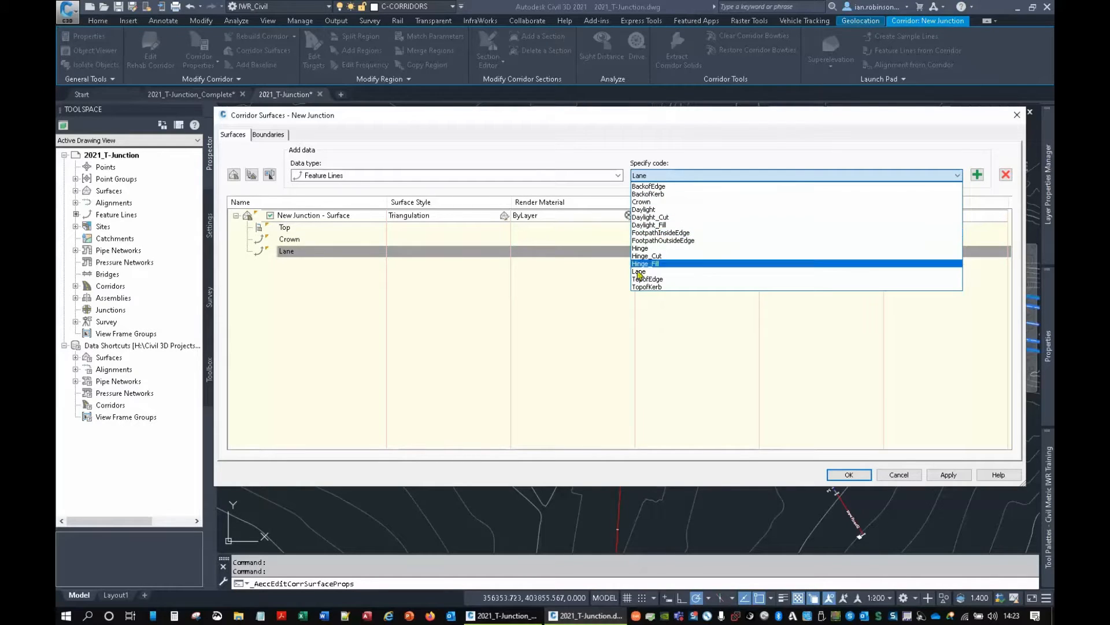
pyautogui.click(649, 287)
pyautogui.click(977, 175)
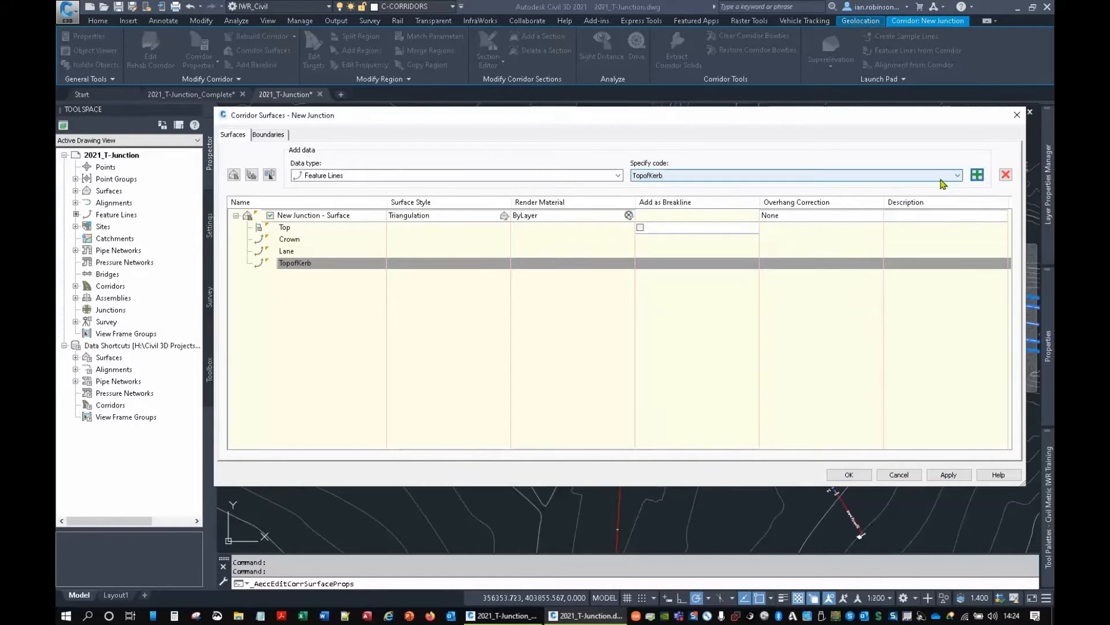
pyautogui.click(694, 176)
pyautogui.click(650, 194)
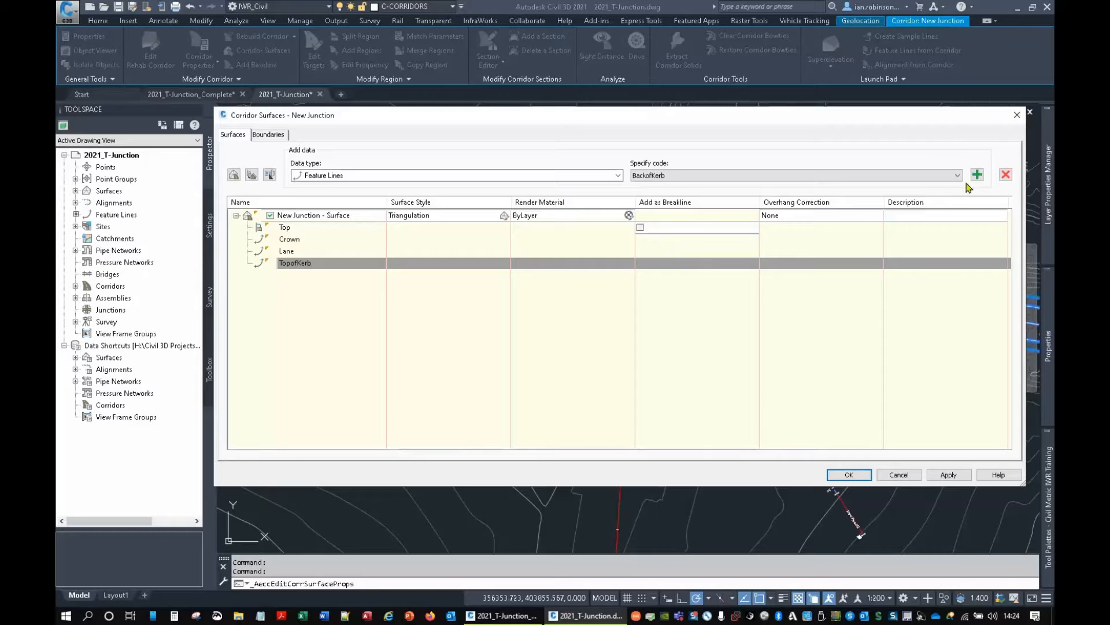
pyautogui.click(980, 178)
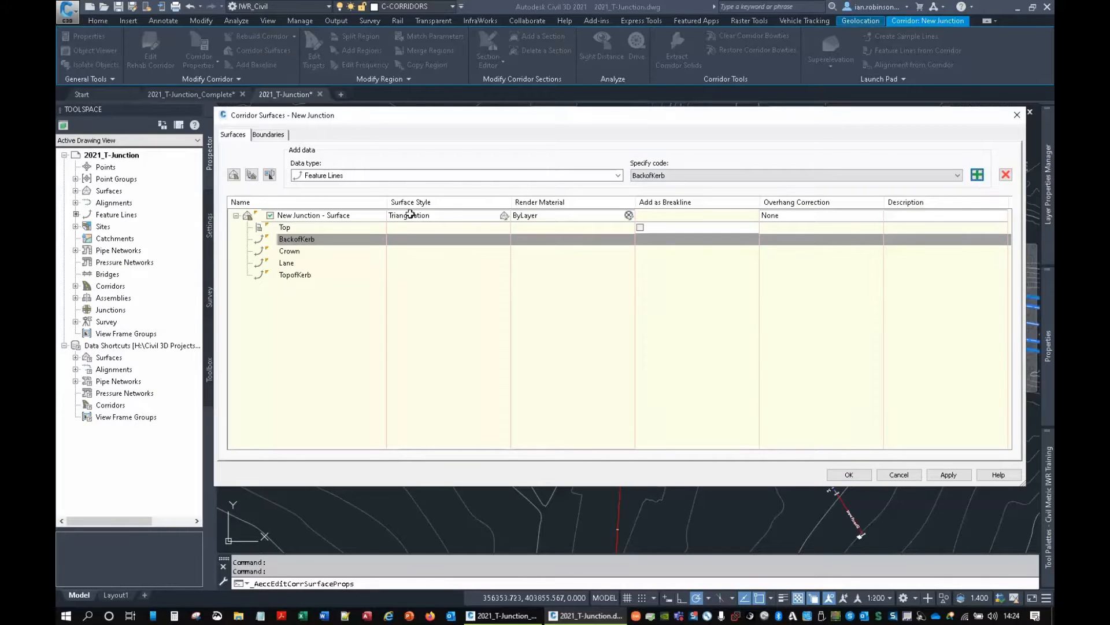
# Set the corridor extents as the New Junction surface's outer boundary, then accept the surface definition and rebuild the corridor.
pyautogui.click(283, 139)
pyautogui.click(319, 171)
pyautogui.rightClick(317, 171)
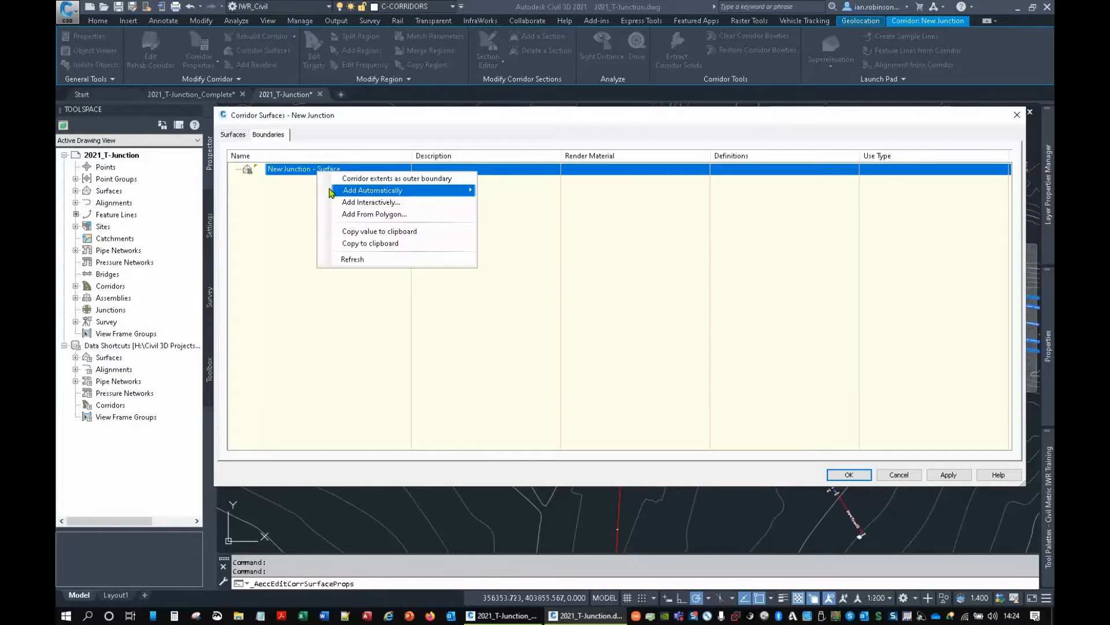
pyautogui.click(370, 178)
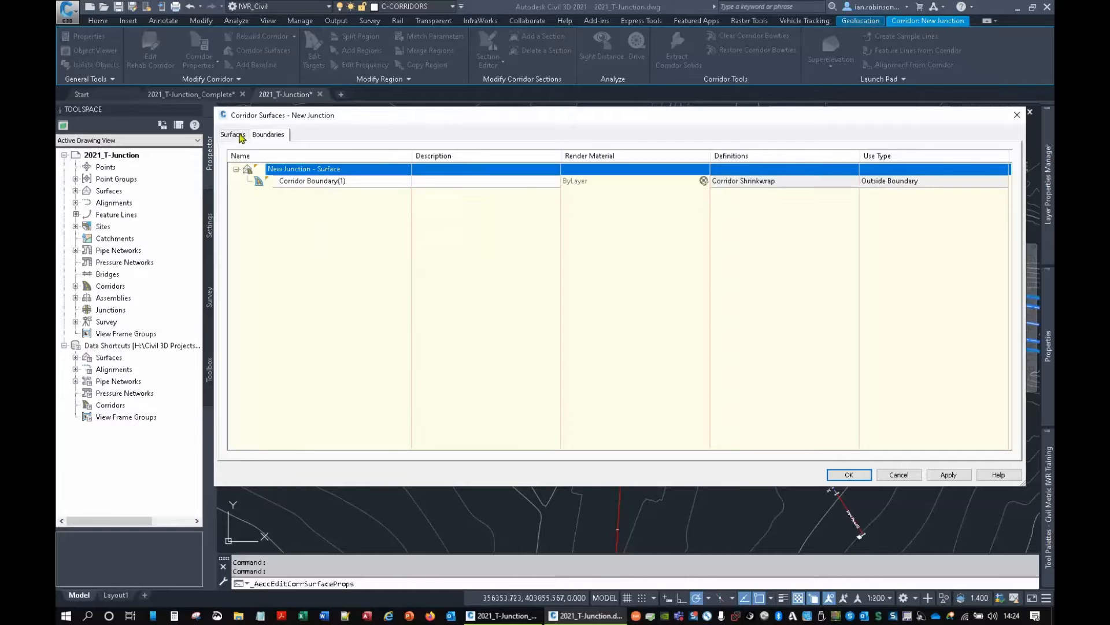
pyautogui.click(233, 134)
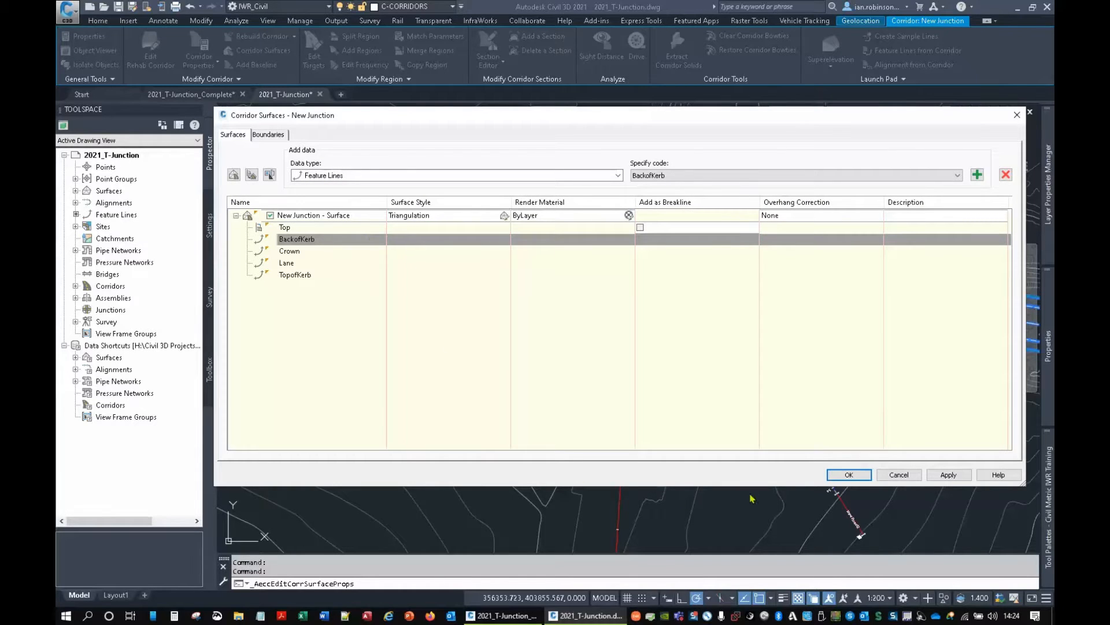
pyautogui.click(848, 474)
pyautogui.click(565, 333)
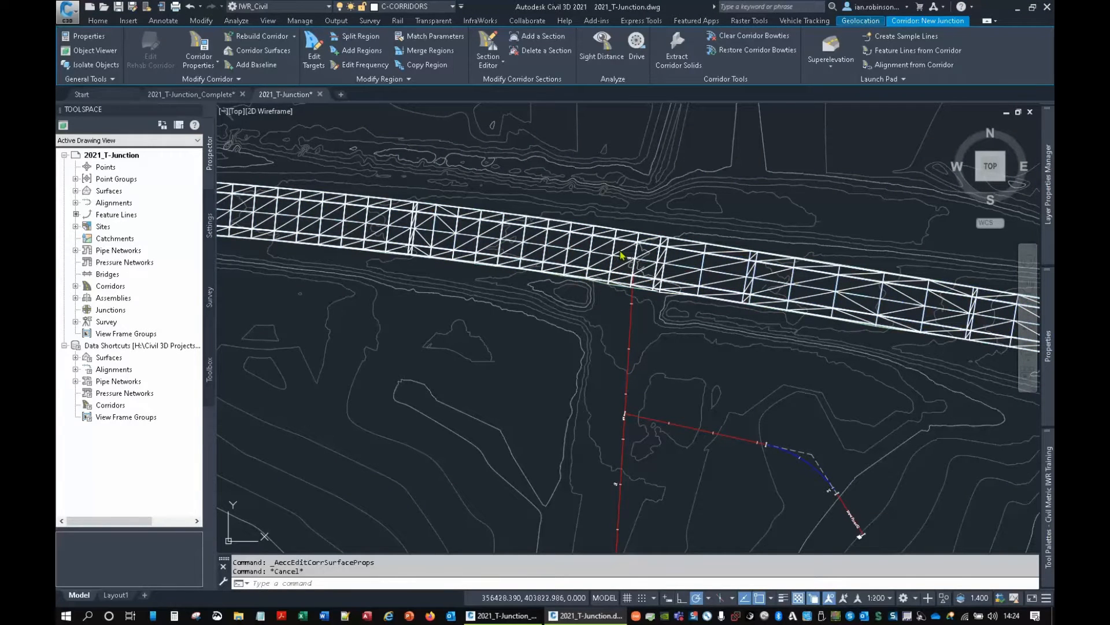
pyautogui.press('Escape')
# Inspect the New Junction corridor surface in 3D in the Object Viewer, looking closely at its carriageway and kerb lines.
pyautogui.click(621, 252)
pyautogui.rightClick(632, 250)
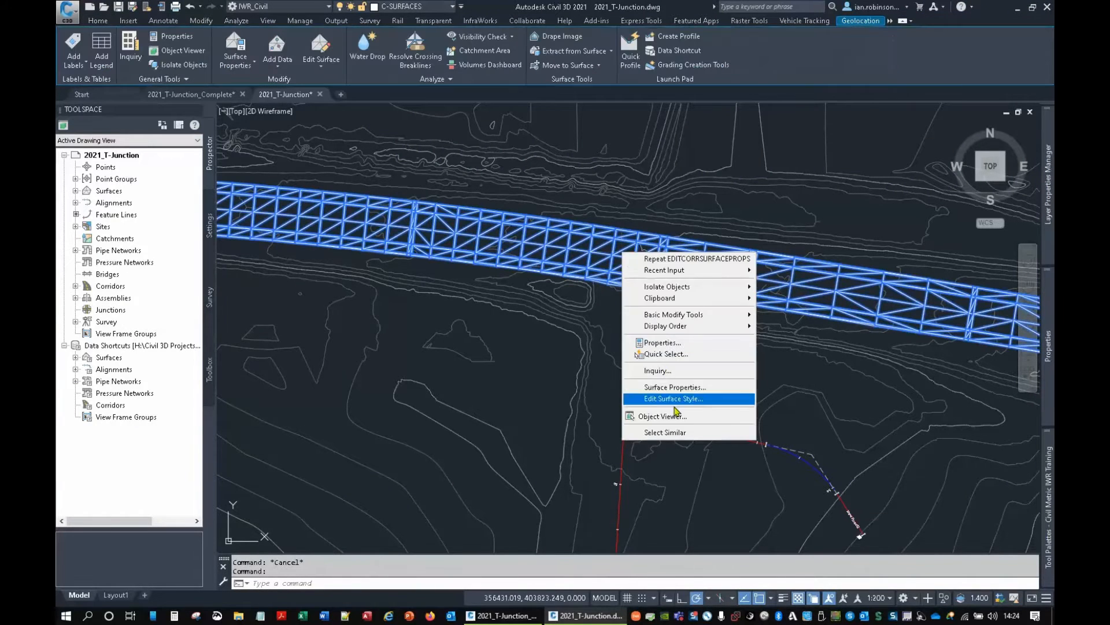
pyautogui.click(680, 416)
pyautogui.moveTo(674, 347); pyautogui.dragTo(669, 280)
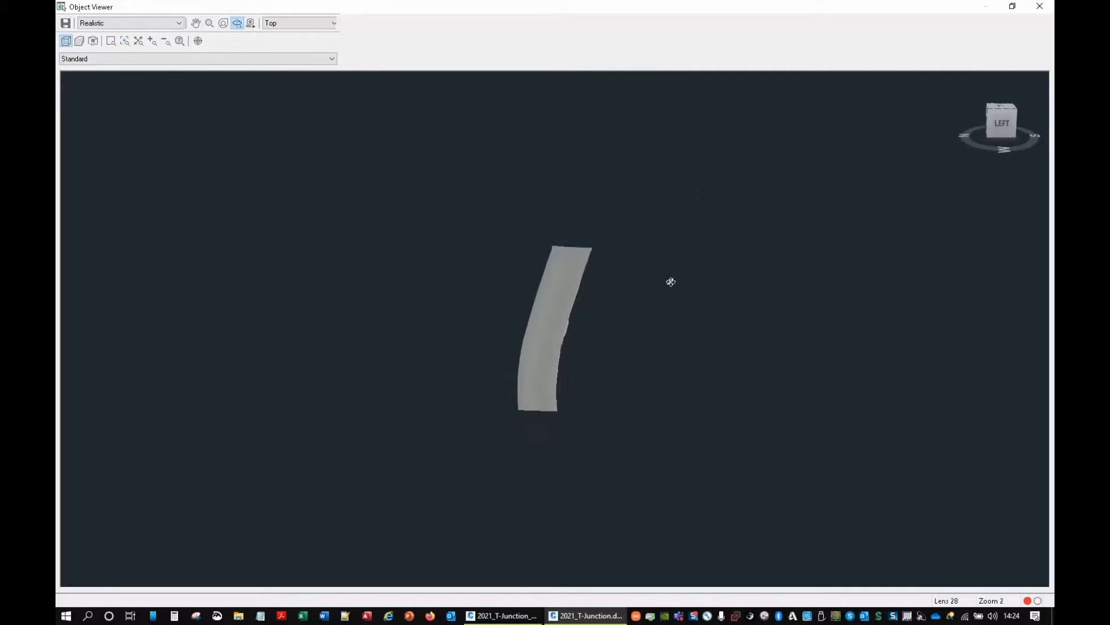
pyautogui.scroll(8, 550, 314)
pyautogui.moveTo(549, 315); pyautogui.dragTo(642, 279)
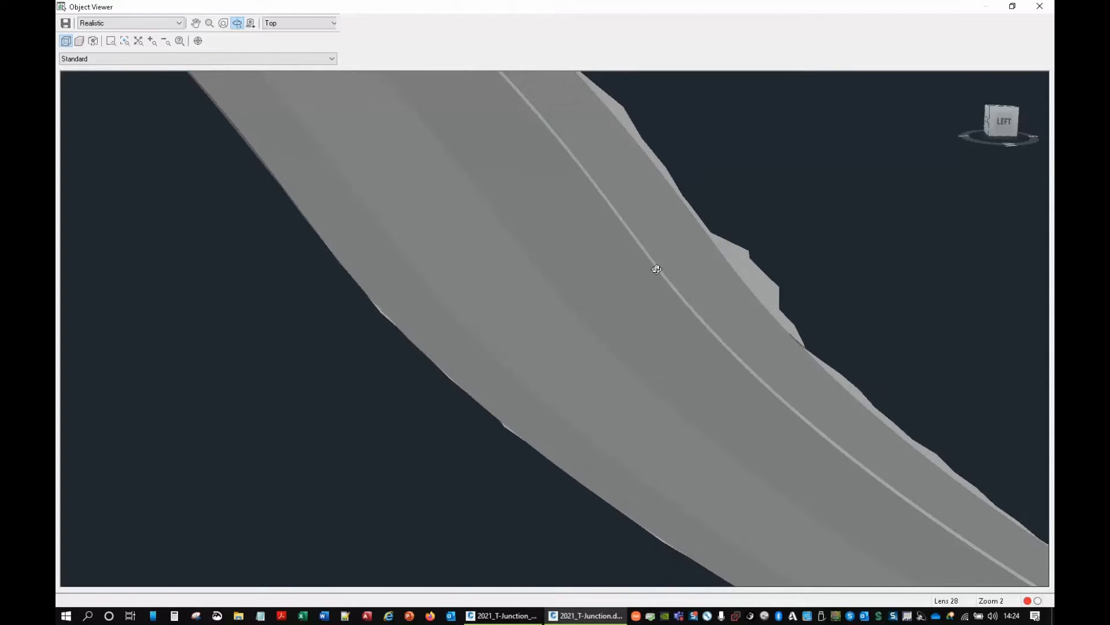
pyautogui.click(657, 269)
pyautogui.rightClick(560, 295)
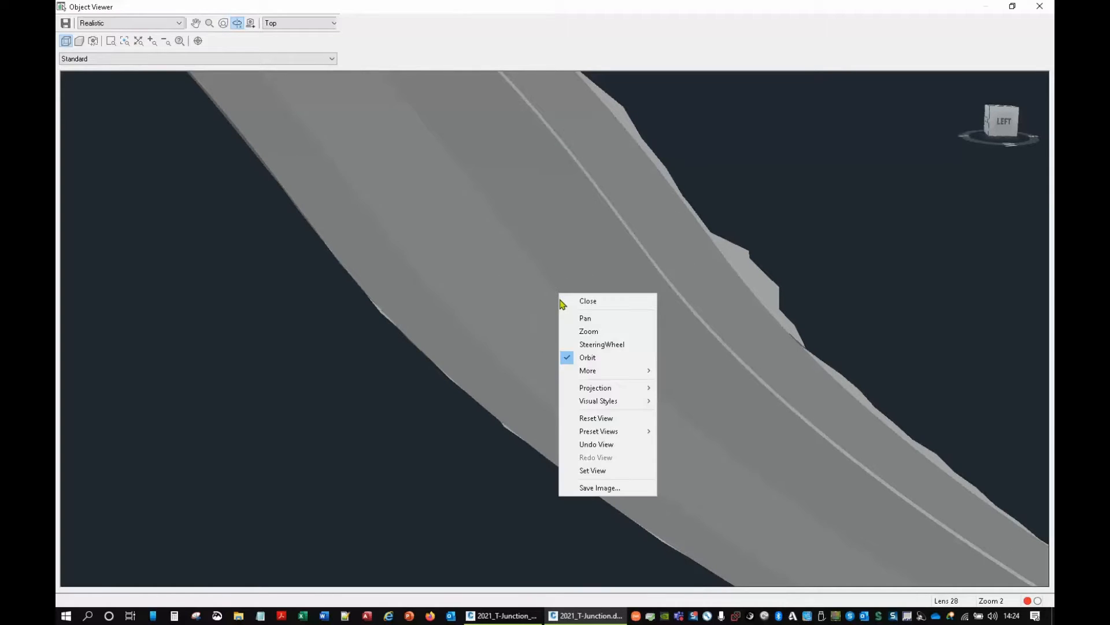
pyautogui.click(565, 301)
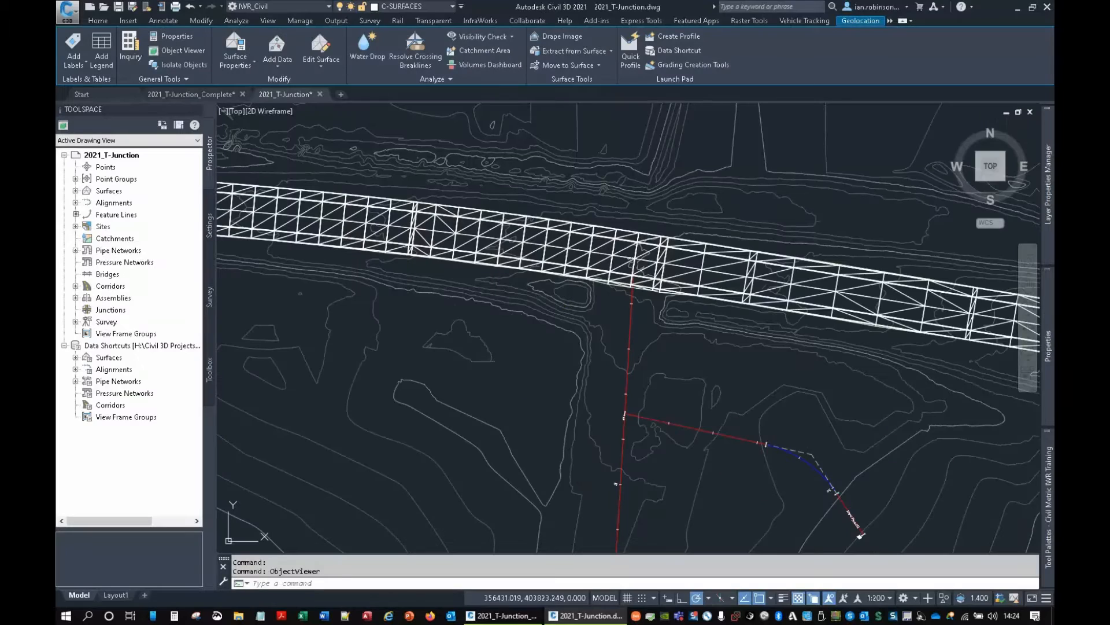
# Change the New Junction surface's style so that its triangulation is hidden in the drawing.
pyautogui.click(536, 234)
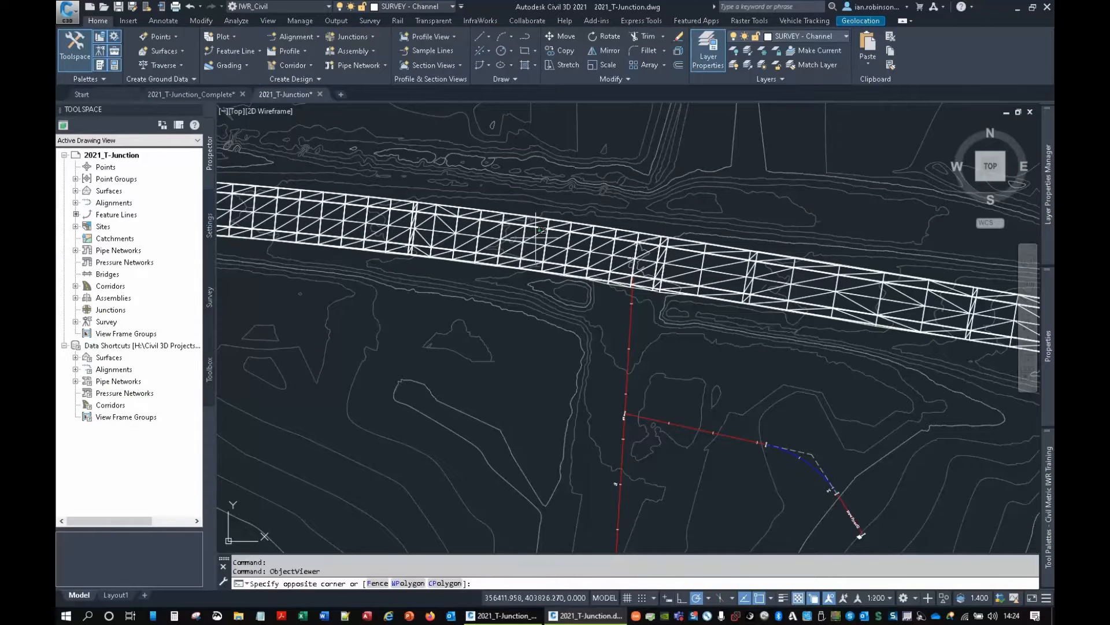
pyautogui.click(954, 258)
pyautogui.moveTo(1051, 321)
pyautogui.click(972, 161)
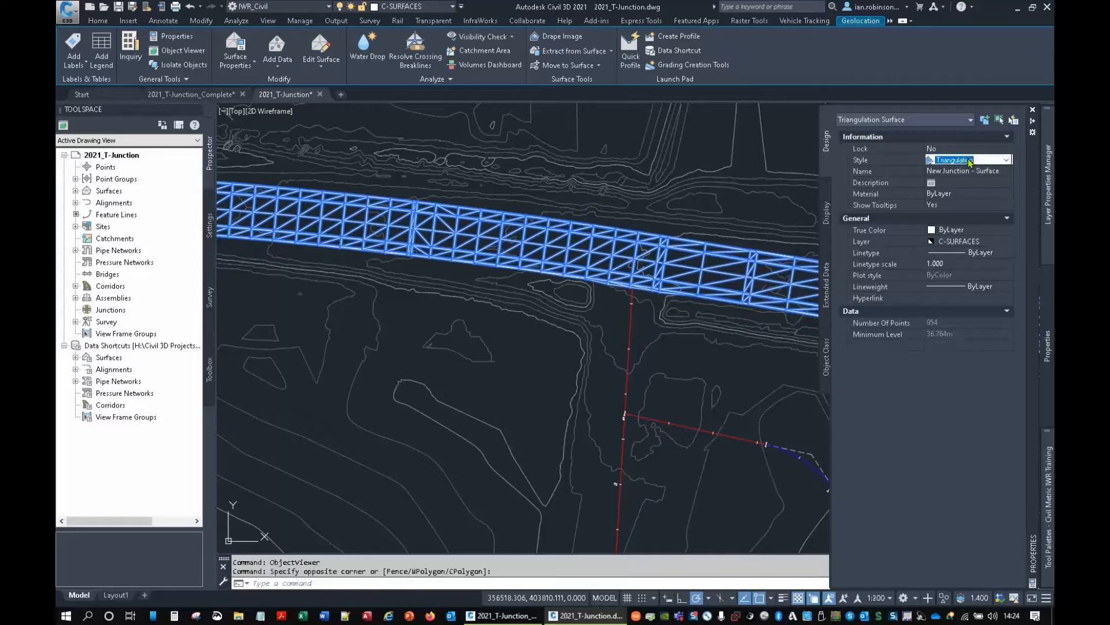
pyautogui.click(1007, 160)
pyautogui.click(969, 376)
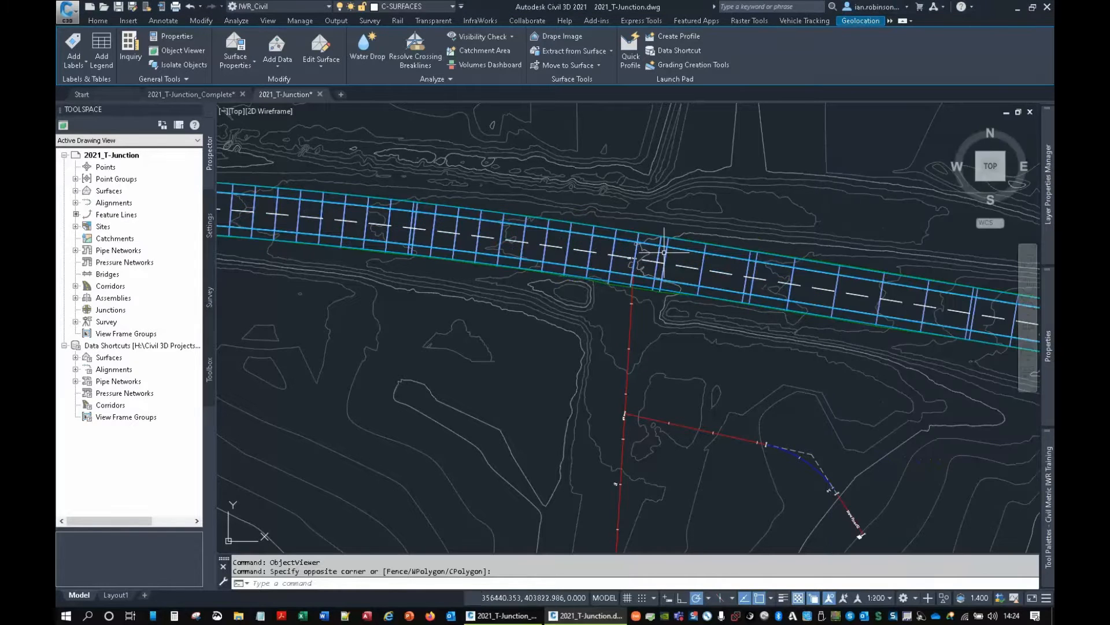
pyautogui.moveTo(631, 267); pyautogui.dragTo(588, 279, button='middle')
pyautogui.press('Escape')
pyautogui.press('Escape')
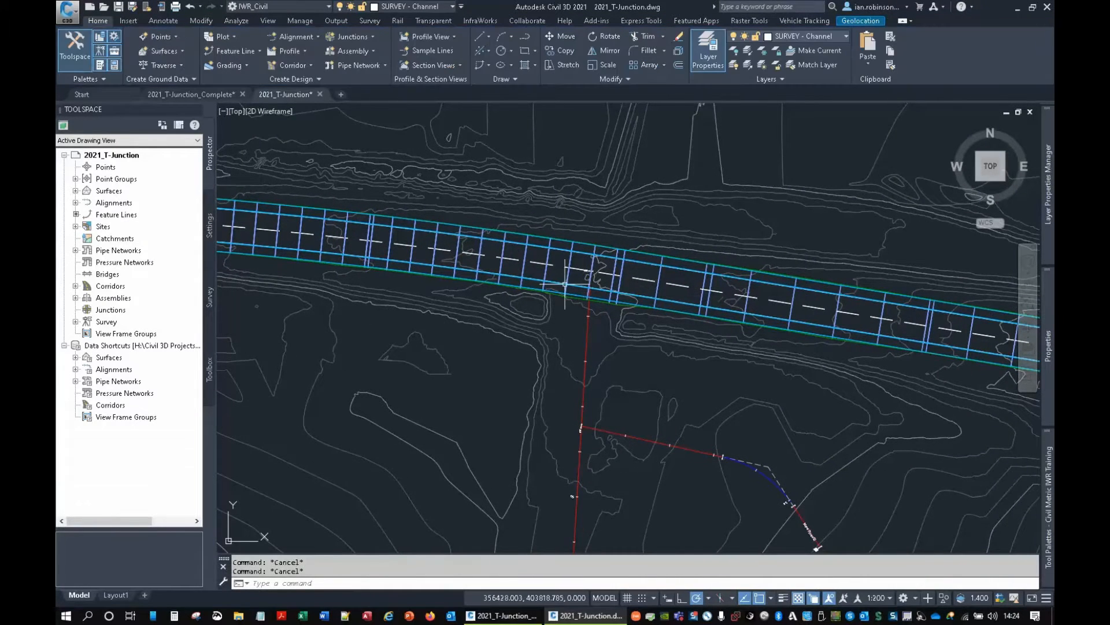
# Start creating surface profiles for the New Road 1 alignment and add Survey Lidar combined and New Junction - Surface over its full chainage.
pyautogui.scroll(5, 588, 279)
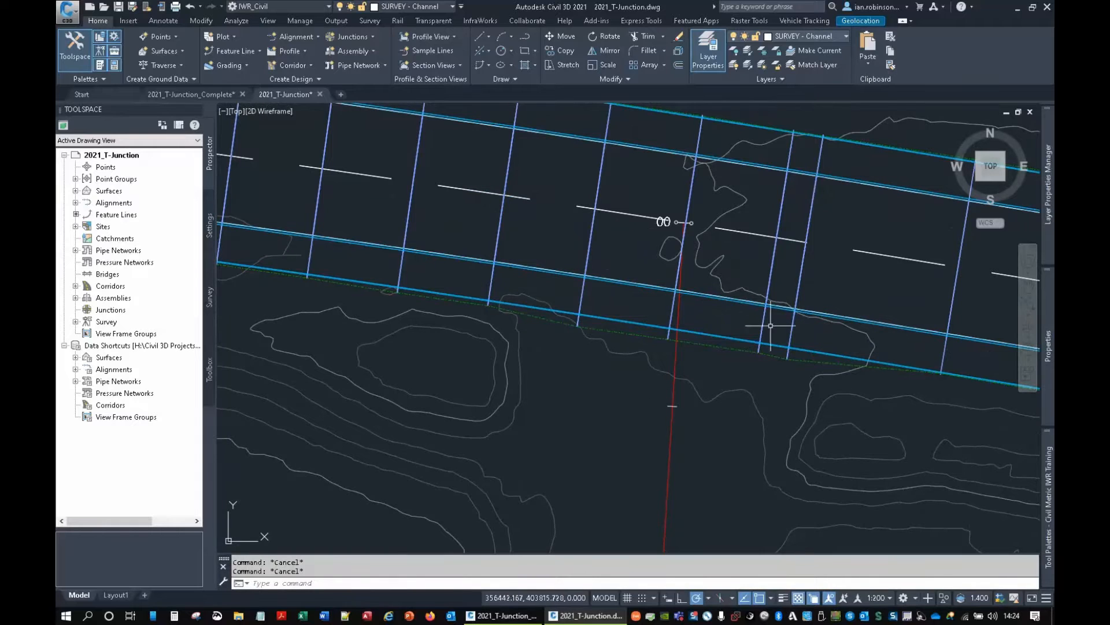
pyautogui.scroll(-5, 596, 272)
pyautogui.scroll(-3, 597, 272)
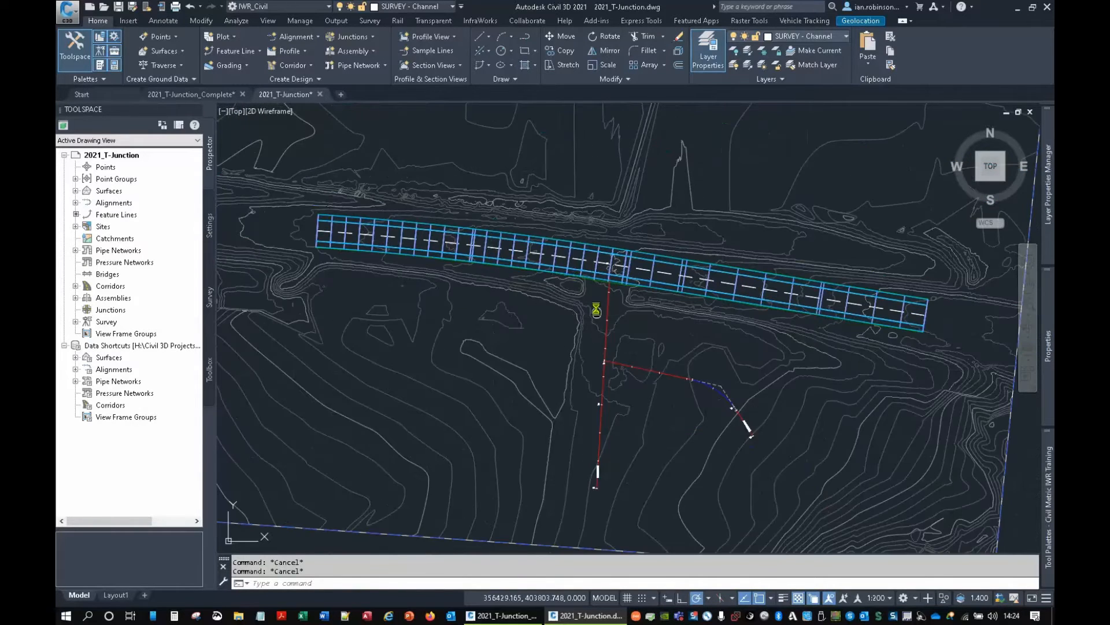
pyautogui.moveTo(595, 312); pyautogui.dragTo(575, 279, button='middle')
pyautogui.scroll(3, 584, 255)
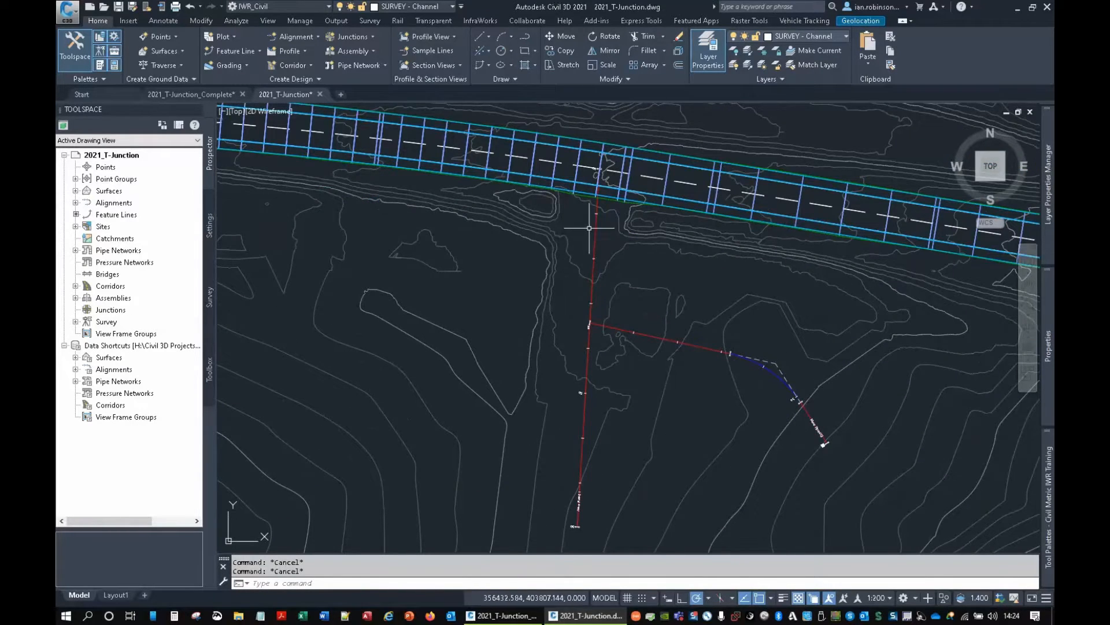
pyautogui.click(286, 52)
pyautogui.click(277, 72)
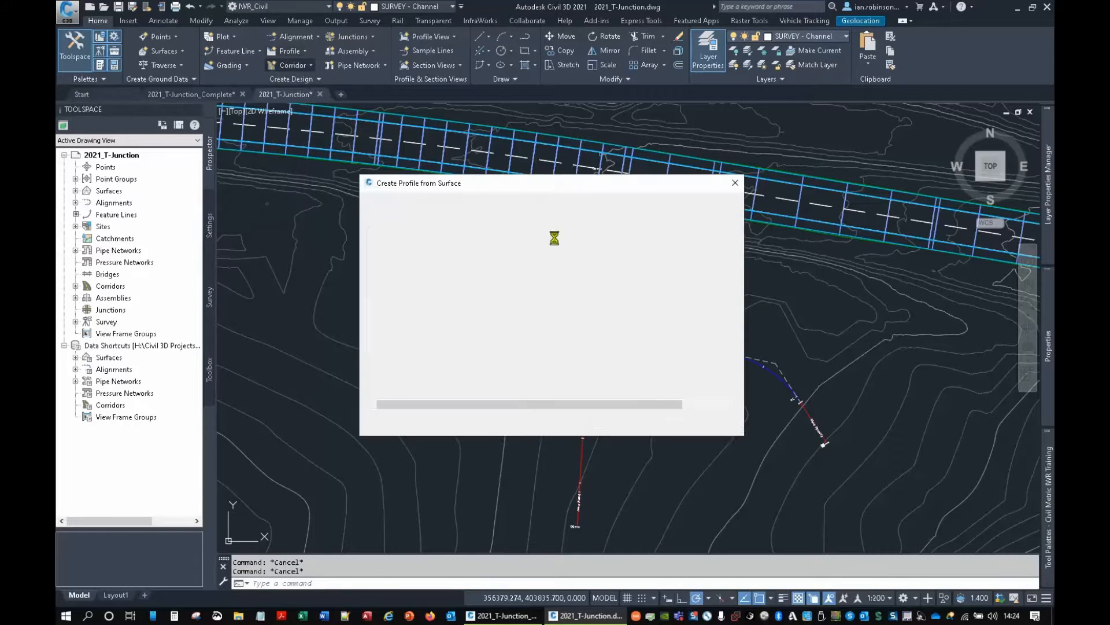
pyautogui.click(451, 214)
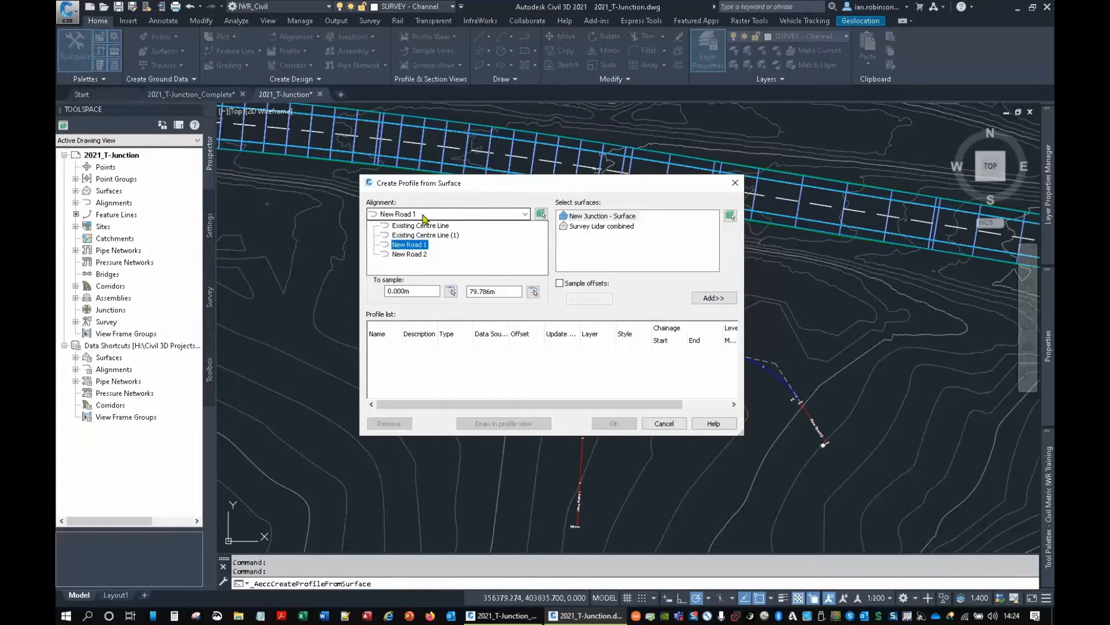
pyautogui.click(605, 229)
pyautogui.click(713, 298)
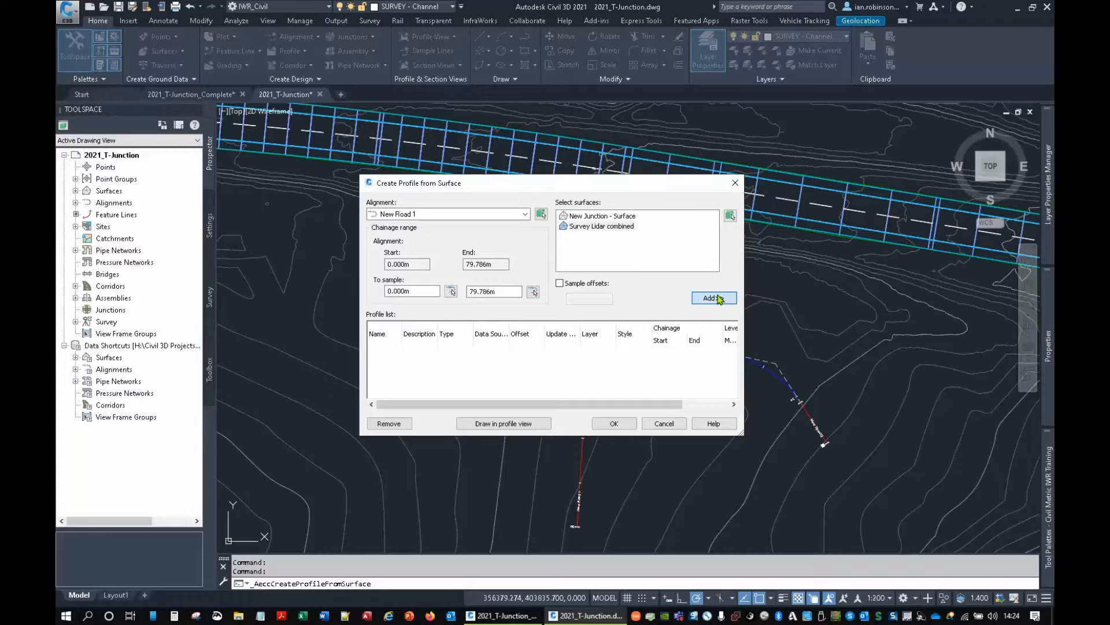
pyautogui.click(578, 217)
pyautogui.click(698, 300)
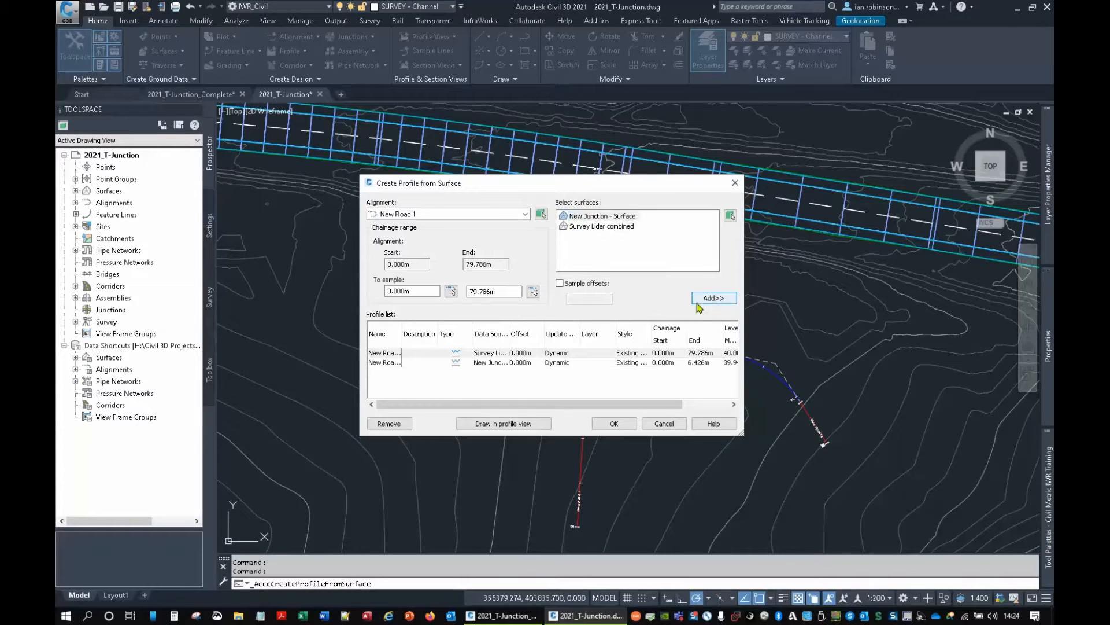
# Assign the Additional Surface 3 style to the New Junction - Surface profile in the profile list.
pyautogui.click(633, 363)
pyautogui.click(633, 363)
pyautogui.click(579, 300)
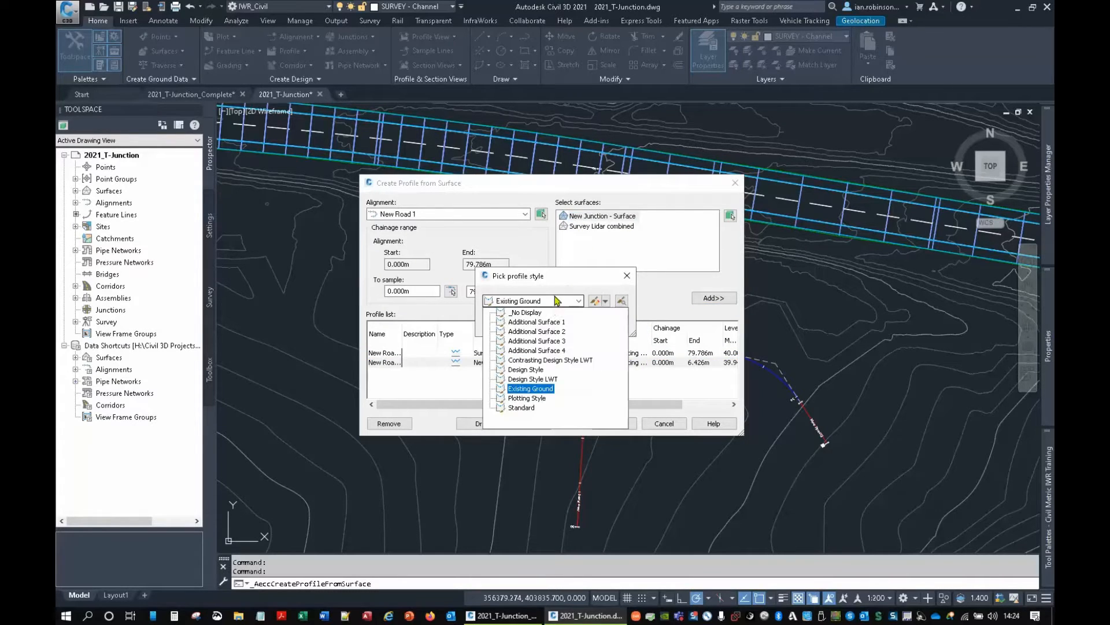
pyautogui.click(543, 339)
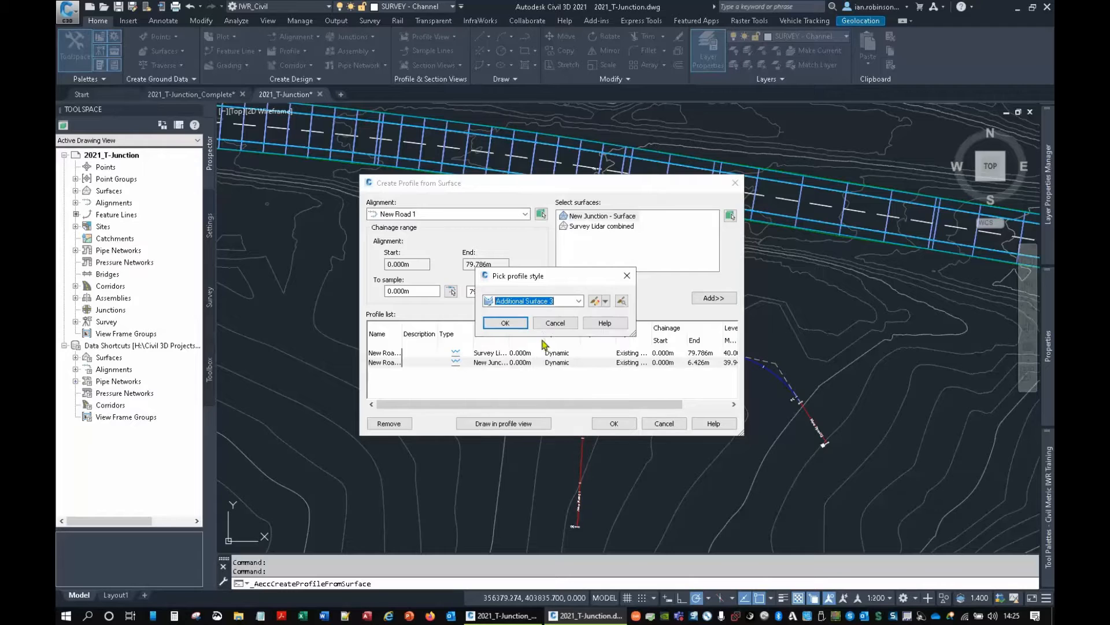
pyautogui.click(513, 323)
# Draw the New Road 1 surface profiles in a profile view with the 5x Exaggeration style, placed in empty space above the site plan.
pyautogui.click(503, 423)
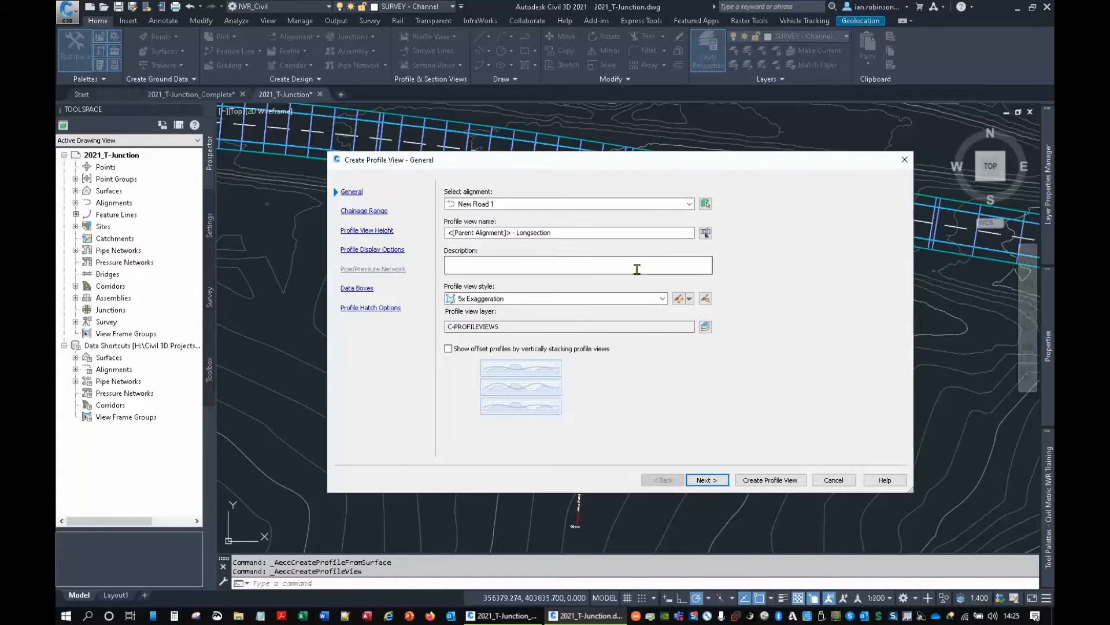
pyautogui.click(766, 480)
pyautogui.scroll(-6, 596, 373)
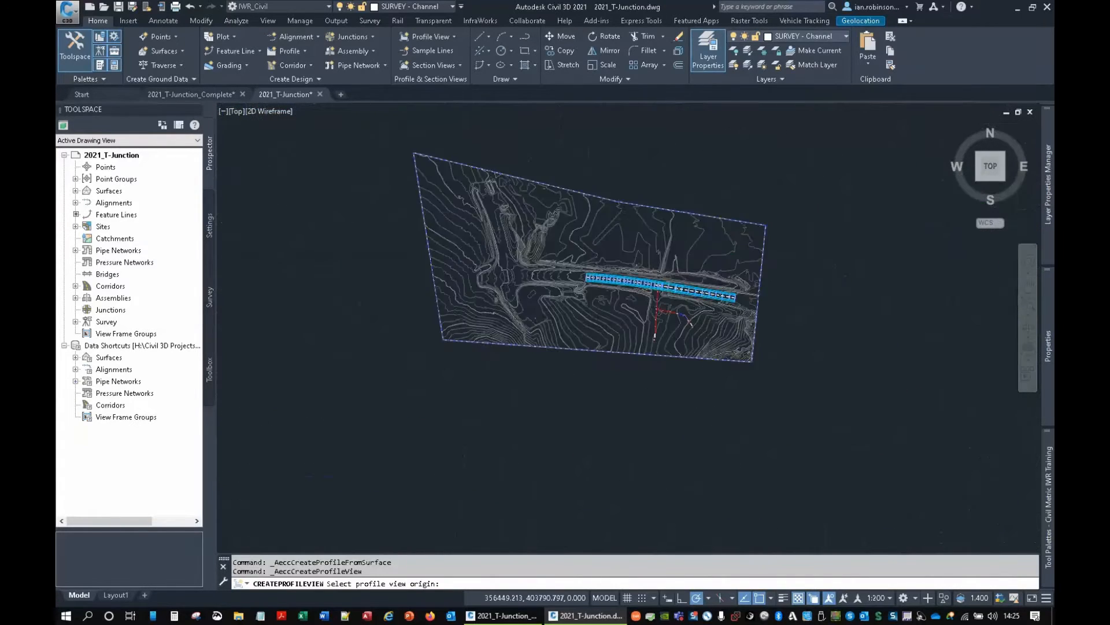
pyautogui.click(726, 261)
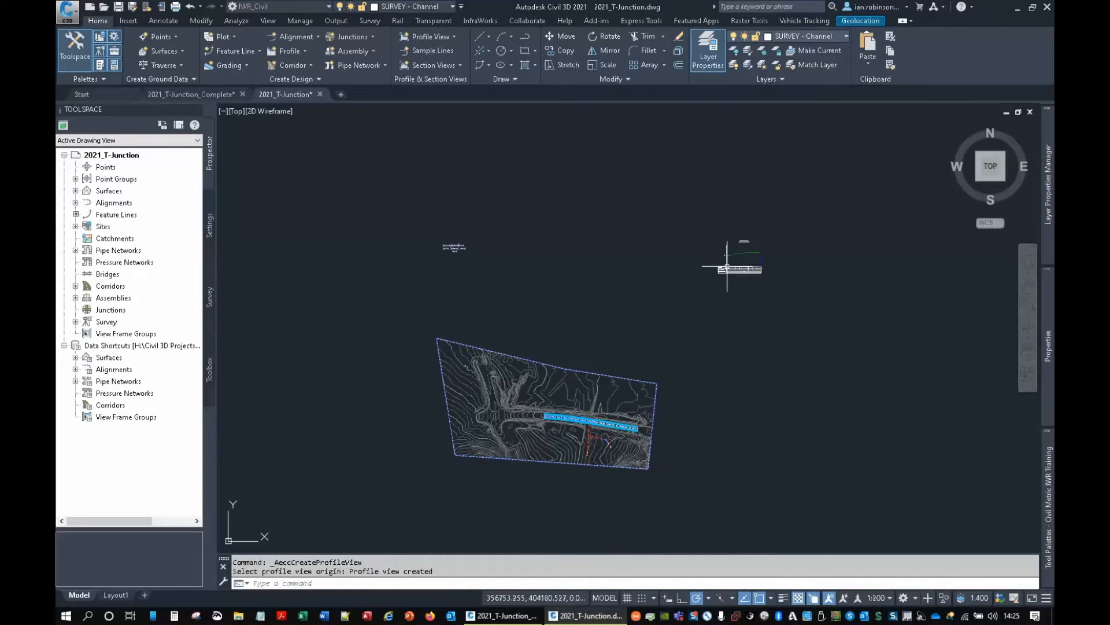
# Examine how the New Junction surface profile meets the existing ground at the start of the New Road 1 longsection.
pyautogui.scroll(5, 739, 262)
pyautogui.scroll(8, 635, 228)
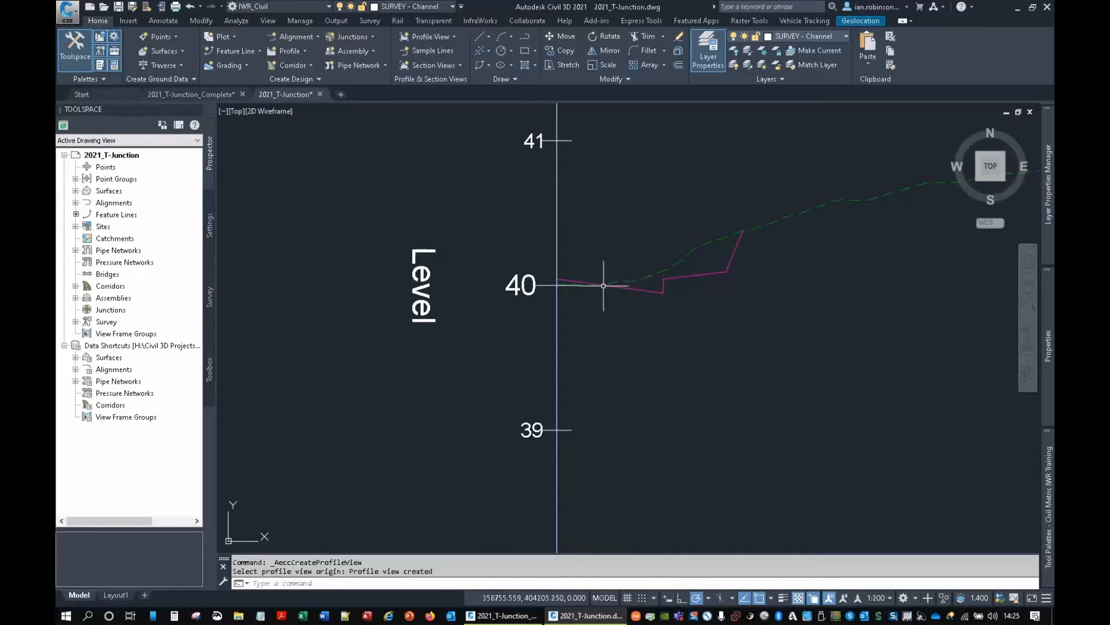
pyautogui.scroll(-6, 602, 284)
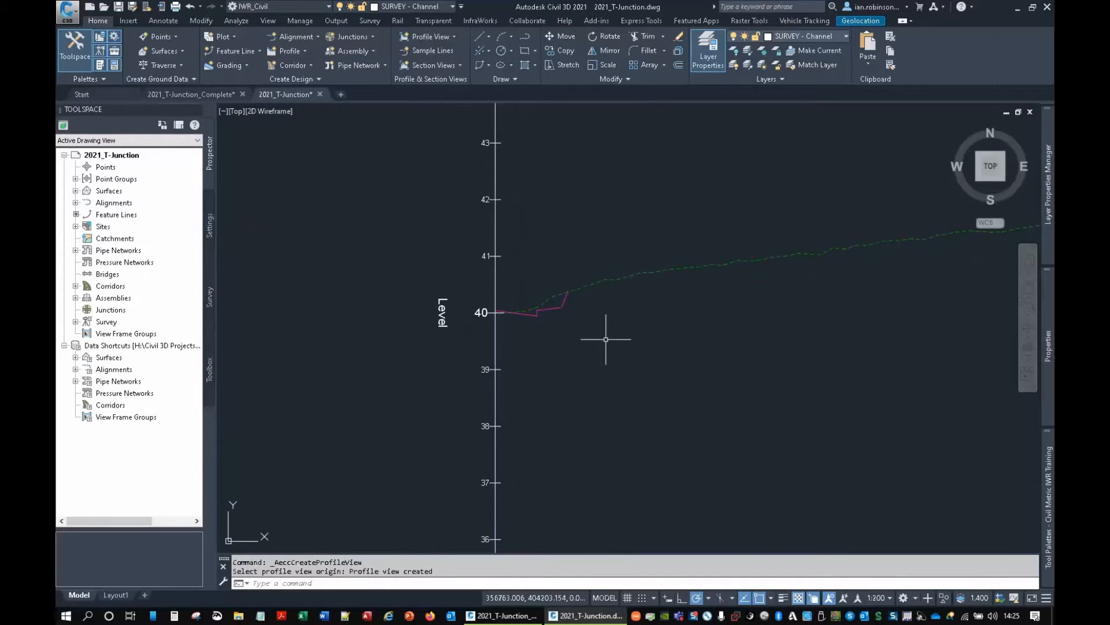
pyautogui.moveTo(604, 332); pyautogui.dragTo(506, 288, button='middle')
pyautogui.click(286, 51)
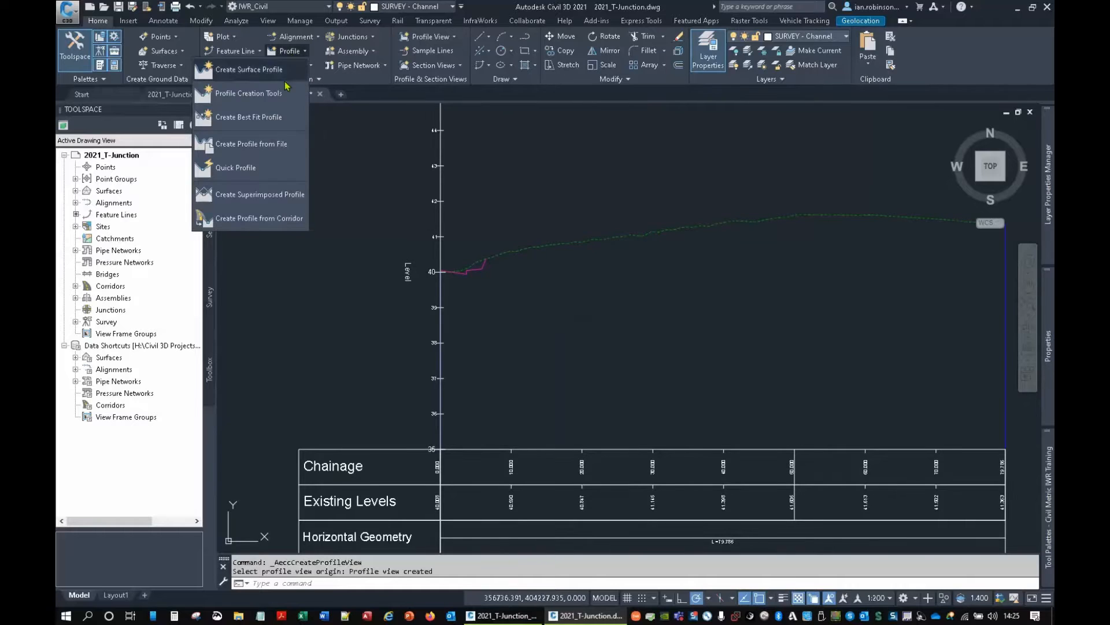
pyautogui.click(476, 288)
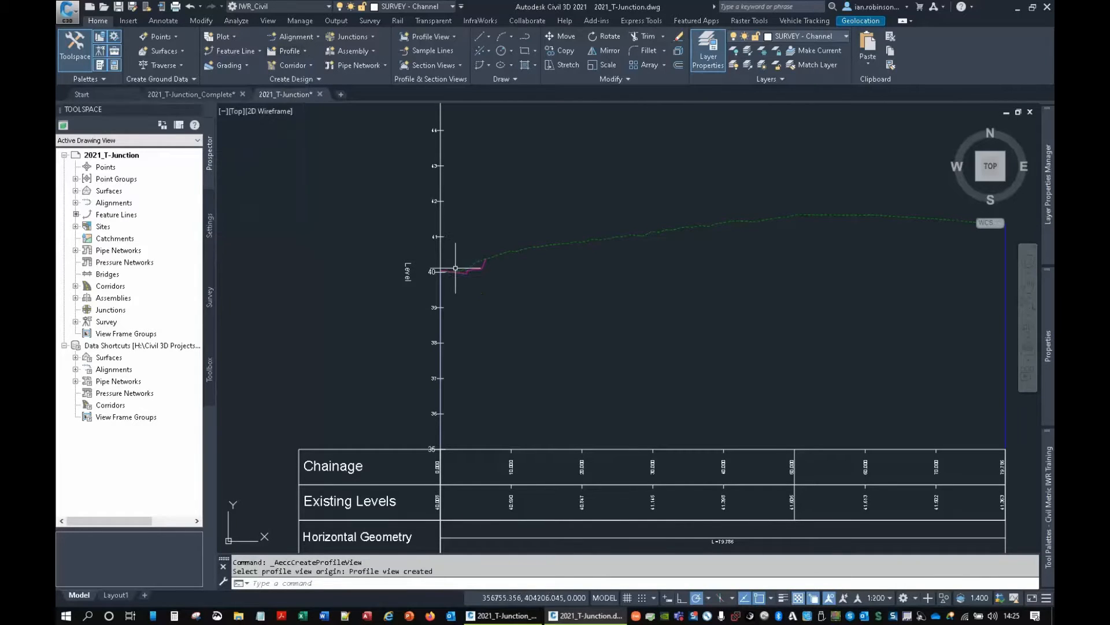
pyautogui.scroll(3, 454, 268)
pyautogui.scroll(-3, 519, 295)
pyautogui.scroll(-2, 522, 299)
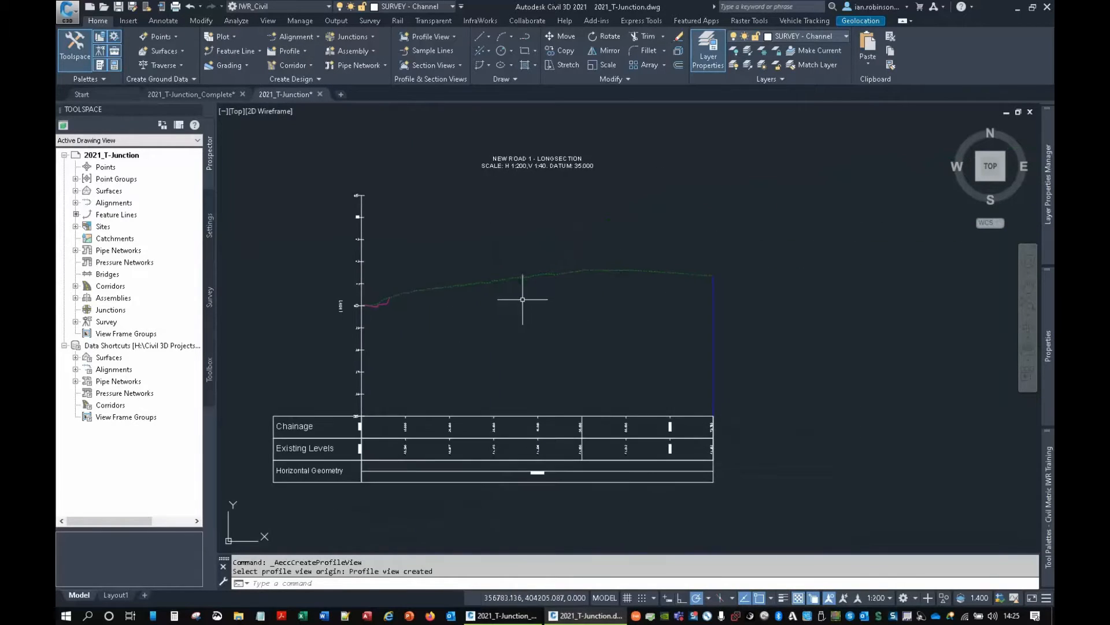
# Start a layout profile in the New Road 1 longsection with the Design Style LWT style and Longfall and Ordinates label set.
pyautogui.click(283, 50)
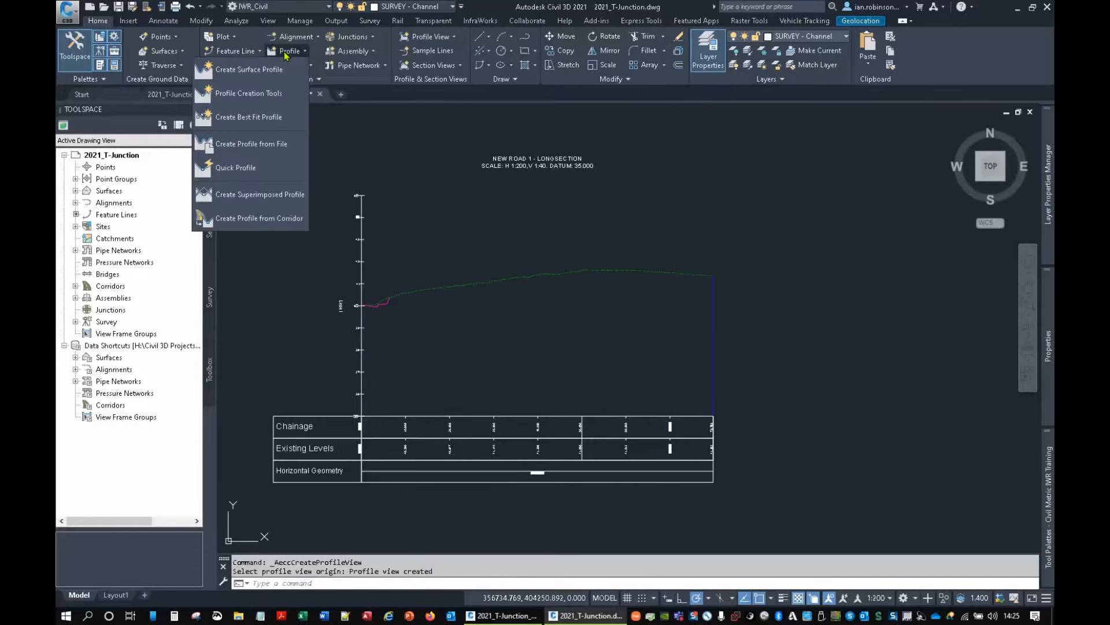
pyautogui.click(279, 91)
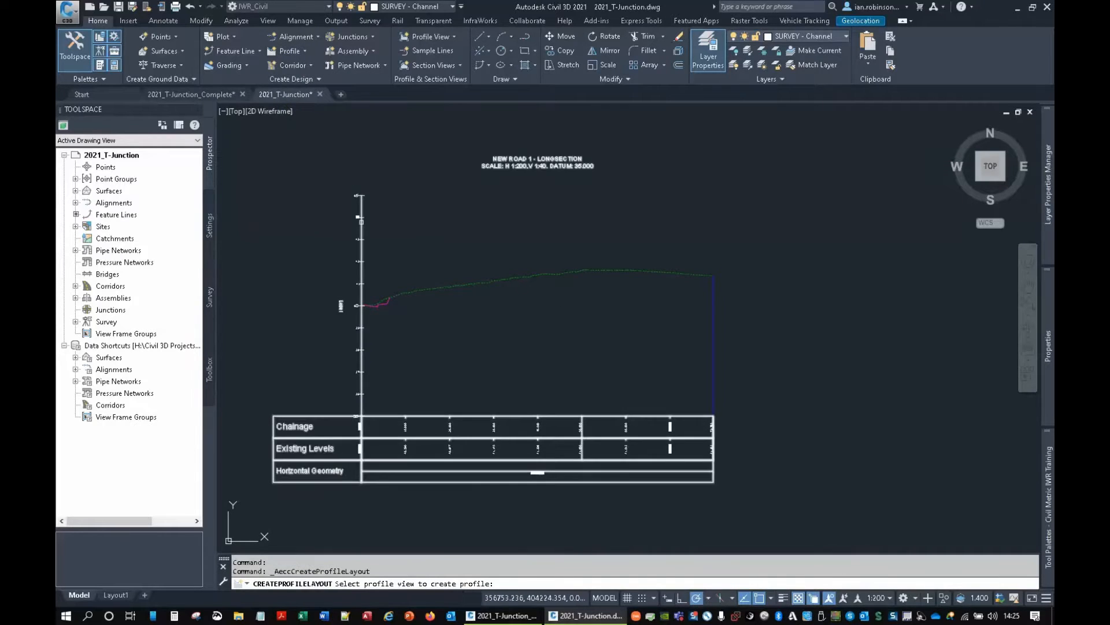
pyautogui.click(362, 221)
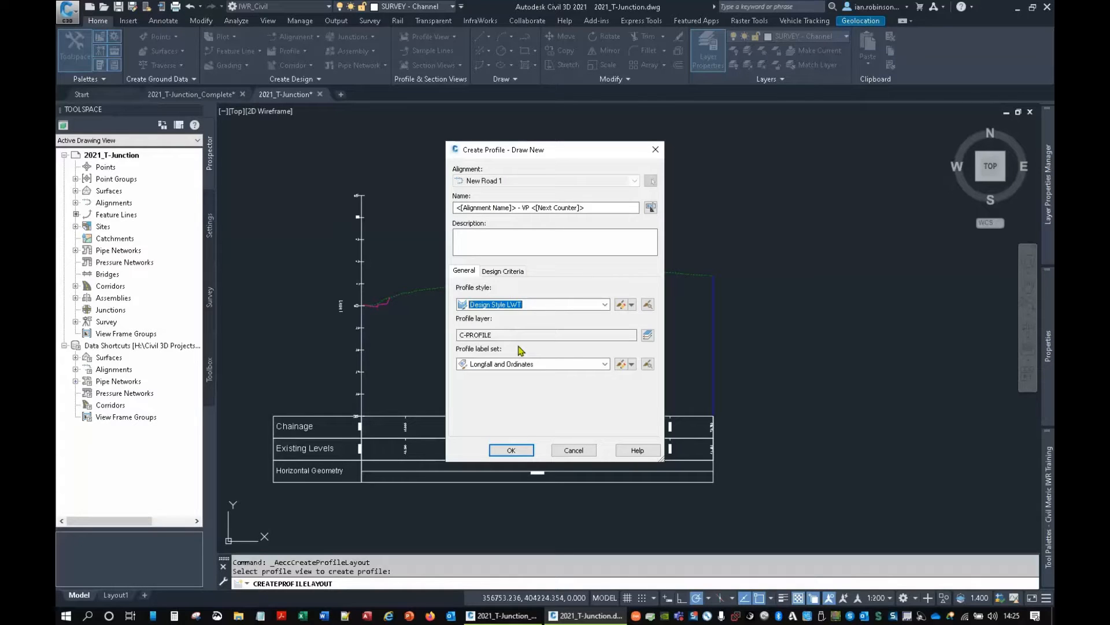
pyautogui.click(511, 450)
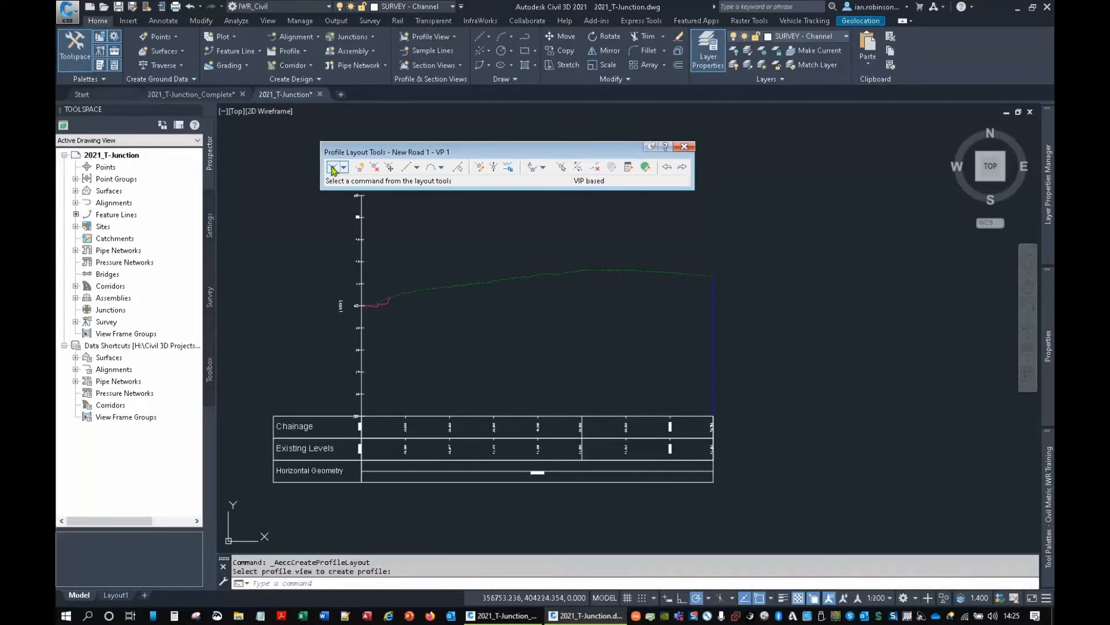
# Draw the first profile straight from the start of the junction surface line to its low point at the kerb channel.
pyautogui.click(333, 167)
pyautogui.scroll(8, 360, 303)
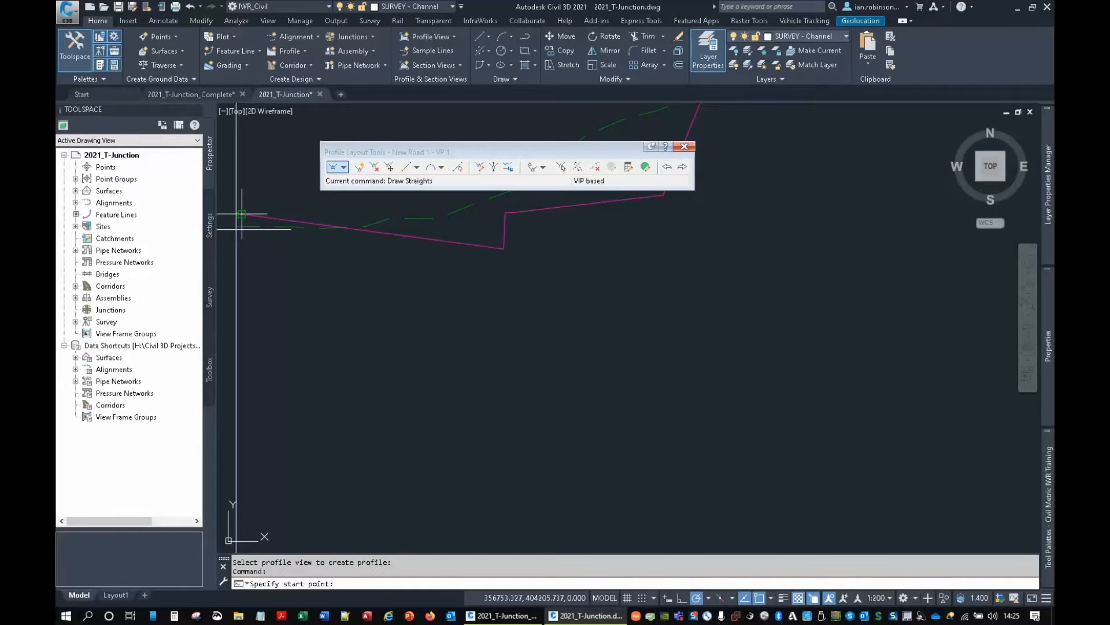
pyautogui.scroll(4, 236, 213)
pyautogui.moveTo(303, 243); pyautogui.dragTo(521, 275, button='middle')
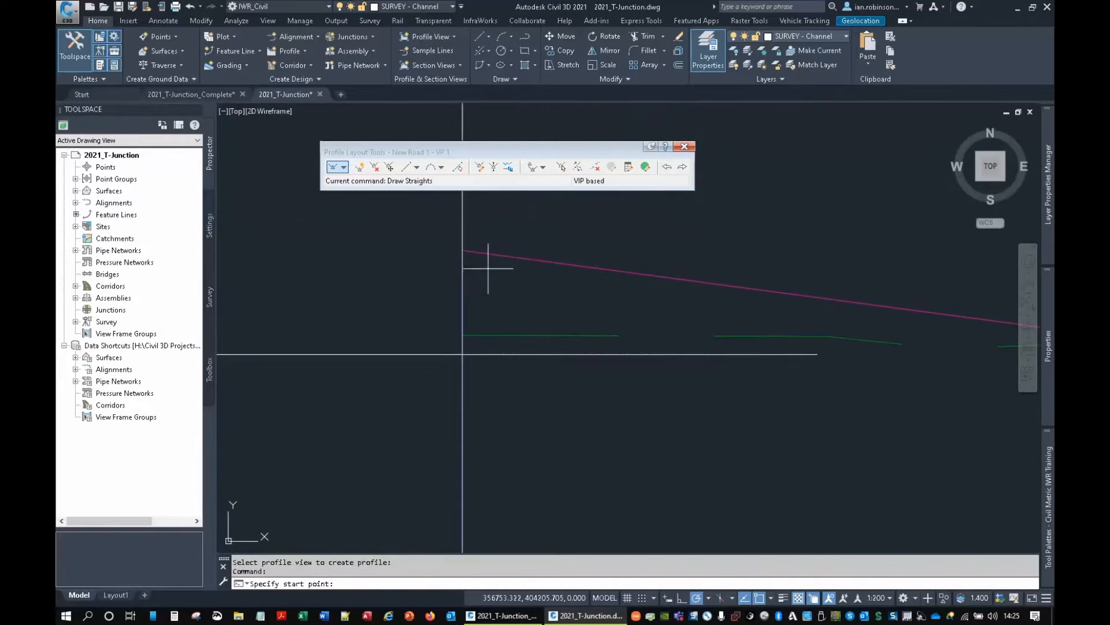
pyautogui.click(462, 251)
pyautogui.scroll(-6, 556, 284)
pyautogui.moveTo(628, 304); pyautogui.dragTo(405, 277, button='middle')
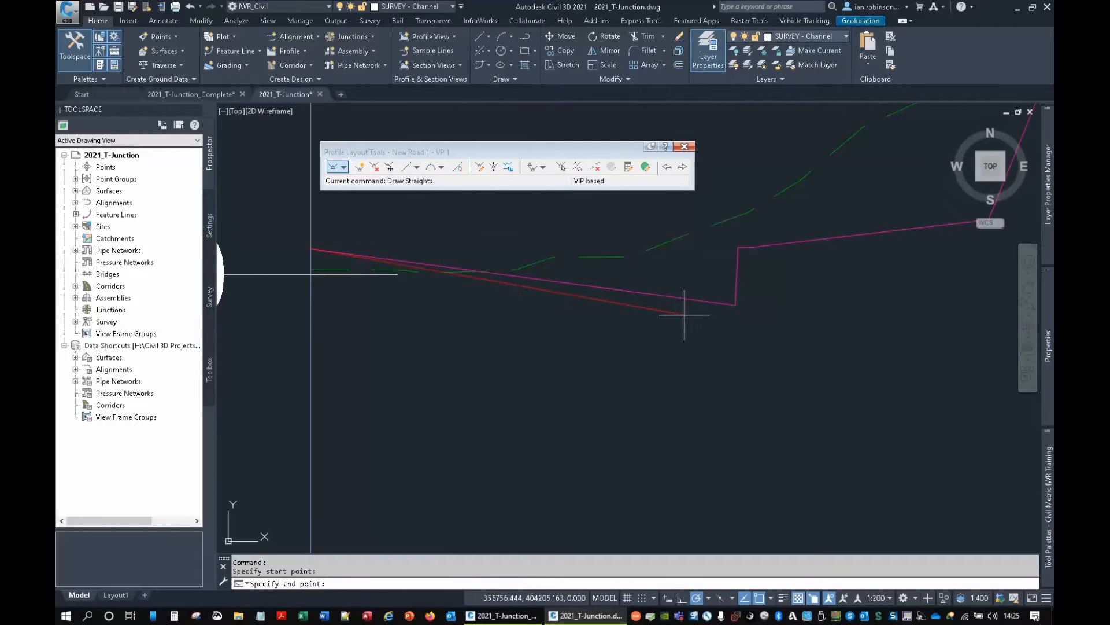
pyautogui.click(736, 305)
# Continue the profile straights to the existing ground's high point near chainage 50 m and on to the alignment's end.
pyautogui.scroll(-8, 810, 315)
pyautogui.moveTo(833, 325); pyautogui.dragTo(458, 356, button='middle')
pyautogui.moveTo(818, 307); pyautogui.dragTo(474, 347, button='middle')
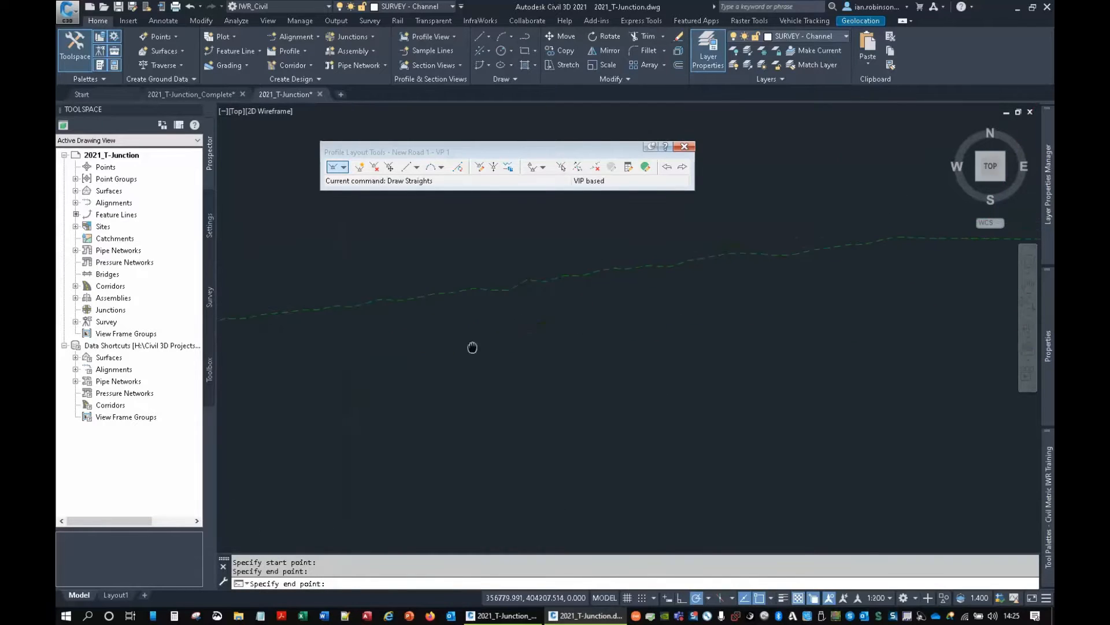
pyautogui.scroll(-4, 524, 343)
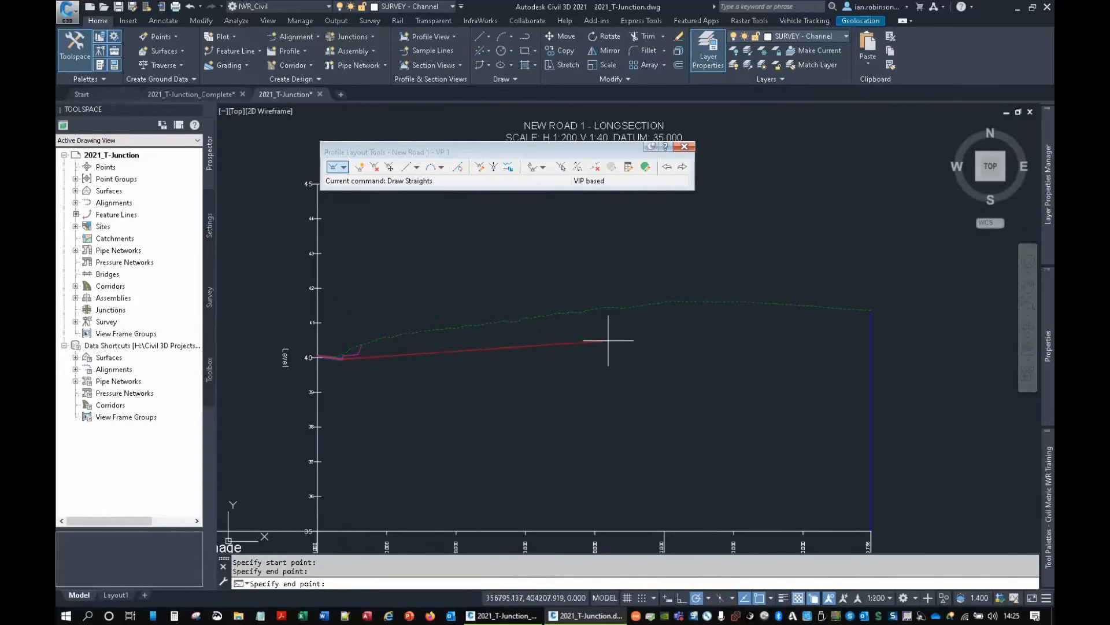
pyautogui.click(674, 302)
pyautogui.click(873, 332)
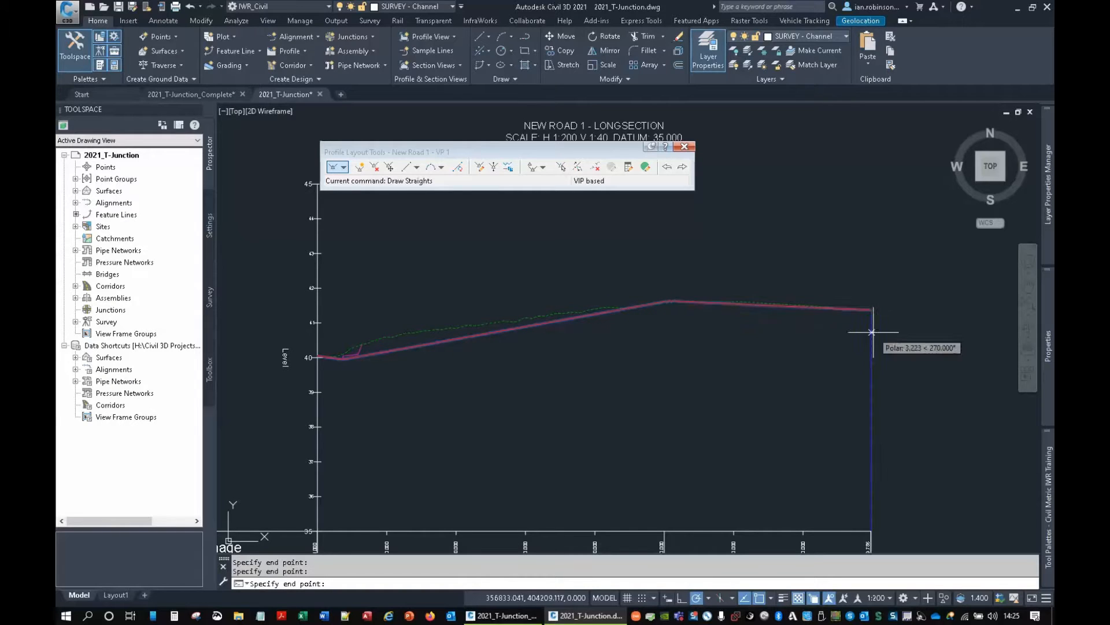
pyautogui.press('Return')
# Move the design profile's low VIP along the incoming straight's gradient to about chainage 21 m.
pyautogui.moveTo(407, 350); pyautogui.dragTo(669, 319, button='middle')
pyautogui.scroll(8, 586, 319)
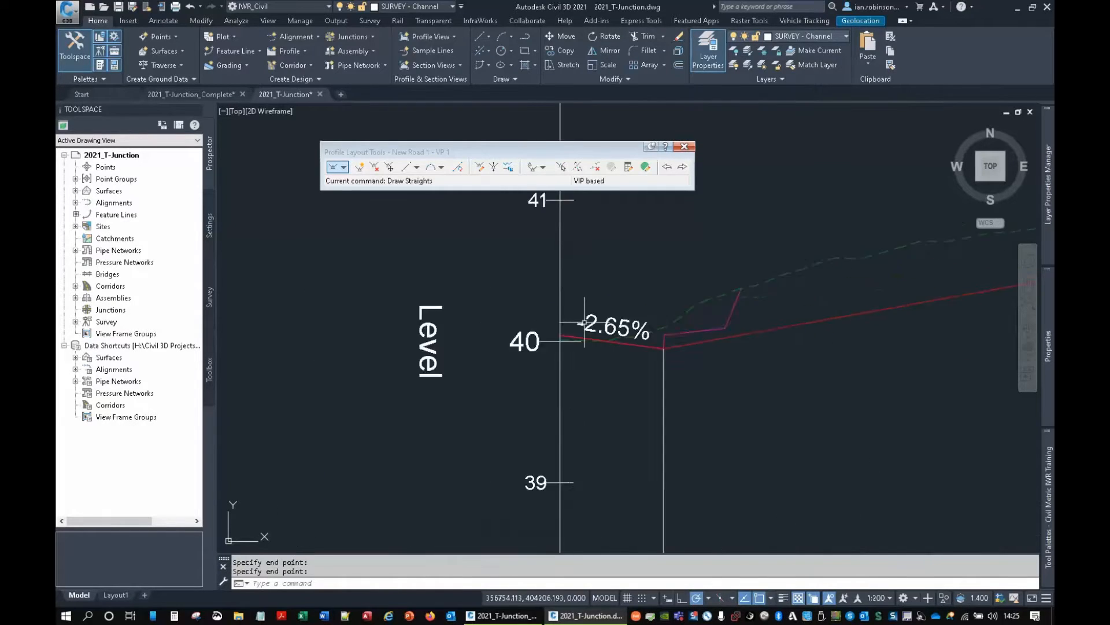
pyautogui.scroll(4, 712, 356)
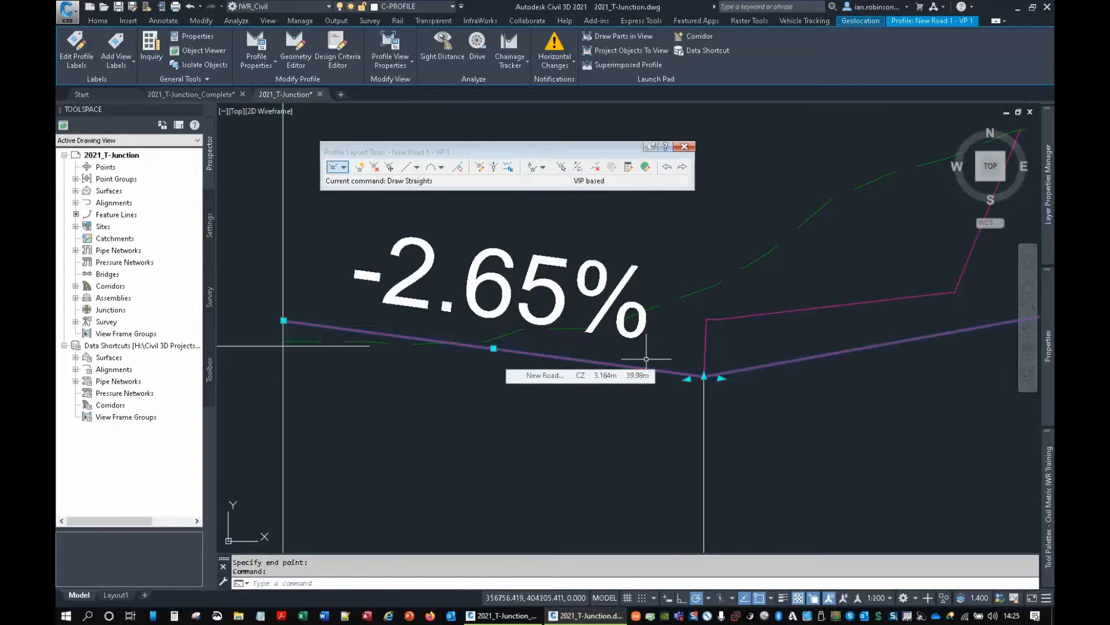
pyautogui.scroll(-2, 498, 364)
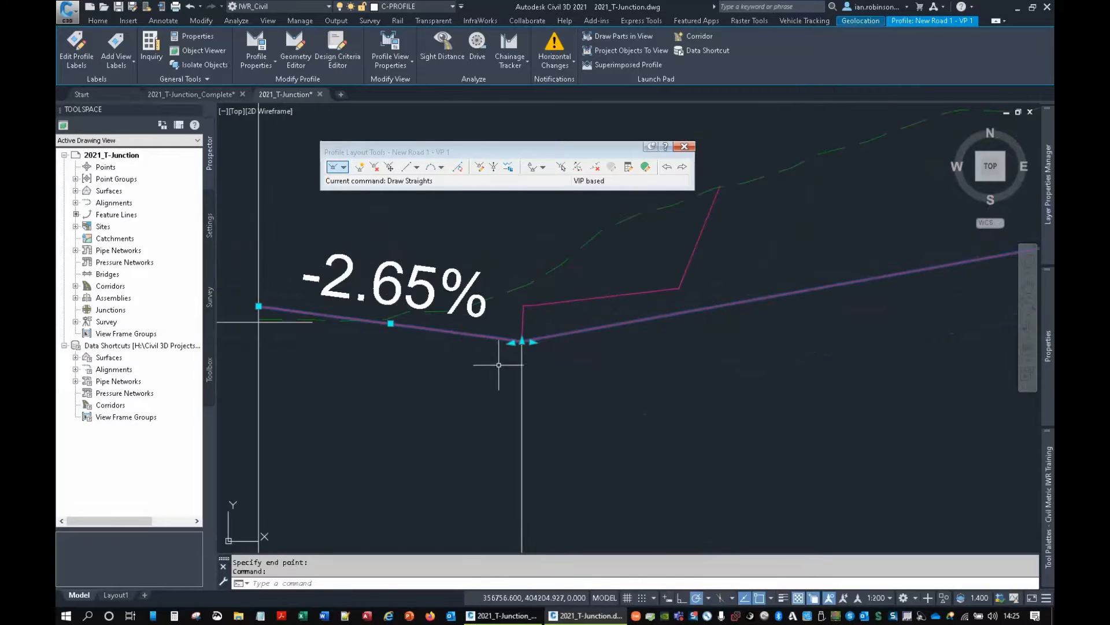
pyautogui.click(532, 342)
pyautogui.scroll(-6, 579, 358)
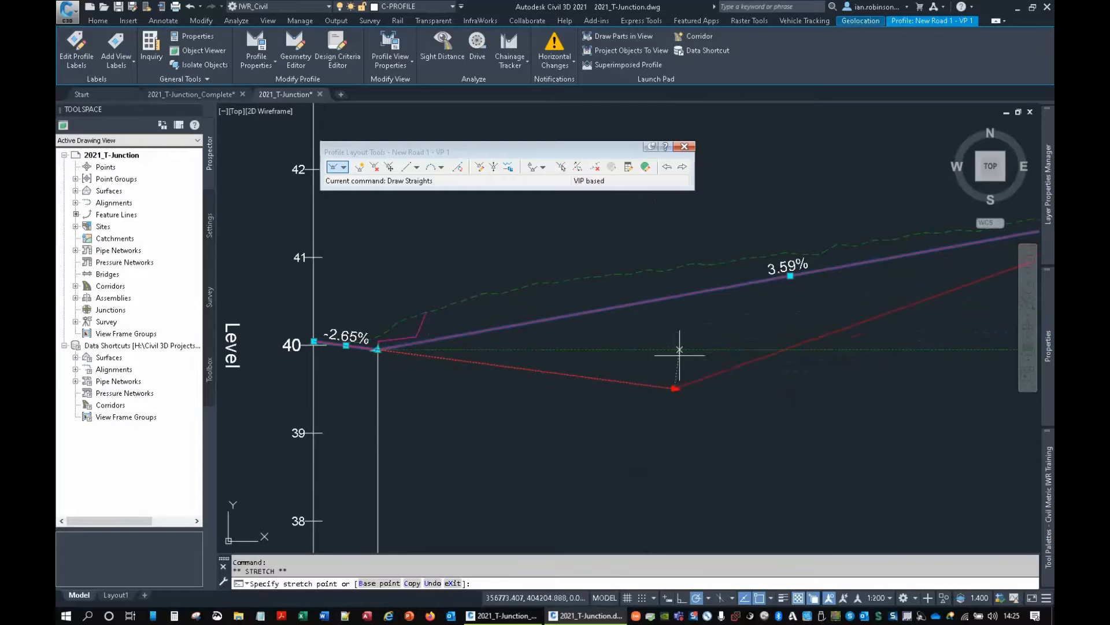
pyautogui.click(701, 354)
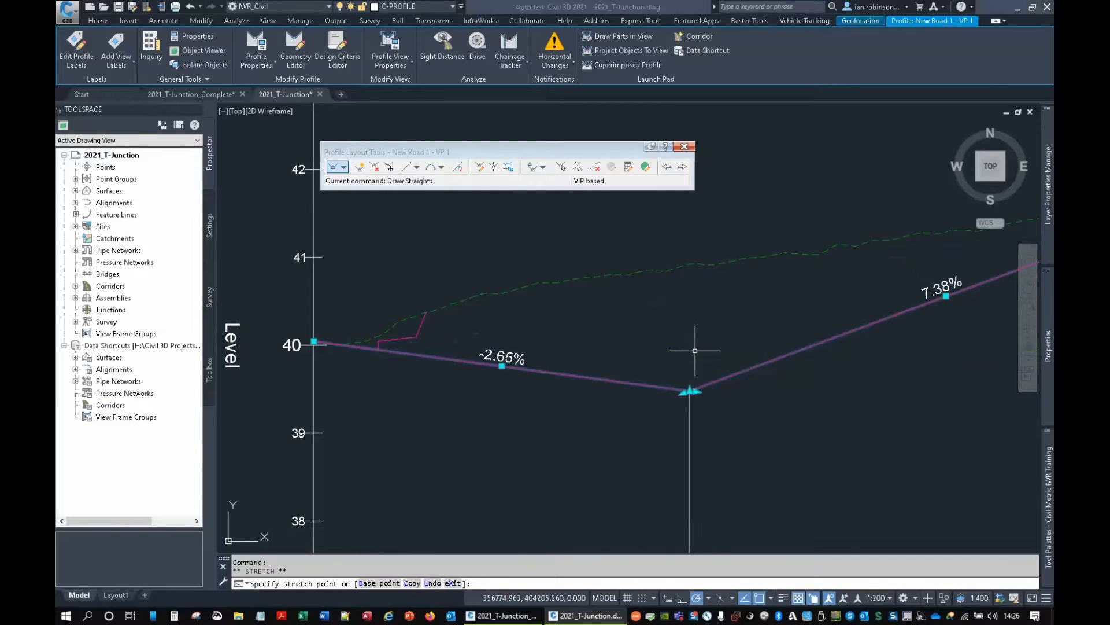
# Add a free parabolic vertical curve between the first two straights at the sag, picking two points for its length.
pyautogui.scroll(-1, 729, 414)
pyautogui.moveTo(730, 414); pyautogui.dragTo(608, 412, button='middle')
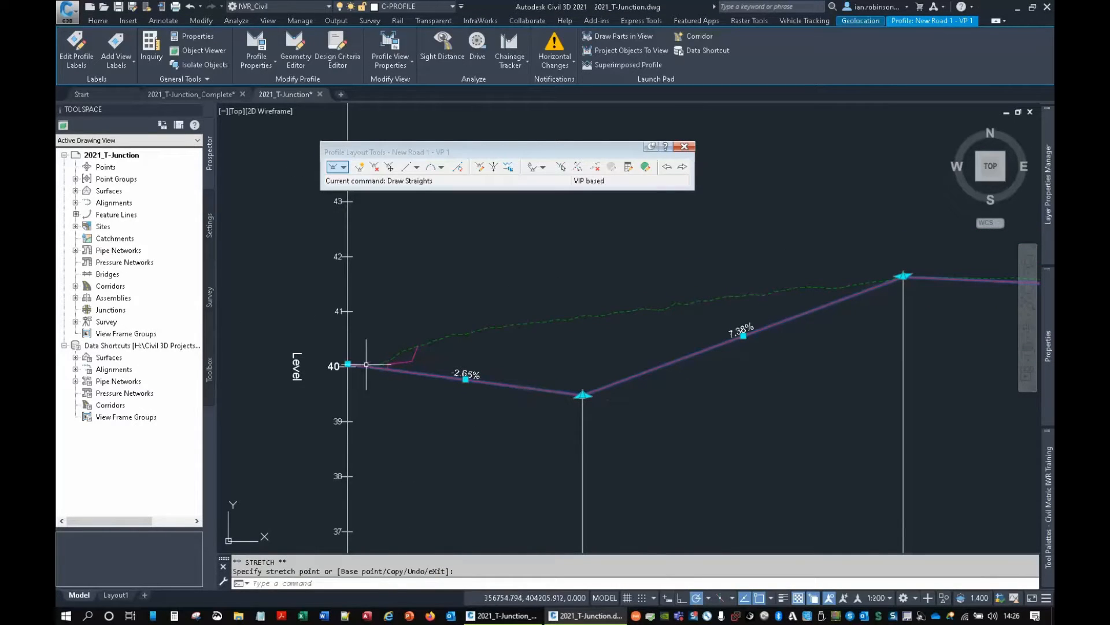
pyautogui.click(442, 169)
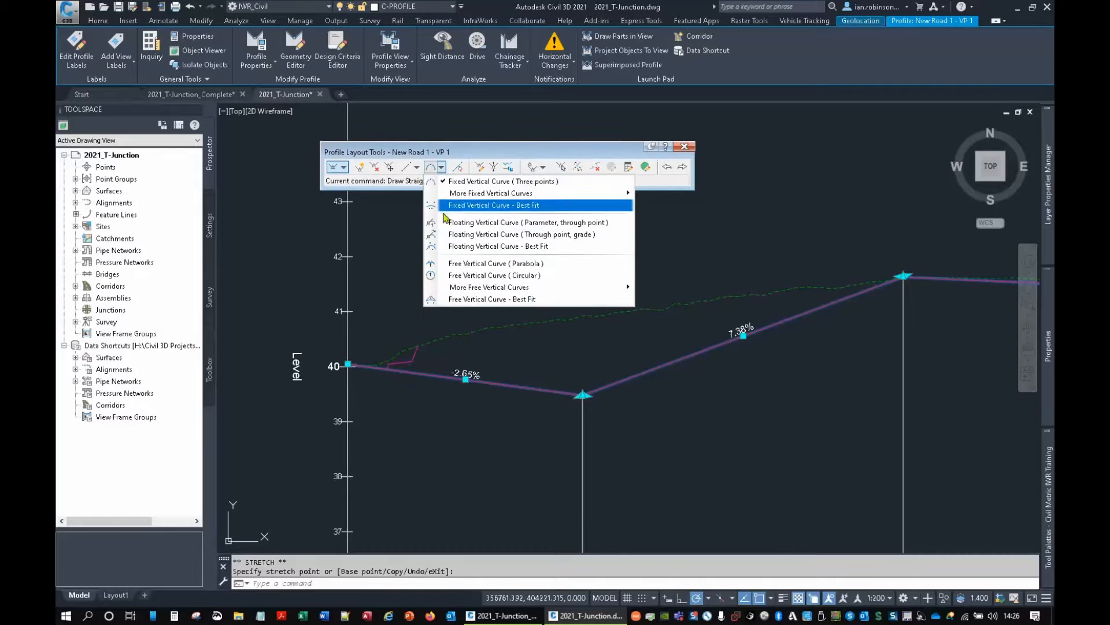
pyautogui.click(471, 264)
pyautogui.click(535, 390)
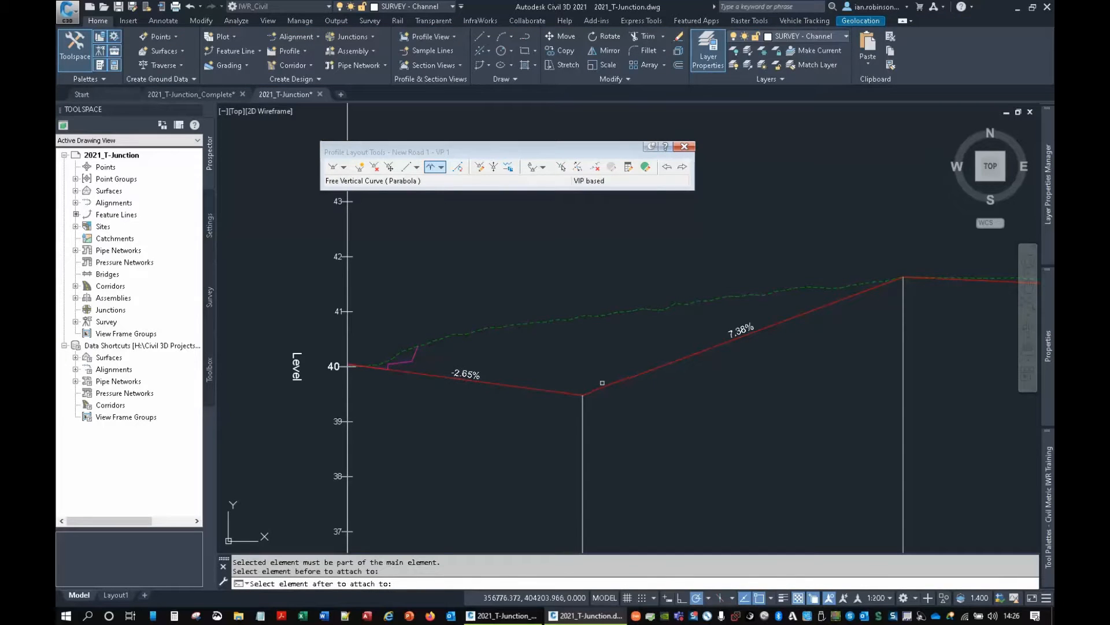
pyautogui.click(602, 382)
pyautogui.click(484, 249)
pyautogui.click(692, 232)
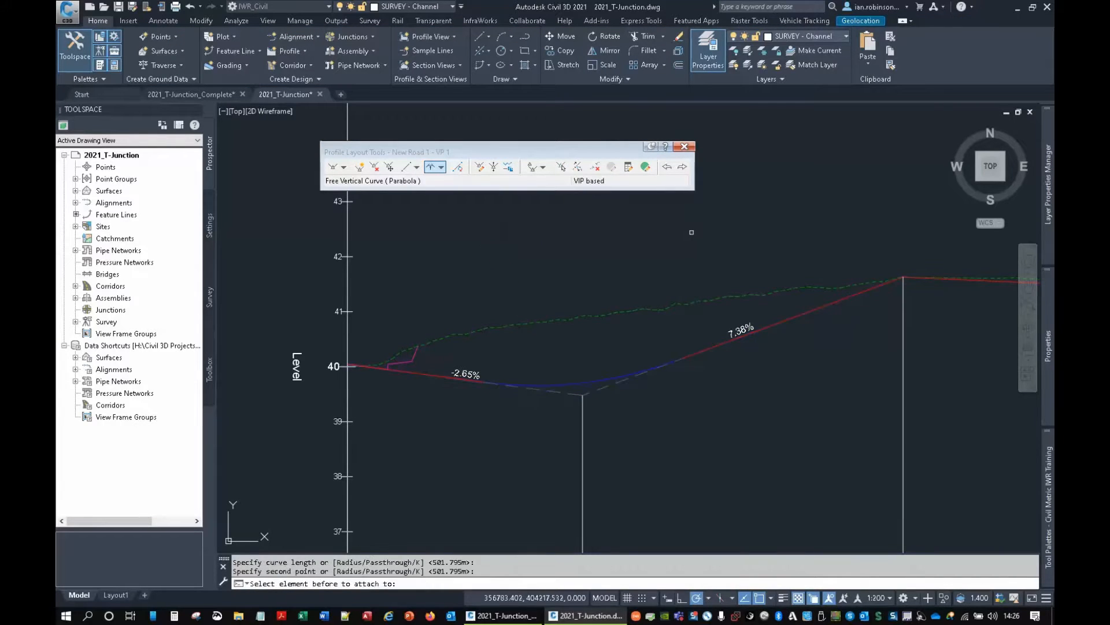
# Add a free parabolic vertical curve at the crest between the second and last straights, picking two points for its length.
pyautogui.click(828, 305)
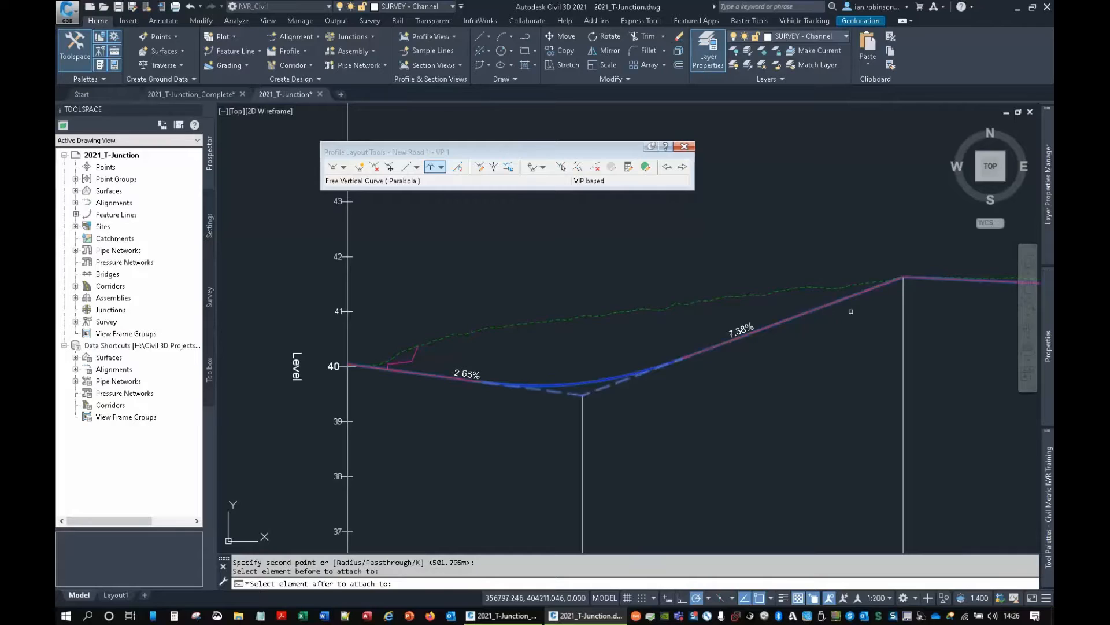
pyautogui.moveTo(876, 322); pyautogui.dragTo(596, 362, button='middle')
pyautogui.click(731, 321)
pyautogui.click(620, 248)
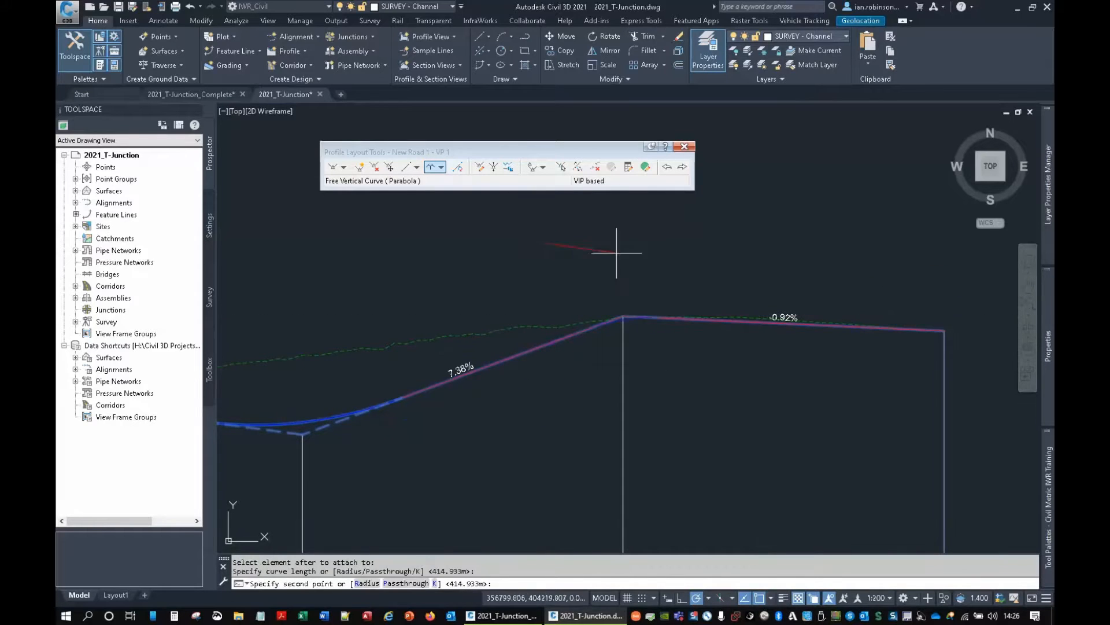
pyautogui.click(792, 259)
pyautogui.press('Return')
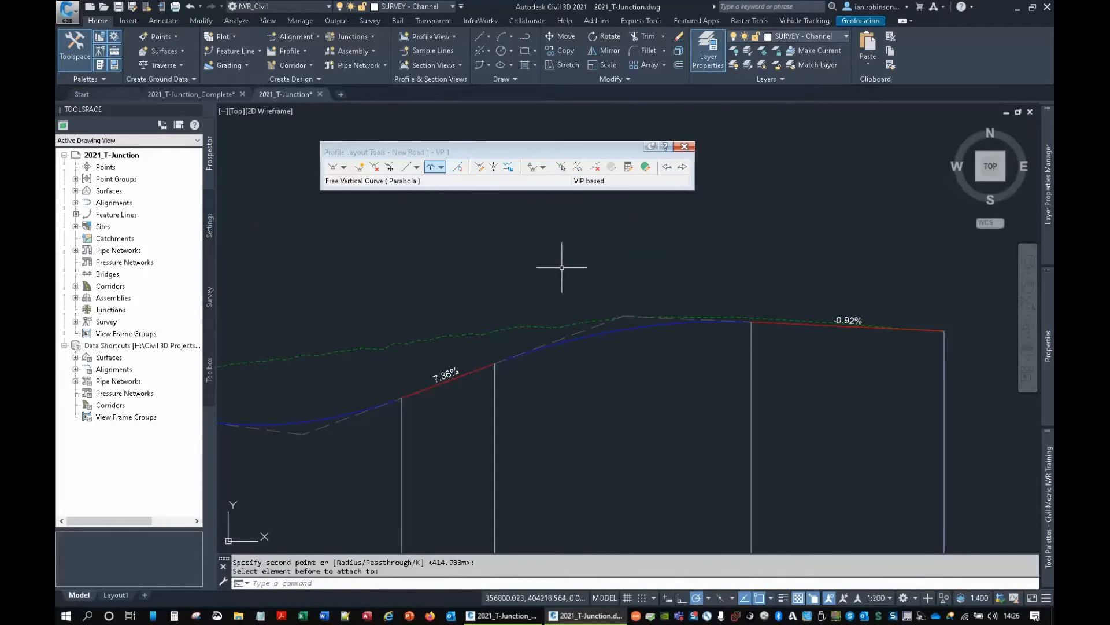
# Select the New Road 1 design profile and try moving its crest VIP along the outgoing and incoming gradients.
pyautogui.moveTo(526, 336); pyautogui.dragTo(702, 295, button='middle')
pyautogui.click(732, 304)
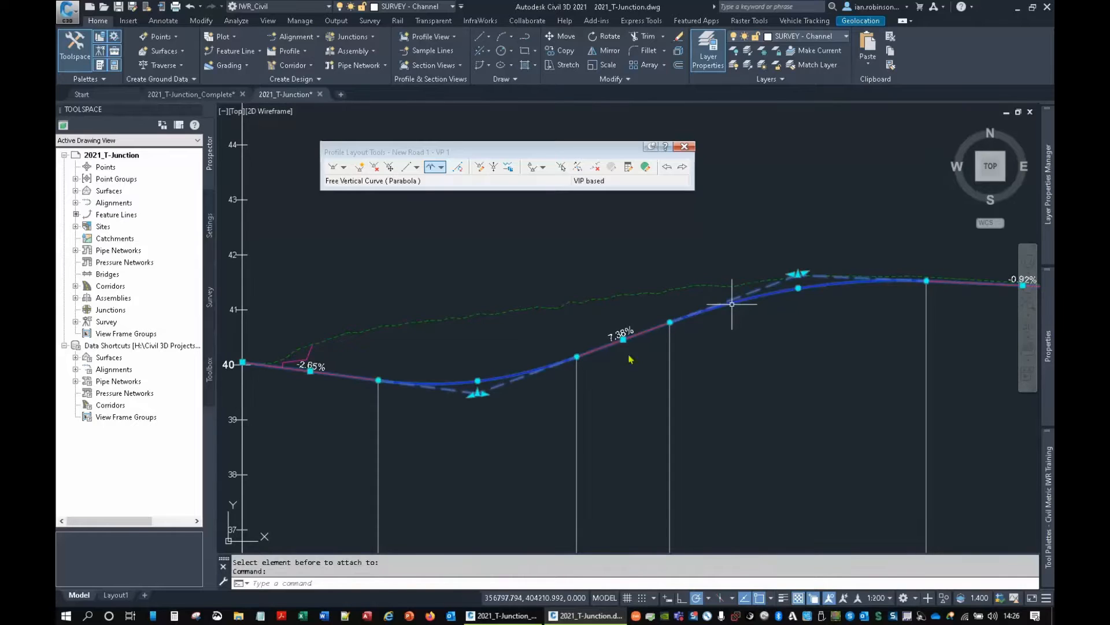
pyautogui.moveTo(727, 372); pyautogui.dragTo(604, 377, button='middle')
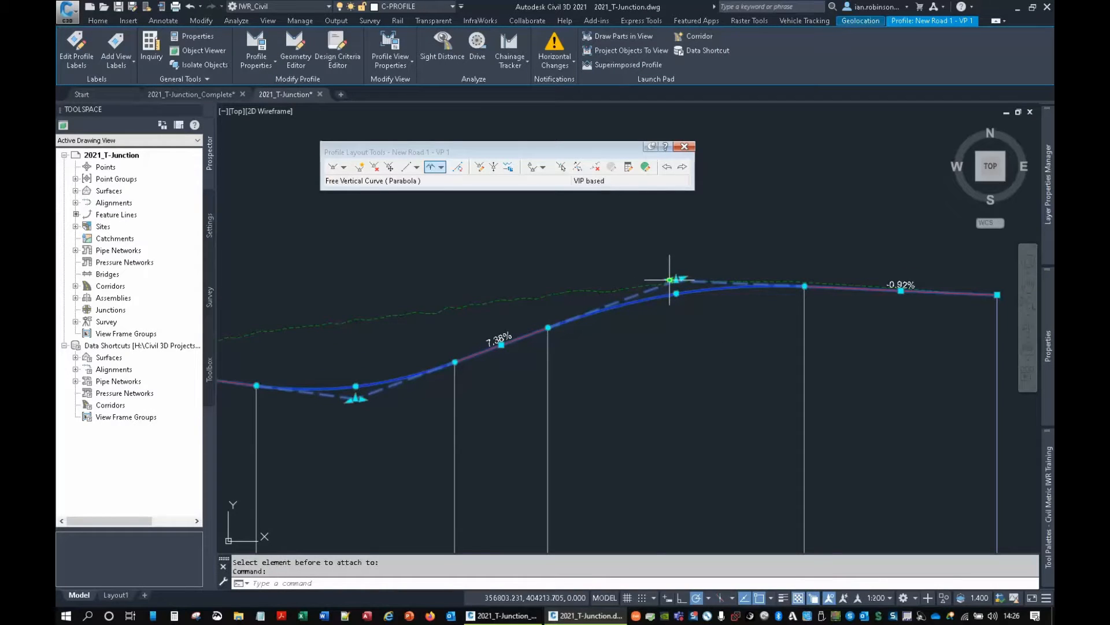
pyautogui.click(670, 280)
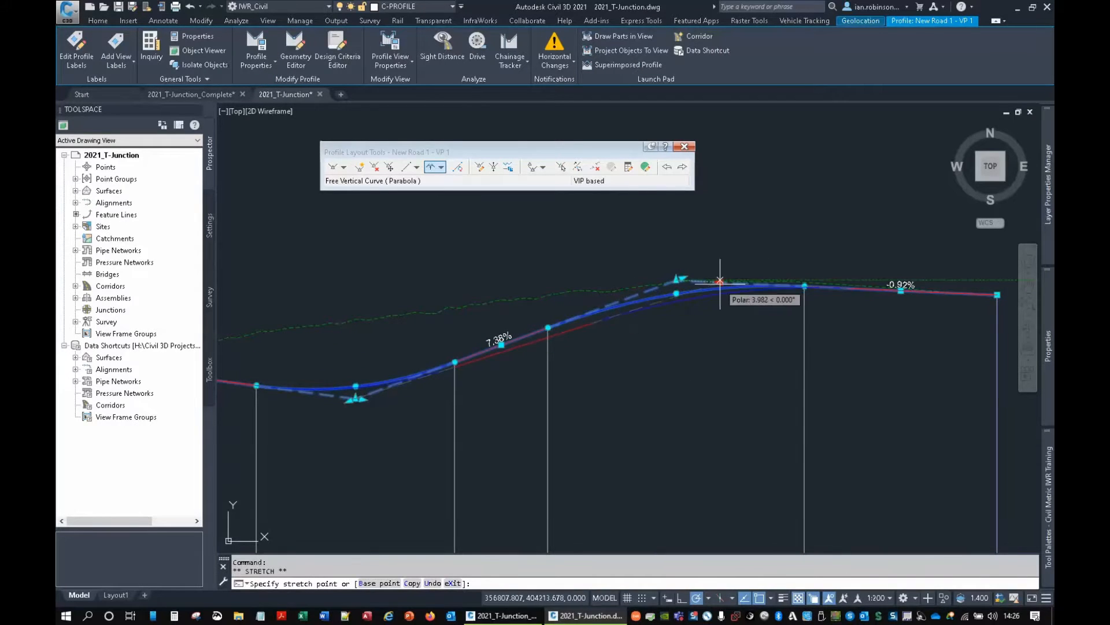
pyautogui.press('Escape')
pyautogui.scroll(3, 666, 281)
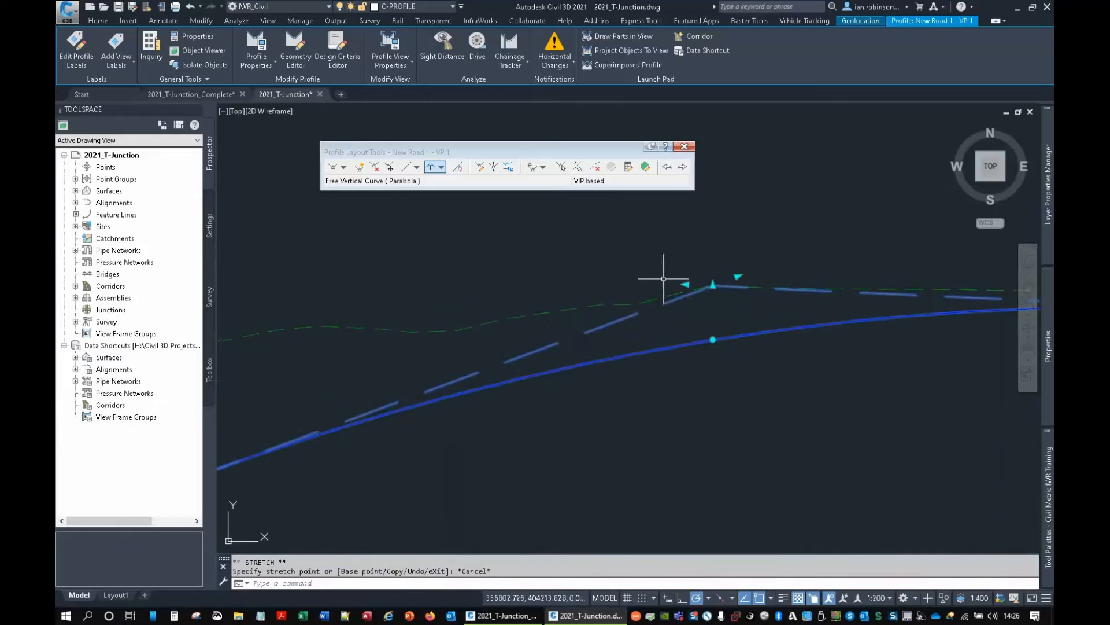
pyautogui.click(737, 277)
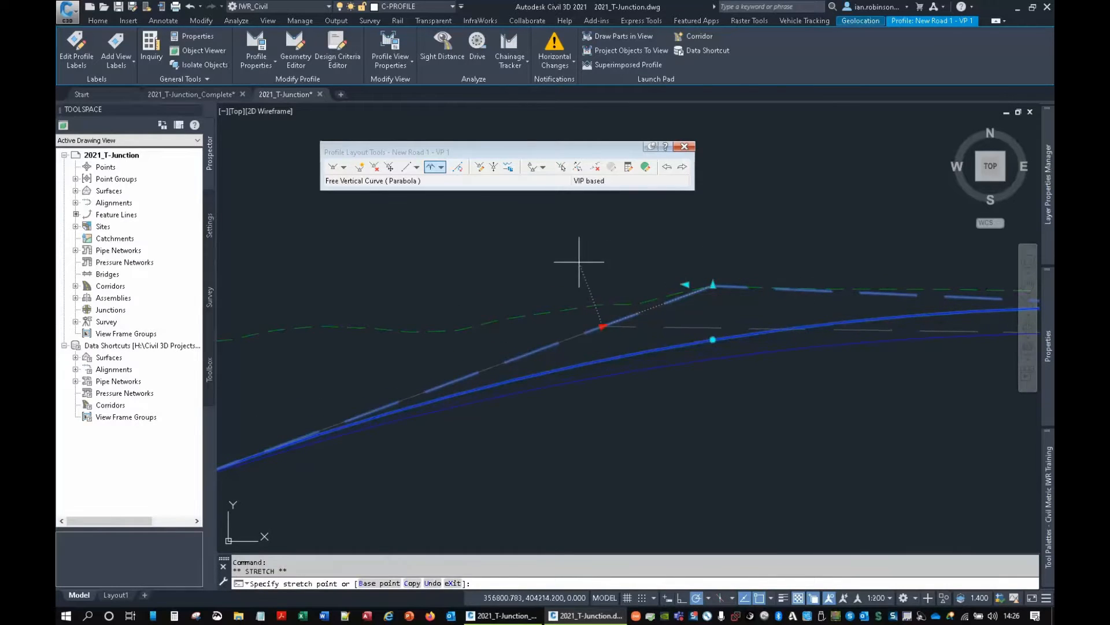
pyautogui.press('Escape')
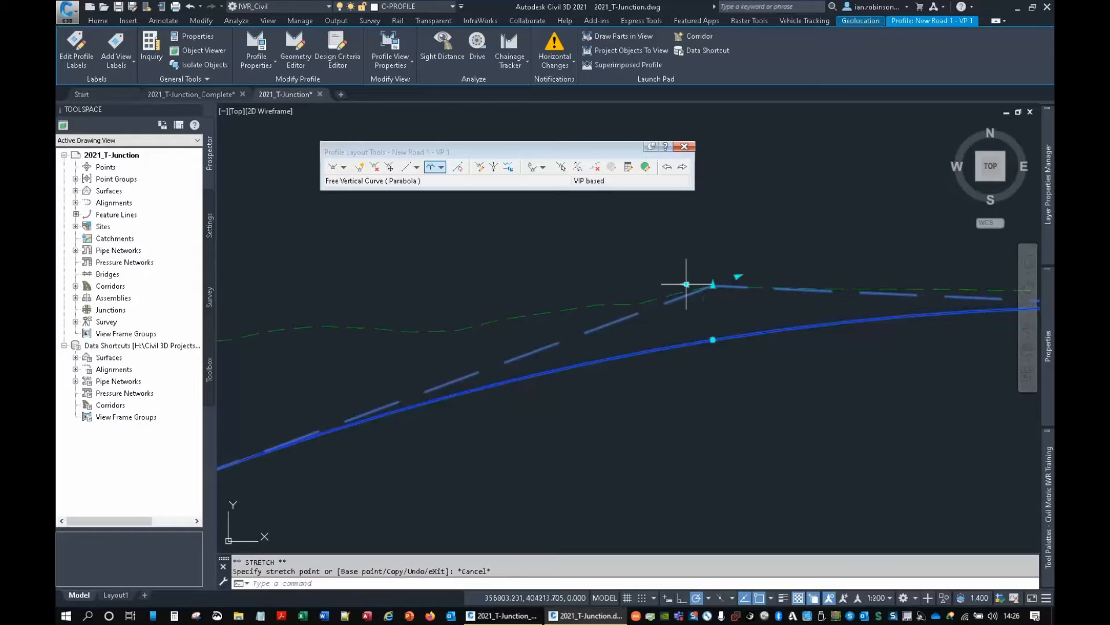
# Move the crest VIP along the outgoing straight's gradient to about chainage 67 m.
pyautogui.click(686, 284)
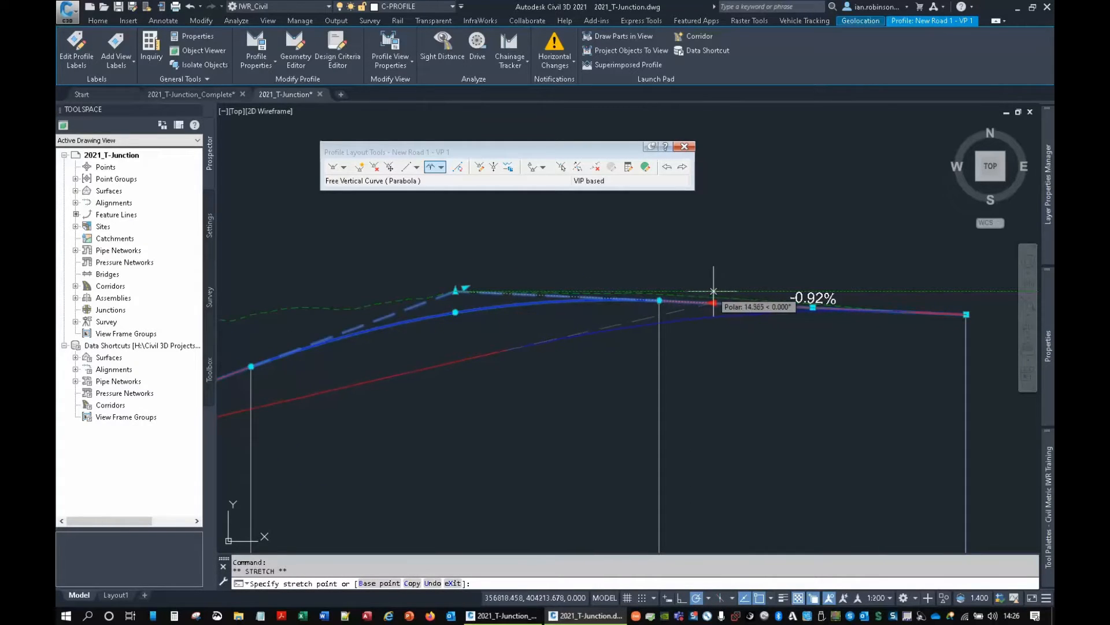
pyautogui.click(739, 291)
pyautogui.scroll(-3, 645, 342)
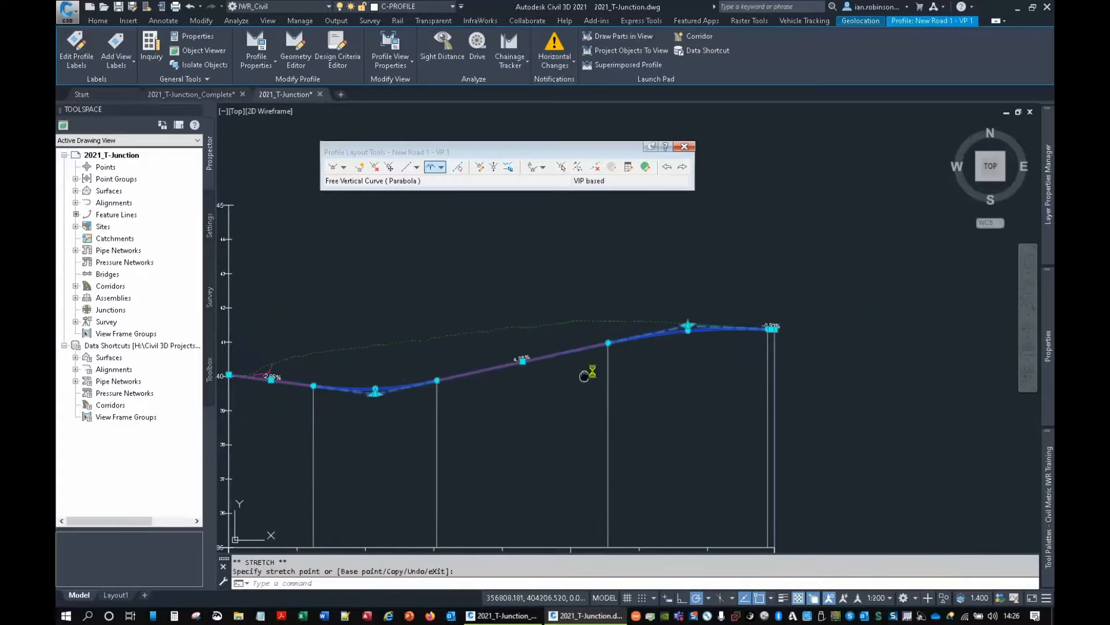
pyautogui.scroll(5, 687, 312)
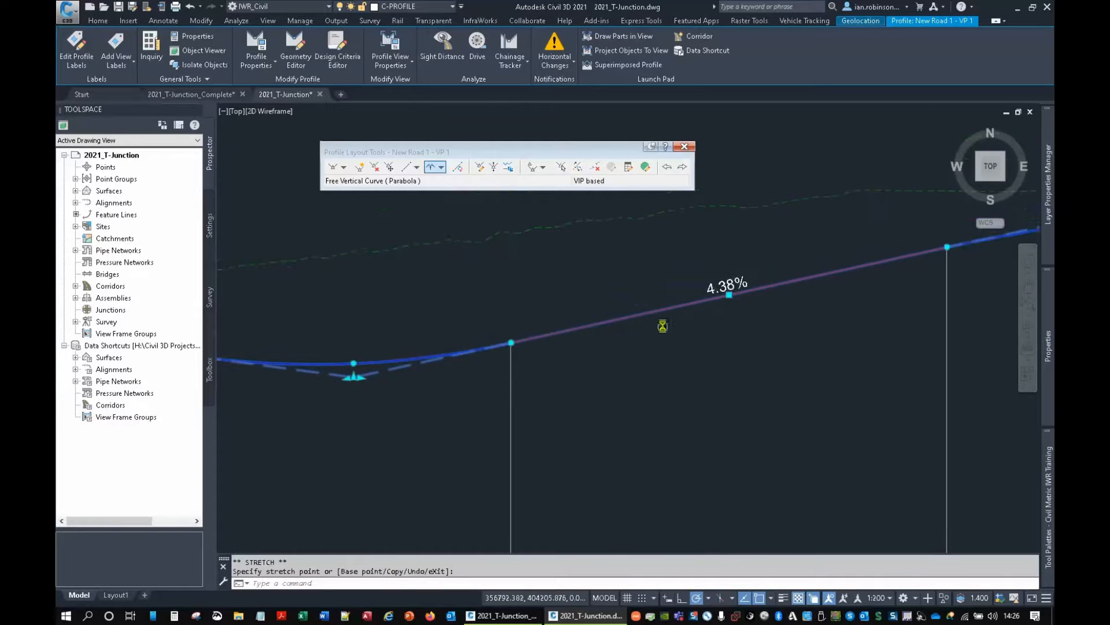
pyautogui.scroll(-3, 704, 292)
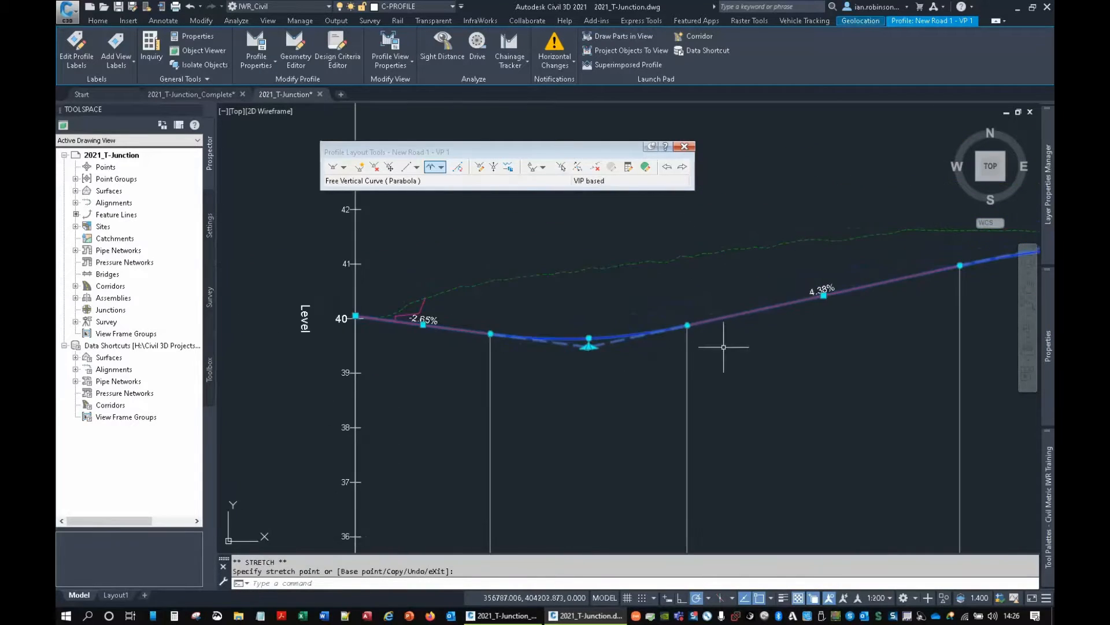
# Open the profile's grid view listing its curve elements, and dismiss the layout parameters window.
pyautogui.click(629, 167)
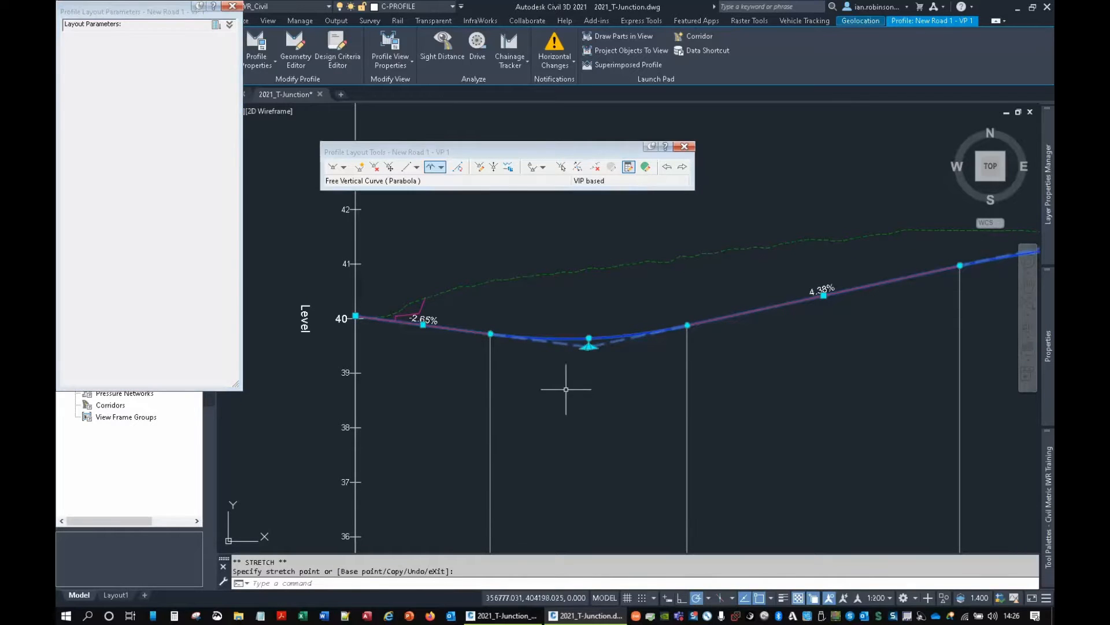
pyautogui.click(232, 6)
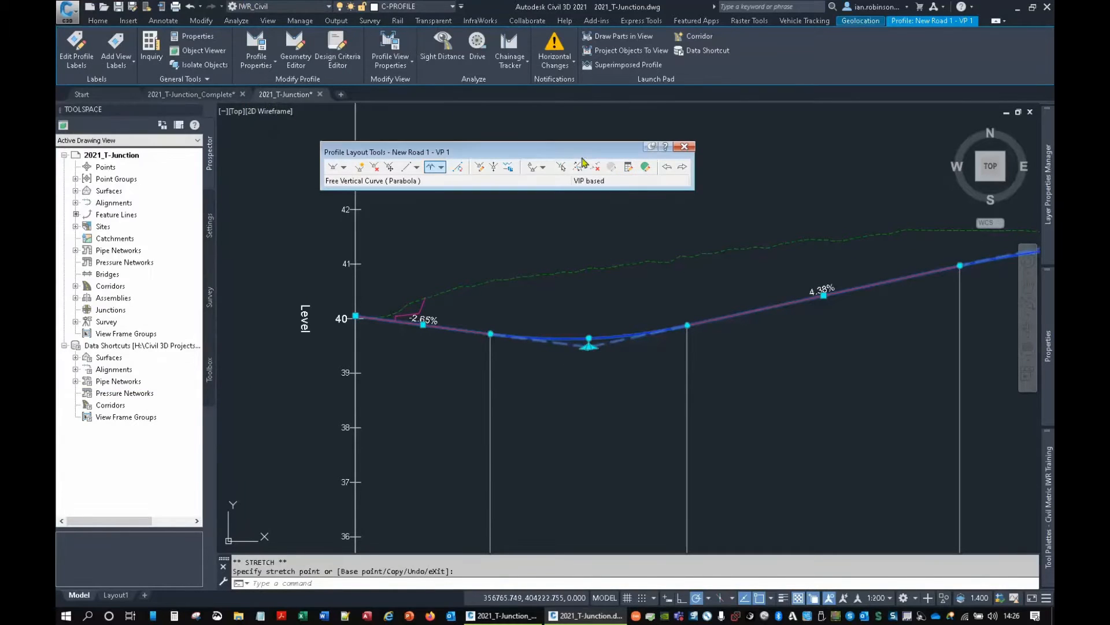
pyautogui.click(645, 167)
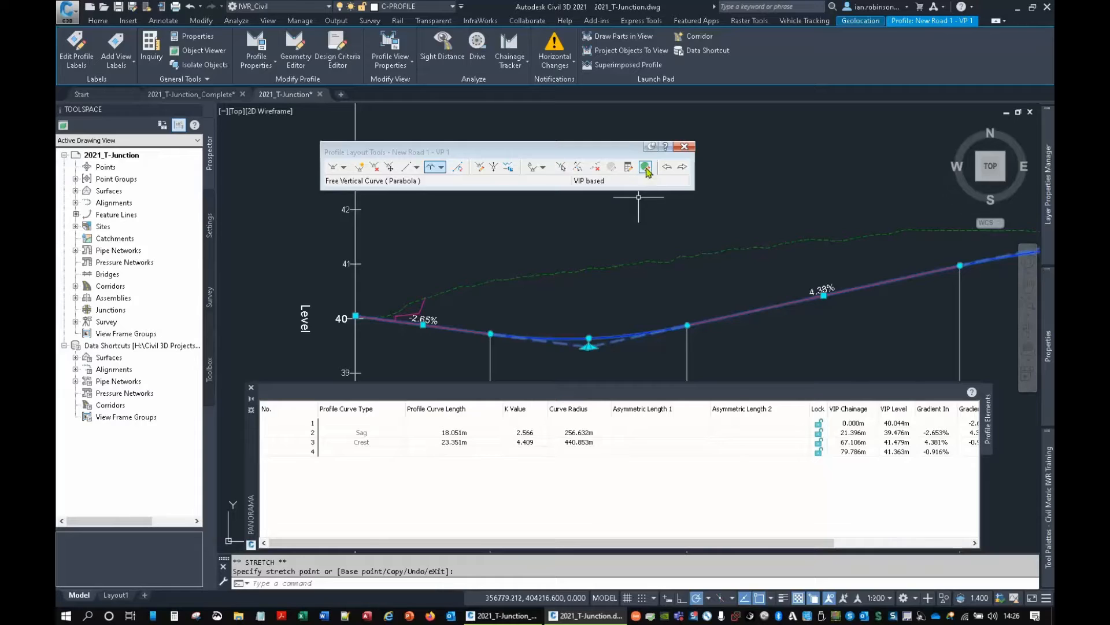
pyautogui.doubleClick(457, 433)
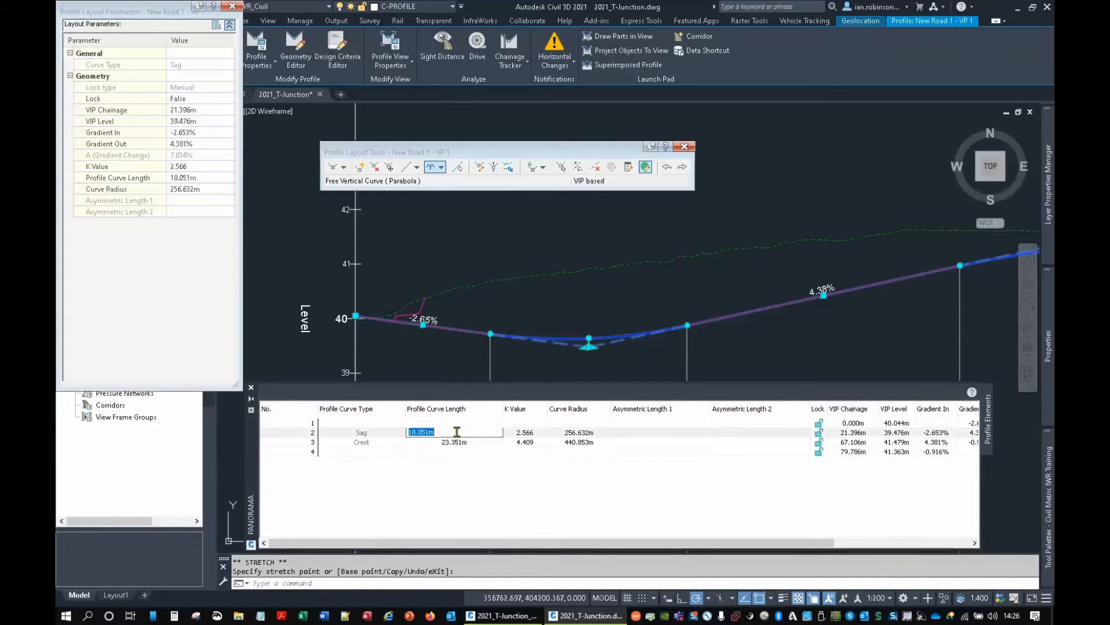
pyautogui.click(232, 6)
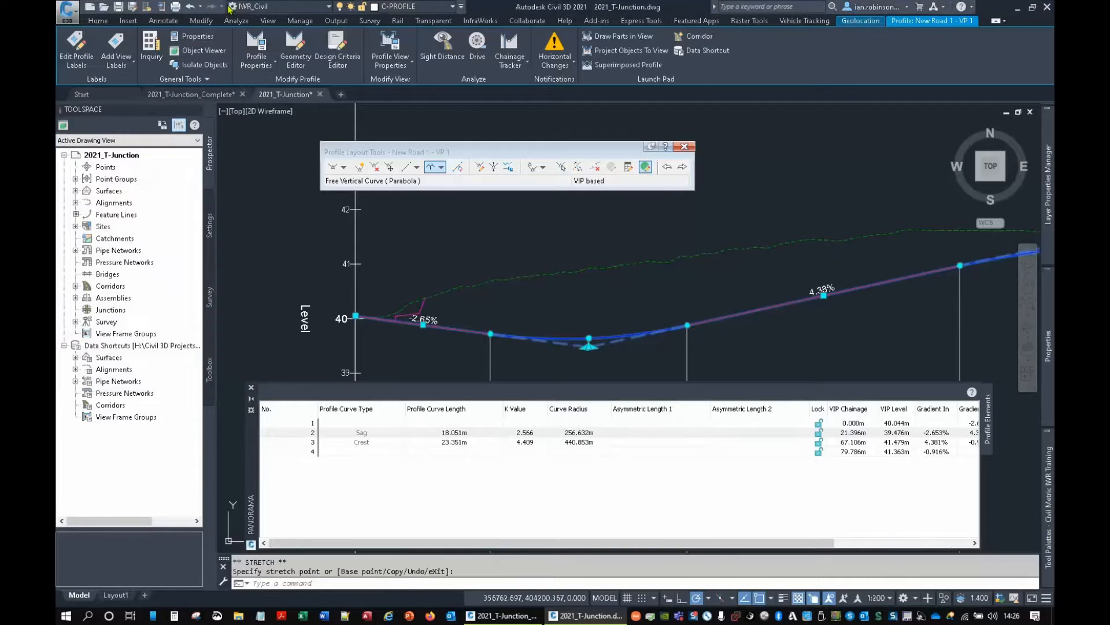
# Set the sag curve's length to 20 m and the crest curve's length to 25 m.
pyautogui.doubleClick(464, 435)
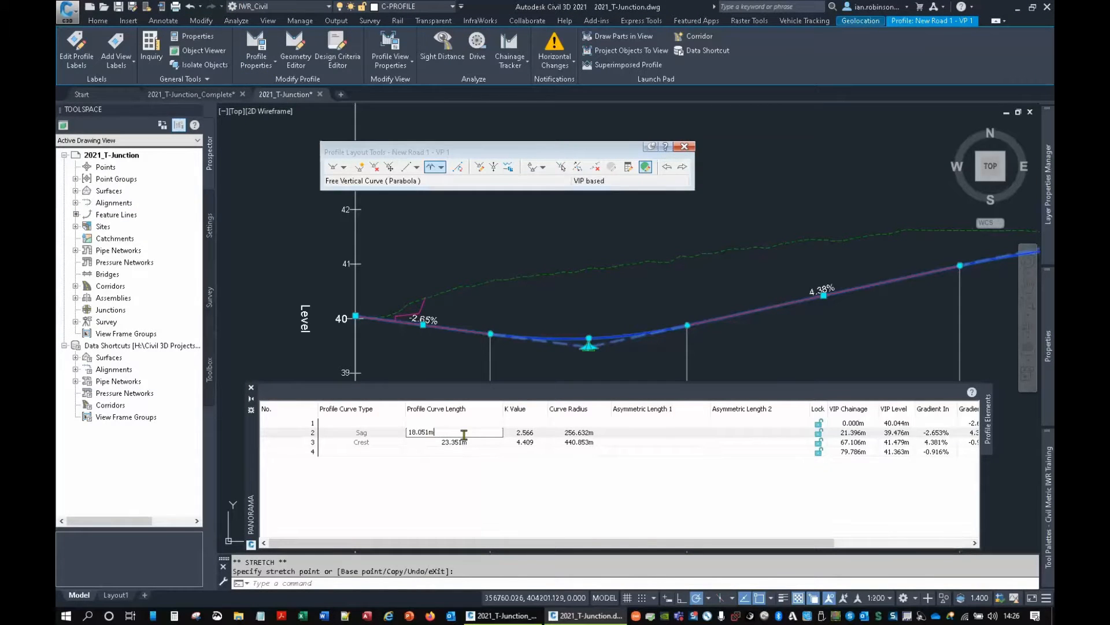
pyautogui.doubleClick(416, 431)
pyautogui.write('20')
pyautogui.press('Return')
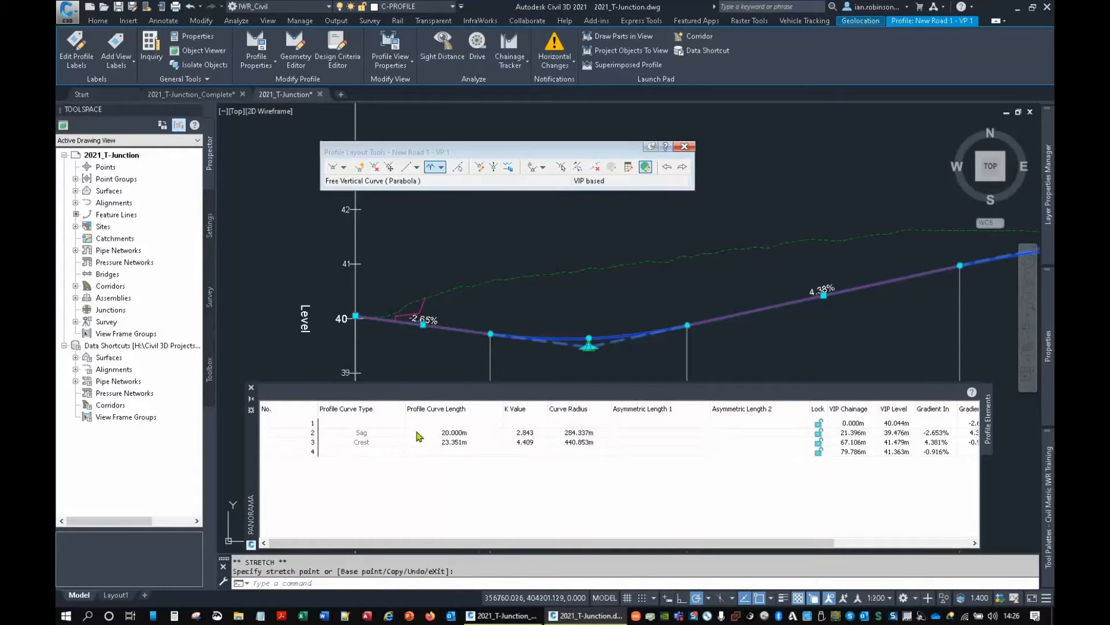
pyautogui.doubleClick(446, 440)
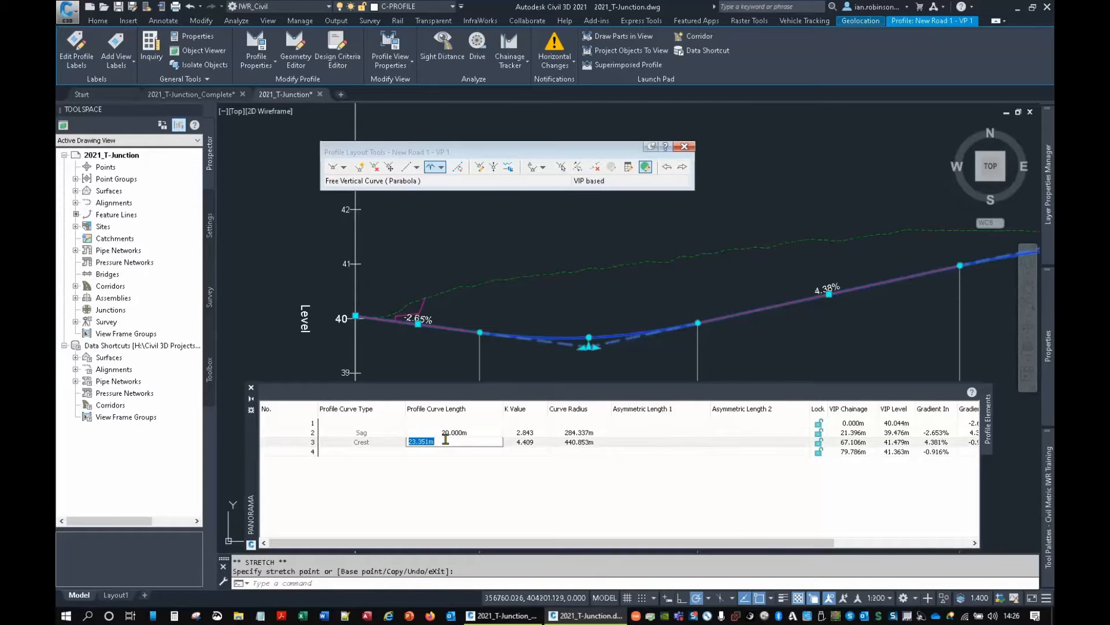
pyautogui.write('25')
pyautogui.press('Return')
# Set the sag curve's K value to 3 and try a K value of 5 for the crest curve.
pyautogui.doubleClick(514, 432)
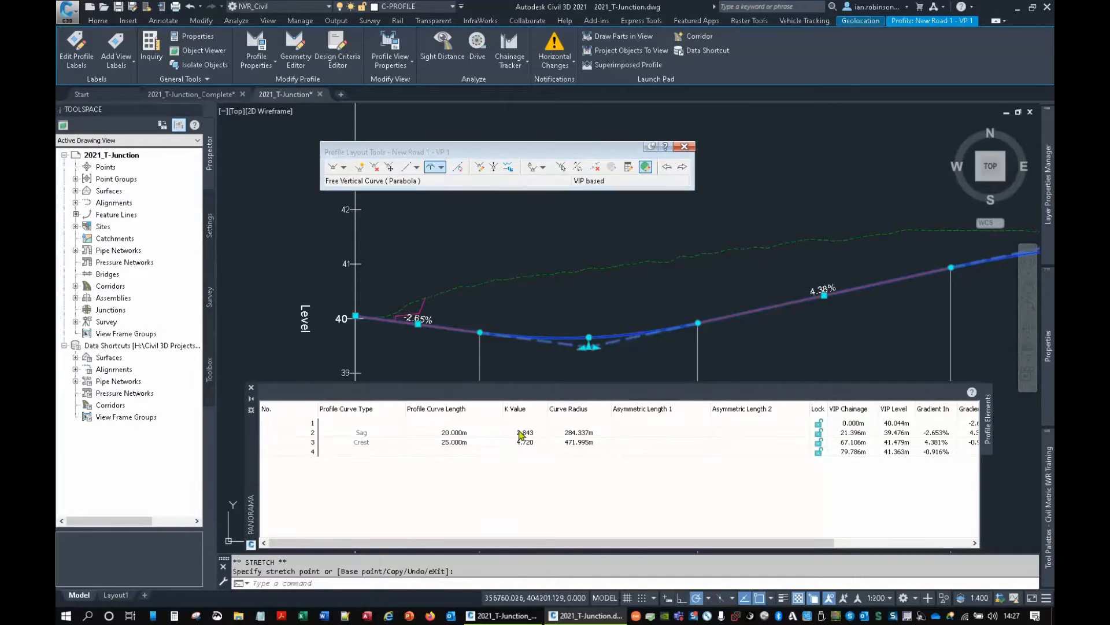
pyautogui.write('3')
pyautogui.press('Return')
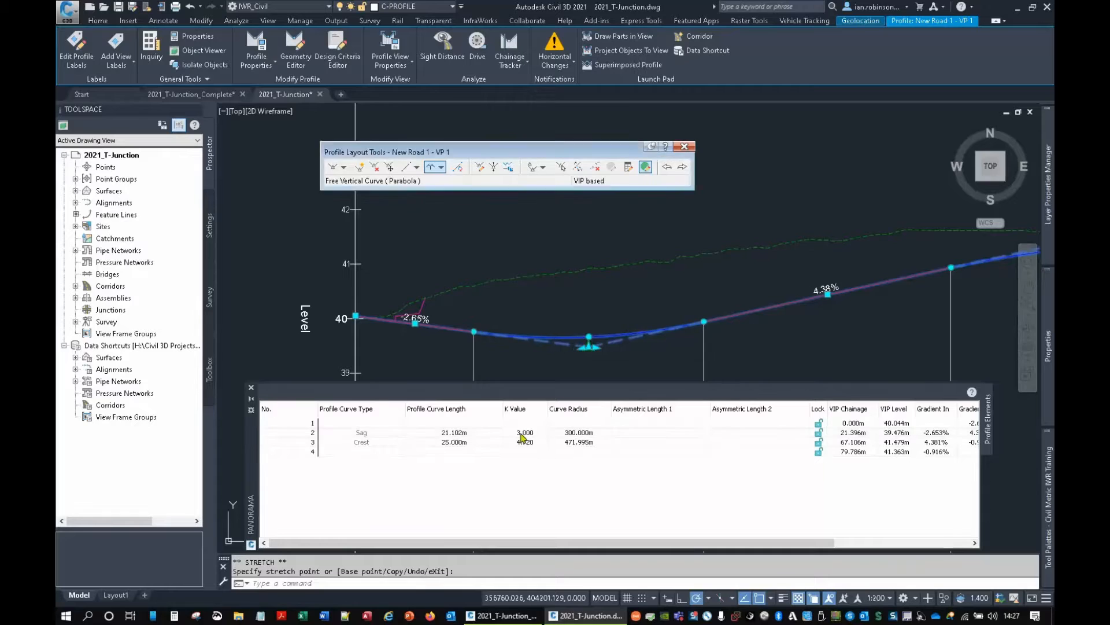
pyautogui.doubleClick(532, 442)
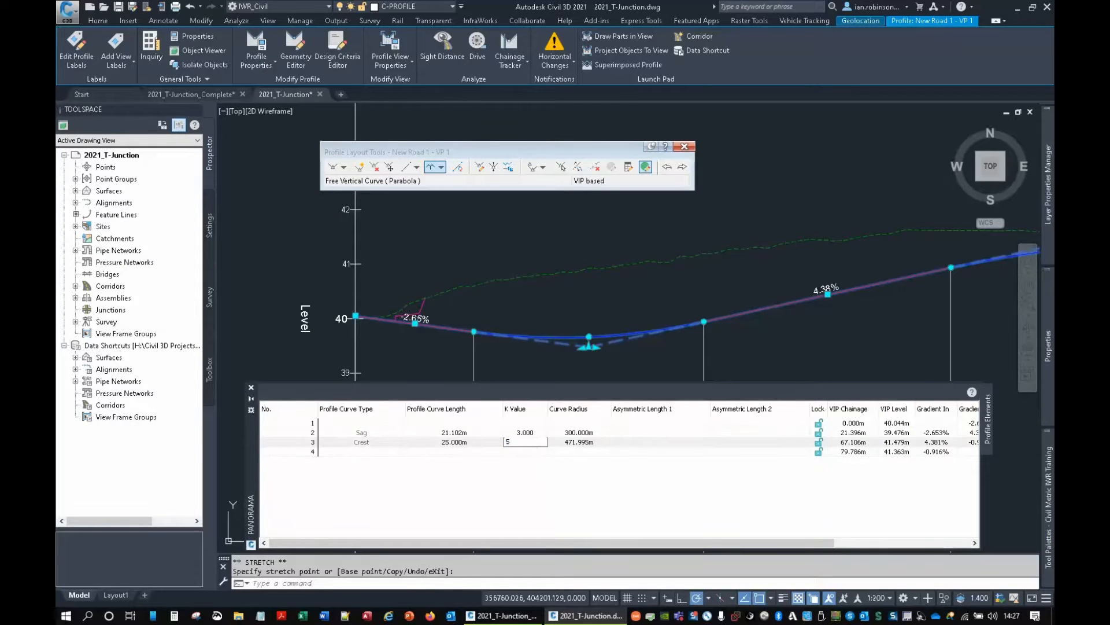
pyautogui.write('5')
pyautogui.press('Return')
# Move the crest VIP back along the outgoing straight's gradient to about chainage 64 m, making room for a longer curve.
pyautogui.click(576, 334)
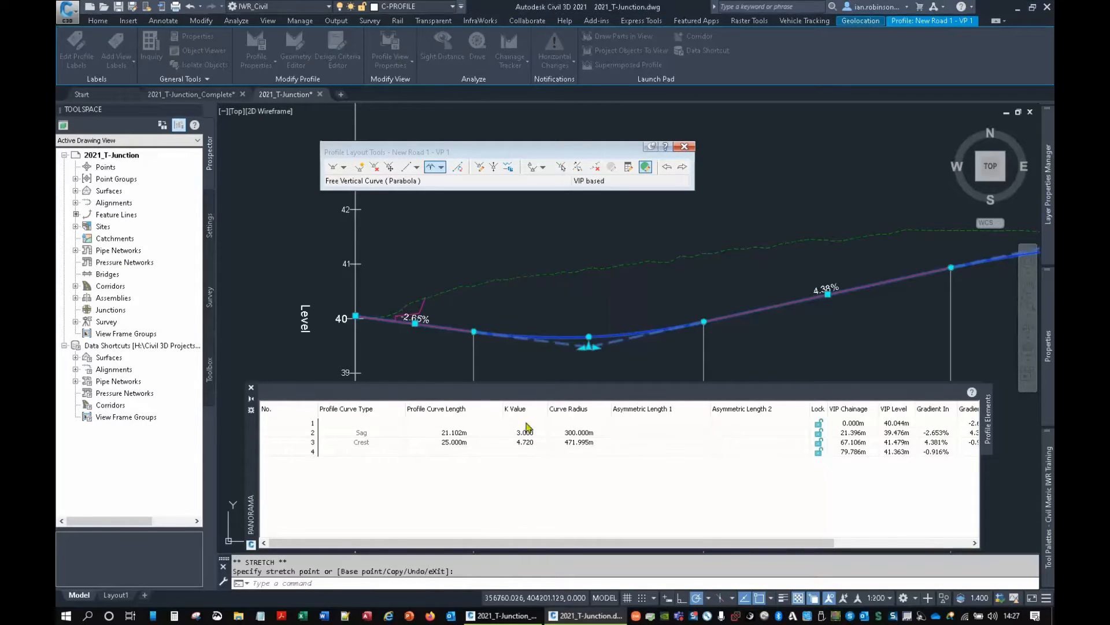
pyautogui.moveTo(772, 291); pyautogui.dragTo(534, 295, button='middle')
pyautogui.moveTo(825, 290); pyautogui.dragTo(686, 313, button='middle')
pyautogui.scroll(6, 813, 272)
pyautogui.scroll(-4, 813, 272)
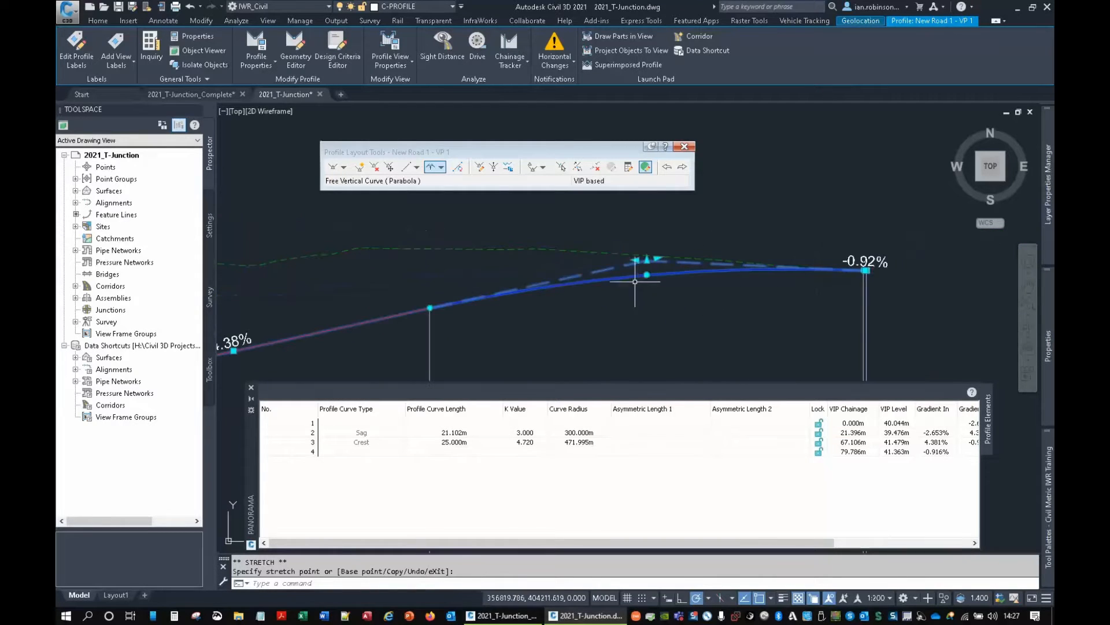
pyautogui.click(593, 256)
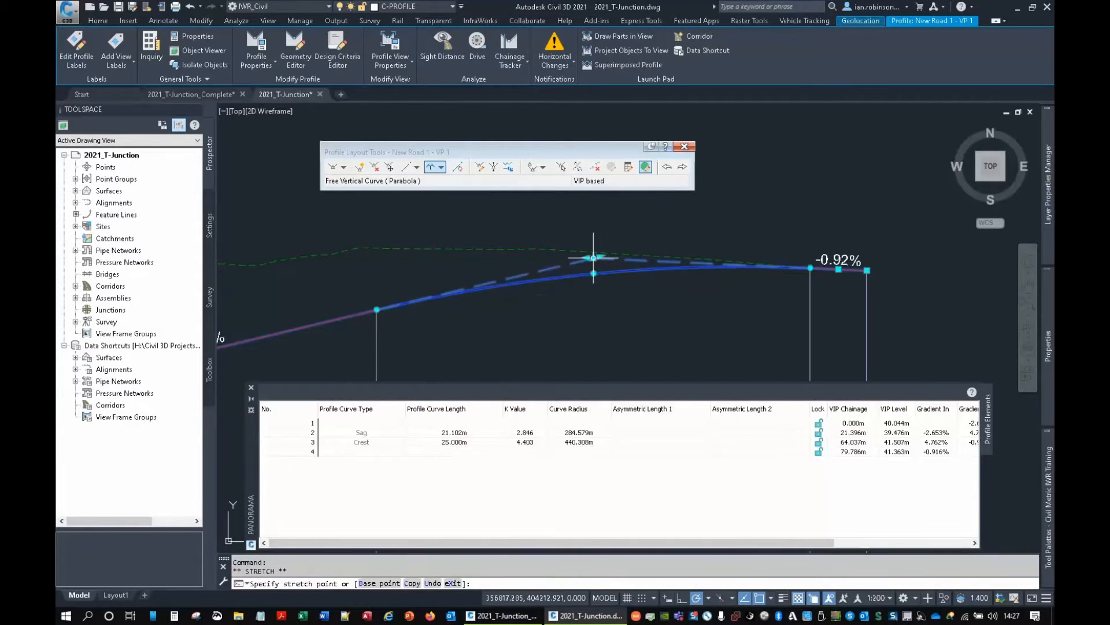
# Set the crest curve's K value to 5 and the sag curve's K value to 3.
pyautogui.doubleClick(516, 444)
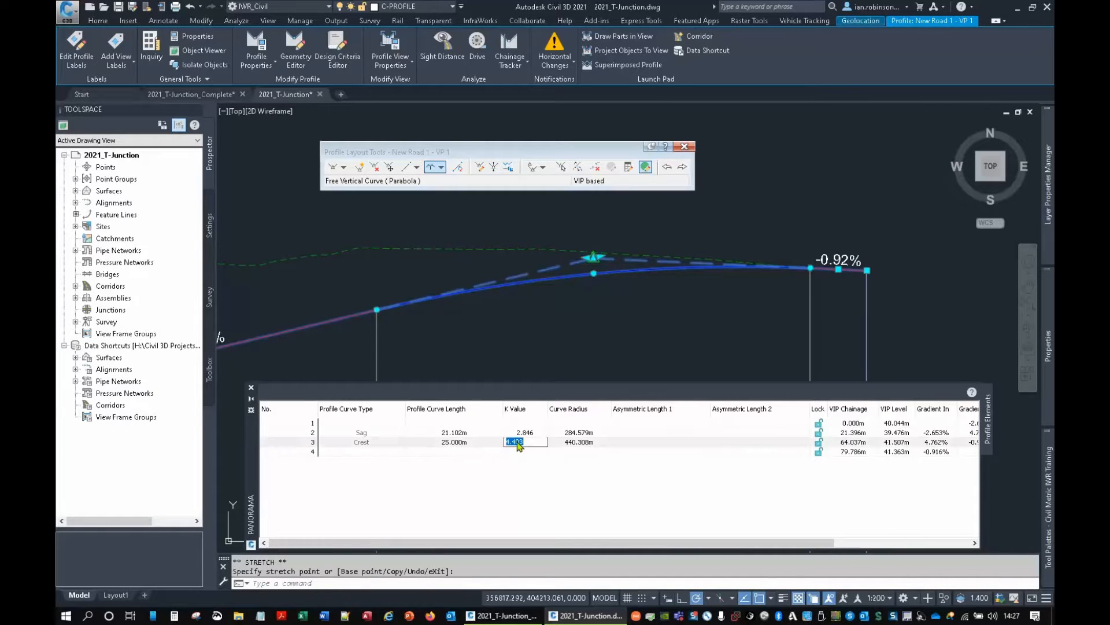
pyautogui.write('5')
pyautogui.press('Return')
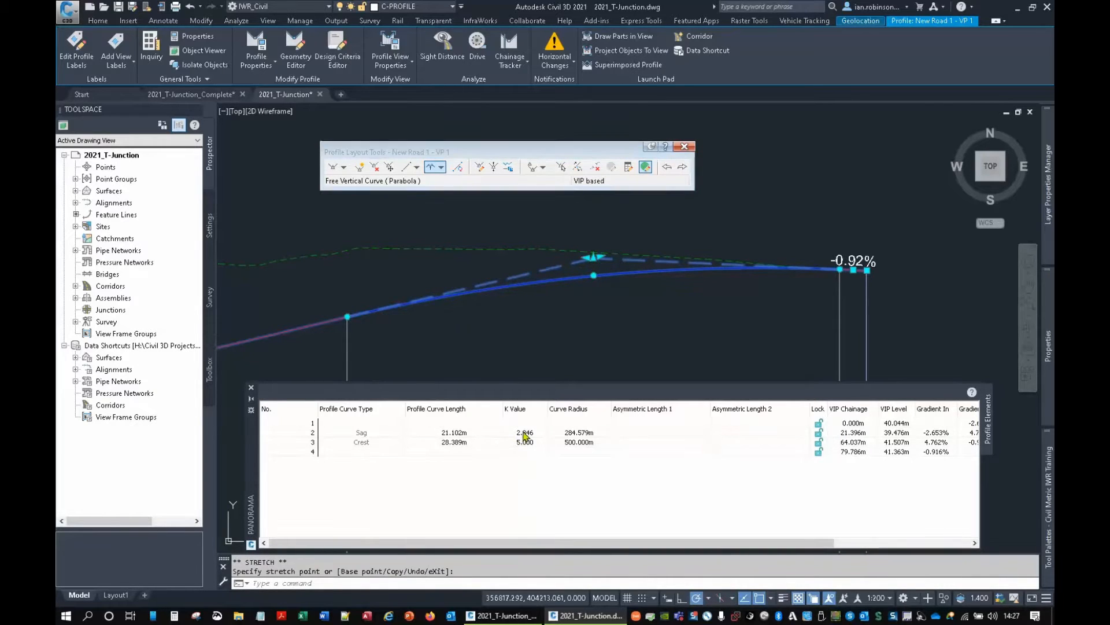
pyautogui.doubleClick(523, 432)
pyautogui.press('Return')
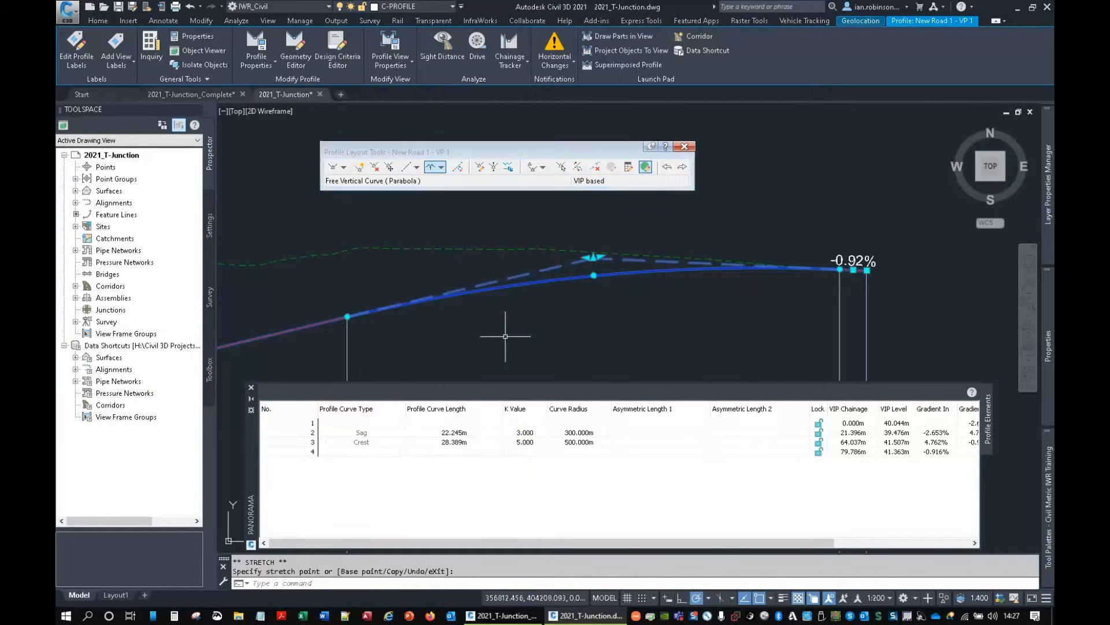
# Deselect the design profile and close the Profile Layout Tools.
pyautogui.scroll(-5, 489, 293)
pyautogui.scroll(2, 489, 294)
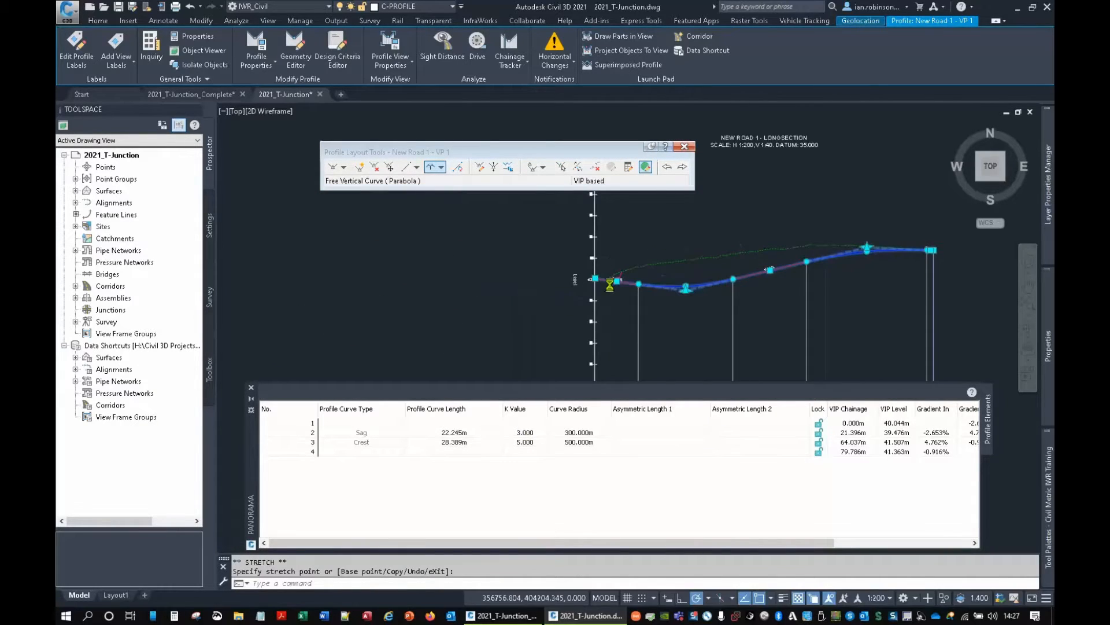
pyautogui.scroll(5, 592, 277)
pyautogui.press('Escape')
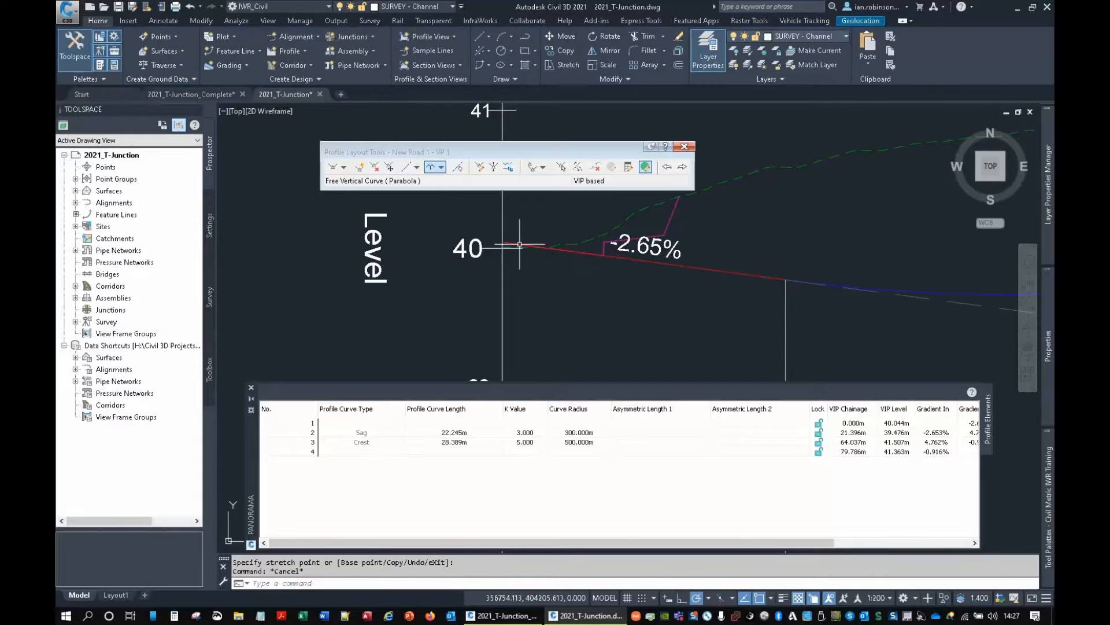
pyautogui.click(684, 147)
# Change the object style of the New Road 1 - Longsection profile view to Natural Scale.
pyautogui.scroll(-6, 540, 310)
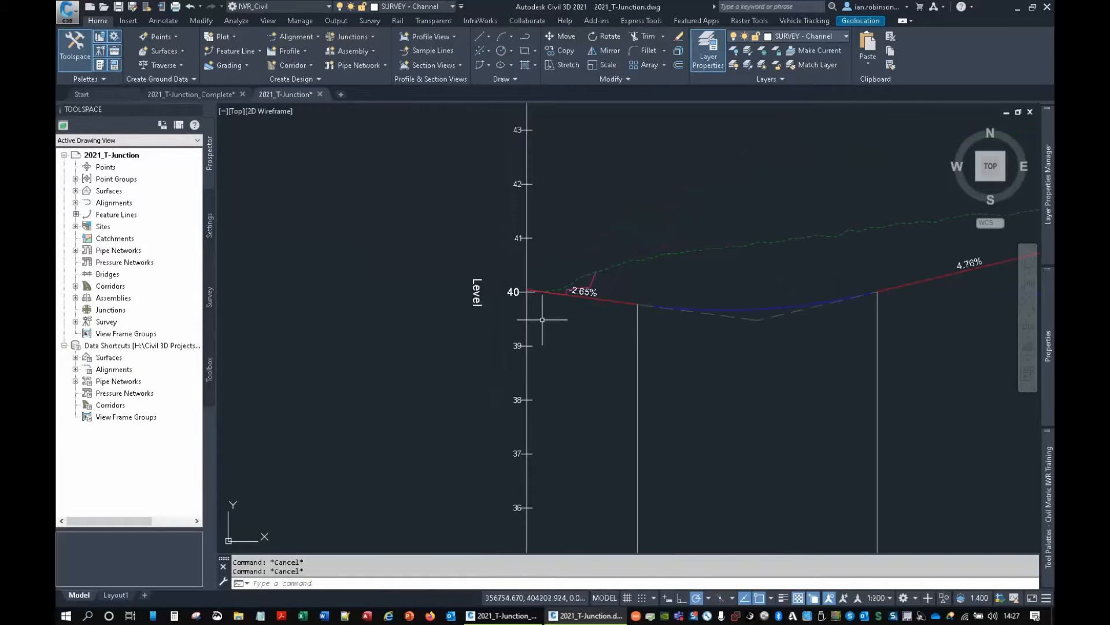
pyautogui.moveTo(577, 342); pyautogui.dragTo(511, 283, button='middle')
pyautogui.scroll(2, 491, 339)
pyautogui.click(490, 365)
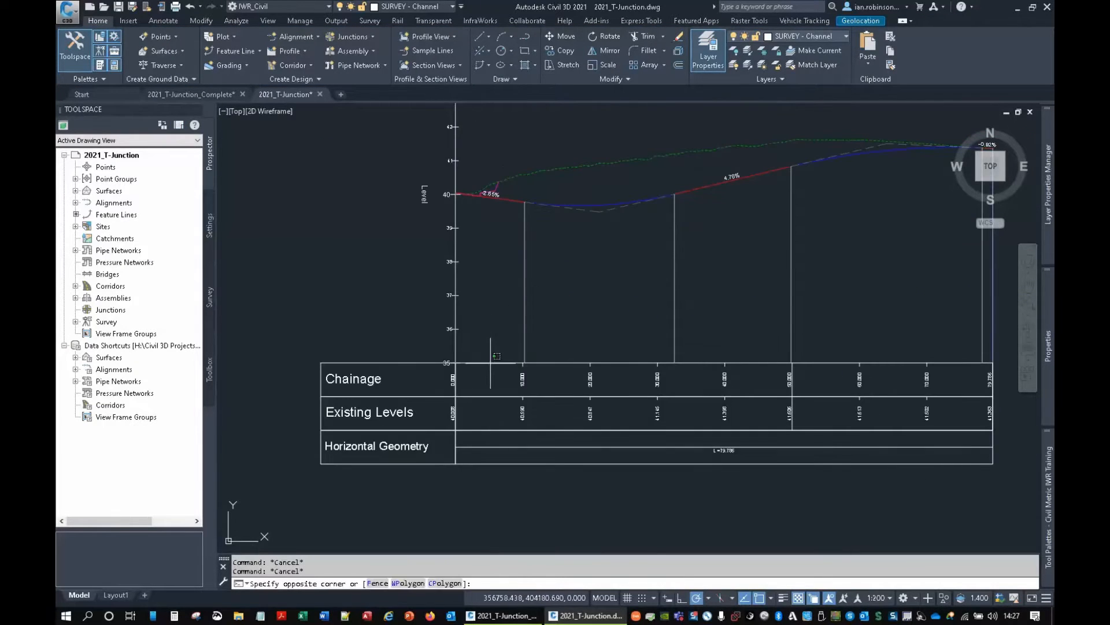
pyautogui.click(488, 310)
pyautogui.scroll(-2, 492, 341)
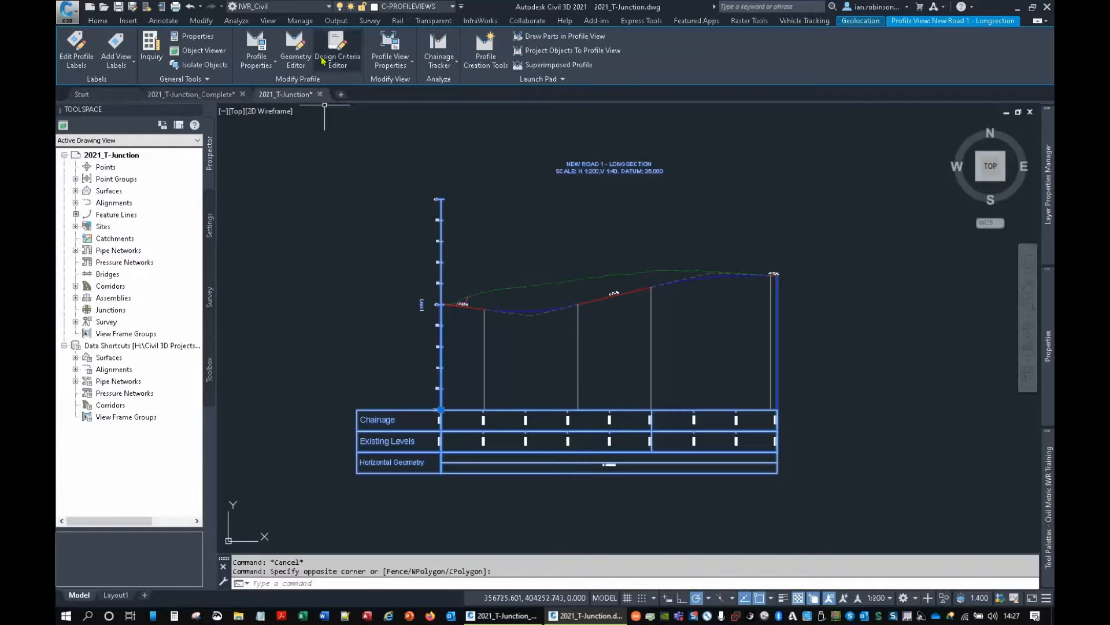
pyautogui.click(391, 52)
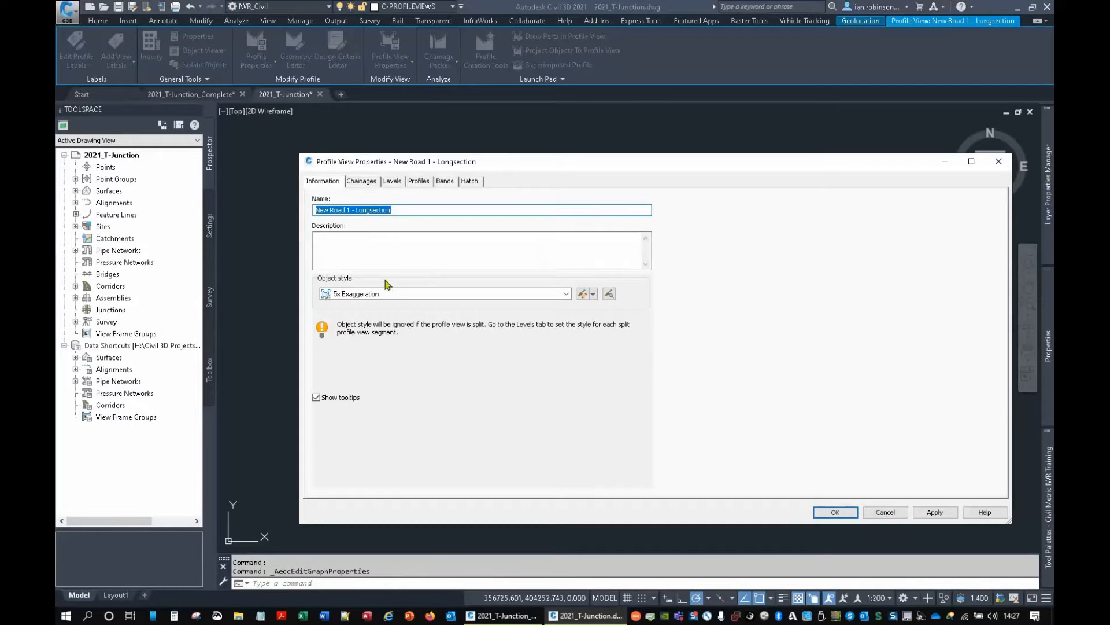
pyautogui.click(392, 293)
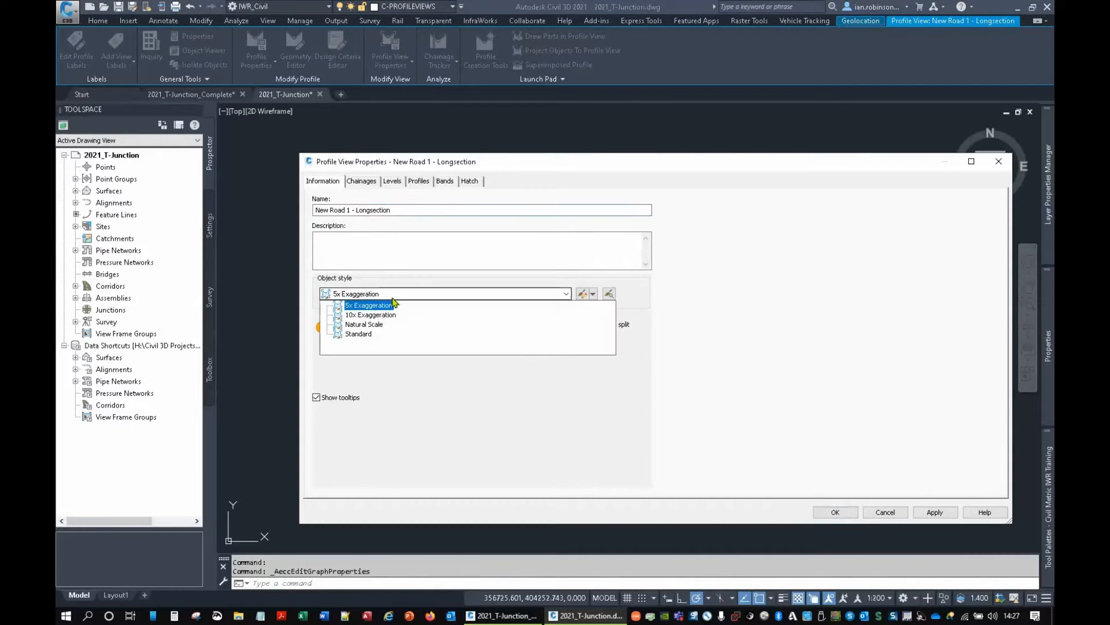
pyautogui.click(368, 339)
pyautogui.click(835, 512)
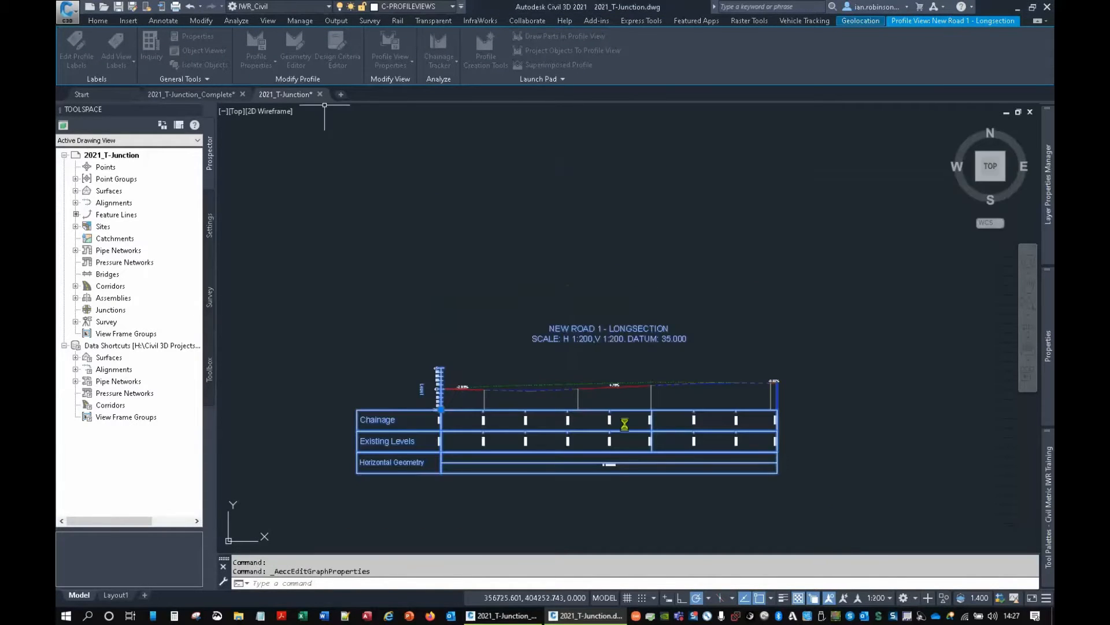
# Change the object style of the New Road 1 - Longsection profile view to 5x Exaggeration and deselect it.
pyautogui.scroll(6, 512, 400)
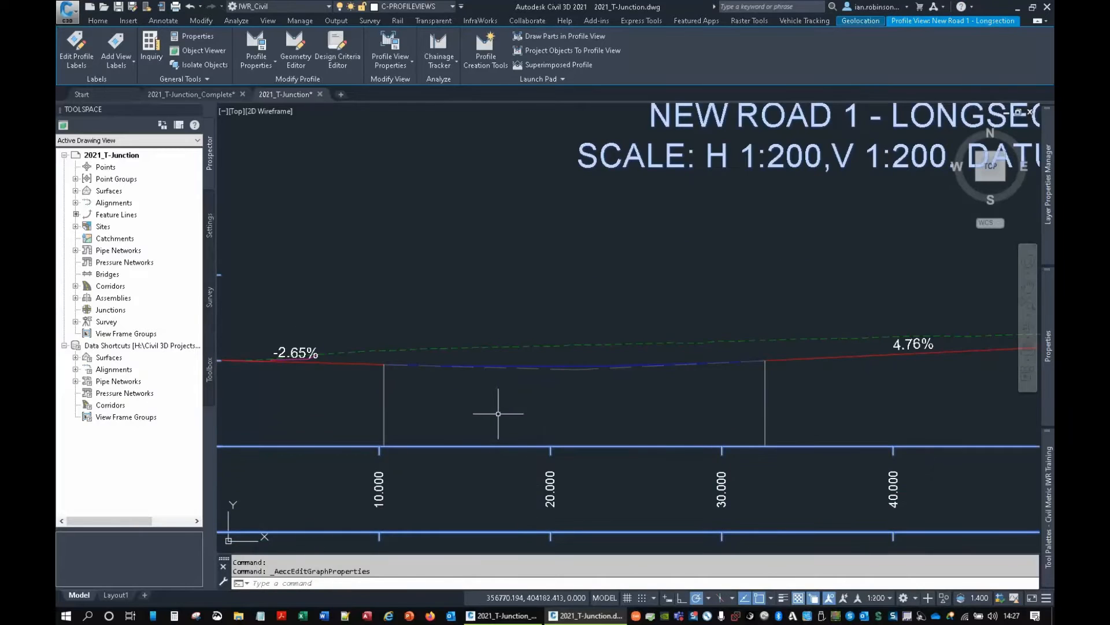
pyautogui.scroll(-4, 498, 414)
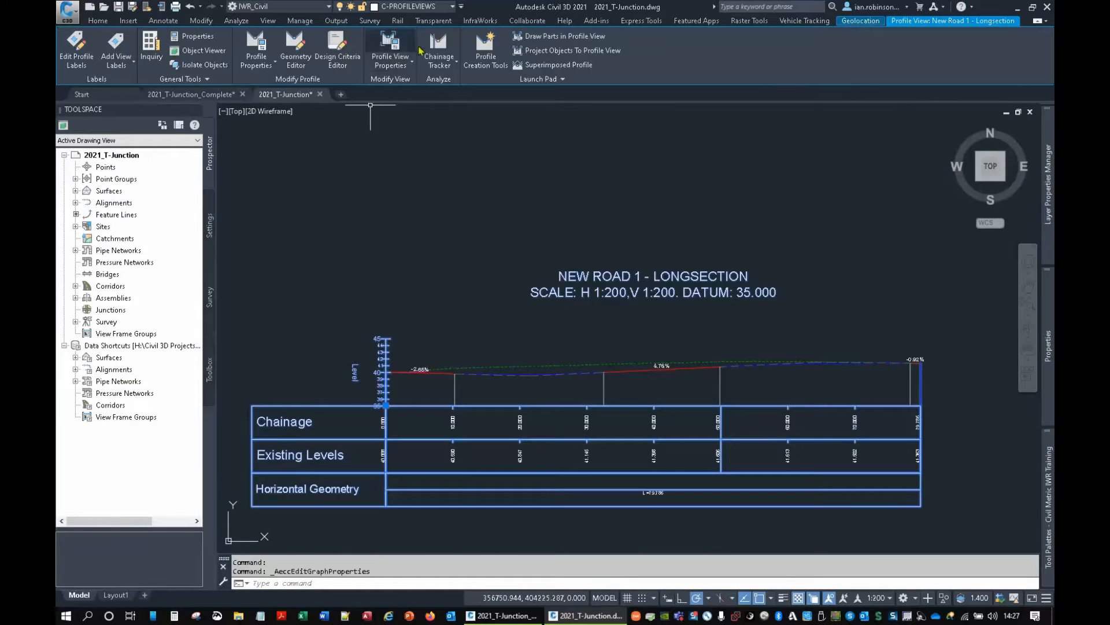
pyautogui.click(389, 45)
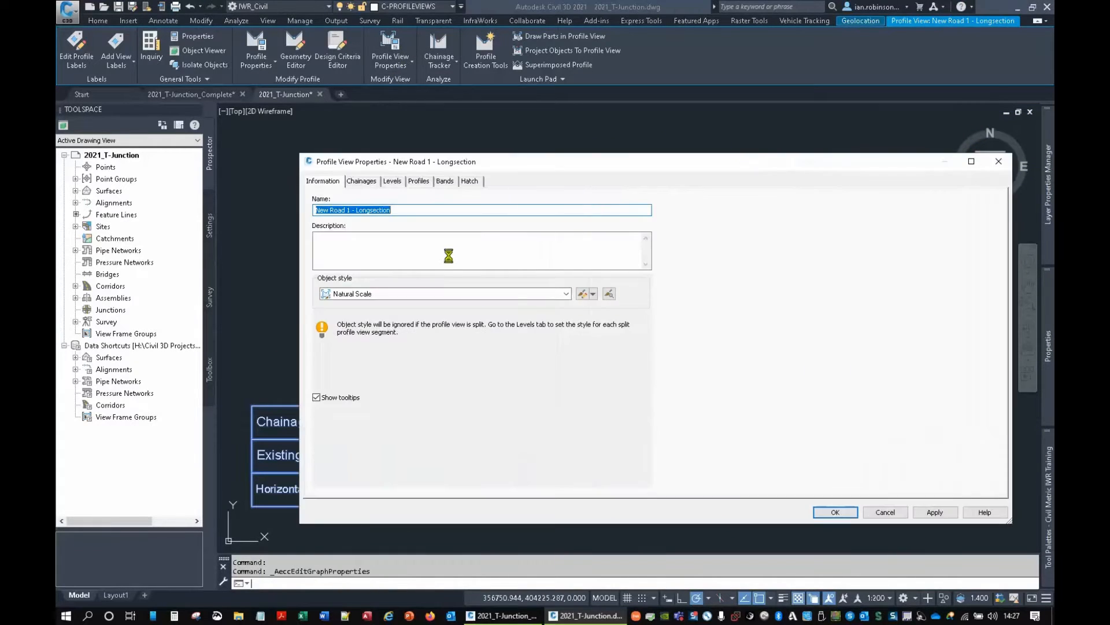
pyautogui.click(441, 293)
pyautogui.click(361, 305)
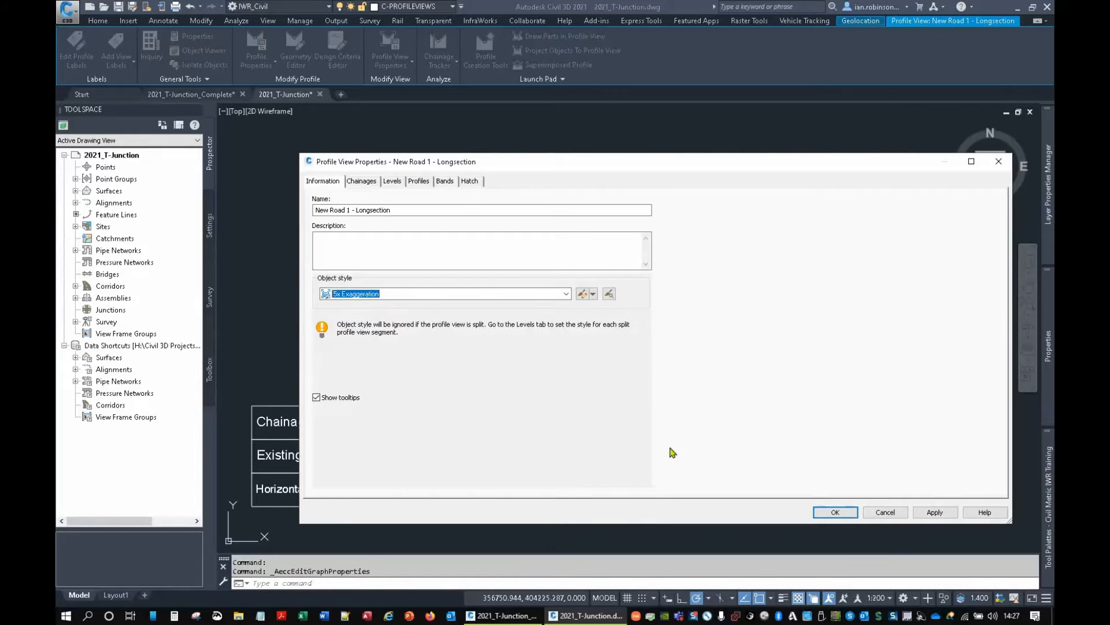
pyautogui.click(836, 513)
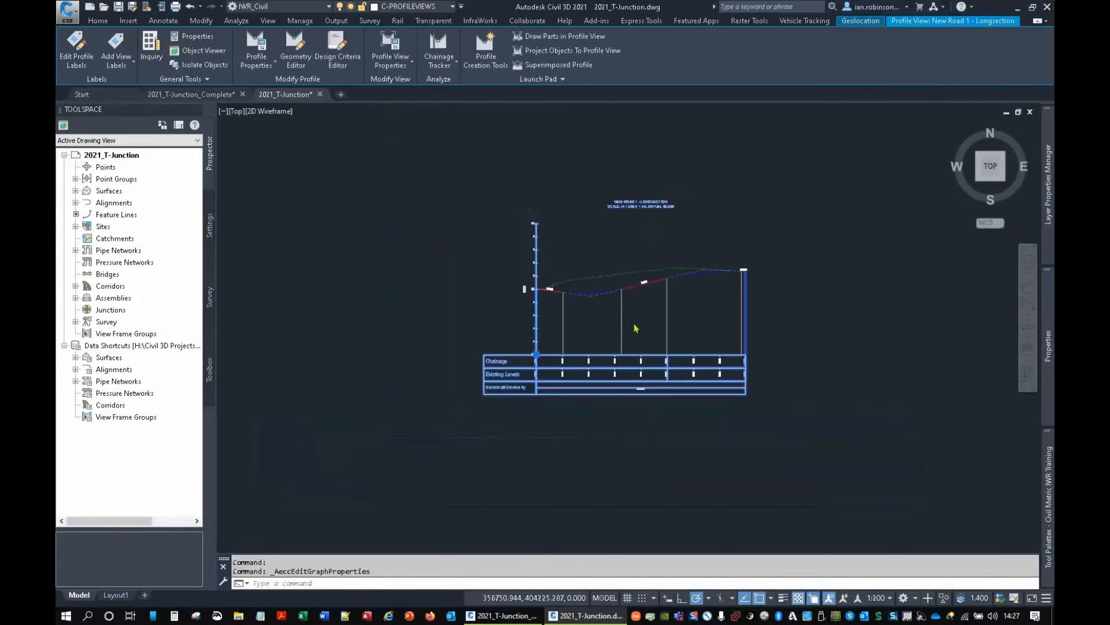
pyautogui.scroll(-2, 636, 329)
pyautogui.press('Escape')
# Begin an alignment from the New Junction corridor, choosing the corridor's Lane feature line along the existing road's southern channel instead of the overlapping 3D polyline.
pyautogui.scroll(-2, 652, 350)
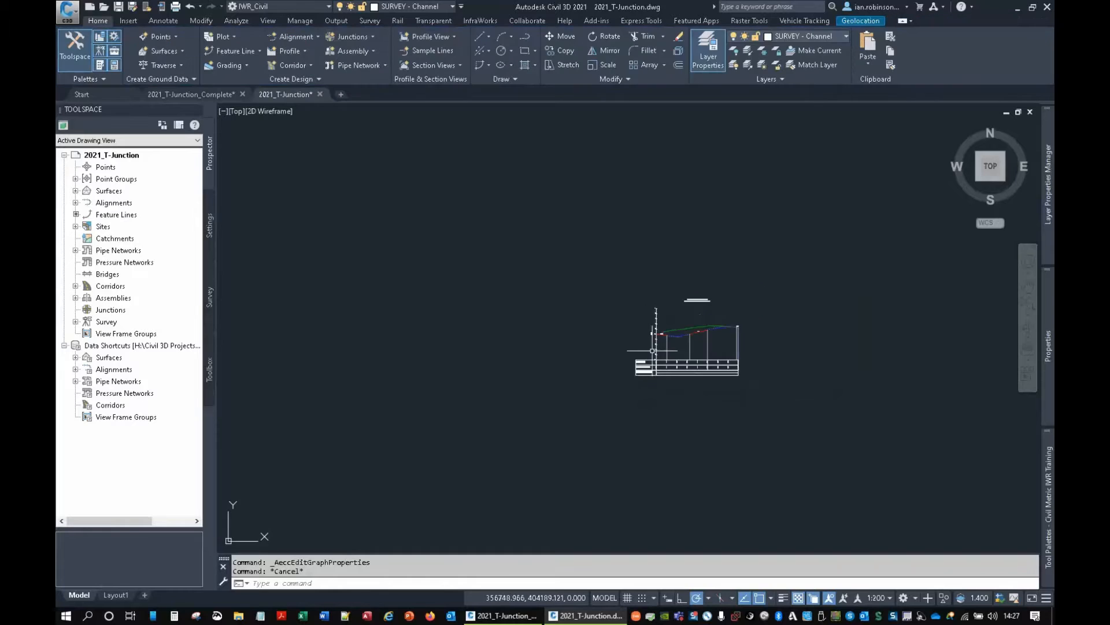
pyautogui.scroll(-4, 652, 351)
pyautogui.moveTo(539, 476)
pyautogui.mouseDown(button='middle')
pyautogui.moveTo(614, 377)
pyautogui.moveTo(553, 351)
pyautogui.mouseUp(button='middle')
pyautogui.scroll(6, 581, 411)
pyautogui.scroll(2, 553, 352)
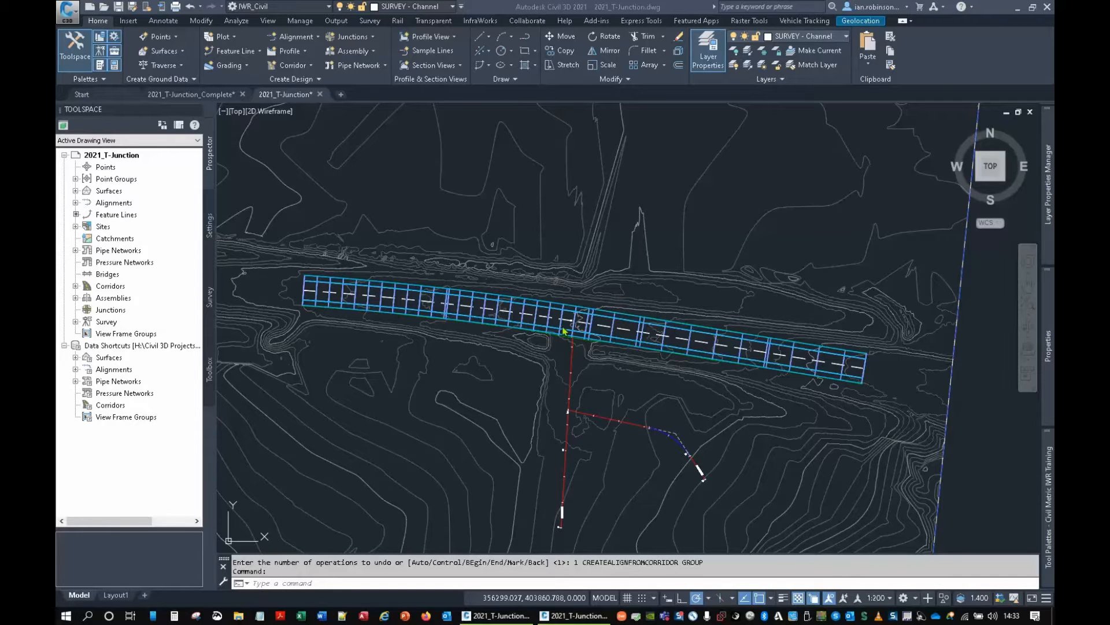
pyautogui.scroll(5, 564, 334)
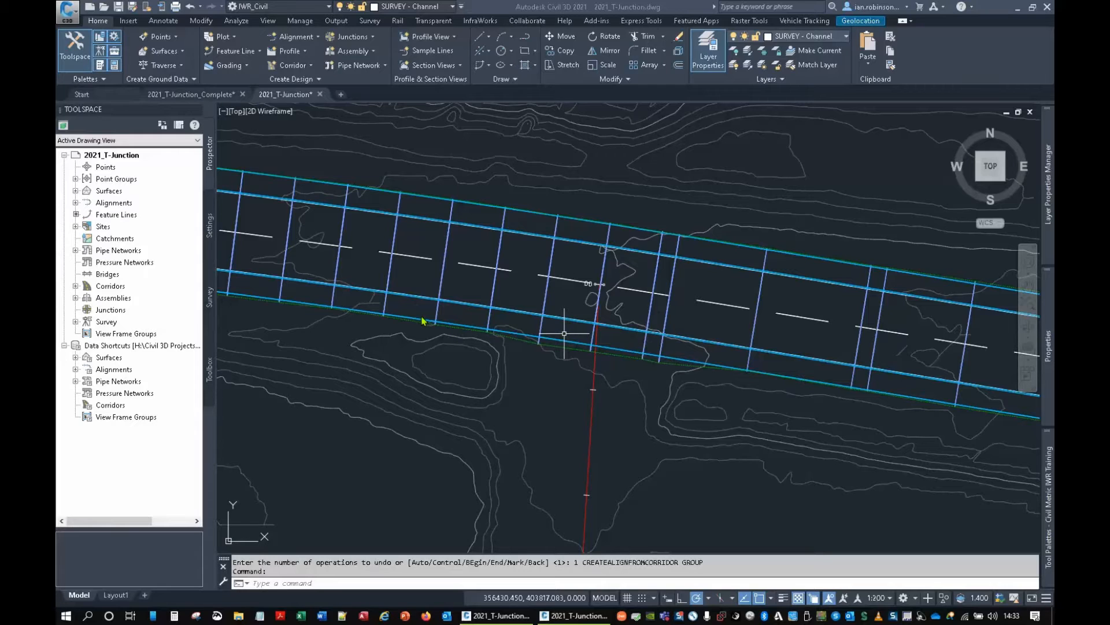
pyautogui.scroll(5, 480, 315)
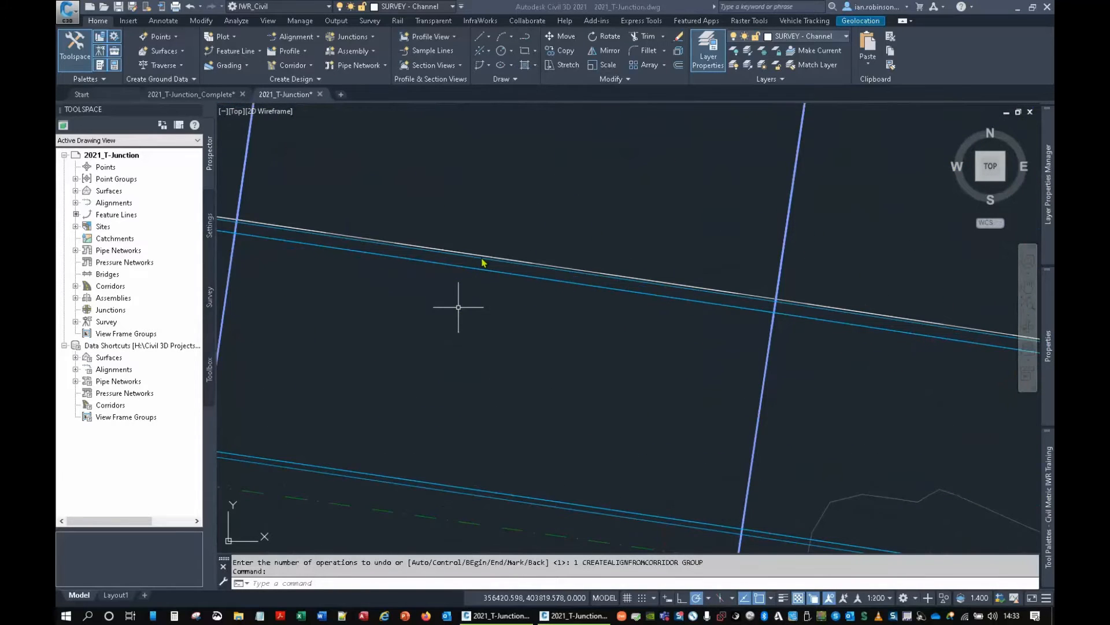
pyautogui.scroll(2, 480, 260)
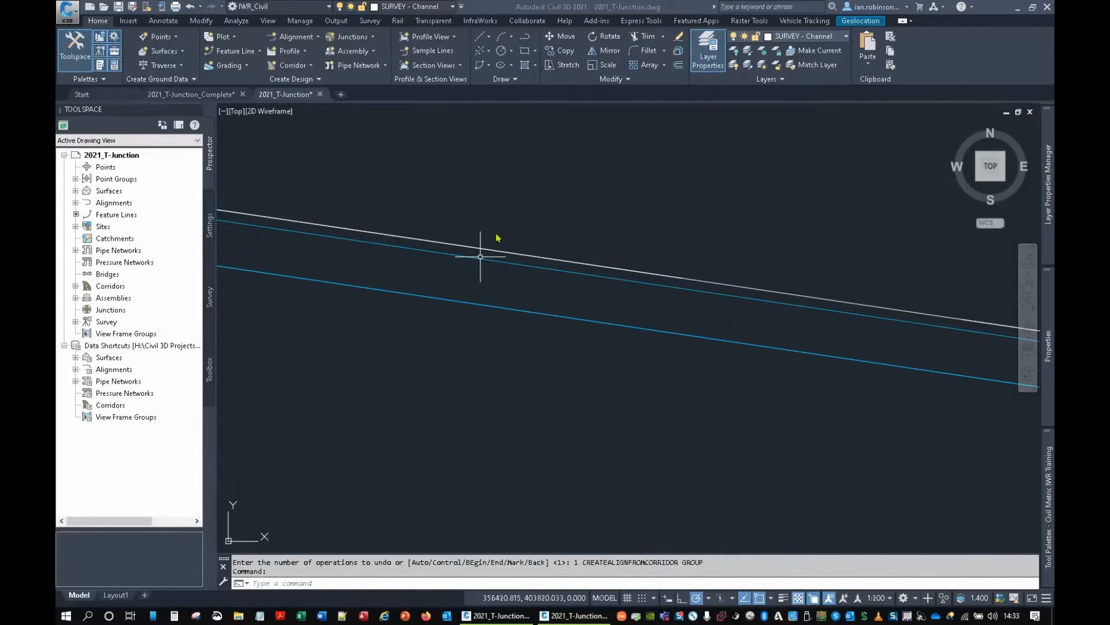
pyautogui.click(495, 251)
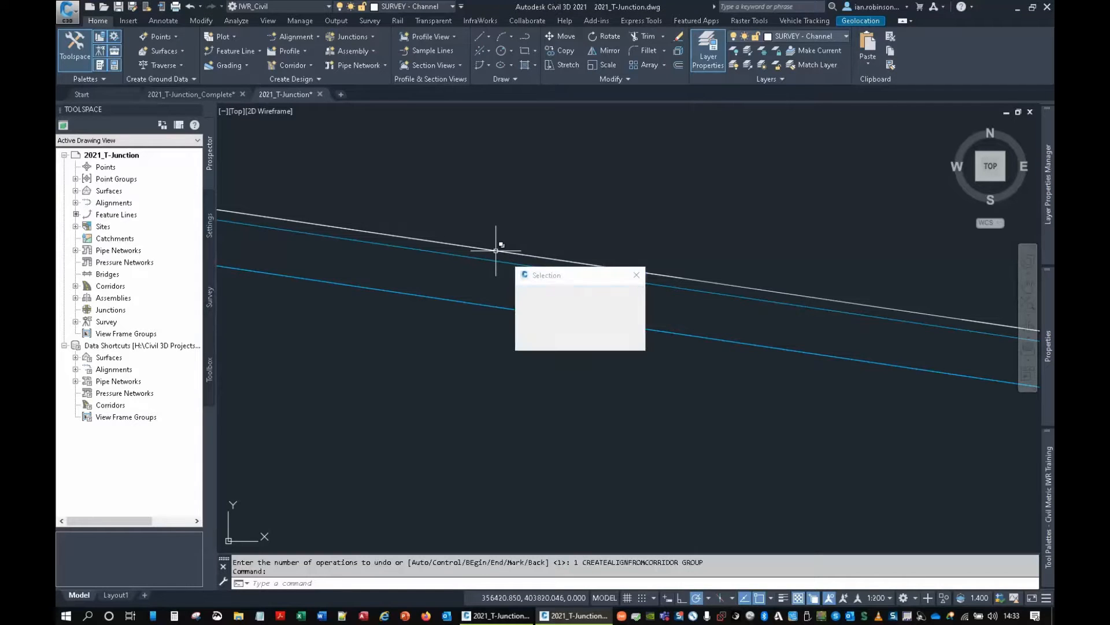
pyautogui.click(547, 295)
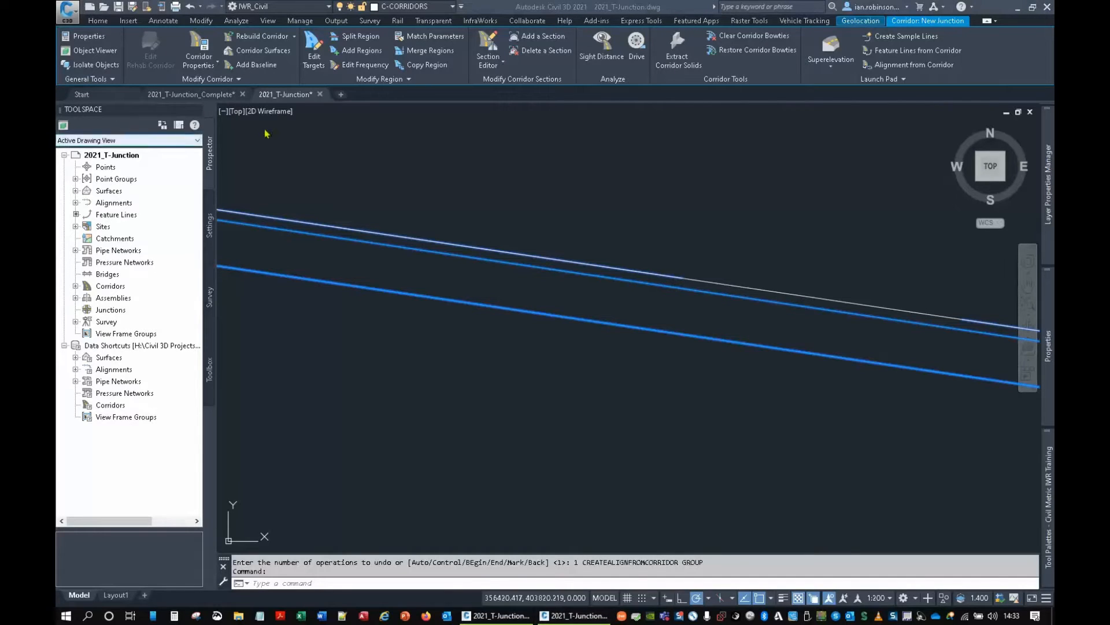
pyautogui.click(903, 79)
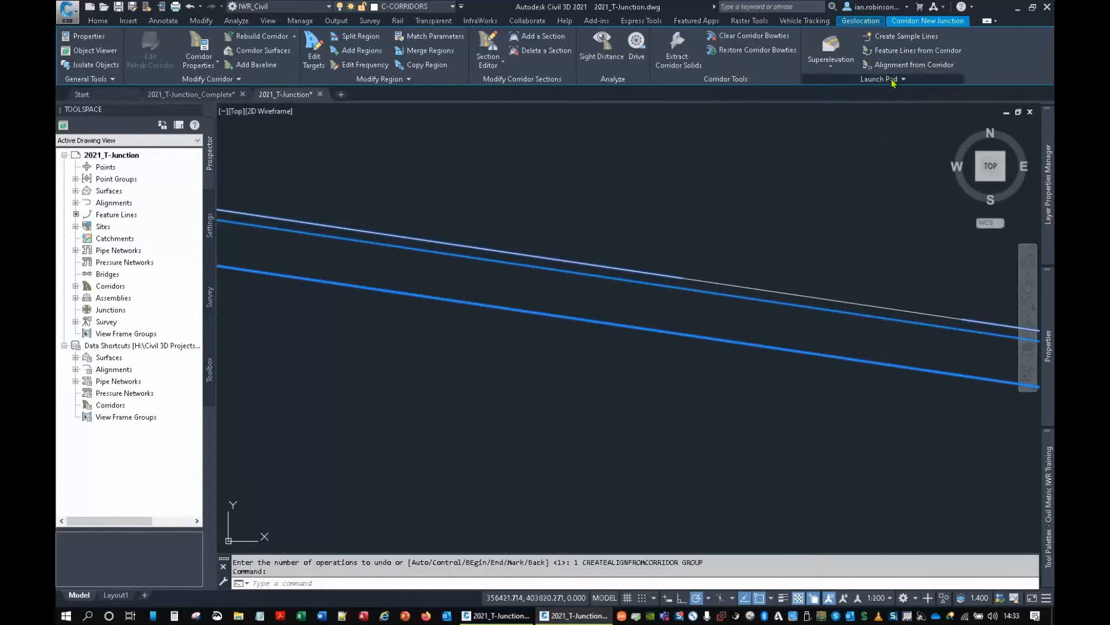
pyautogui.click(894, 80)
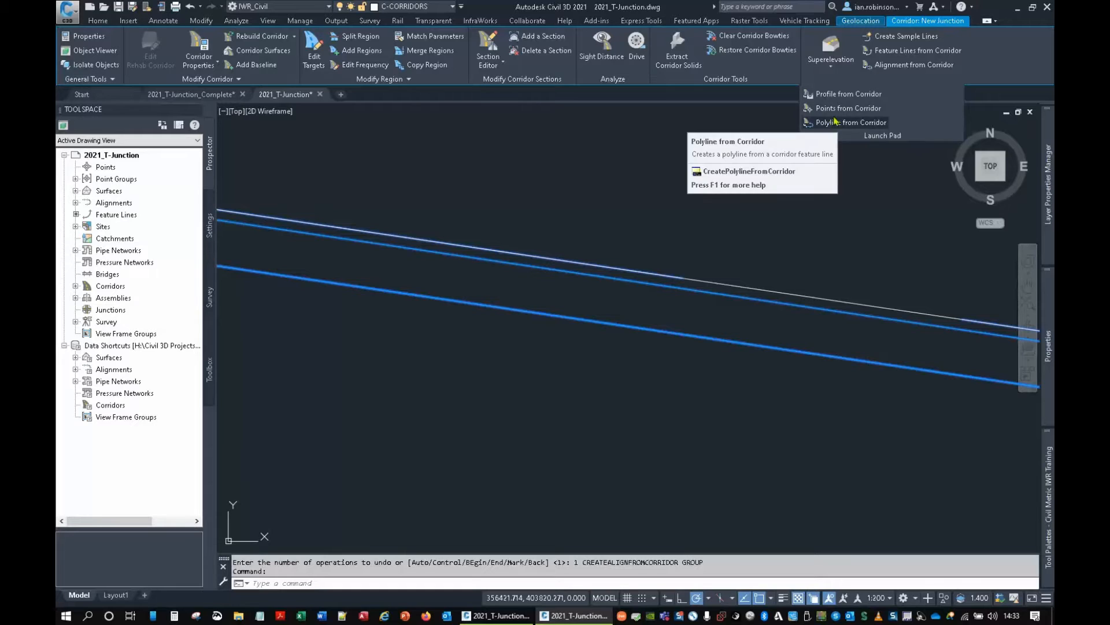
pyautogui.click(915, 67)
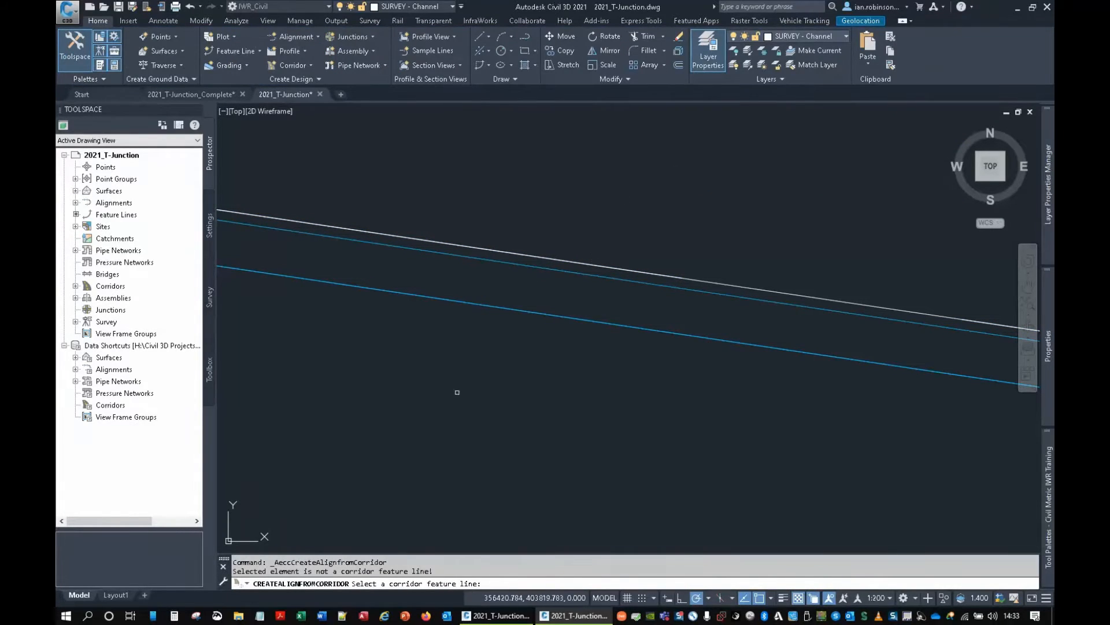
pyautogui.click(624, 267)
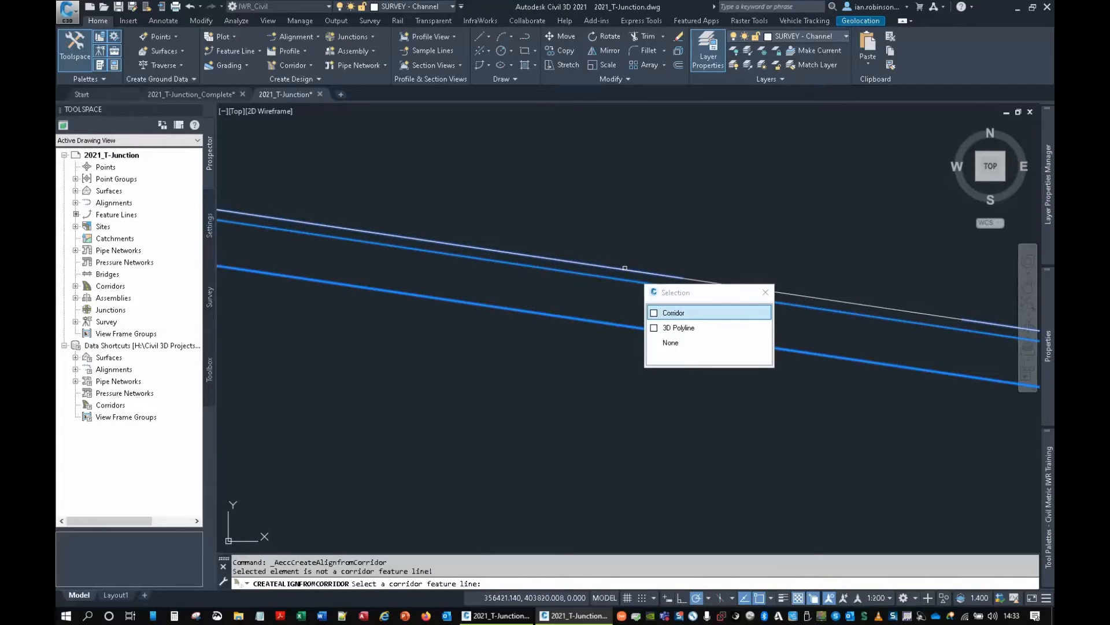
pyautogui.click(675, 314)
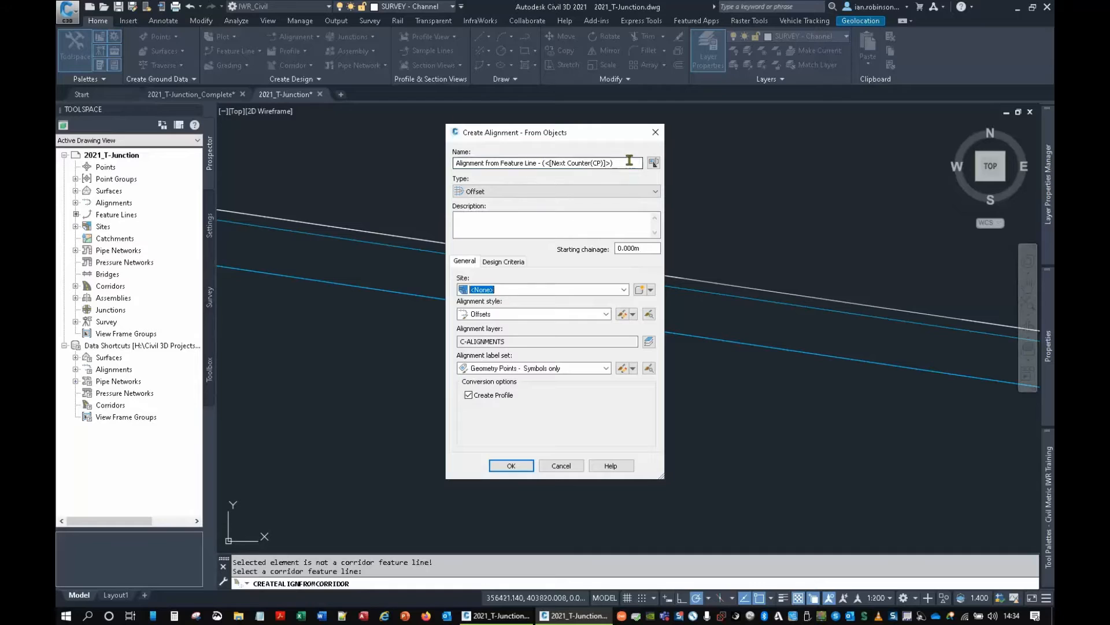
# Name the offset alignment Exisiting Channel Line, create it together with its profile in the Plotting Style, and end the command.
pyautogui.moveTo(614, 162); pyautogui.dragTo(424, 159)
pyautogui.write('Exisiting Channel Line')
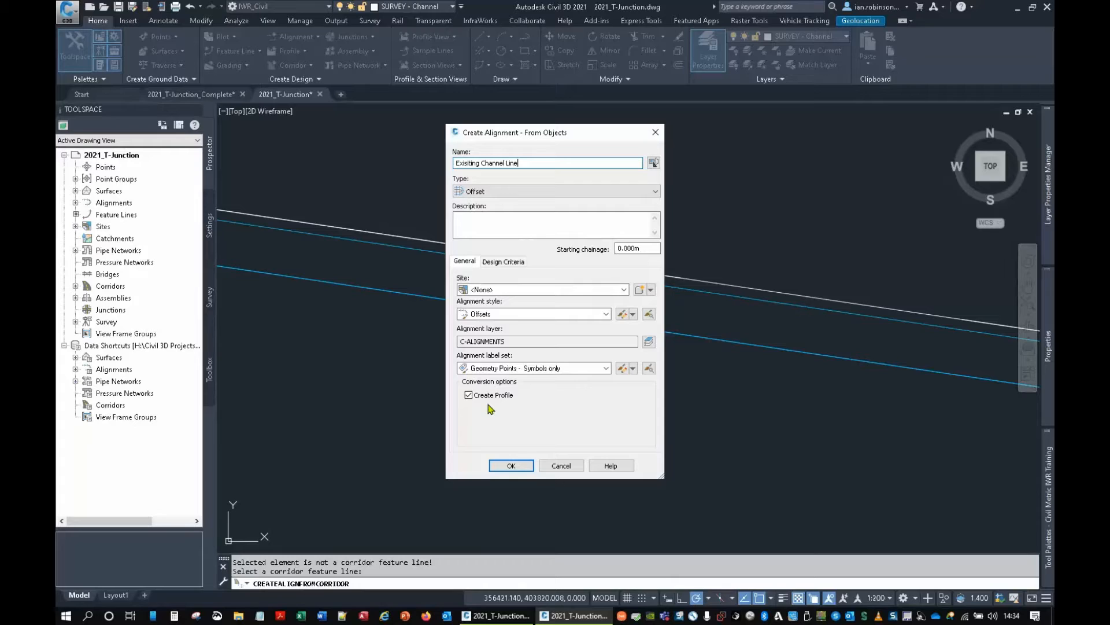
pyautogui.click(511, 465)
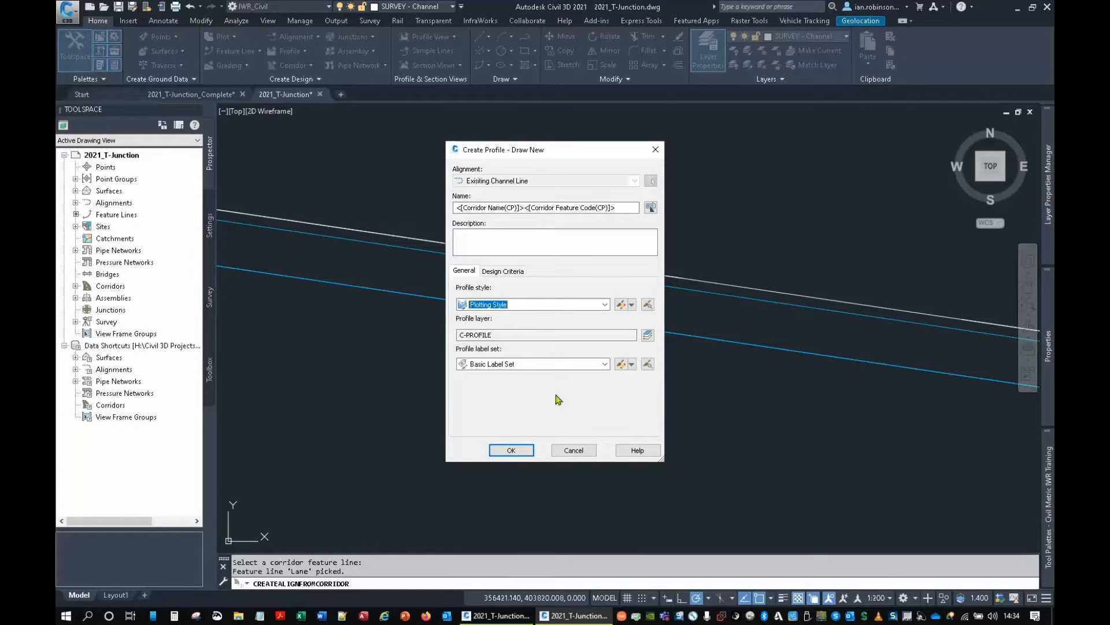
pyautogui.click(510, 450)
pyautogui.scroll(-6, 635, 297)
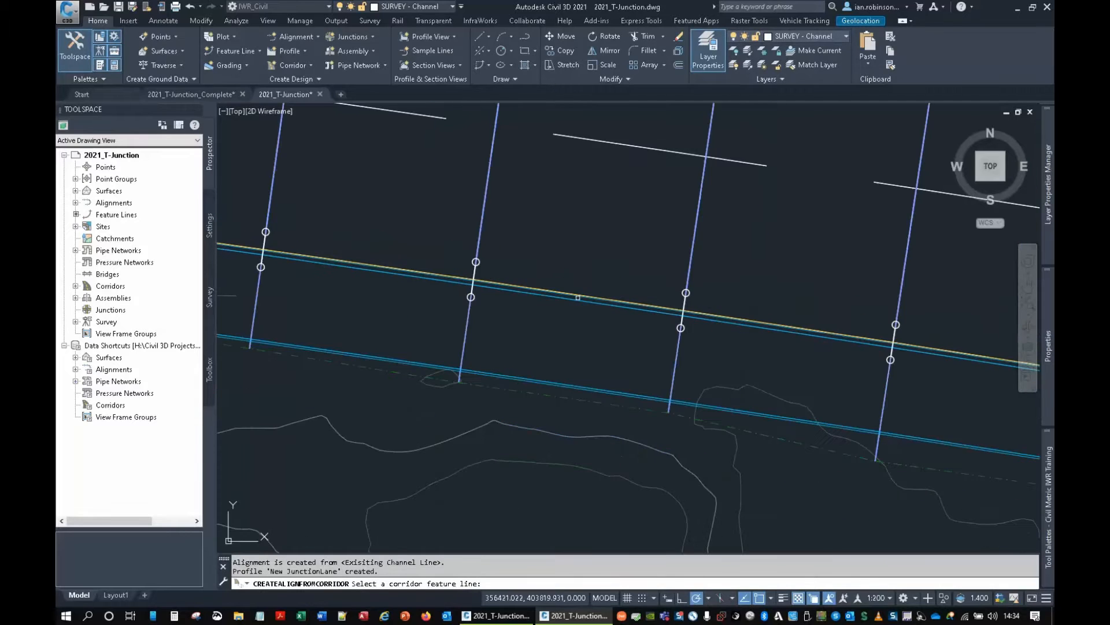
pyautogui.scroll(4, 613, 254)
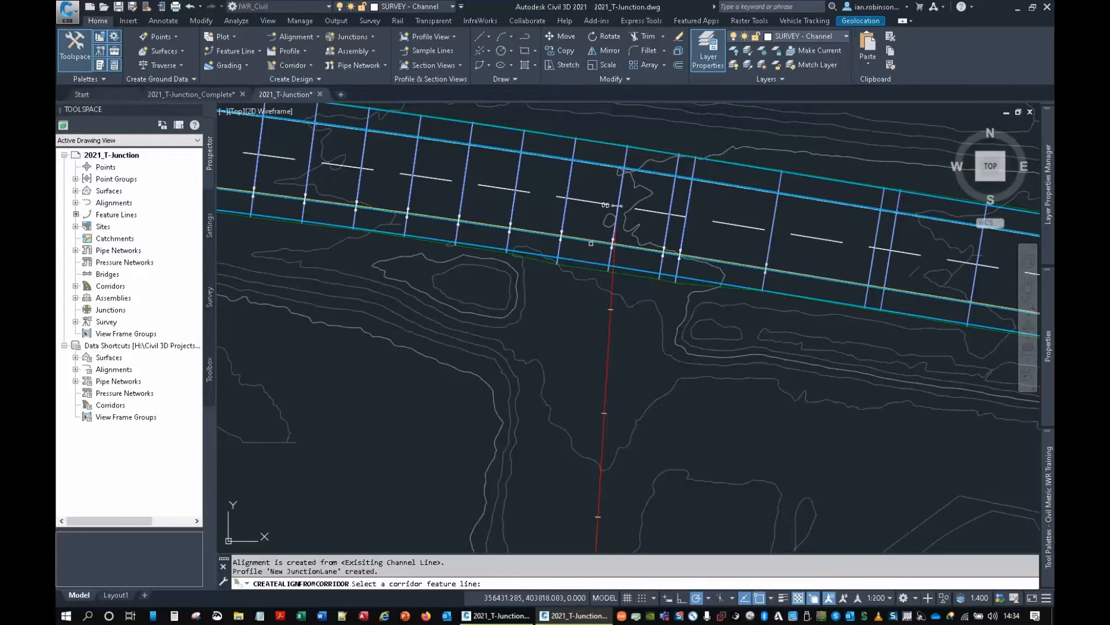
pyautogui.press('Return')
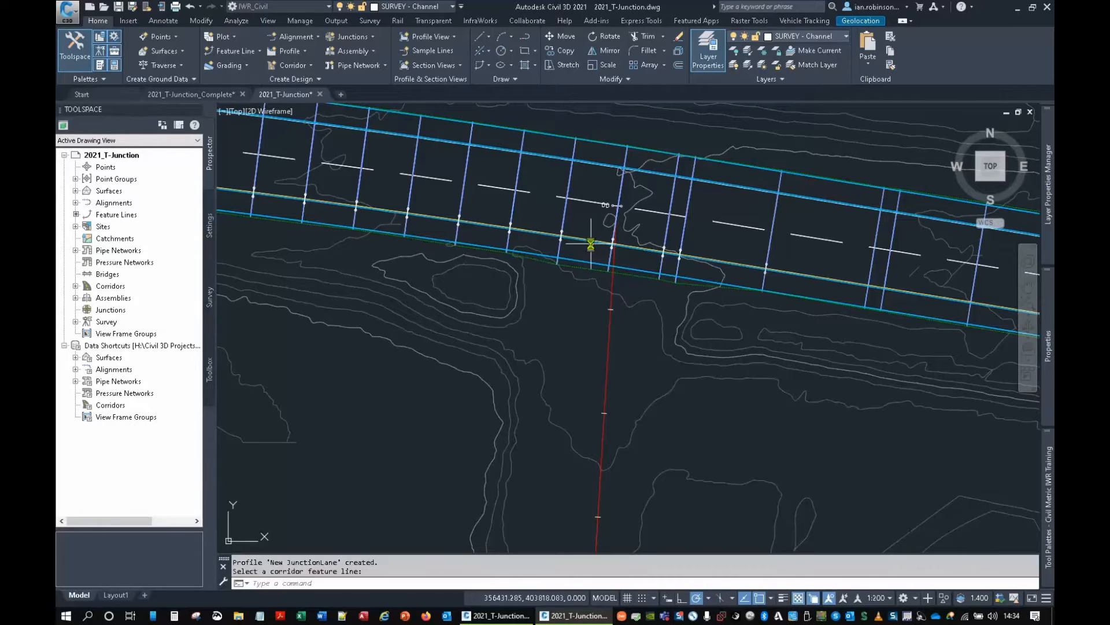
# Examine the channel line under the offset alignments, including the profile listed beneath it.
pyautogui.click(75, 203)
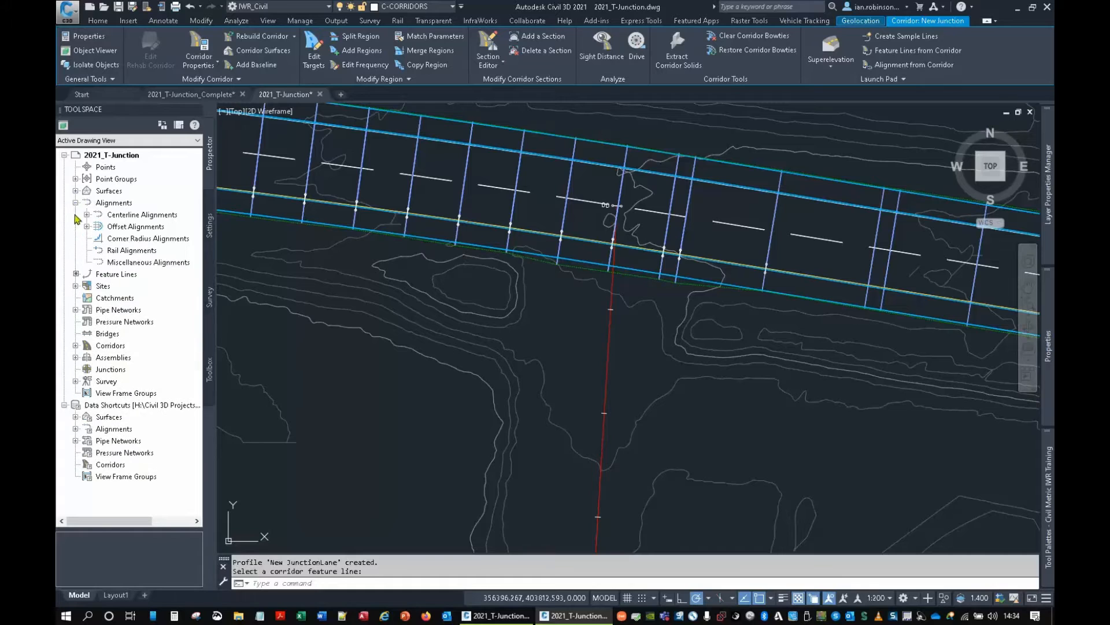
pyautogui.click(87, 226)
pyautogui.click(154, 239)
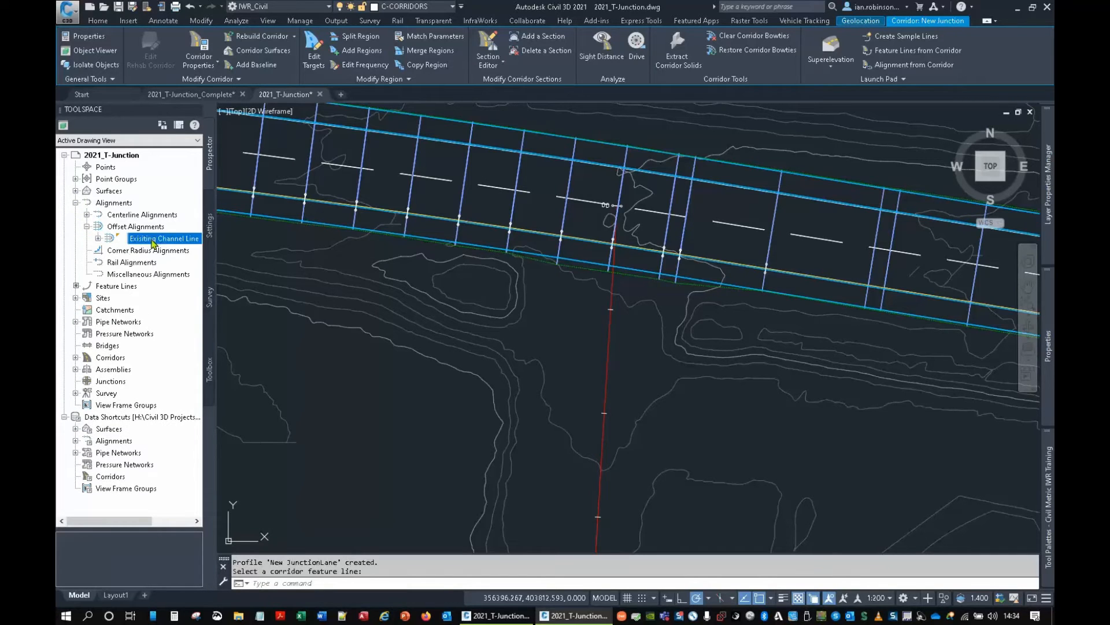
pyautogui.click(99, 238)
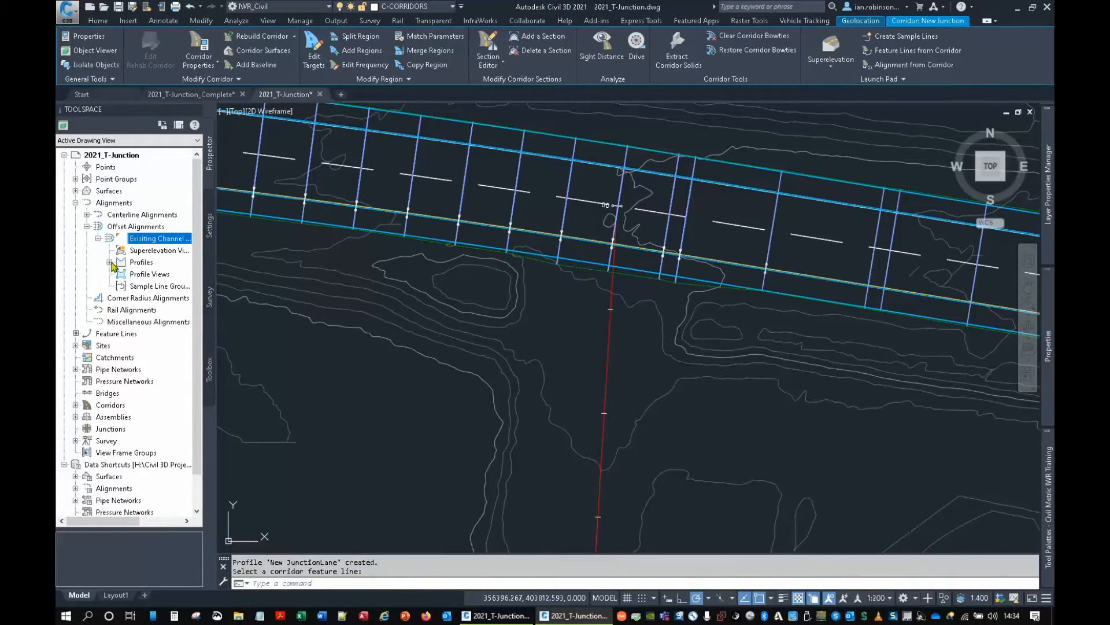
pyautogui.click(110, 262)
pyautogui.click(165, 275)
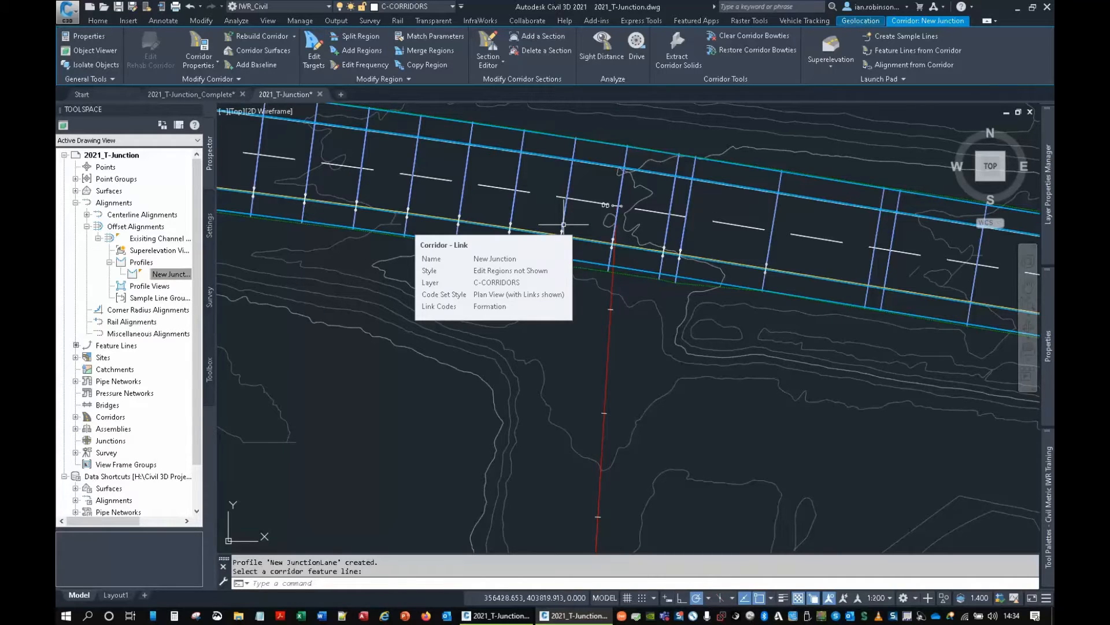
# Review the New Junction corridor's baseline and region parameters and the editing options for its Existing Road 7.3 region, leaving the properties unchanged.
pyautogui.click(564, 225)
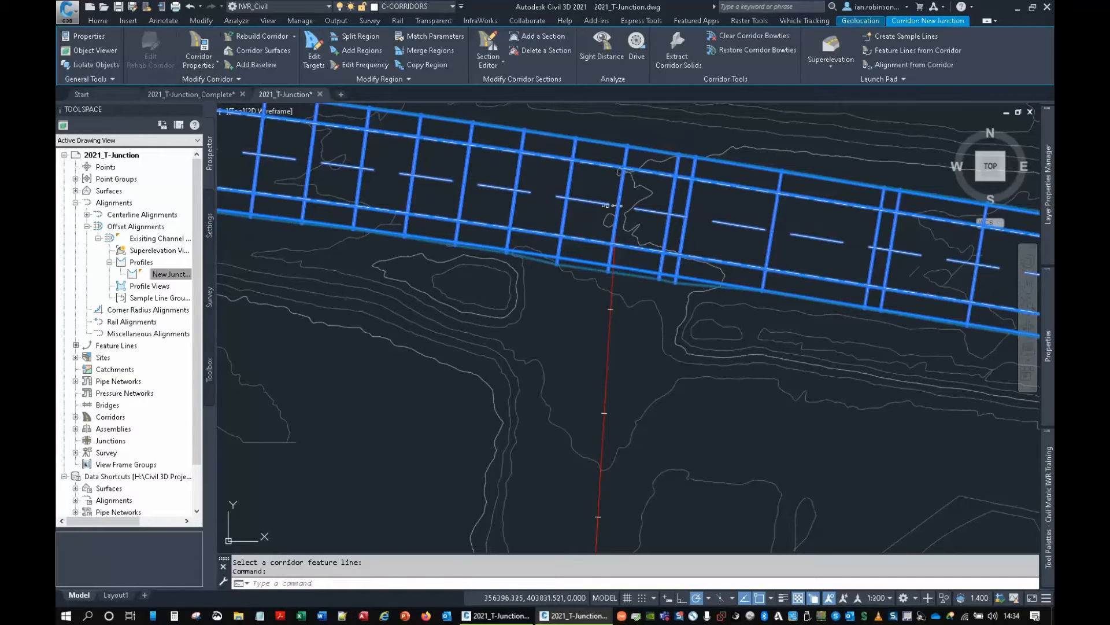
pyautogui.click(199, 53)
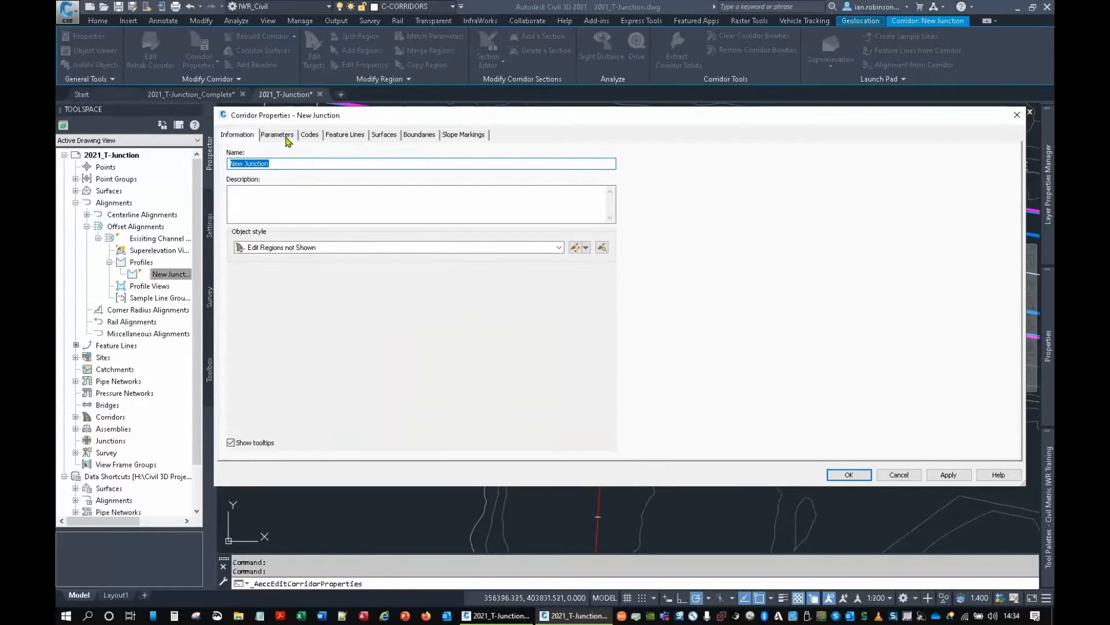
pyautogui.click(277, 135)
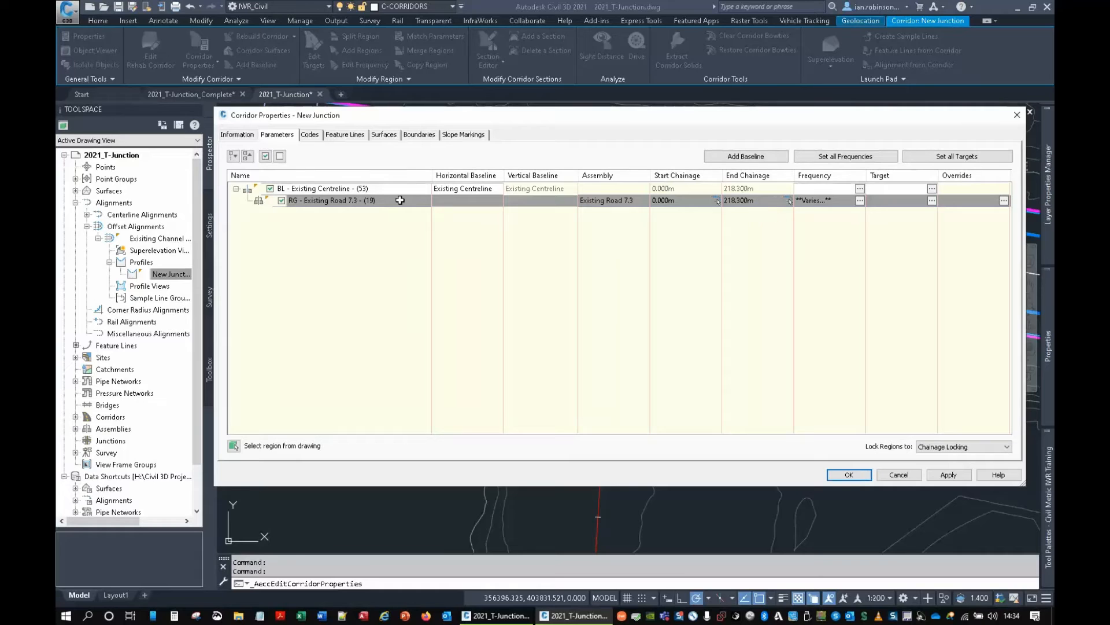
pyautogui.rightClick(400, 200)
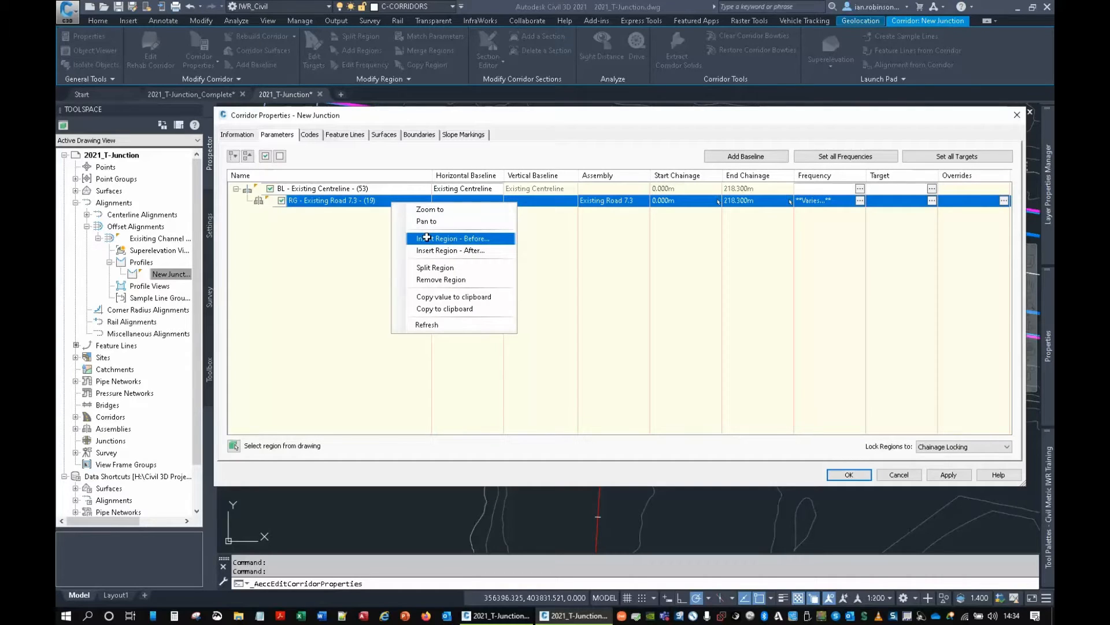
pyautogui.click(587, 132)
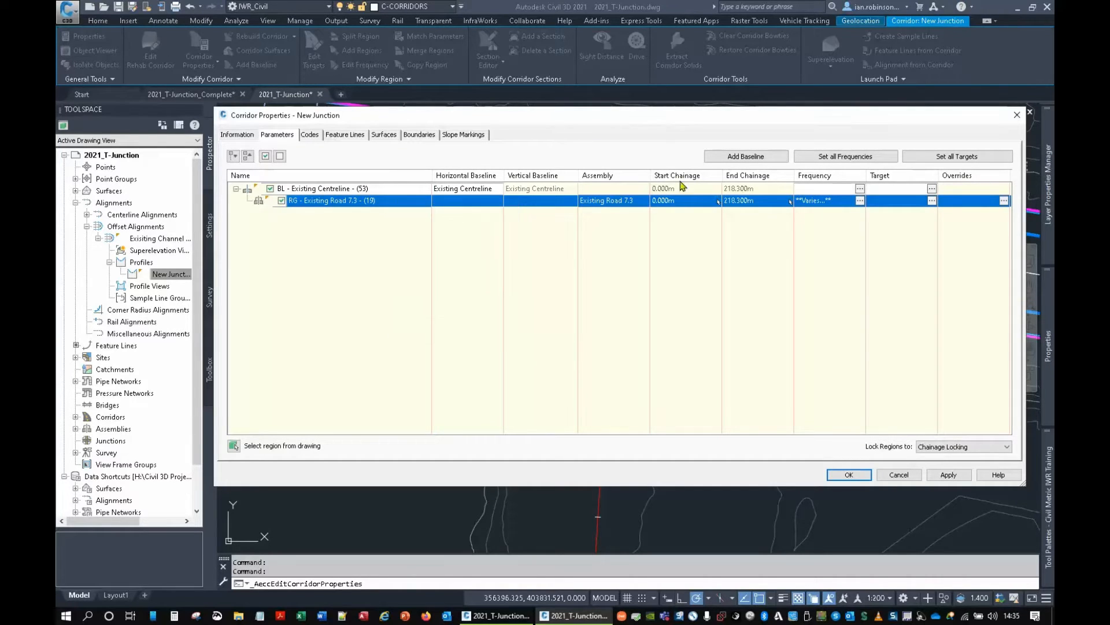
pyautogui.click(901, 477)
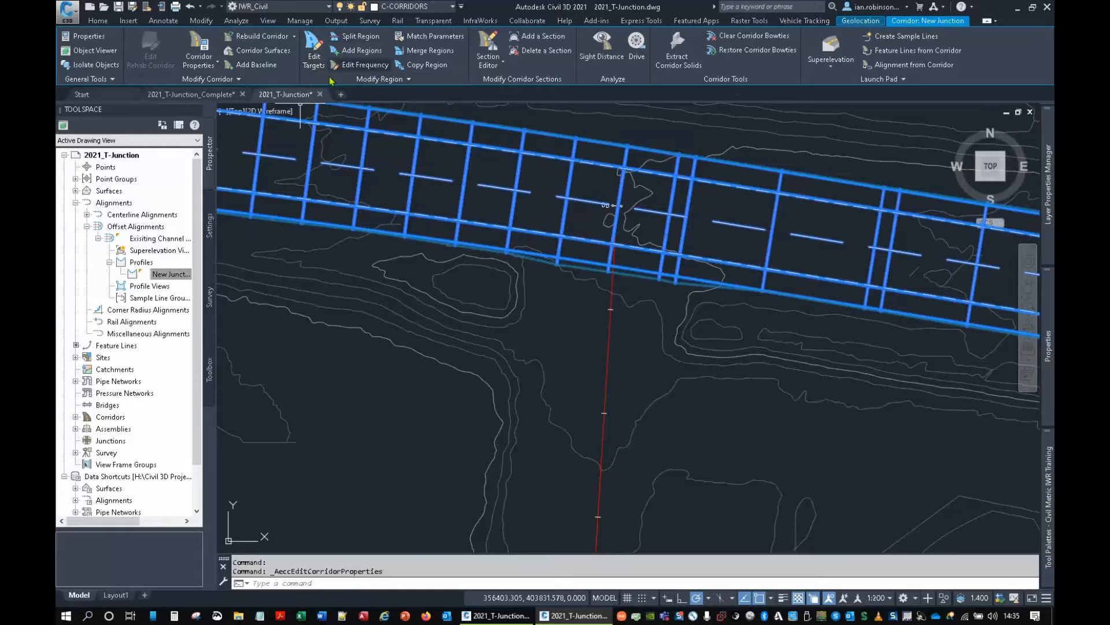
# Split the New Junction corridor's Existing Road 7.3 region either side of the junction, at chainages of about 80.9 m and 135.2 m.
pyautogui.click(373, 79)
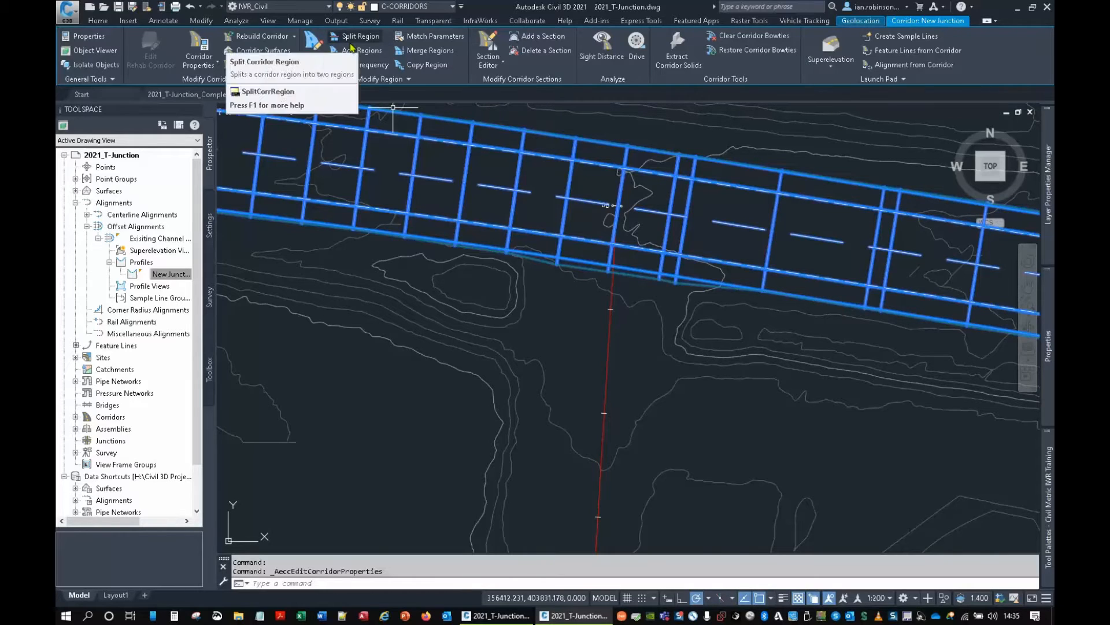
pyautogui.moveTo(725, 226)
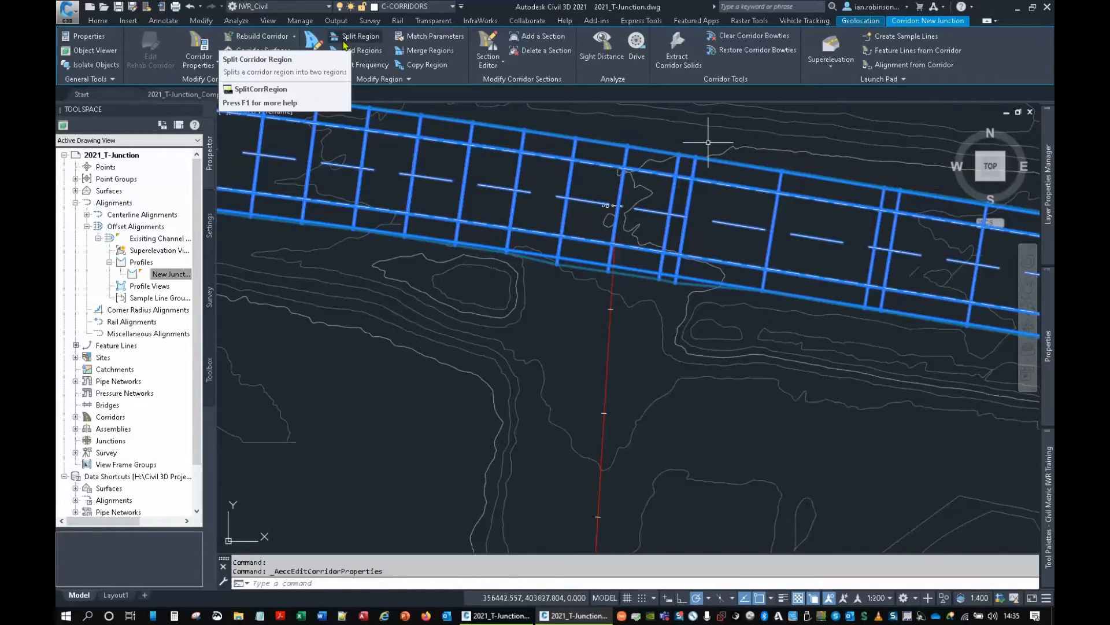
pyautogui.click(344, 45)
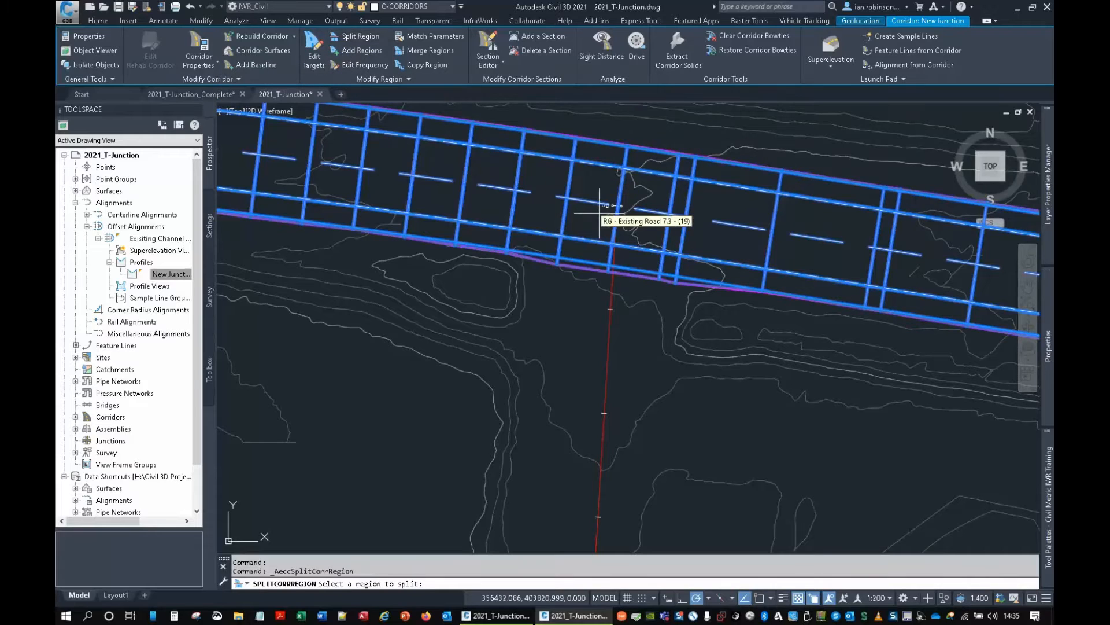
pyautogui.click(600, 207)
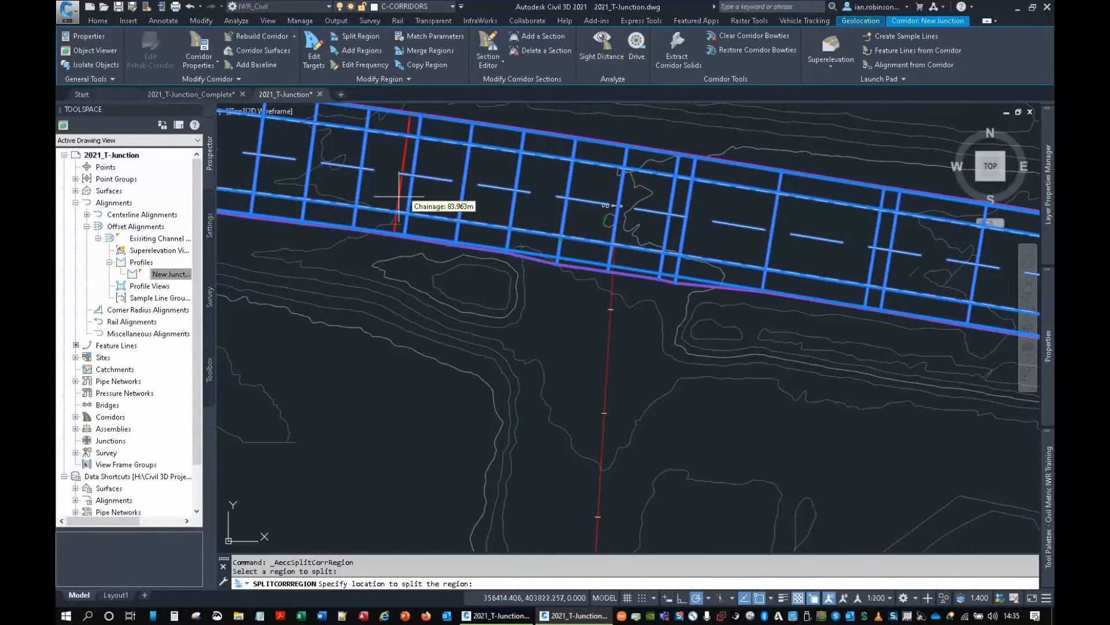
pyautogui.click(362, 196)
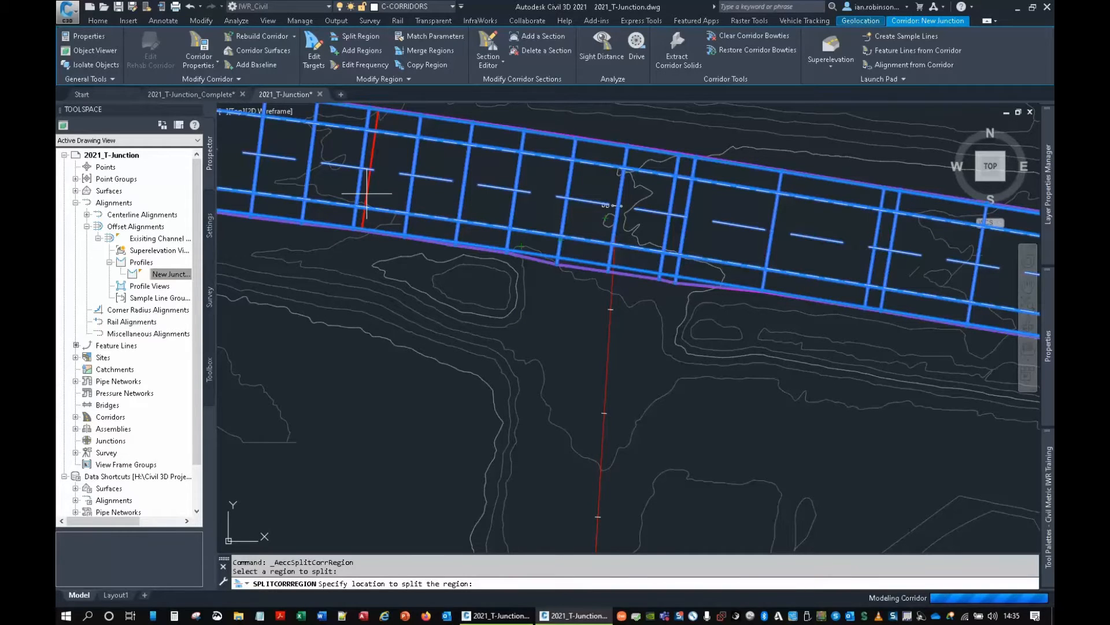
pyautogui.click(646, 238)
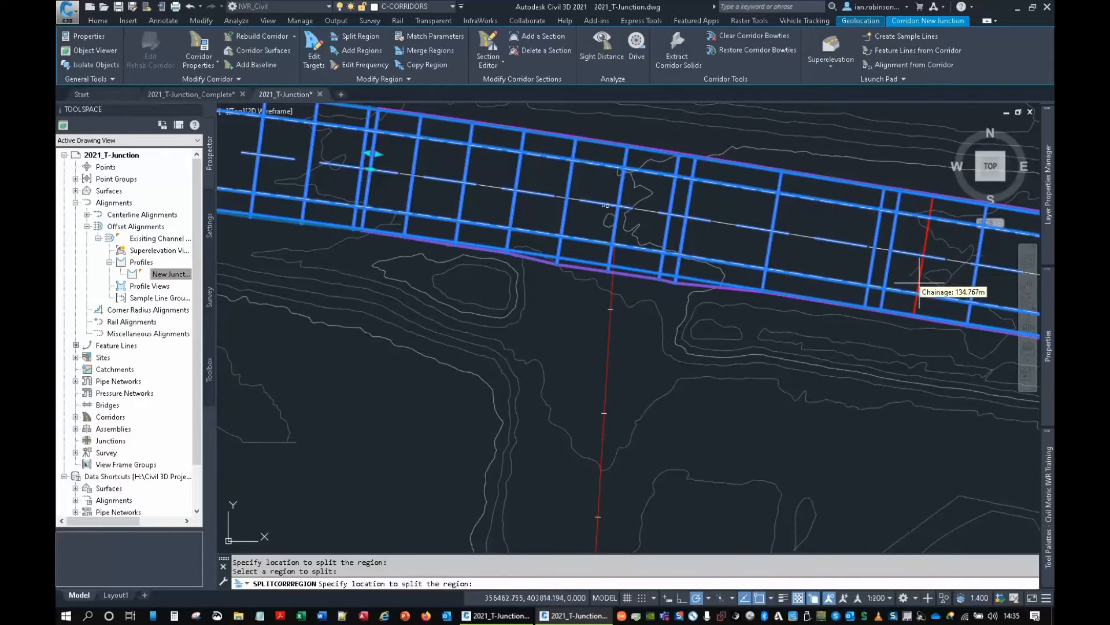
pyautogui.click(921, 278)
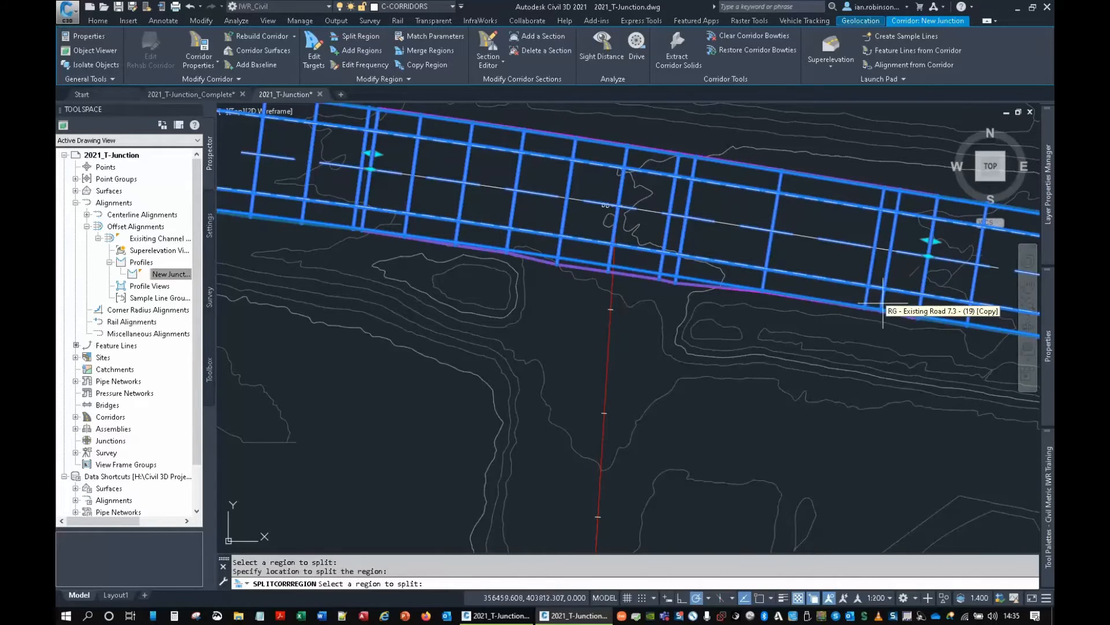
pyautogui.scroll(-3, 692, 298)
pyautogui.press('Return')
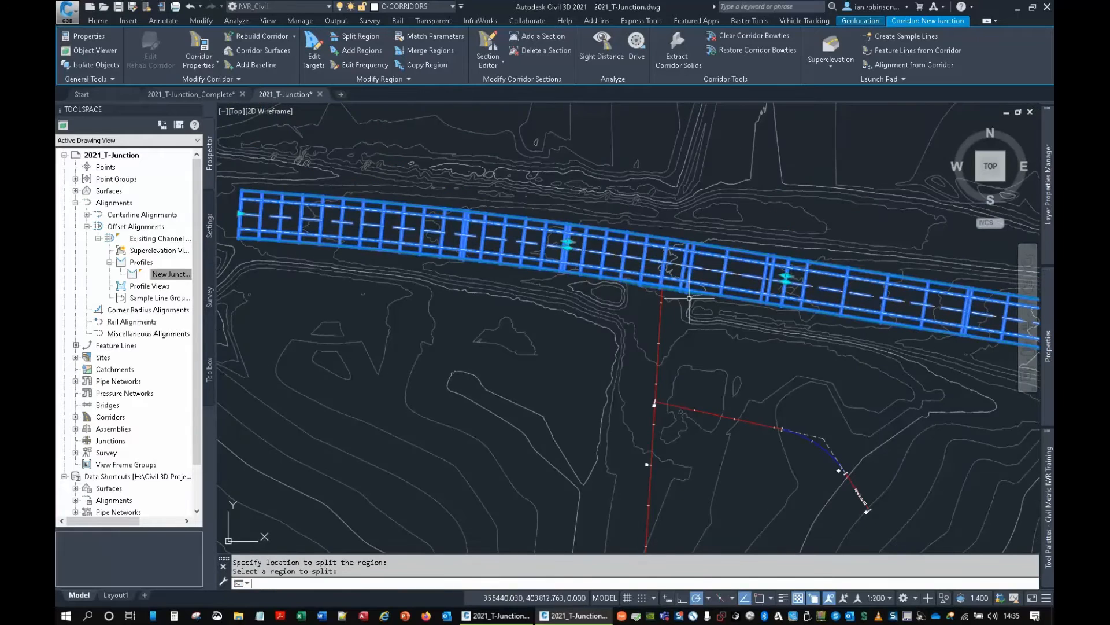
# Open the New Junction corridor's properties and check the middle region's target mapping without changing any targets.
pyautogui.click(215, 56)
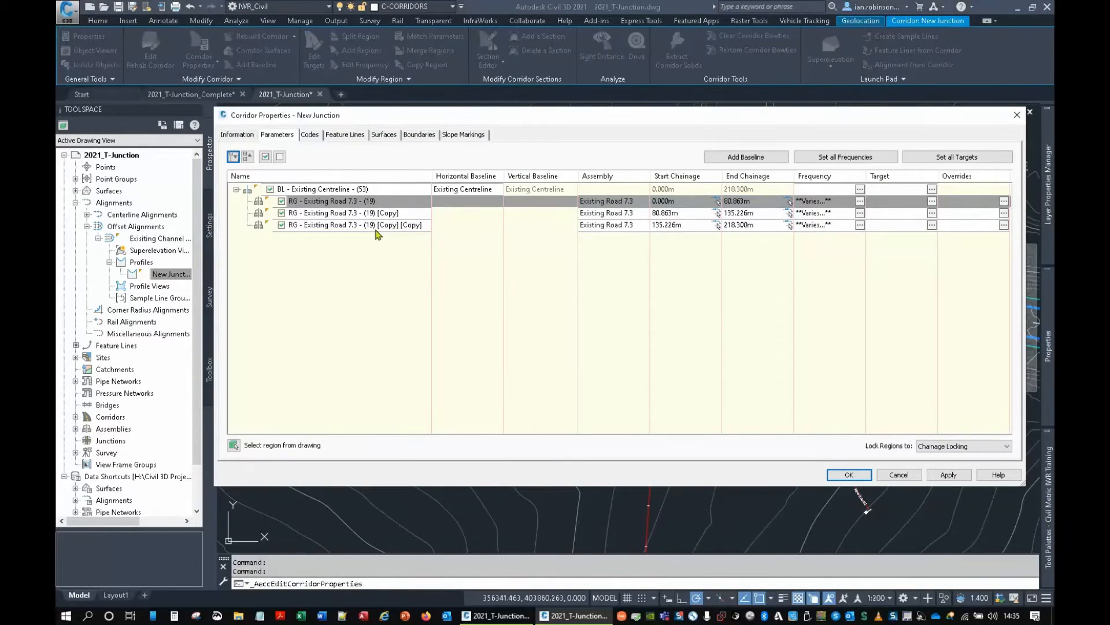
pyautogui.click(931, 212)
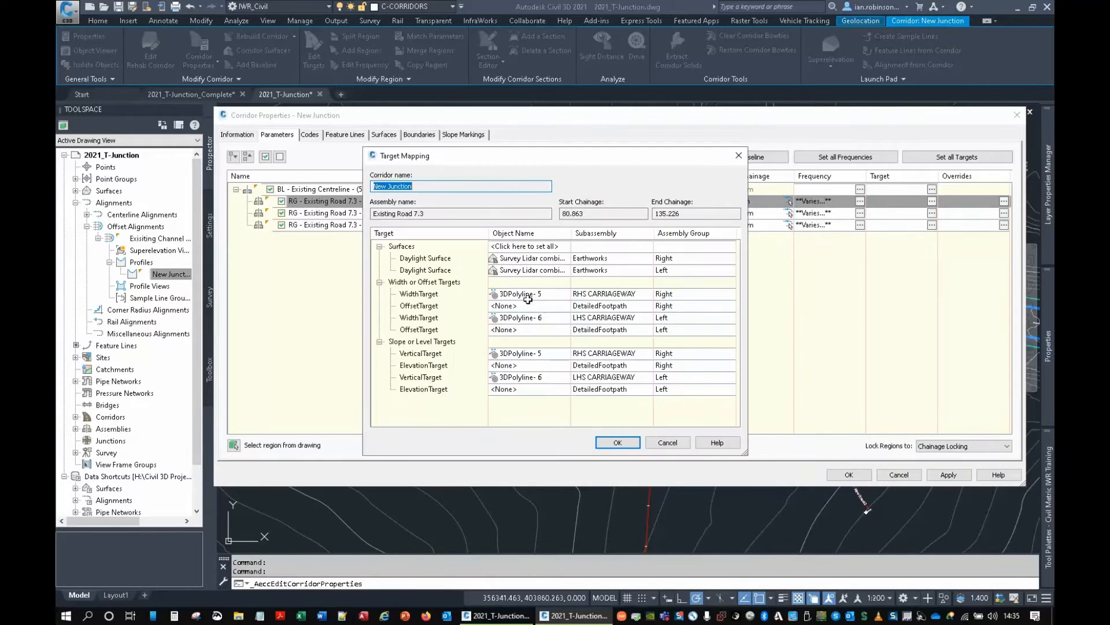
pyautogui.click(671, 444)
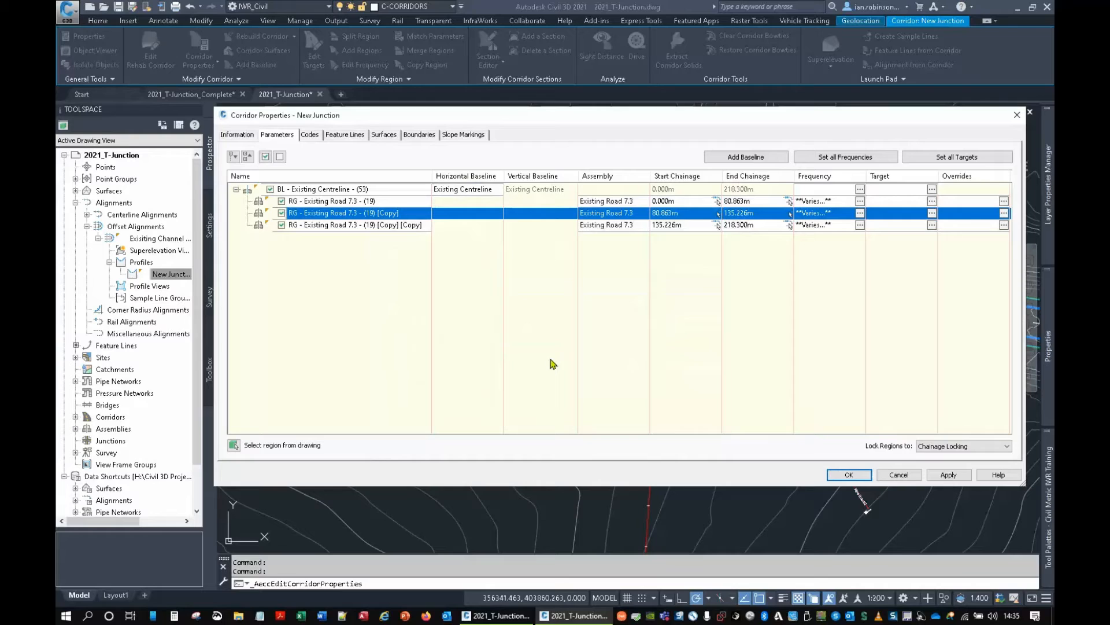
# Rename the first corridor region, starting at chainage 0, as RG - Existing Road 7.3 - West.
pyautogui.click(379, 201)
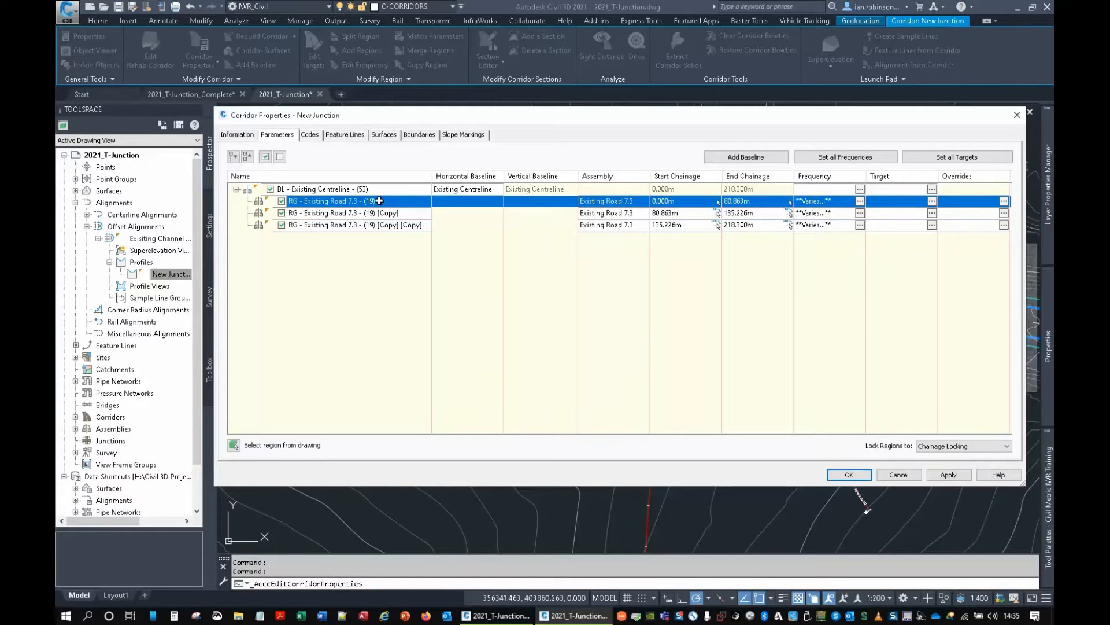
pyautogui.click(378, 201)
pyautogui.doubleClick(372, 201)
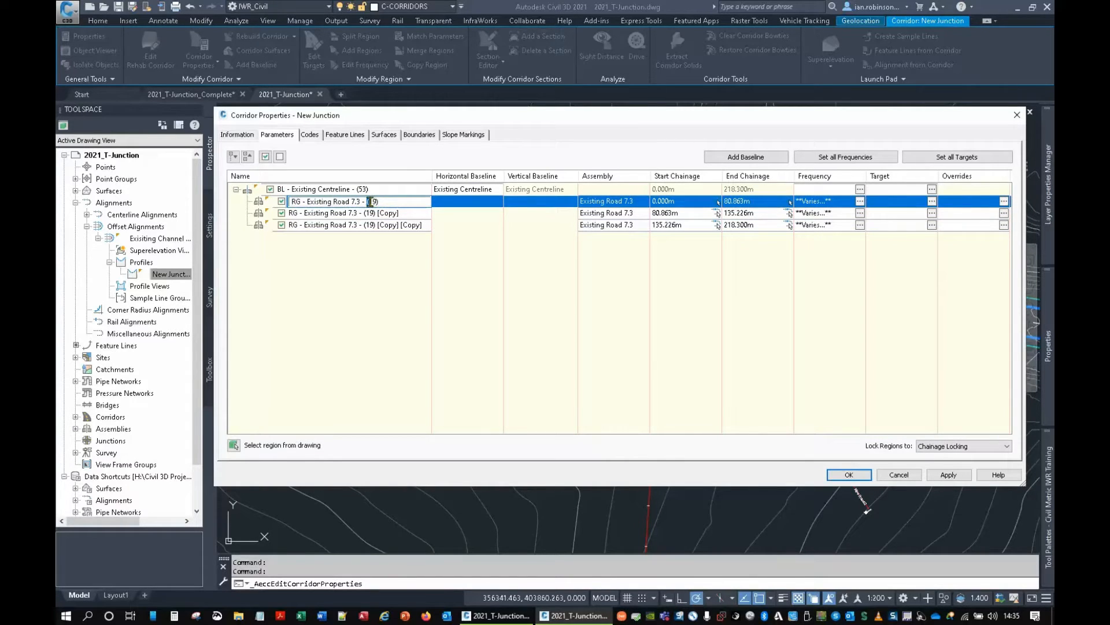
pyautogui.moveTo(370, 202); pyautogui.dragTo(402, 203)
pyautogui.write('West')
pyautogui.press('Return')
pyautogui.click(385, 225)
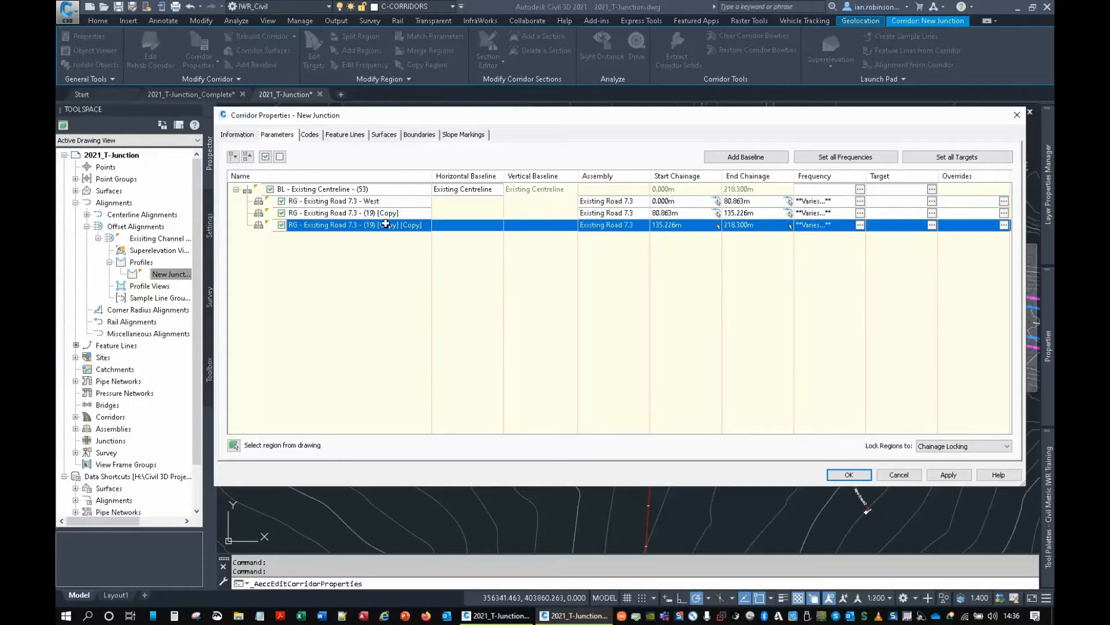
pyautogui.click(386, 224)
pyautogui.click(371, 226)
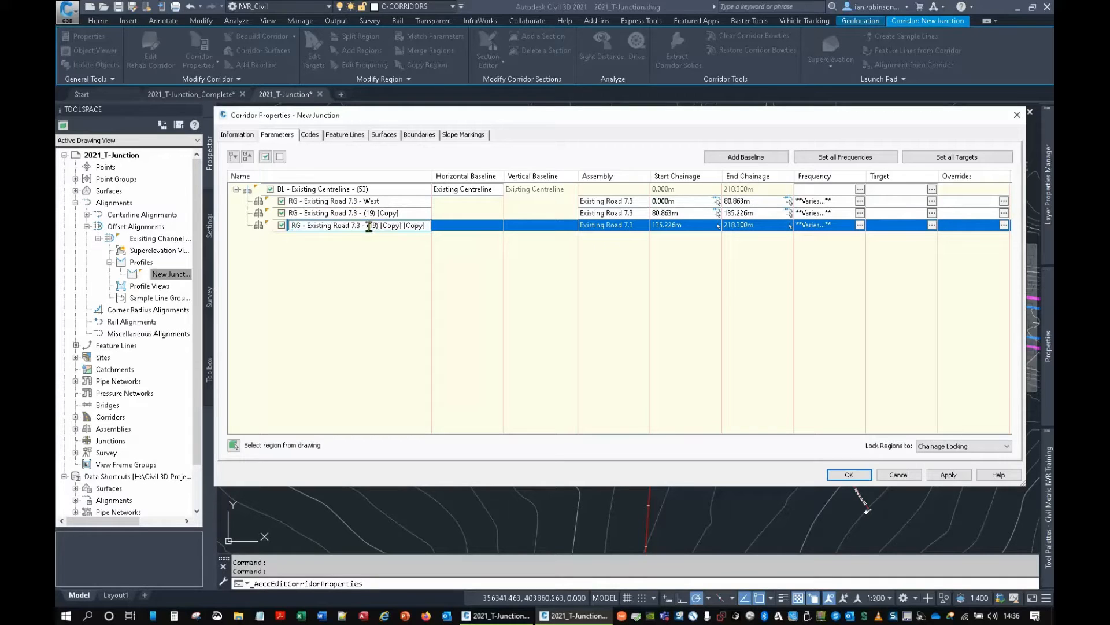
pyautogui.click(436, 227)
pyautogui.press('BackSpace')
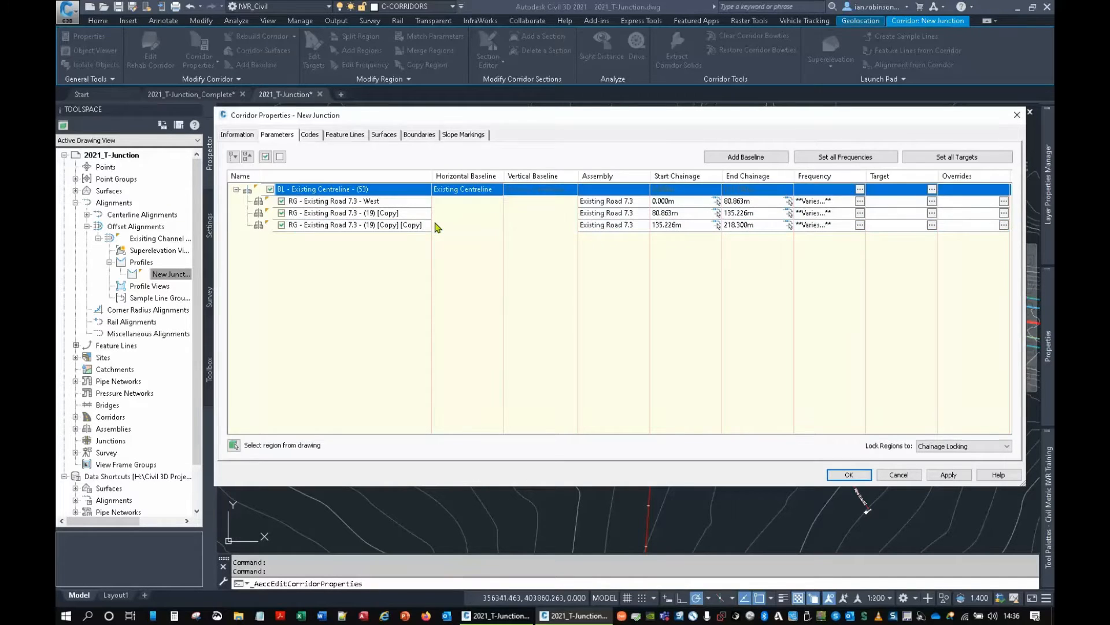
# Rename the last corridor region, beyond the junction, as RG - Existing Road 7.3 - East.
pyautogui.click(389, 225)
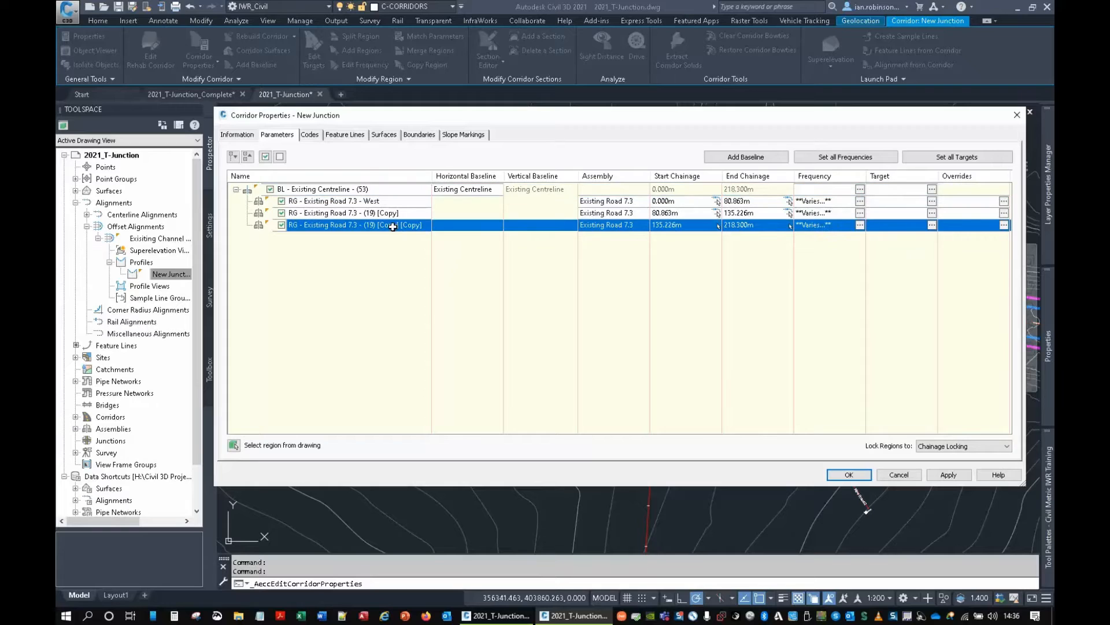
pyautogui.click(383, 226)
pyautogui.click(371, 226)
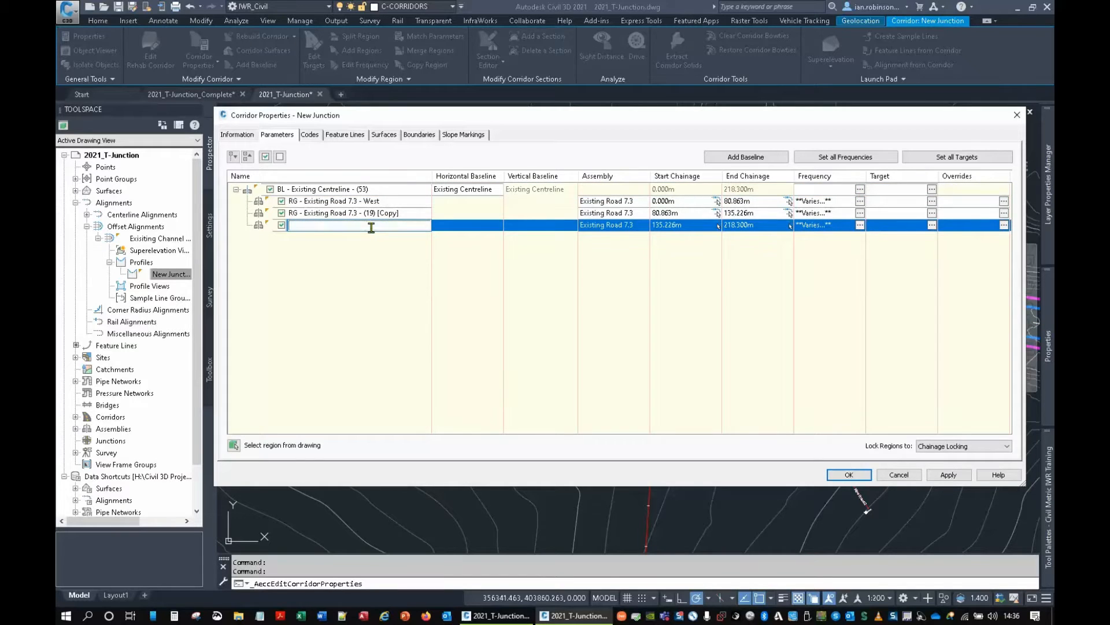
pyautogui.moveTo(366, 226); pyautogui.dragTo(419, 227)
pyautogui.press('BackSpace')
pyautogui.press('Return')
# Assign the Existing Road Junction on Right assembly to the middle region and rebuild the corridor.
pyautogui.click(417, 215)
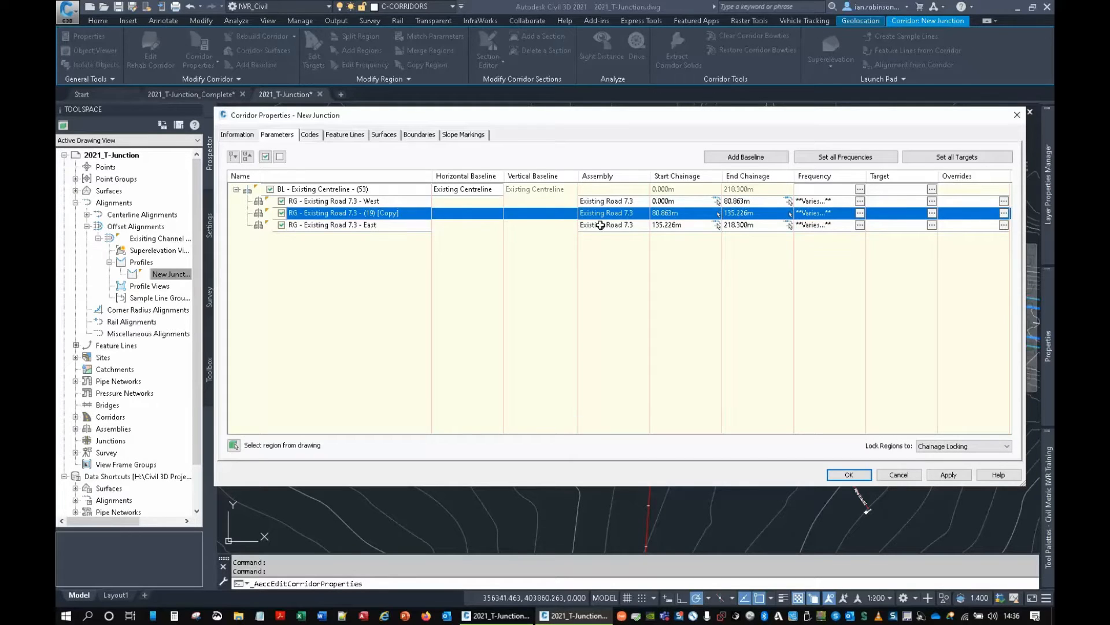
pyautogui.doubleClick(617, 219)
pyautogui.click(576, 346)
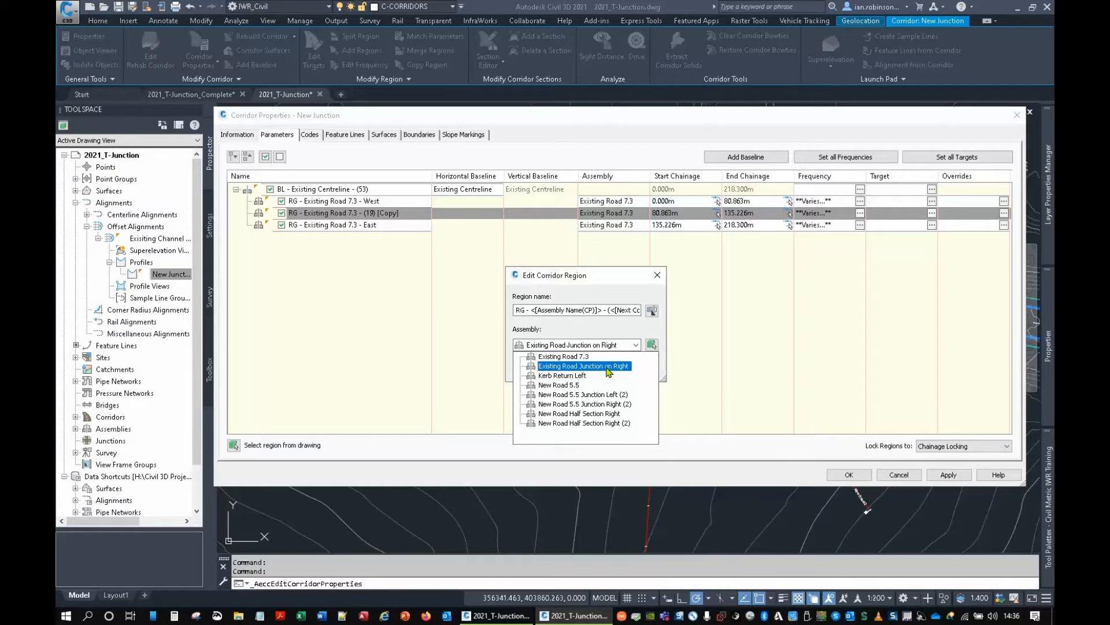
pyautogui.click(607, 366)
pyautogui.click(535, 367)
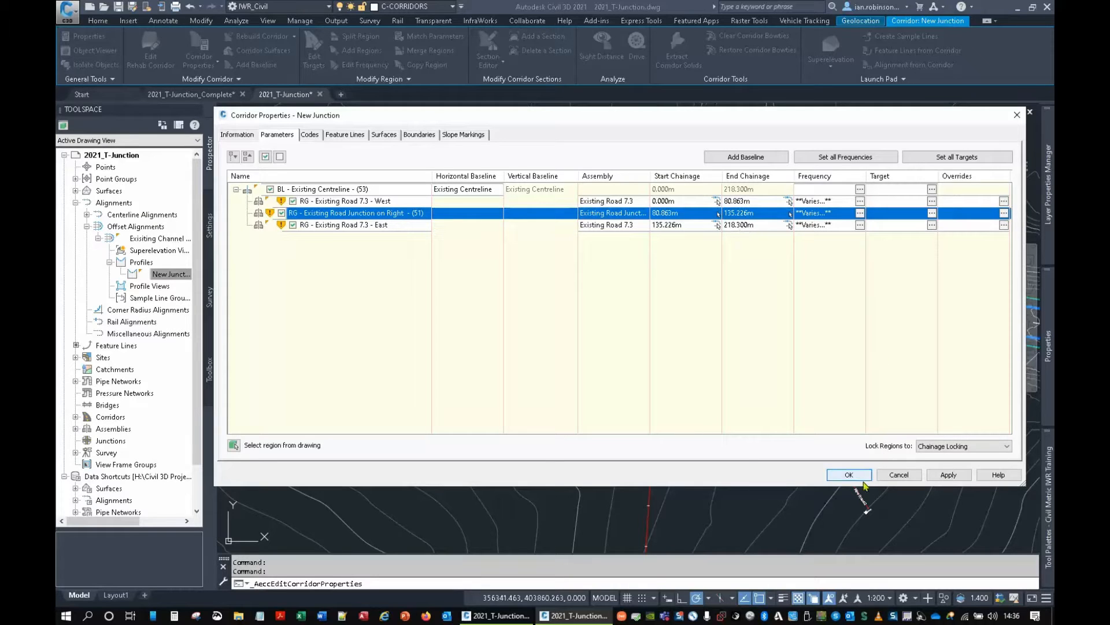
pyautogui.click(849, 474)
pyautogui.click(528, 290)
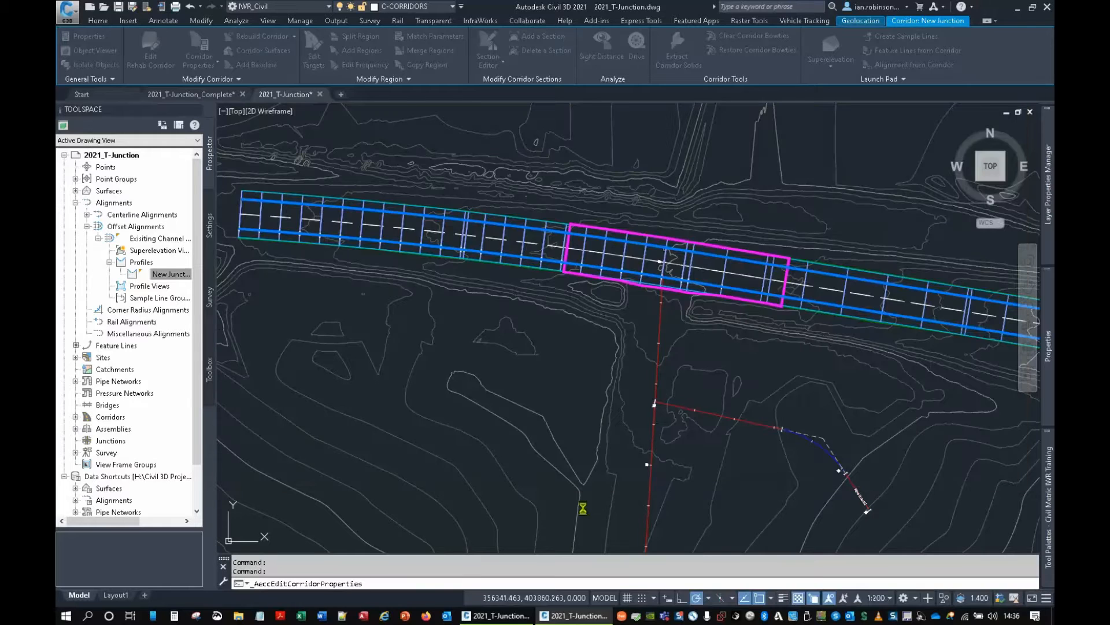
# Inspect the rebuilt corridor in 3D in the Object Viewer, focusing on the middle region's southern edge, and close the viewer.
pyautogui.rightClick(636, 246)
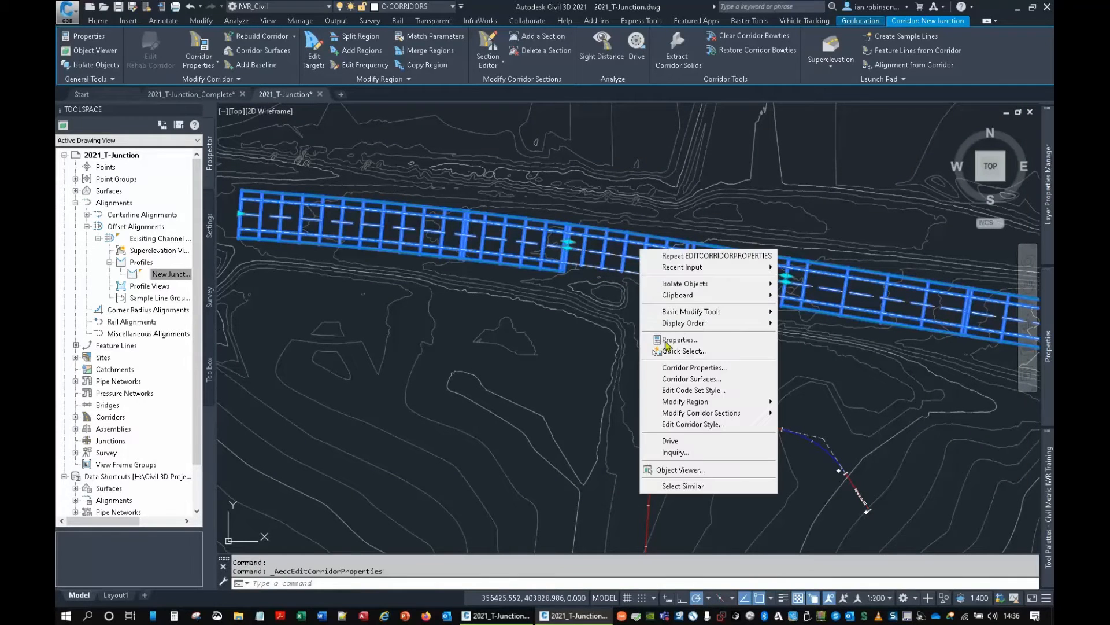
pyautogui.click(682, 470)
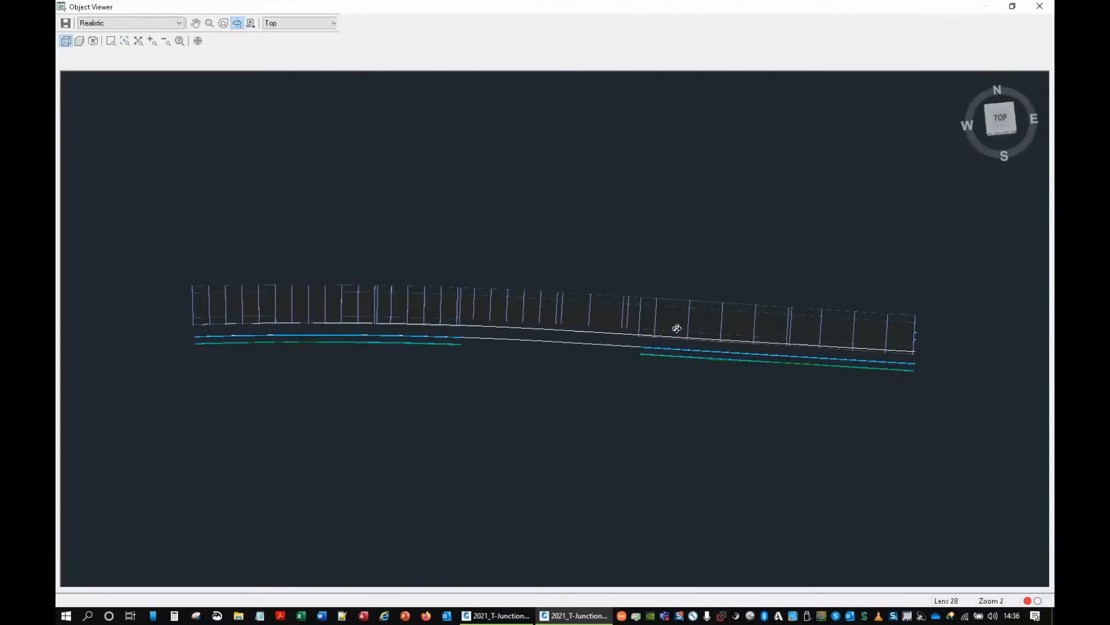
pyautogui.moveTo(674, 324); pyautogui.dragTo(651, 305)
pyautogui.scroll(5, 651, 305)
pyautogui.moveTo(595, 303); pyautogui.dragTo(619, 323, button='middle')
pyautogui.rightClick(619, 323)
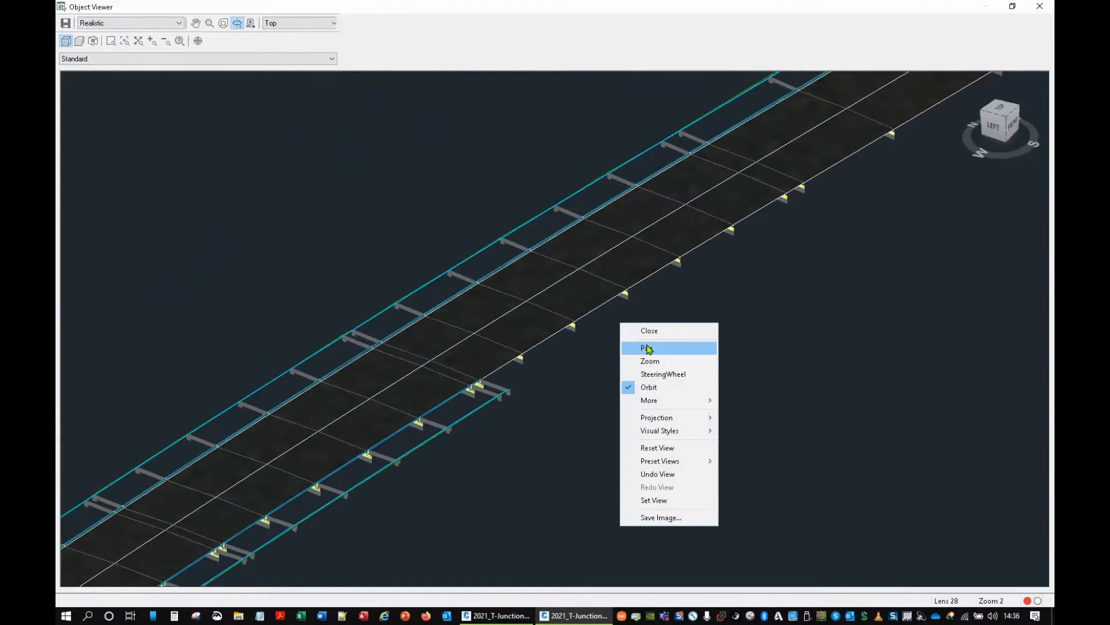
pyautogui.click(647, 330)
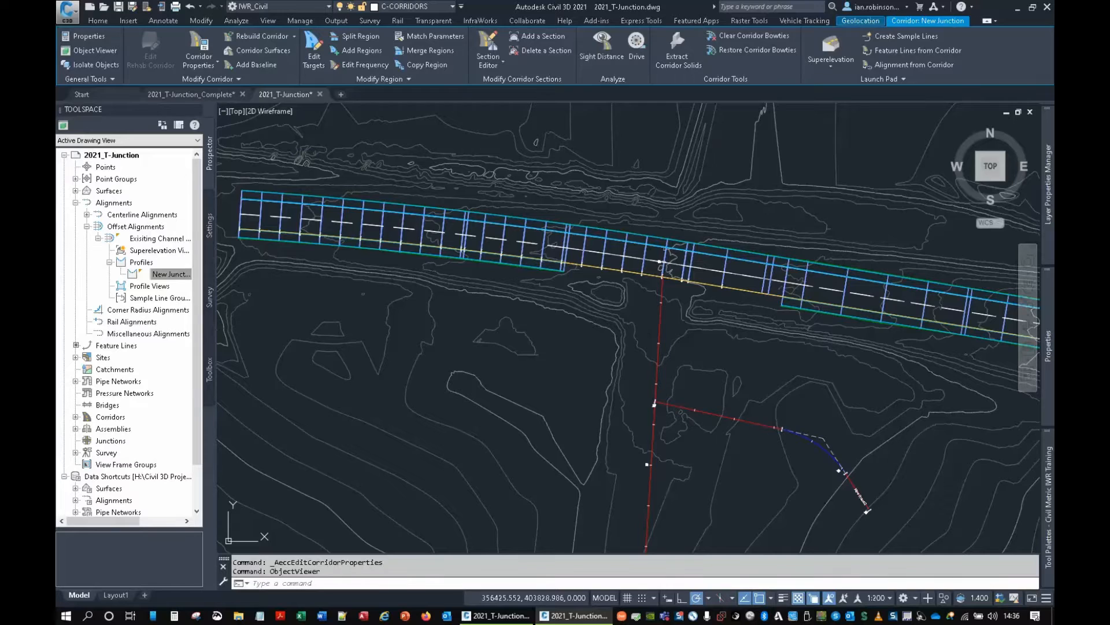
# Set up offset alignments from New Road 1 over its full length, with one 2.75 m offset on each side.
pyautogui.scroll(3, 708, 325)
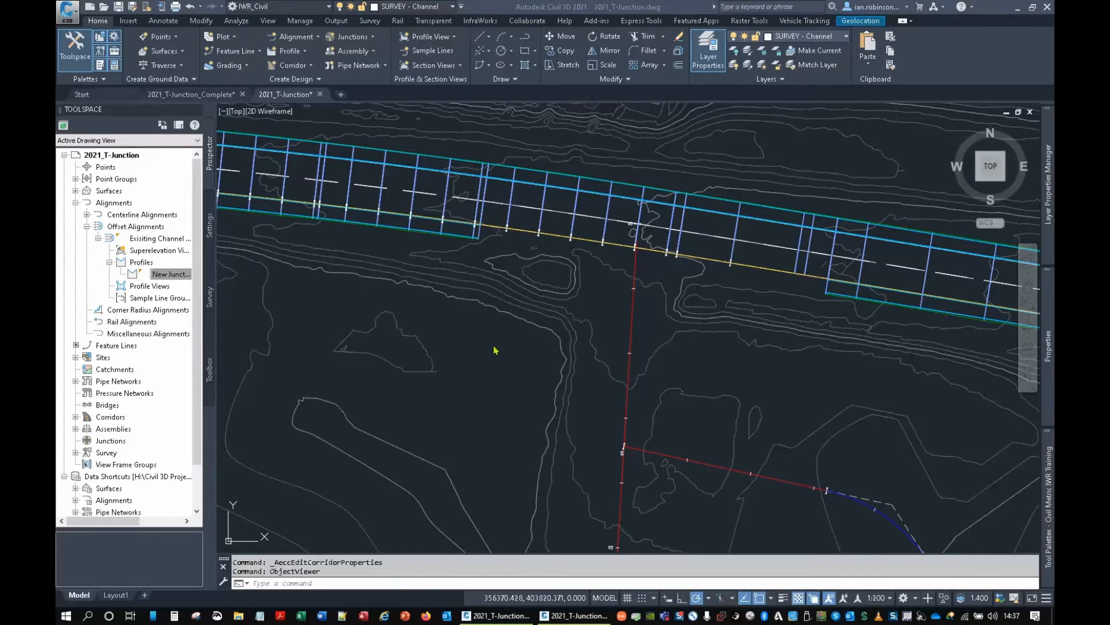
pyautogui.click(632, 309)
pyautogui.moveTo(633, 308)
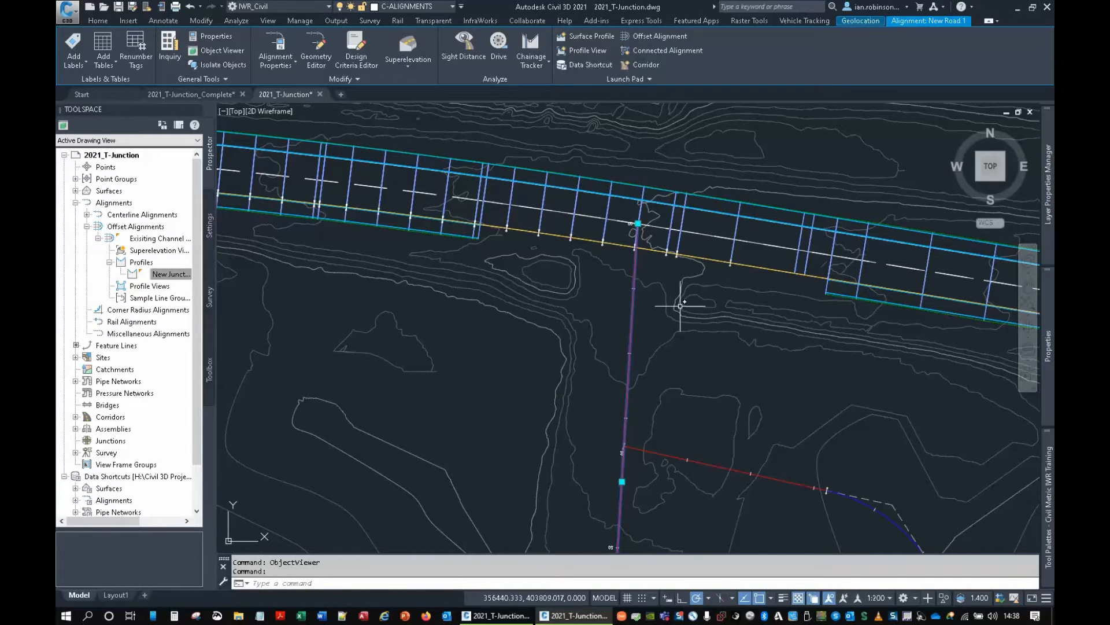
pyautogui.scroll(5, 643, 228)
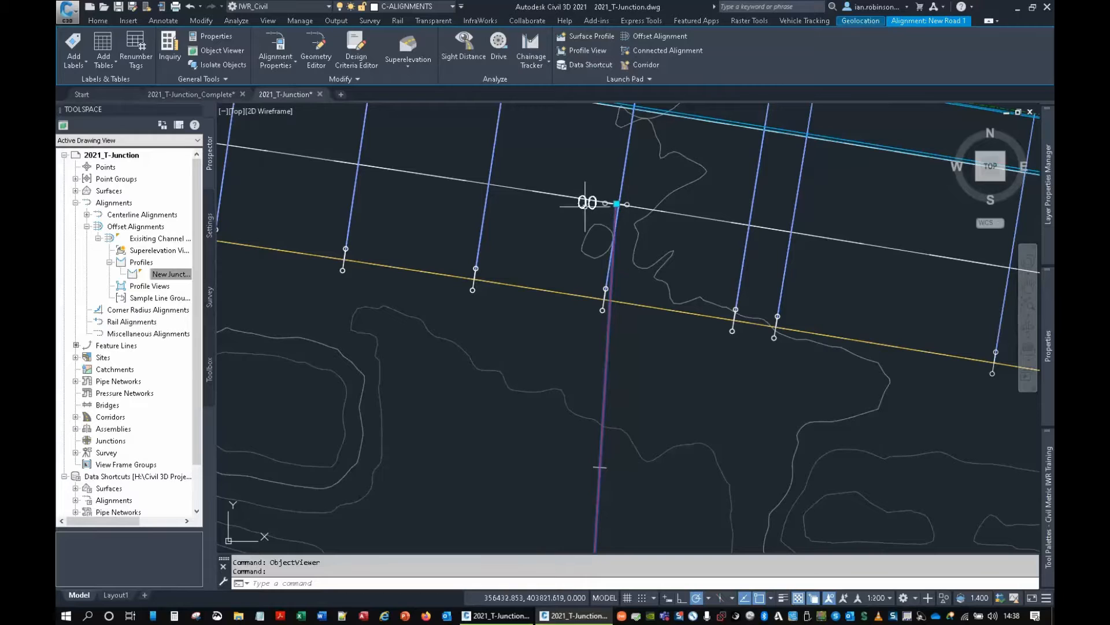
pyautogui.scroll(-5, 611, 238)
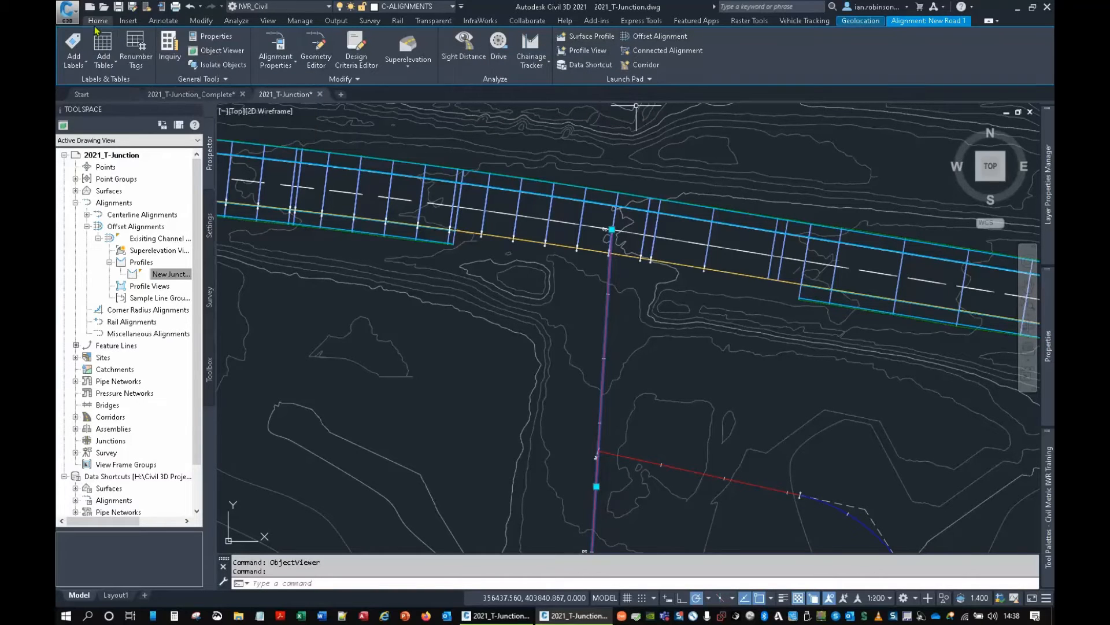
pyautogui.click(656, 37)
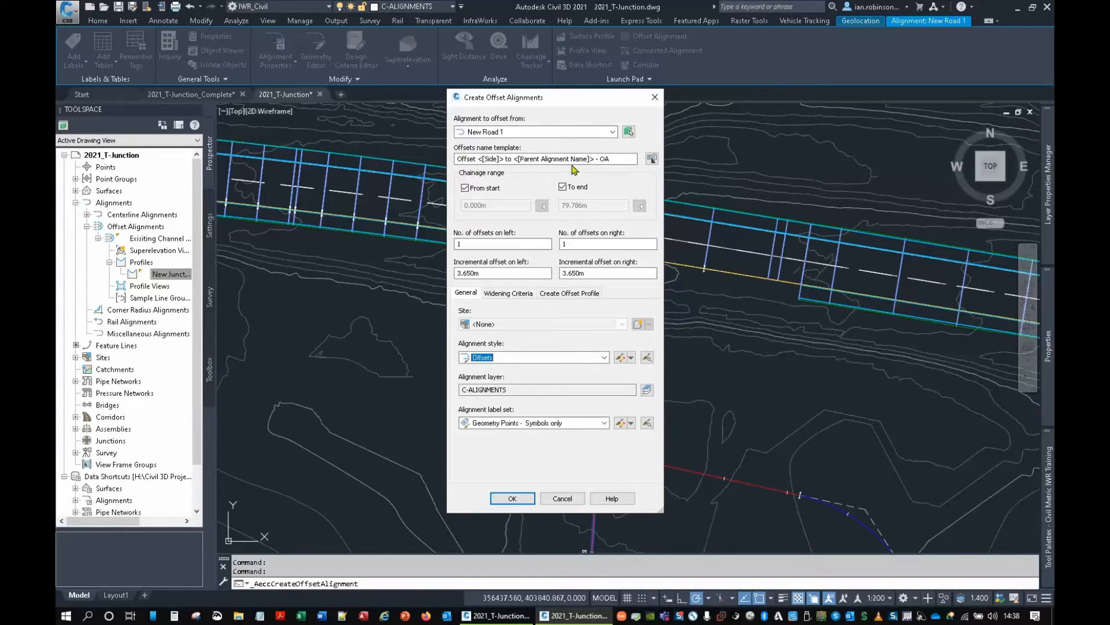
pyautogui.moveTo(487, 273); pyautogui.dragTo(449, 271)
pyautogui.write('2.')
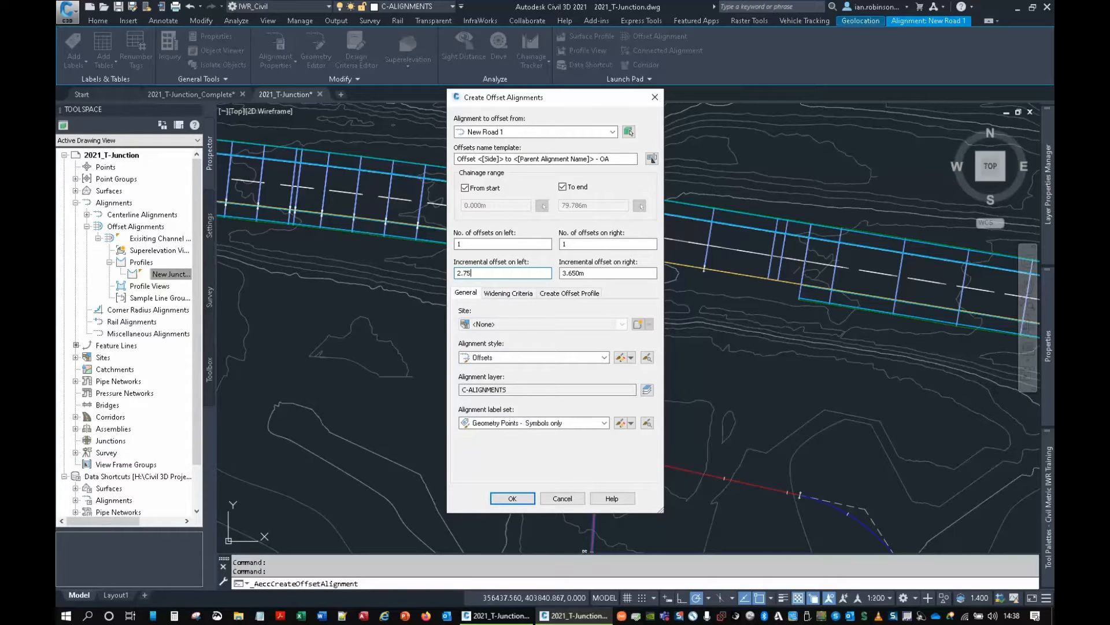
pyautogui.write('75')
pyautogui.press('Tab')
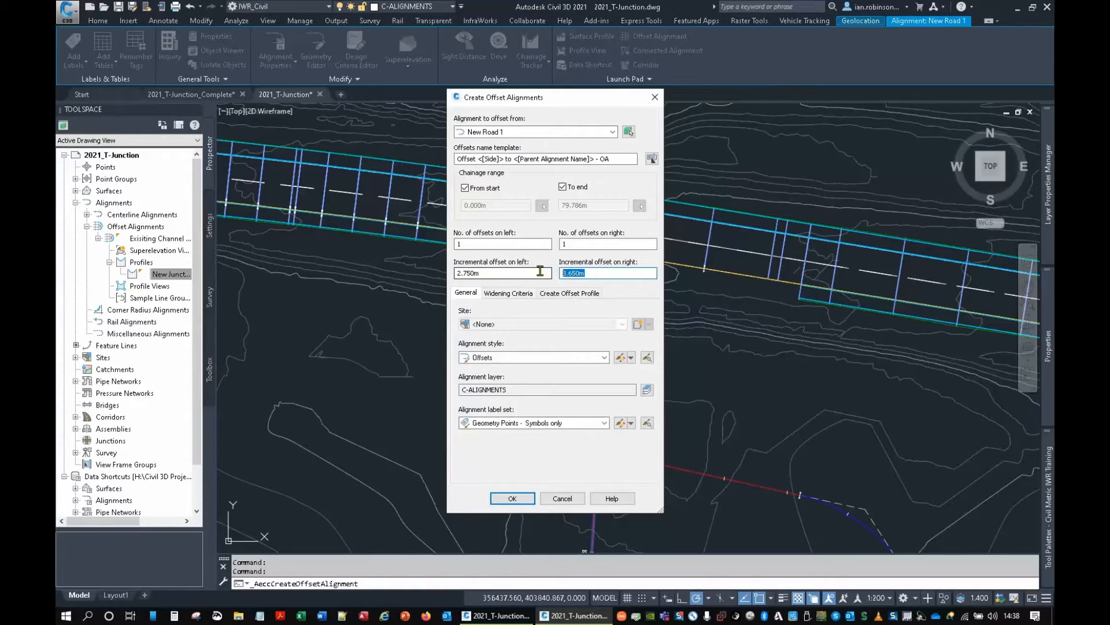
pyautogui.write('2.75')
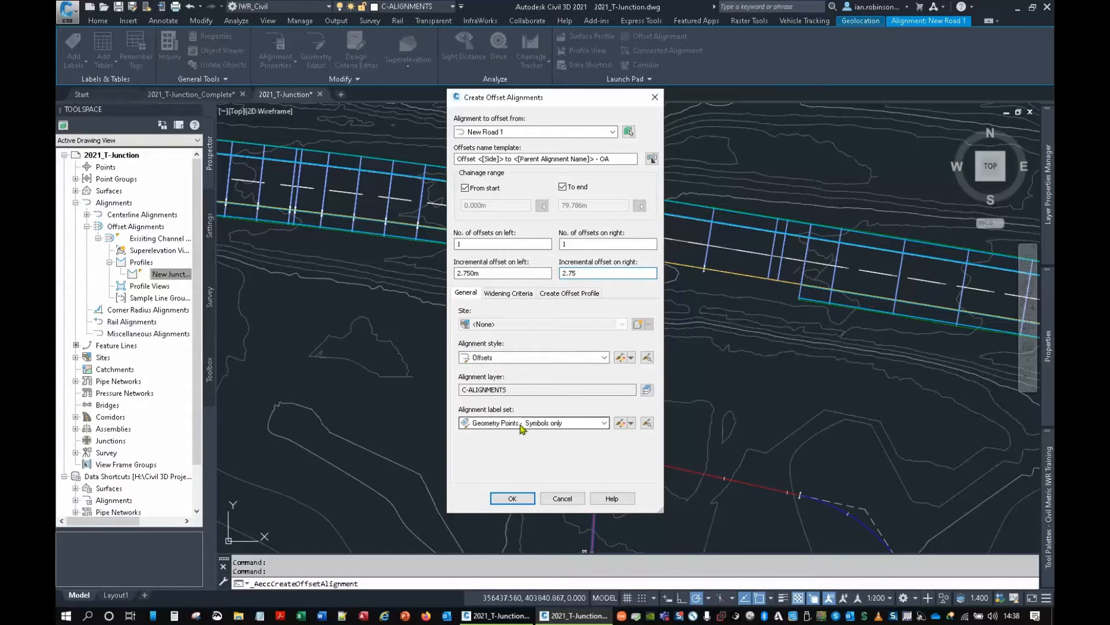
# Create both New Road 1 offset alignments, including offset profiles from parent profile New Road 1 - VP 1 at -2.5% crossfall.
pyautogui.click(556, 294)
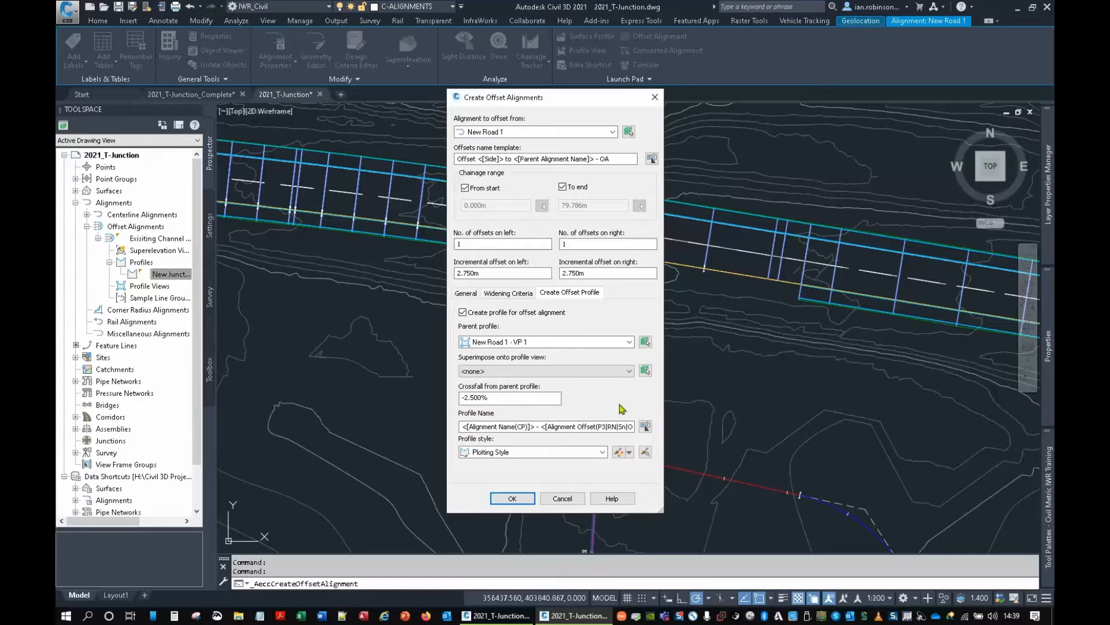
pyautogui.doubleClick(479, 249)
pyautogui.click(568, 243)
pyautogui.doubleClick(565, 243)
pyautogui.click(519, 500)
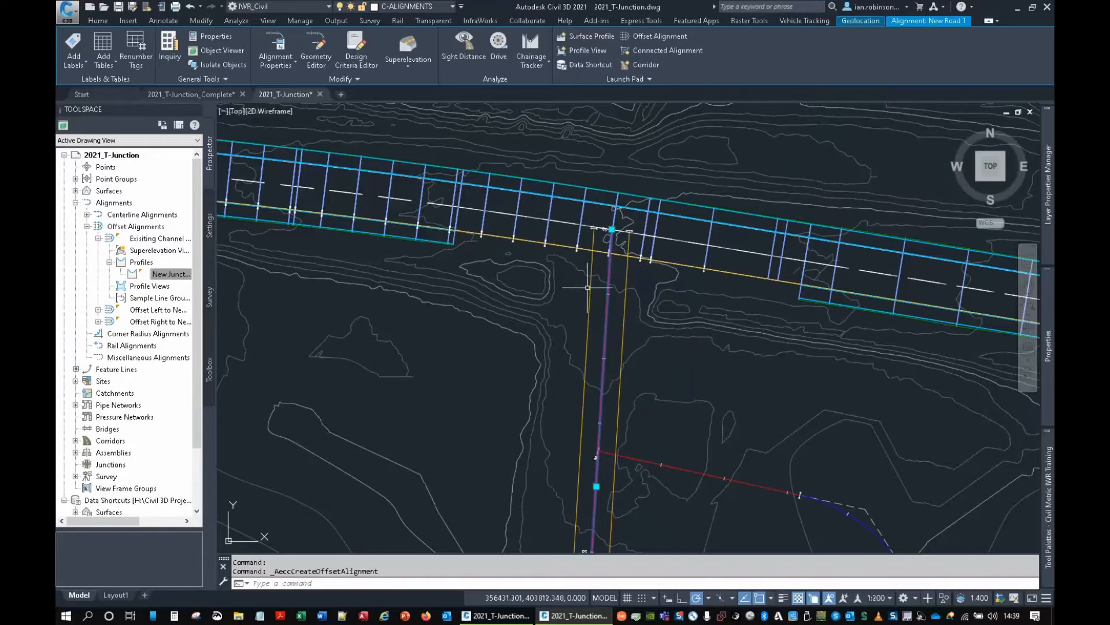
# Check the profile listed under the new left offset alignment of New Road 1.
pyautogui.scroll(2, 581, 290)
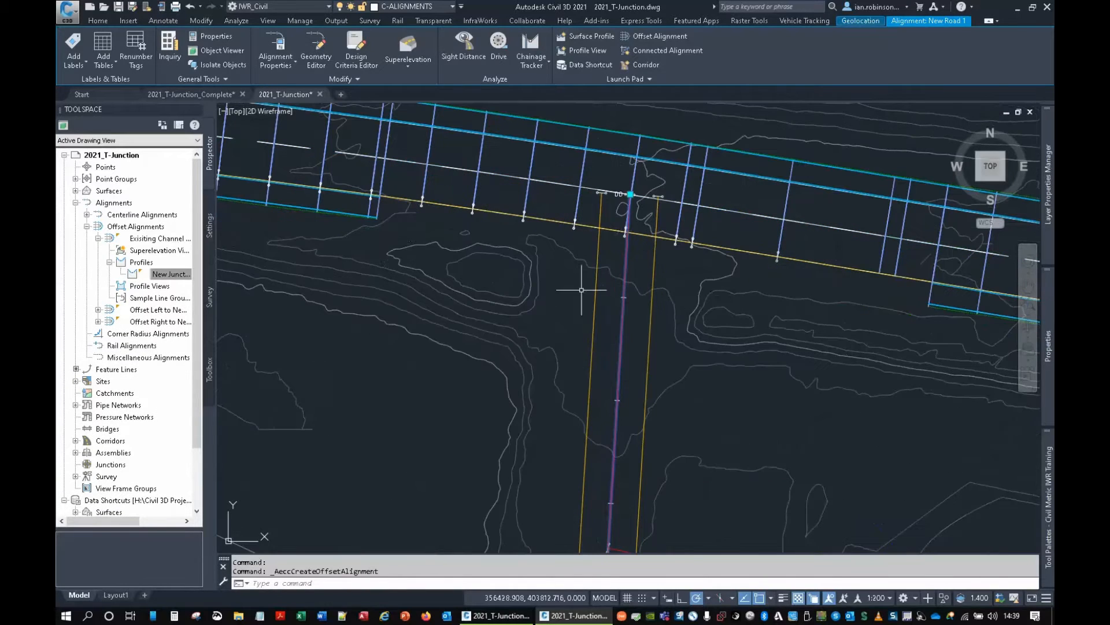
pyautogui.click(98, 239)
pyautogui.click(158, 250)
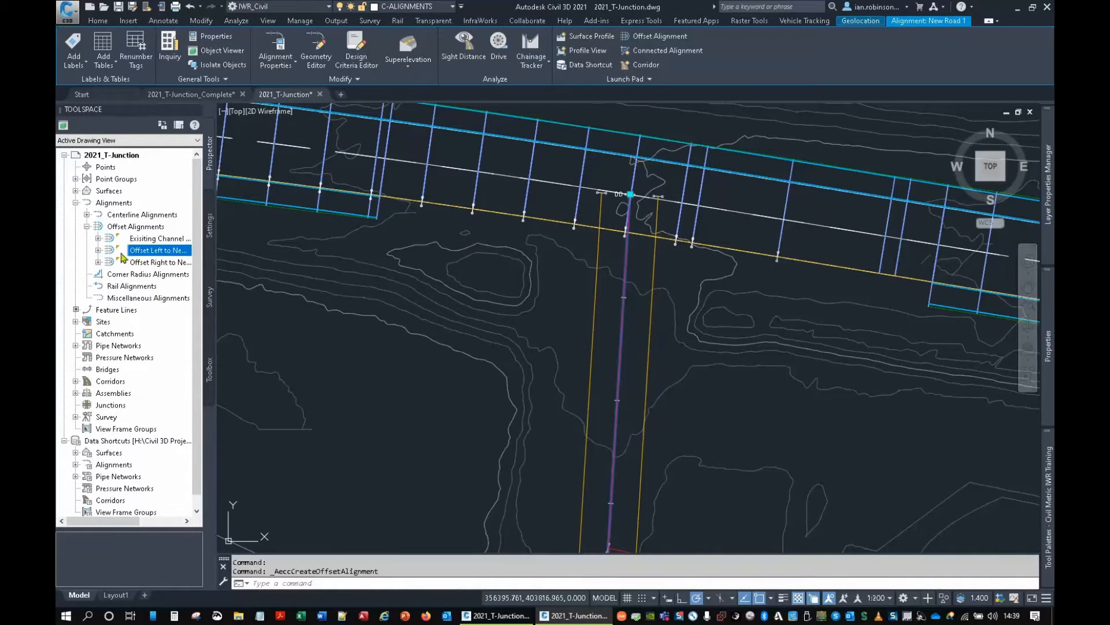
pyautogui.click(98, 251)
pyautogui.click(110, 274)
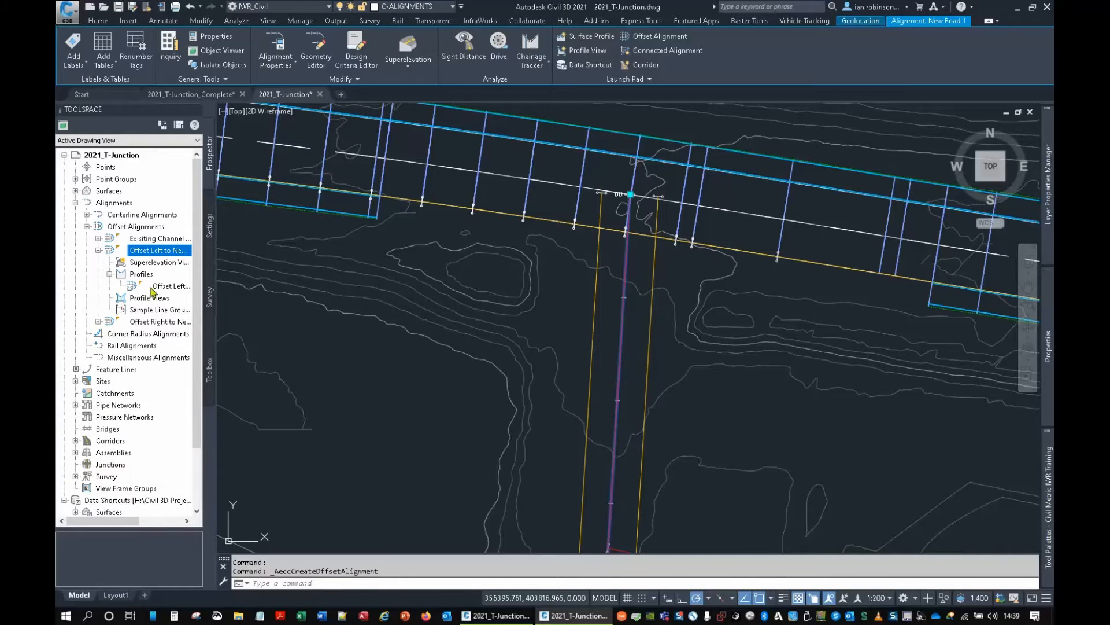
pyautogui.click(169, 286)
pyautogui.click(98, 251)
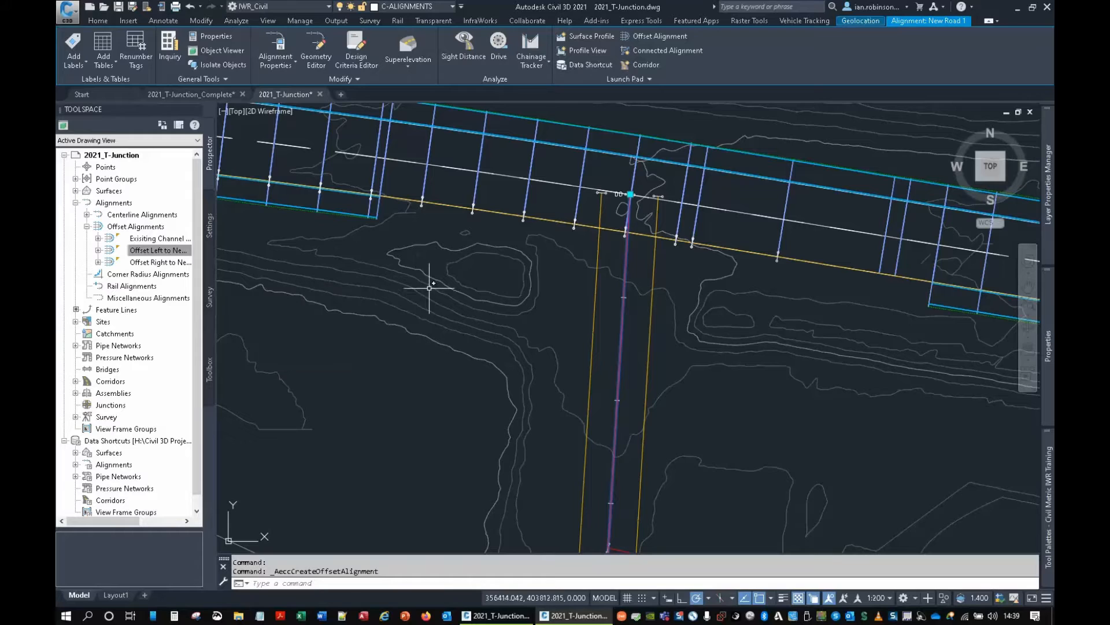
# Start a connected alignment from the New Road 1 right offset to the Existing Channel Line, placed in the junction's western corner.
pyautogui.moveTo(536, 218)
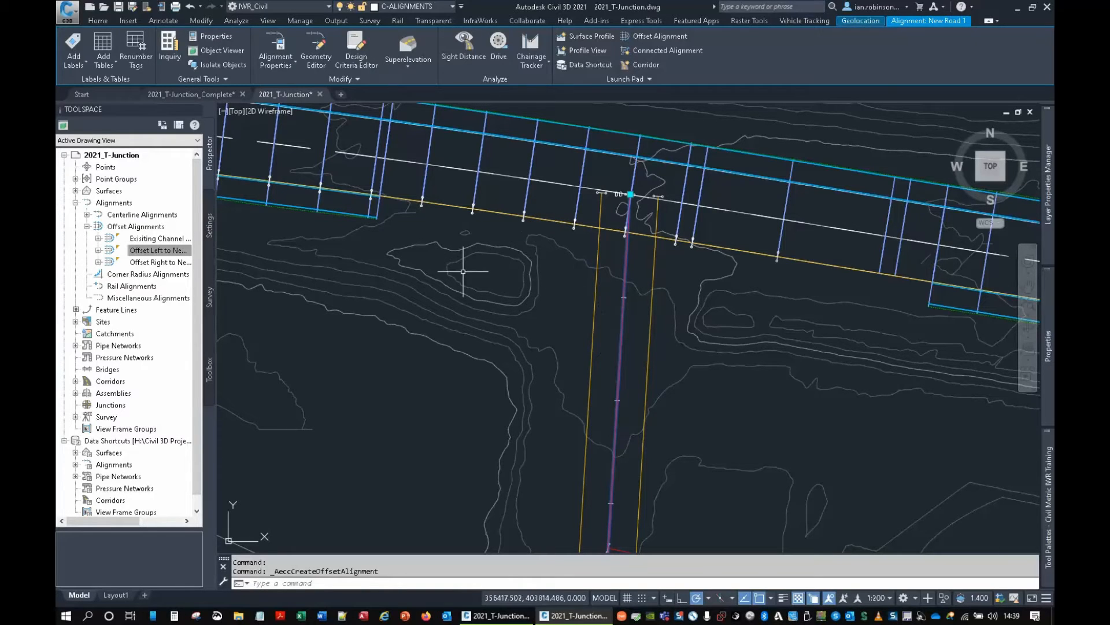
pyautogui.moveTo(464, 272)
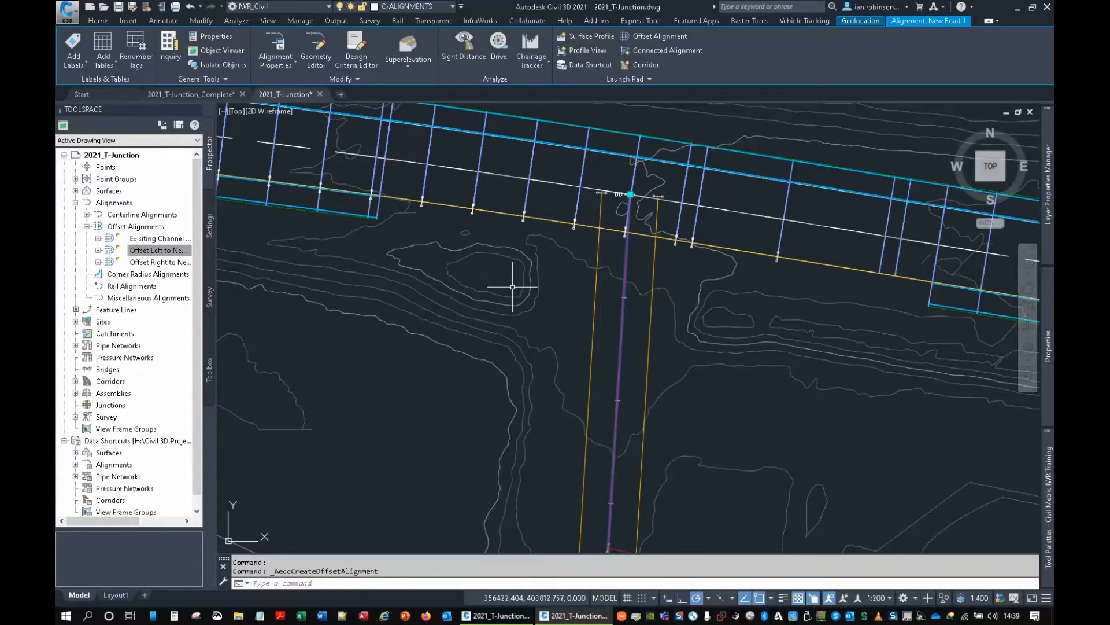
pyautogui.moveTo(513, 286)
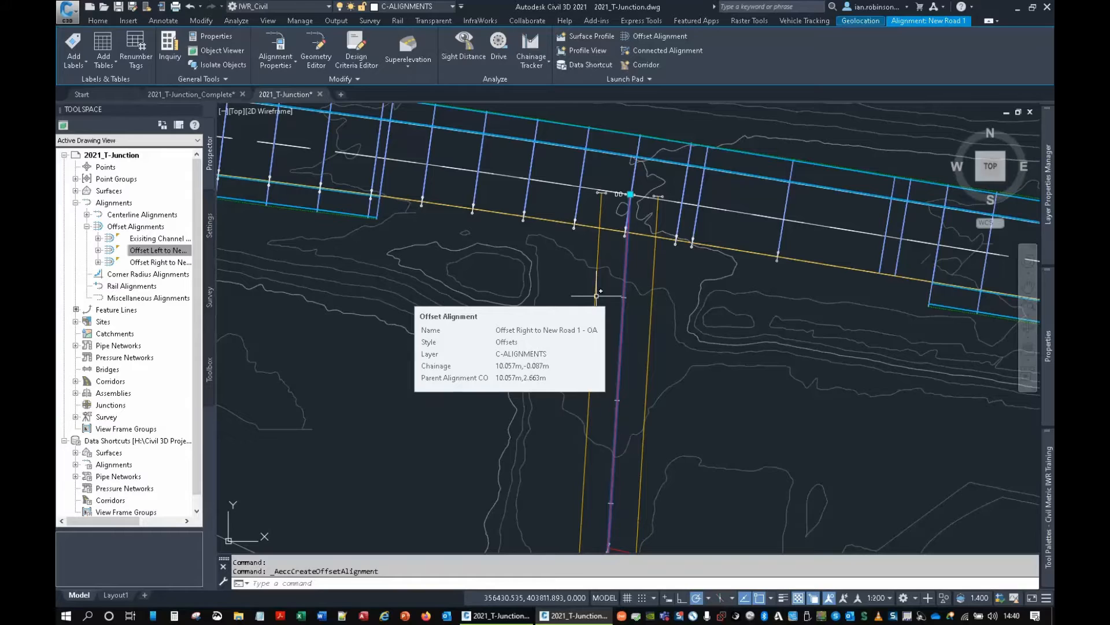
pyautogui.click(596, 295)
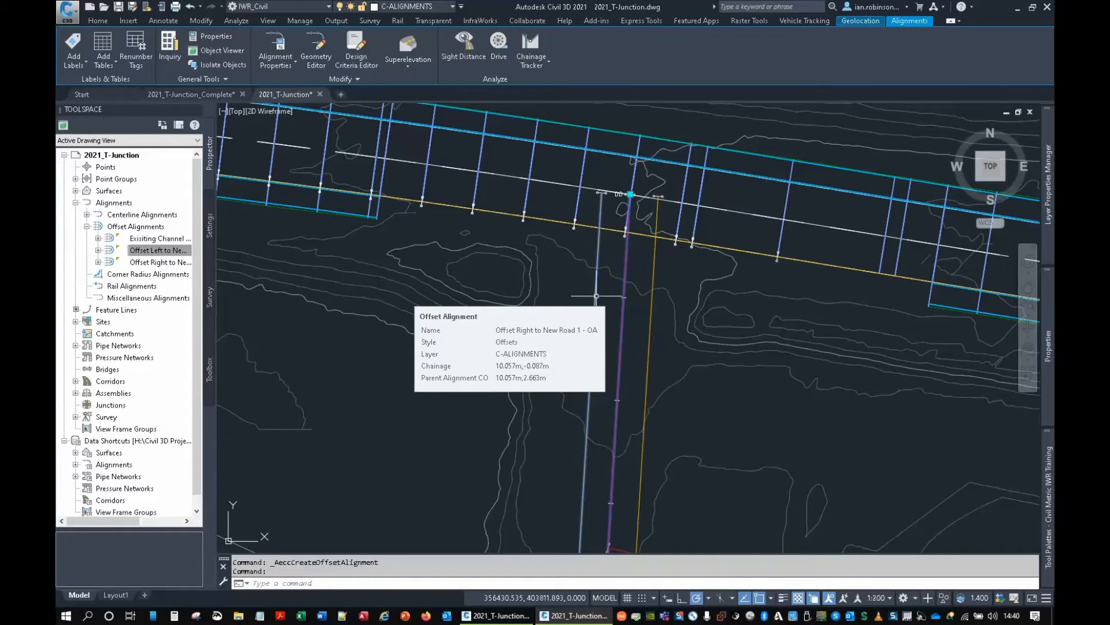
pyautogui.press('Escape')
pyautogui.press('Escape')
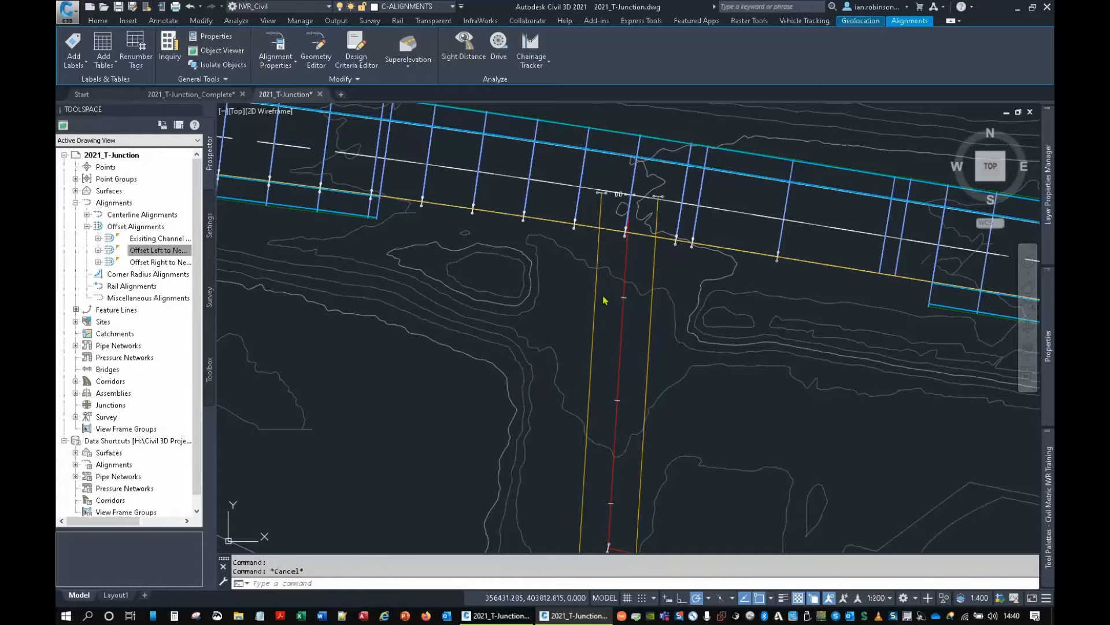
pyautogui.click(597, 298)
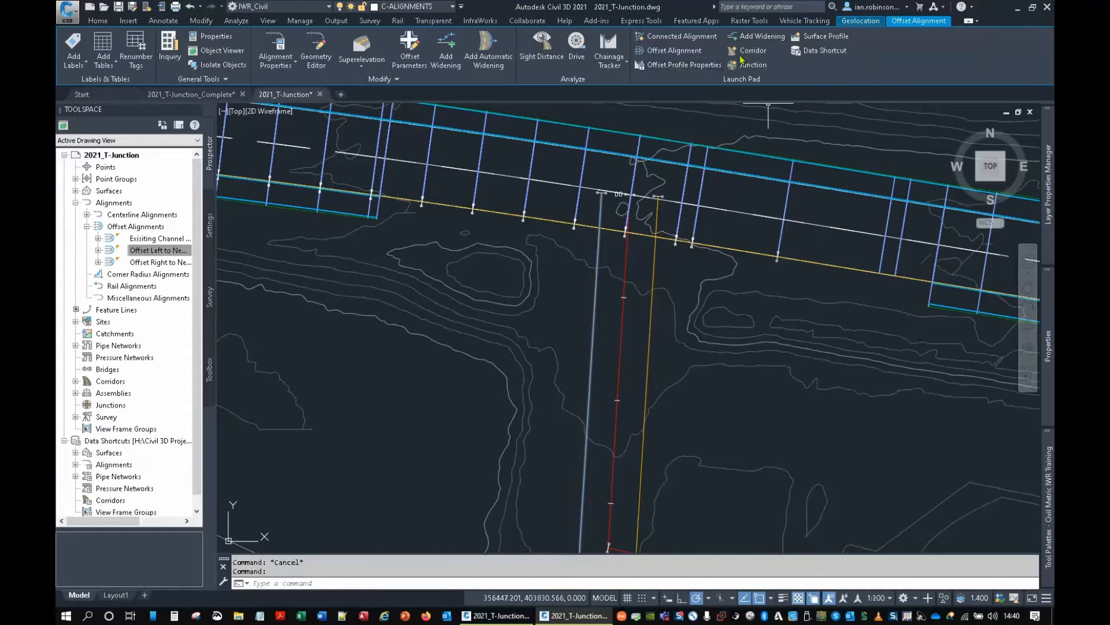
pyautogui.click(653, 36)
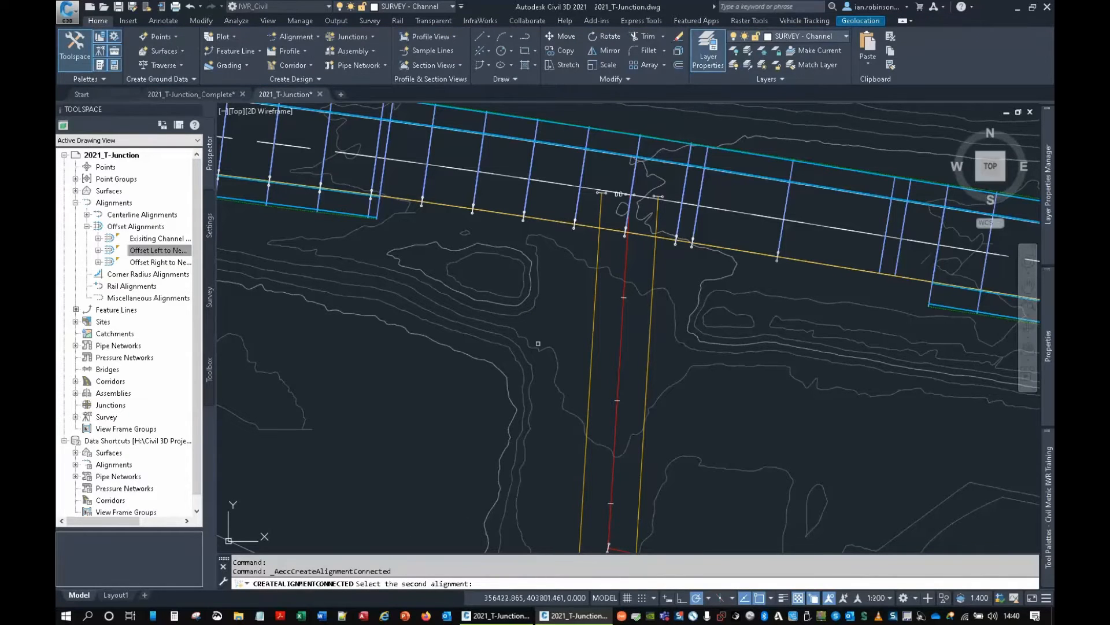
pyautogui.click(546, 220)
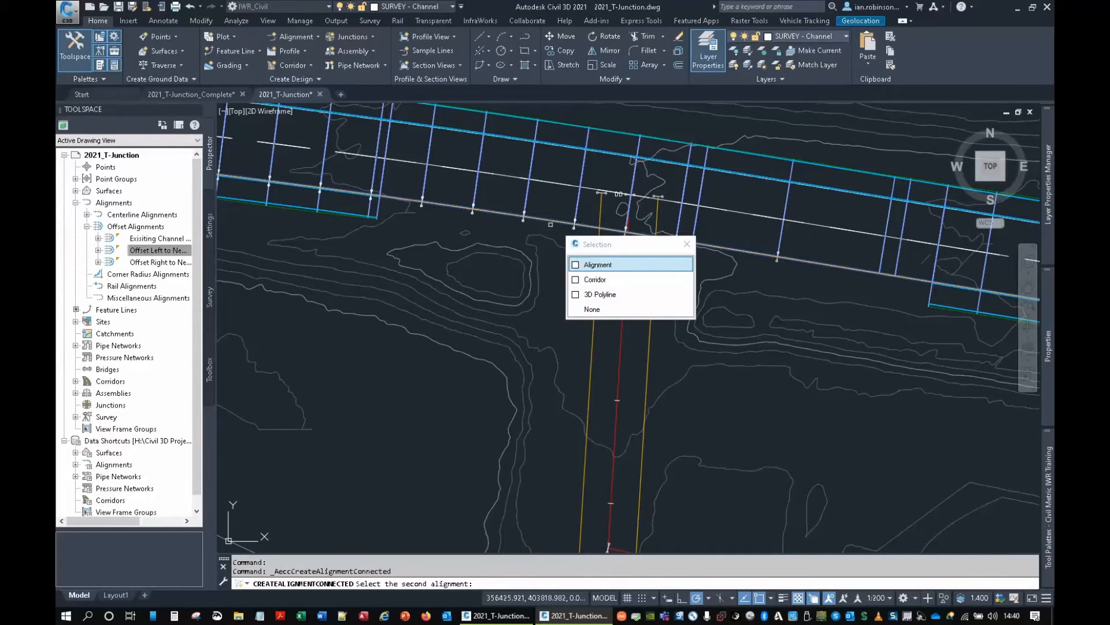
pyautogui.click(602, 265)
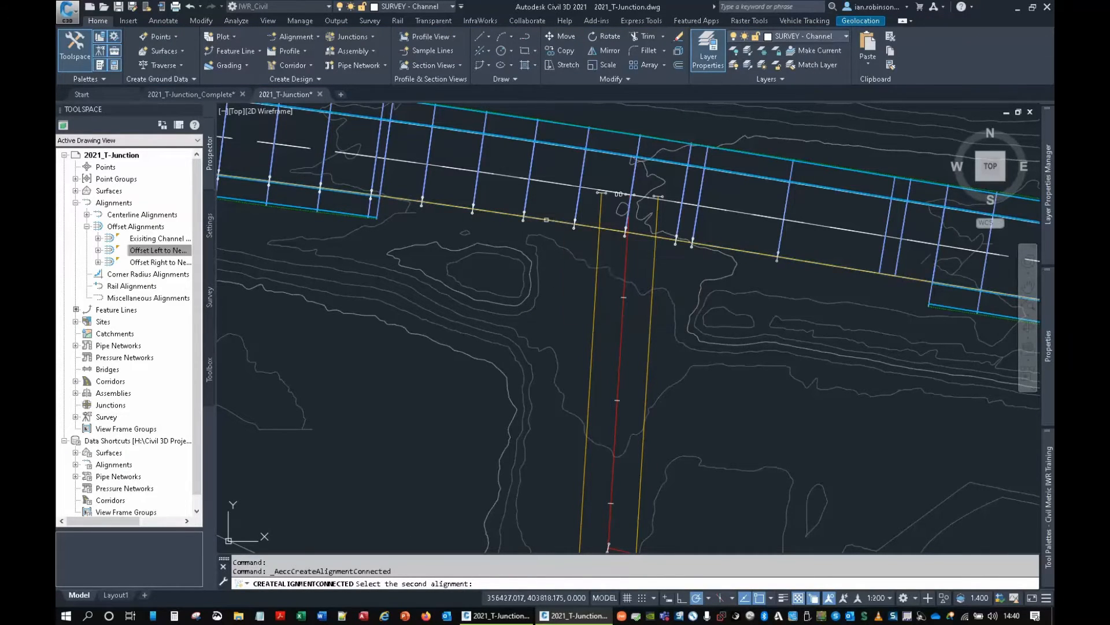
pyautogui.click(524, 283)
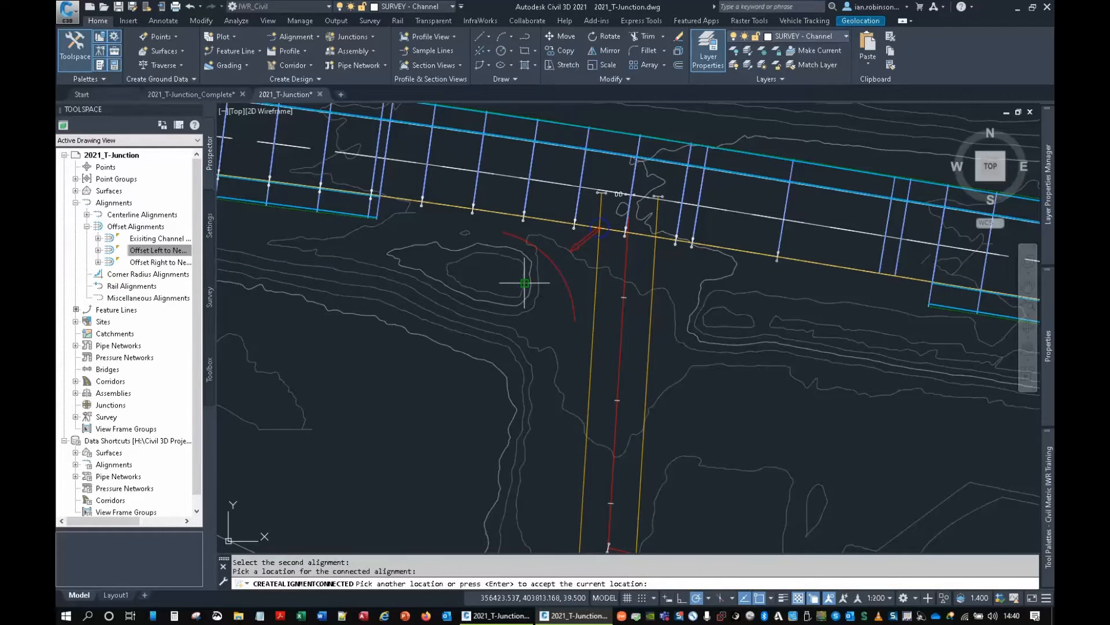
pyautogui.press('Return')
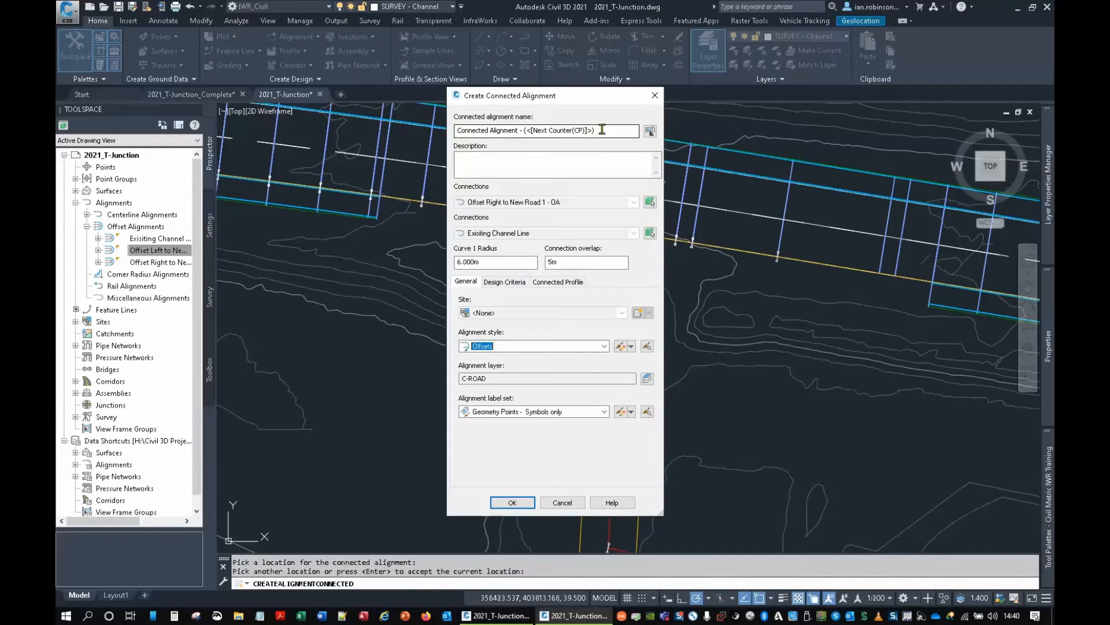
# Name the connected alignment KR RIGHT, set its curve radius to 10 m, and create it.
pyautogui.moveTo(636, 130); pyautogui.dragTo(448, 131)
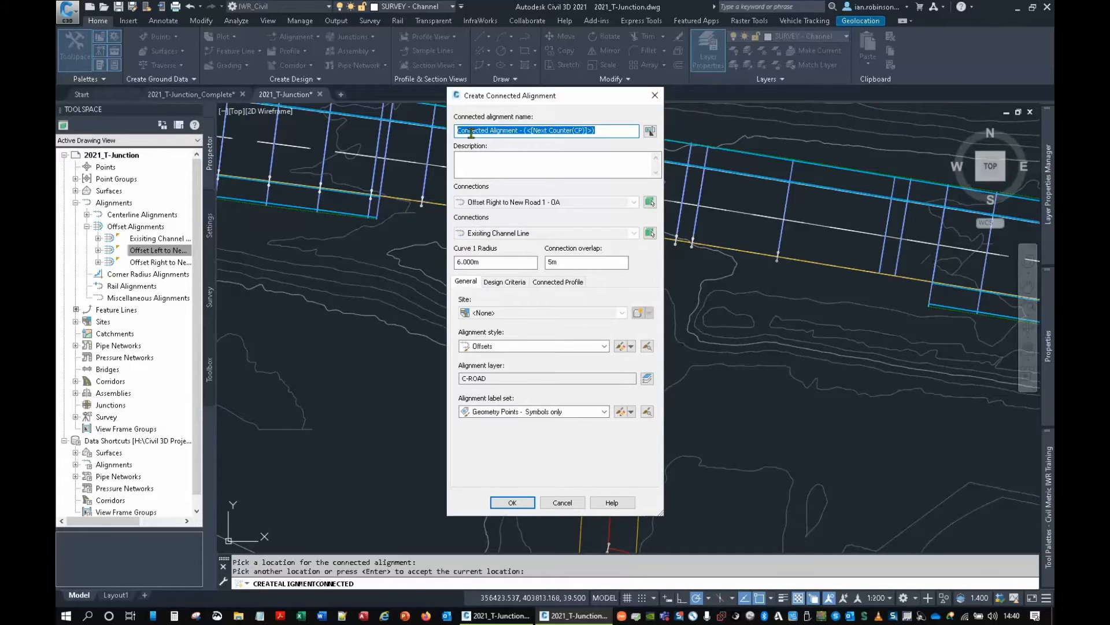
pyautogui.write('KR RIGHT')
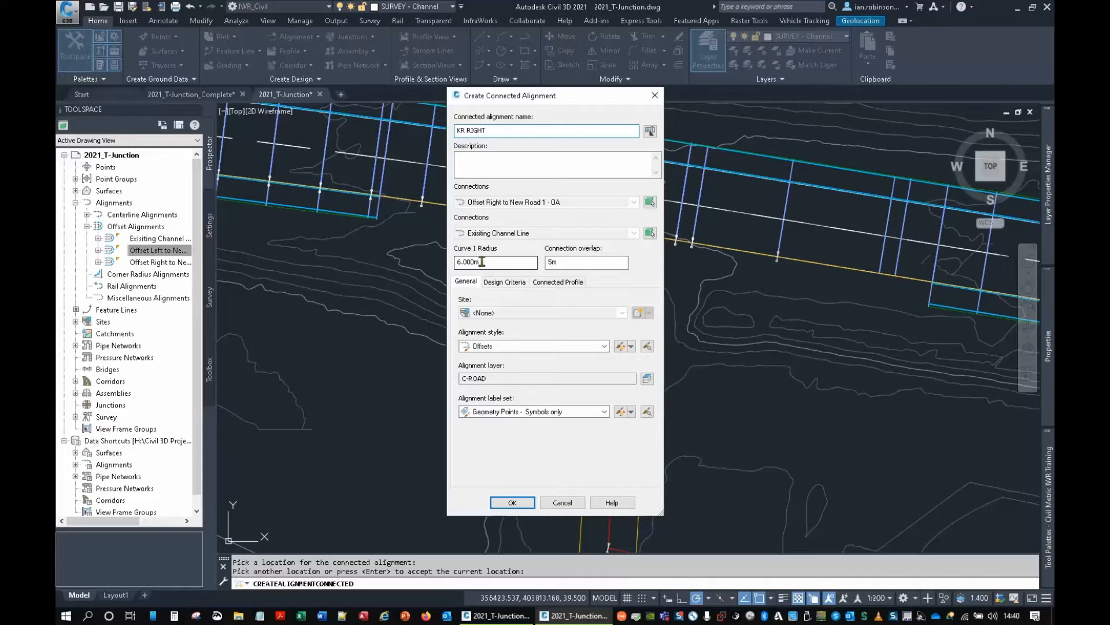
pyautogui.moveTo(485, 264); pyautogui.dragTo(445, 264)
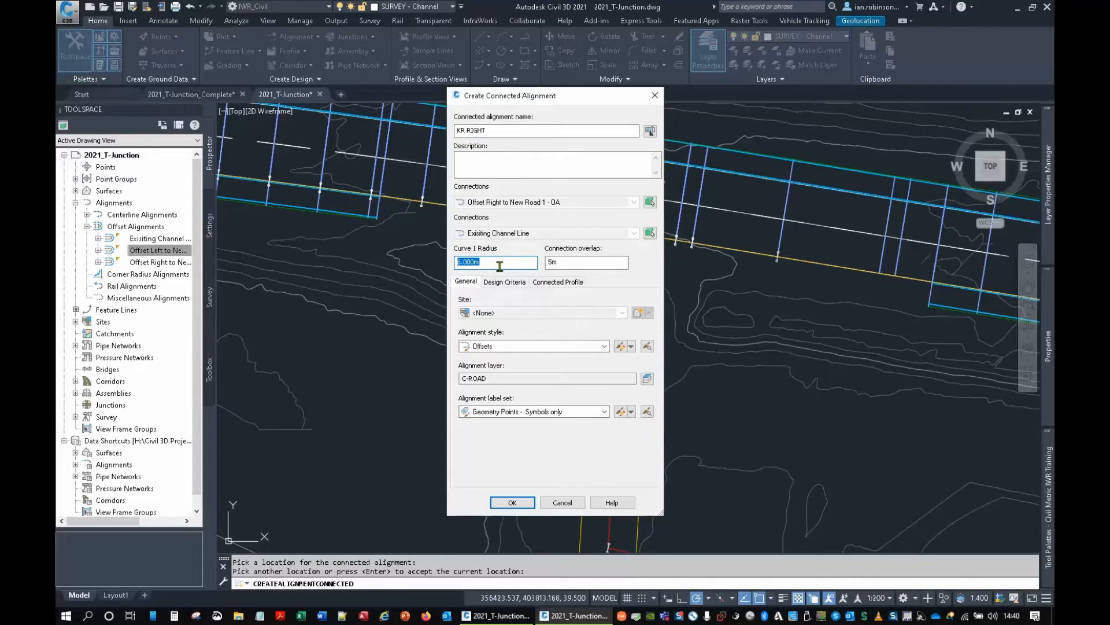
pyautogui.write('10')
pyautogui.click(576, 264)
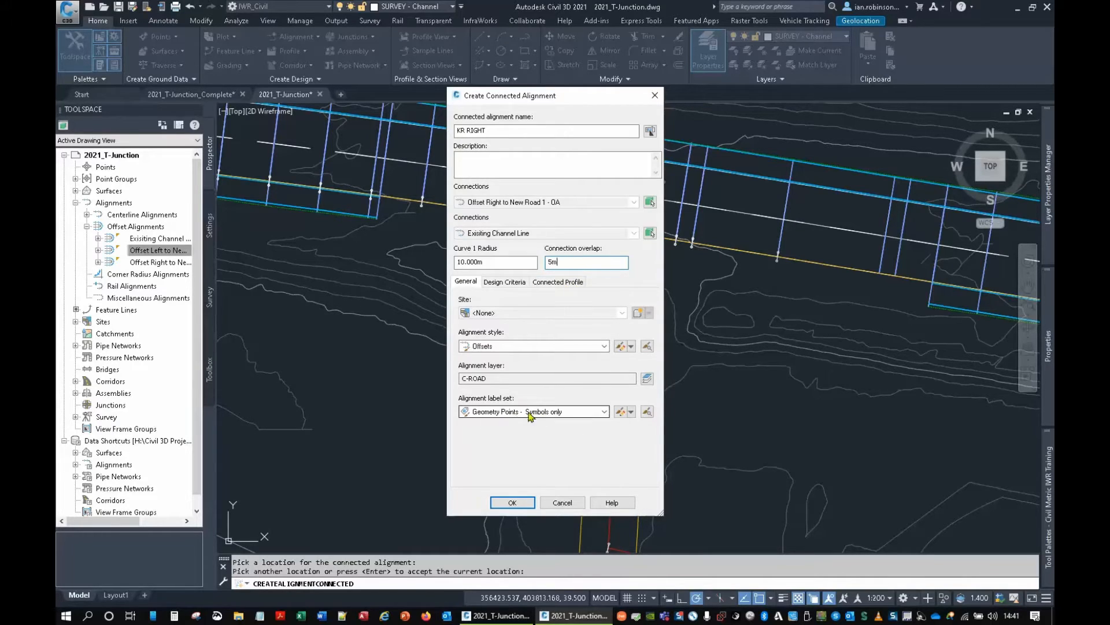
pyautogui.click(513, 502)
pyautogui.press('Return')
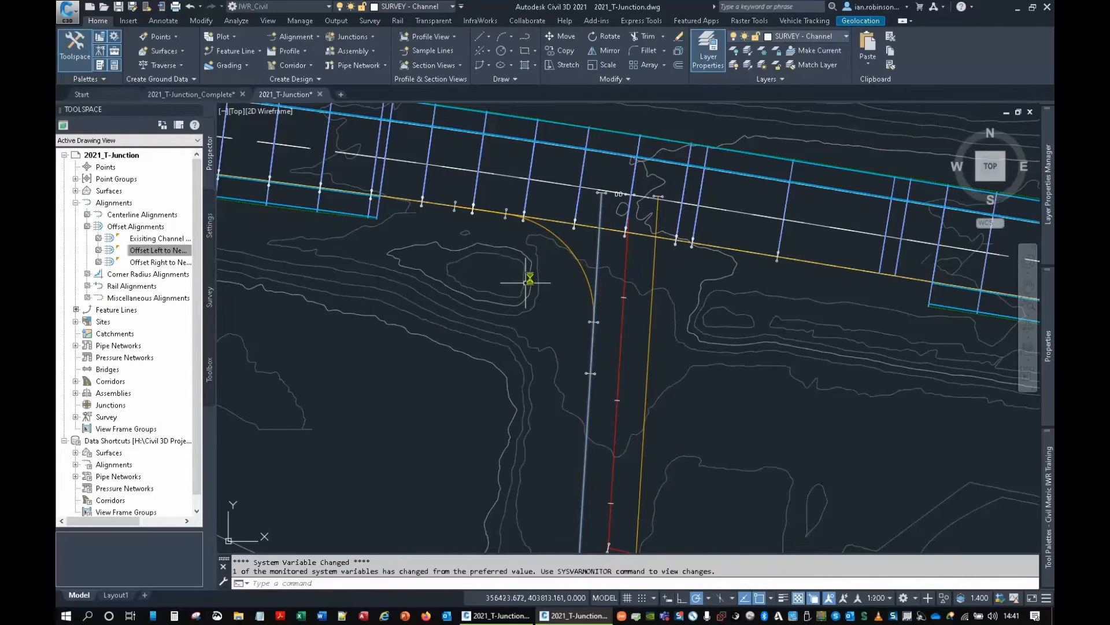
# Check the profile listed under the KR RIGHT corner radius alignment and clear the drawing selection.
pyautogui.click(87, 274)
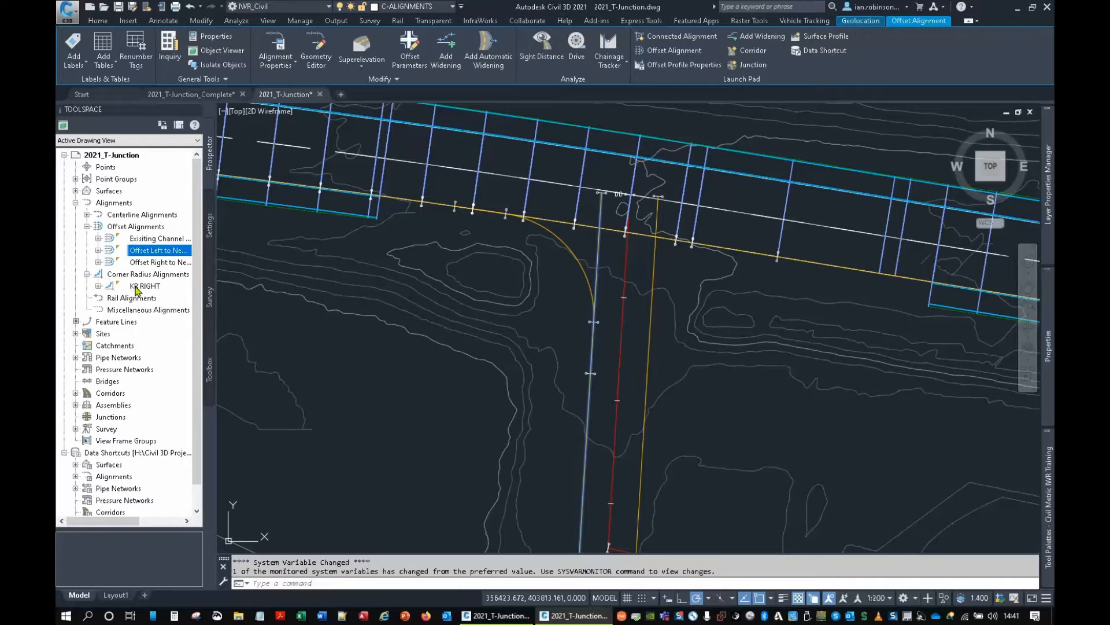
pyautogui.click(98, 285)
pyautogui.click(110, 310)
pyautogui.click(161, 322)
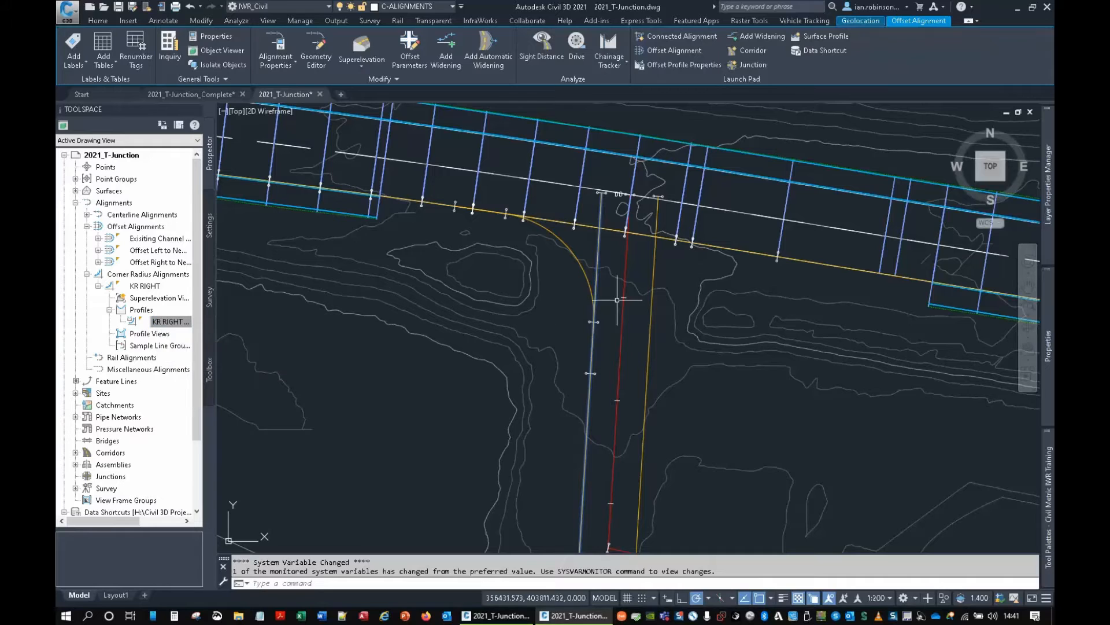
pyautogui.press('Escape')
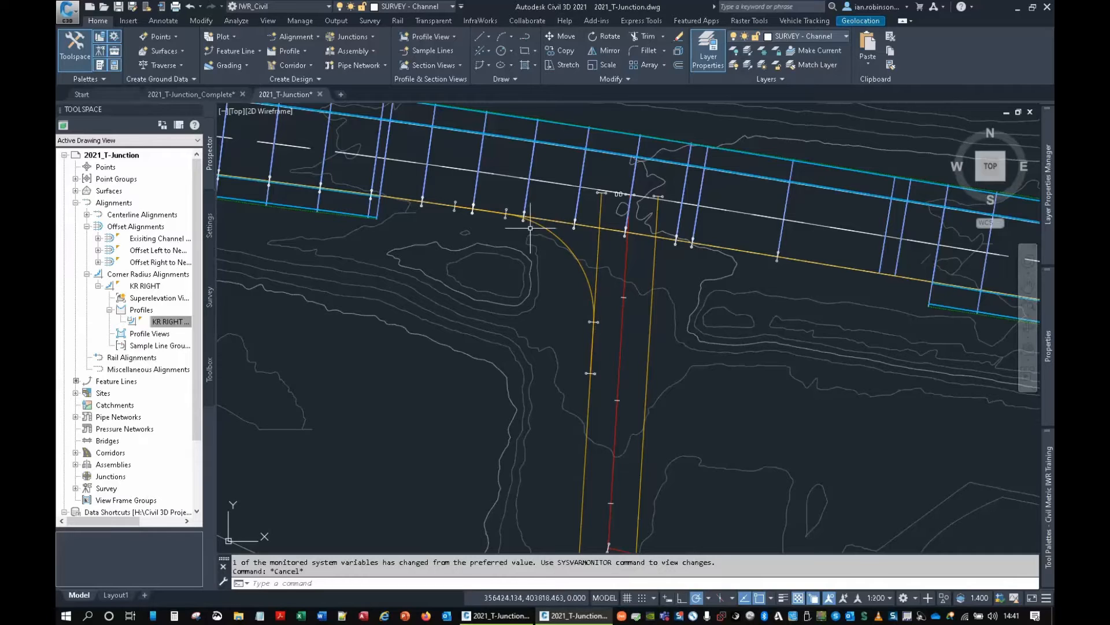
pyautogui.click(574, 248)
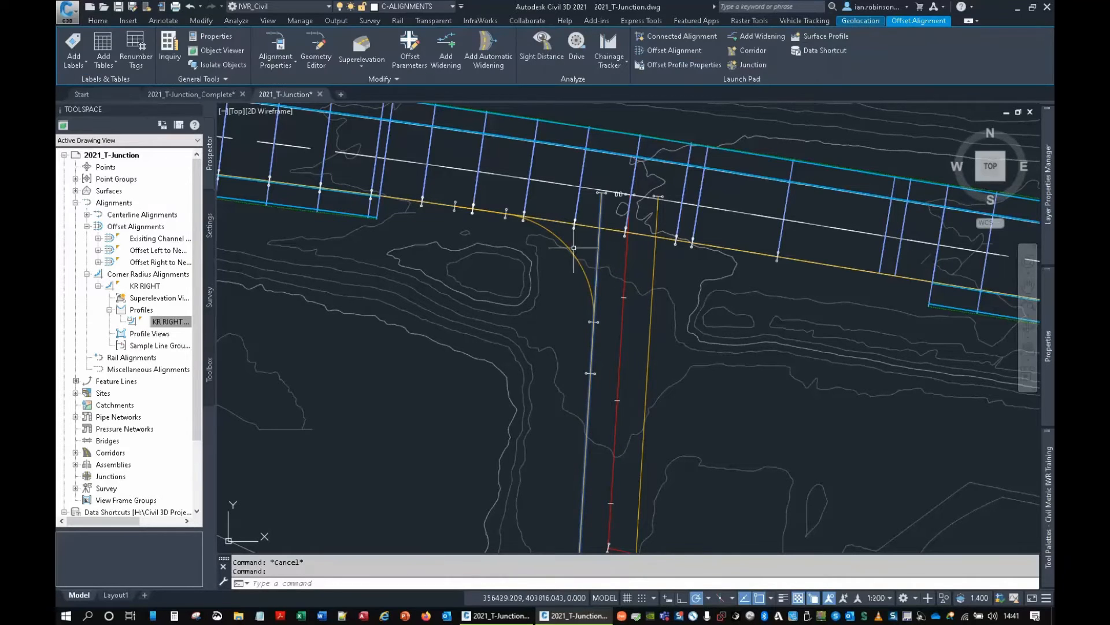
pyautogui.click(552, 223)
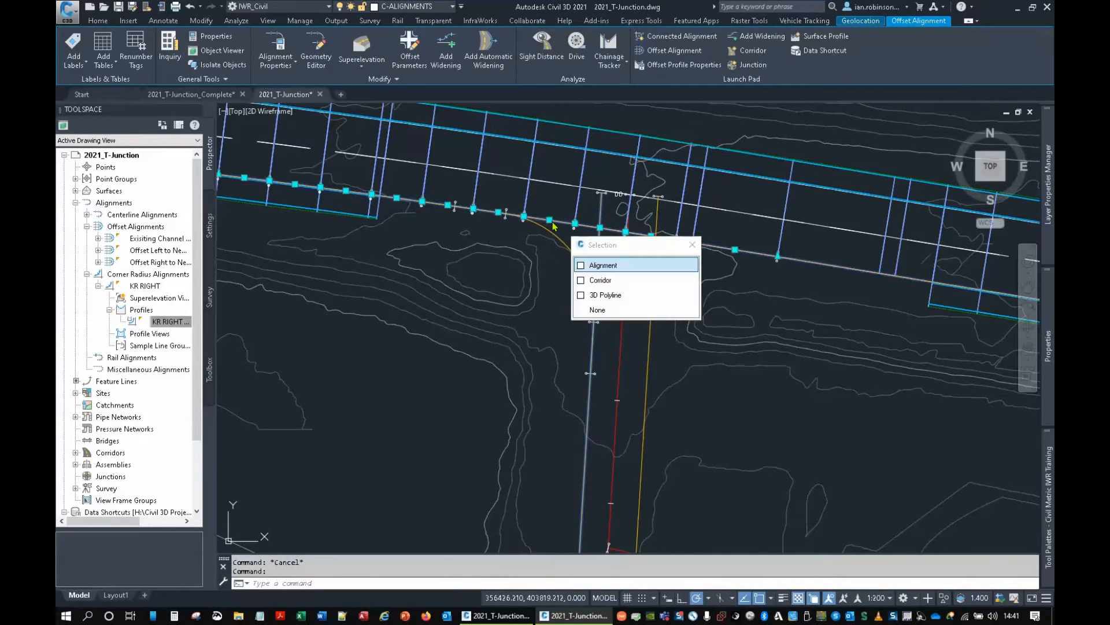
pyautogui.press('Escape')
pyautogui.press('Escape')
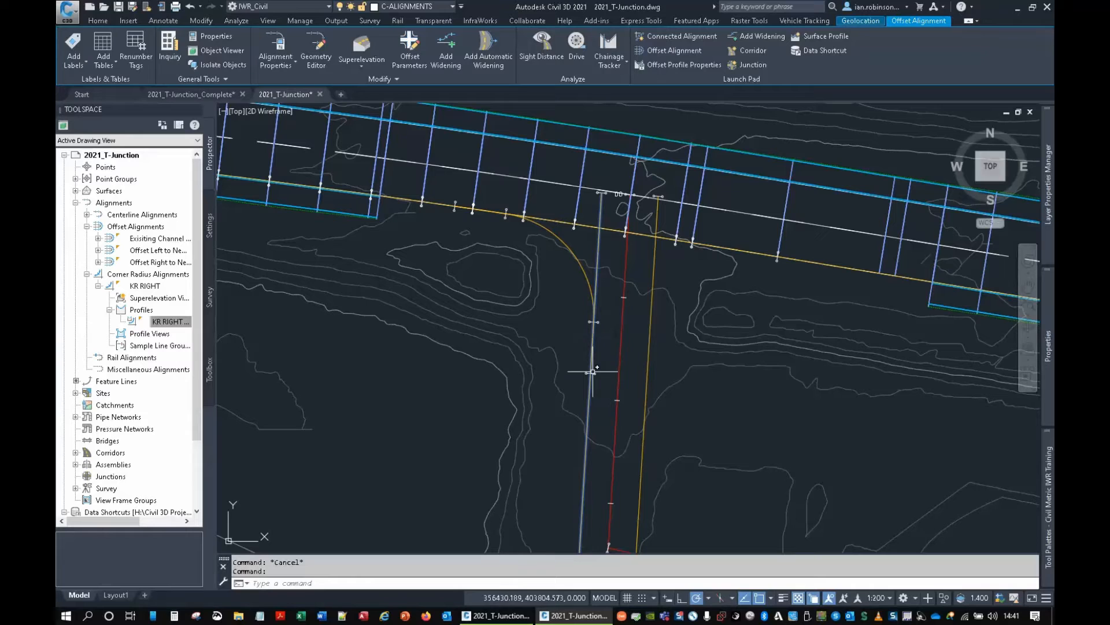
pyautogui.moveTo(592, 369)
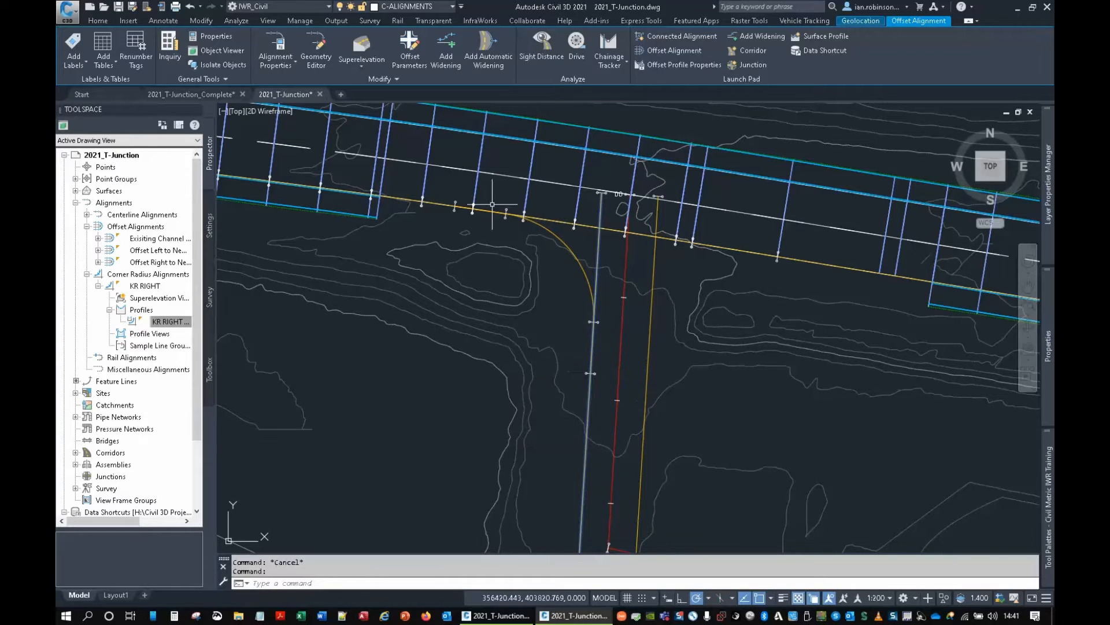
pyautogui.moveTo(492, 204)
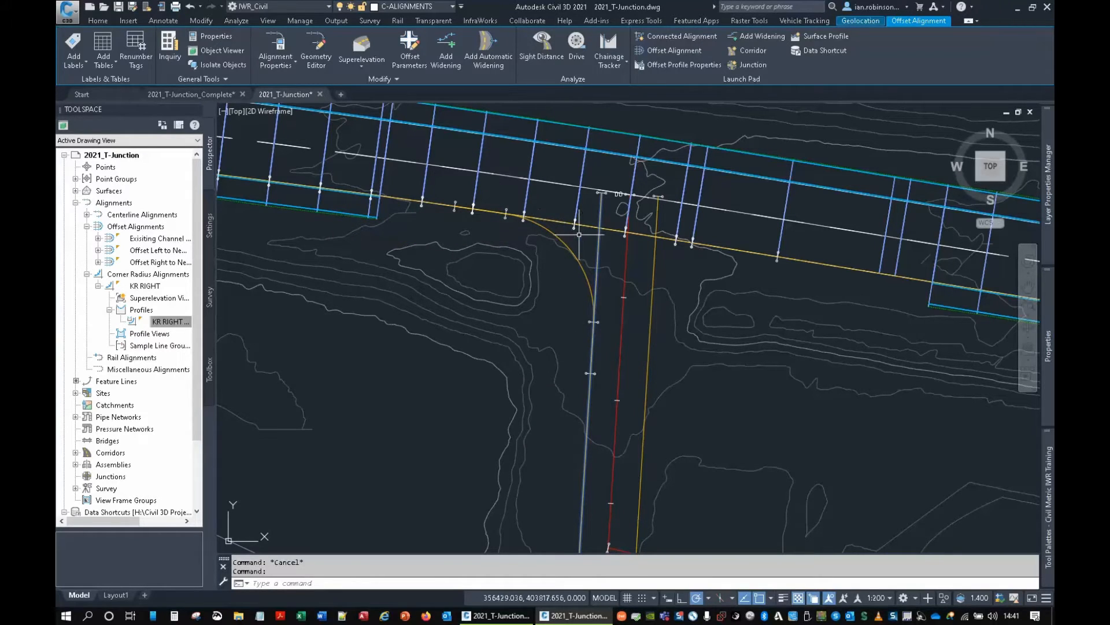
pyautogui.press('Escape')
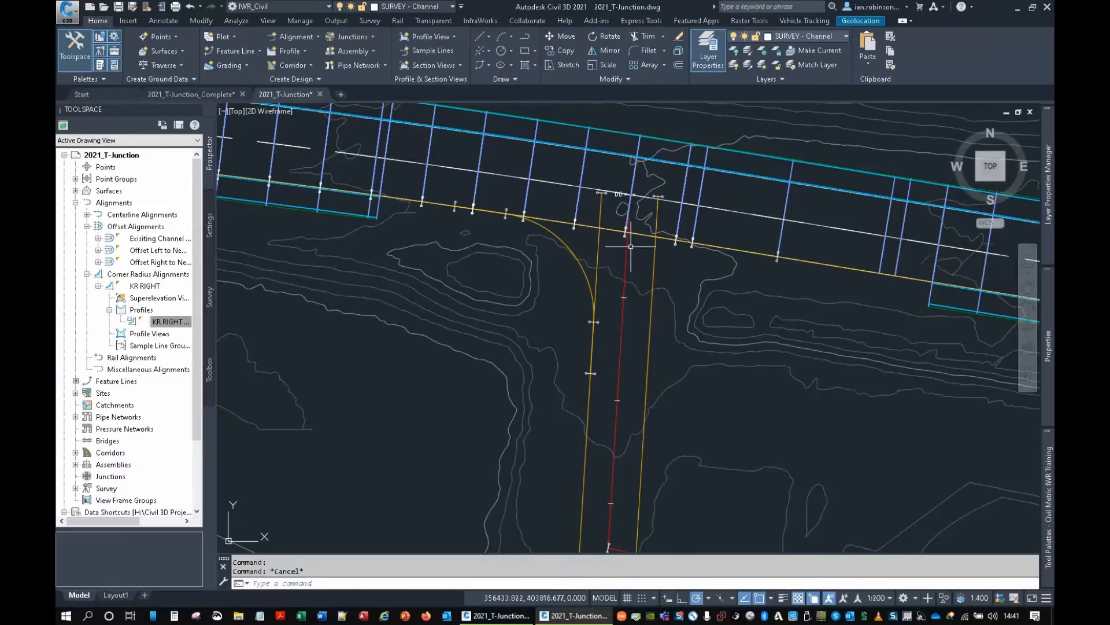
# Start a connected alignment from the Existing Channel Line to the New Road 1 left offset, placed in the junction's eastern corner.
pyautogui.click(743, 251)
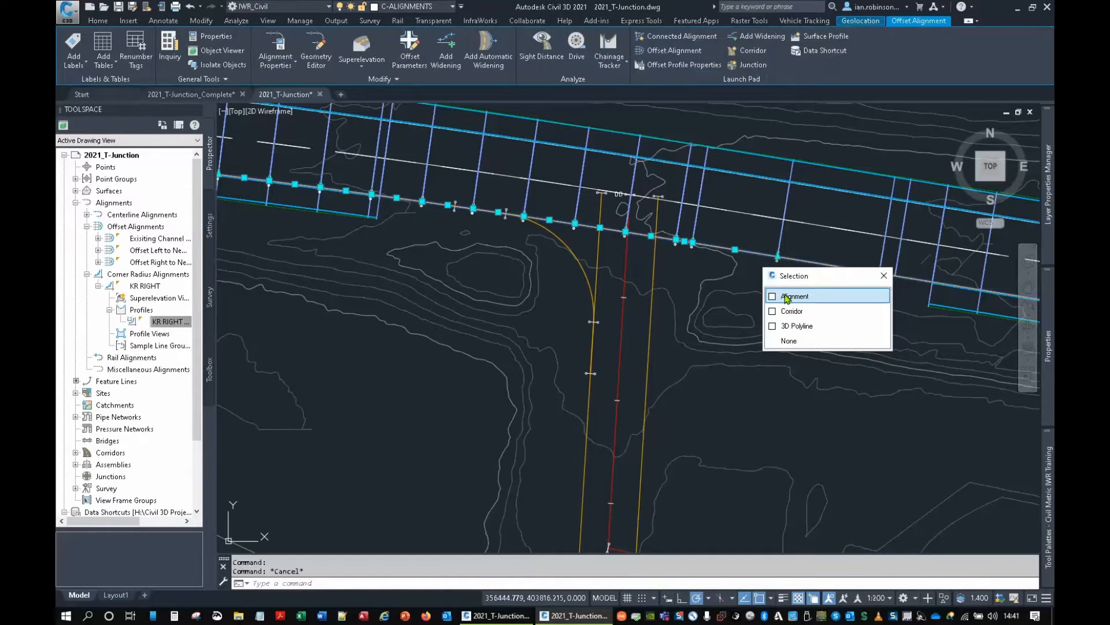
pyautogui.click(788, 292)
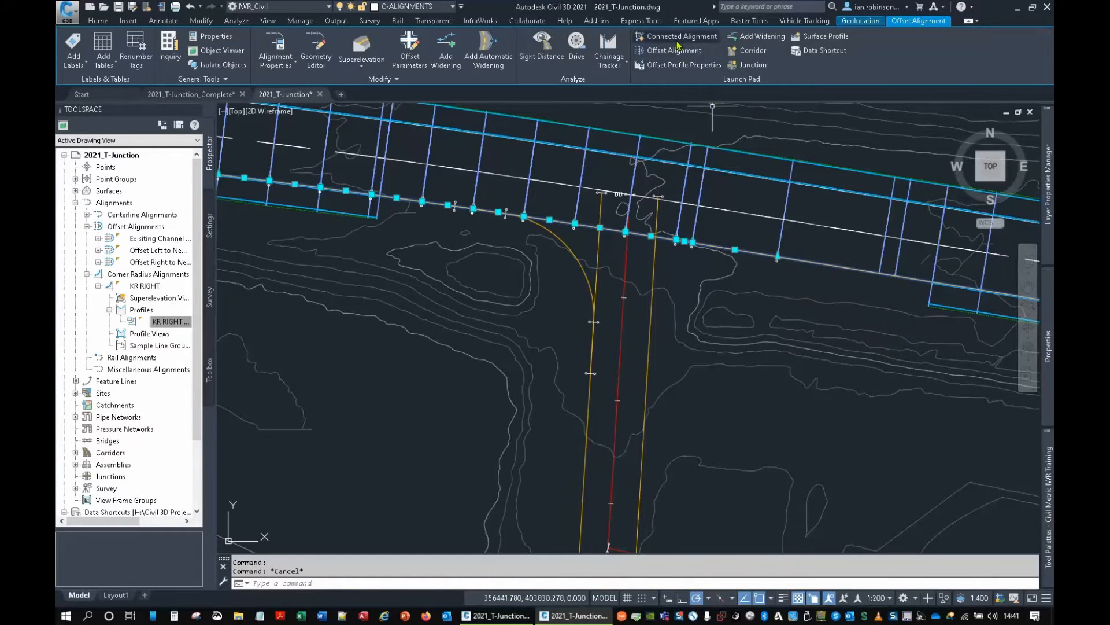
pyautogui.press('Escape')
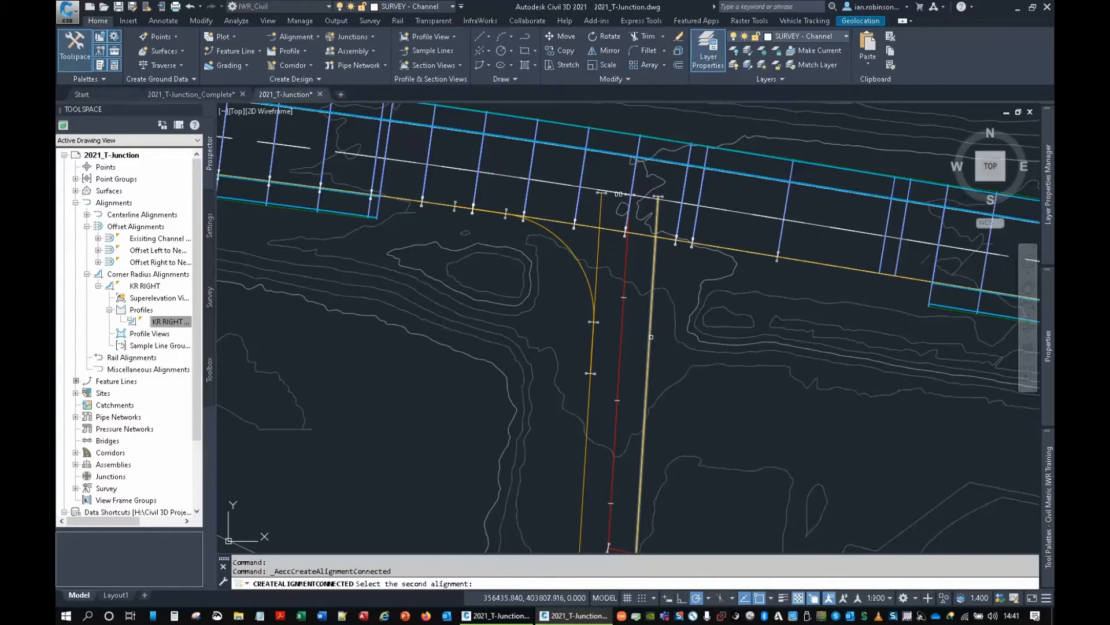
pyautogui.click(650, 337)
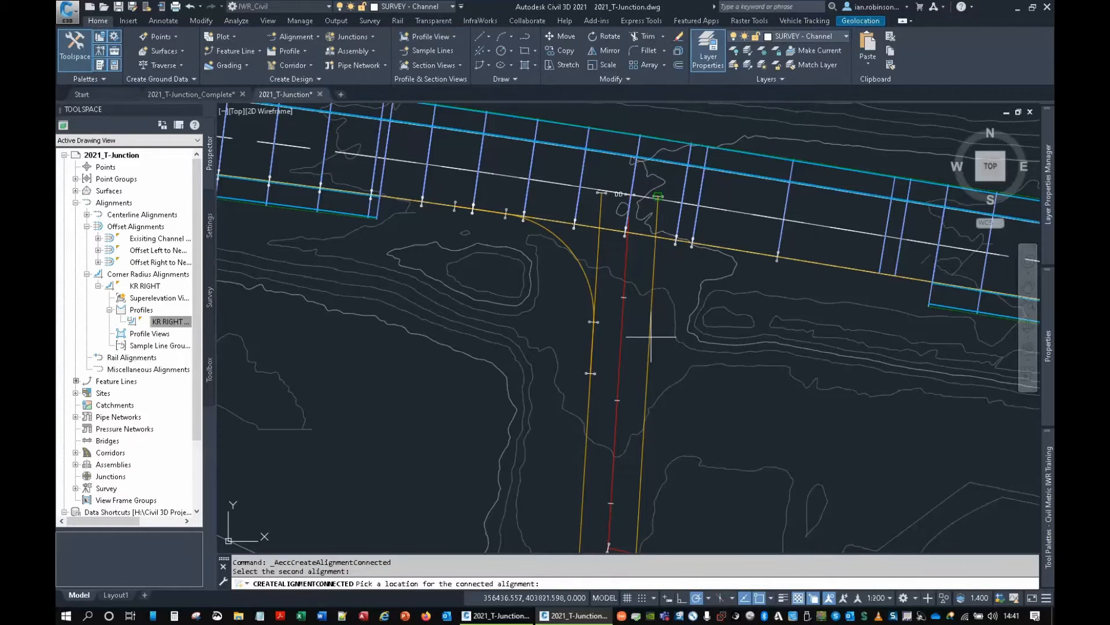
pyautogui.click(682, 289)
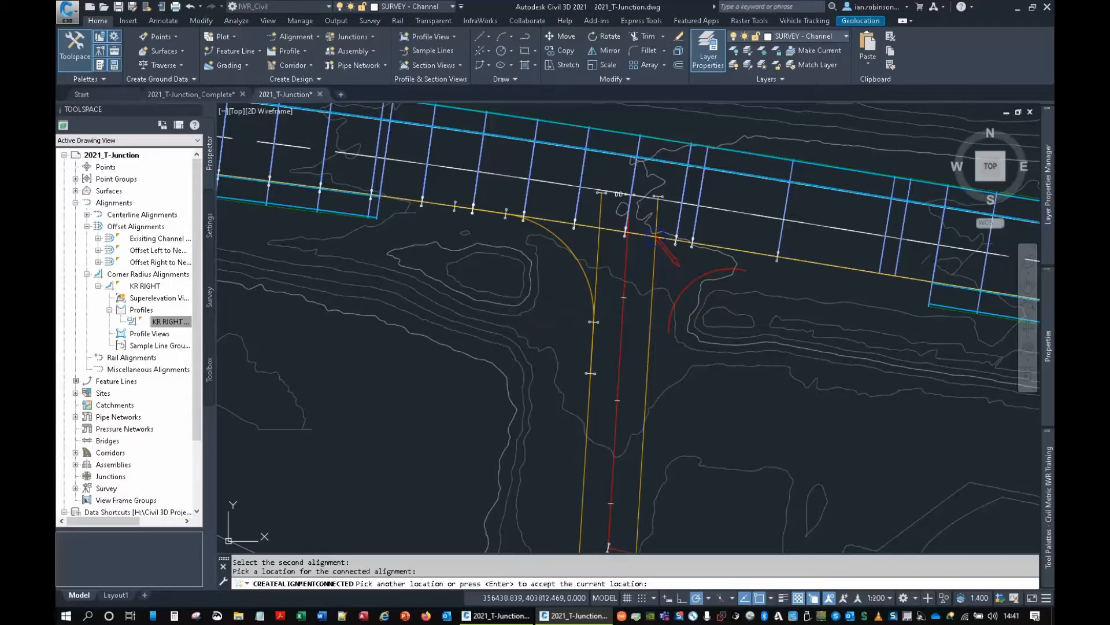
pyautogui.press('Return')
# Name the connected alignment KR LEFT and set its curve radius to 10 m.
pyautogui.moveTo(595, 130); pyautogui.dragTo(456, 131)
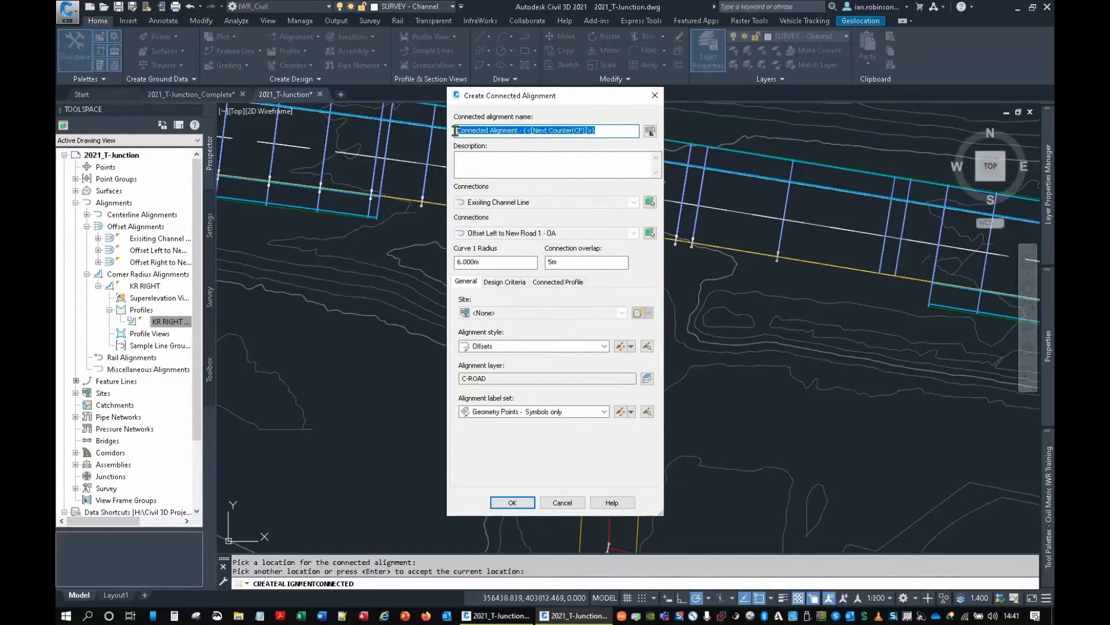
pyautogui.write('KR LEFT')
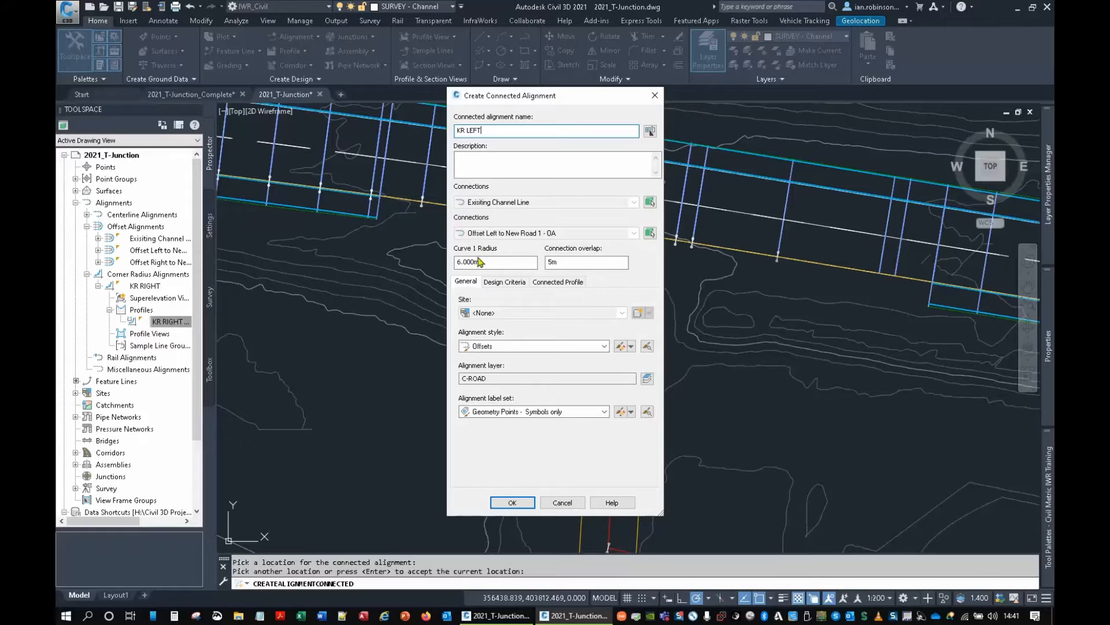
pyautogui.moveTo(480, 262); pyautogui.dragTo(452, 265)
pyautogui.write('10')
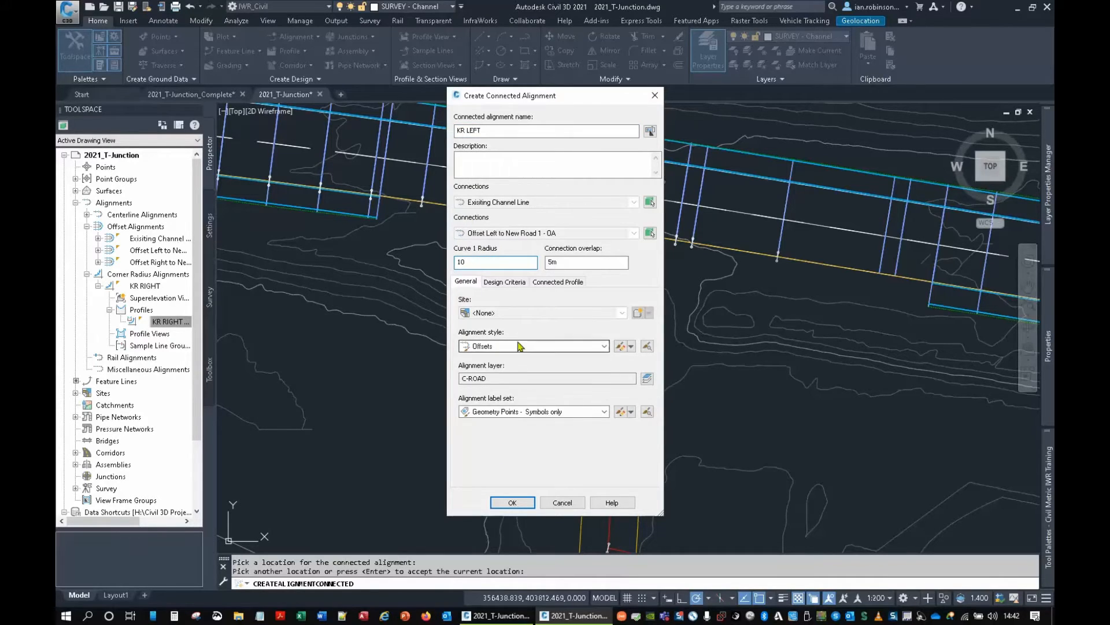
# Give the connected profile the Contrasting Design Style LWT style and a parabola length of 3 m, and create the alignment.
pyautogui.click(545, 283)
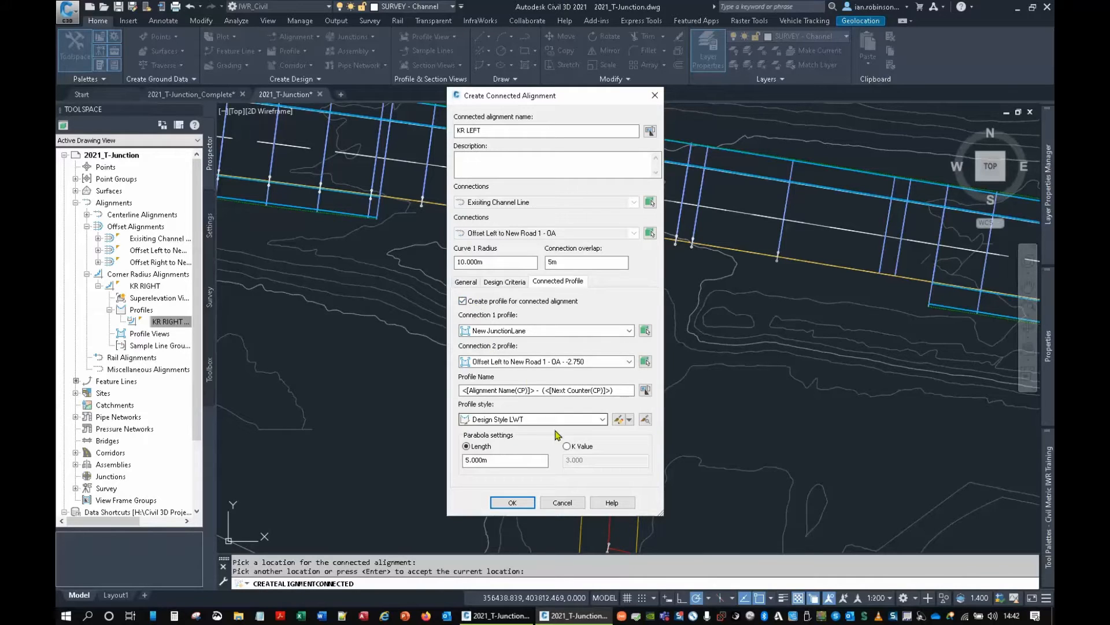
pyautogui.click(519, 427)
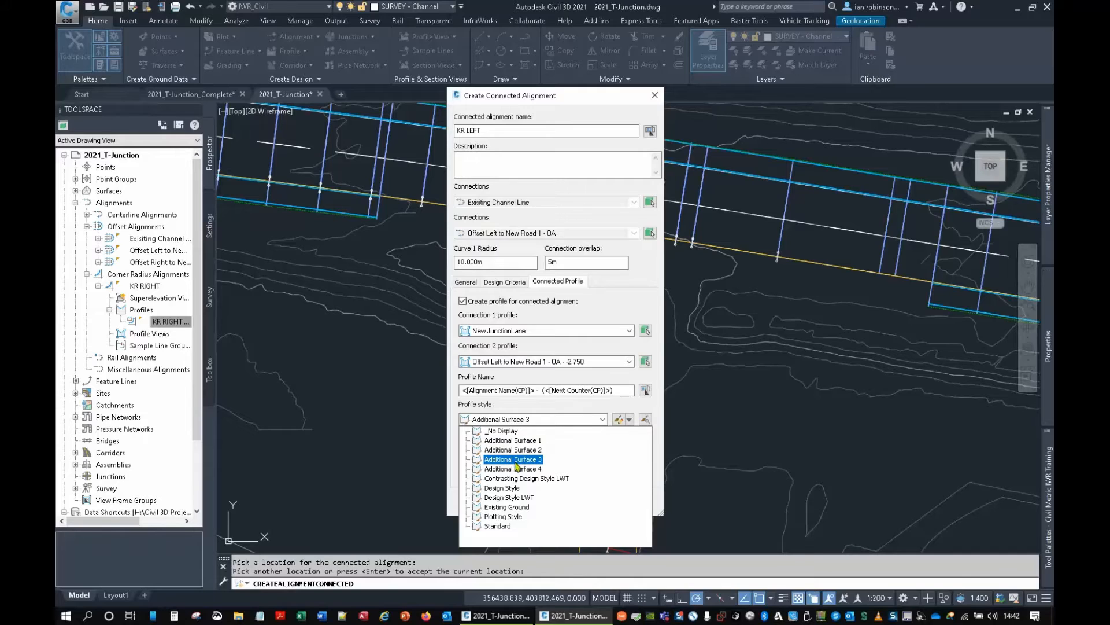
pyautogui.click(526, 478)
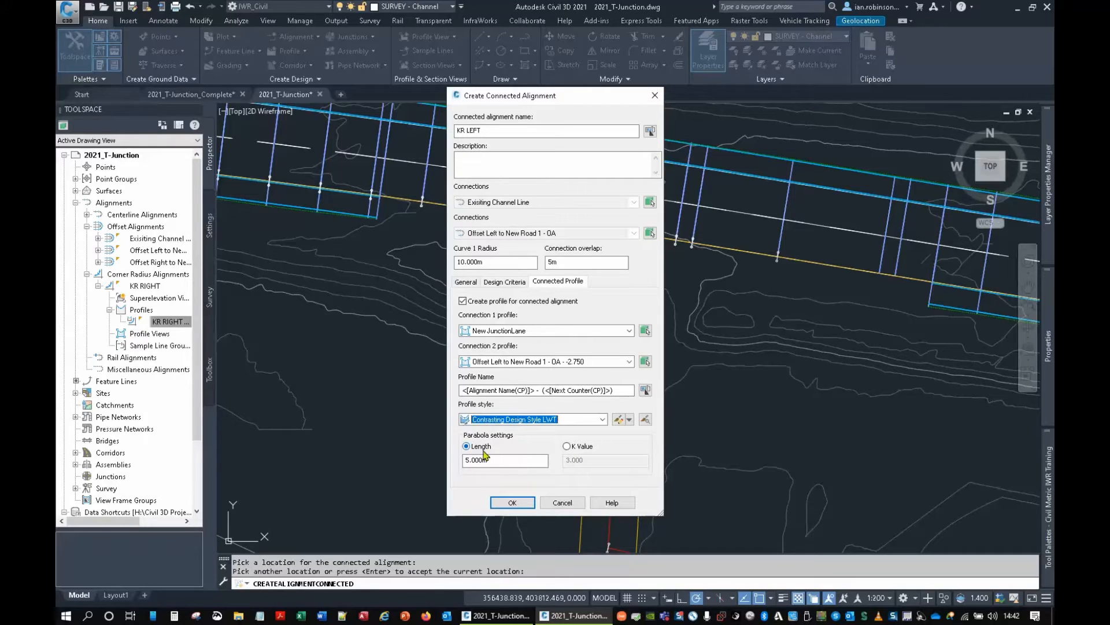
pyautogui.click(484, 460)
pyautogui.doubleClick(490, 463)
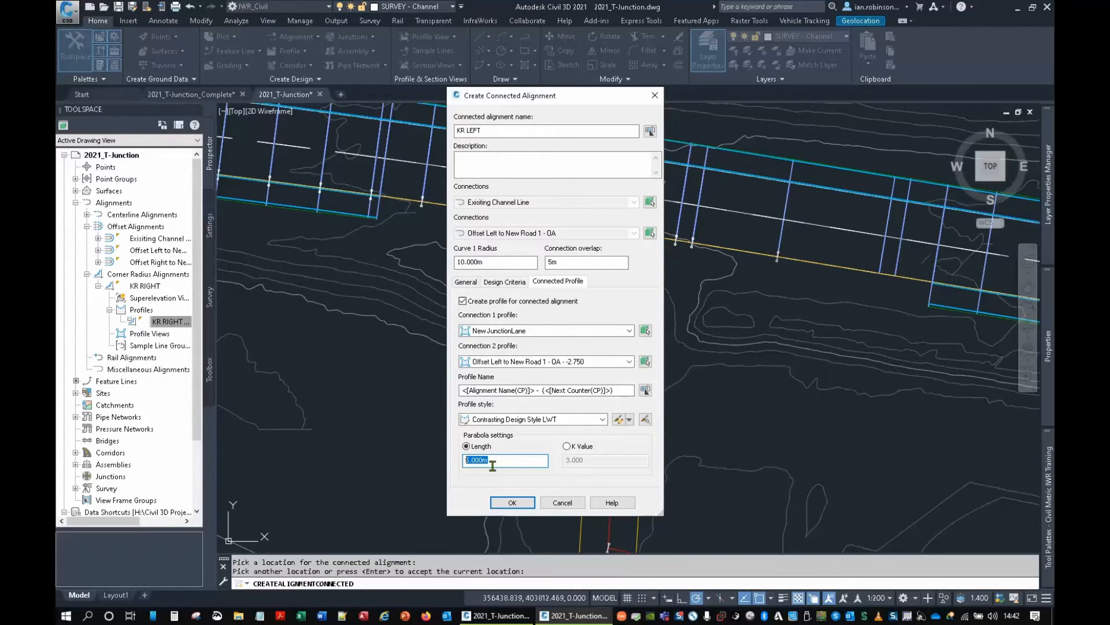
pyautogui.write('3')
pyautogui.click(513, 502)
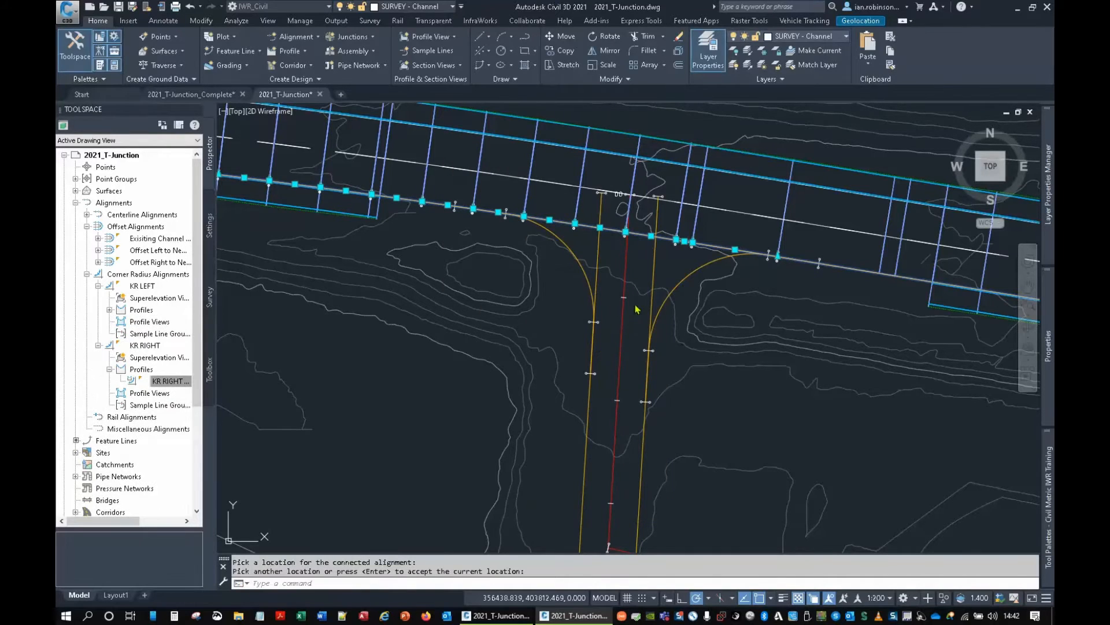
# Check the profile listed under the KR LEFT corner radius alignment, collapse the KR branches, and clear the drawing selection.
pyautogui.moveTo(639, 277); pyautogui.dragTo(627, 254, button='middle')
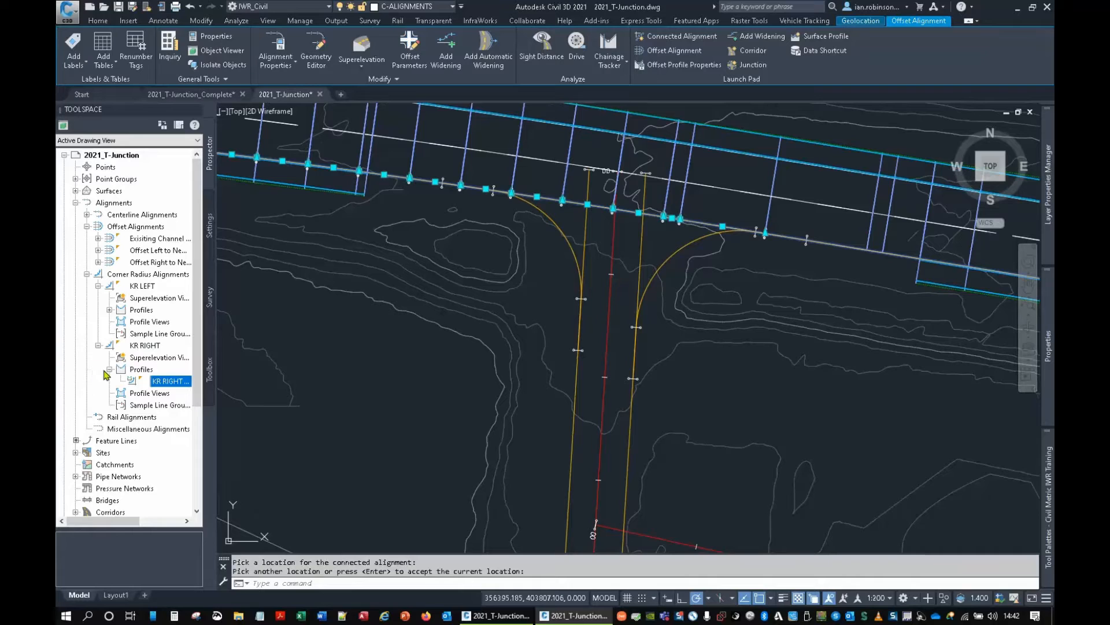
pyautogui.click(106, 370)
pyautogui.click(99, 346)
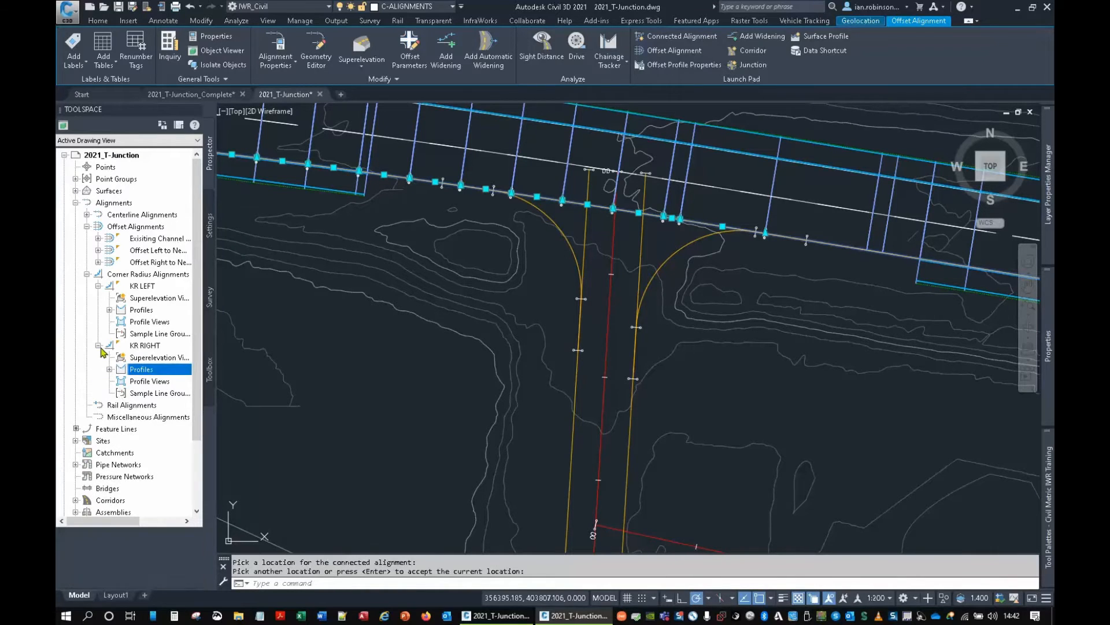
pyautogui.click(98, 286)
pyautogui.click(140, 287)
pyautogui.click(98, 286)
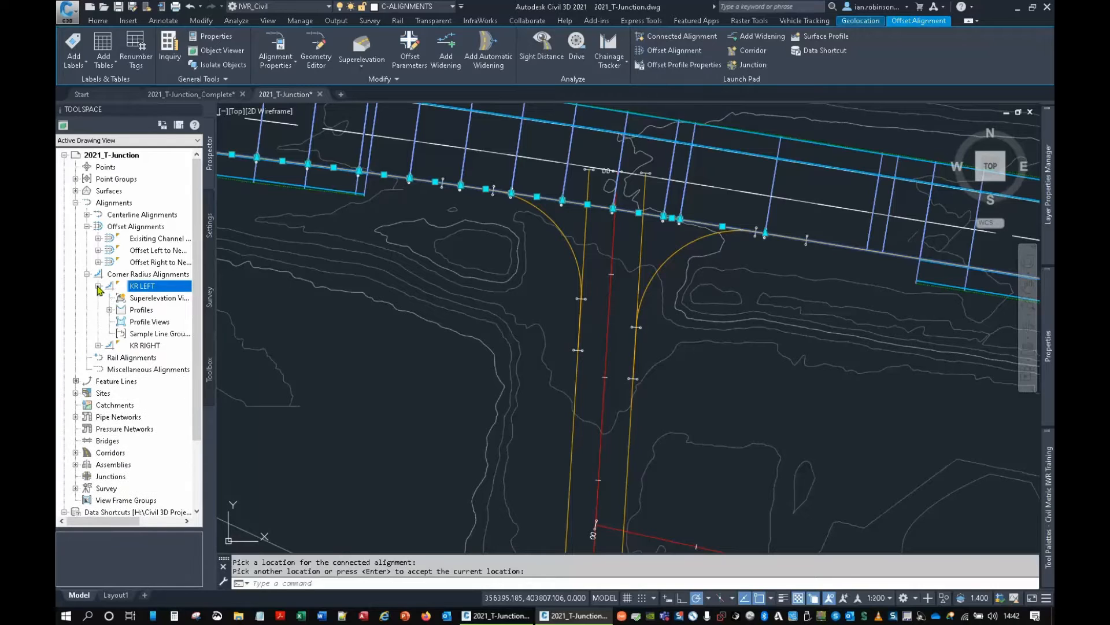
pyautogui.click(109, 310)
pyautogui.click(165, 321)
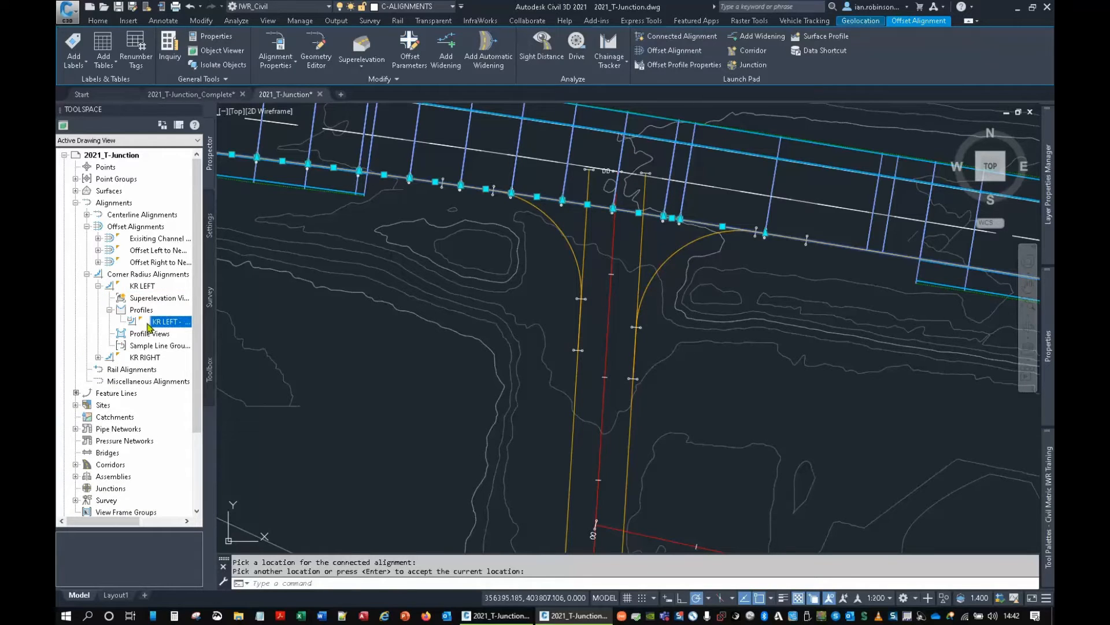
pyautogui.click(109, 310)
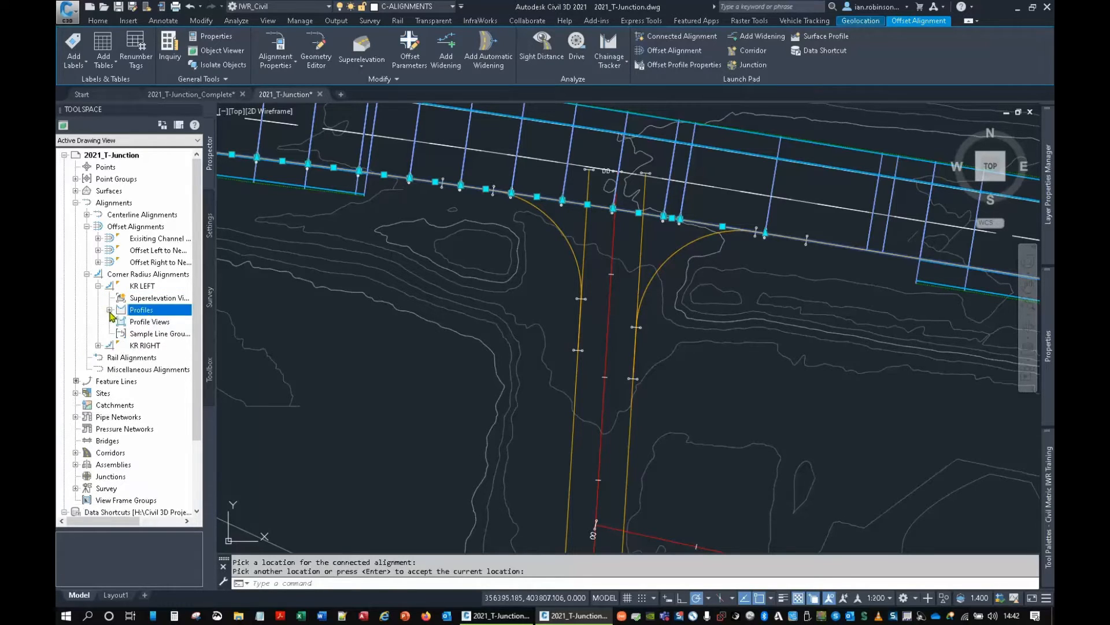
pyautogui.click(98, 286)
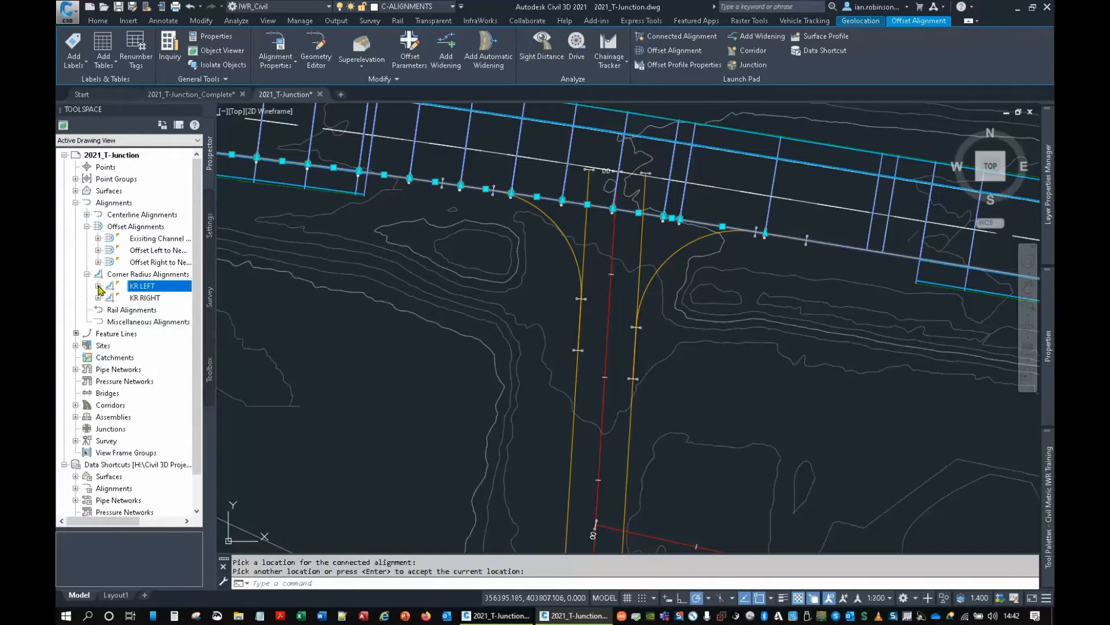
pyautogui.scroll(-3, 606, 327)
pyautogui.press('Escape')
pyautogui.press('Escape')
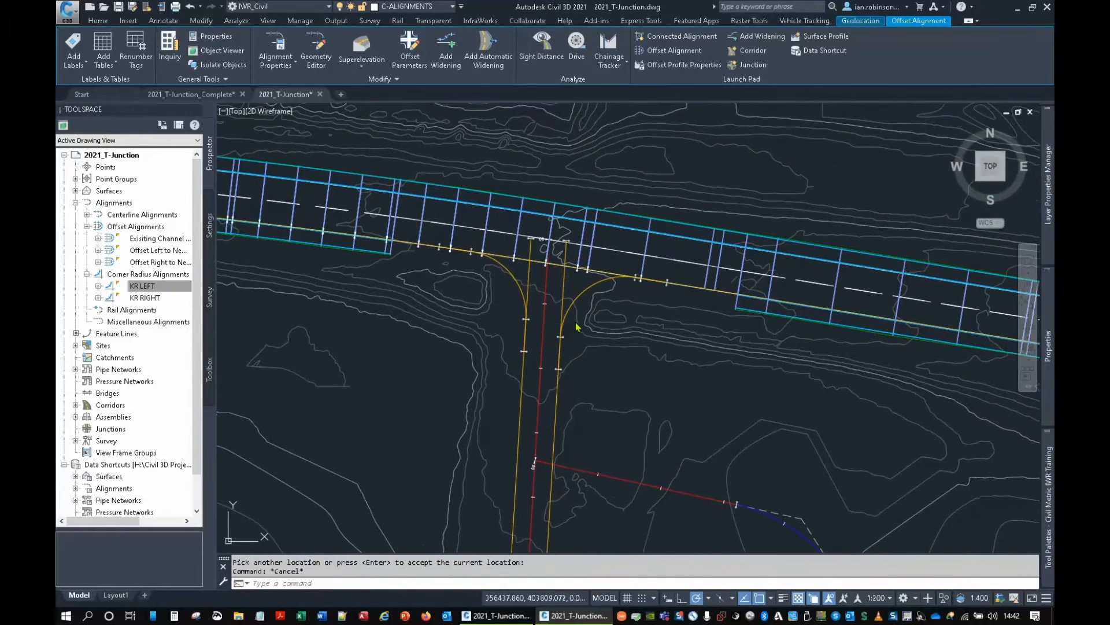
# Add a surface profile sampled from Survey Lidar combined to the Offset Left to New Road 1 - OA alignment.
pyautogui.scroll(-5, 606, 326)
pyautogui.scroll(-2, 606, 327)
pyautogui.moveTo(635, 316); pyautogui.dragTo(553, 465, button='middle')
pyautogui.moveTo(717, 271); pyautogui.dragTo(565, 384, button='middle')
pyautogui.moveTo(662, 301); pyautogui.dragTo(654, 337, button='middle')
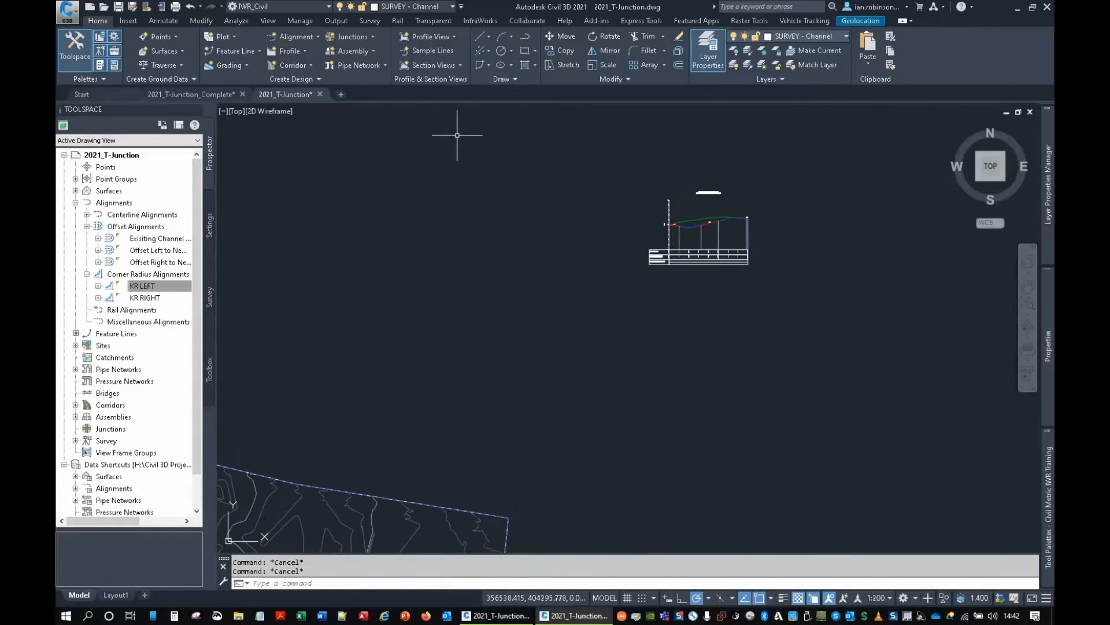
pyautogui.click(286, 51)
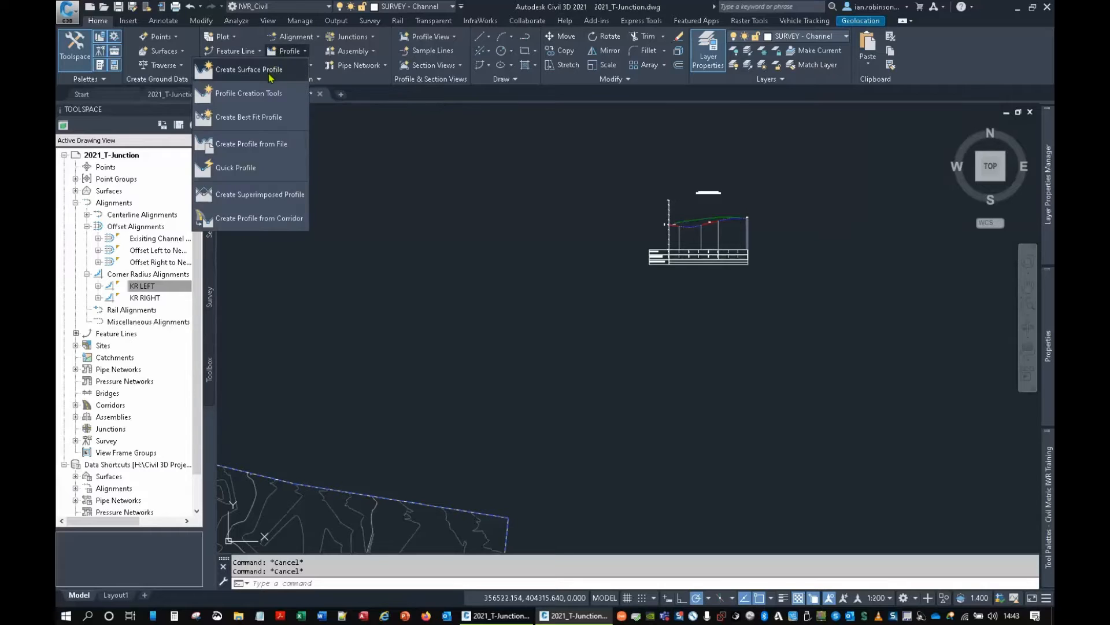
pyautogui.click(269, 70)
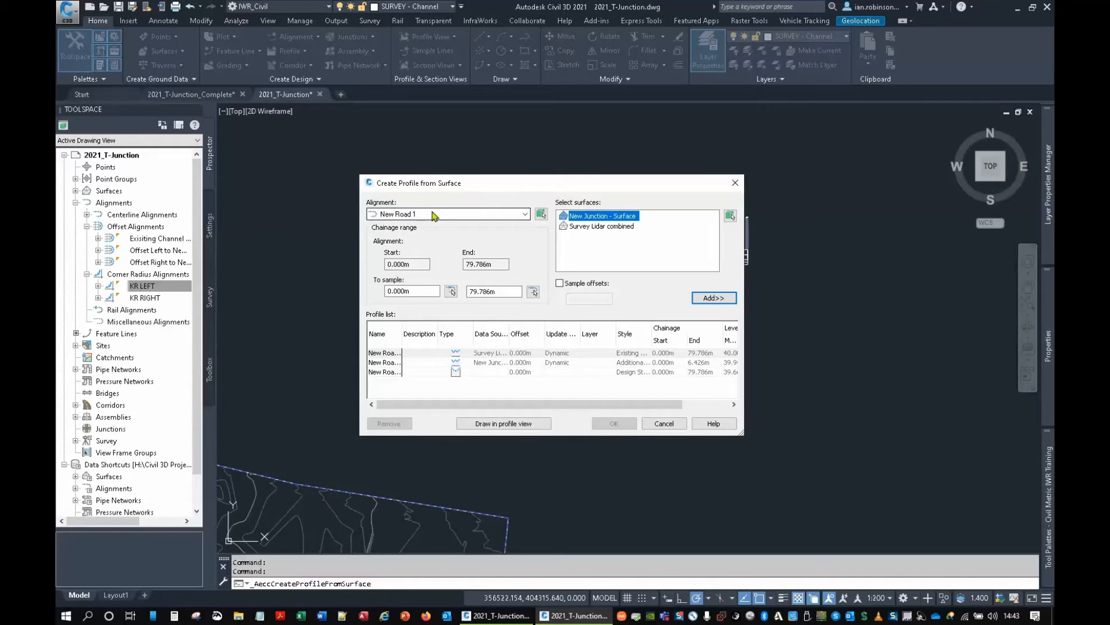
pyautogui.click(452, 214)
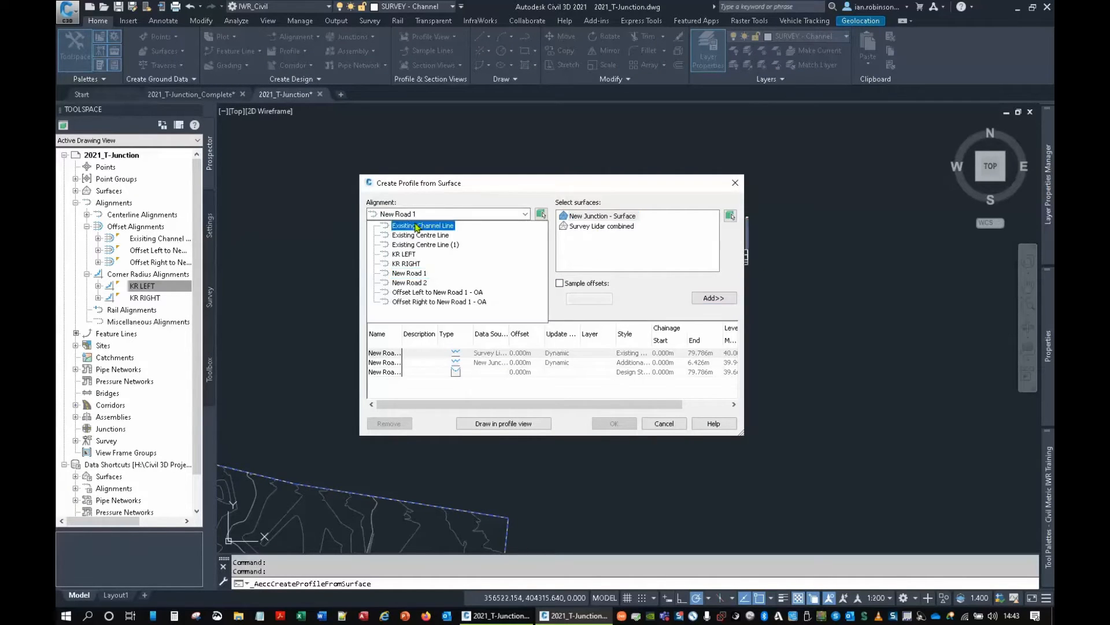
pyautogui.click(420, 292)
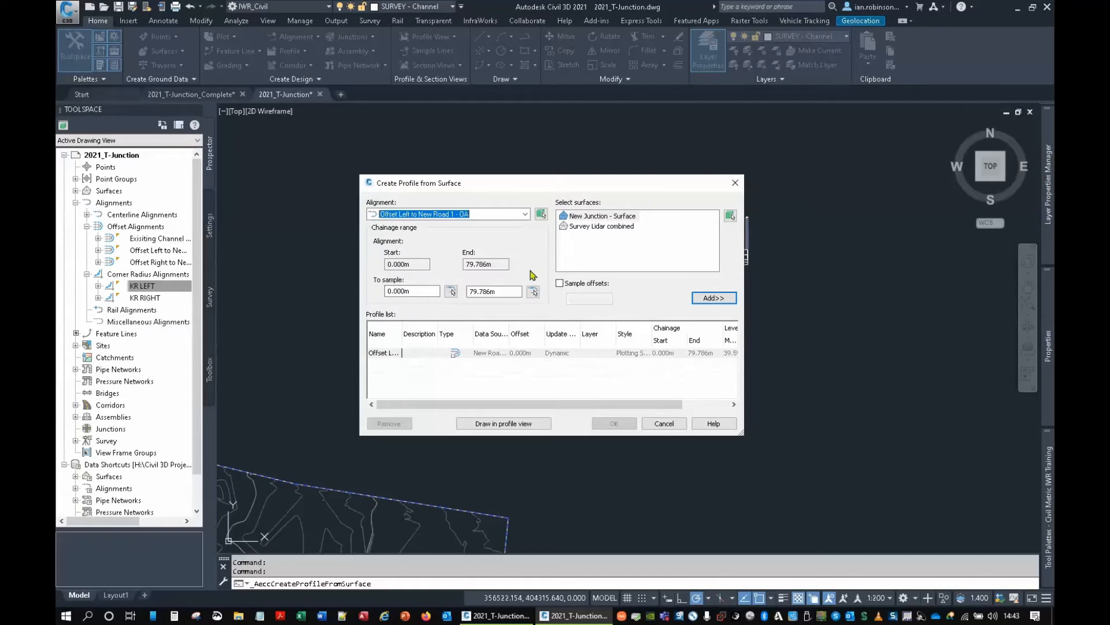
pyautogui.click(590, 217)
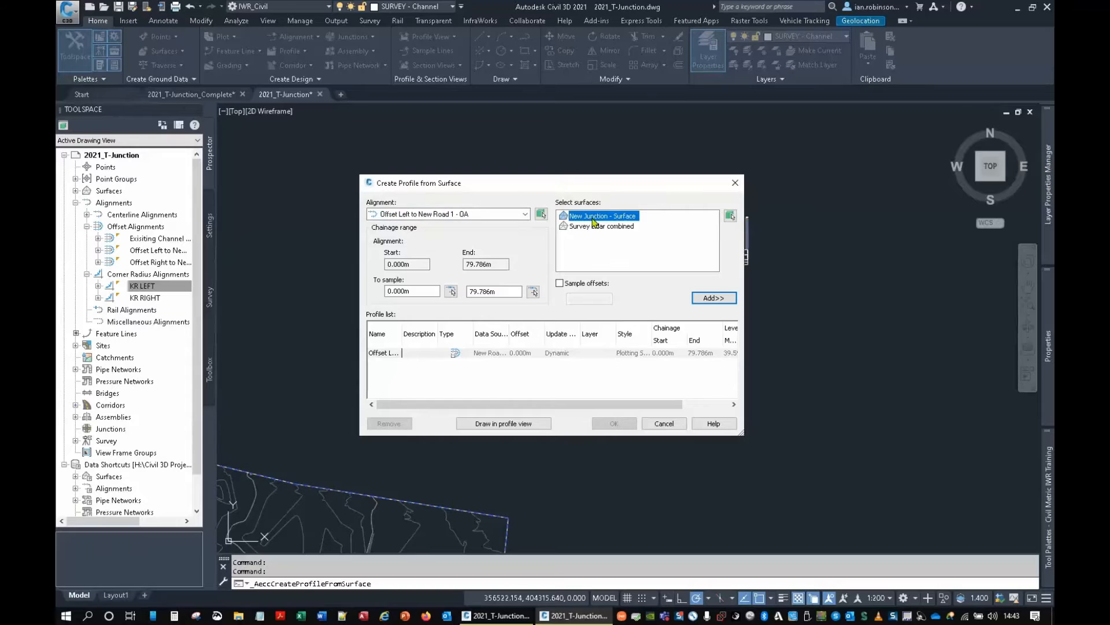
pyautogui.click(579, 228)
pyautogui.click(713, 298)
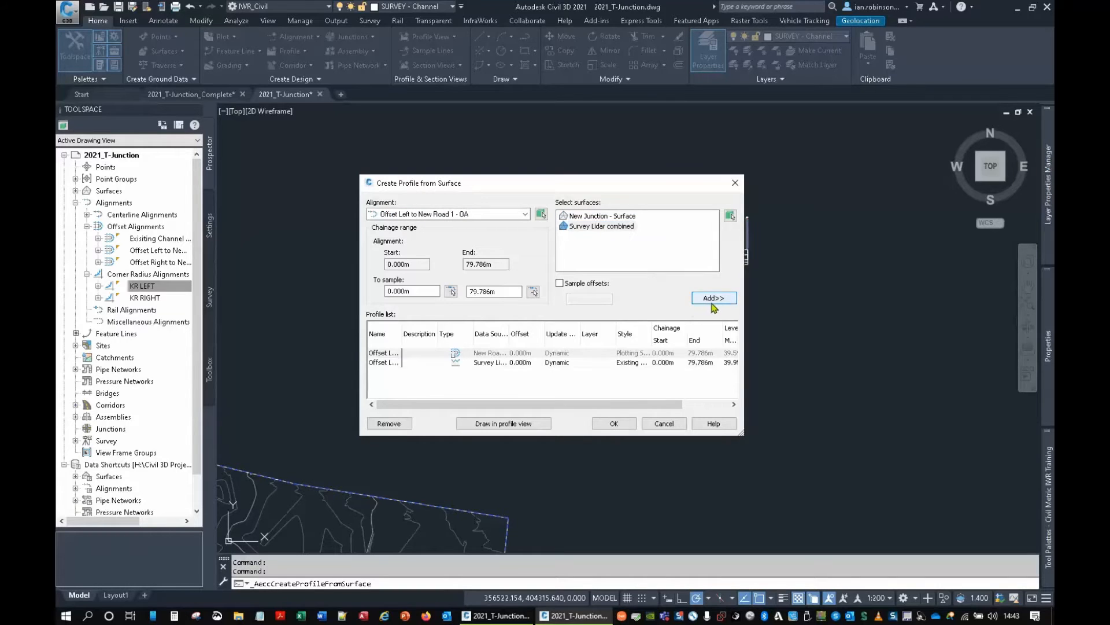
# Draw a profile view for the Offset Left to New Road 1 - OA alignment directly below the New Road 1 long section.
pyautogui.click(516, 424)
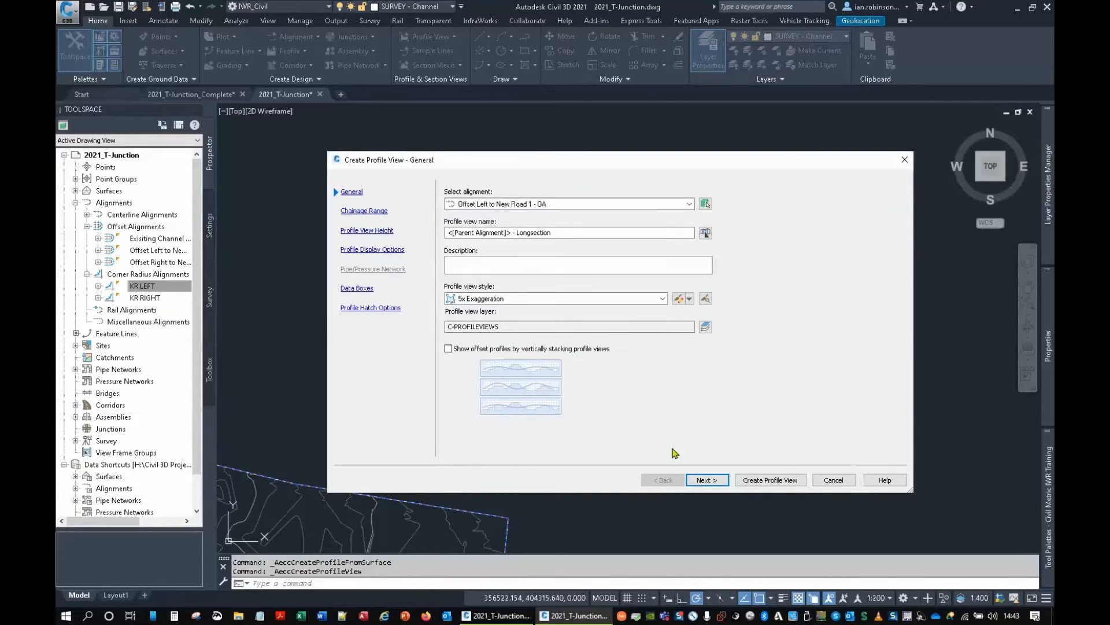
pyautogui.click(756, 481)
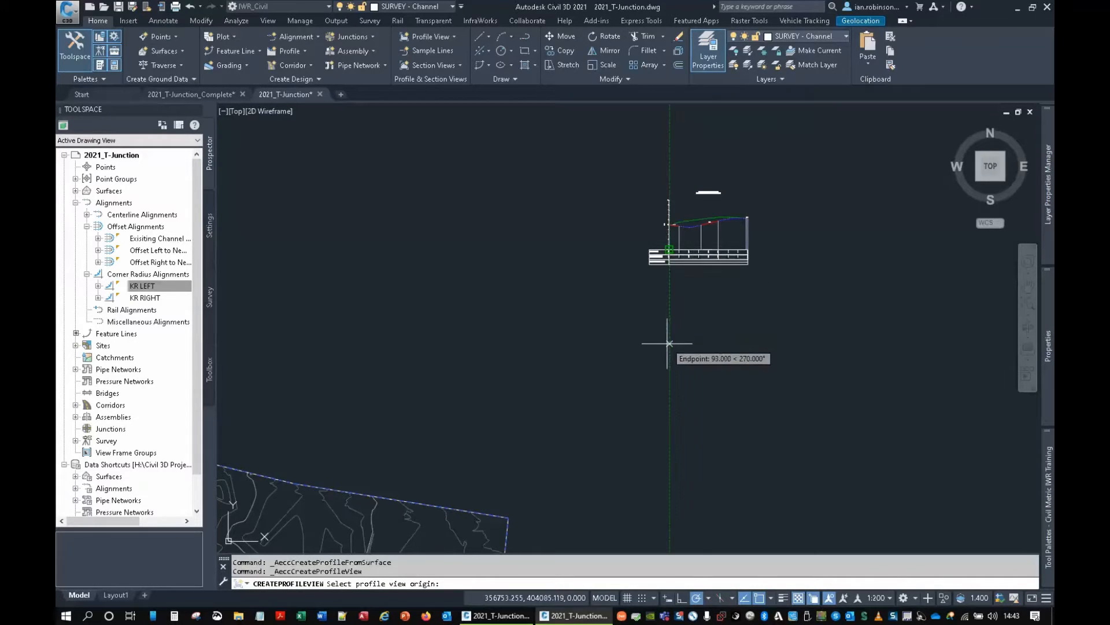
pyautogui.click(669, 347)
pyautogui.scroll(5, 706, 300)
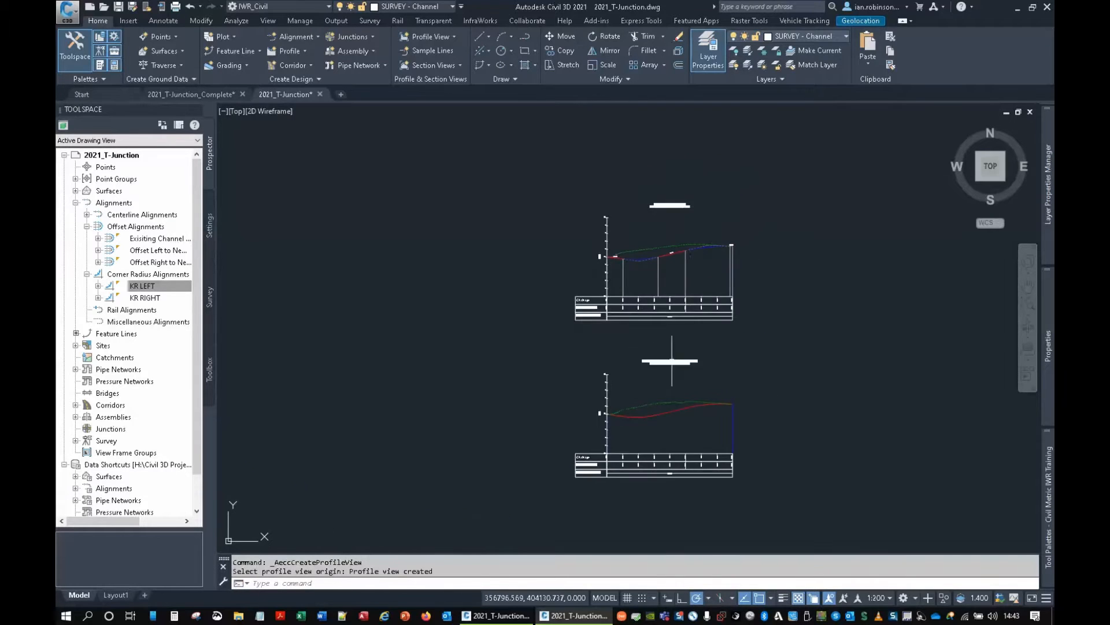
pyautogui.moveTo(691, 282); pyautogui.dragTo(668, 223, button='middle')
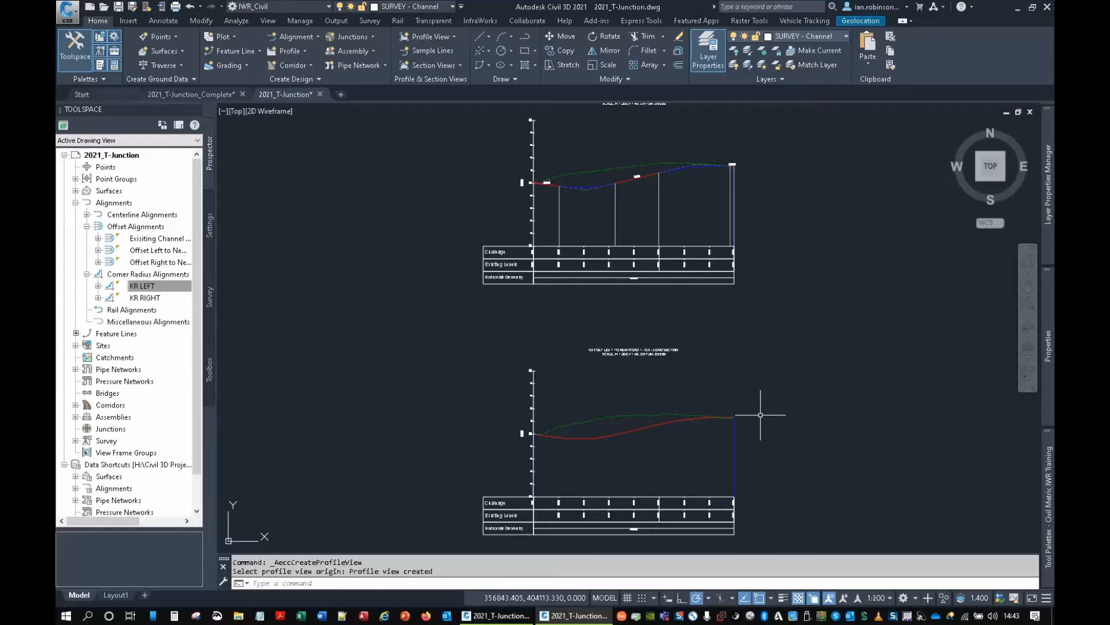
# Try raising the middle tangent of the New Road 1 design profile, and cancel the stretch.
pyautogui.click(636, 177)
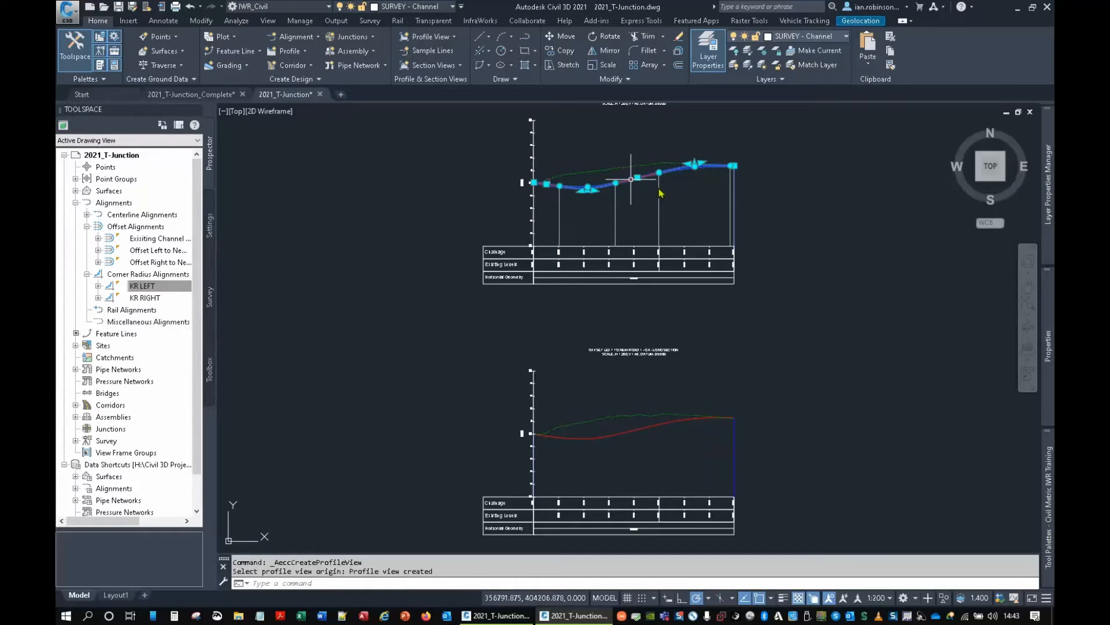
pyautogui.click(637, 178)
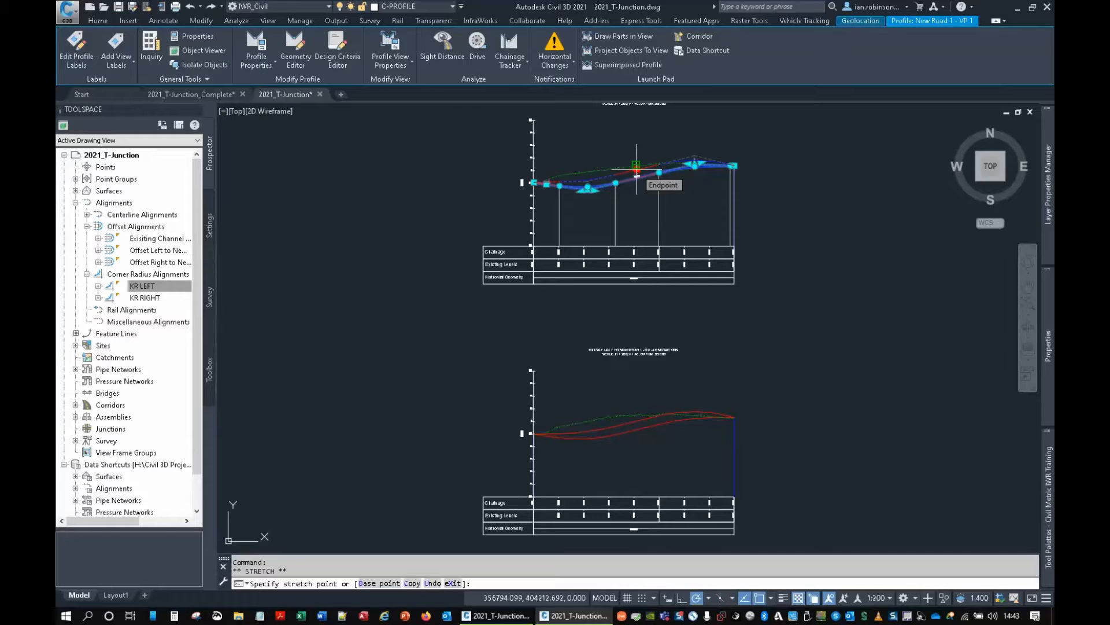
pyautogui.press('Escape')
pyautogui.press('Escape')
# Add a surface profile sampled from Survey Lidar combined to the KR LEFT alignment.
pyautogui.scroll(-2, 662, 320)
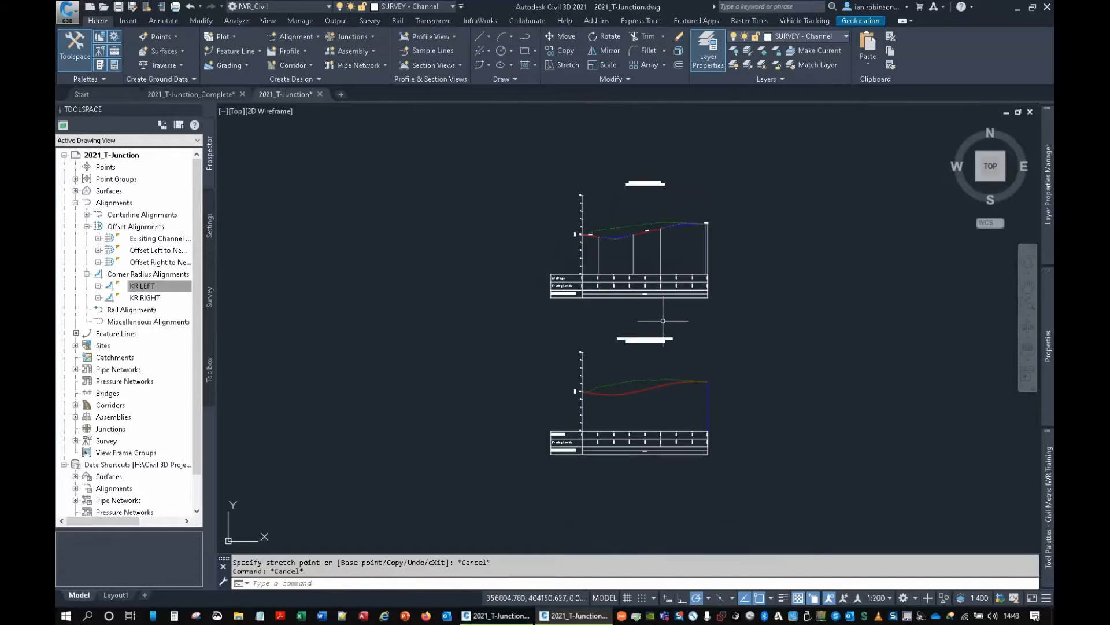
pyautogui.moveTo(663, 320); pyautogui.dragTo(565, 310, button='middle')
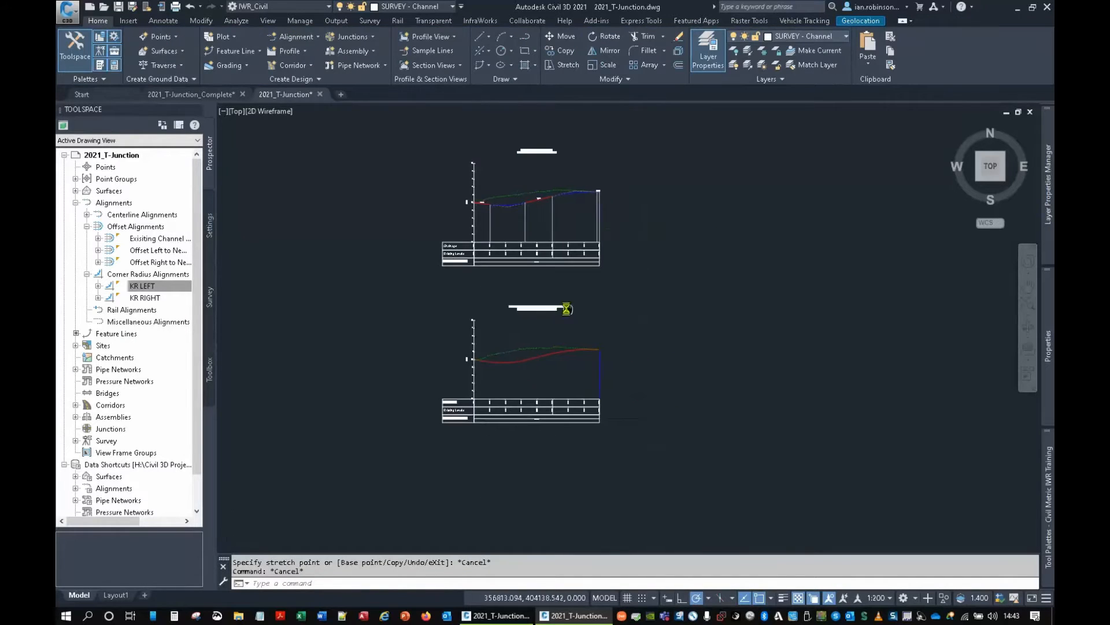
pyautogui.click(298, 53)
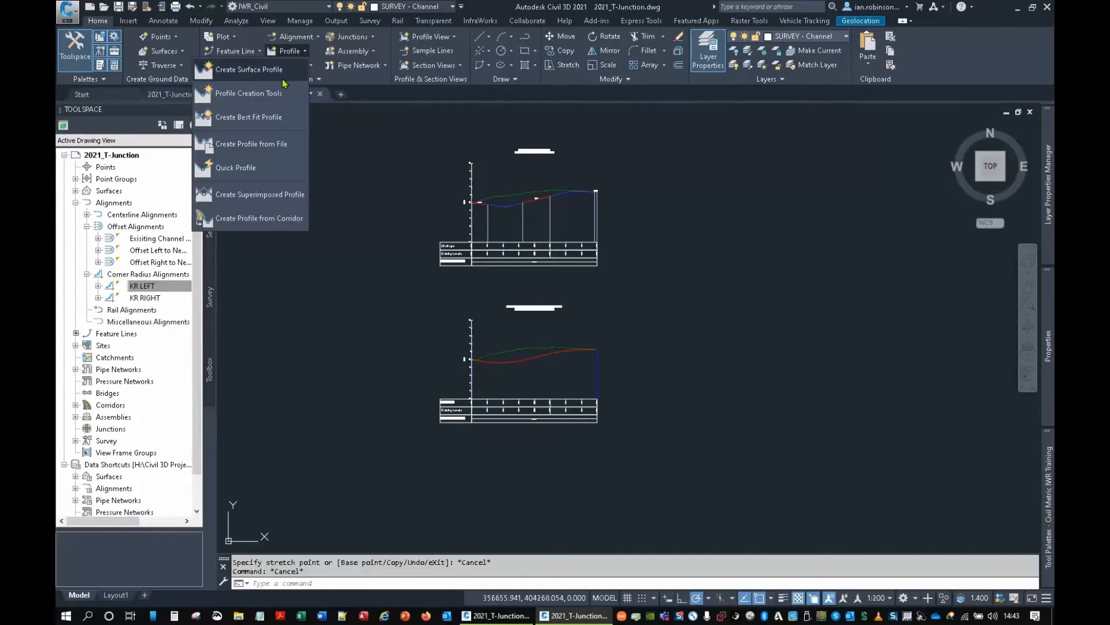
pyautogui.click(278, 71)
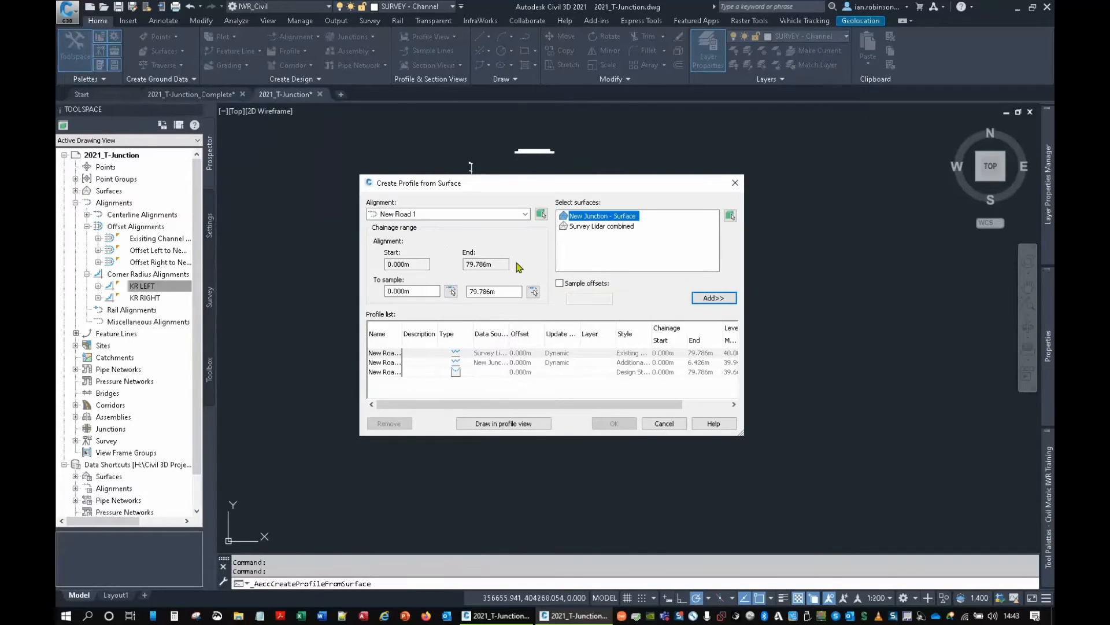
pyautogui.click(445, 214)
pyautogui.click(402, 264)
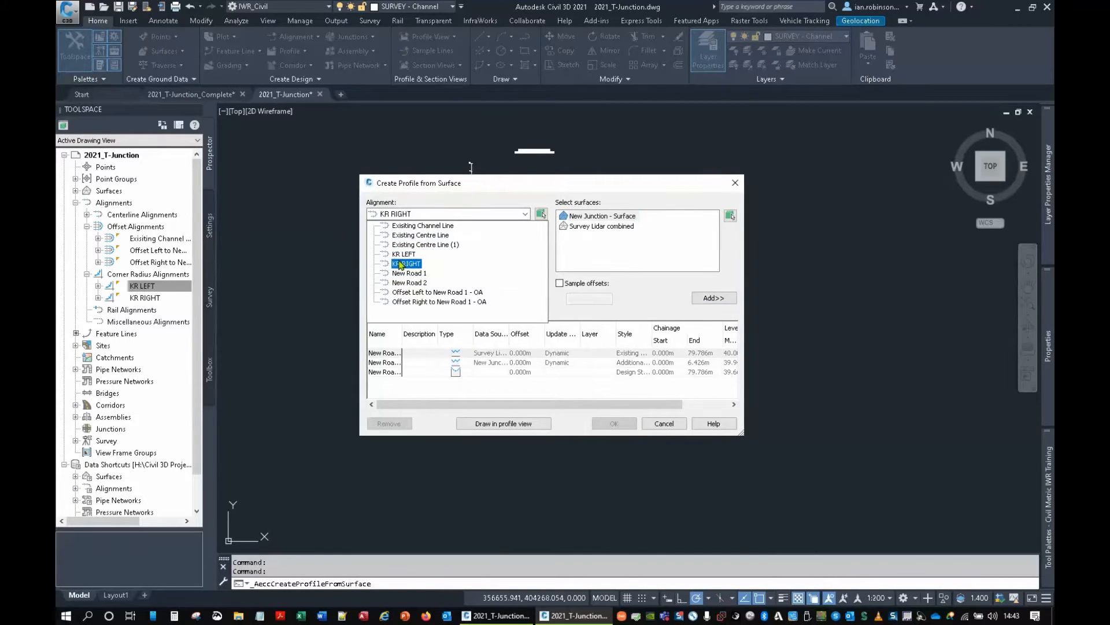
pyautogui.click(402, 254)
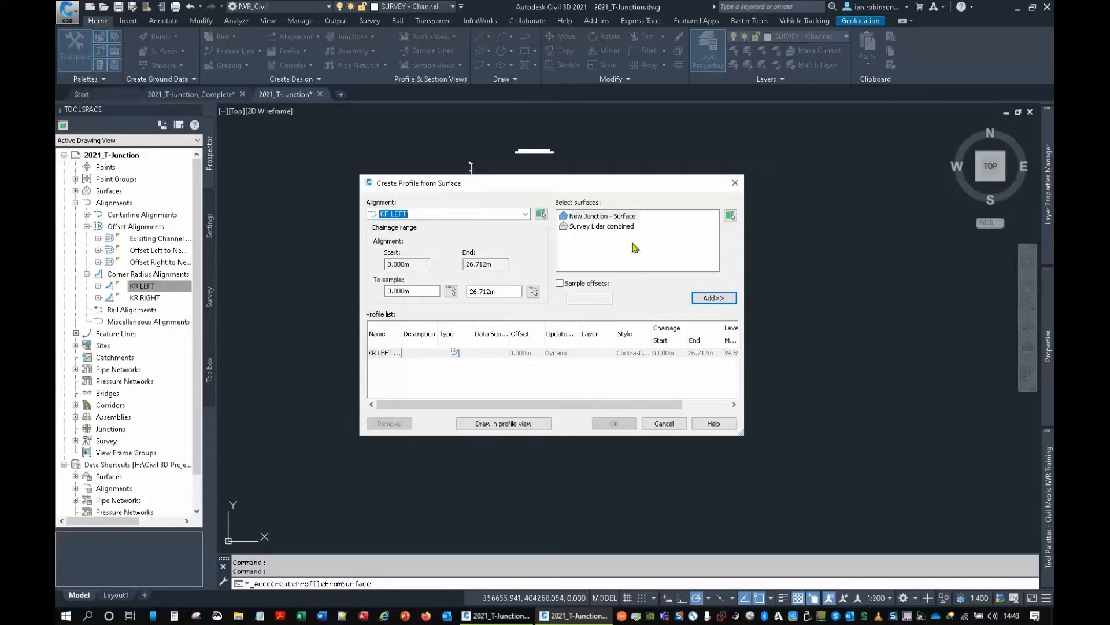
pyautogui.click(619, 226)
pyautogui.click(714, 297)
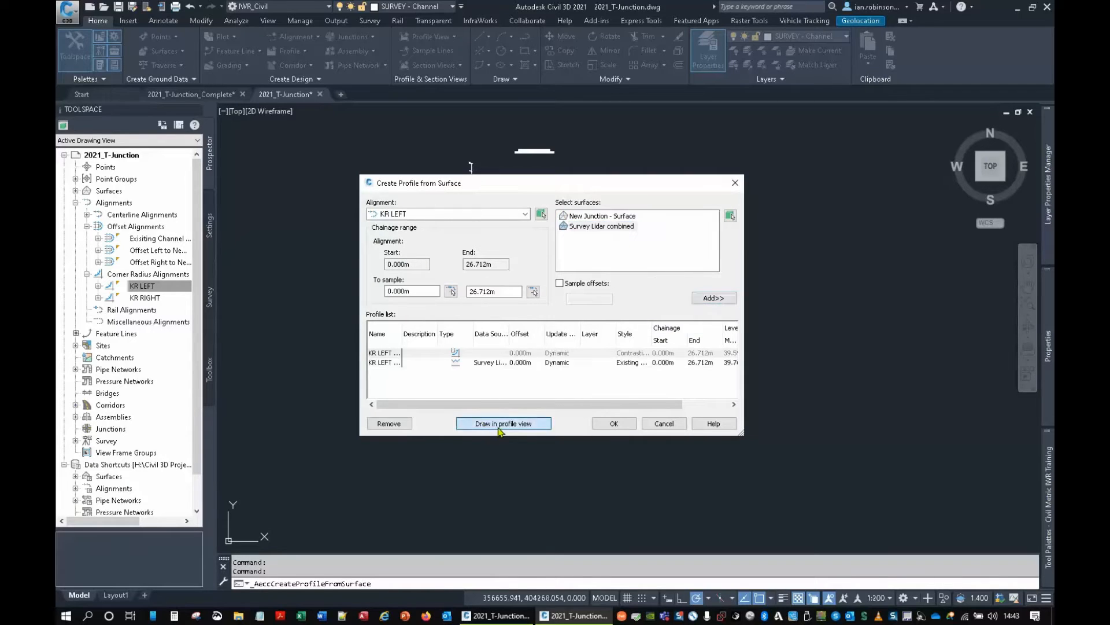
# Draw the KR LEFT profile view beside the Offset Left long section and inspect its kerb profile against the existing ground.
pyautogui.click(498, 423)
pyautogui.click(767, 480)
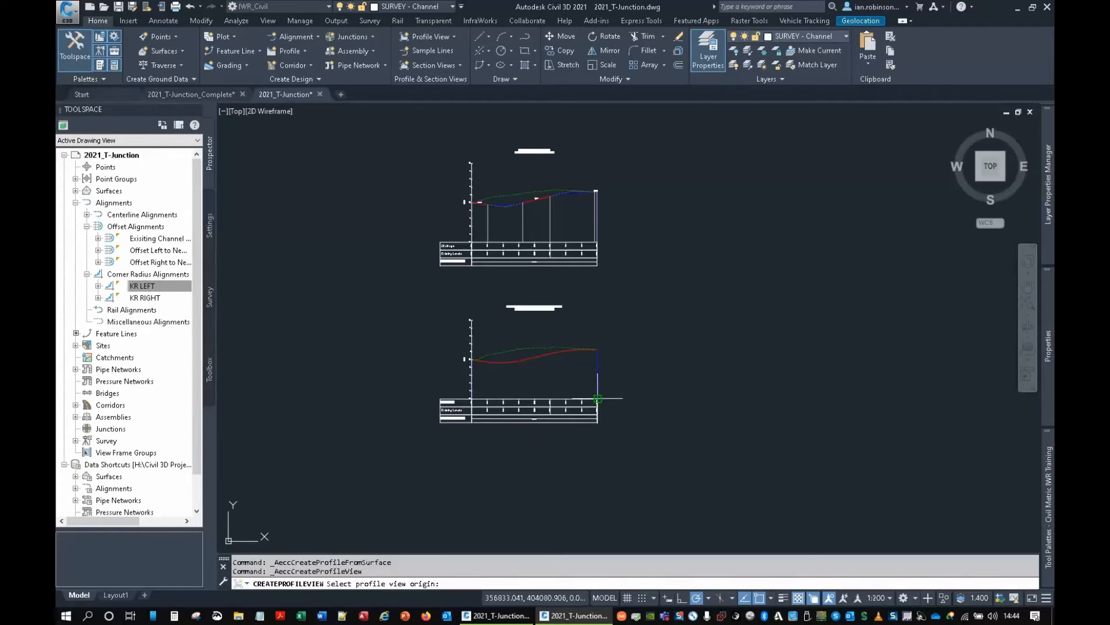
pyautogui.click(701, 389)
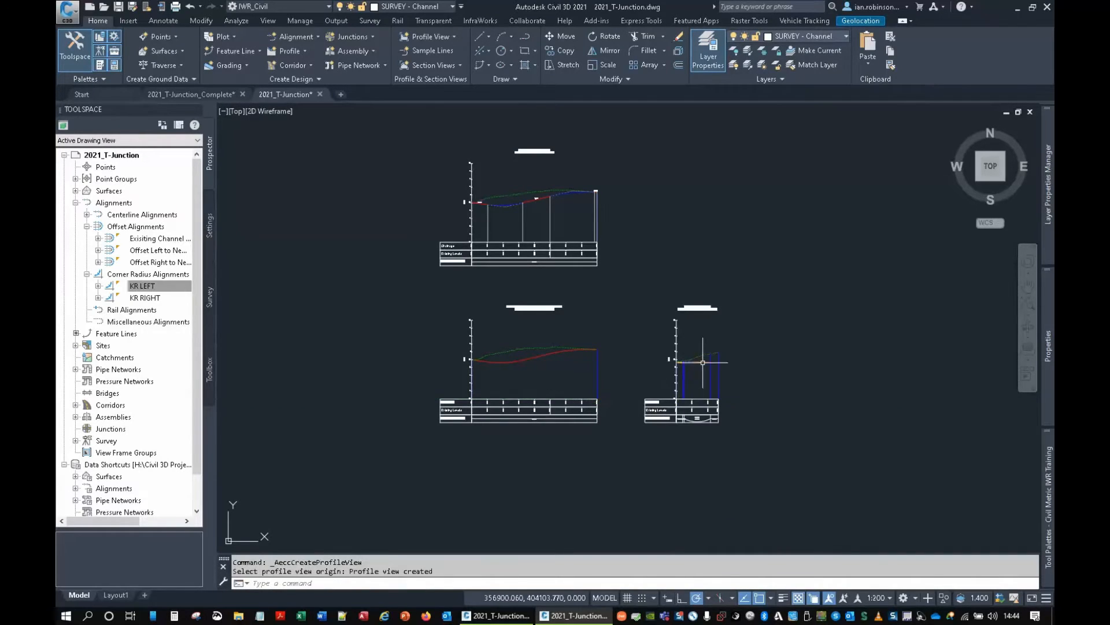
pyautogui.scroll(4, 734, 355)
pyautogui.scroll(5, 712, 364)
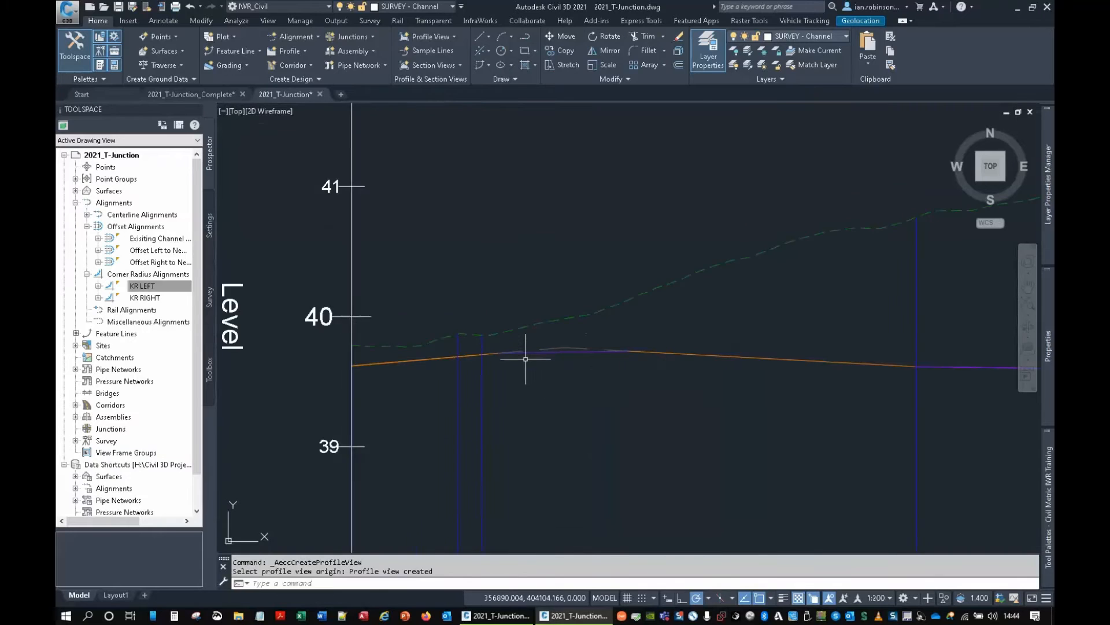
pyautogui.scroll(-6, 593, 370)
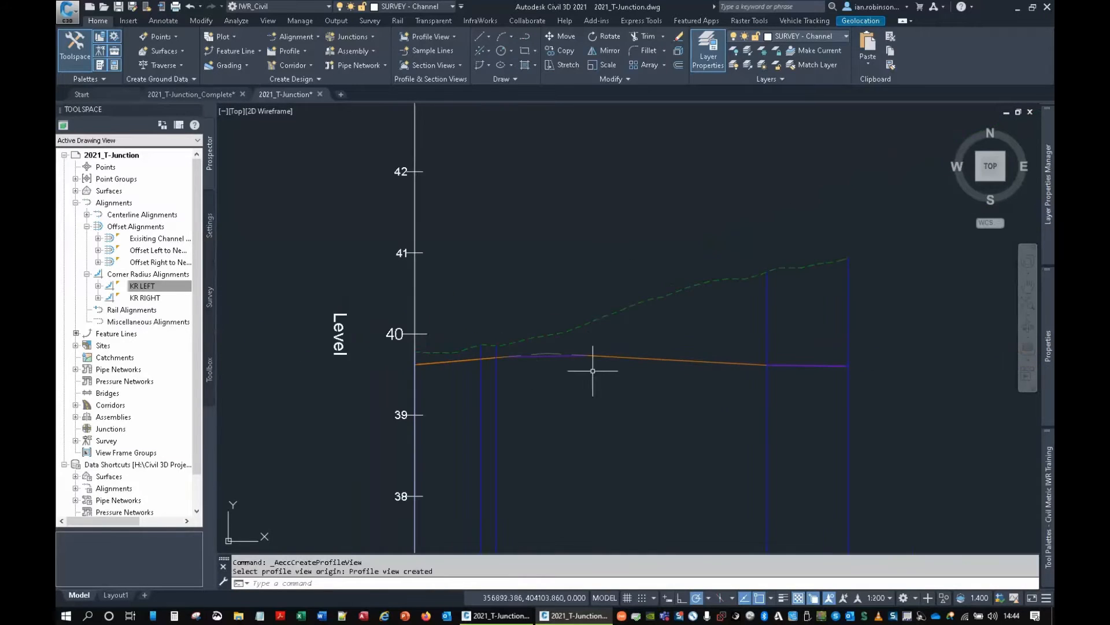
pyautogui.scroll(-3, 851, 312)
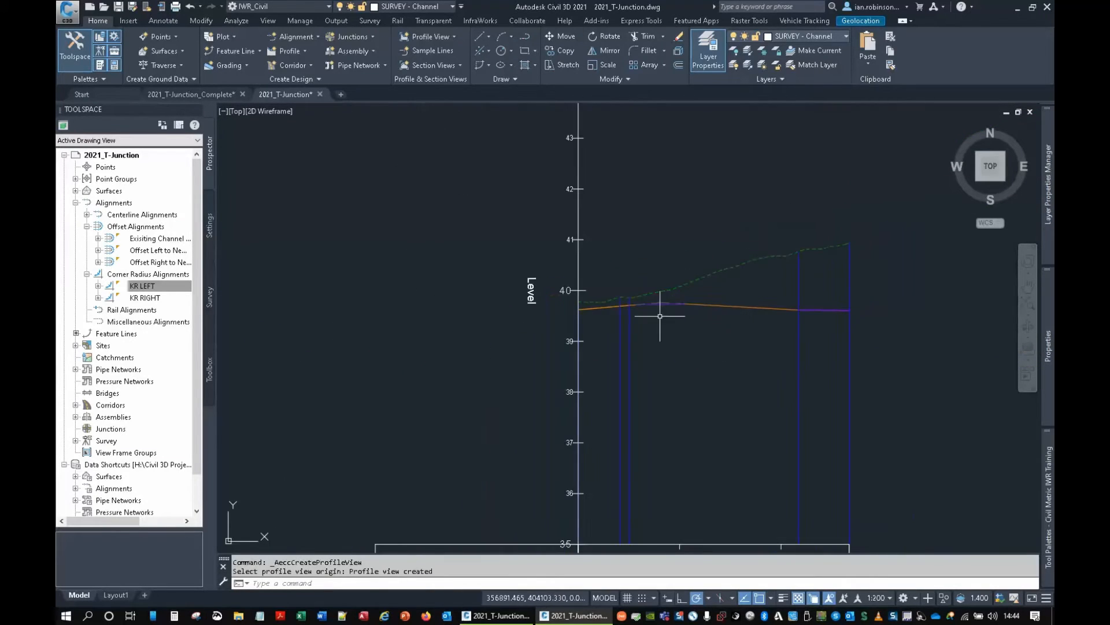
pyautogui.scroll(-8, 744, 313)
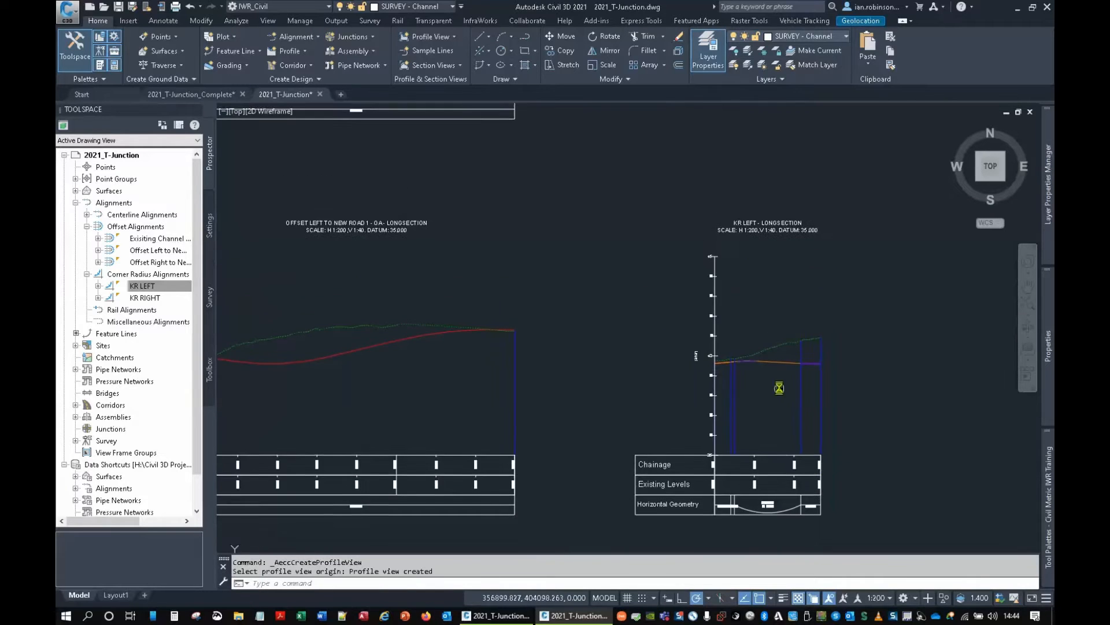
# Try lowering and raising the first tangent of the New Road 1 design profile to test the connected offset and kerb profiles.
pyautogui.moveTo(547, 240); pyautogui.dragTo(539, 296, button='middle')
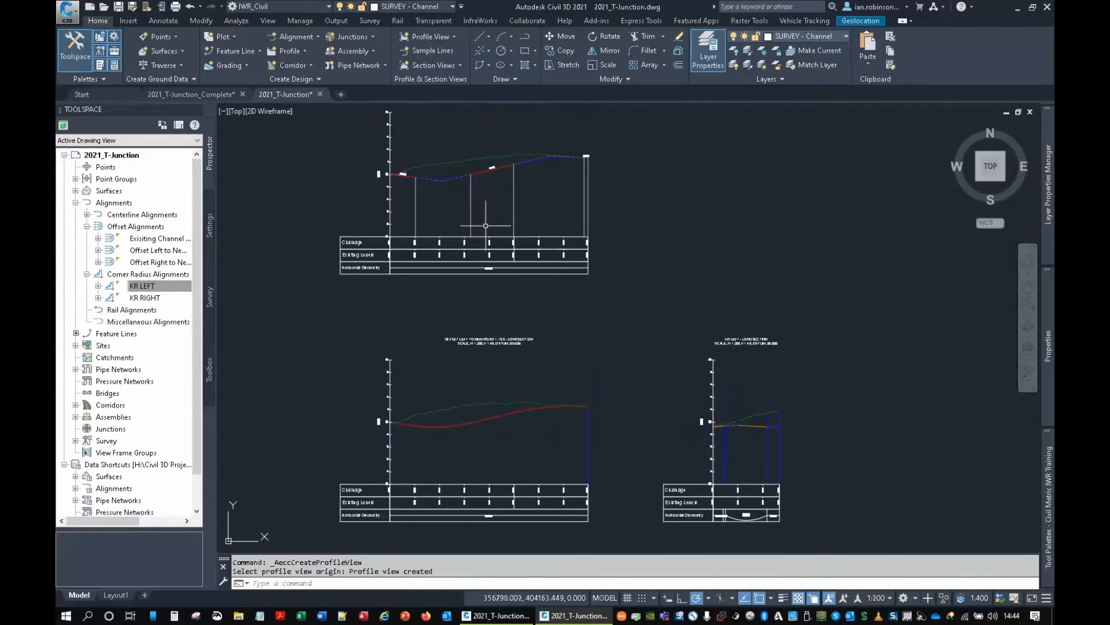
pyautogui.click(488, 169)
pyautogui.scroll(6, 393, 181)
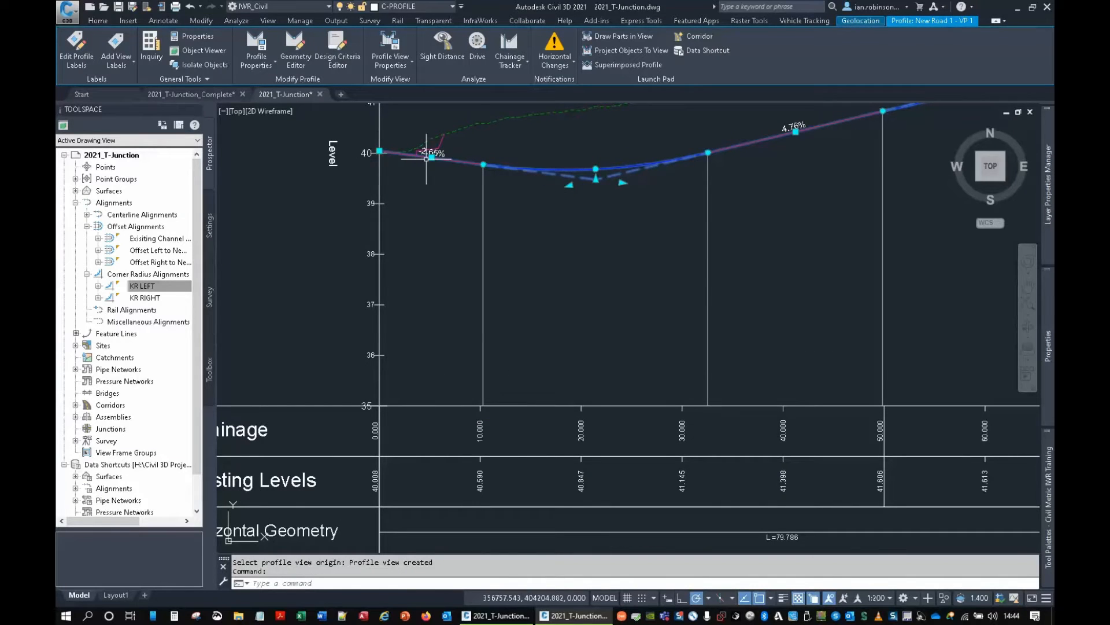
pyautogui.scroll(-6, 431, 157)
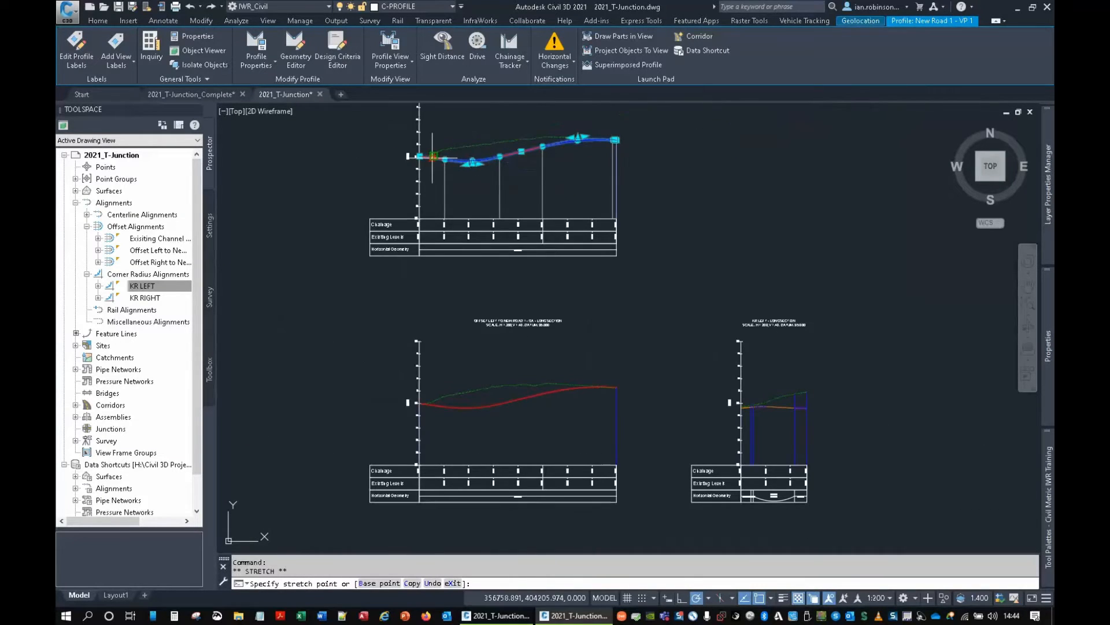
pyautogui.click(432, 166)
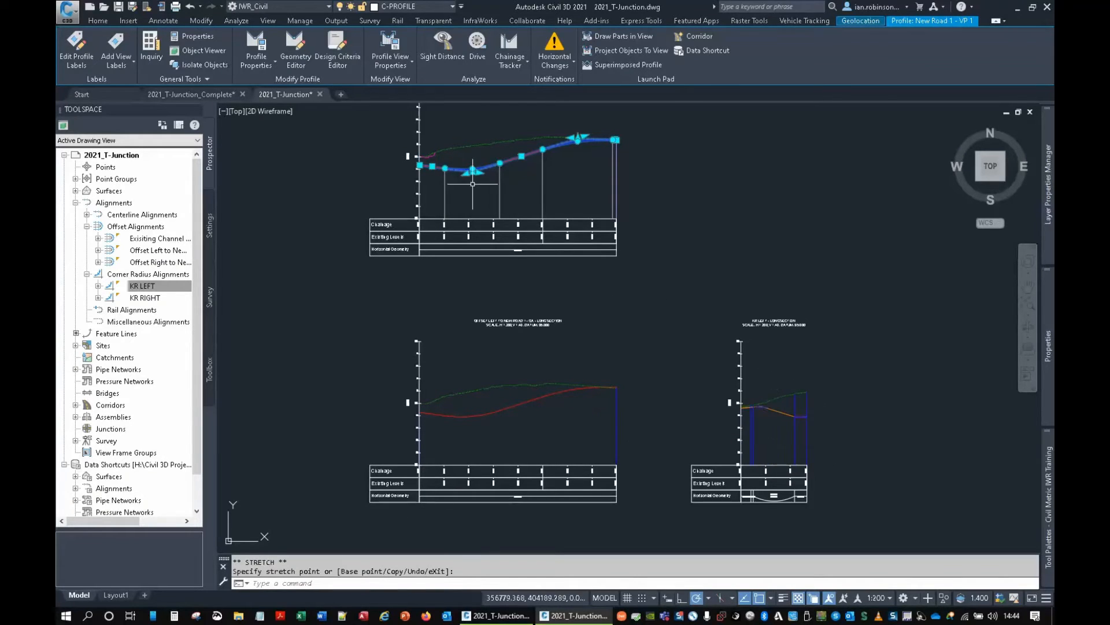
pyautogui.click(420, 166)
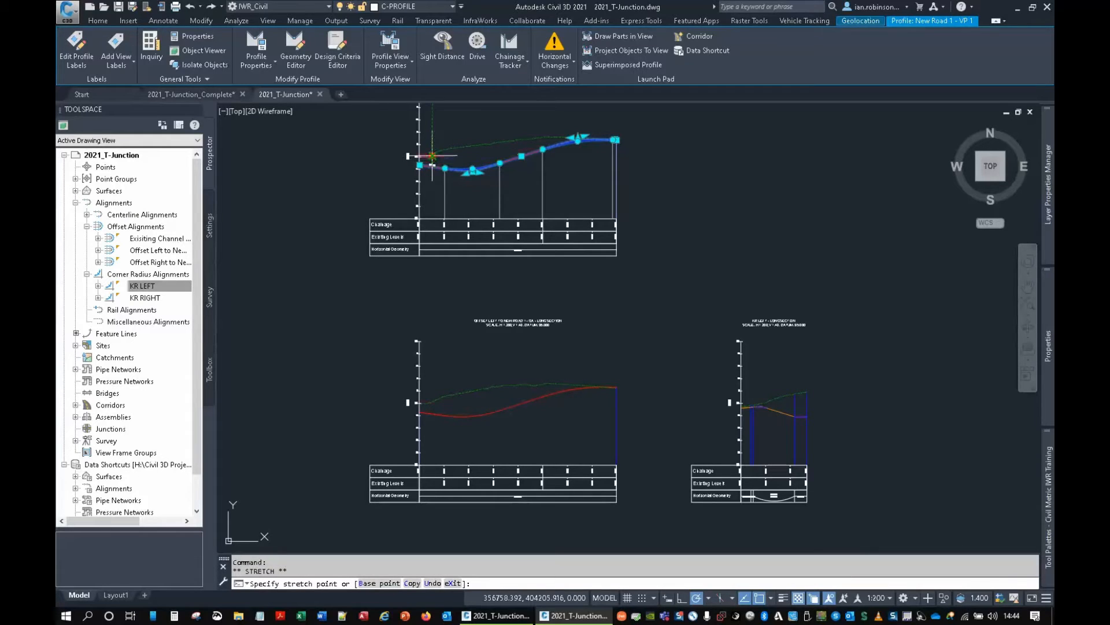
pyautogui.click(432, 155)
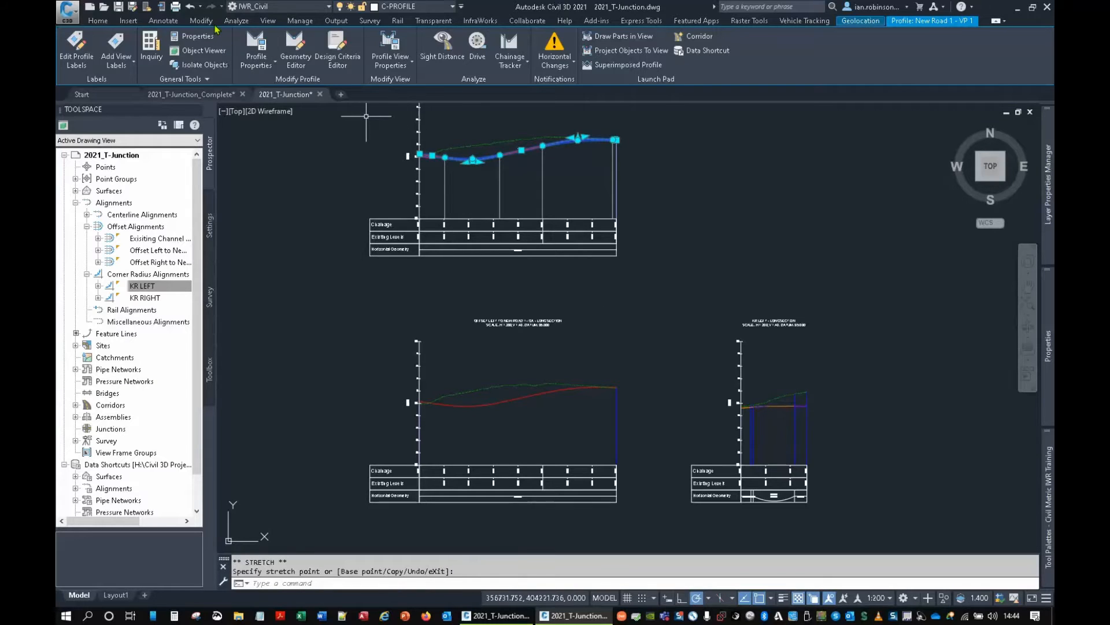
# Undo the grip edits to the New Road 1 design profile and clear the selection.
pyautogui.click(190, 6)
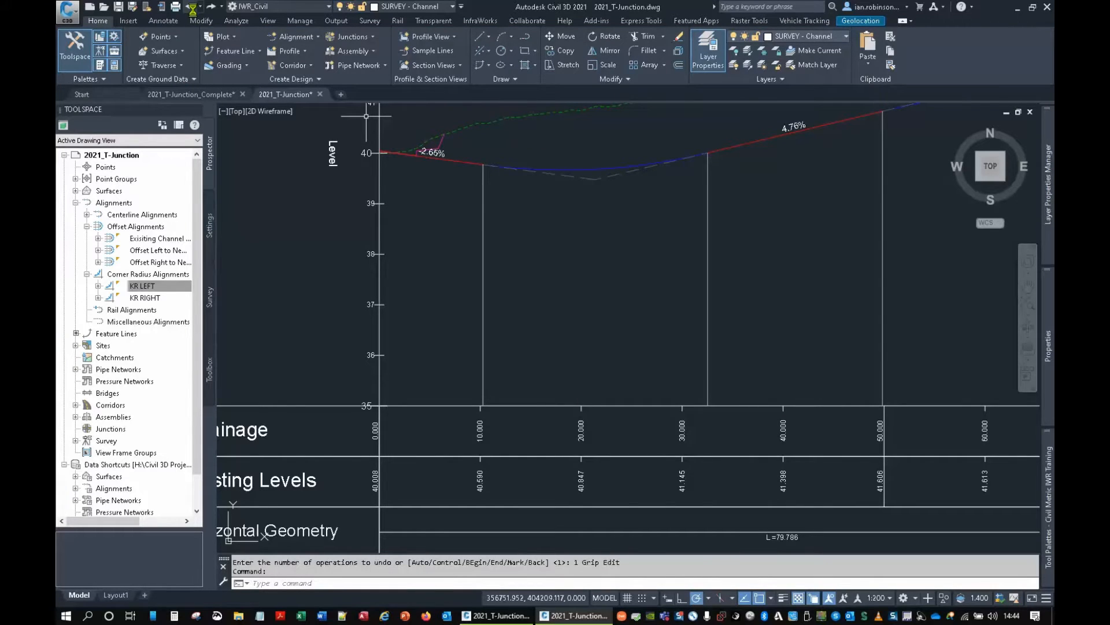
pyautogui.scroll(-4, 588, 246)
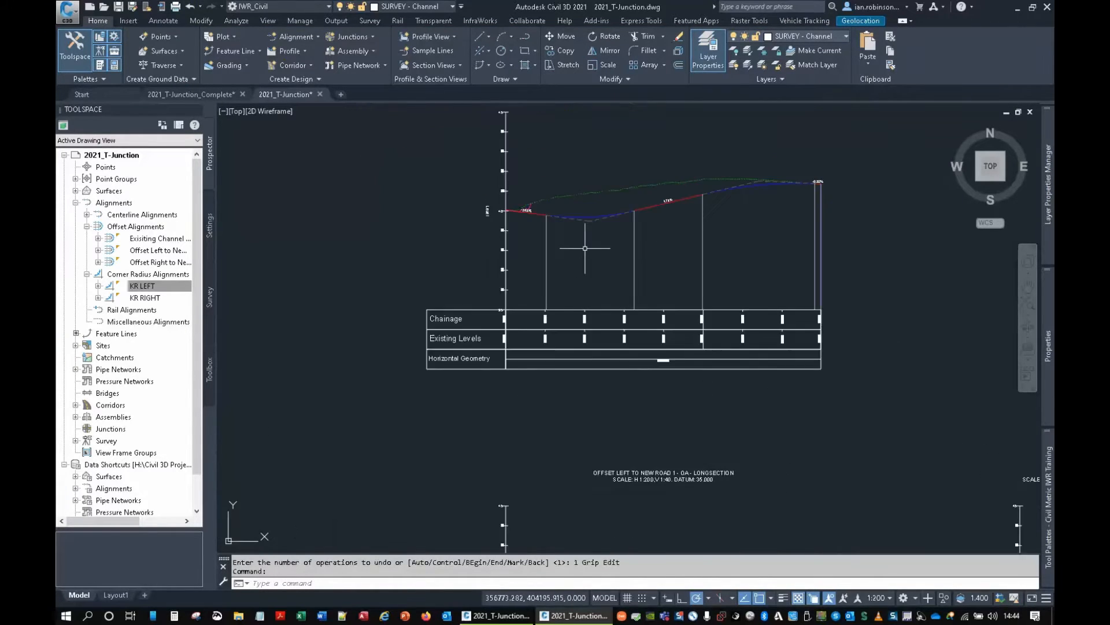
pyautogui.scroll(-8, 584, 248)
pyautogui.press('Escape')
pyautogui.press('Escape')
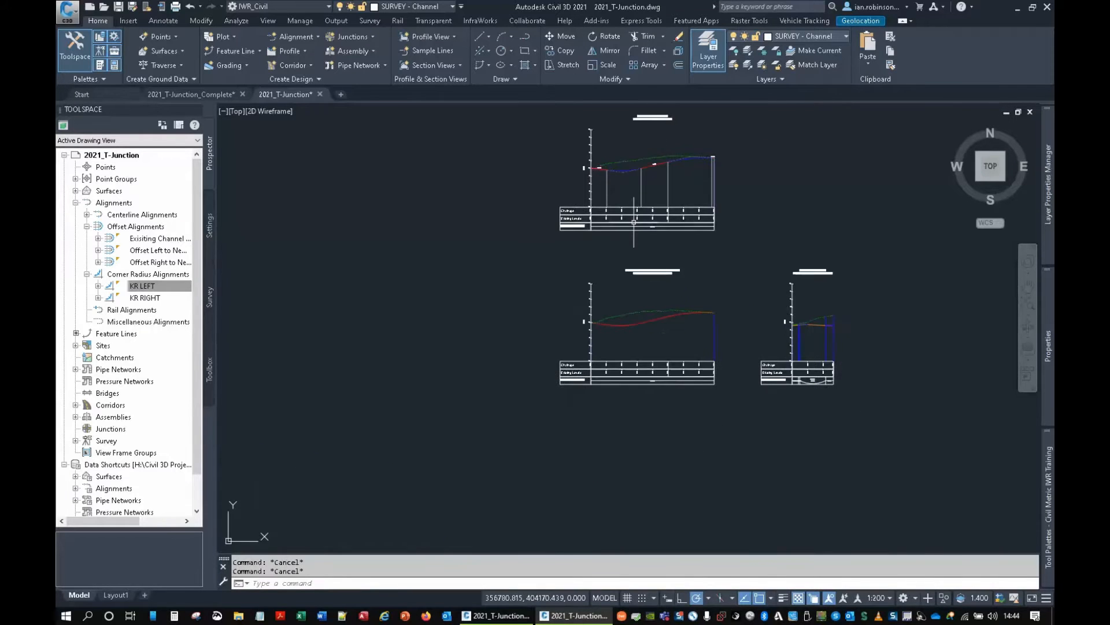
# Select the New Junction corridor in plan around the T-junction and its kerb radius tangent points.
pyautogui.scroll(6, 525, 355)
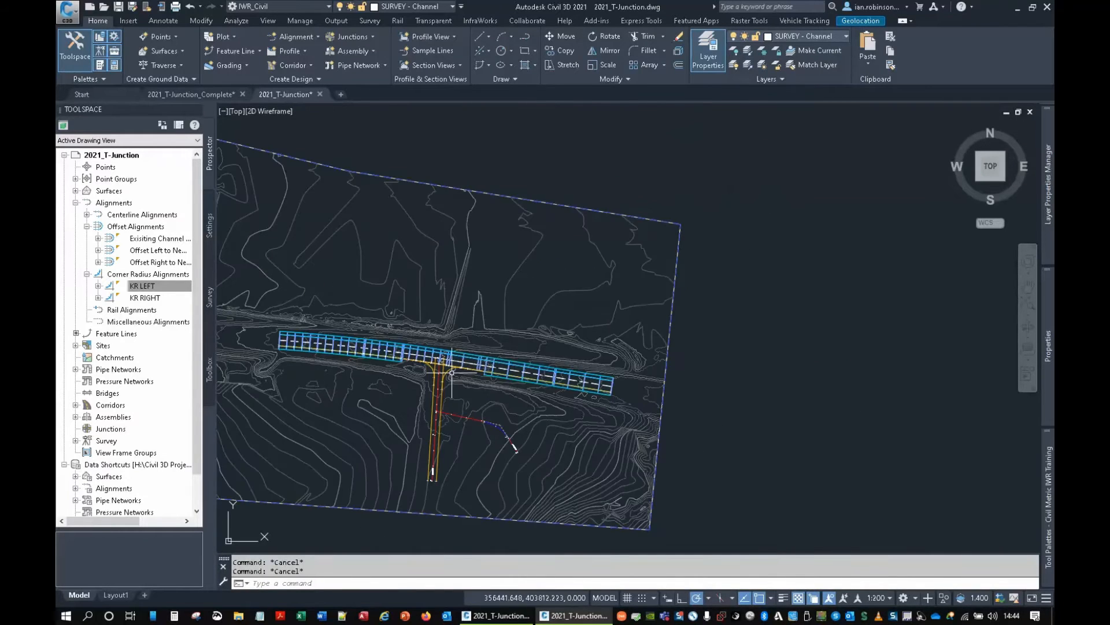
pyautogui.moveTo(443, 360); pyautogui.dragTo(549, 296, button='middle')
pyautogui.scroll(7, 544, 298)
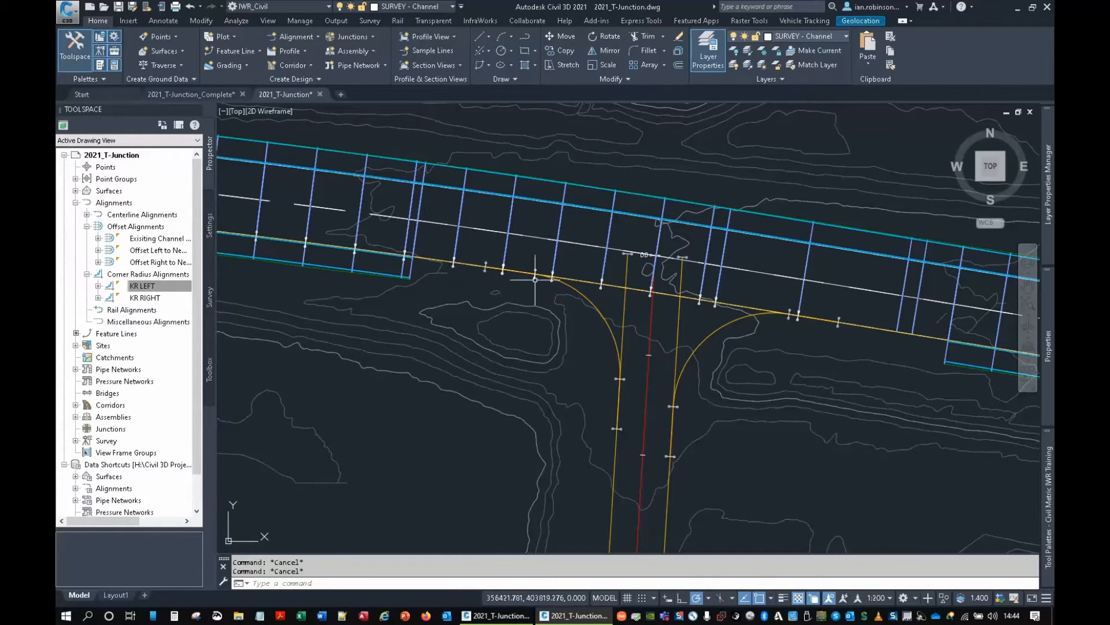
pyautogui.scroll(4, 532, 268)
pyautogui.scroll(5, 471, 258)
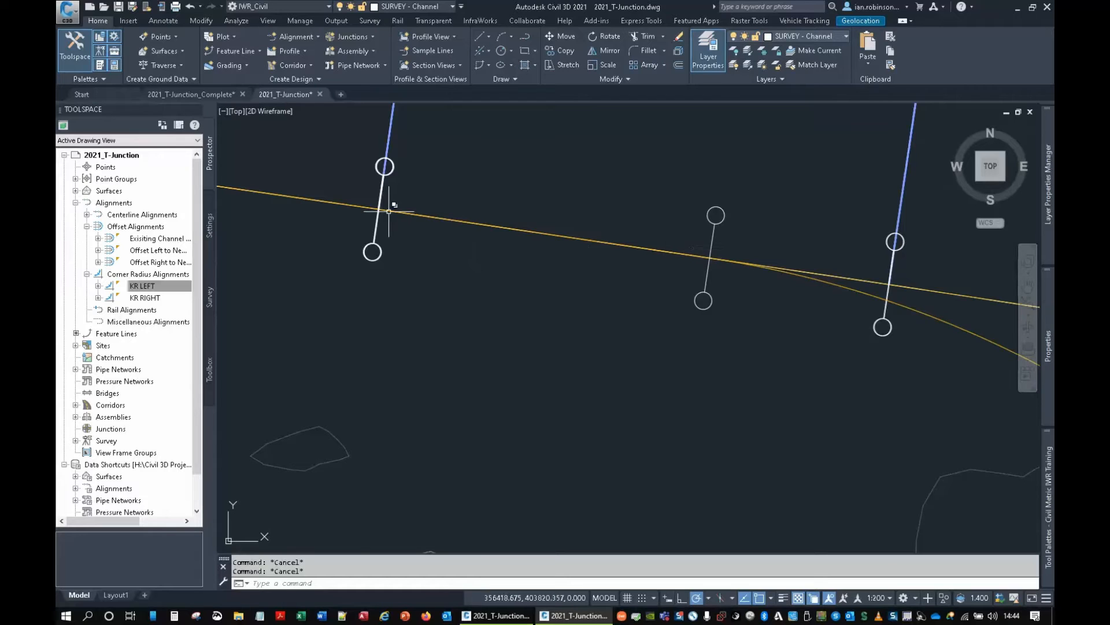
pyautogui.scroll(-6, 389, 211)
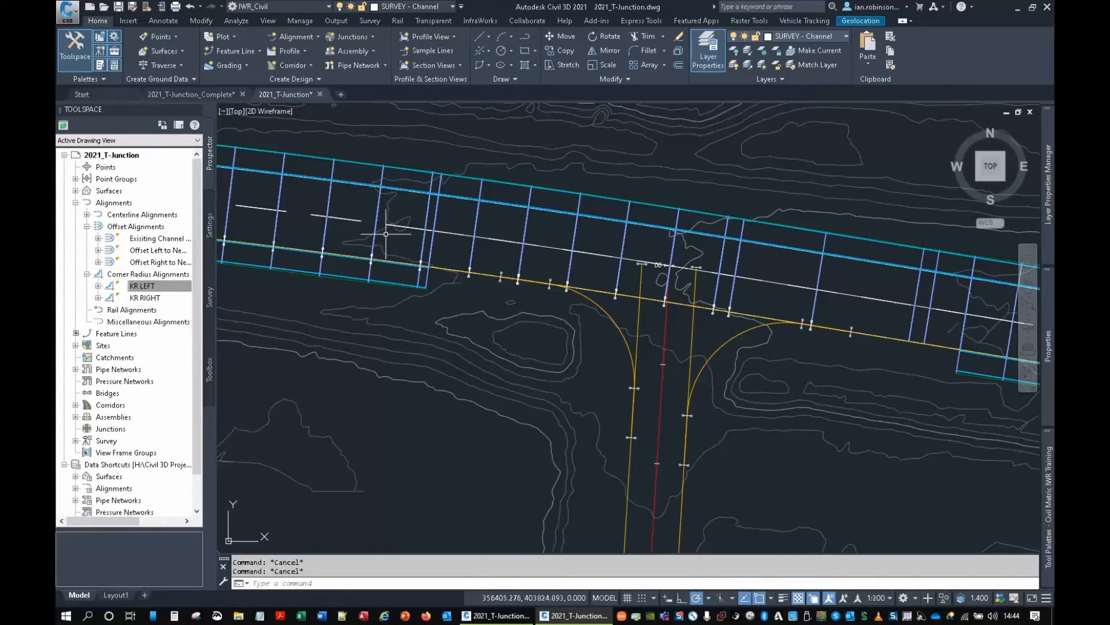
pyautogui.click(382, 218)
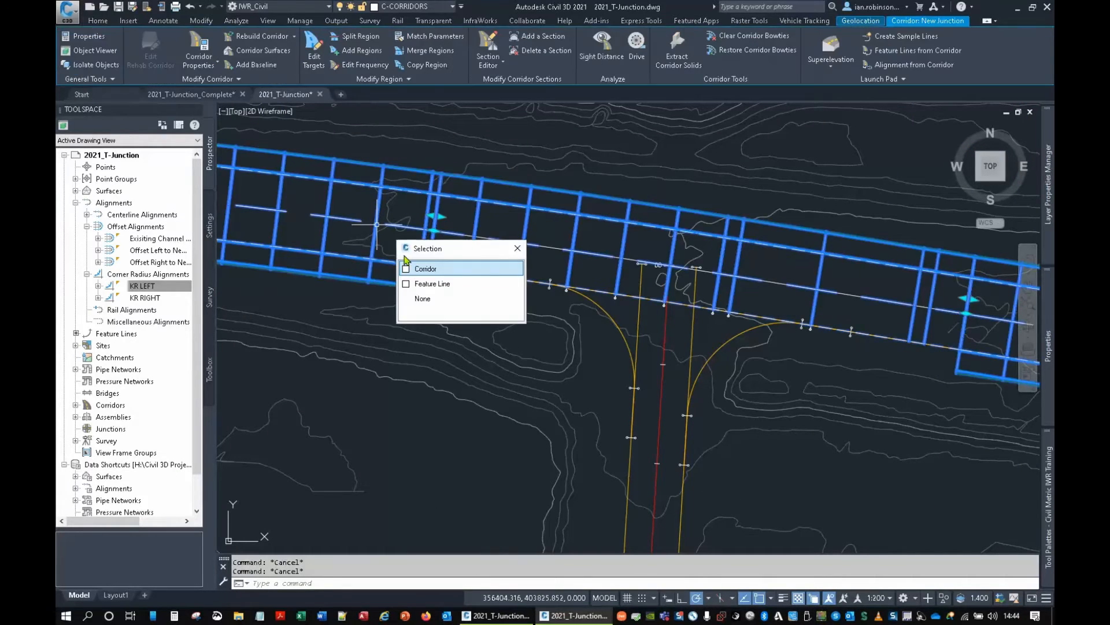
pyautogui.click(421, 269)
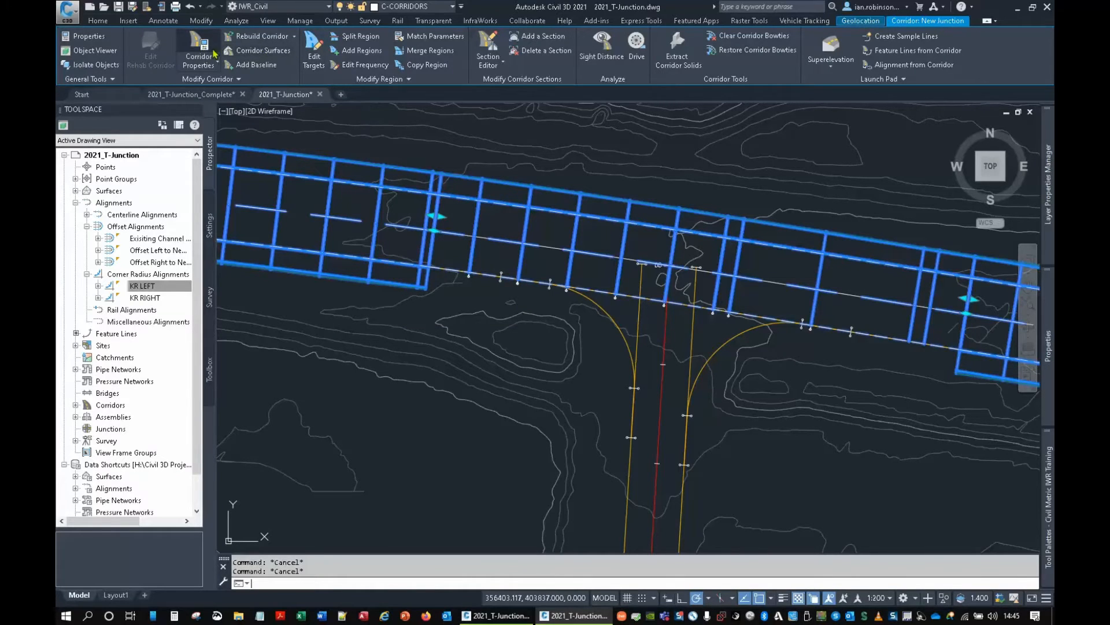
pyautogui.click(213, 54)
pyautogui.click(405, 201)
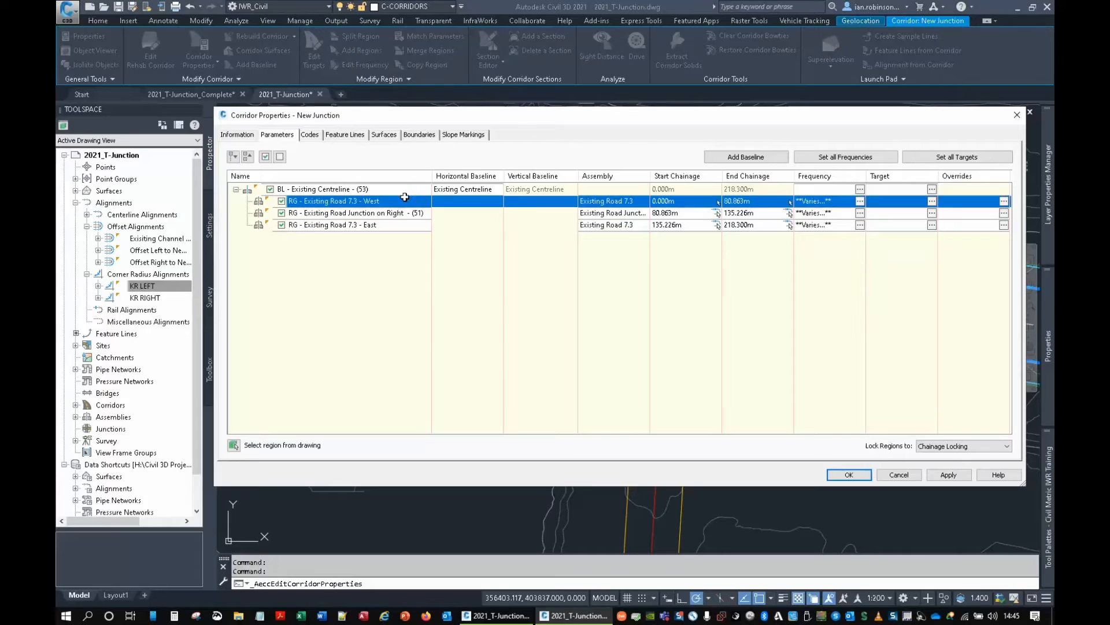
pyautogui.click(782, 202)
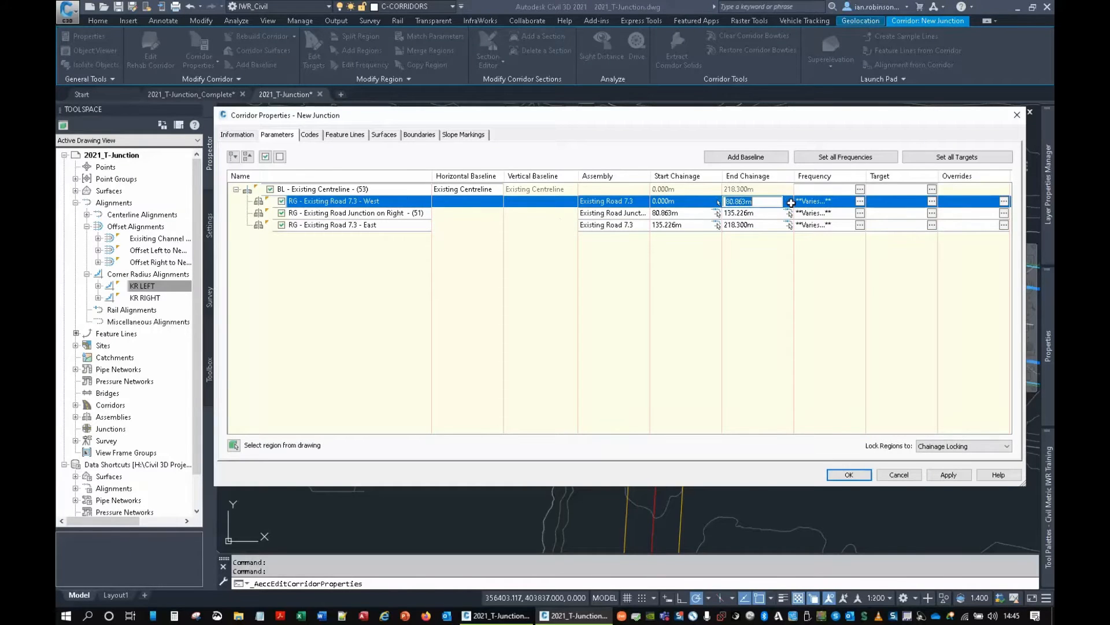
pyautogui.click(791, 202)
pyautogui.press('Escape')
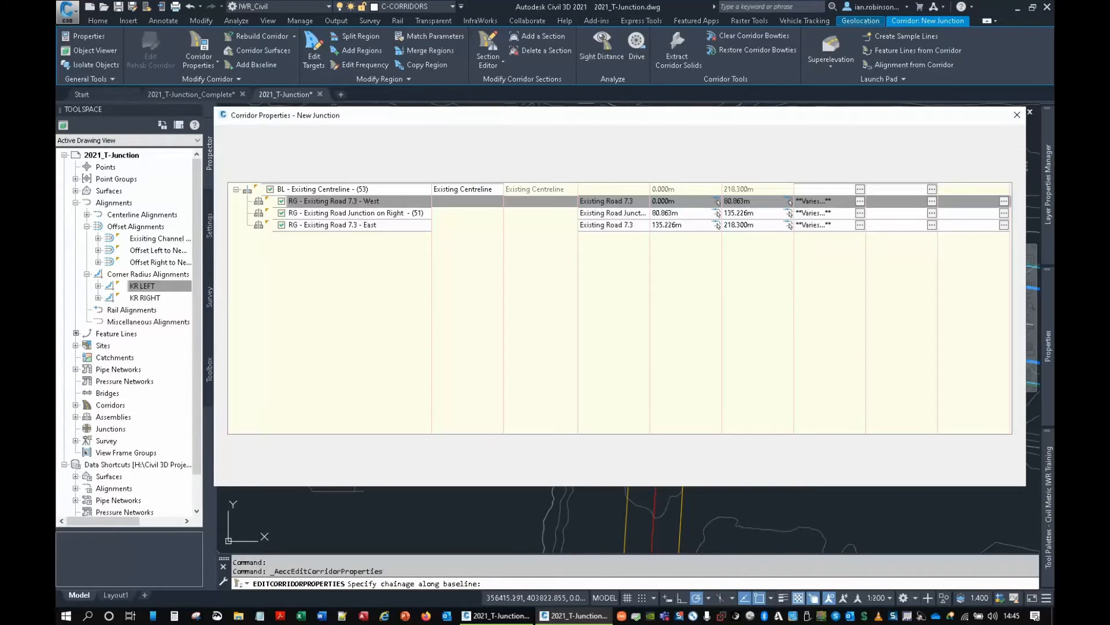
pyautogui.click(893, 475)
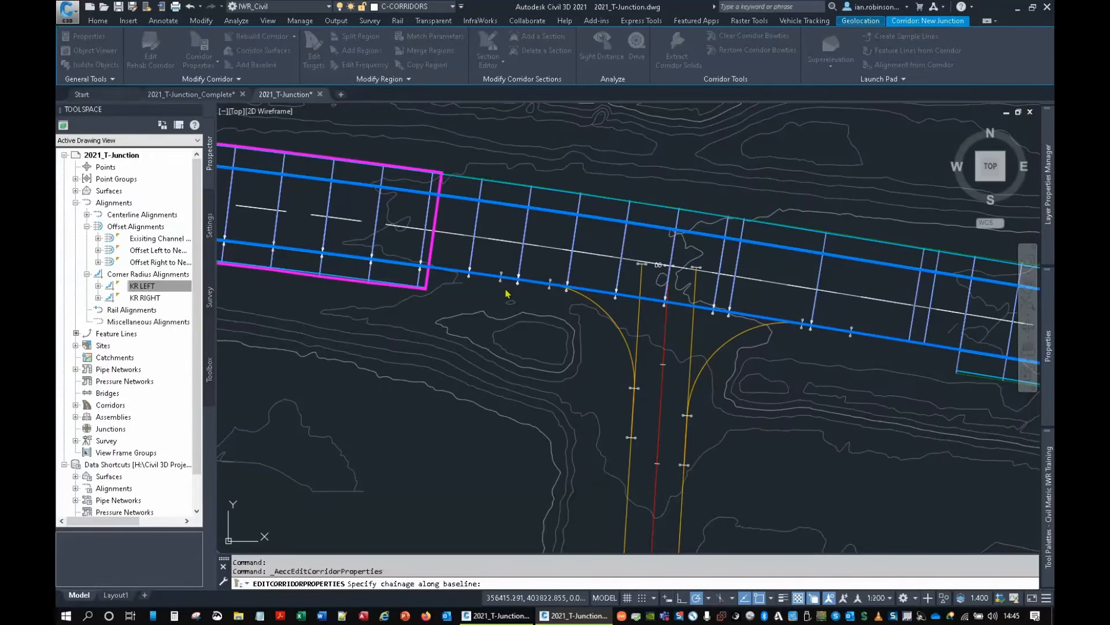
# Stretch the end of the Existing Road 7.3 - West region to the chainage marker at the KR LEFT kerb curve's tangent point.
pyautogui.scroll(2, 441, 234)
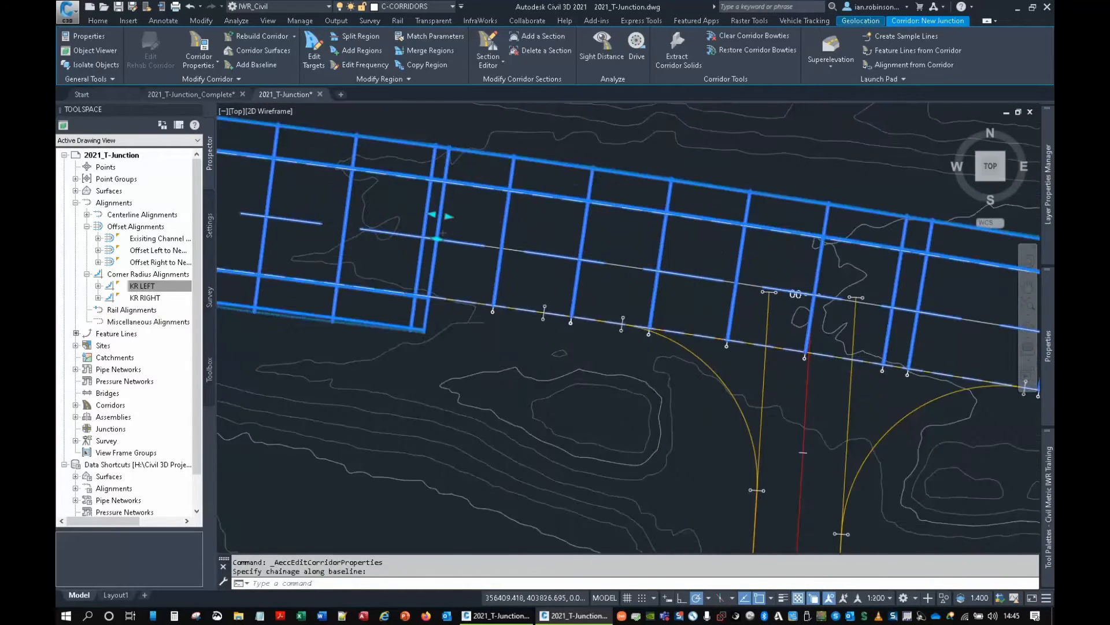
pyautogui.scroll(2, 443, 234)
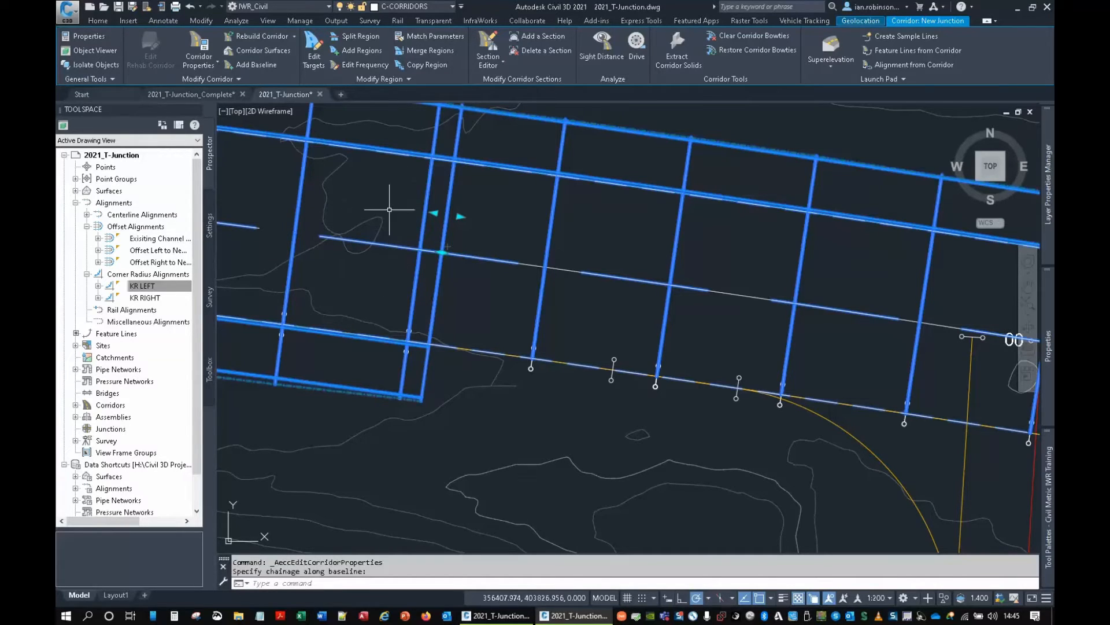
pyautogui.click(441, 252)
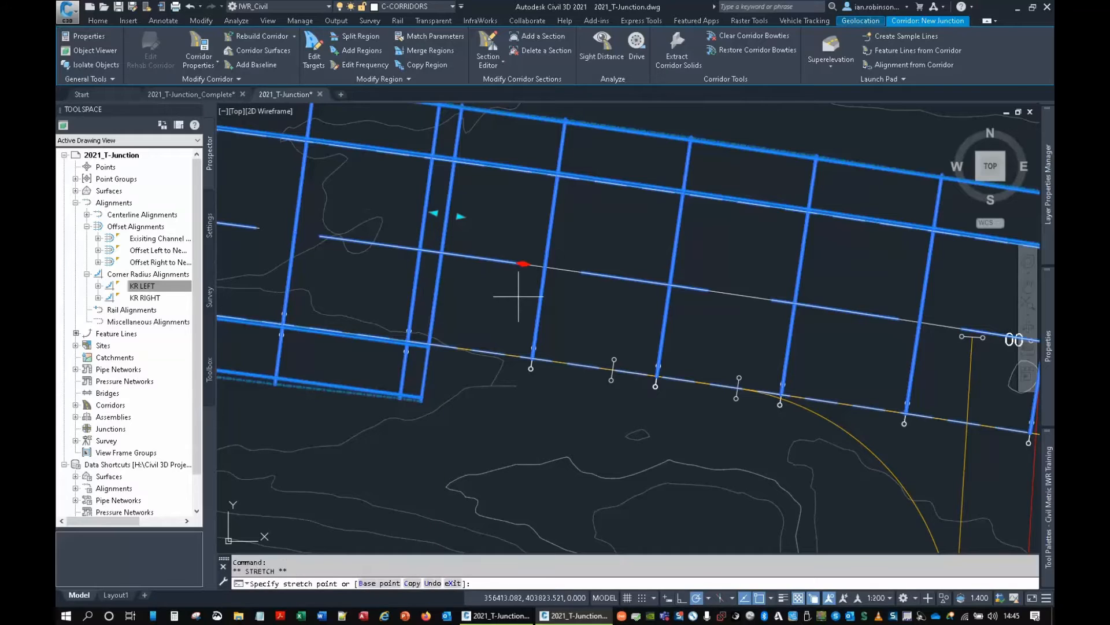
pyautogui.scroll(4, 726, 423)
pyautogui.scroll(4, 739, 417)
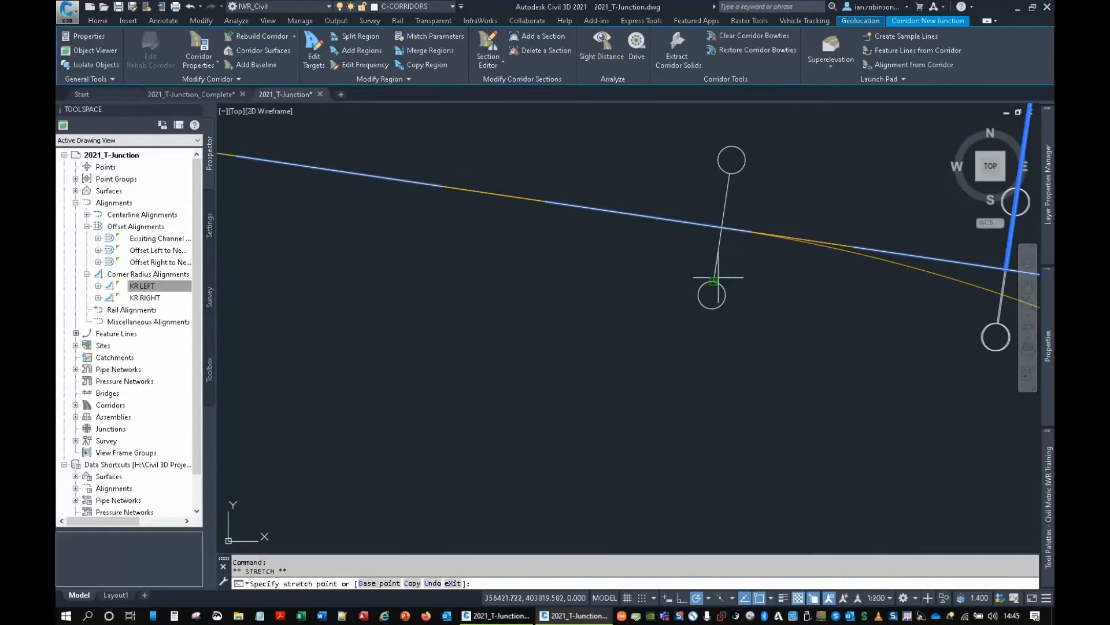
pyautogui.click(715, 274)
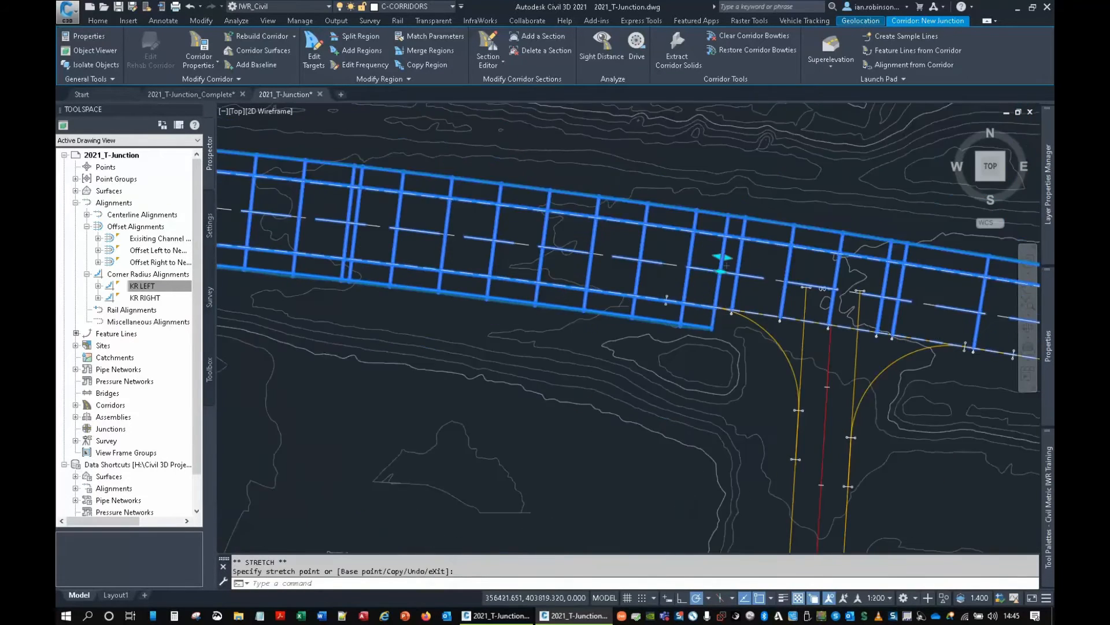
# Stretch the start of the Existing Road 7.3 - East region back to the chainage marker just beyond the KR RIGHT kerb curve's tangent point.
pyautogui.scroll(-1, 727, 265)
pyautogui.scroll(5, 810, 275)
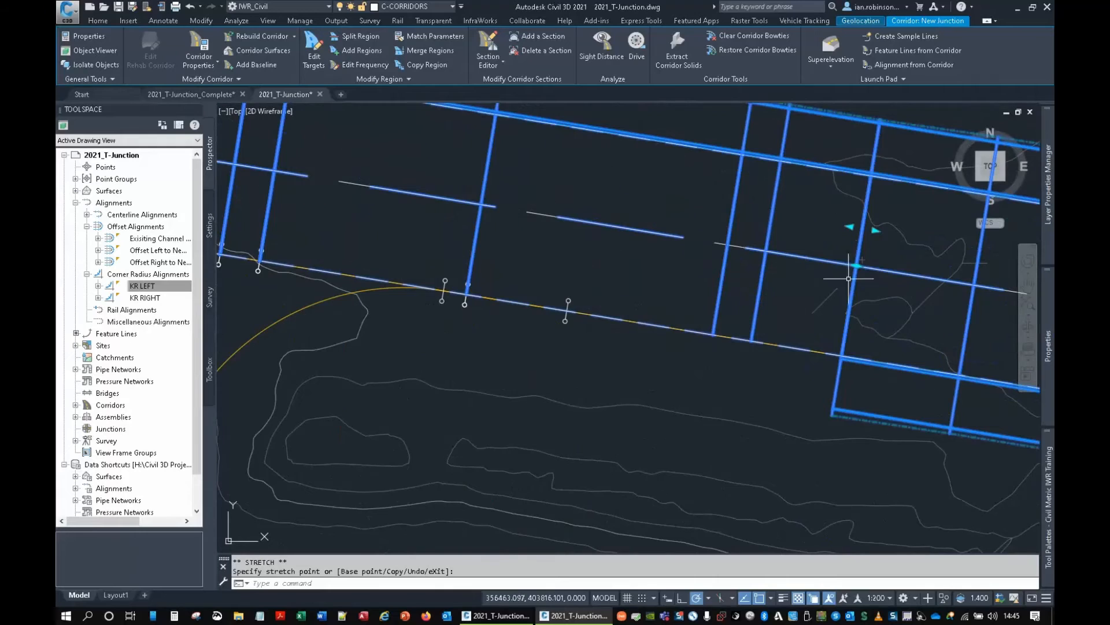
pyautogui.click(797, 255)
pyautogui.scroll(6, 434, 328)
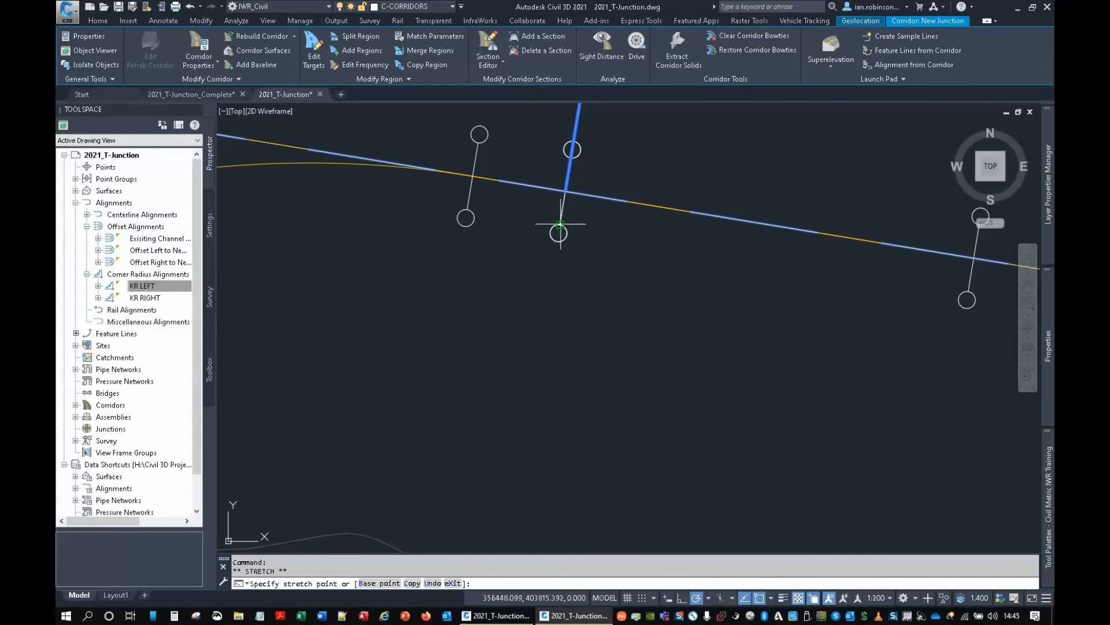
pyautogui.click(559, 227)
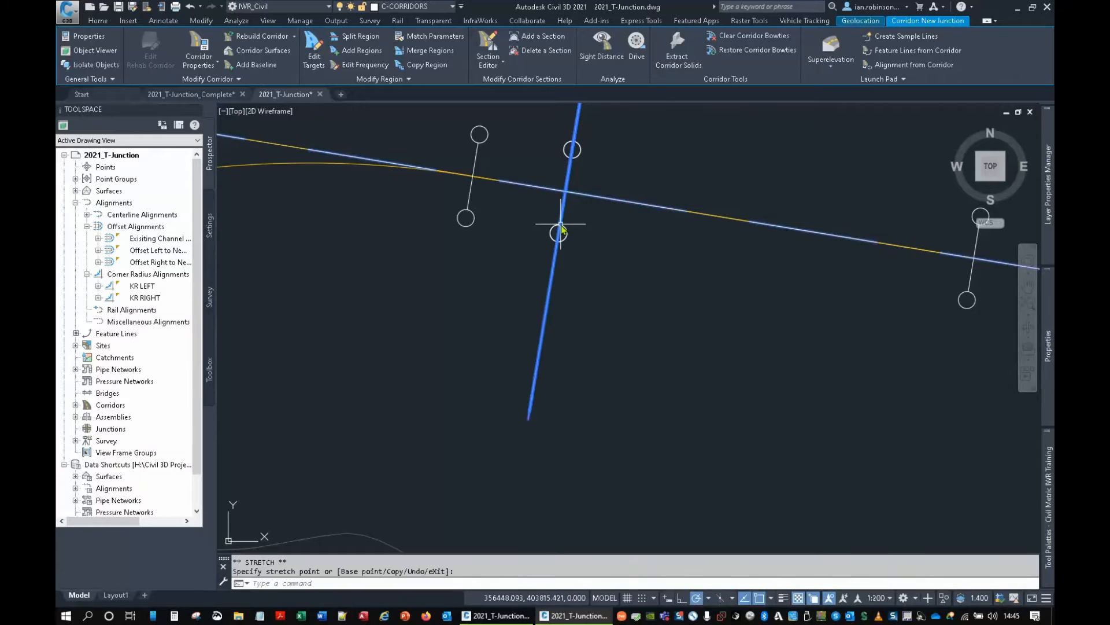
# Examine the corridor region boundaries against both kerb return tangent points, ending with the corridor deselected.
pyautogui.scroll(-4, 586, 306)
pyautogui.scroll(8, 695, 243)
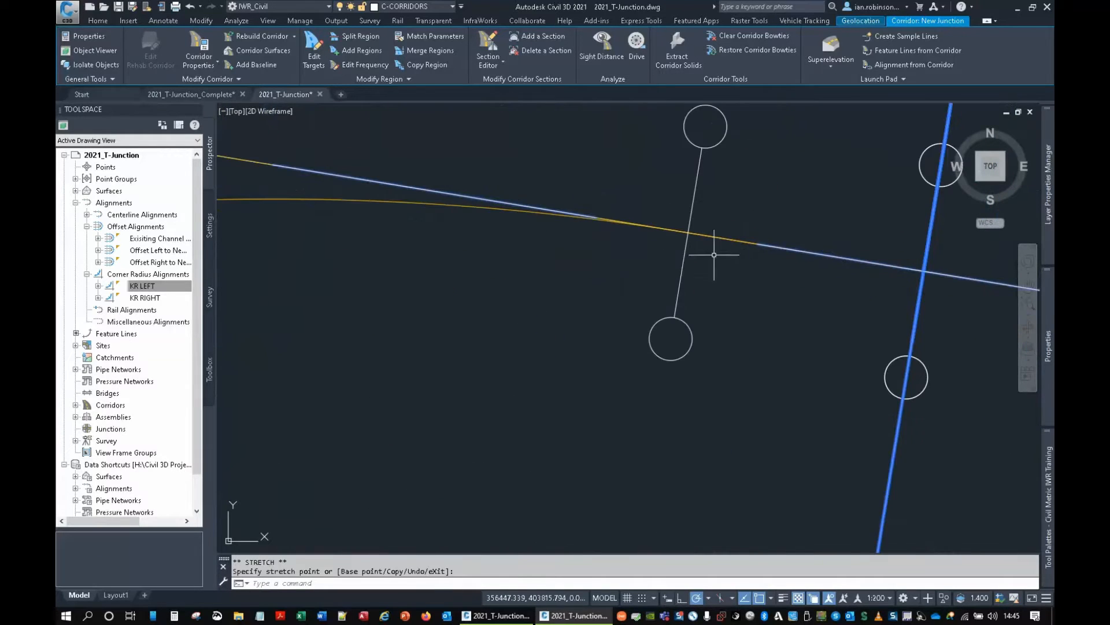
pyautogui.moveTo(639, 198)
pyautogui.mouseDown(button='middle')
pyautogui.moveTo(540, 434)
pyautogui.moveTo(547, 377)
pyautogui.moveTo(722, 319)
pyautogui.moveTo(892, 317)
pyautogui.mouseUp(button='middle')
pyautogui.scroll(-5, 546, 377)
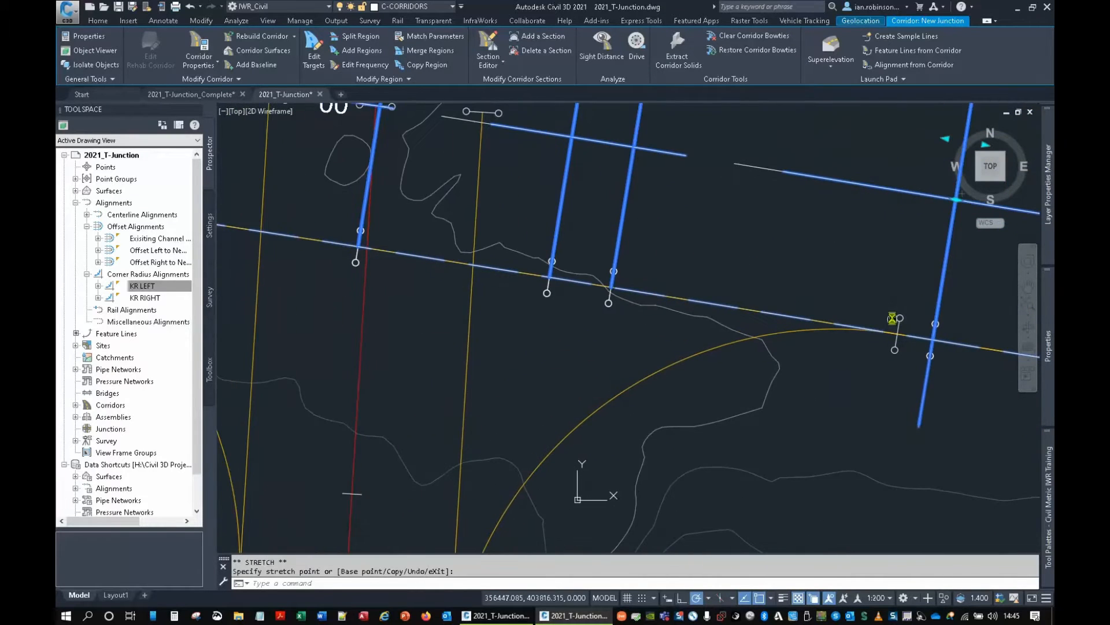
pyautogui.moveTo(602, 312); pyautogui.dragTo(866, 319, button='middle')
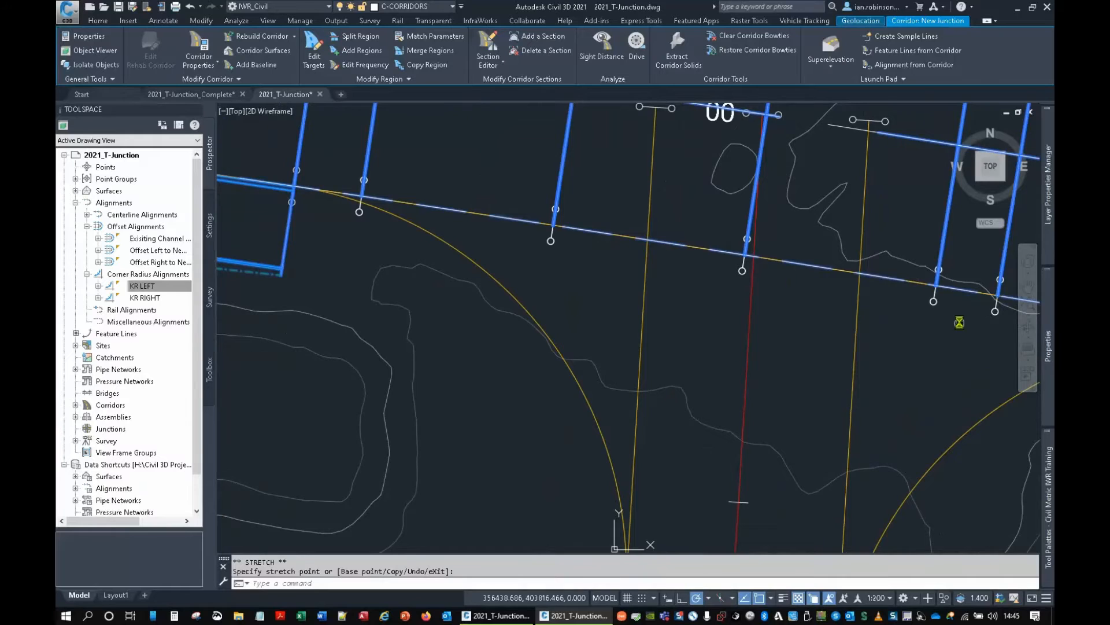
pyautogui.moveTo(960, 322); pyautogui.dragTo(513, 296, button='middle')
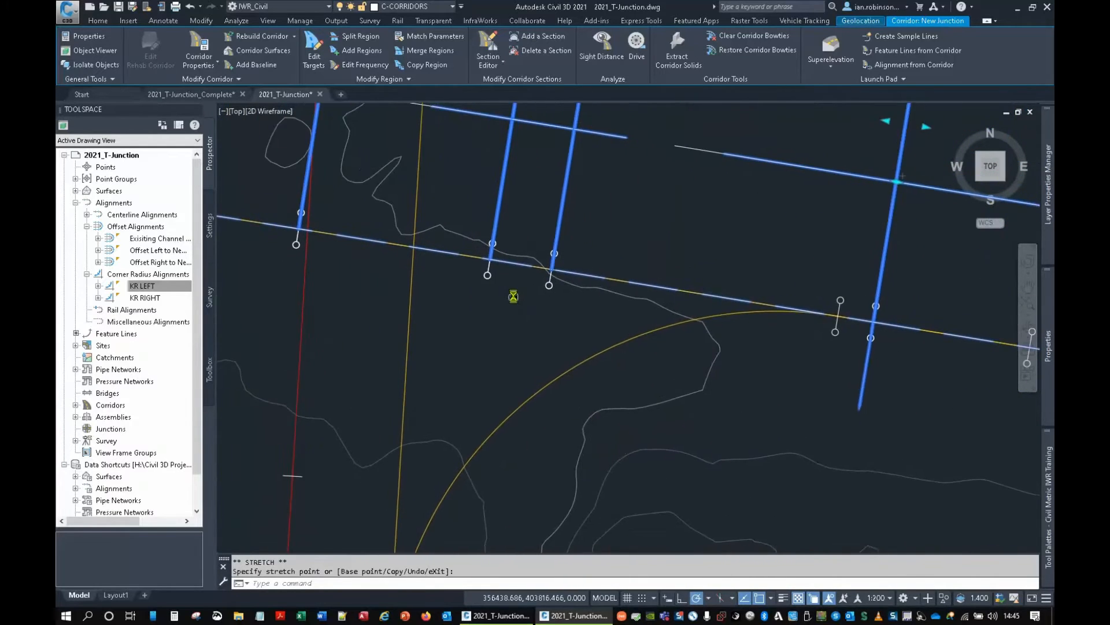
pyautogui.scroll(2, 514, 296)
pyautogui.scroll(-4, 659, 313)
pyautogui.moveTo(657, 312); pyautogui.dragTo(614, 243, button='middle')
pyautogui.press('Escape')
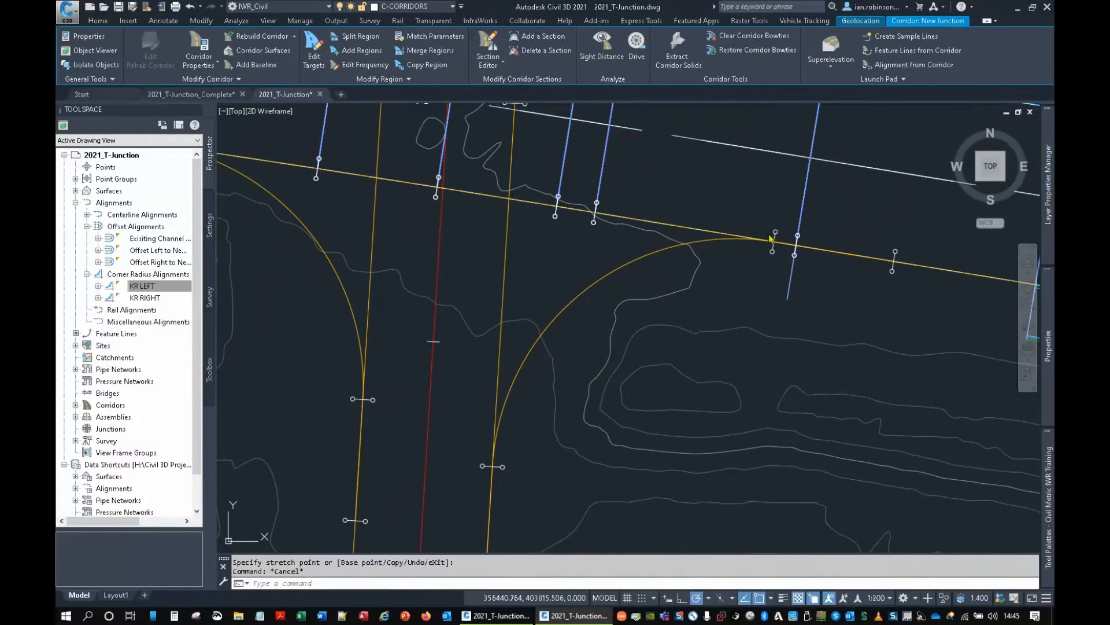
# Stretch the eastern corridor region's start to the tangent point of the eastern kerb return on the existing channel line.
pyautogui.click(770, 238)
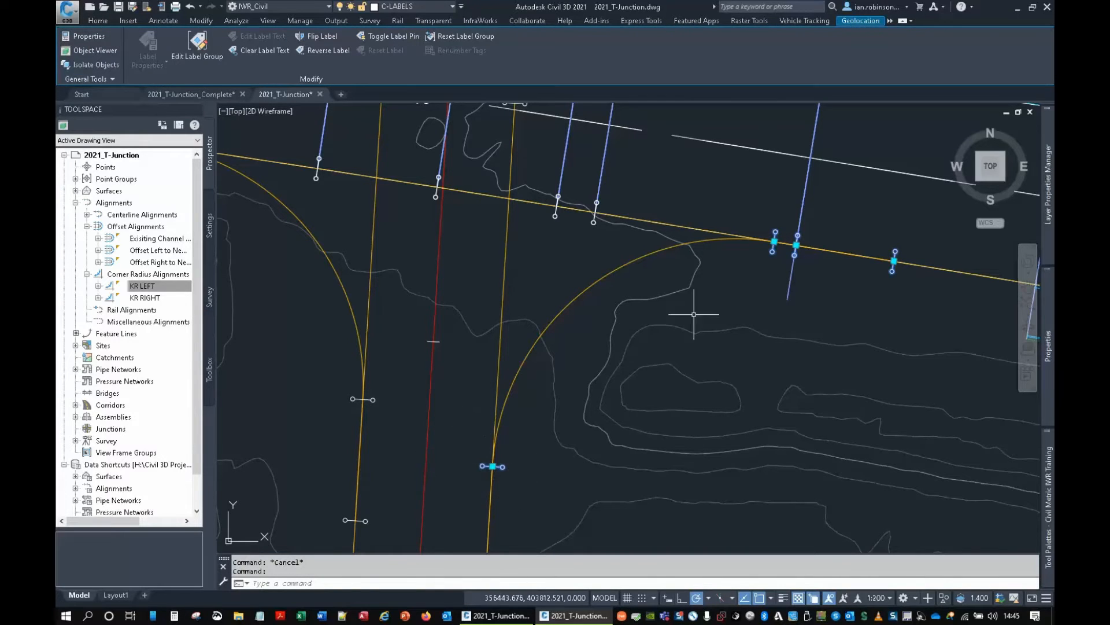
pyautogui.press('Escape')
pyautogui.click(813, 148)
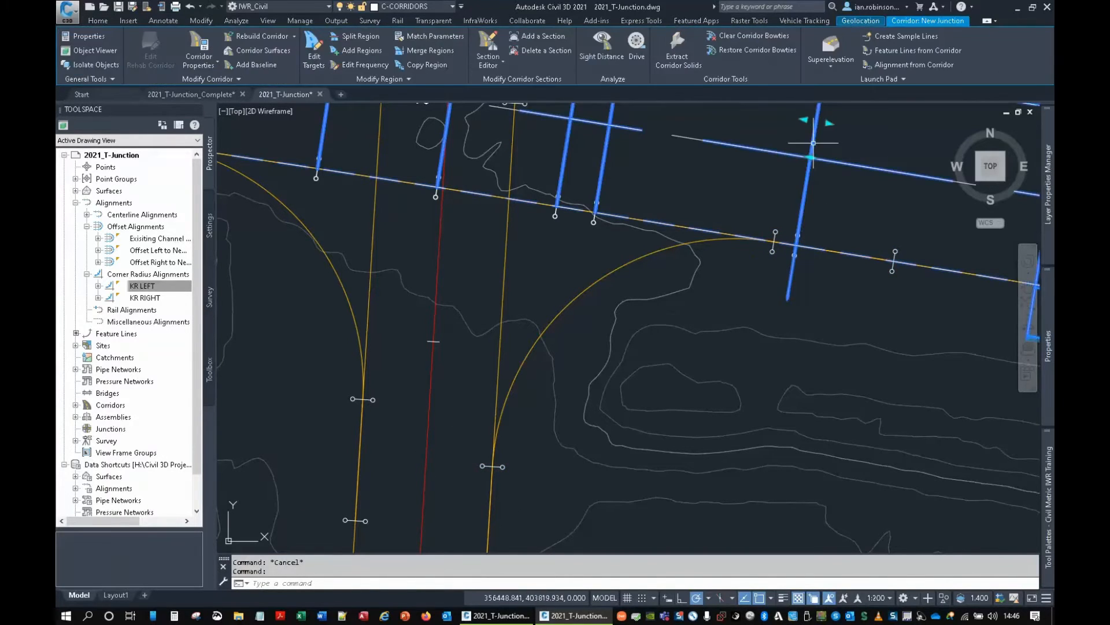
pyautogui.click(811, 157)
pyautogui.scroll(7, 770, 243)
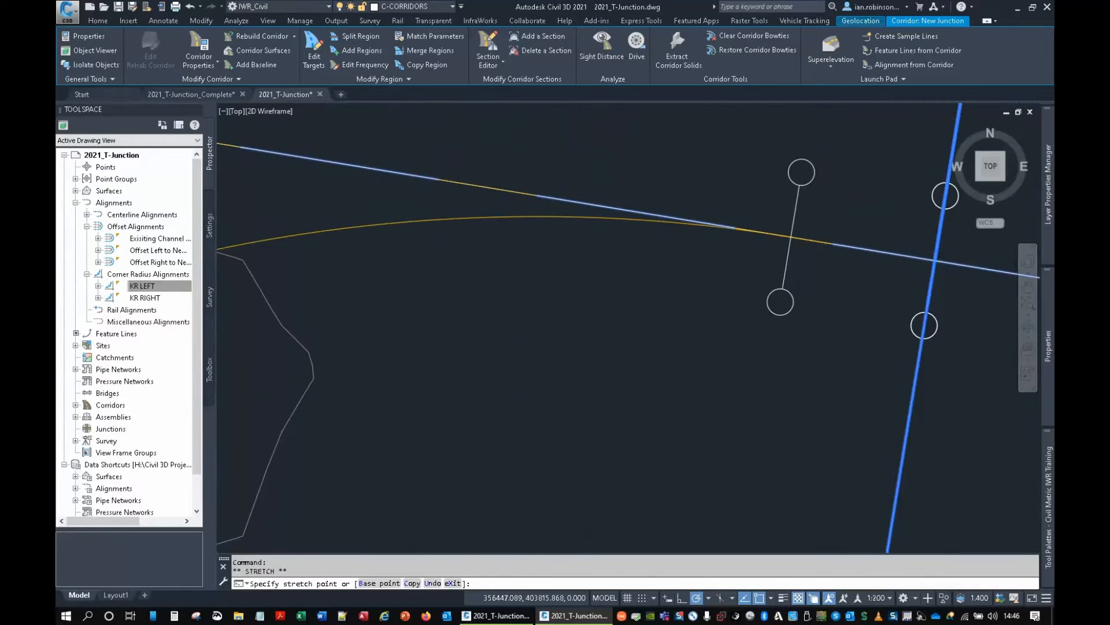
pyautogui.click(792, 236)
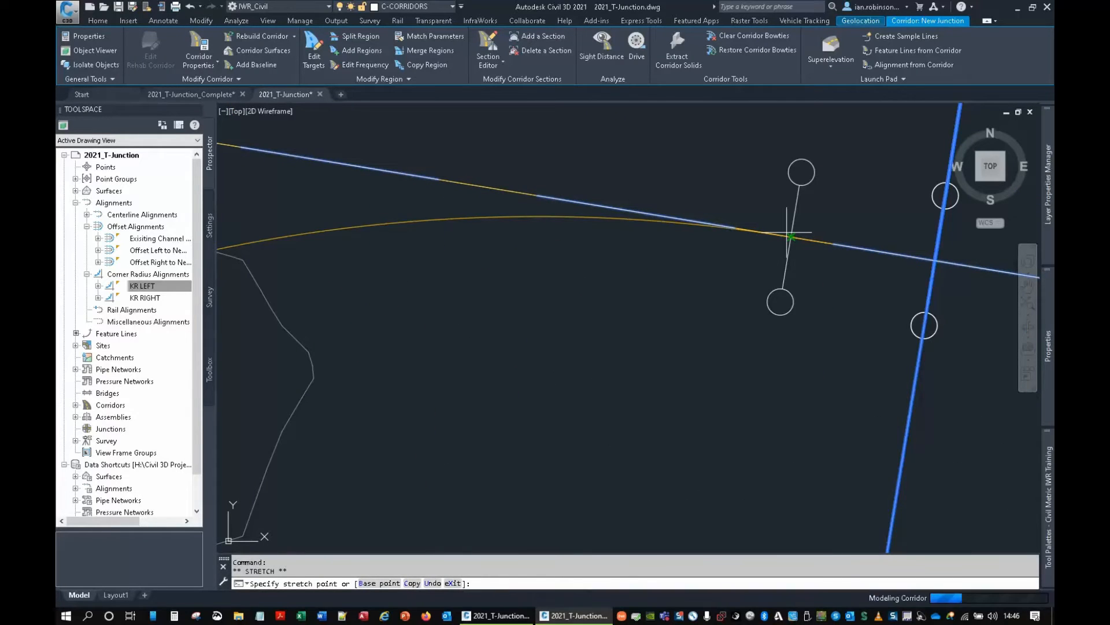
pyautogui.scroll(-7, 729, 252)
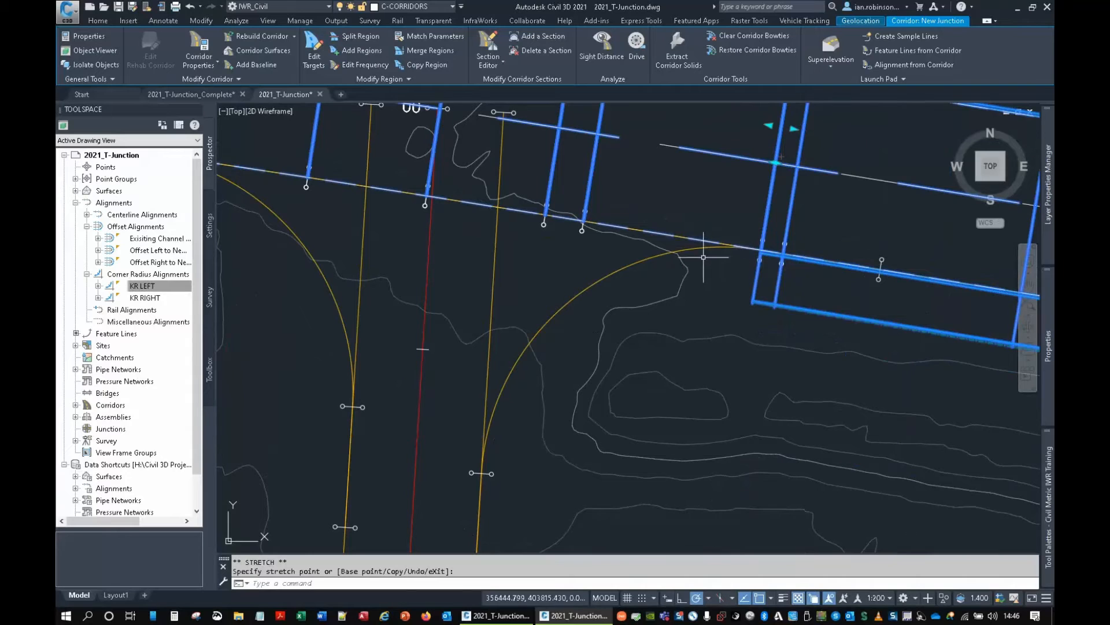
pyautogui.press('Escape')
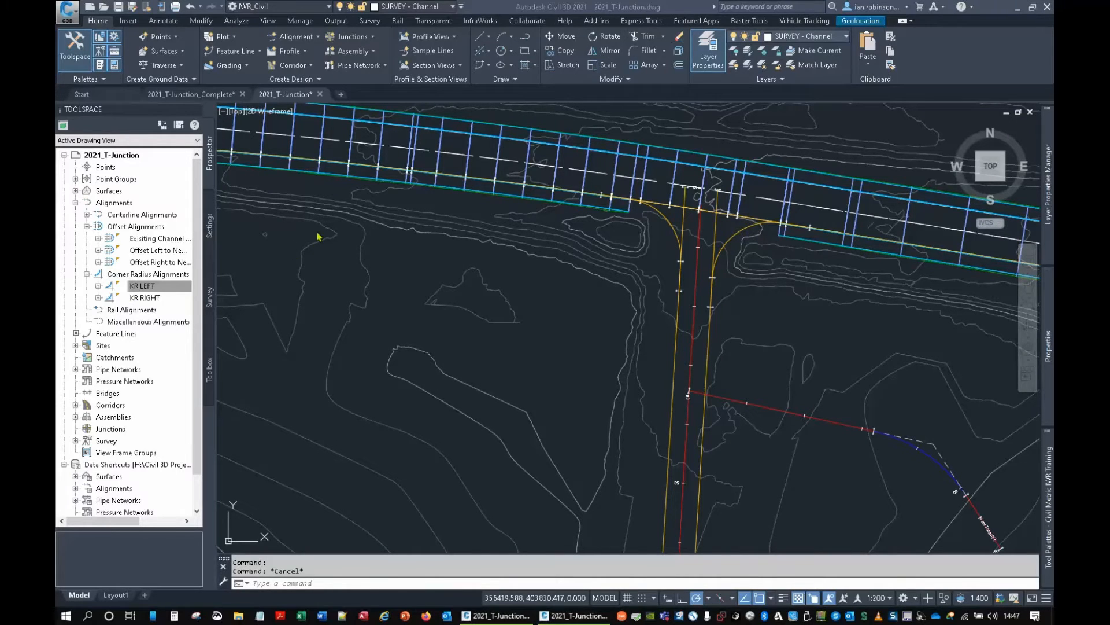
# Add a baseline to the New Junction corridor using the KR LEFT alignment.
pyautogui.click(647, 165)
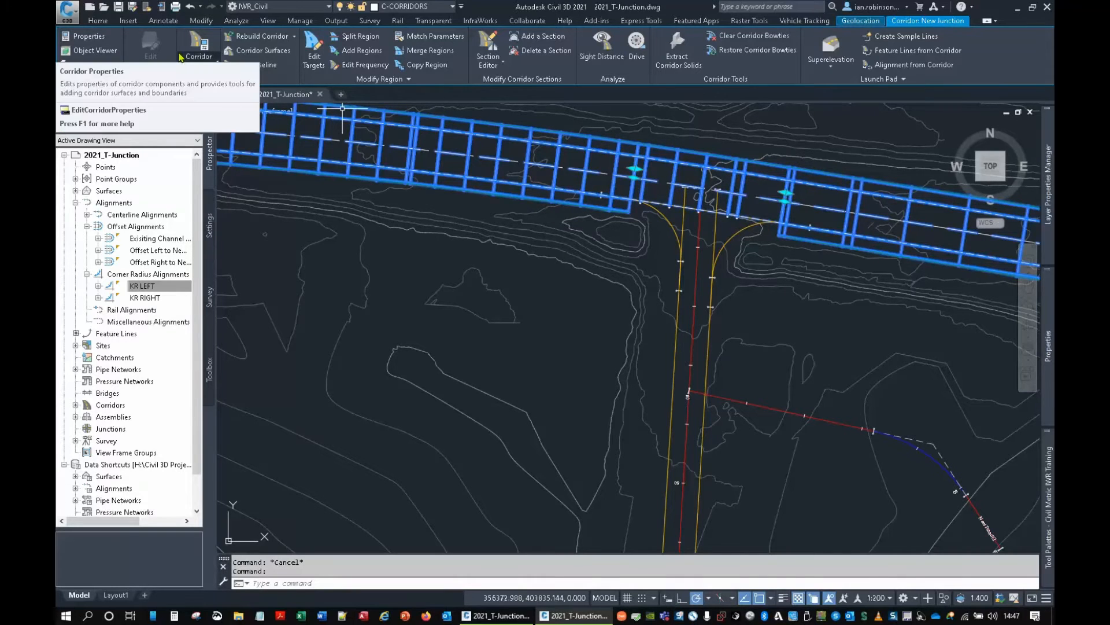
pyautogui.click(182, 56)
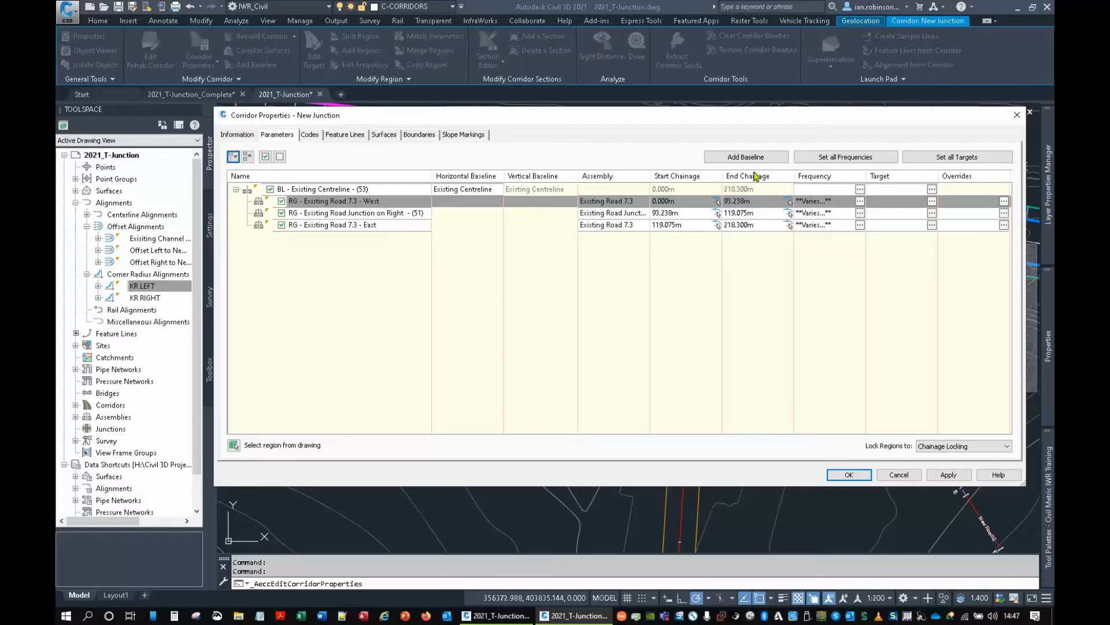
pyautogui.click(752, 157)
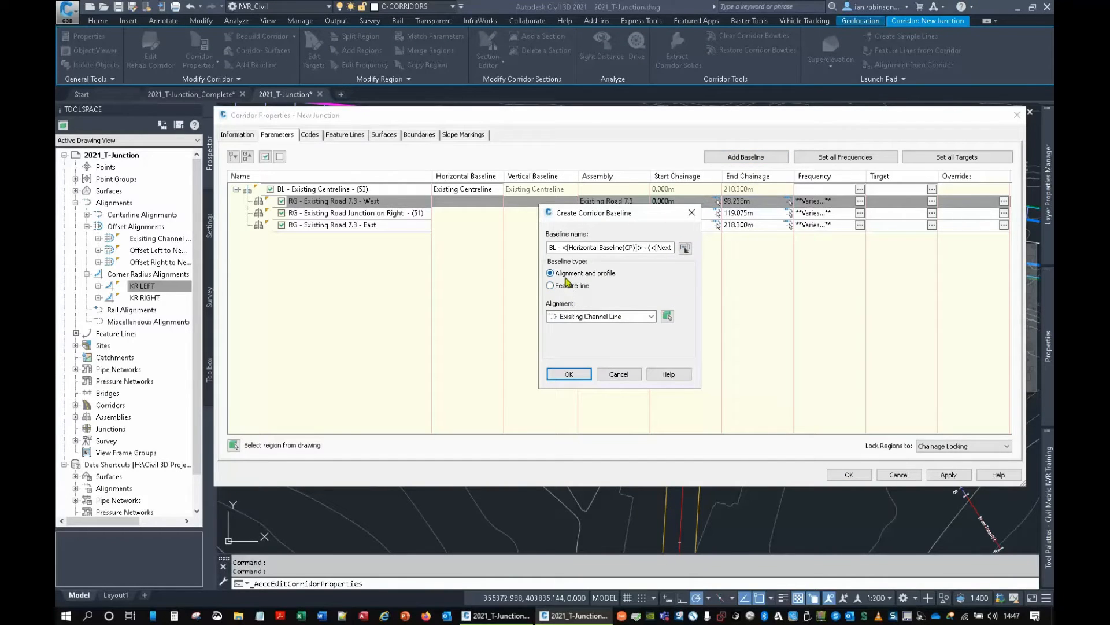
pyautogui.click(651, 316)
pyautogui.click(582, 342)
pyautogui.click(570, 374)
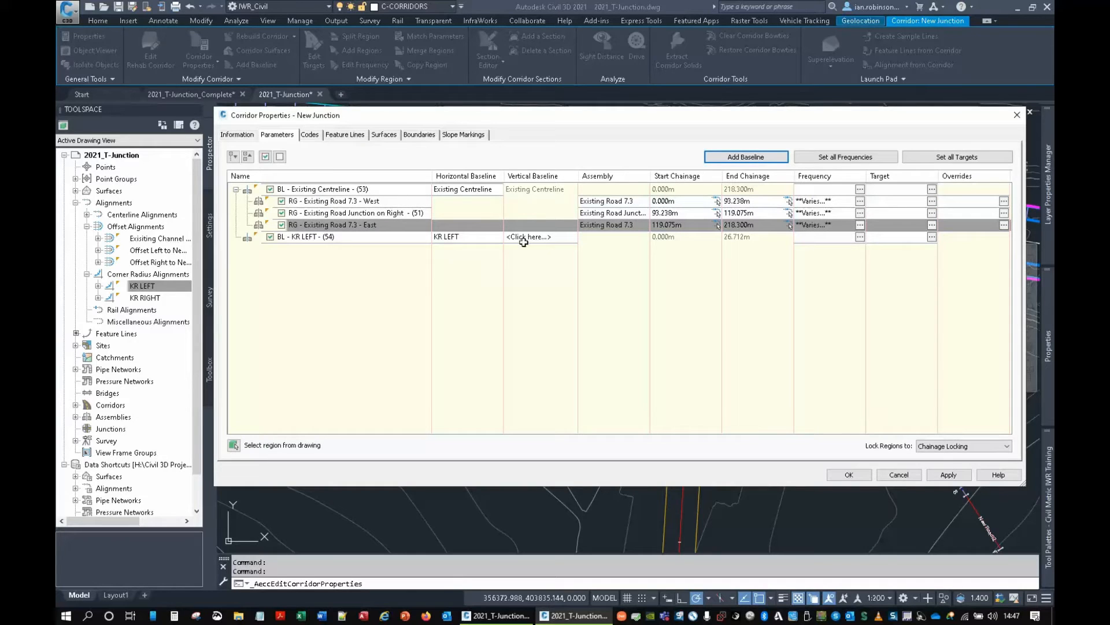
# Assign the KR LEFT - (11) profile as the vertical baseline of the KR LEFT baseline.
pyautogui.click(524, 237)
pyautogui.click(596, 312)
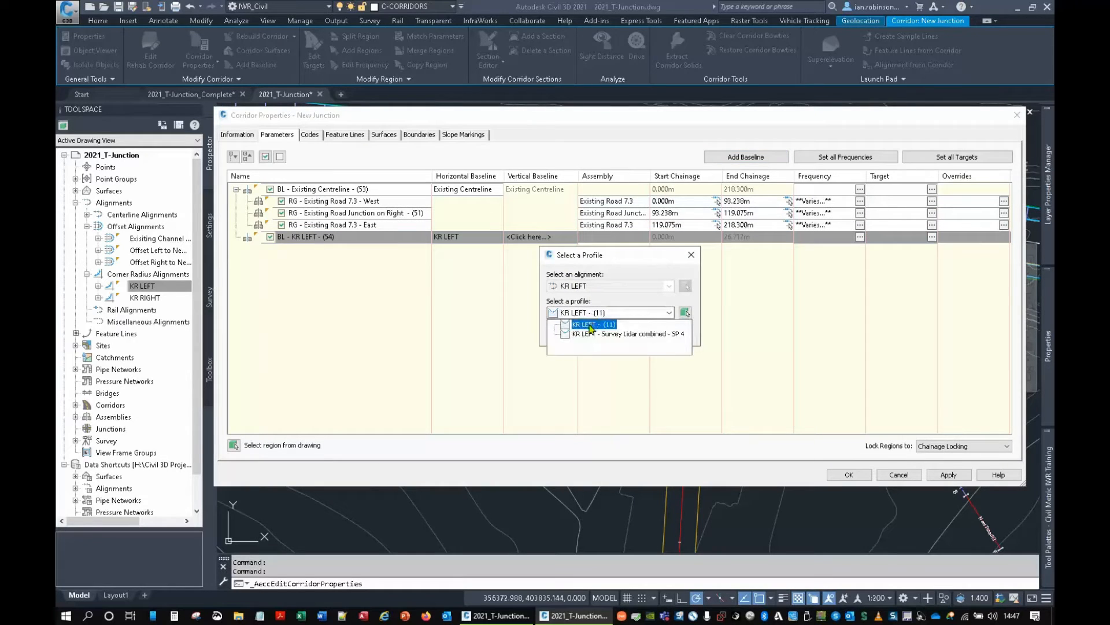
pyautogui.click(593, 325)
pyautogui.click(570, 335)
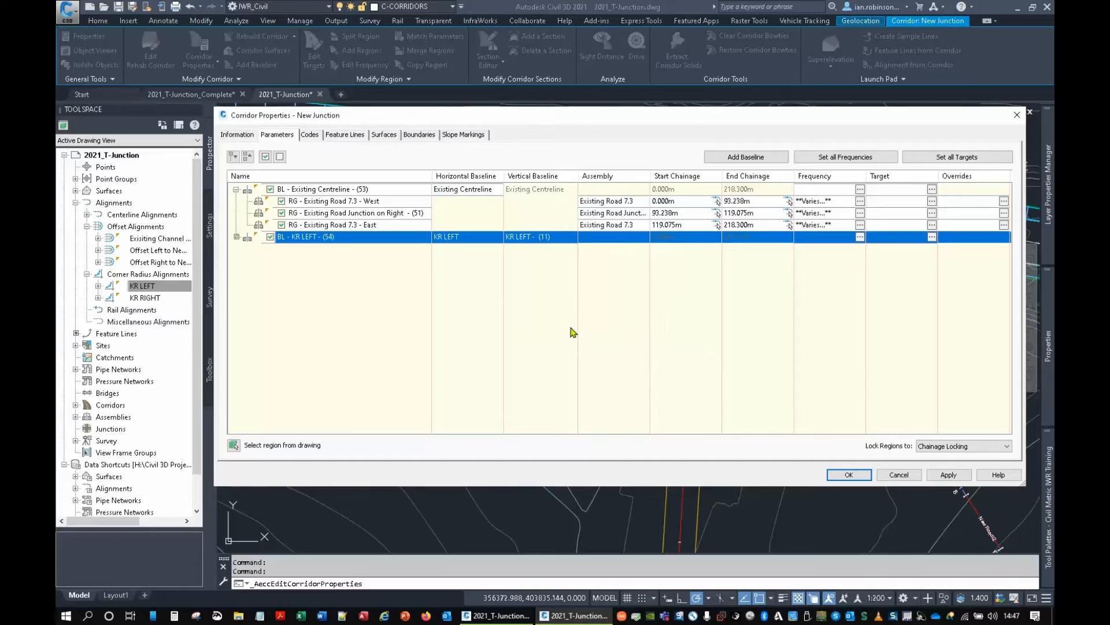
# Add a region to the KR LEFT baseline using the Kerb Return Left assembly.
pyautogui.rightClick(328, 248)
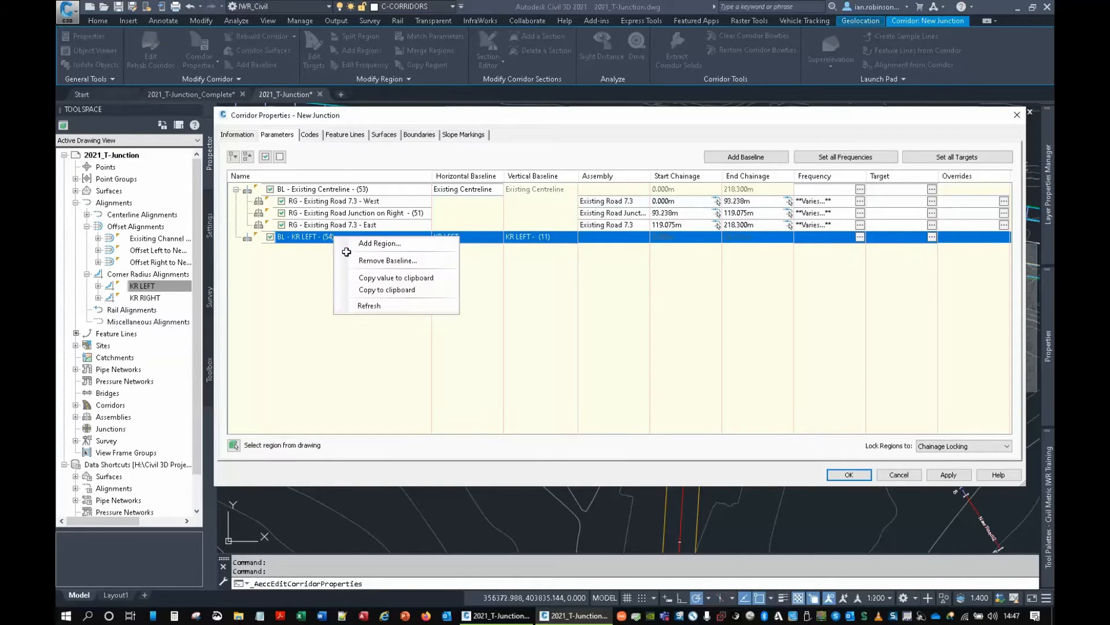
pyautogui.click(370, 246)
pyautogui.click(546, 345)
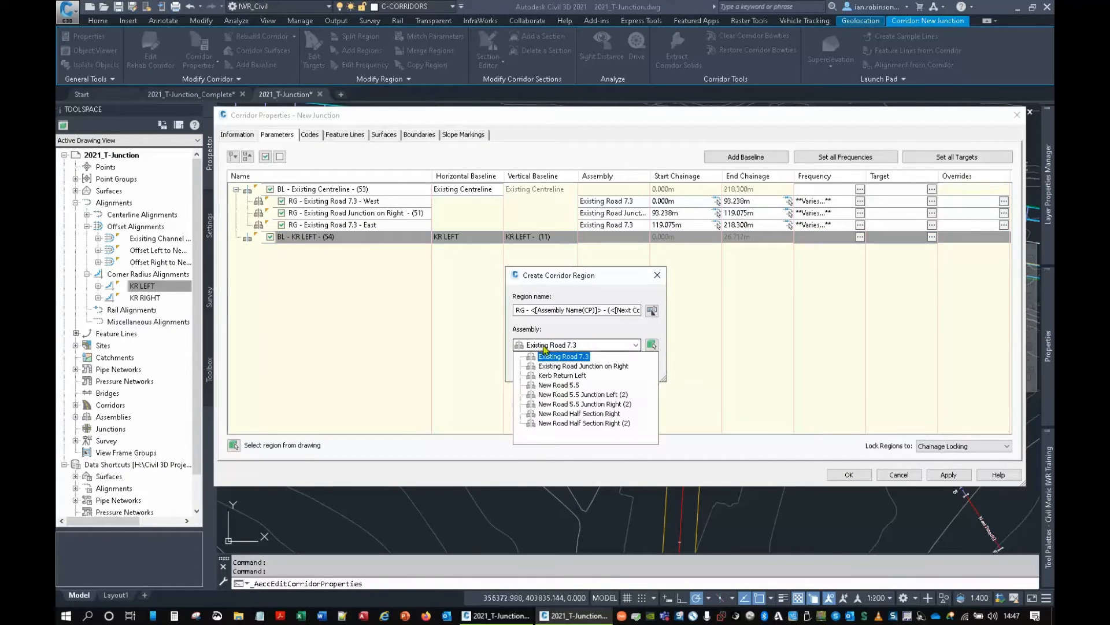
pyautogui.click(560, 384)
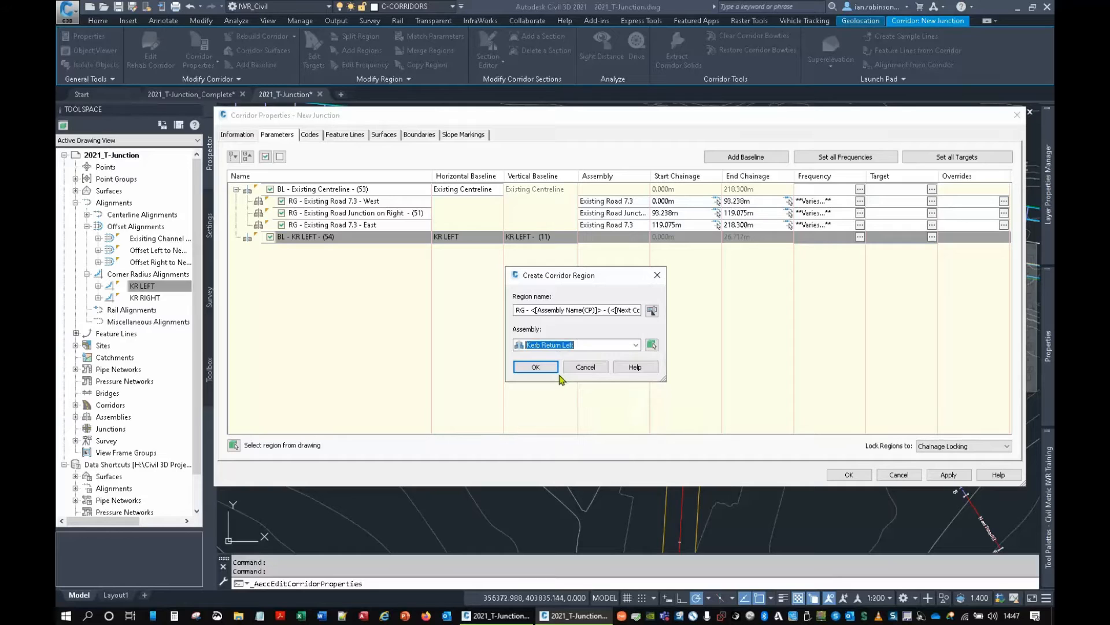
pyautogui.click(547, 364)
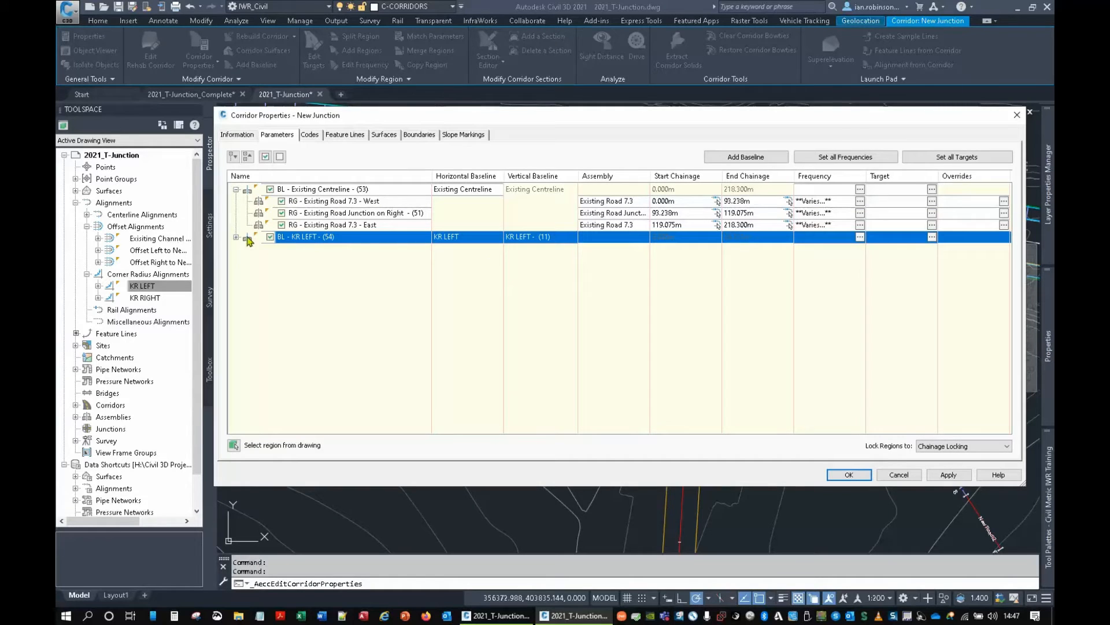
# Inspect the kerb return assembly in the drawing during profile selection, keeping the KR LEFT - (11) profile.
pyautogui.click(558, 244)
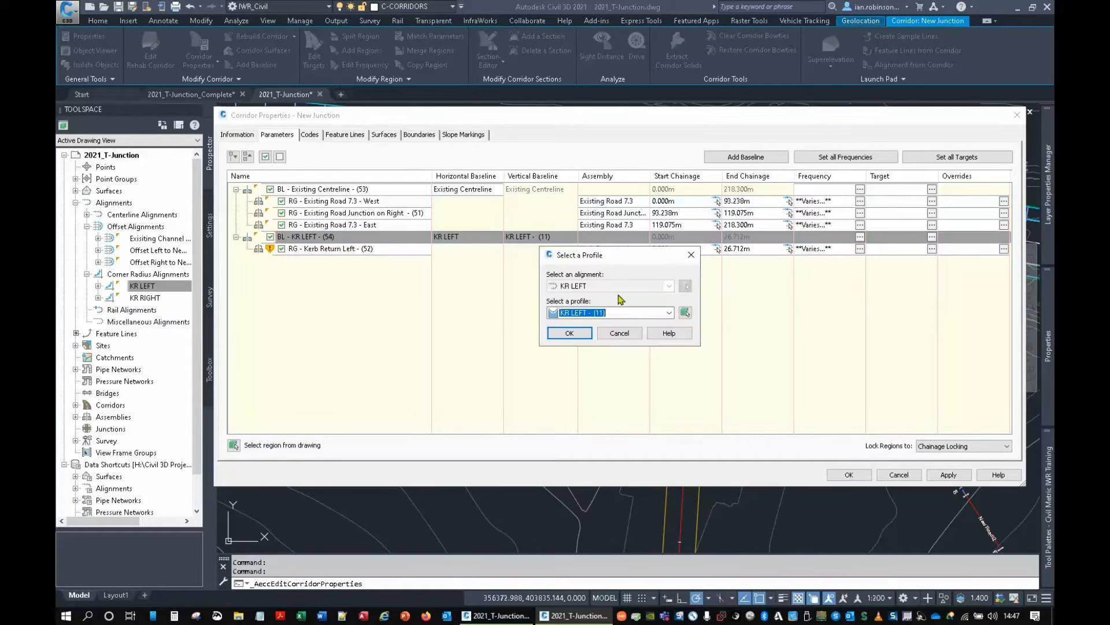
pyautogui.click(686, 315)
pyautogui.scroll(-10, 717, 468)
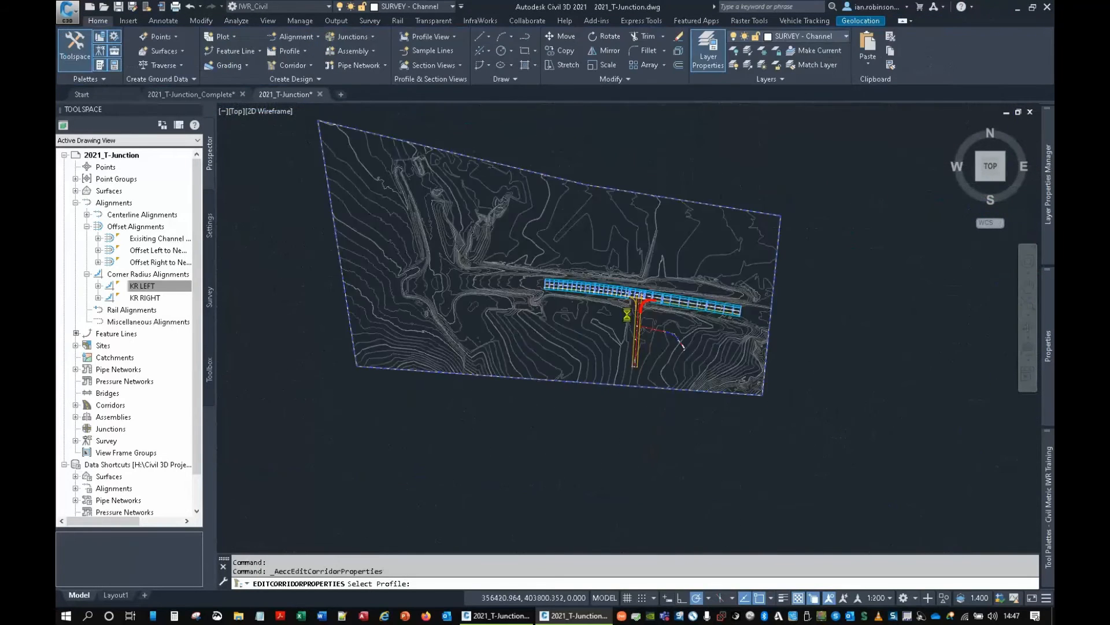
pyautogui.scroll(5, 520, 223)
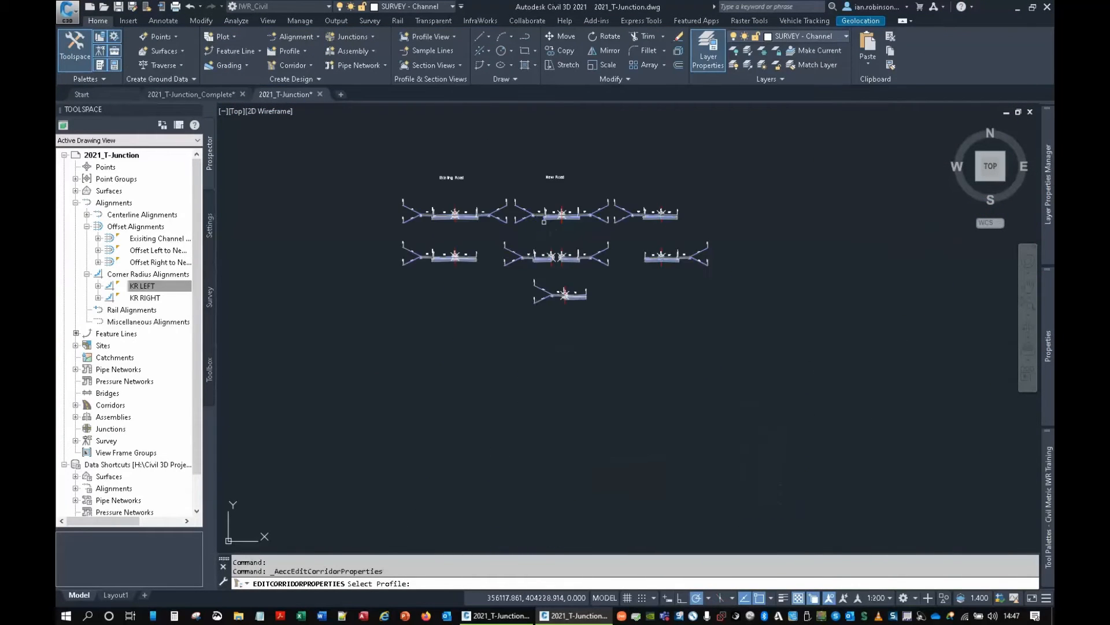
pyautogui.scroll(6, 550, 281)
pyautogui.scroll(4, 580, 277)
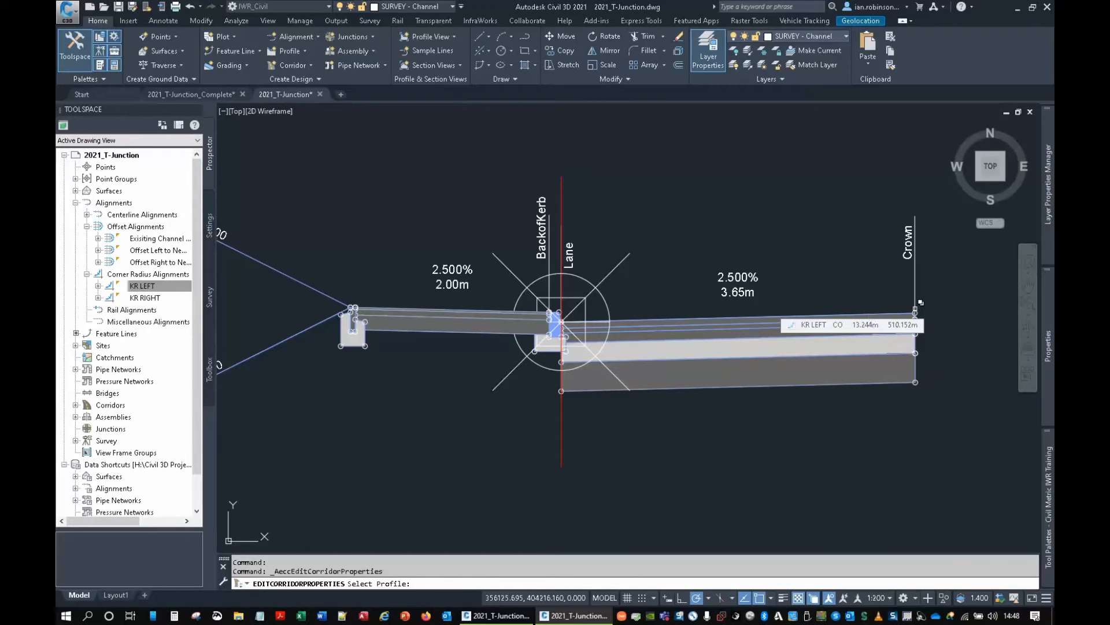
pyautogui.scroll(-6, 710, 284)
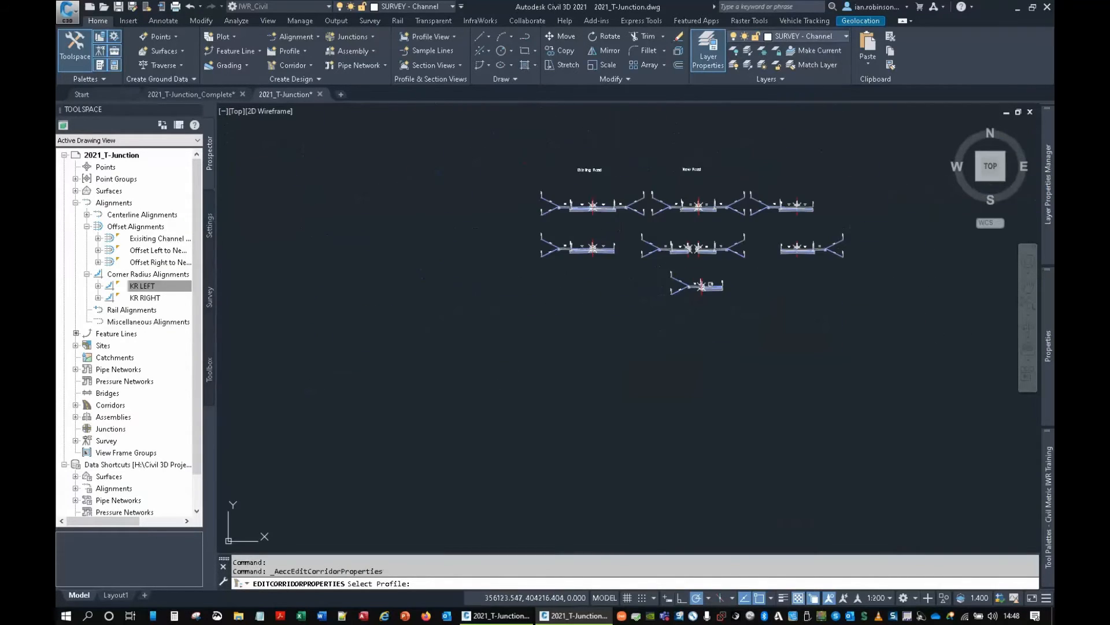
pyautogui.press('Escape')
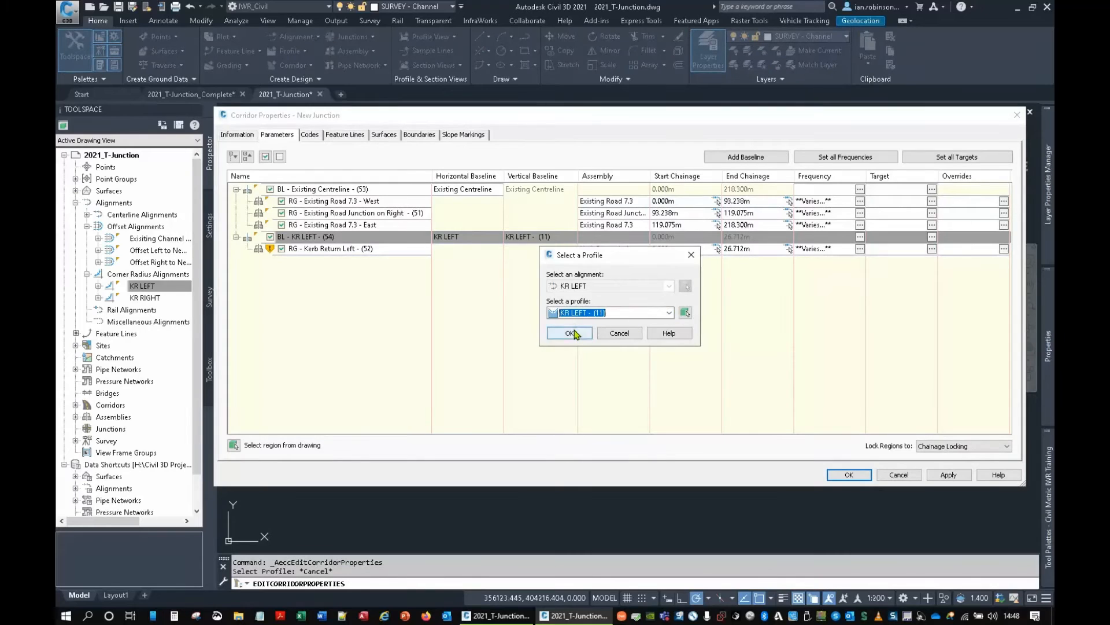
pyautogui.click(572, 331)
# Set the Kerb Return Left region's start chainage to 5 m and its end chainage to 21.712 m.
pyautogui.click(670, 249)
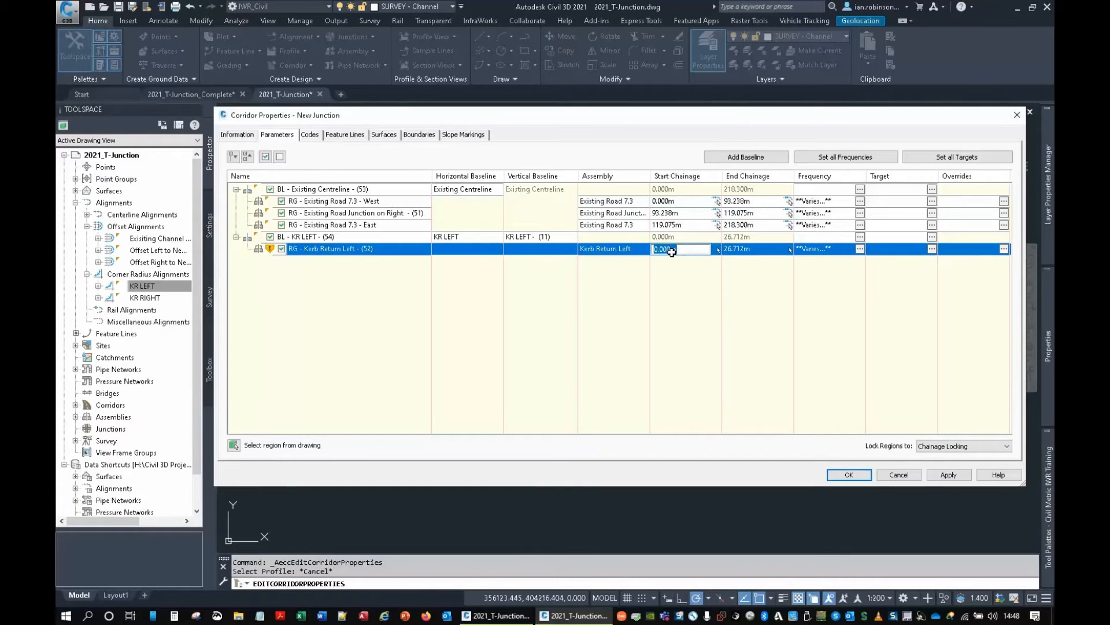
pyautogui.write('5')
pyautogui.press('Return')
pyautogui.click(730, 250)
pyautogui.click(731, 249)
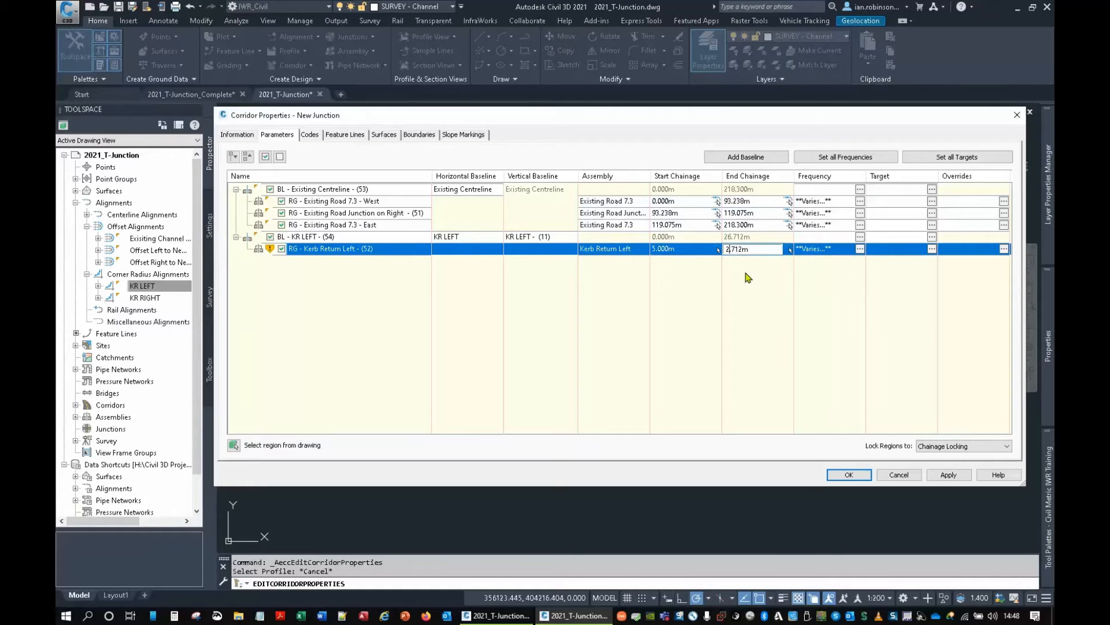
pyautogui.write('1')
pyautogui.press('Return')
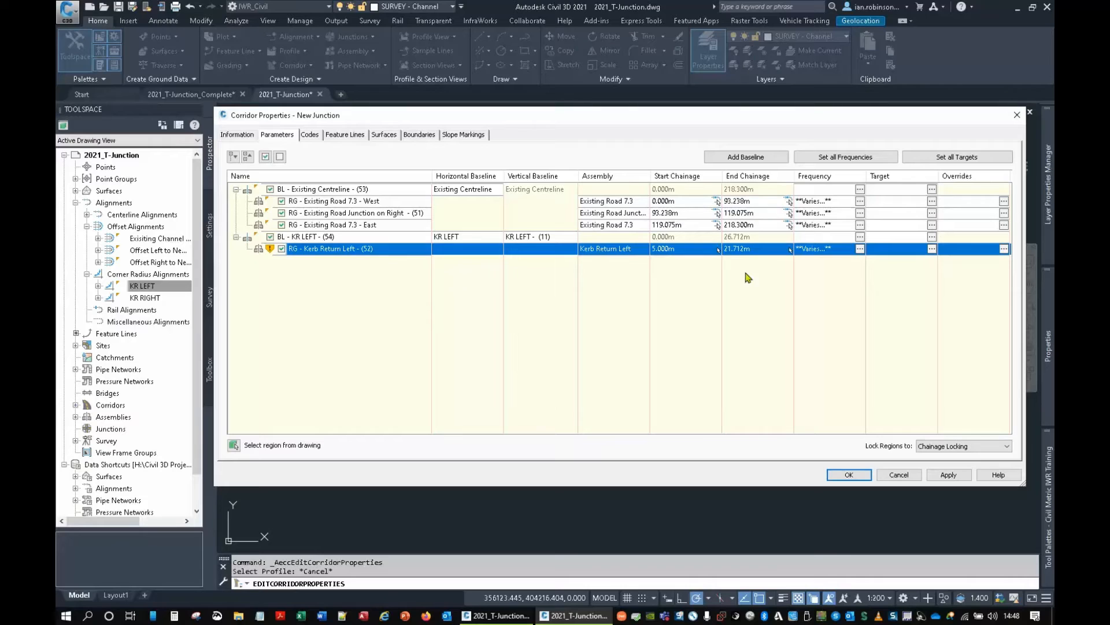
# Check the curve increment in the Kerb Return Left region's assembly frequency settings and accept them.
pyautogui.click(861, 248)
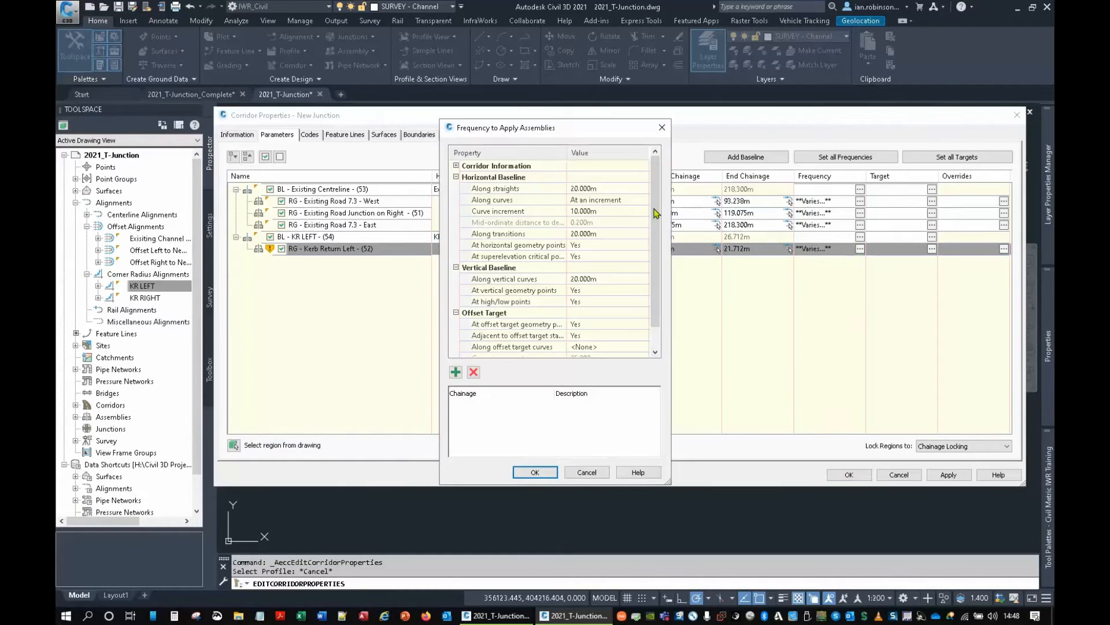
pyautogui.click(586, 211)
pyautogui.click(535, 472)
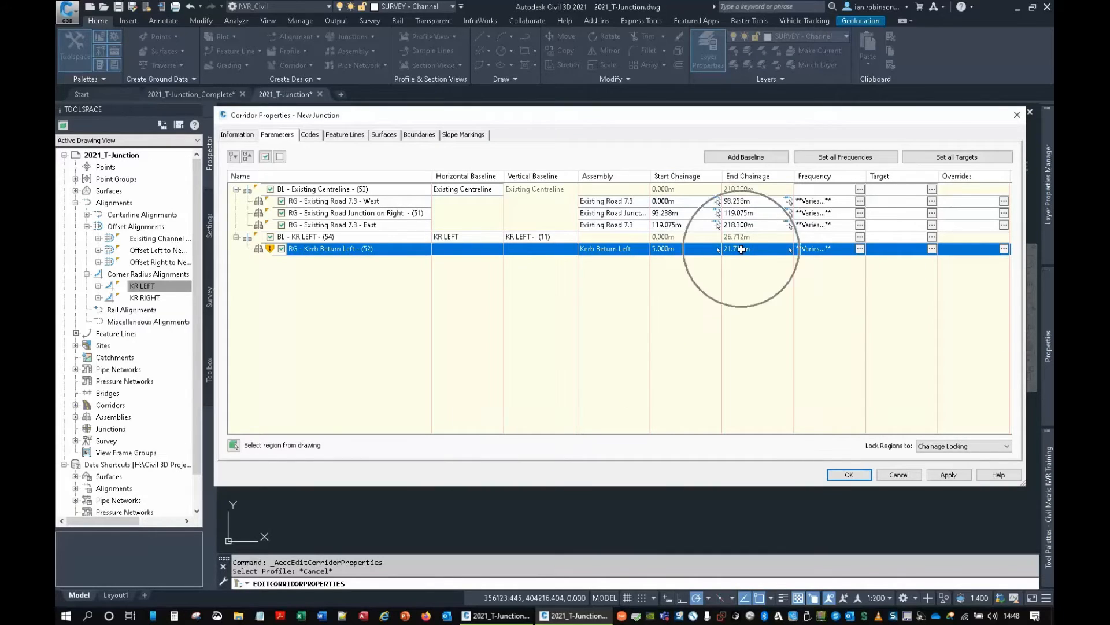
# Set the Kerb Return Left region's carriageway width target to the Exisiting Channel Line and New Road 1 alignments.
pyautogui.click(931, 249)
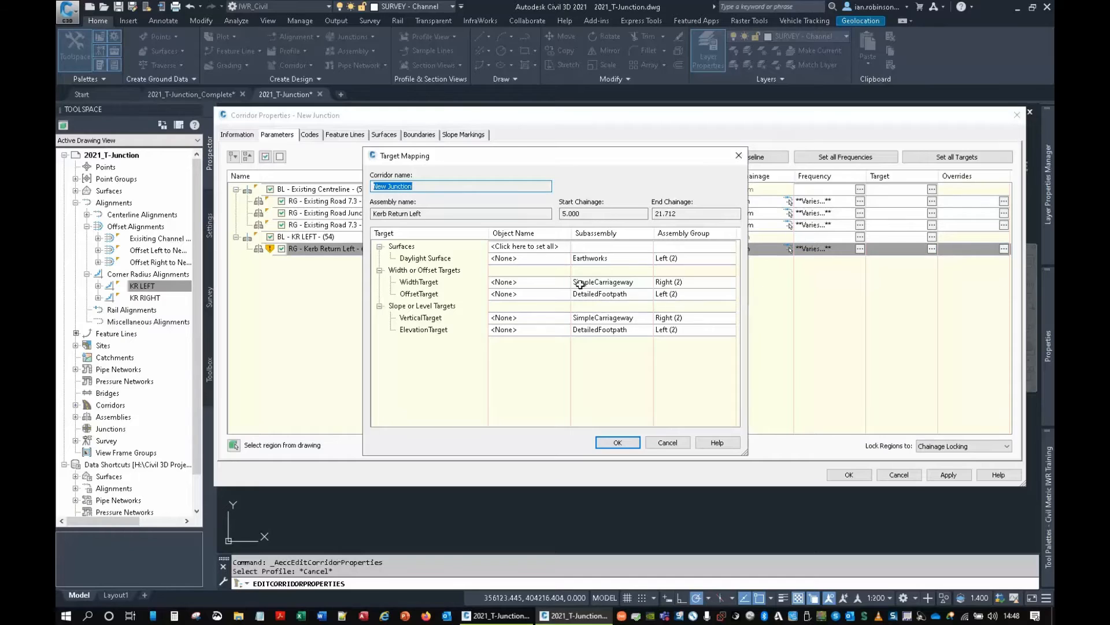
pyautogui.click(536, 282)
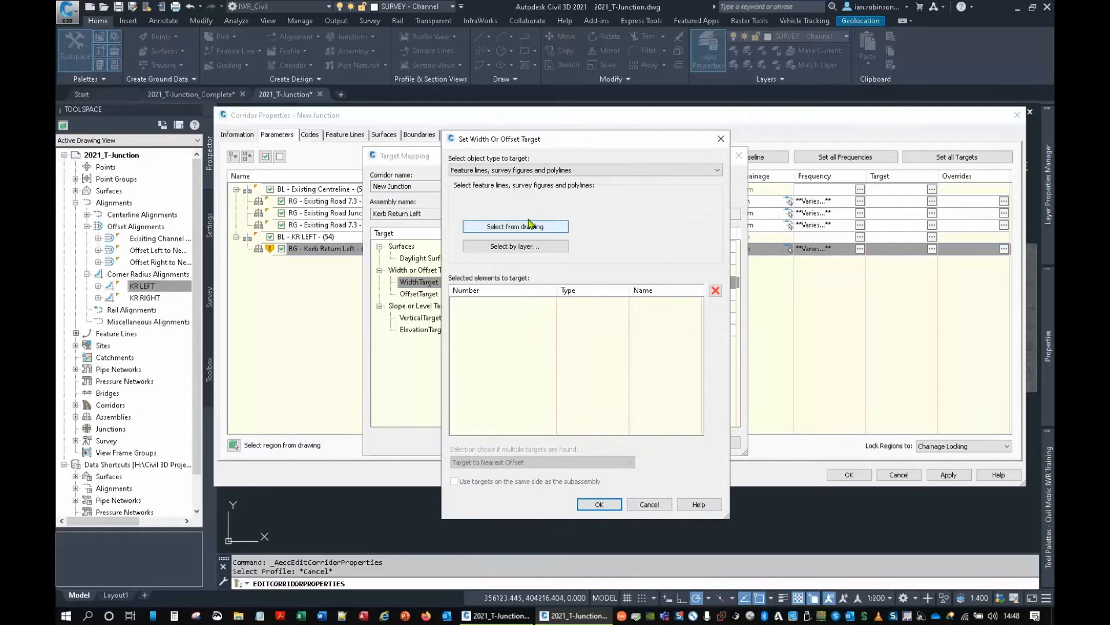
pyautogui.click(523, 170)
pyautogui.click(501, 181)
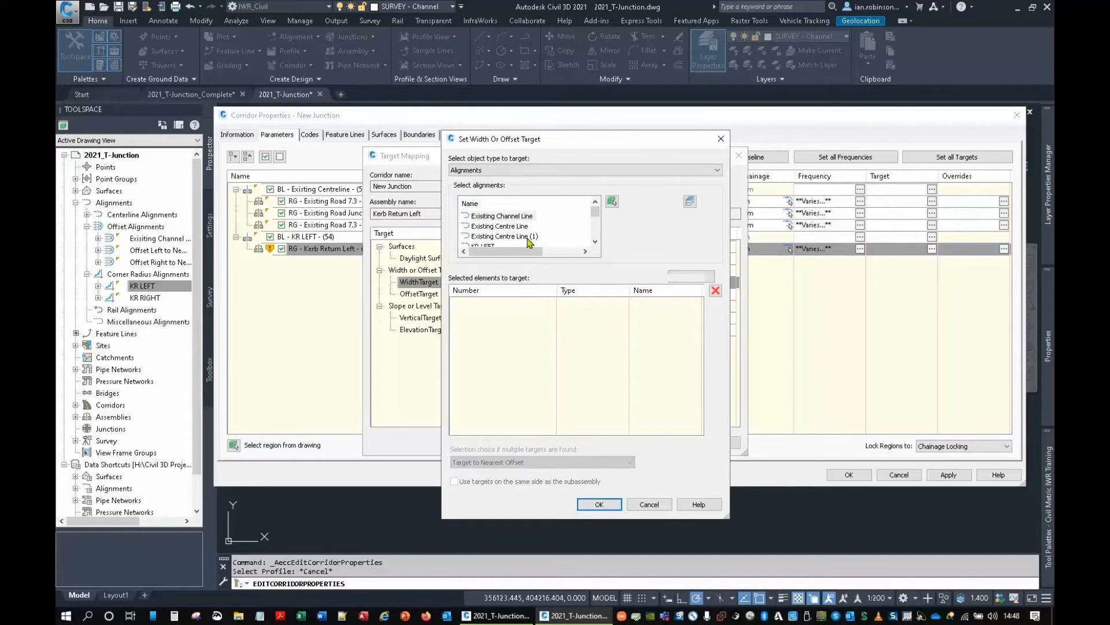
pyautogui.click(509, 216)
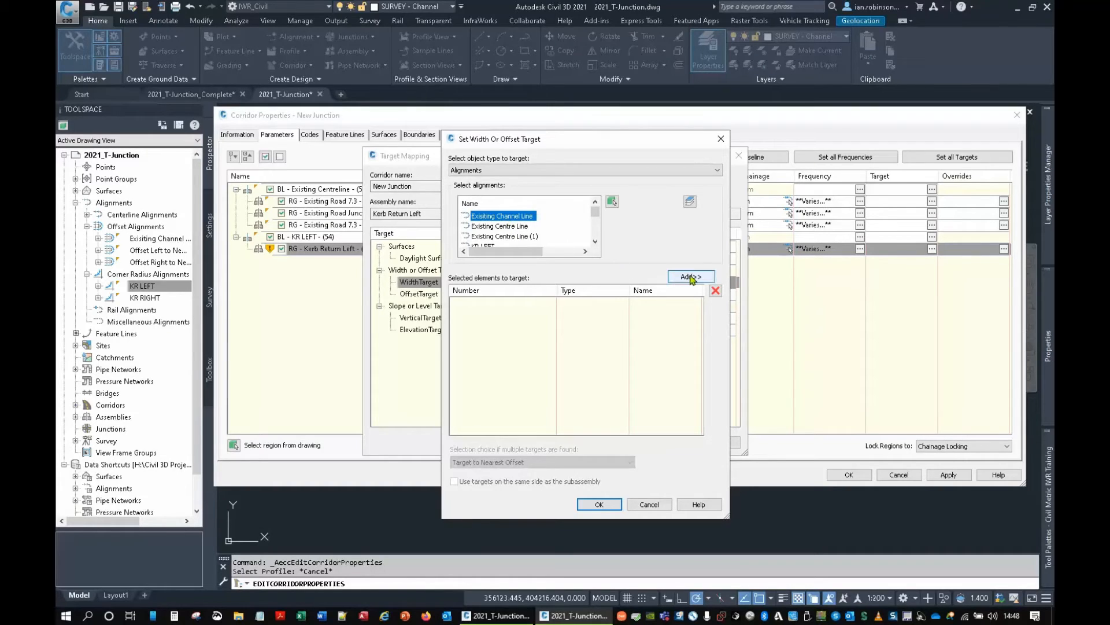
pyautogui.click(691, 277)
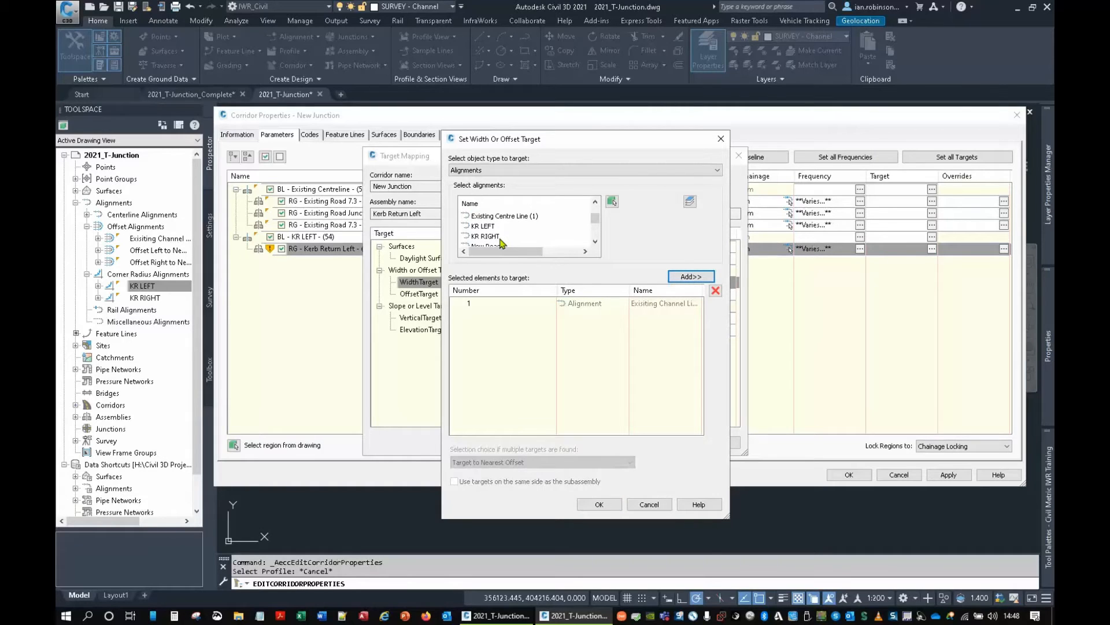
pyautogui.scroll(-1, 501, 243)
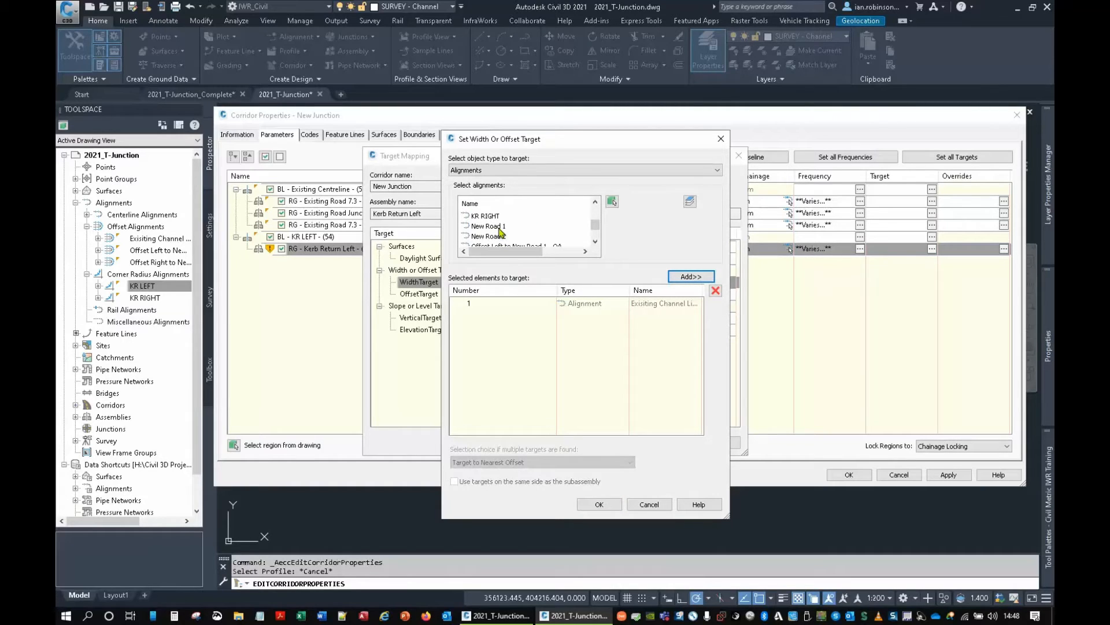
pyautogui.click(499, 226)
pyautogui.click(691, 277)
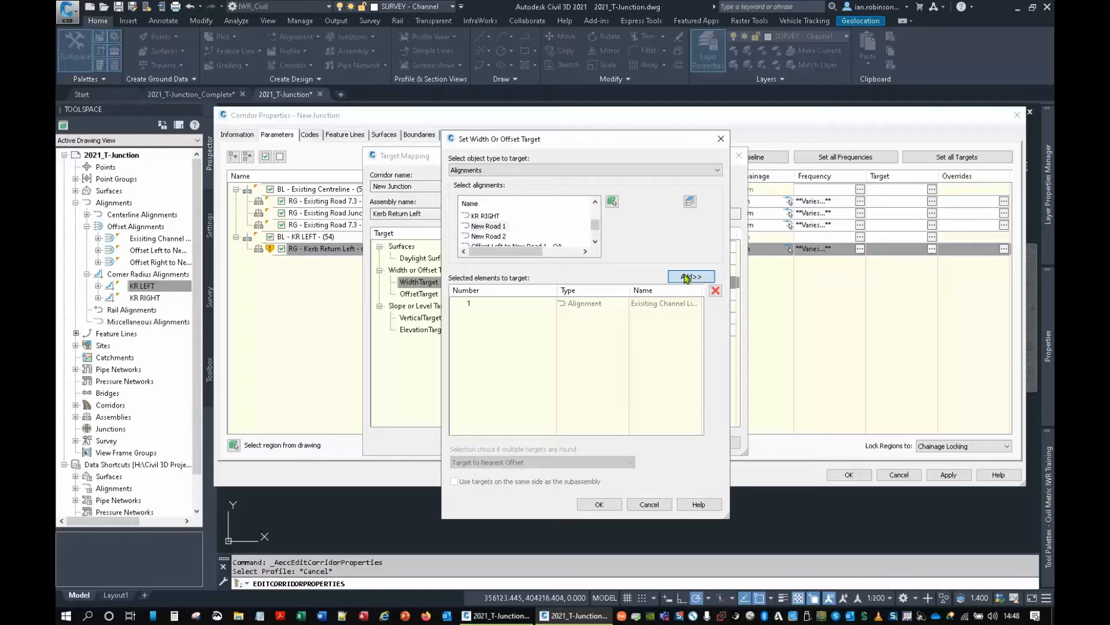
pyautogui.click(599, 503)
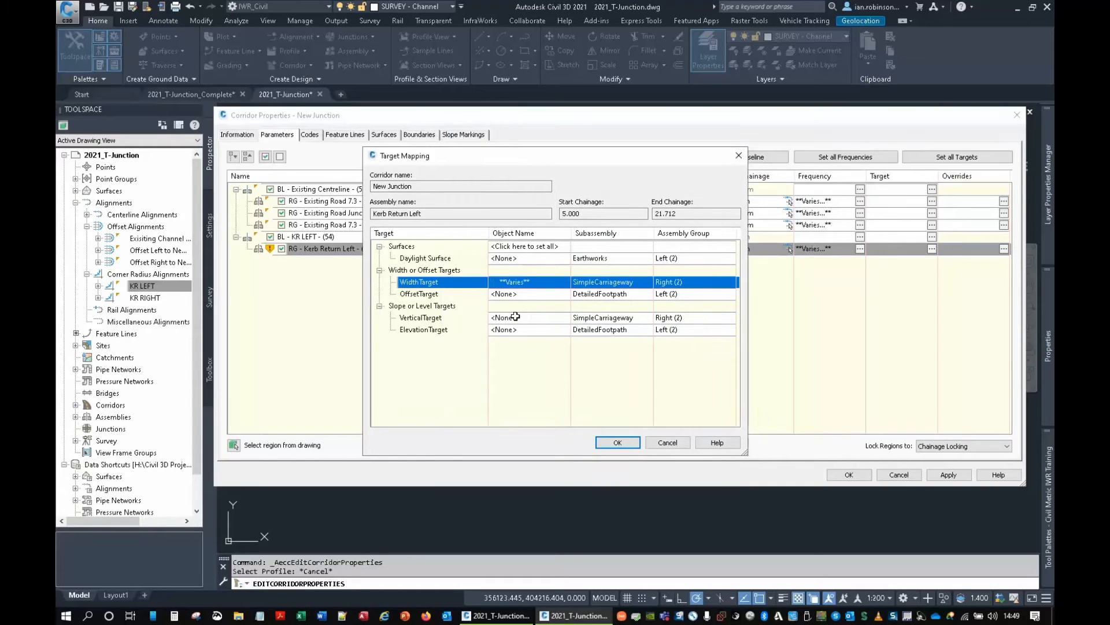
# Set the carriageway's vertical target to the New JunctionLane profile of Exisiting Channel Line and the New Road 1 - VP 1 profile.
pyautogui.click(514, 317)
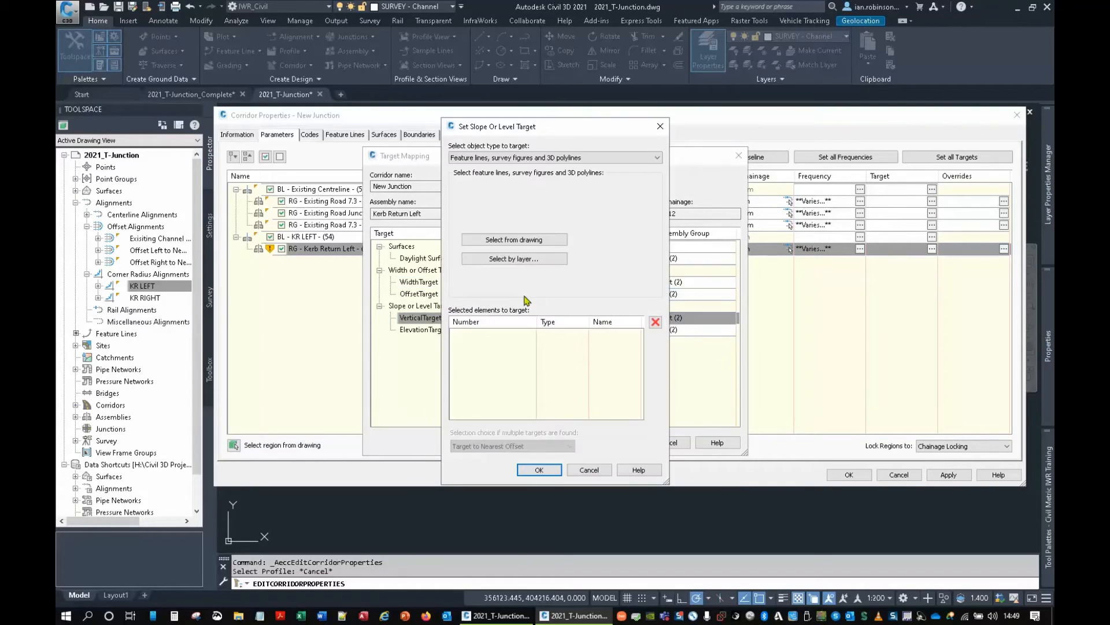
pyautogui.click(521, 158)
pyautogui.click(494, 177)
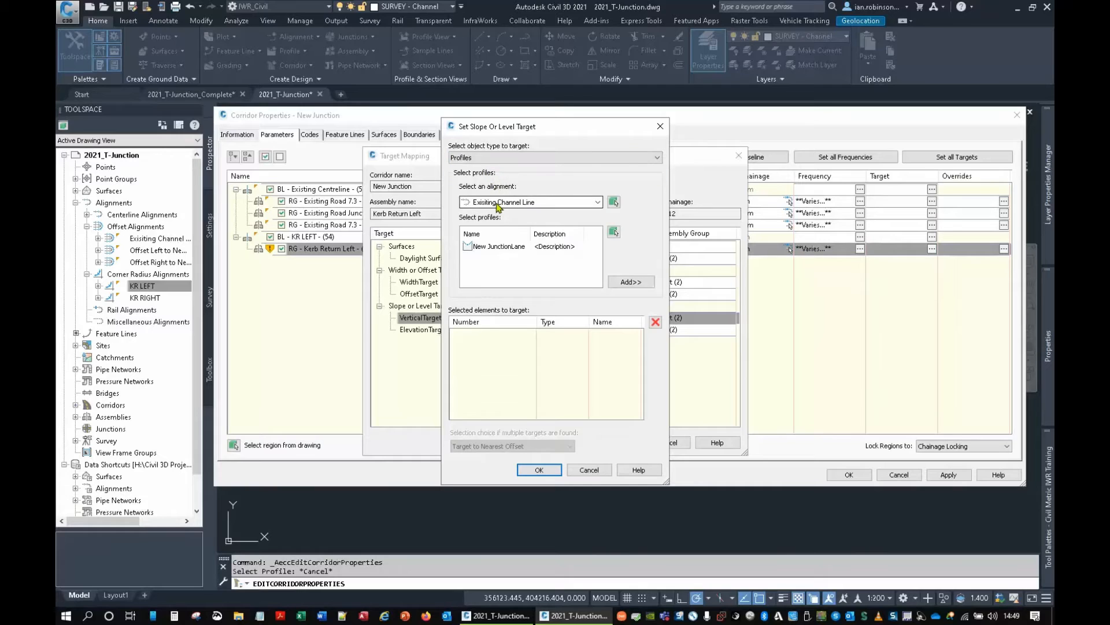
pyautogui.click(493, 247)
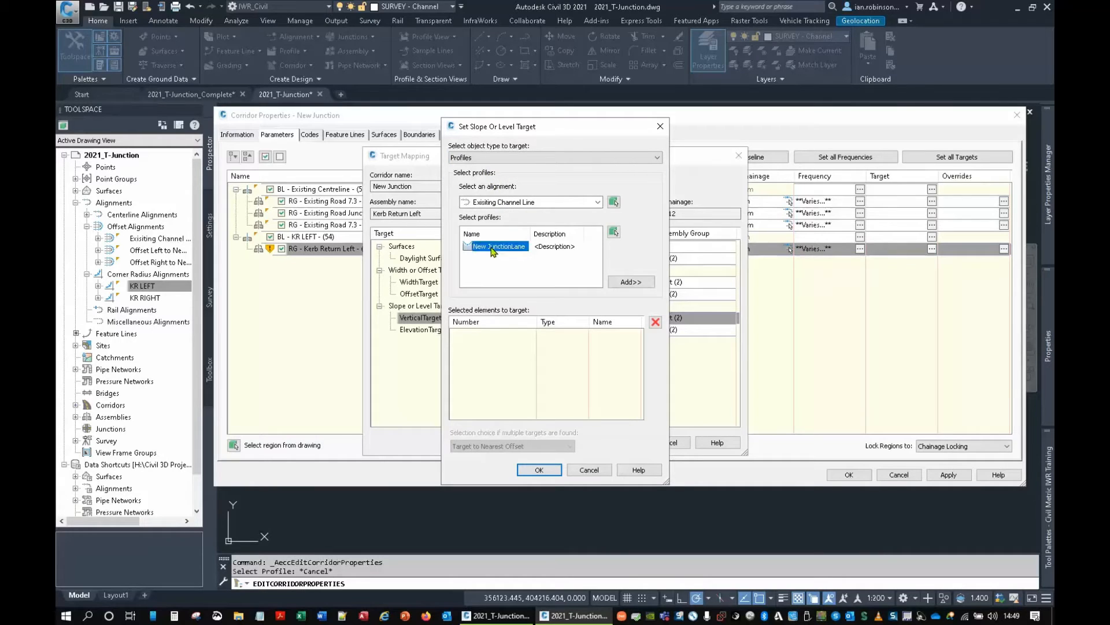
pyautogui.click(631, 282)
pyautogui.click(495, 159)
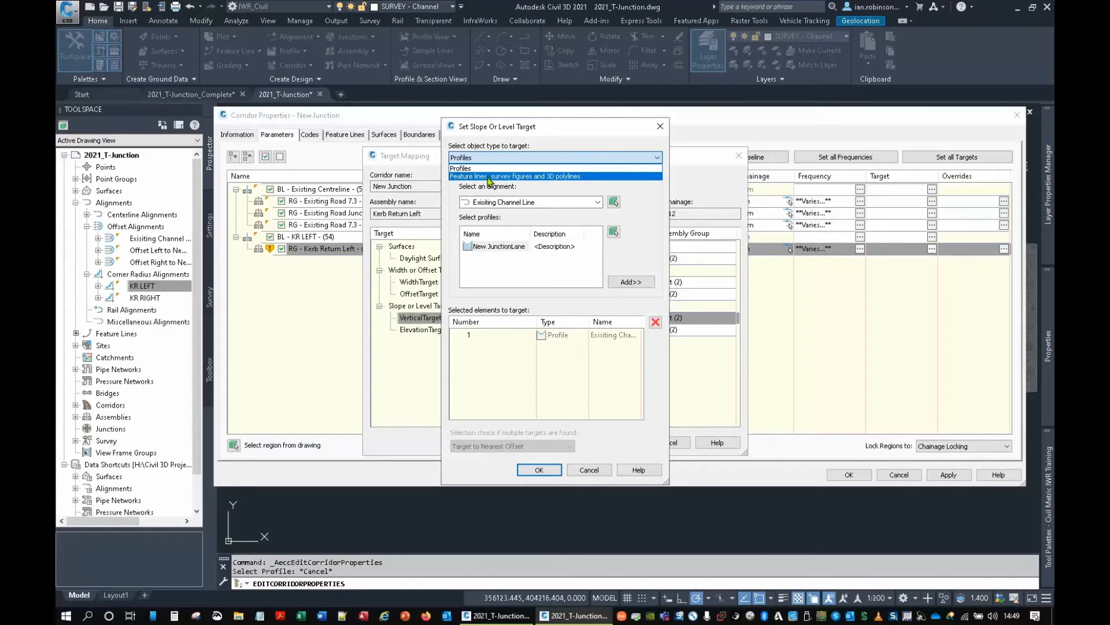
pyautogui.click(487, 168)
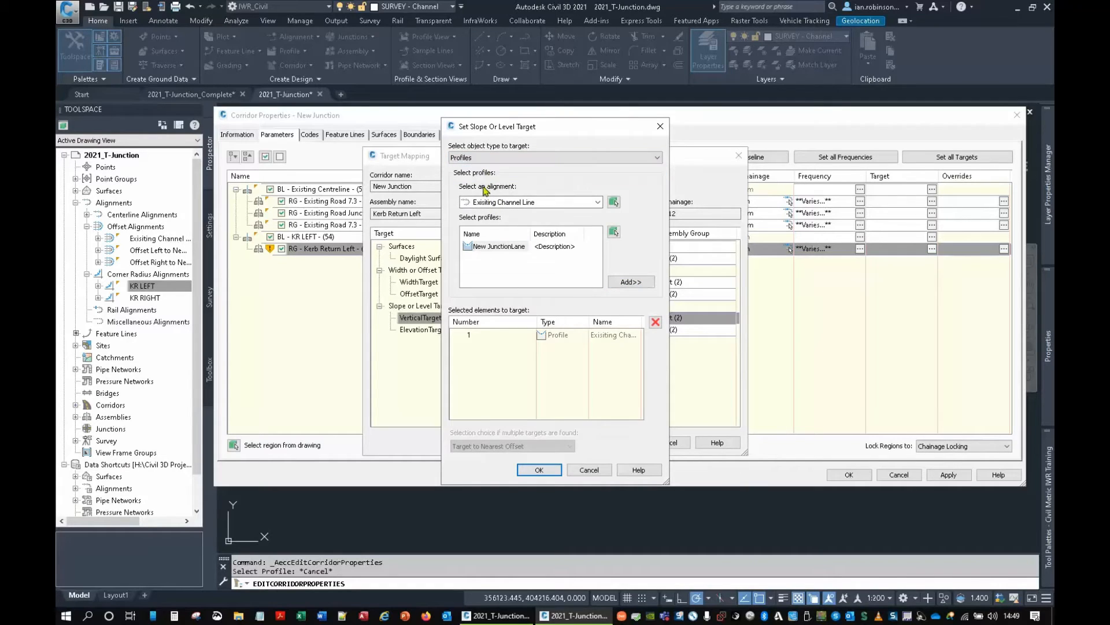
pyautogui.click(486, 202)
pyautogui.click(495, 262)
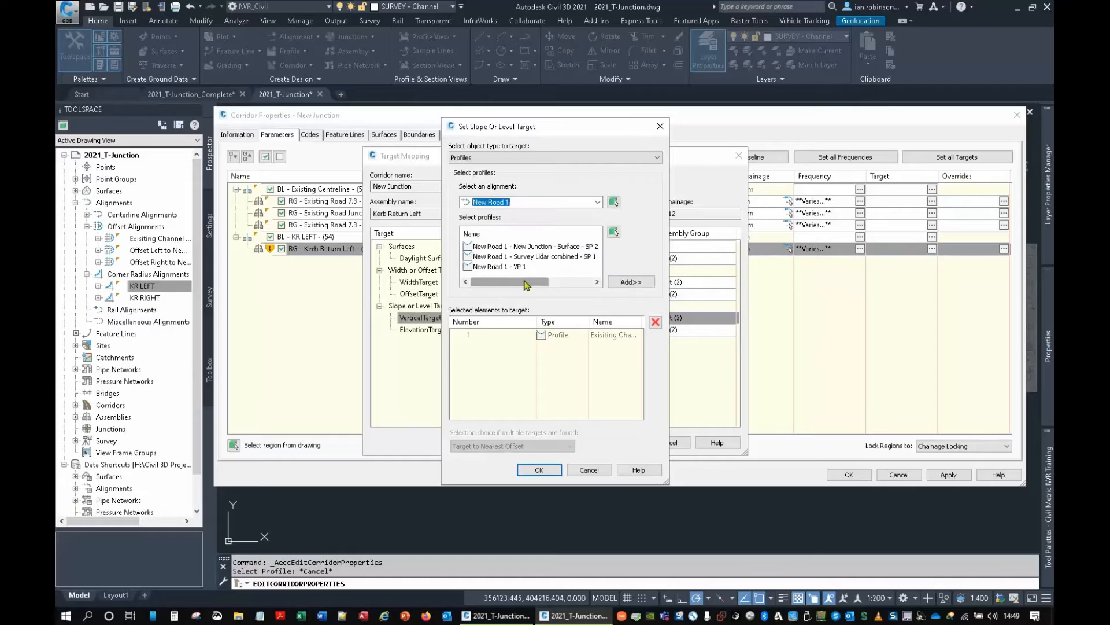
pyautogui.click(500, 266)
pyautogui.click(631, 282)
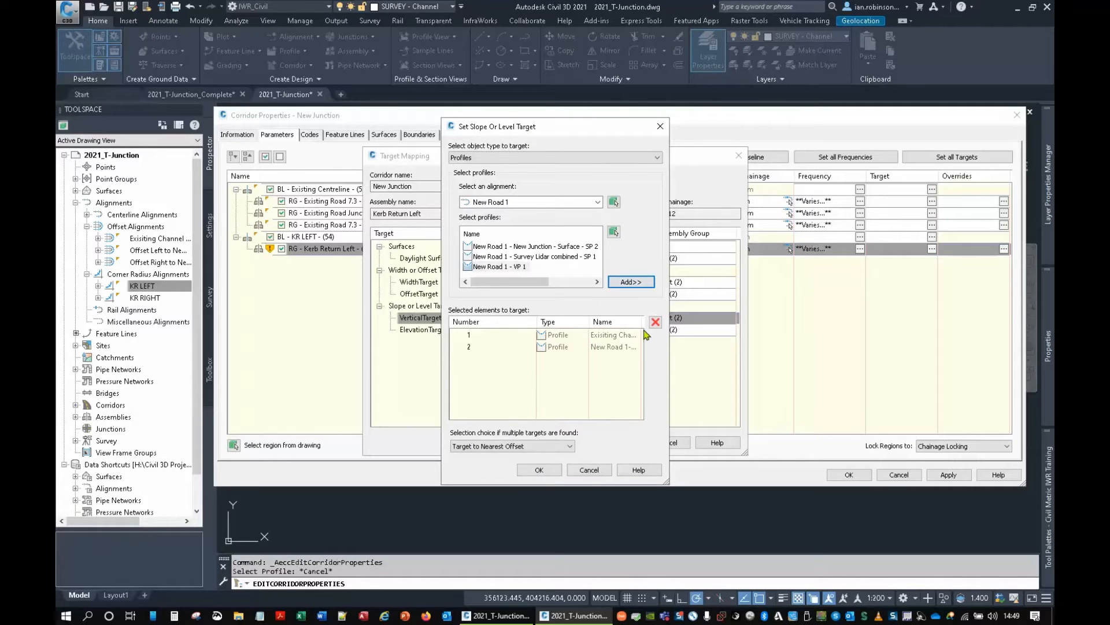
pyautogui.click(543, 471)
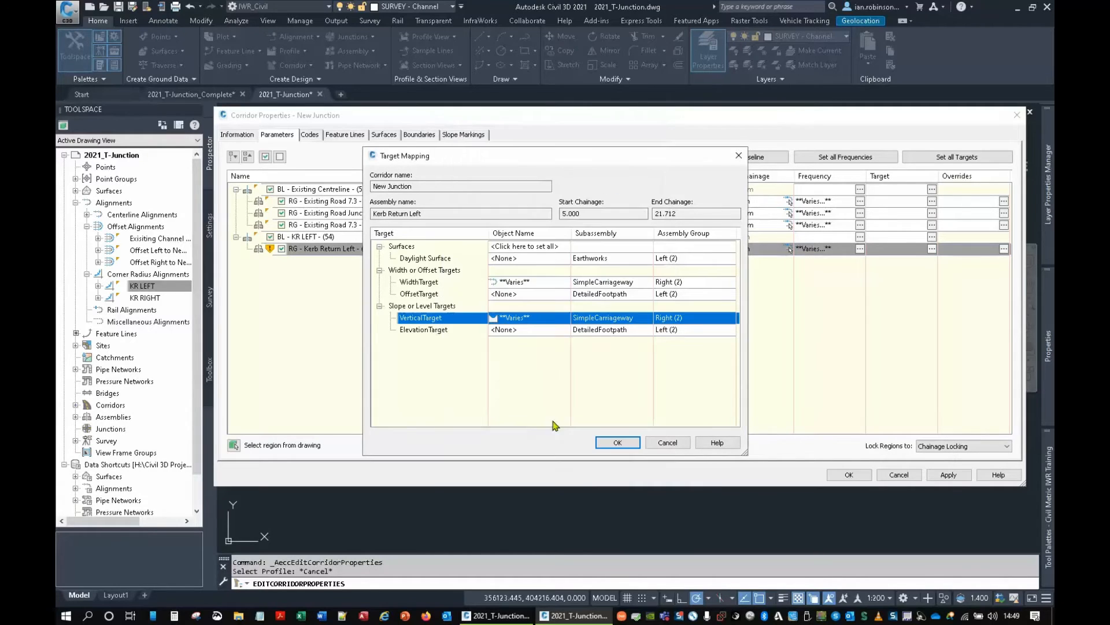
# Accept the target mapping and rebuild the New Junction corridor, checking the kerb return where it meets the existing road.
pyautogui.click(636, 442)
pyautogui.click(849, 475)
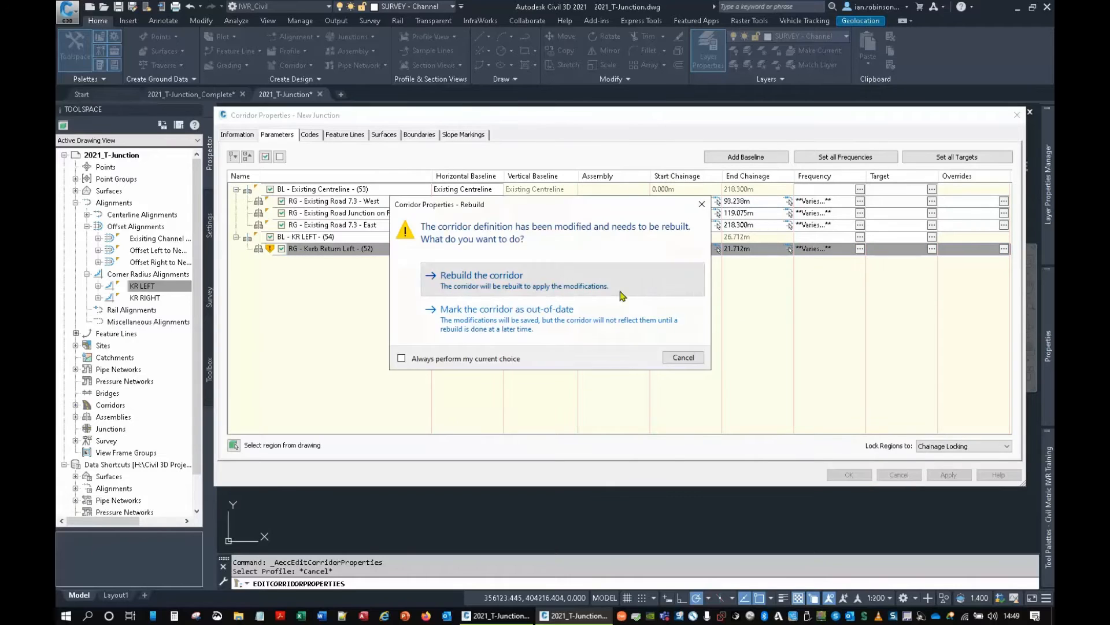
pyautogui.click(683, 346)
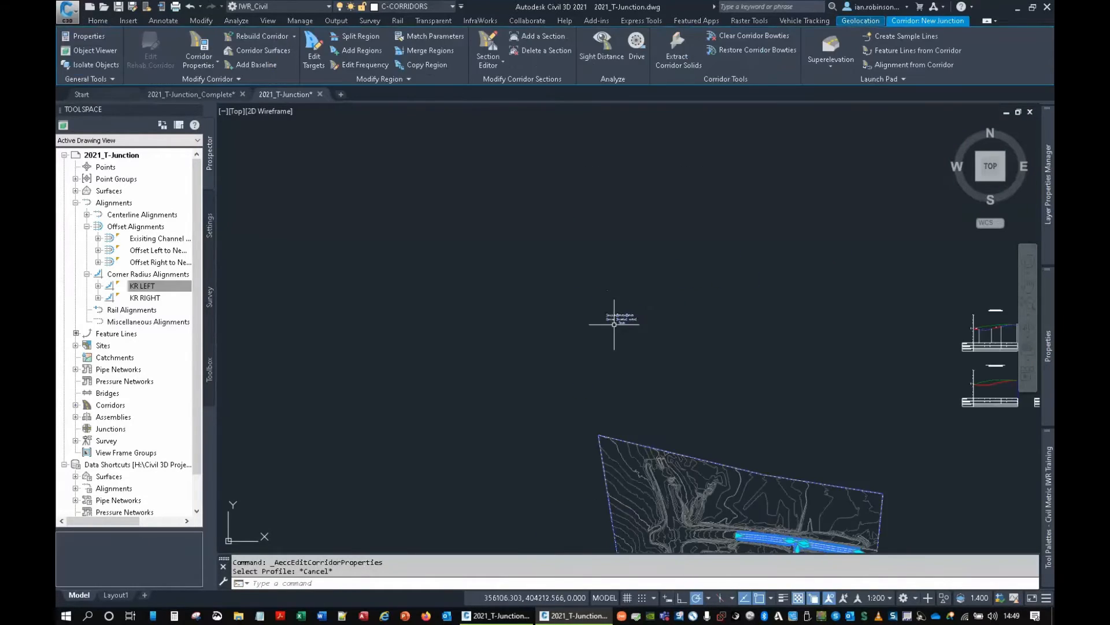
pyautogui.scroll(10, 664, 393)
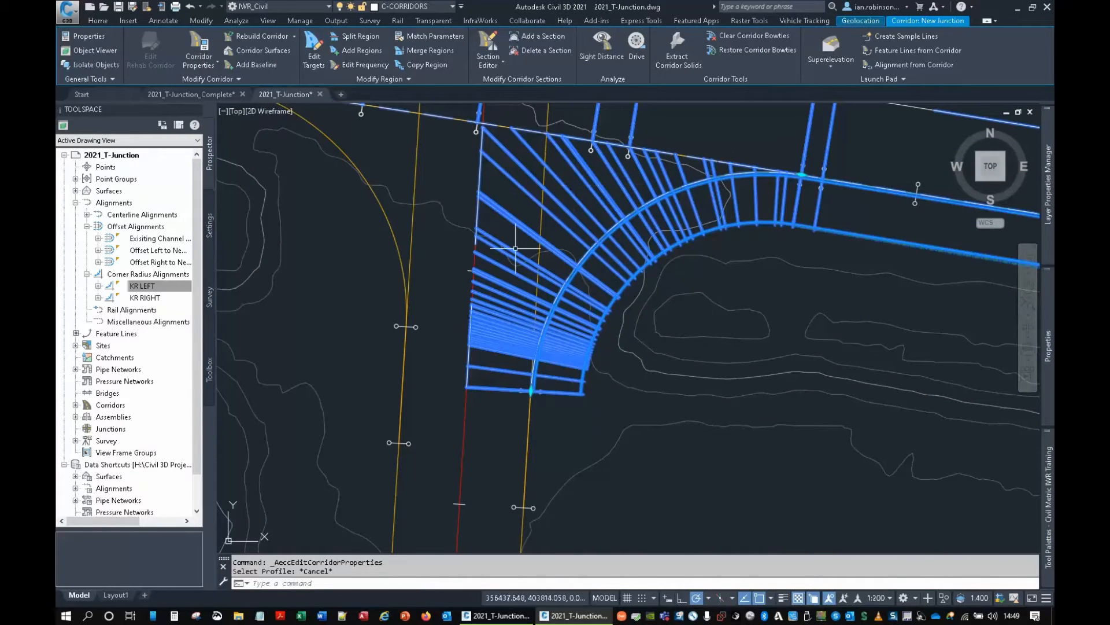
pyautogui.moveTo(516, 245); pyautogui.dragTo(668, 377, button='middle')
pyautogui.scroll(8, 630, 263)
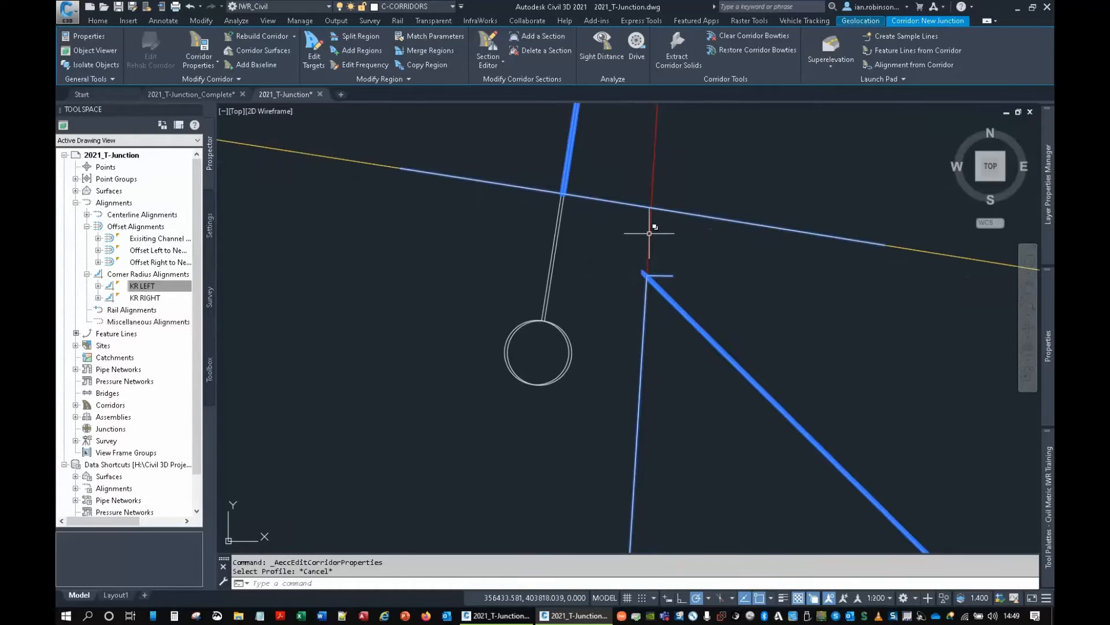
pyautogui.scroll(-6, 653, 209)
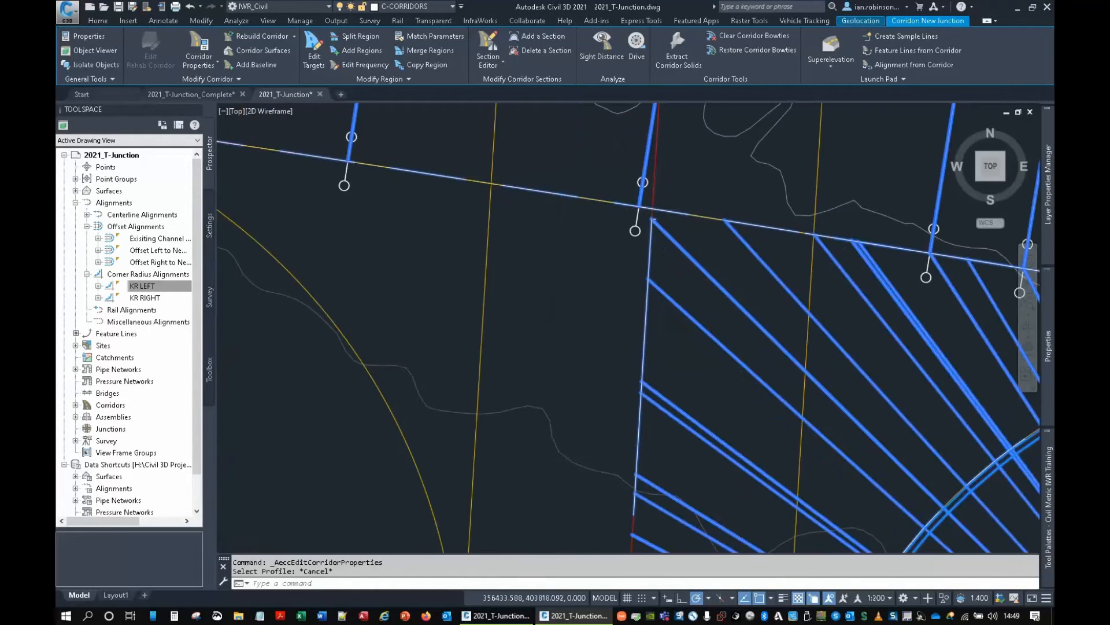
pyautogui.moveTo(663, 229); pyautogui.dragTo(595, 295, button='middle')
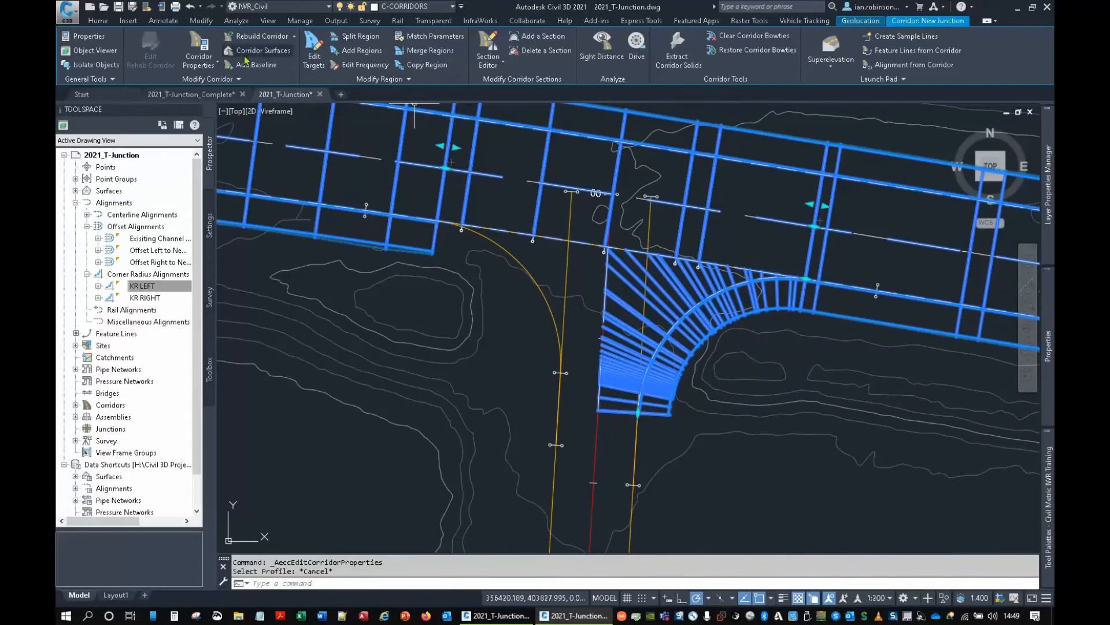
# Add a corridor baseline along the KR RIGHT alignment using the KR RIGHT - (10) profile.
pyautogui.click(200, 45)
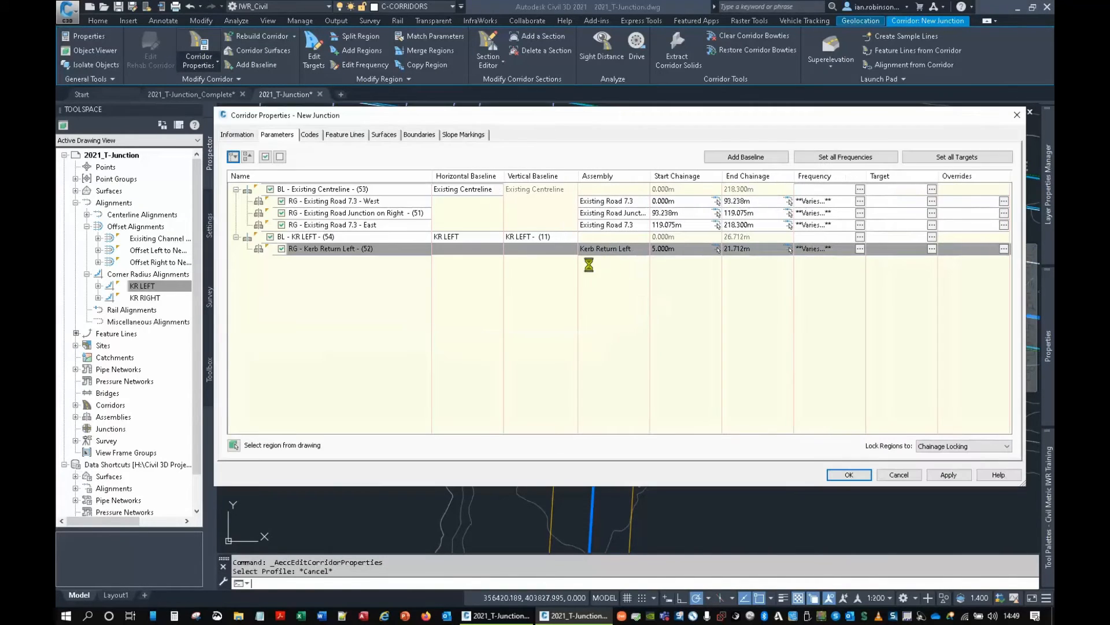
pyautogui.click(714, 165)
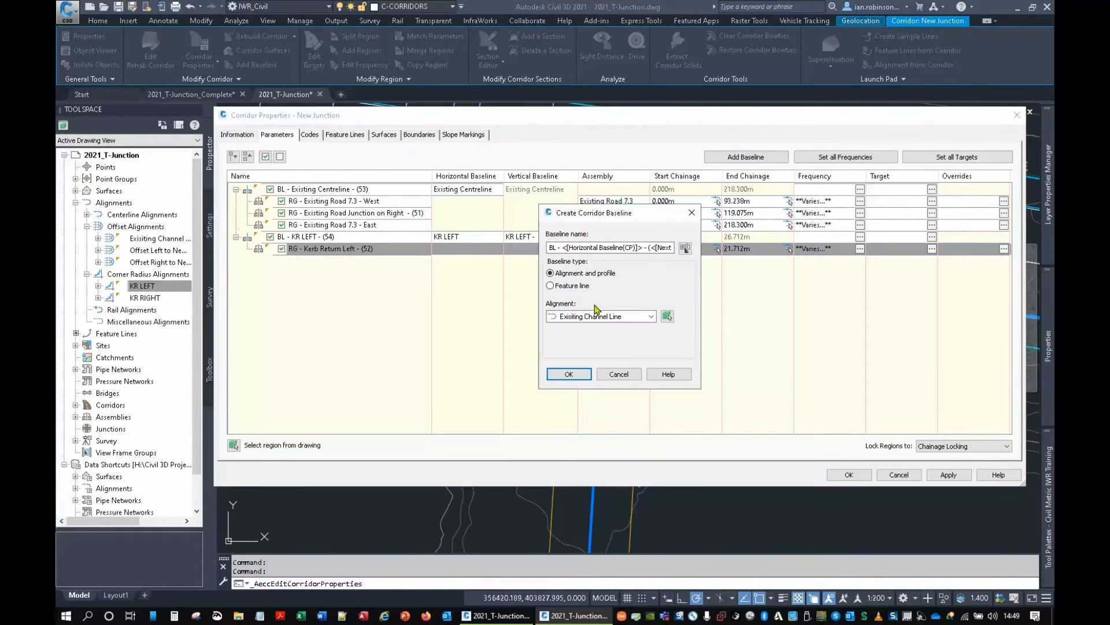
pyautogui.click(596, 316)
pyautogui.click(587, 340)
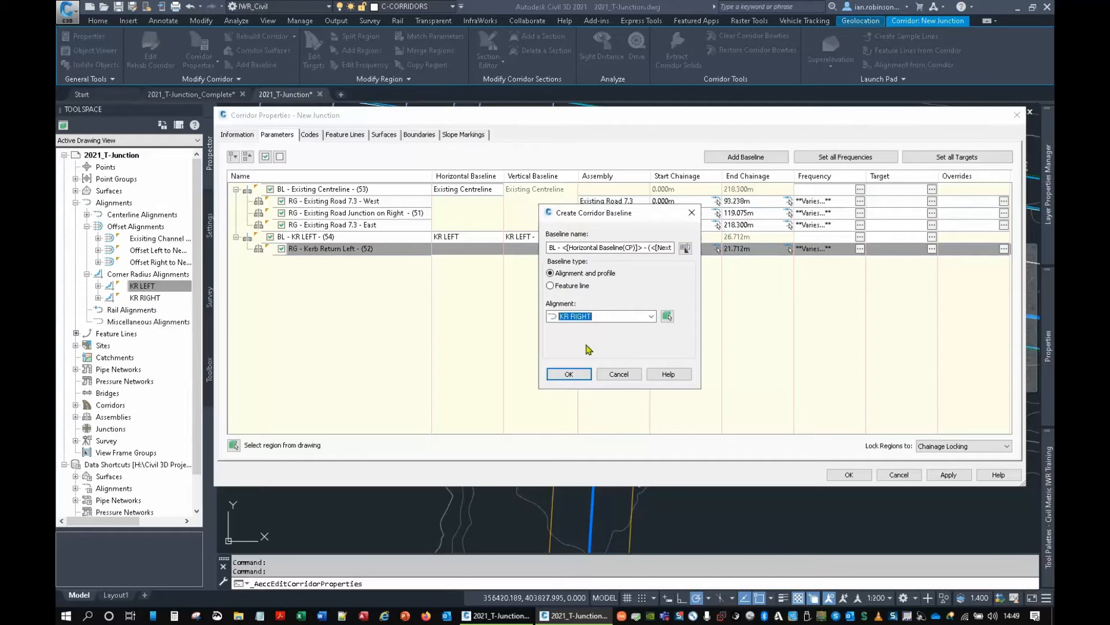
pyautogui.click(570, 374)
pyautogui.click(526, 225)
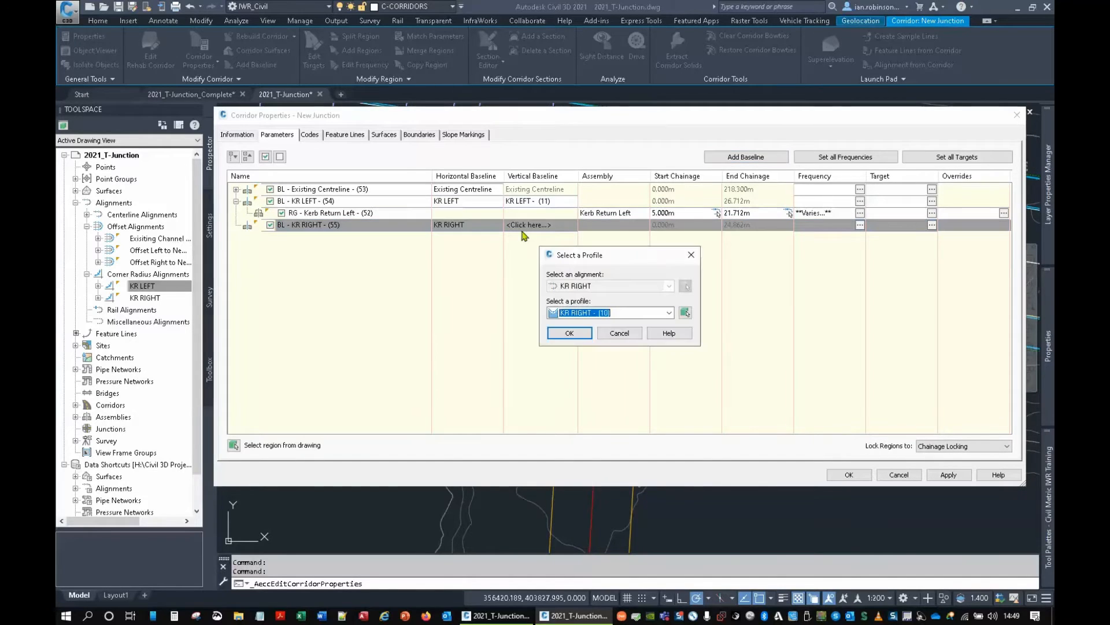
pyautogui.click(570, 333)
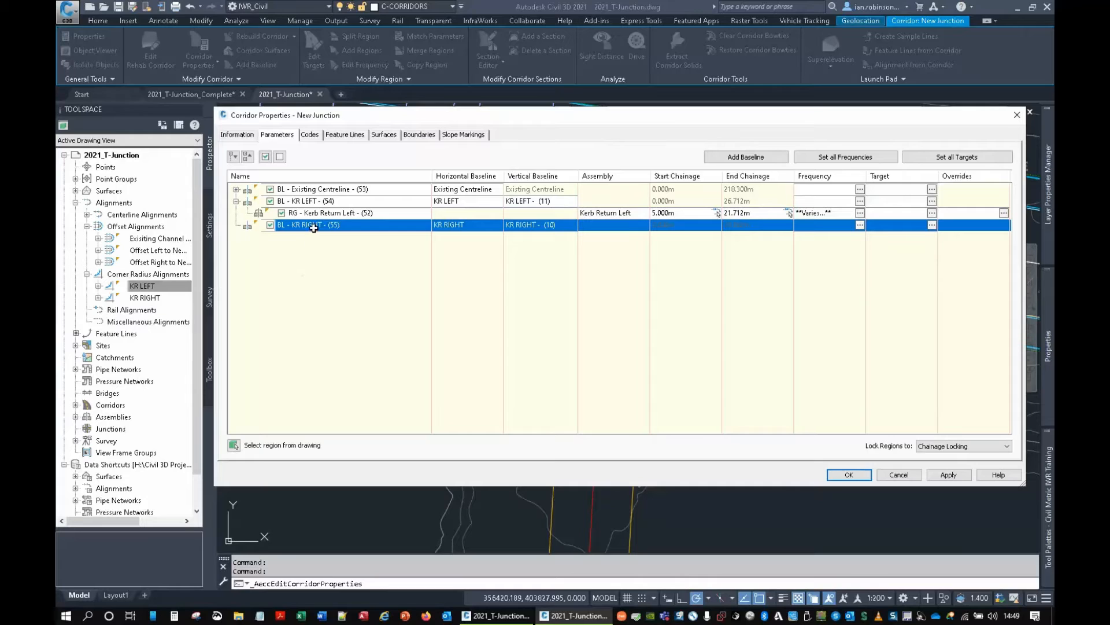
# Add a region to the KR RIGHT baseline using the Kerb Return Left assembly and expand the baseline.
pyautogui.rightClick(314, 227)
pyautogui.click(332, 234)
pyautogui.click(550, 344)
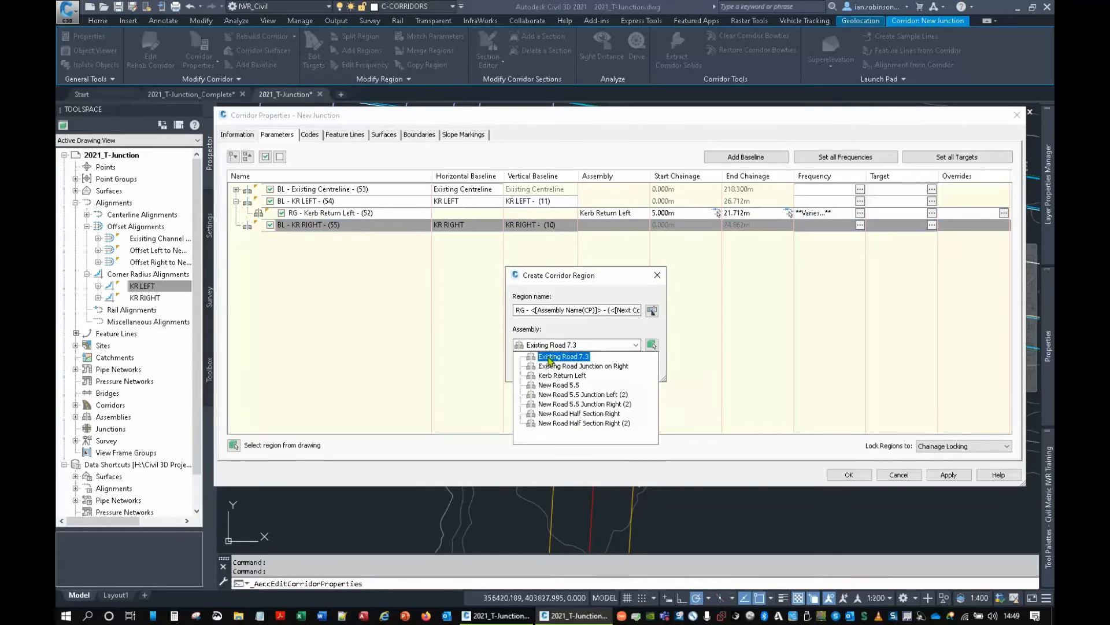
pyautogui.click(555, 375)
pyautogui.click(532, 368)
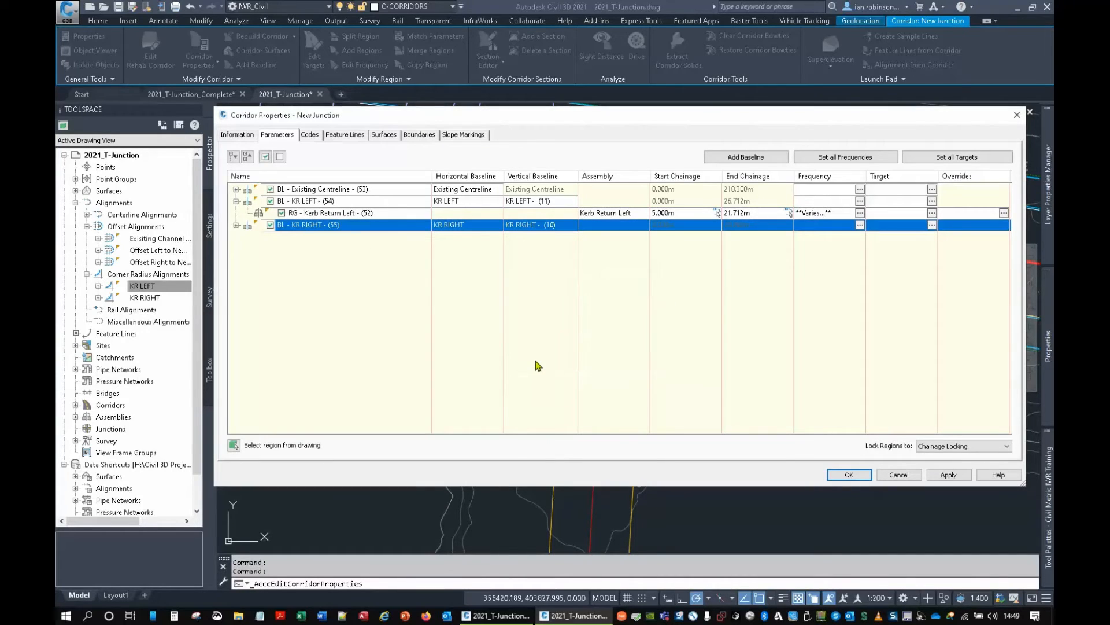
pyautogui.click(236, 225)
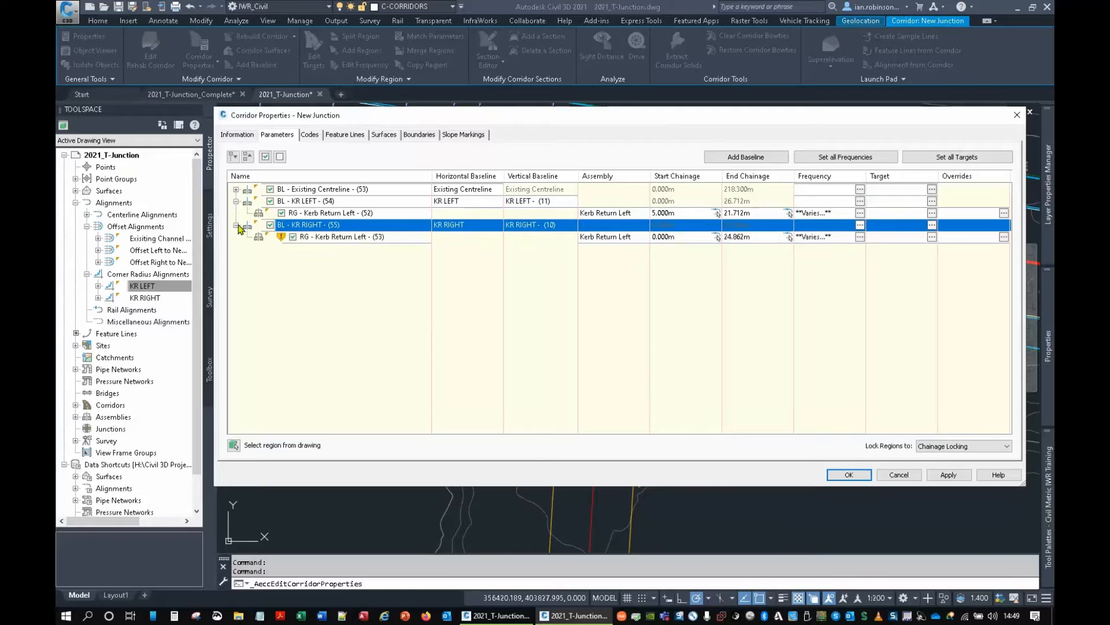
# Set the KR RIGHT region's start chainage to 5 m and its end chainage to 19.862 m.
pyautogui.click(653, 239)
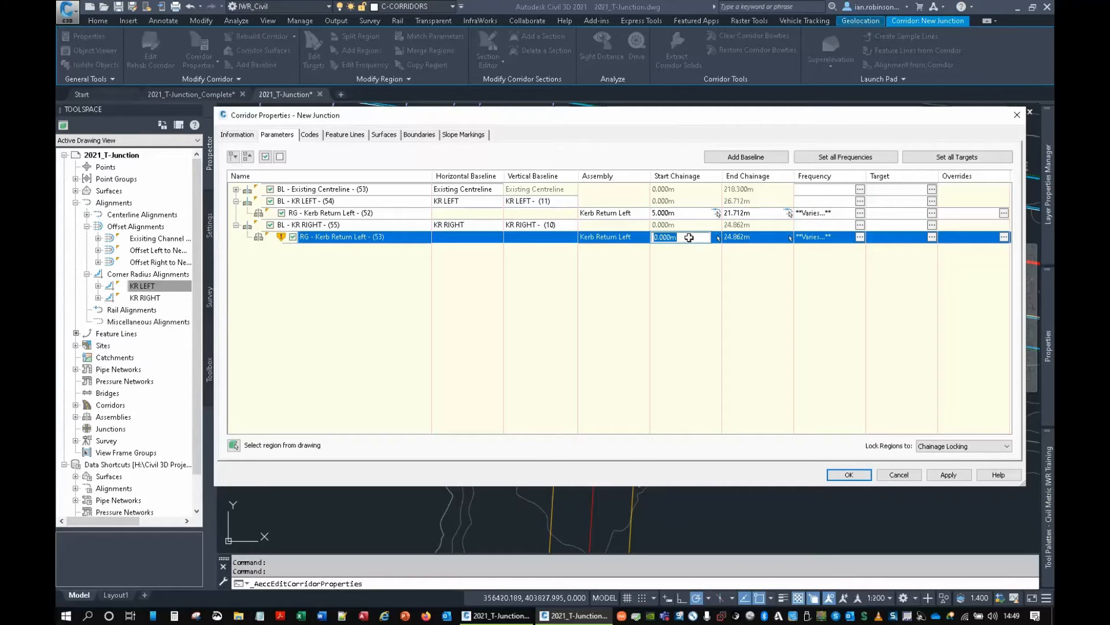
pyautogui.write('5')
pyautogui.click(731, 237)
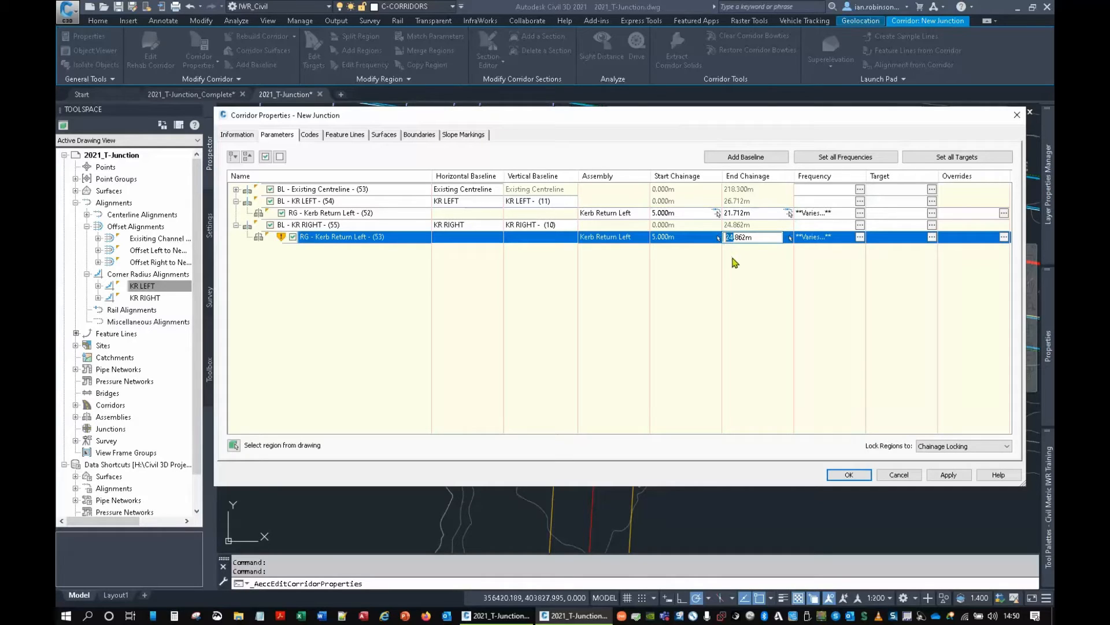
pyautogui.write('19')
pyautogui.press('Escape')
pyautogui.click(726, 237)
pyautogui.press('Return')
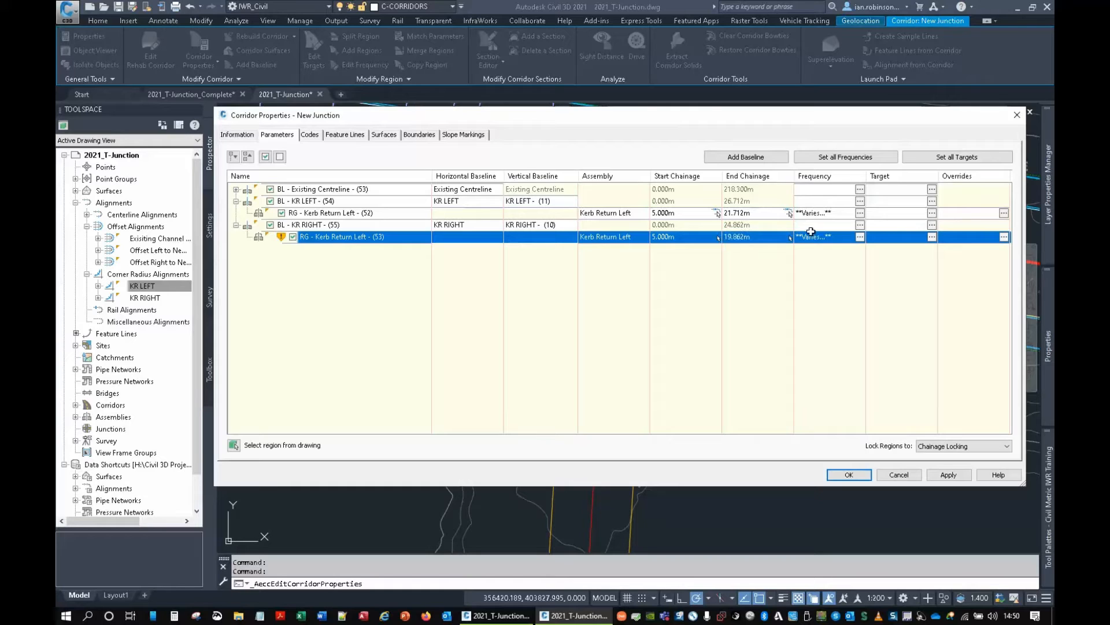
# Set the assembly frequency's curve increment to 1 m for the KR RIGHT kerb return region.
pyautogui.click(860, 238)
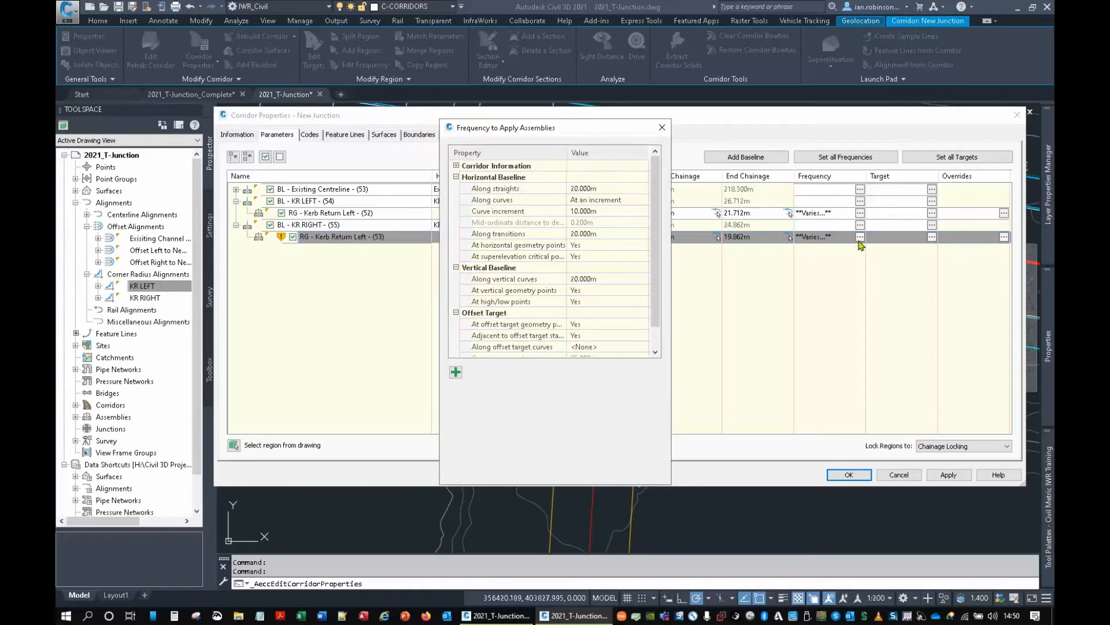
pyautogui.click(600, 212)
pyautogui.write('1')
pyautogui.press('Return')
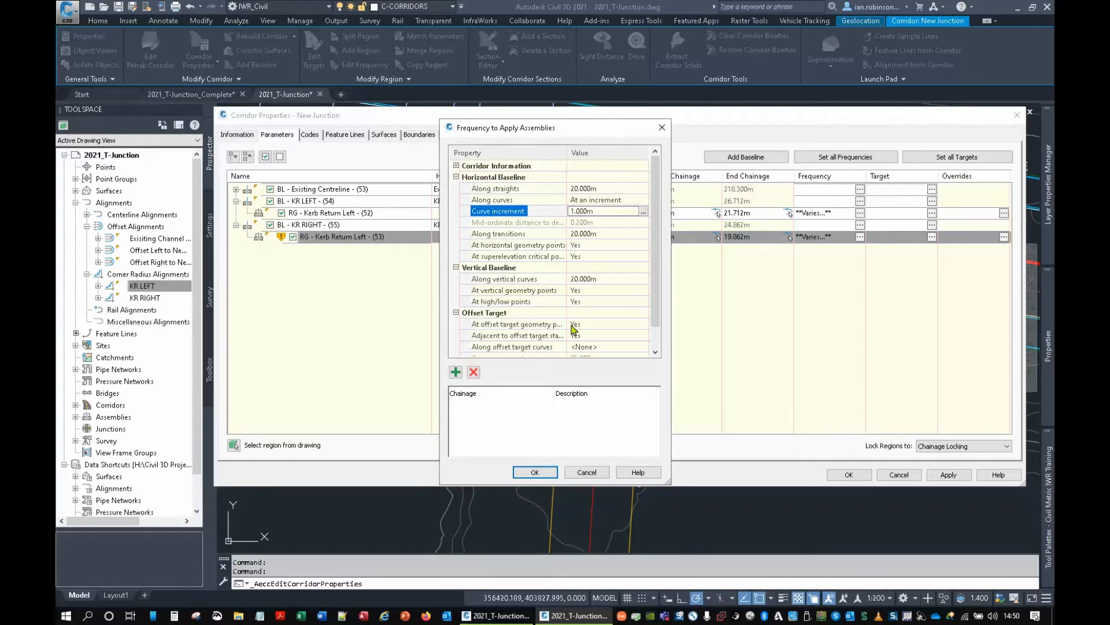
pyautogui.click(535, 472)
# Target the KR RIGHT region's carriageway WidthTarget to the Exisiting Channel Line and New Road 1 alignments.
pyautogui.click(931, 239)
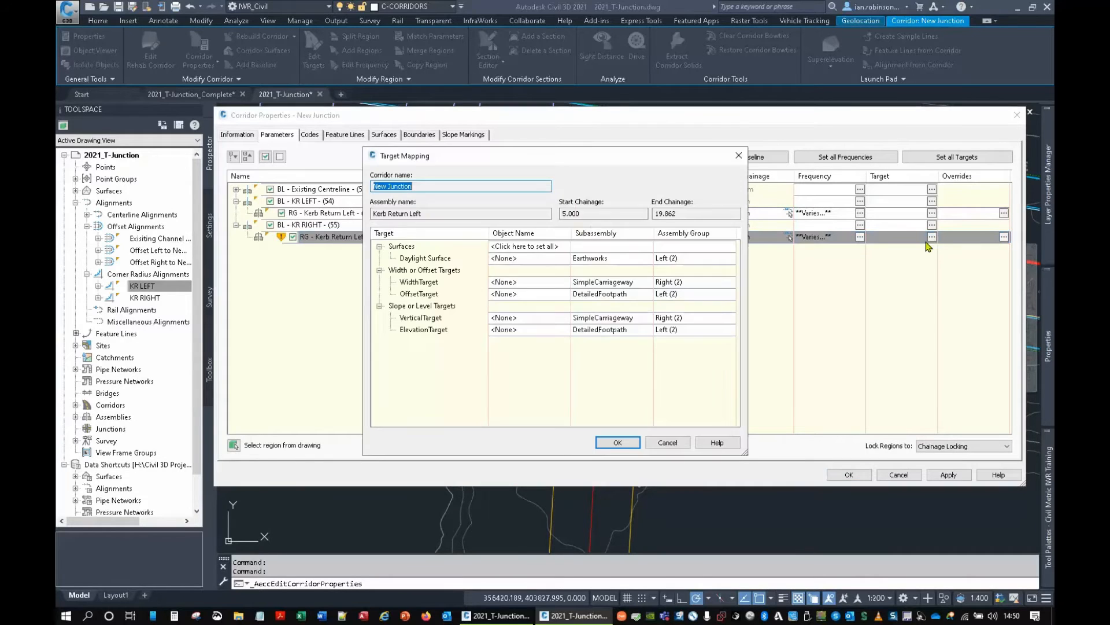
pyautogui.click(521, 283)
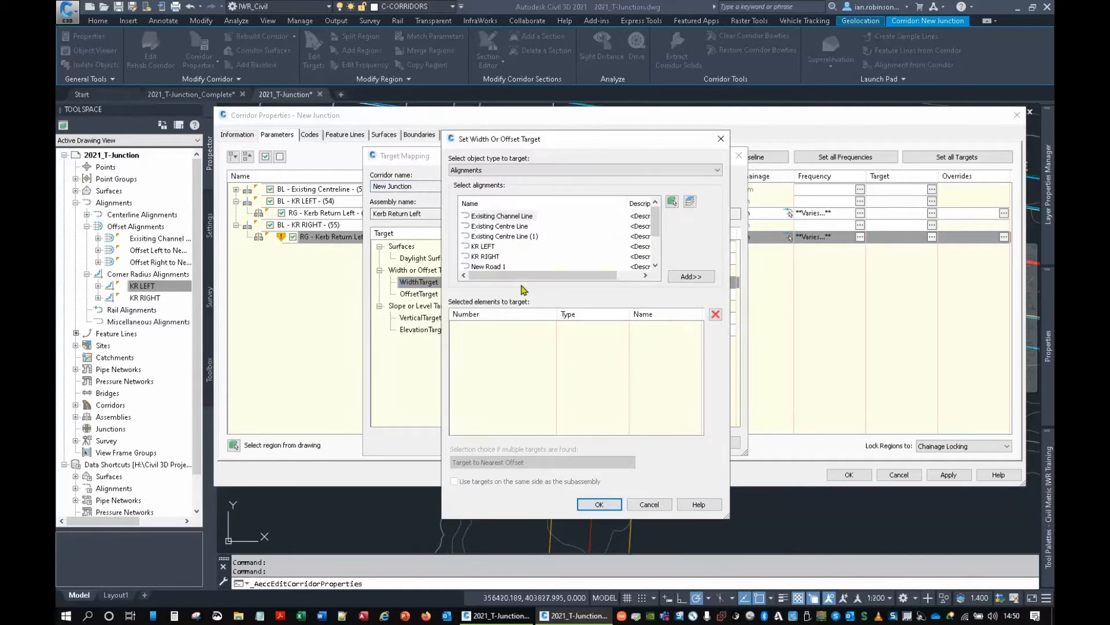
pyautogui.click(501, 218)
pyautogui.click(688, 277)
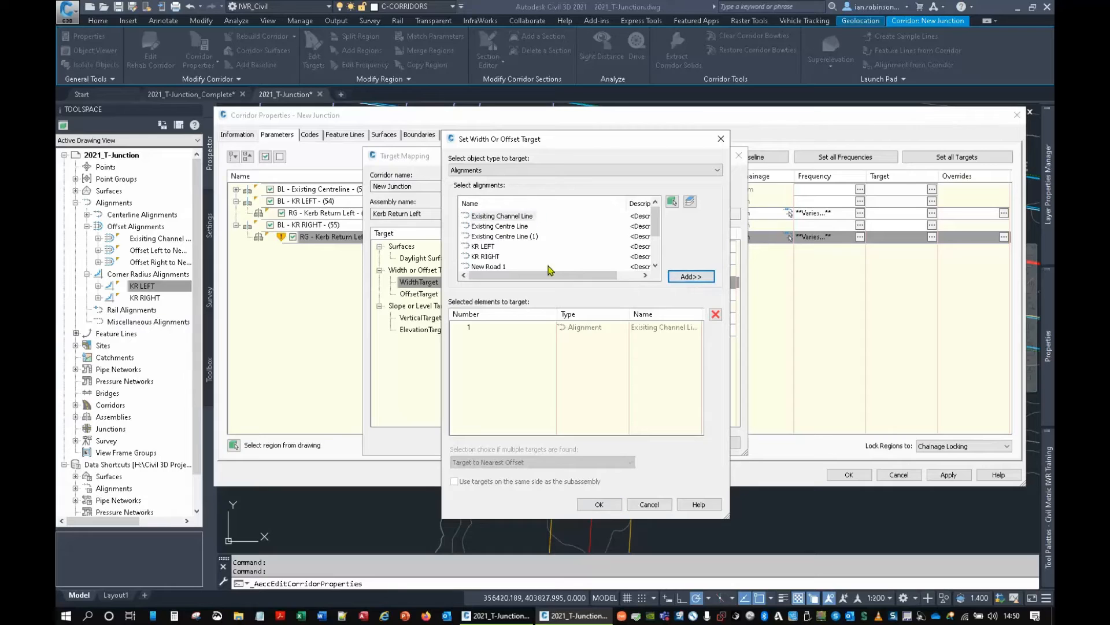
pyautogui.click(495, 267)
pyautogui.click(688, 276)
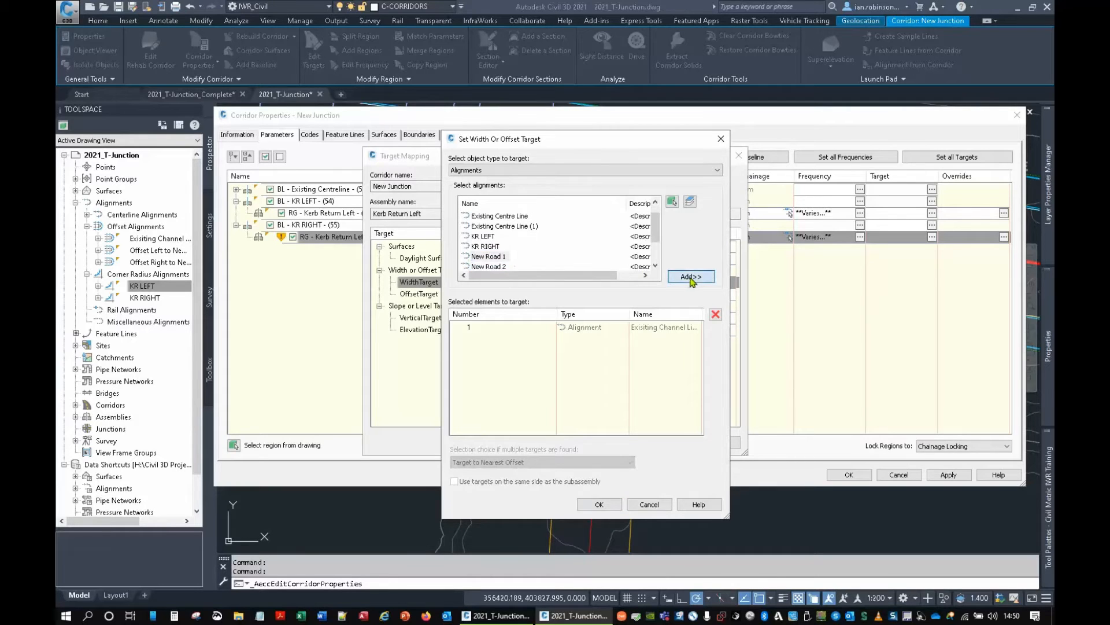
pyautogui.click(599, 505)
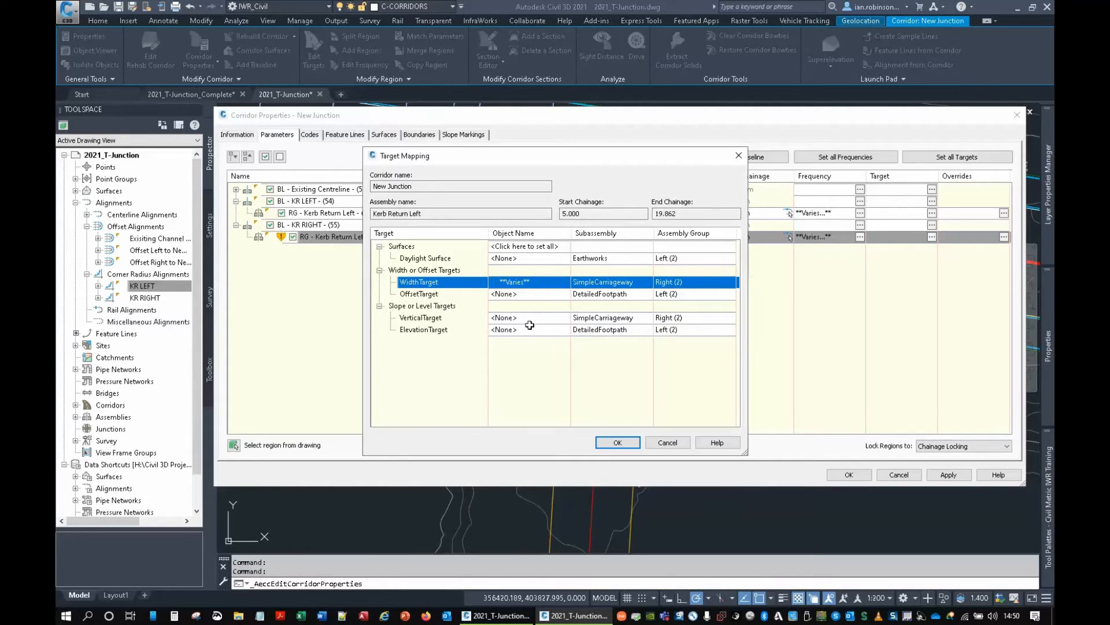
# Set the region's VerticalTarget to the Exisiting Channel Line's New JunctionLane profile and the New Road 1 - VP 1 profile.
pyautogui.click(523, 317)
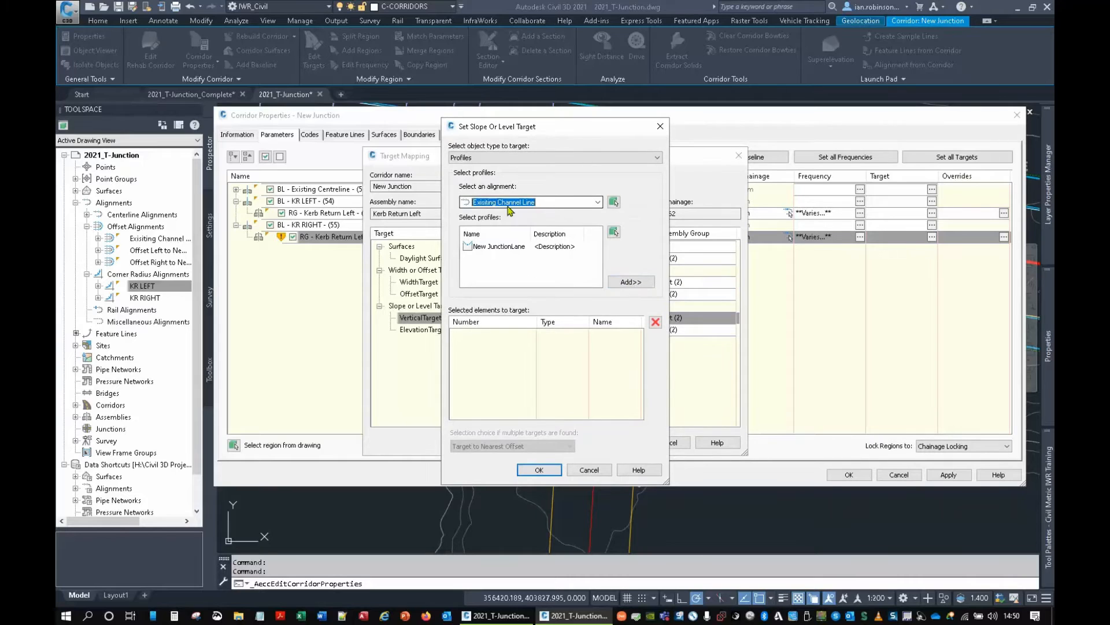
pyautogui.click(499, 247)
pyautogui.click(631, 282)
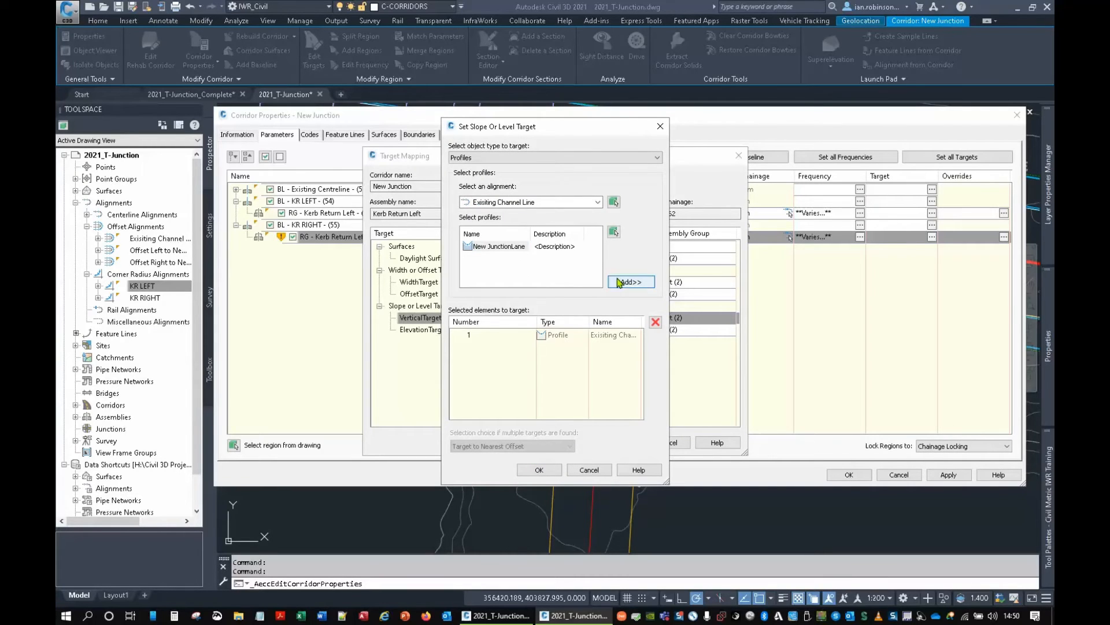
pyautogui.click(505, 202)
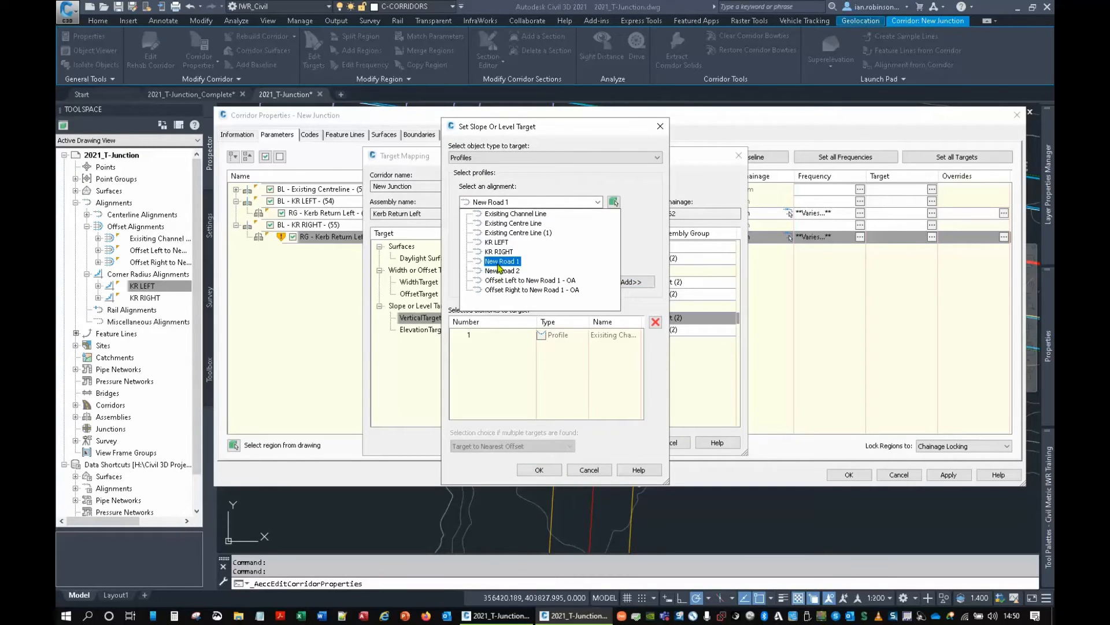
pyautogui.click(498, 262)
pyautogui.click(499, 266)
pyautogui.click(631, 282)
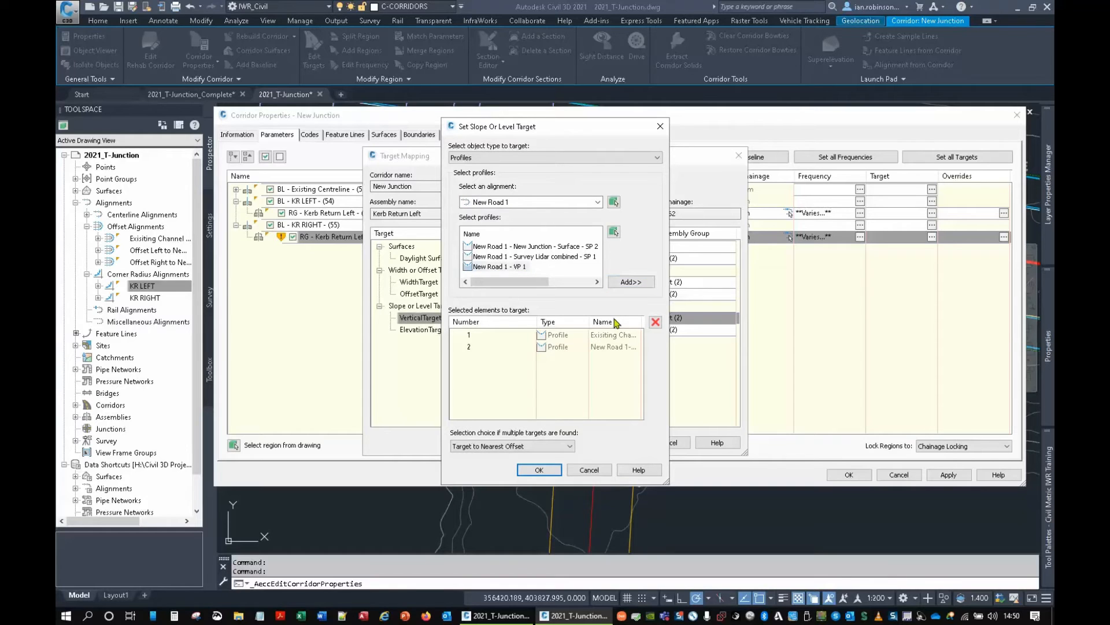
pyautogui.click(539, 470)
# Accept the KR RIGHT target mapping and corridor properties, and rebuild the New Junction corridor.
pyautogui.click(619, 443)
pyautogui.click(849, 474)
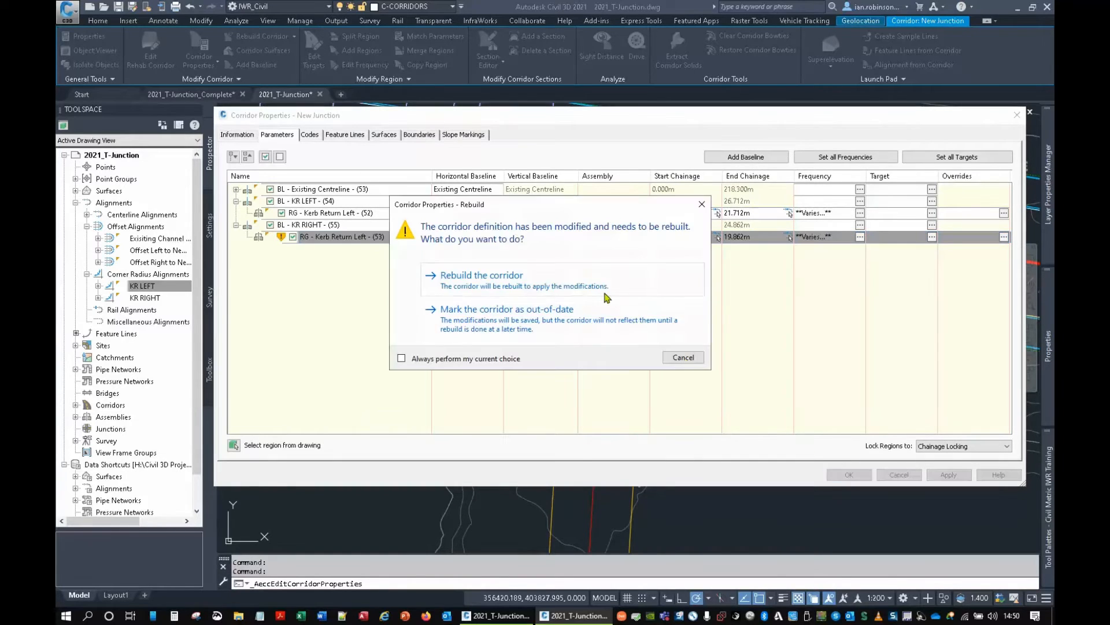
pyautogui.click(604, 295)
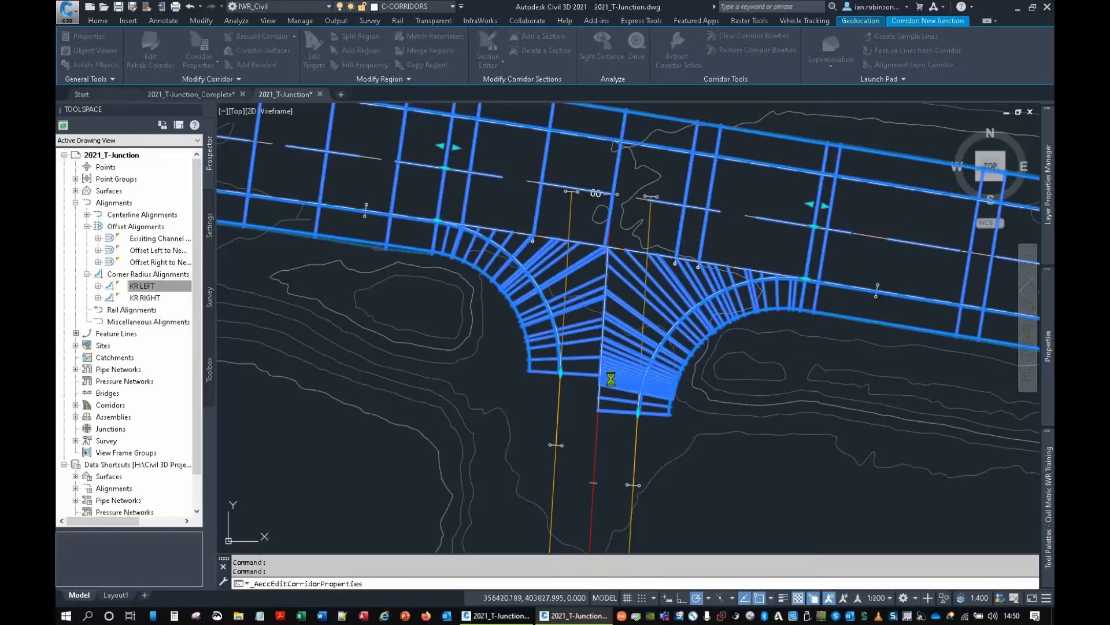
# Examine the rebuilt corridor in 3D in the Object Viewer, checking where the kerb returns meet the existing road.
pyautogui.rightClick(615, 315)
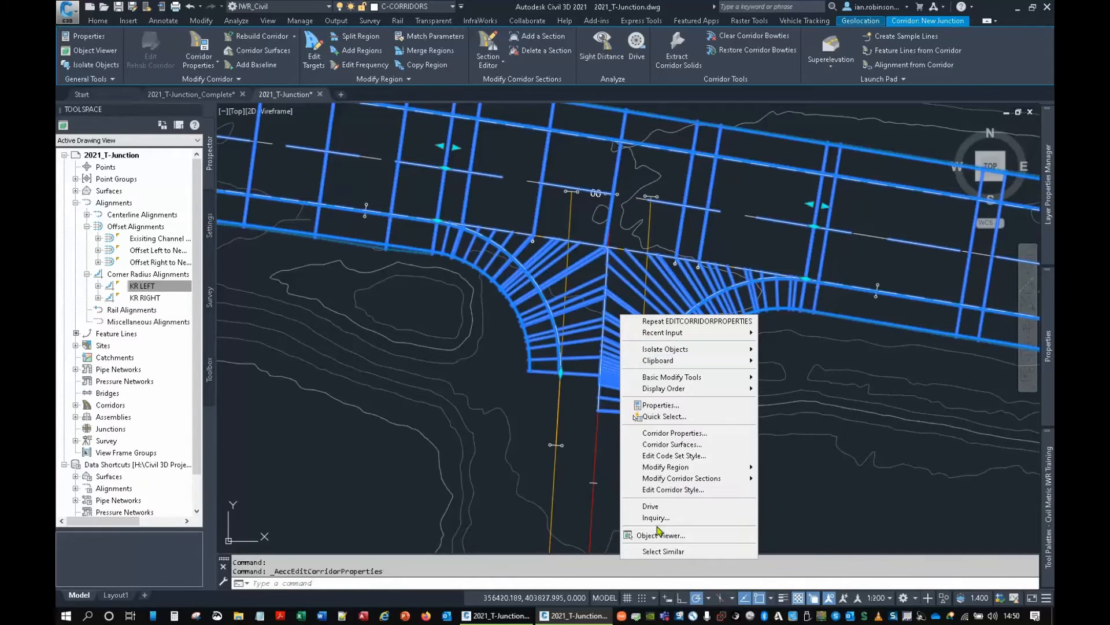
pyautogui.click(663, 534)
pyautogui.moveTo(617, 417); pyautogui.dragTo(519, 290)
pyautogui.scroll(5, 519, 289)
pyautogui.moveTo(490, 235); pyautogui.dragTo(569, 419, button='middle')
pyautogui.scroll(5, 547, 321)
pyautogui.moveTo(562, 323); pyautogui.dragTo(656, 372, button='middle')
pyautogui.scroll(5, 676, 362)
pyautogui.moveTo(936, 428); pyautogui.dragTo(622, 406, button='middle')
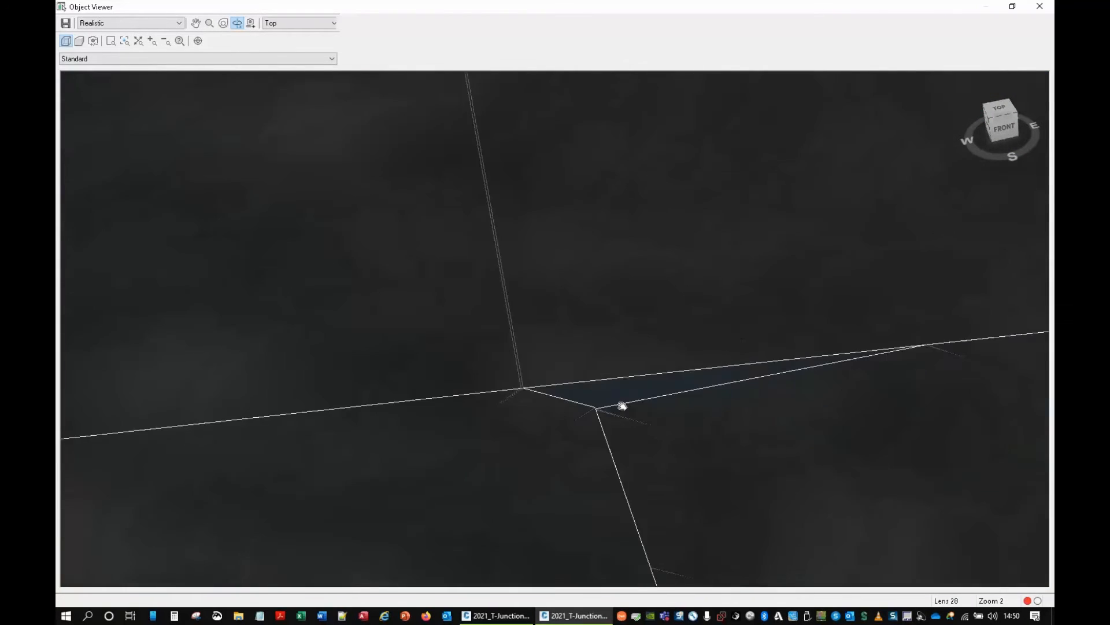
pyautogui.scroll(-3, 614, 320)
pyautogui.rightClick(563, 343)
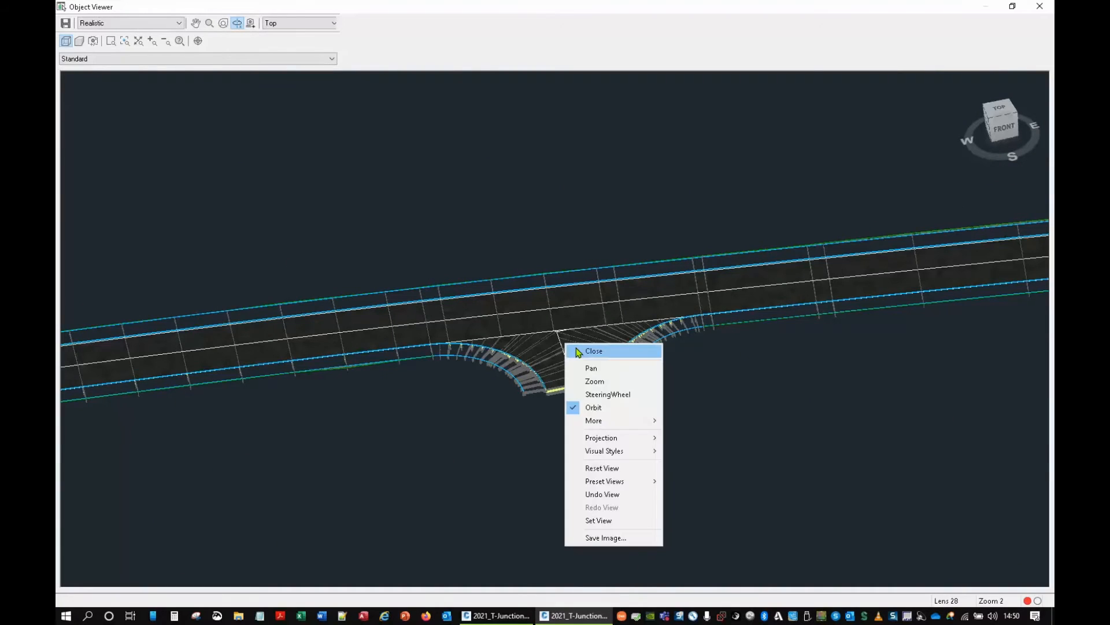
pyautogui.click(587, 352)
# Reopen the New Junction corridor's properties and check the kerb return regions against the drawing behind the dialog.
pyautogui.moveTo(625, 302); pyautogui.dragTo(654, 255, button='middle')
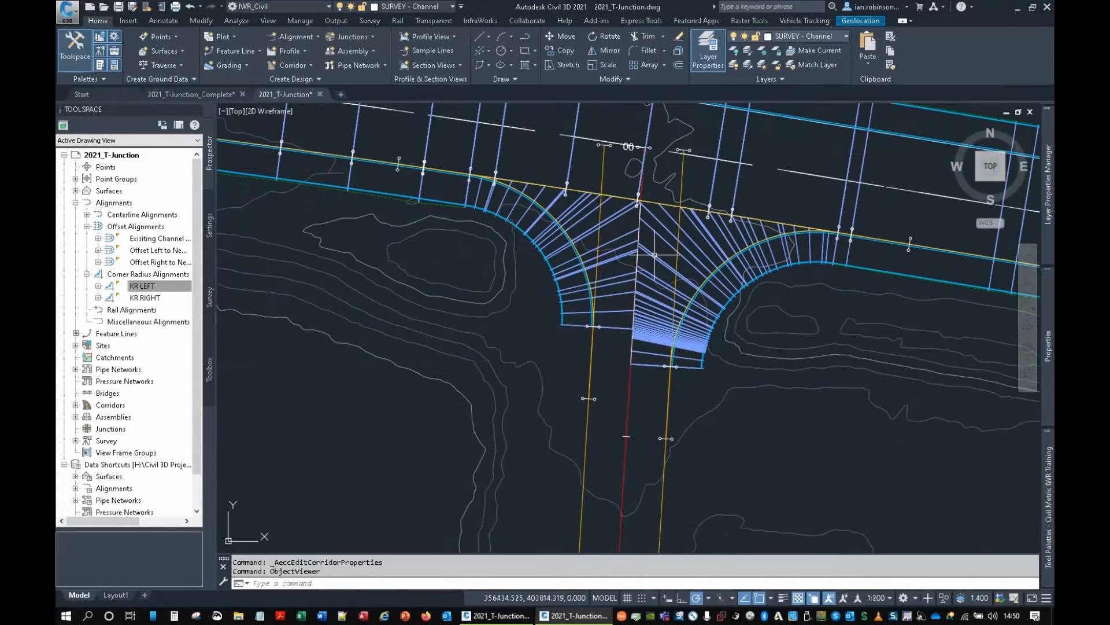
pyautogui.click(654, 254)
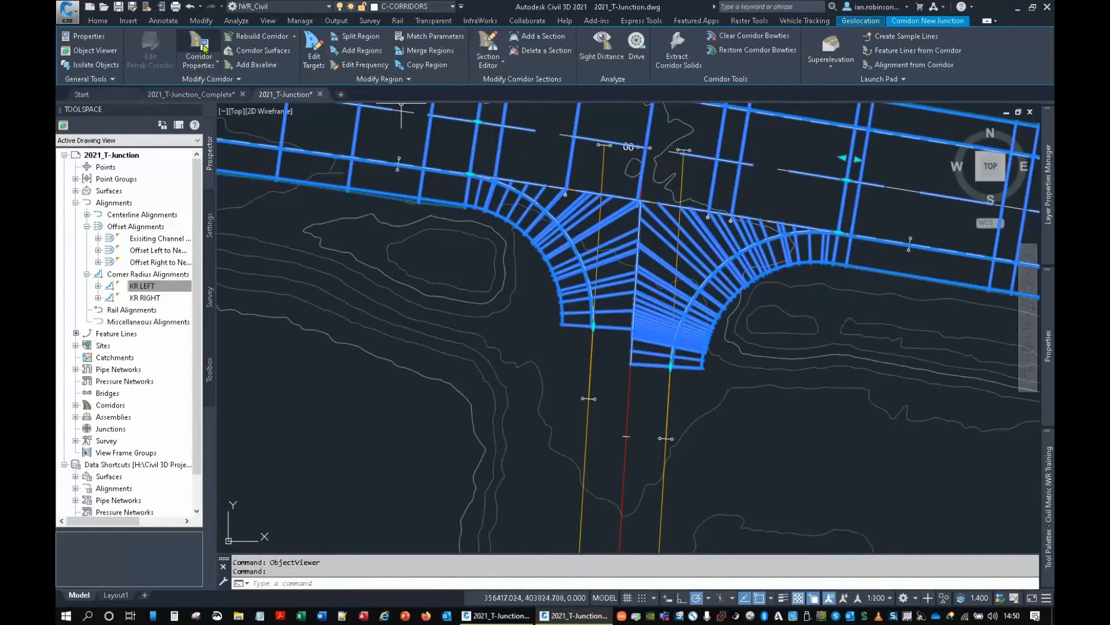
pyautogui.click(204, 46)
pyautogui.click(545, 128)
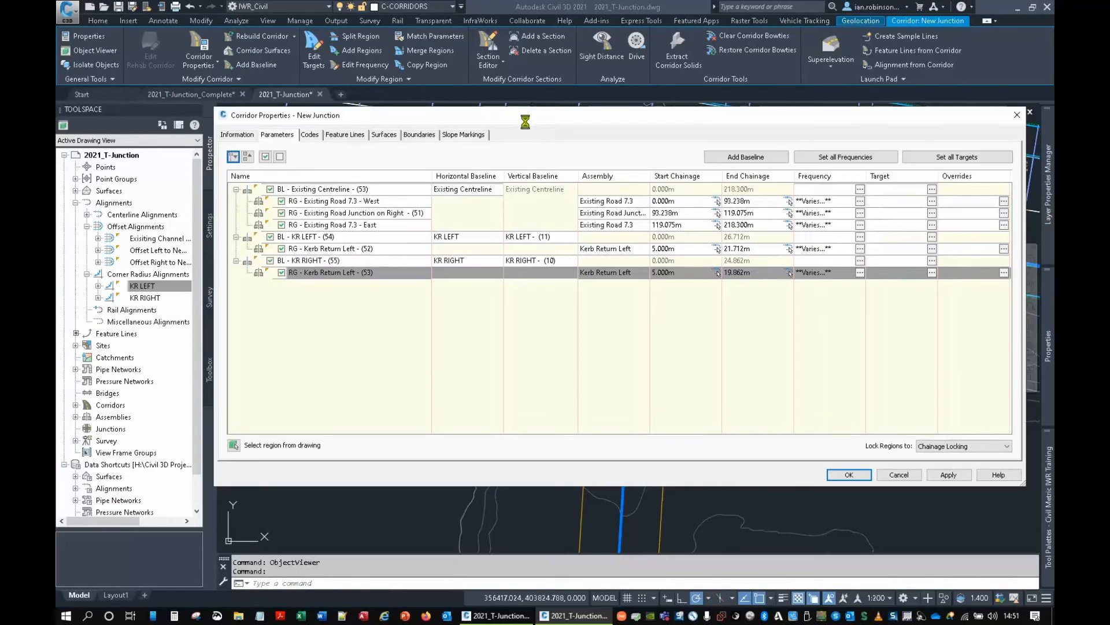
pyautogui.moveTo(529, 118); pyautogui.dragTo(522, 473)
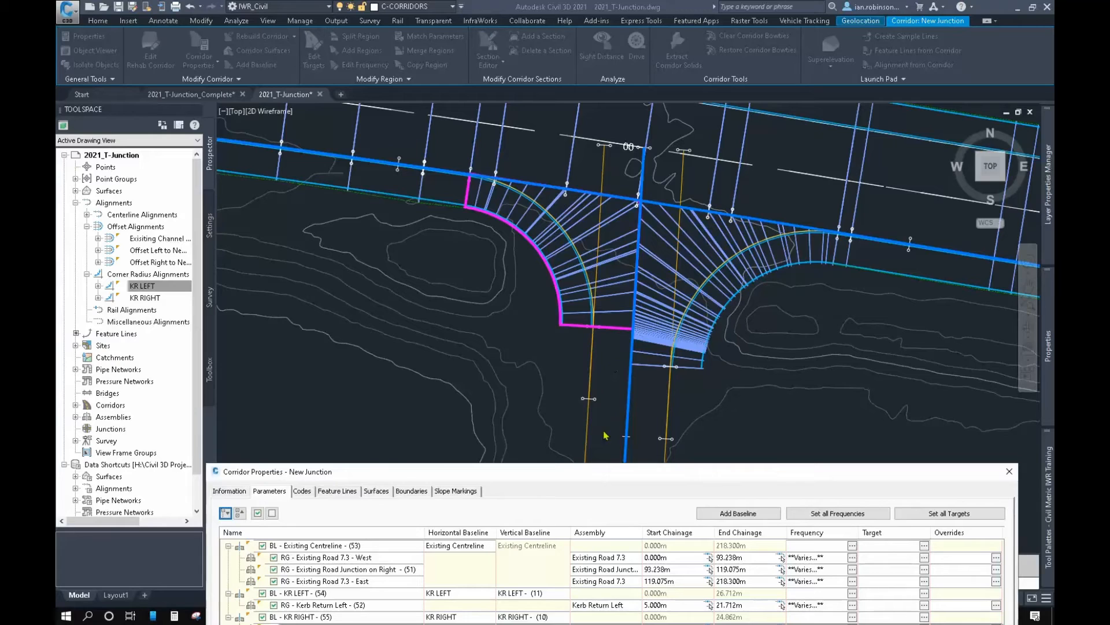
pyautogui.moveTo(612, 478); pyautogui.dragTo(597, 121)
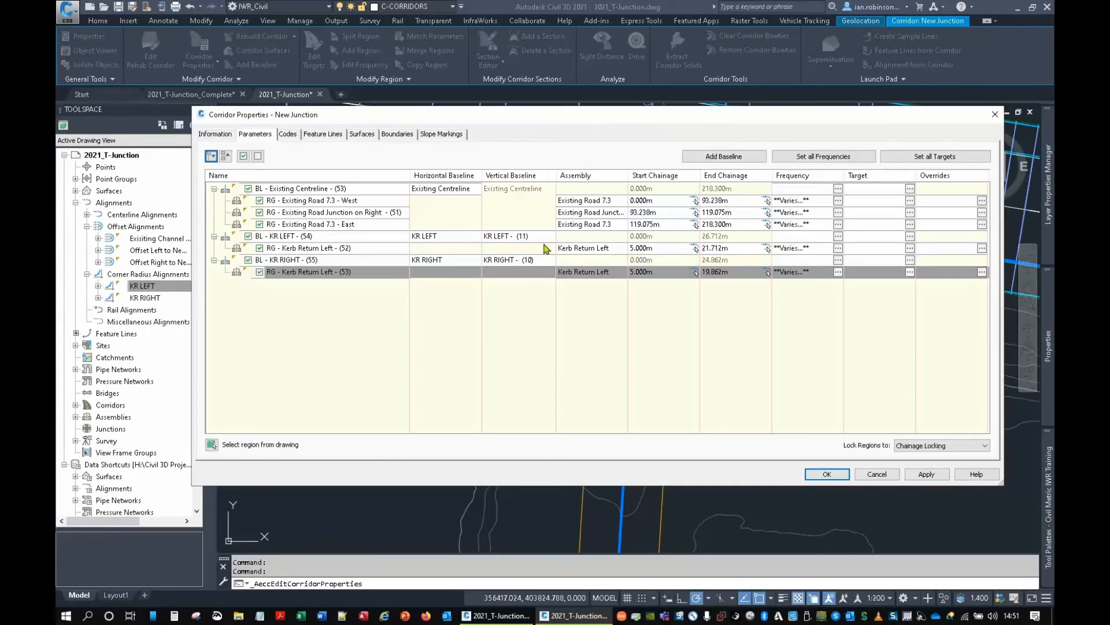
# Add a corridor baseline along the New Road 1 alignment using the New Road 1 - VP 1 profile.
pyautogui.rightClick(383, 271)
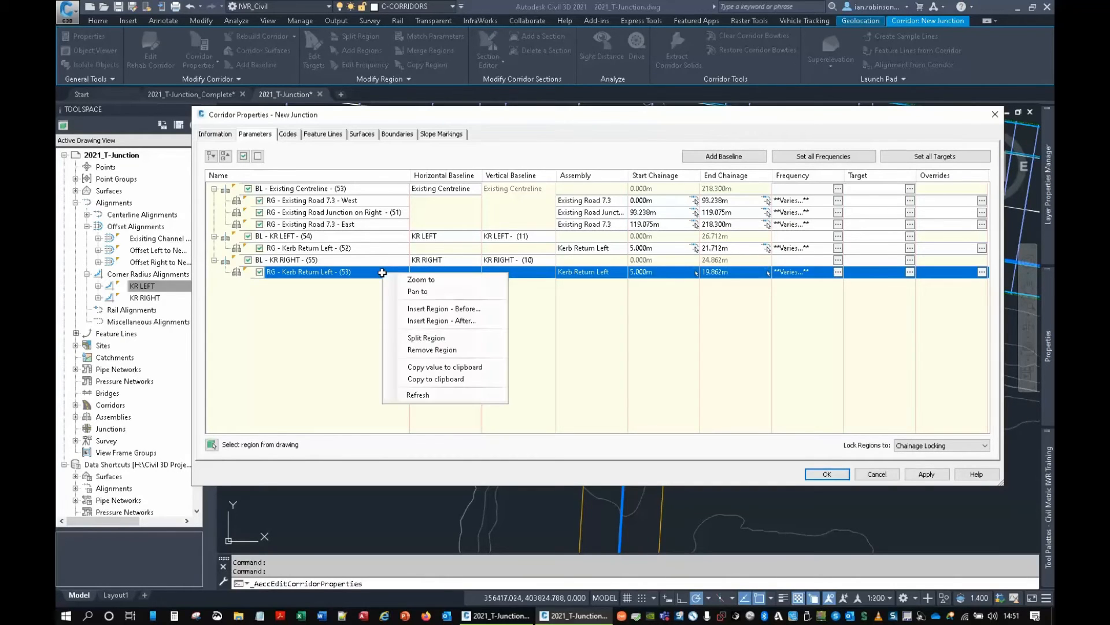
pyautogui.click(714, 157)
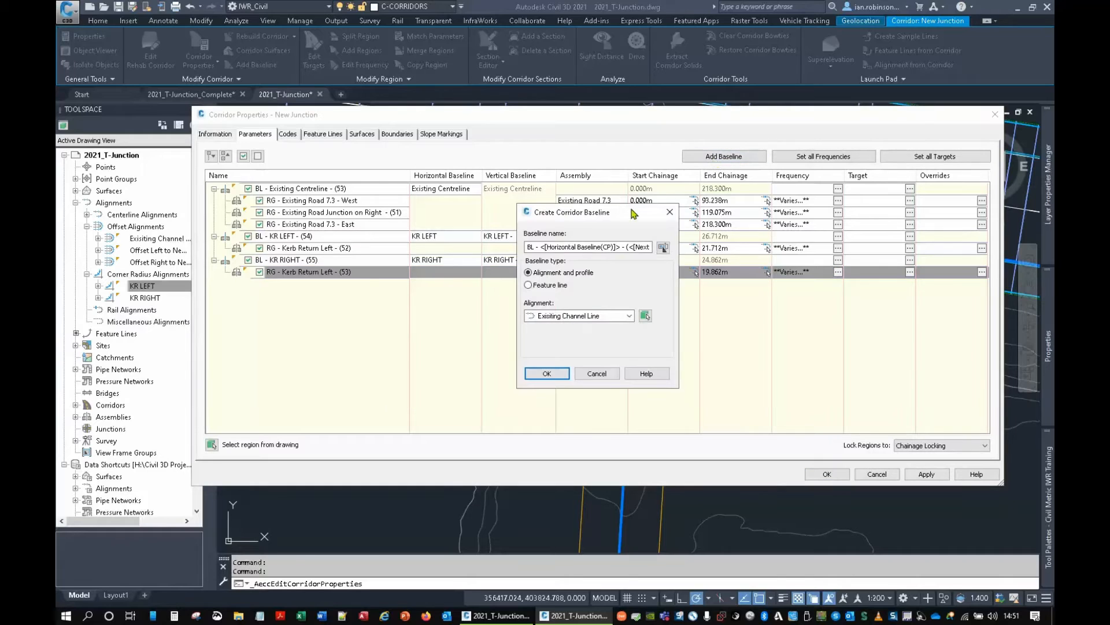
pyautogui.click(577, 320)
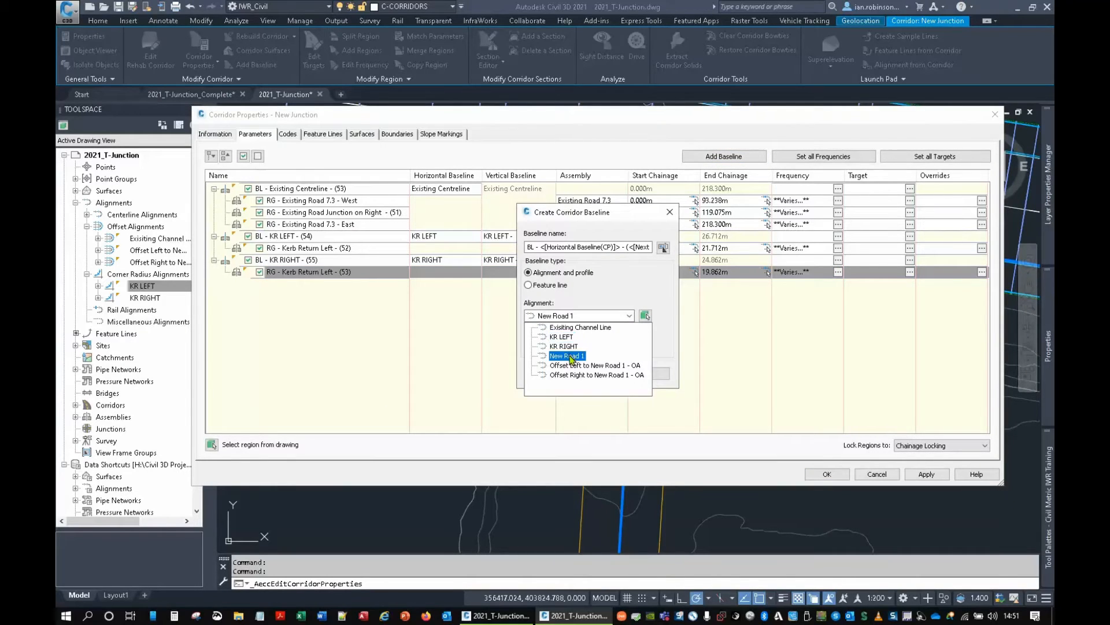
pyautogui.click(567, 355)
pyautogui.click(557, 373)
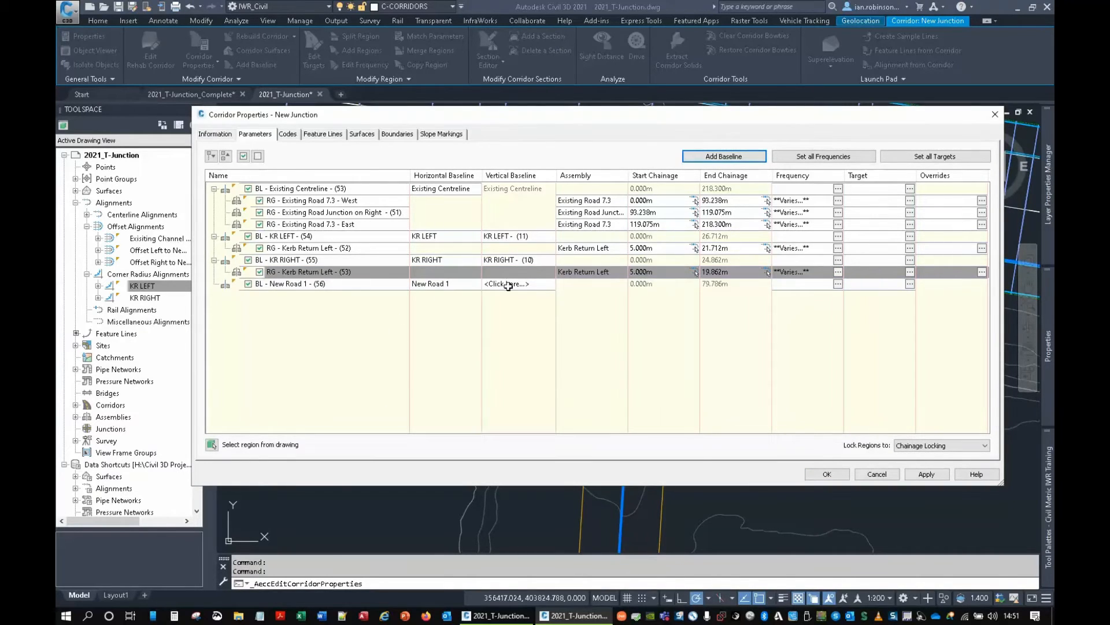
pyautogui.click(507, 286)
pyautogui.click(578, 312)
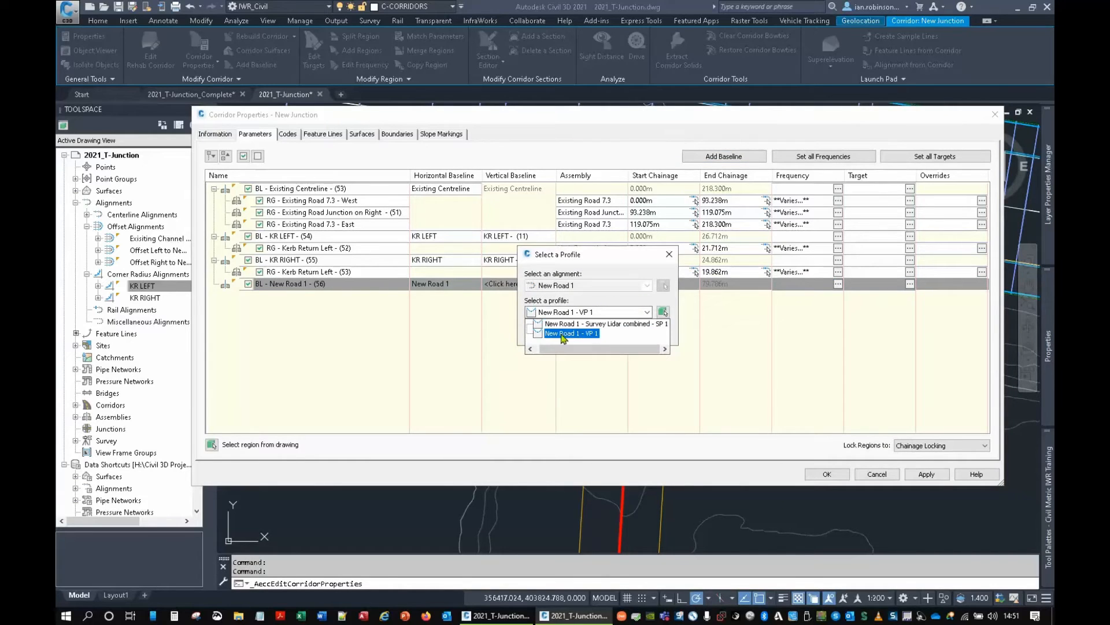
pyautogui.click(564, 334)
# Add a region to the New Road 1 baseline using the New Road Half Section Right assembly and expand the baseline.
pyautogui.rightClick(375, 287)
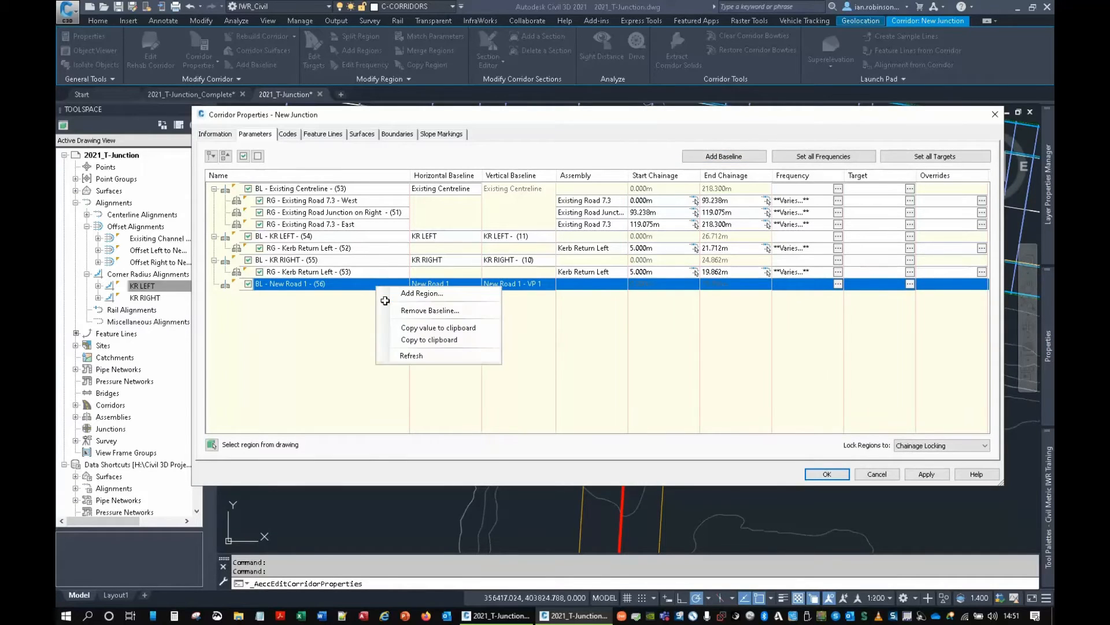
pyautogui.click(386, 298)
pyautogui.click(554, 346)
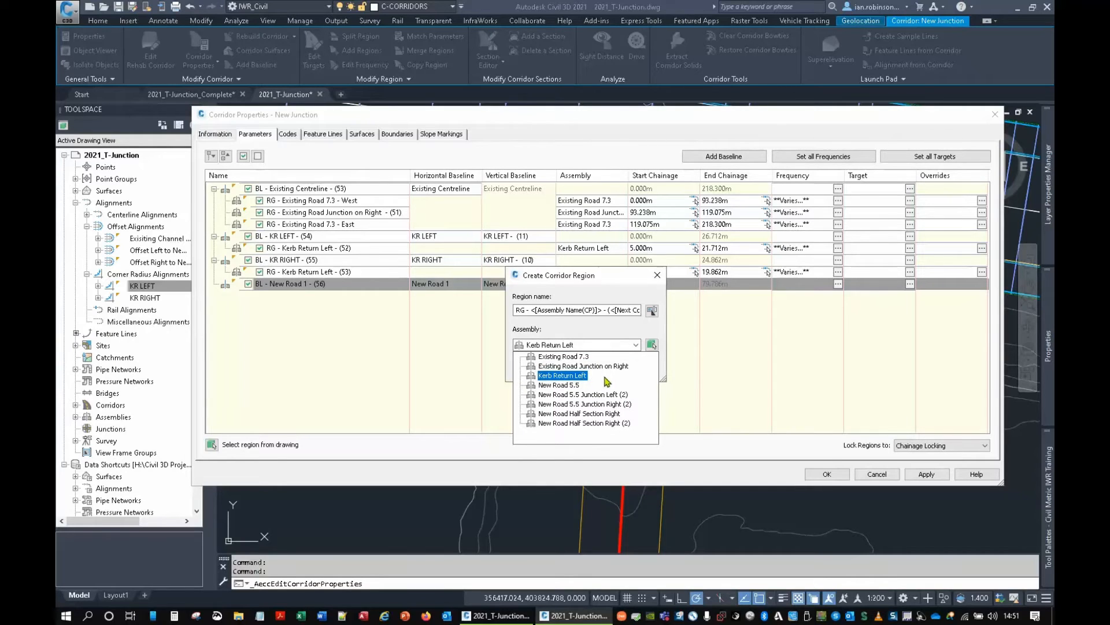
pyautogui.click(564, 414)
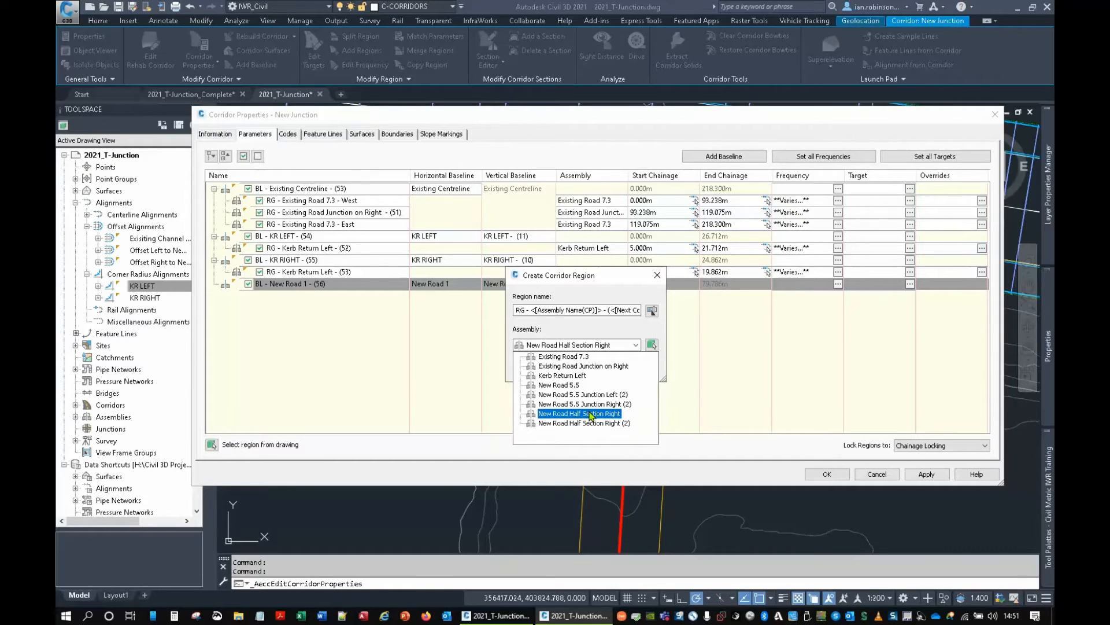
pyautogui.click(591, 414)
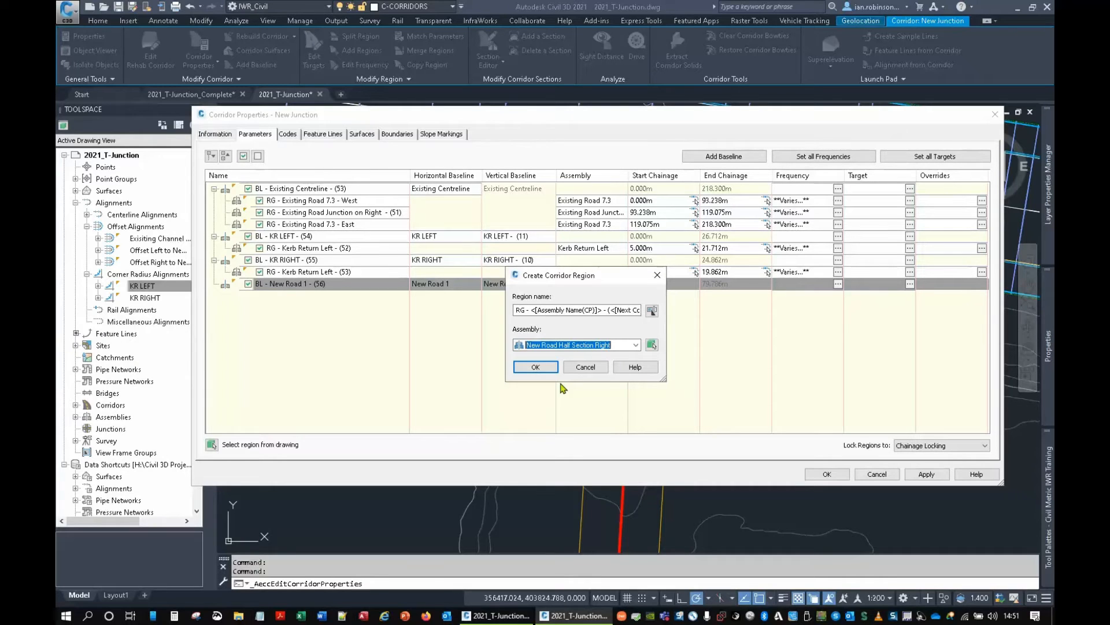
pyautogui.click(544, 368)
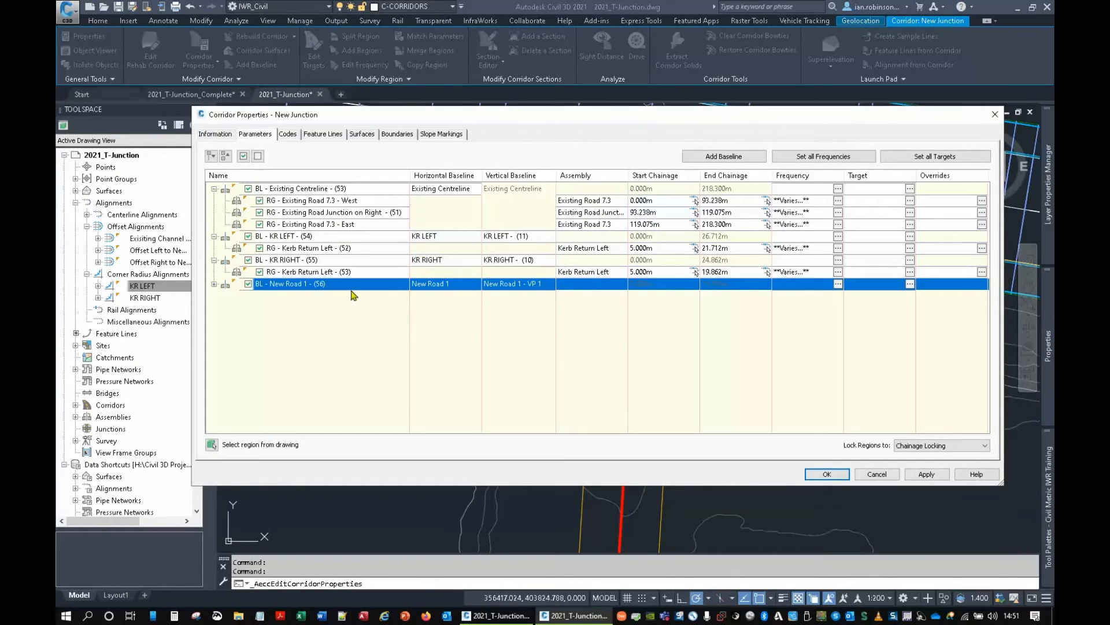
pyautogui.click(215, 285)
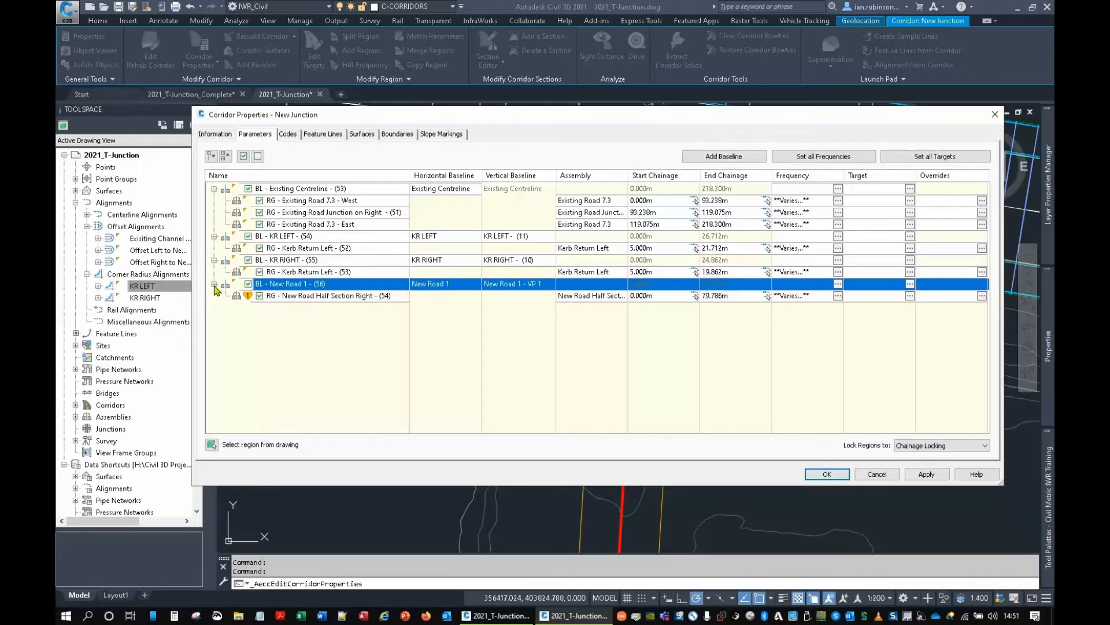
# Set the New Road Half Section Right region's start chainage to 12.557 m by picking the end of the KR LEFT kerb return.
pyautogui.click(695, 297)
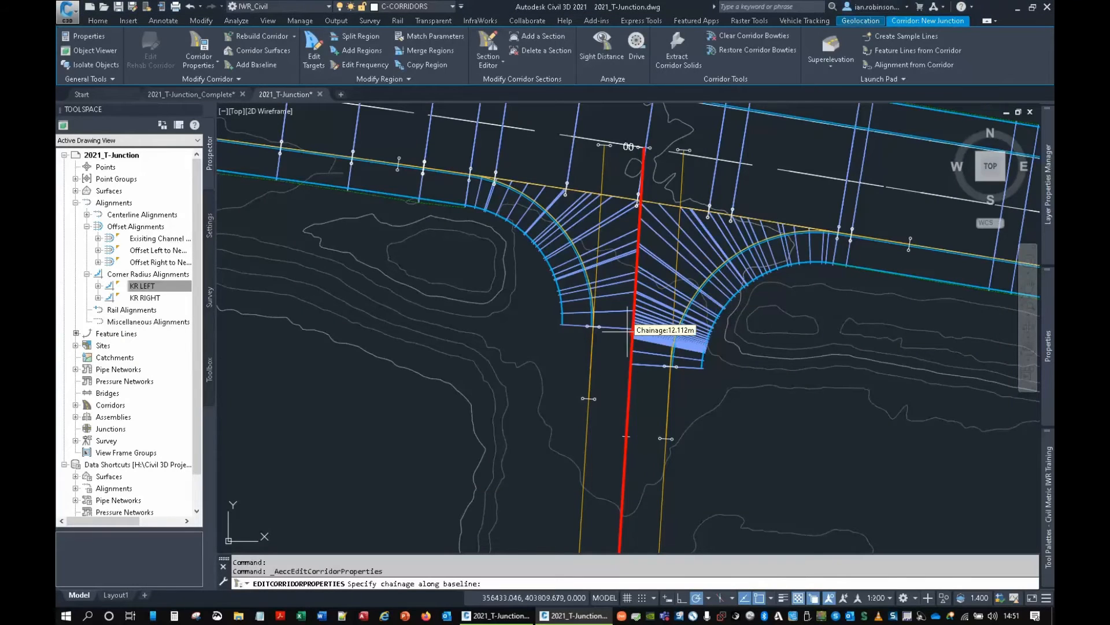
pyautogui.scroll(5, 627, 332)
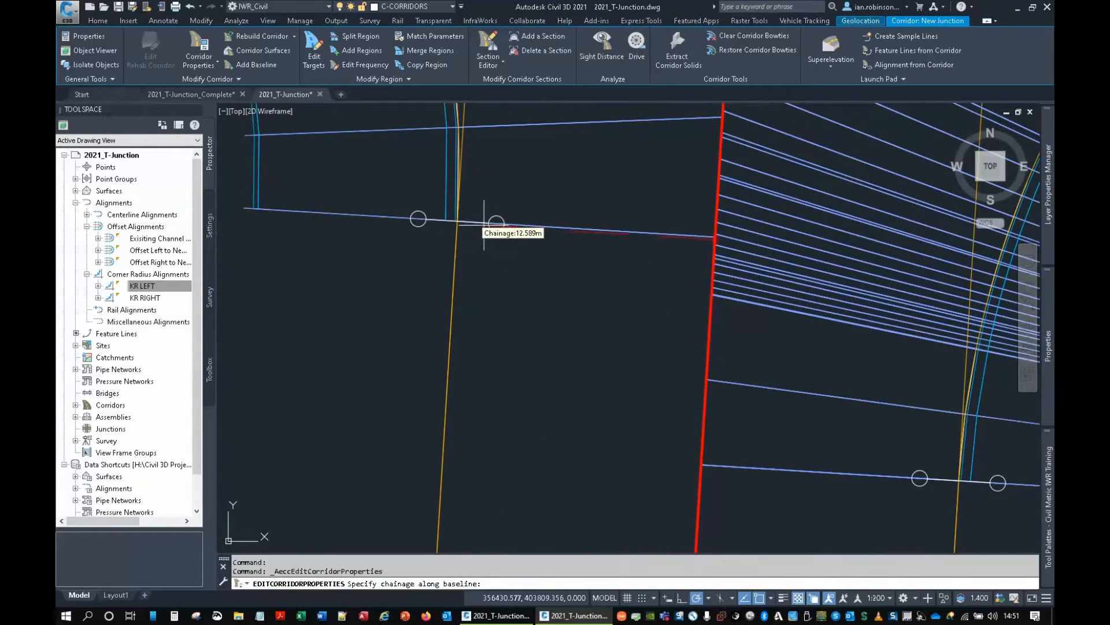
pyautogui.click(489, 222)
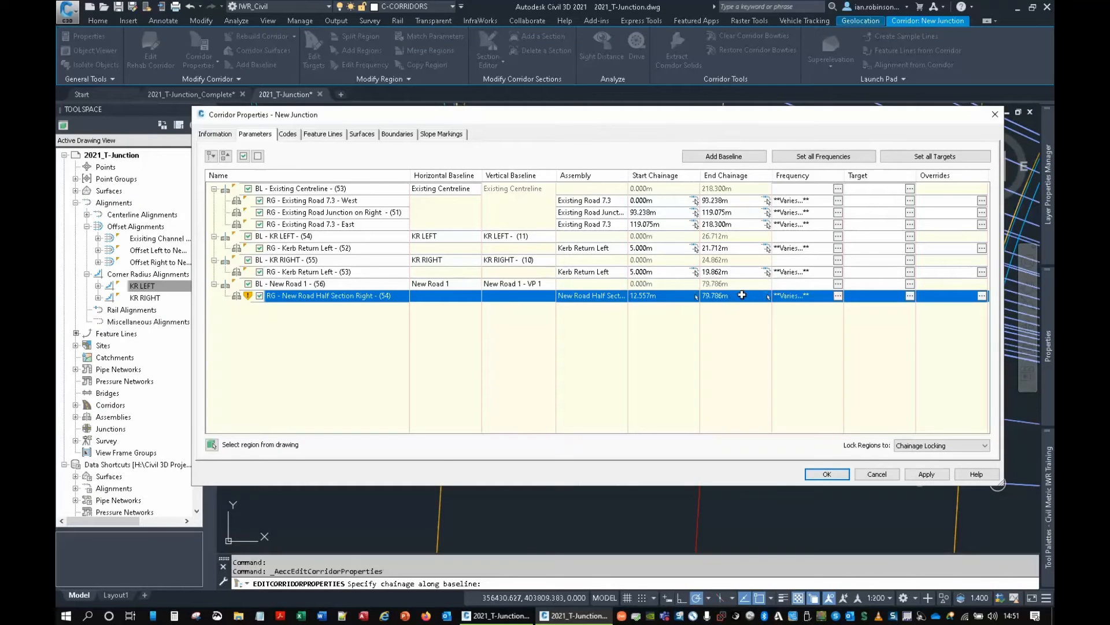
# Set the New Road Half Section Right region's end chainage to 14.984 m by picking the end of the opposite kerb return.
pyautogui.click(768, 298)
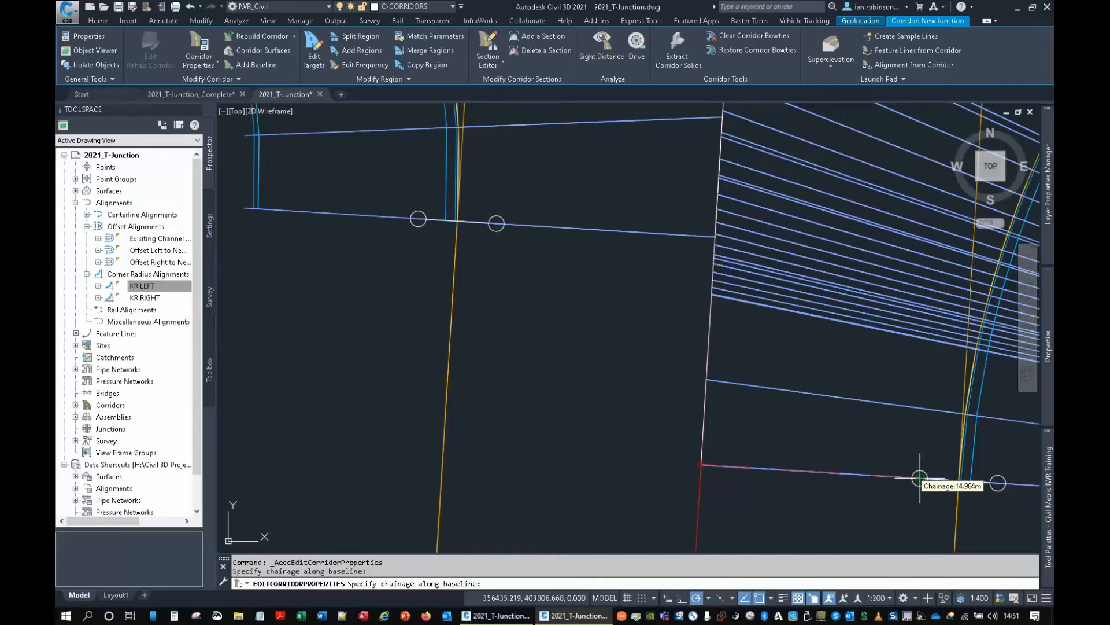
pyautogui.click(927, 478)
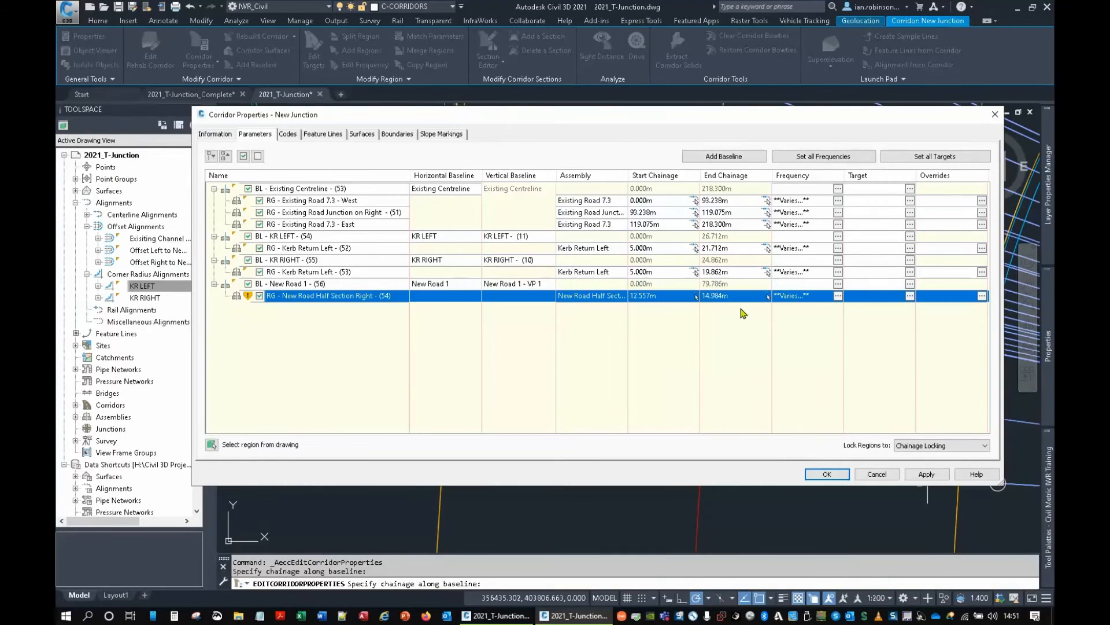
pyautogui.click(909, 297)
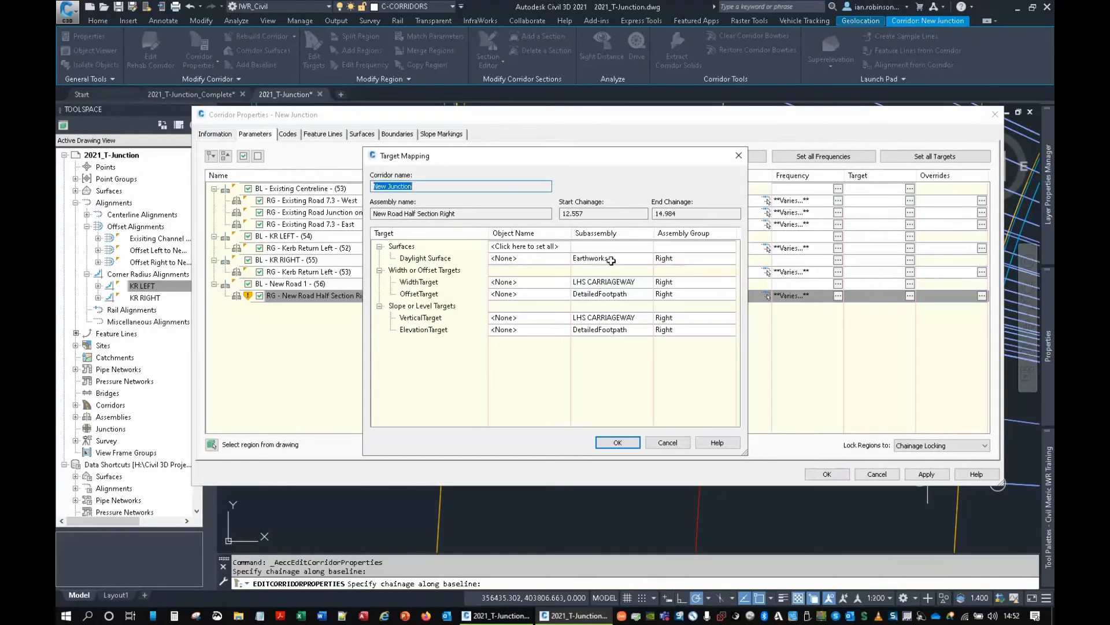
pyautogui.click(738, 156)
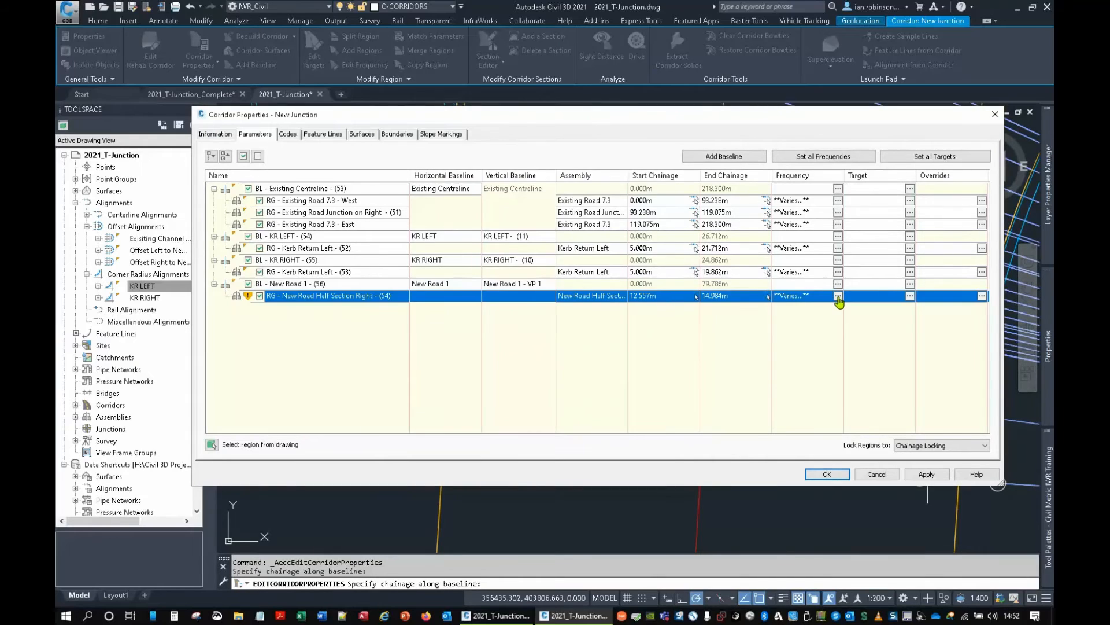
# Set the half-section region's assembly frequency along straights to 1 m, then apply the corridor properties and rebuild the corridor.
pyautogui.click(838, 296)
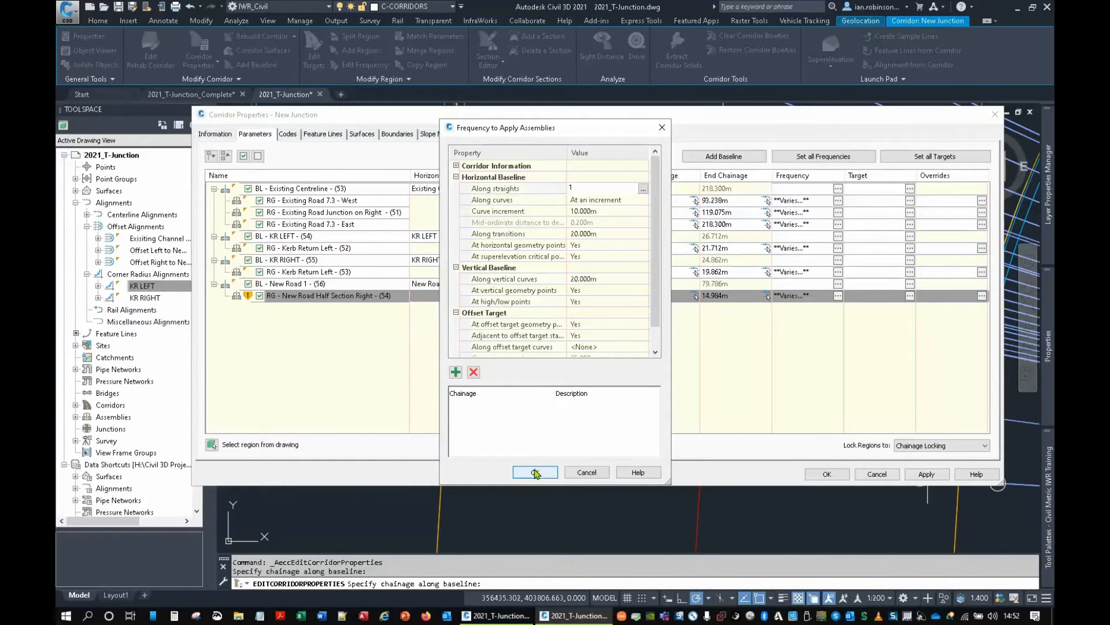
pyautogui.click(535, 472)
pyautogui.click(827, 474)
pyautogui.click(525, 283)
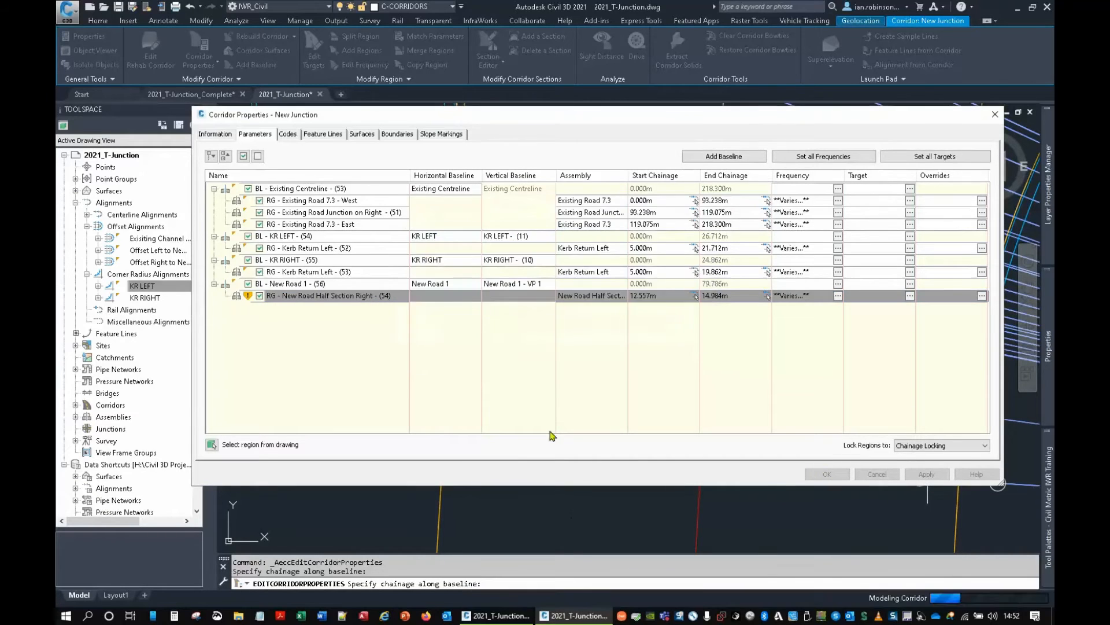
# Add a corridor section on the KR RIGHT baseline at chainage 11.089 m, where New Road 1 meets the existing channel line.
pyautogui.scroll(-5, 595, 406)
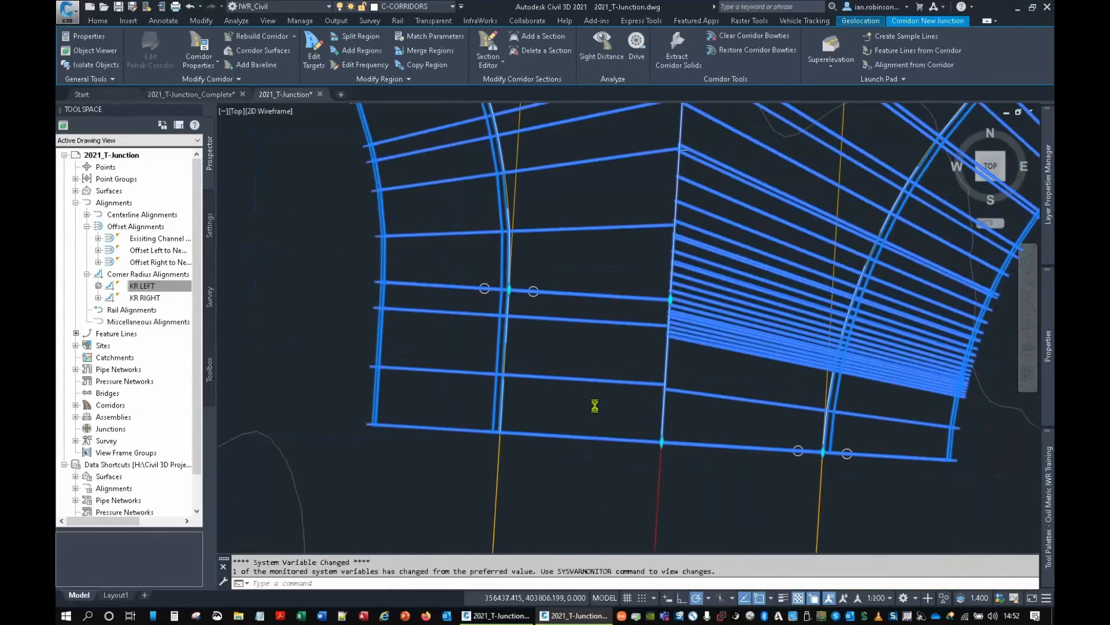
pyautogui.scroll(-3, 590, 359)
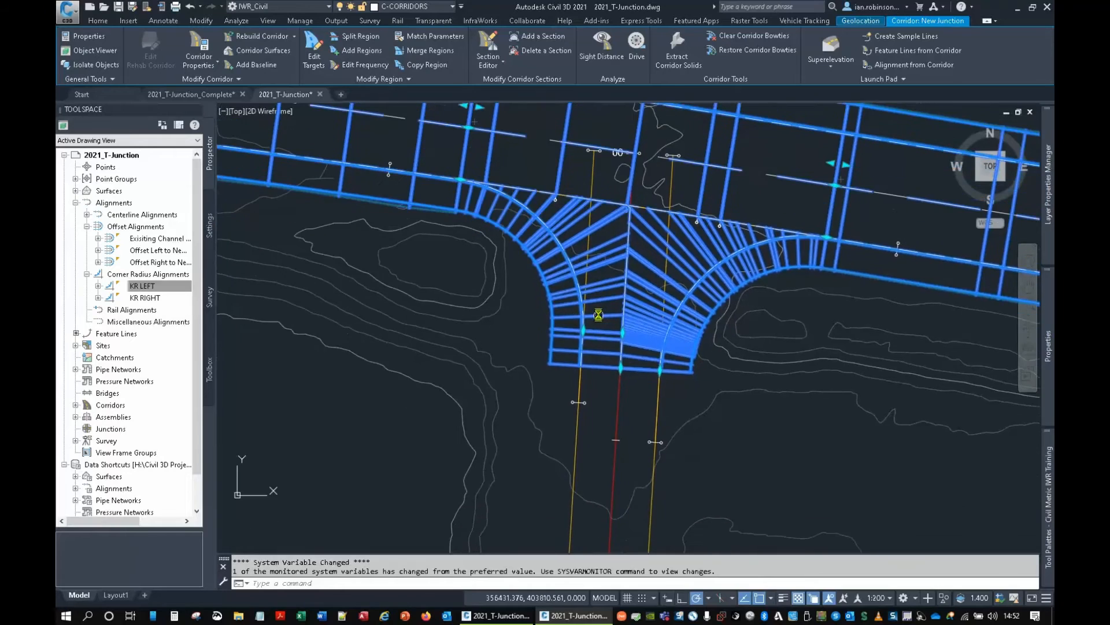
pyautogui.scroll(6, 626, 292)
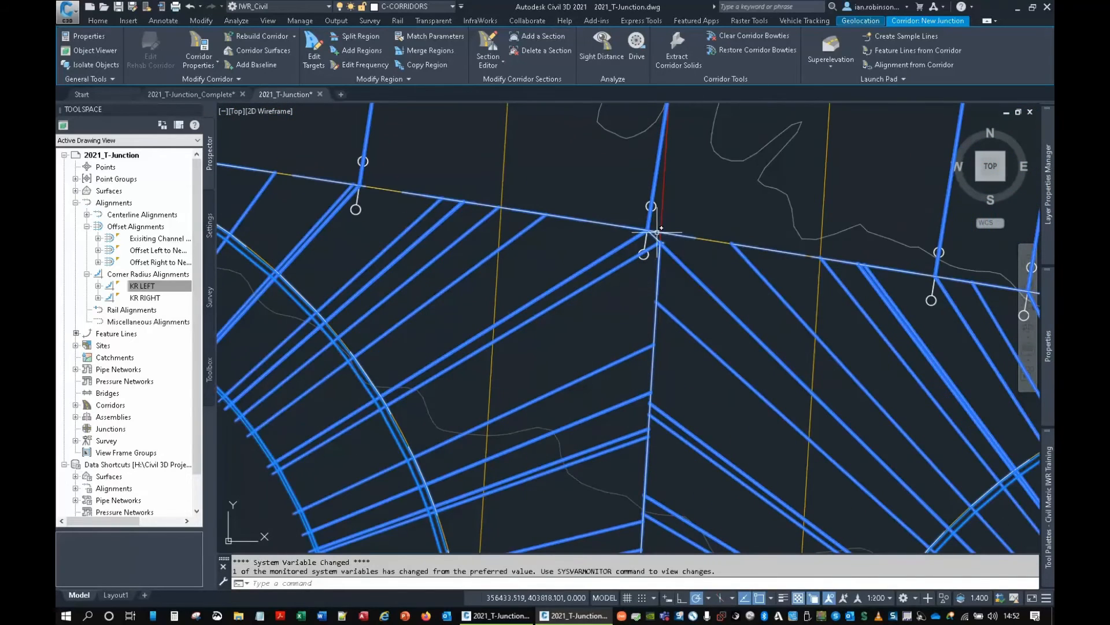
pyautogui.scroll(6, 654, 236)
pyautogui.scroll(-3, 694, 216)
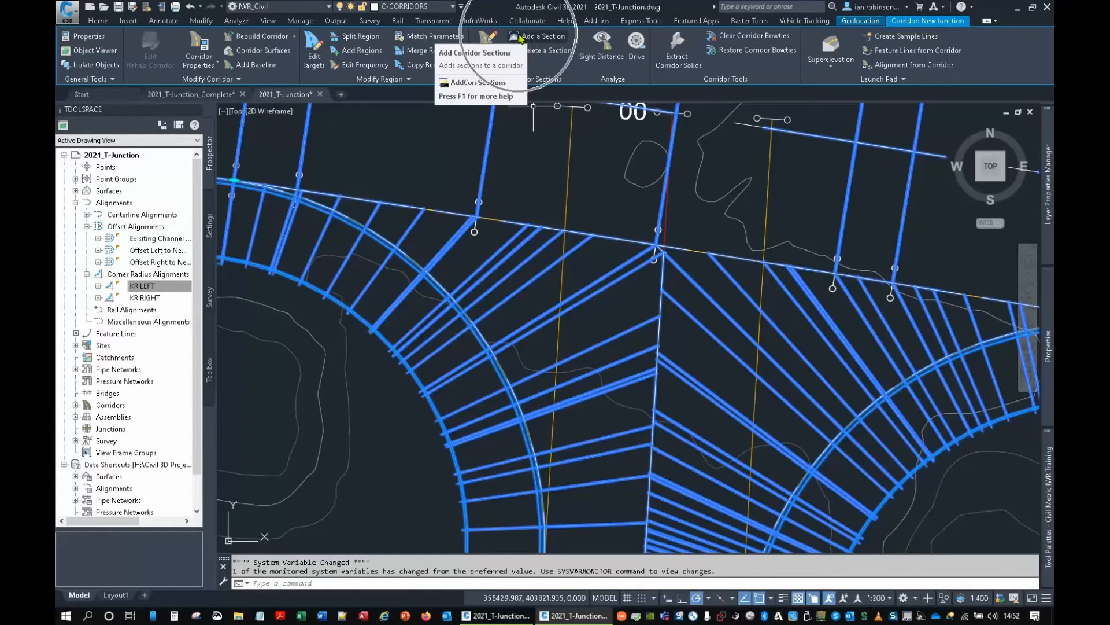
pyautogui.click(519, 38)
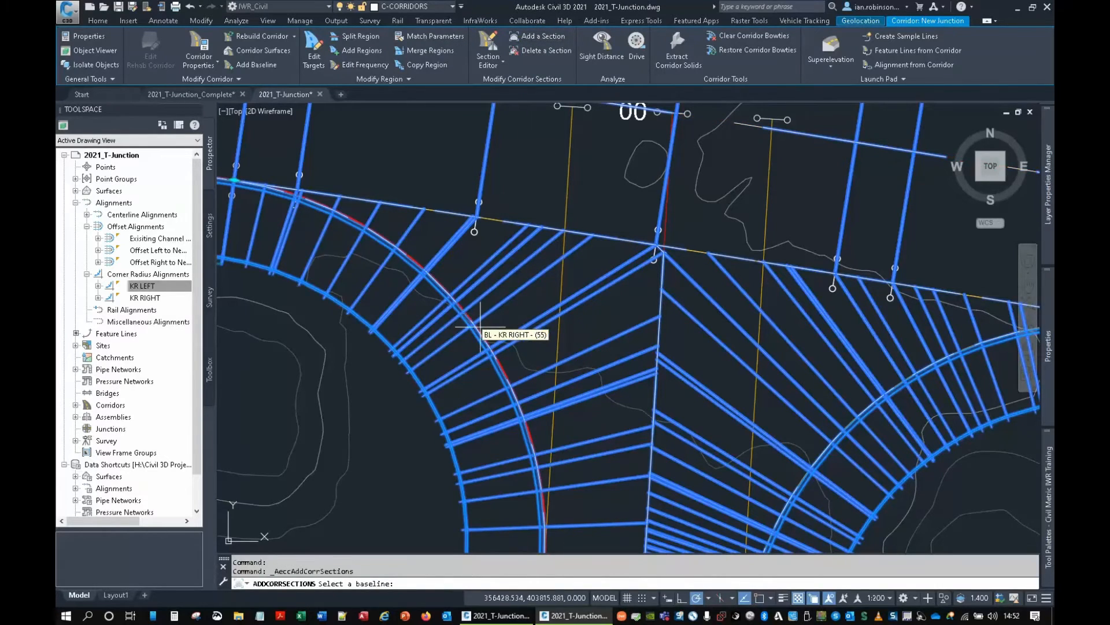
pyautogui.click(470, 315)
pyautogui.scroll(4, 644, 257)
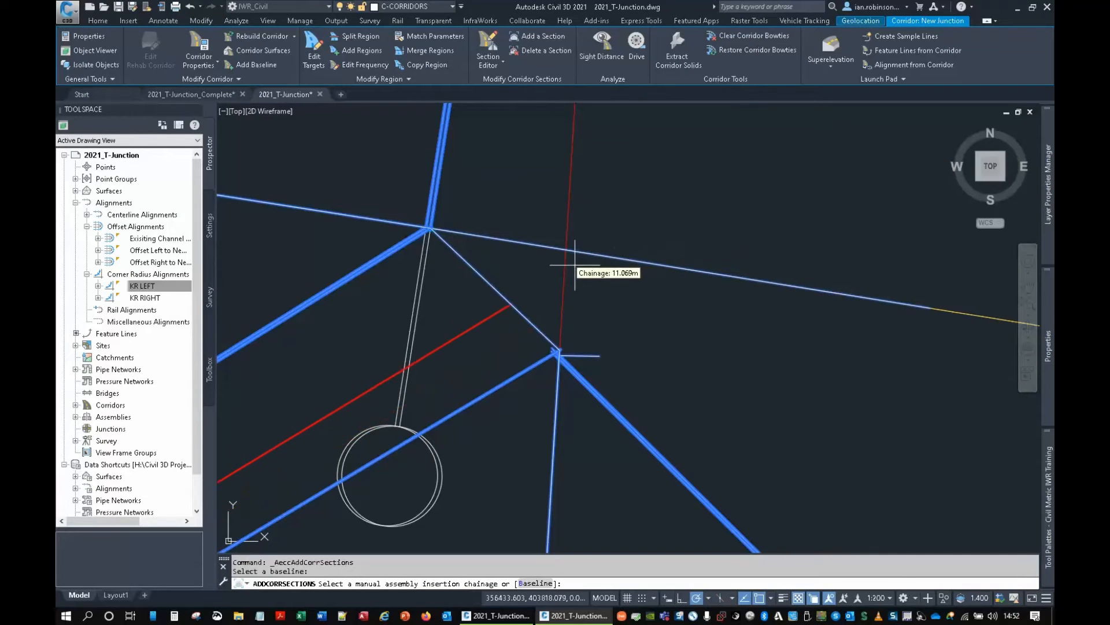
pyautogui.click(566, 250)
# Switch to the KR LEFT baseline and add a corridor section at chainage 14.452 m, at the same meeting point.
pyautogui.scroll(-4, 552, 260)
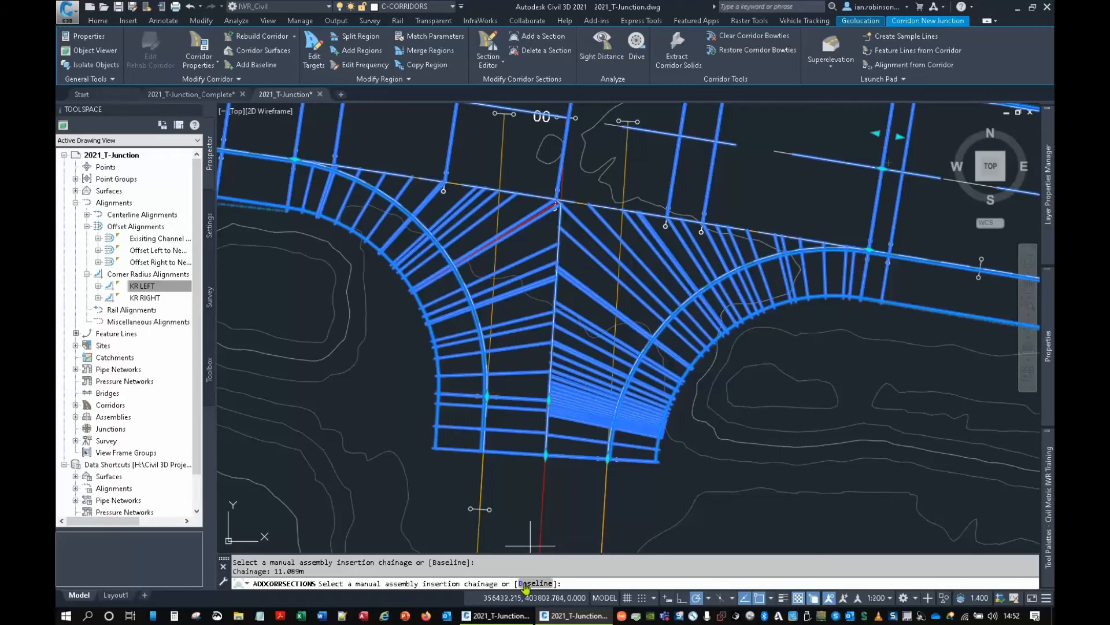
pyautogui.write('B')
pyautogui.press('Return')
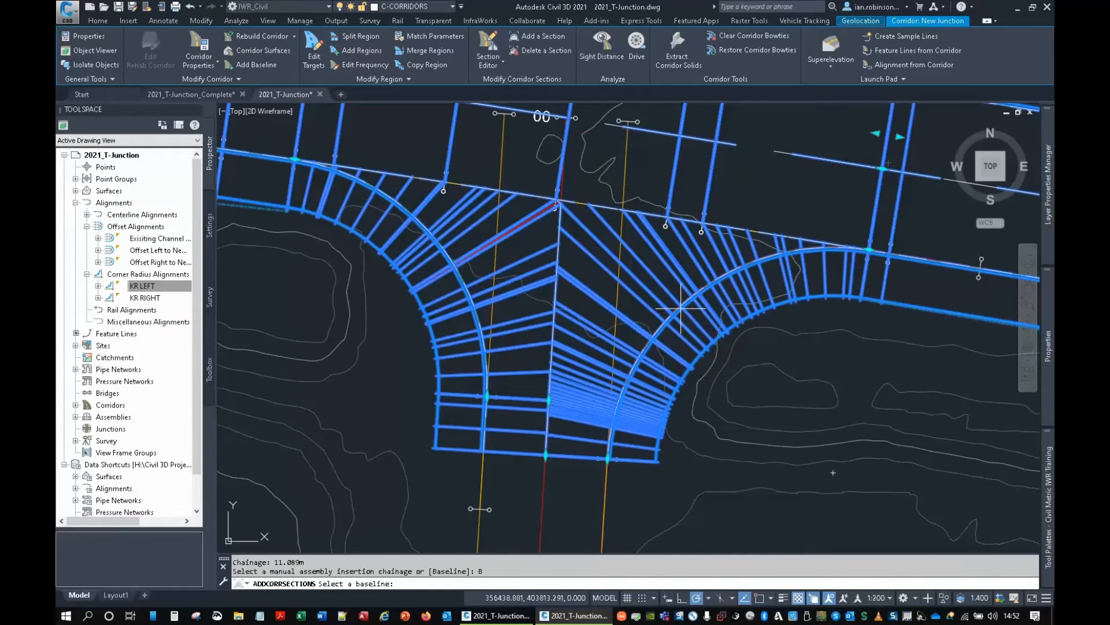
pyautogui.click(680, 310)
pyautogui.scroll(4, 558, 198)
pyautogui.scroll(2, 556, 200)
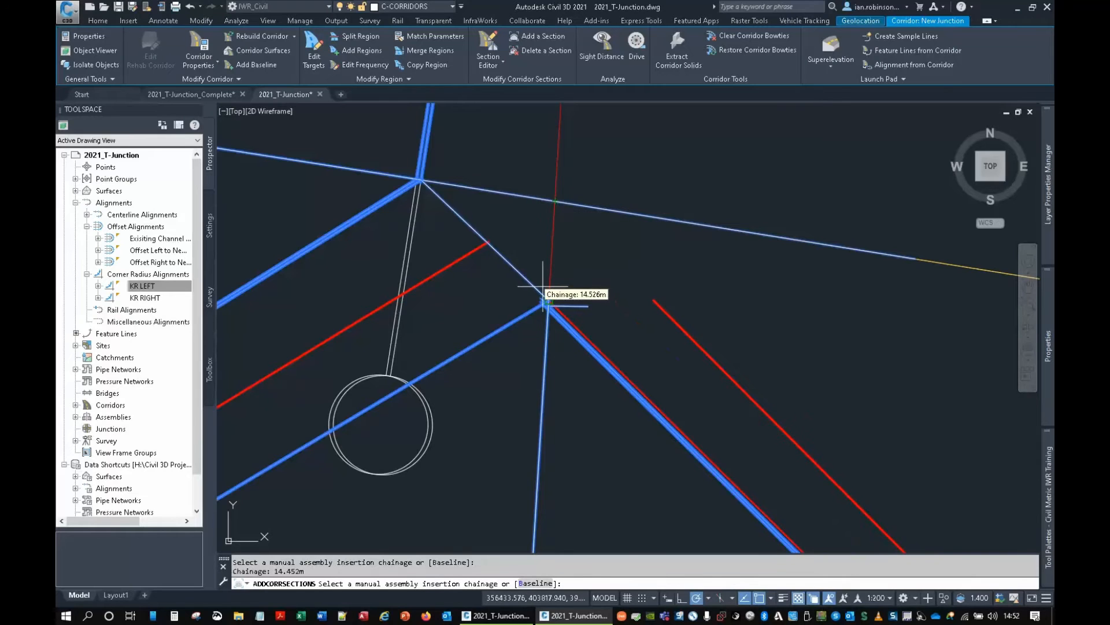
pyautogui.click(555, 200)
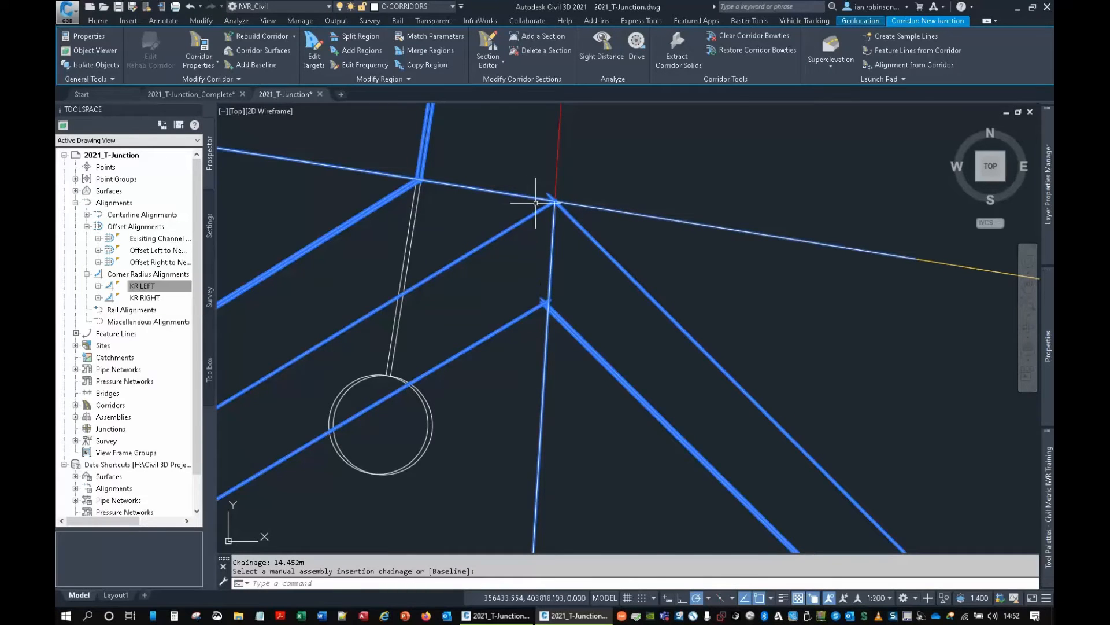
# Examine the New Junction corridor in 3D in the Object Viewer, orbiting around the kerb returns and side road, then return to the drawing.
pyautogui.rightClick(557, 202)
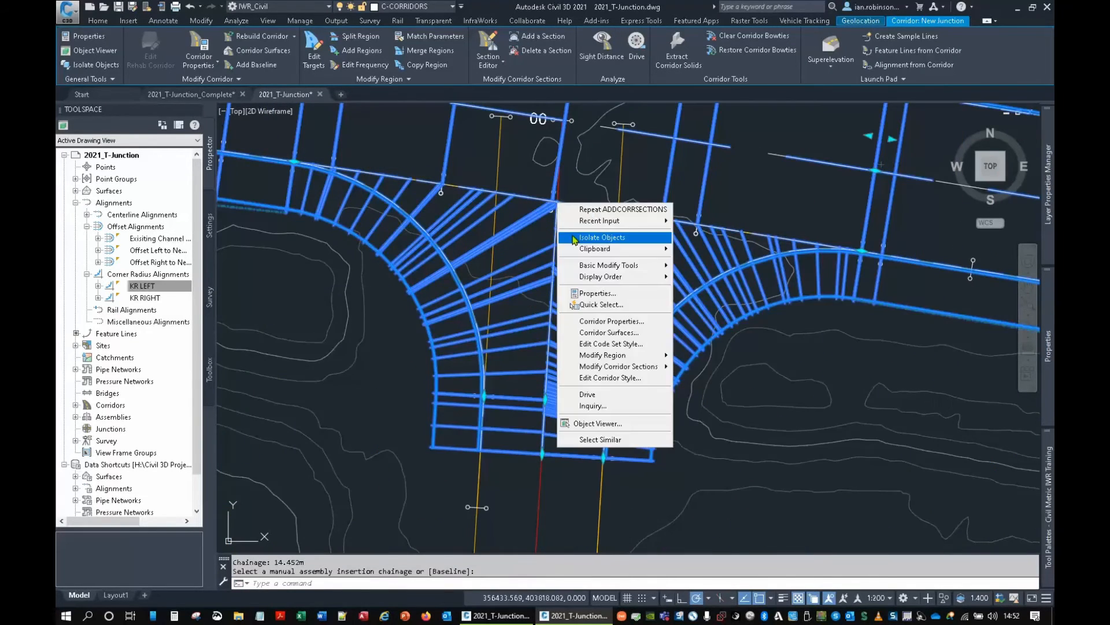
pyautogui.click(597, 424)
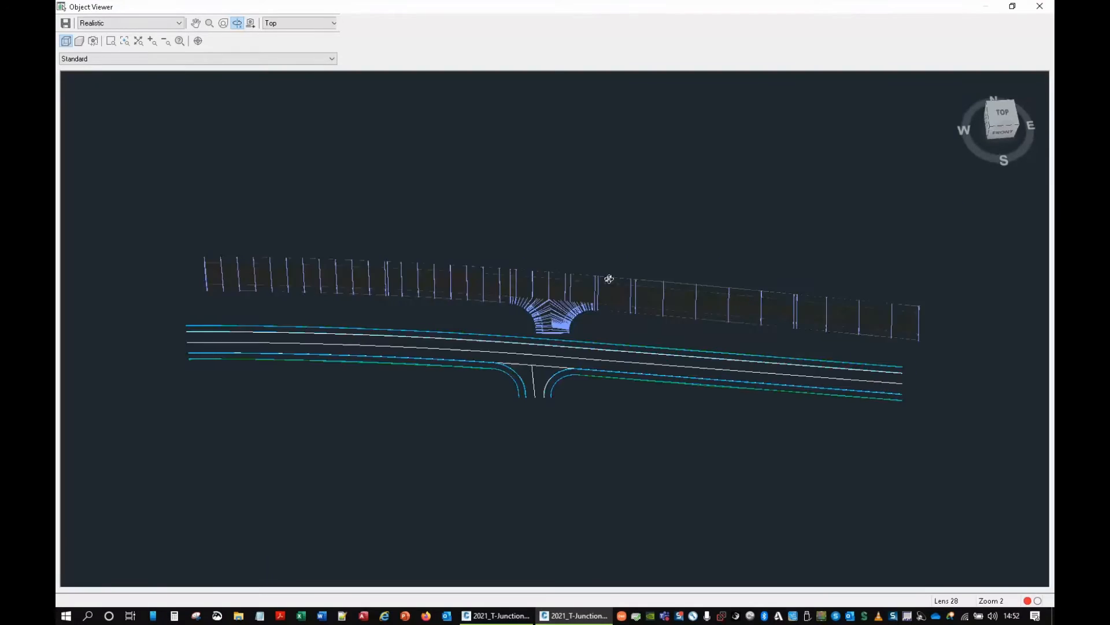
pyautogui.moveTo(603, 278); pyautogui.dragTo(703, 368)
pyautogui.scroll(10, 551, 300)
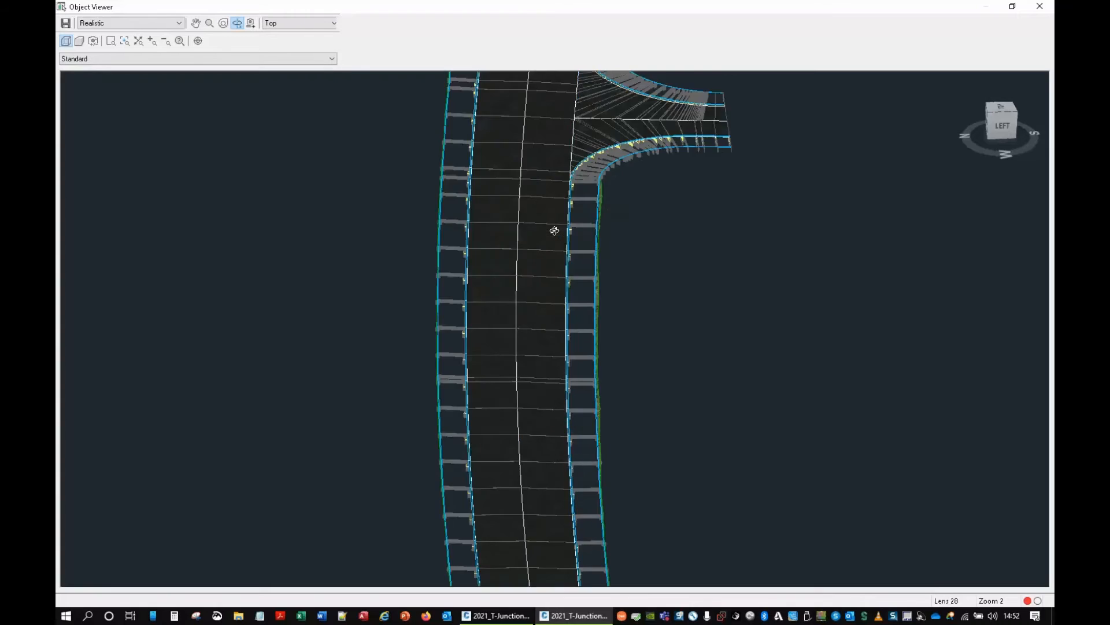
pyautogui.moveTo(511, 346)
pyautogui.mouseDown()
pyautogui.moveTo(575, 338)
pyautogui.moveTo(510, 335)
pyautogui.mouseUp()
pyautogui.rightClick(510, 336)
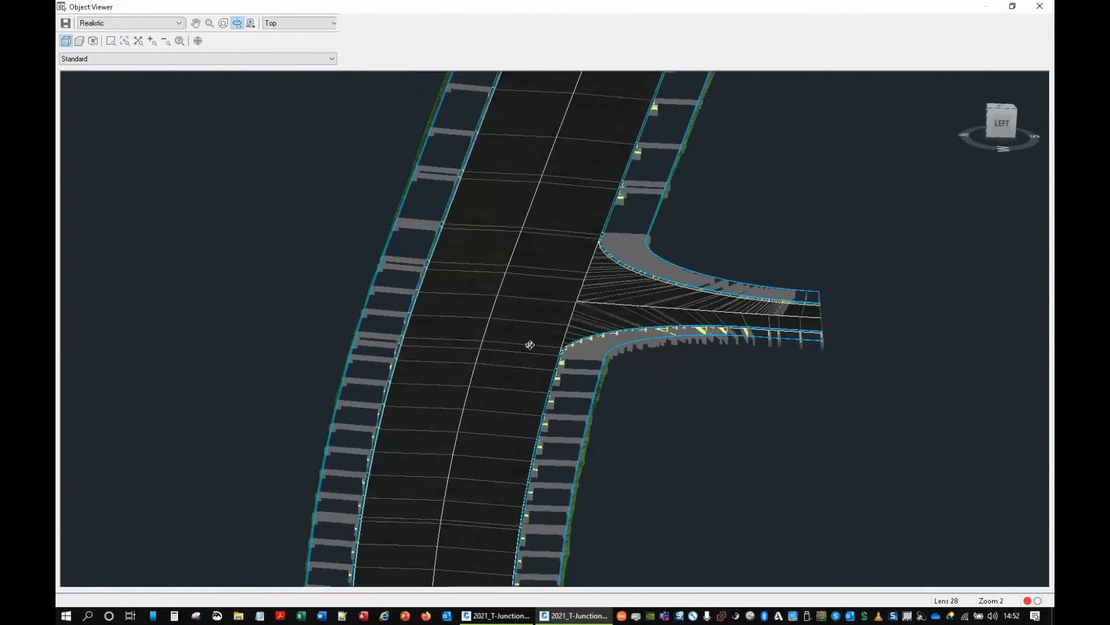
pyautogui.click(531, 346)
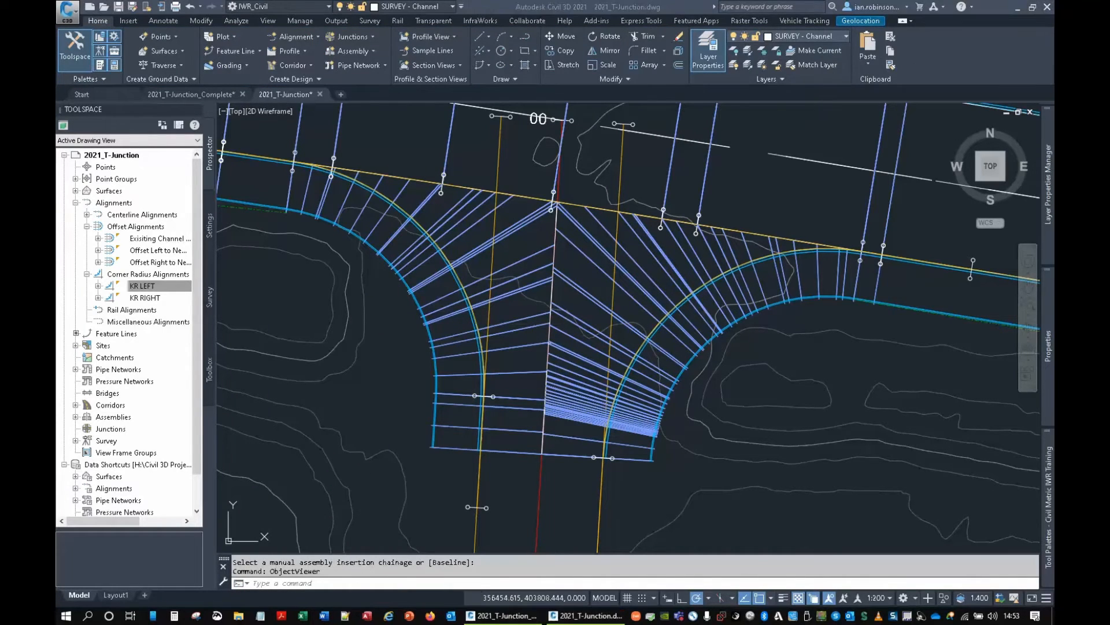
# Sample a surface profile of Survey Lidar combined along the New Road 2 alignment.
pyautogui.scroll(-5, 560, 291)
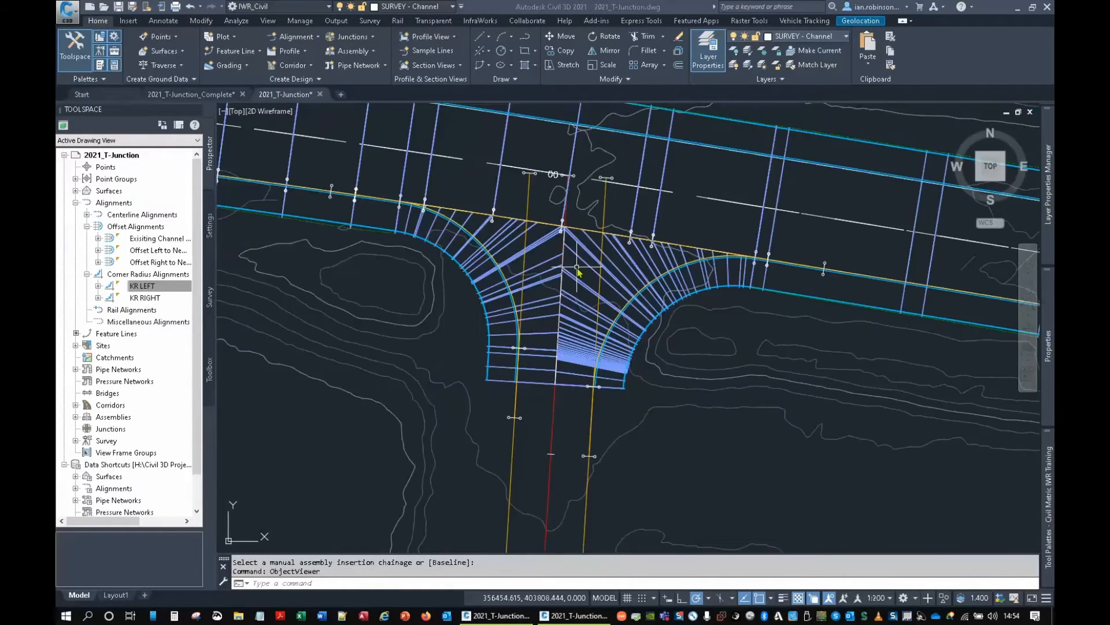
pyautogui.scroll(5, 570, 375)
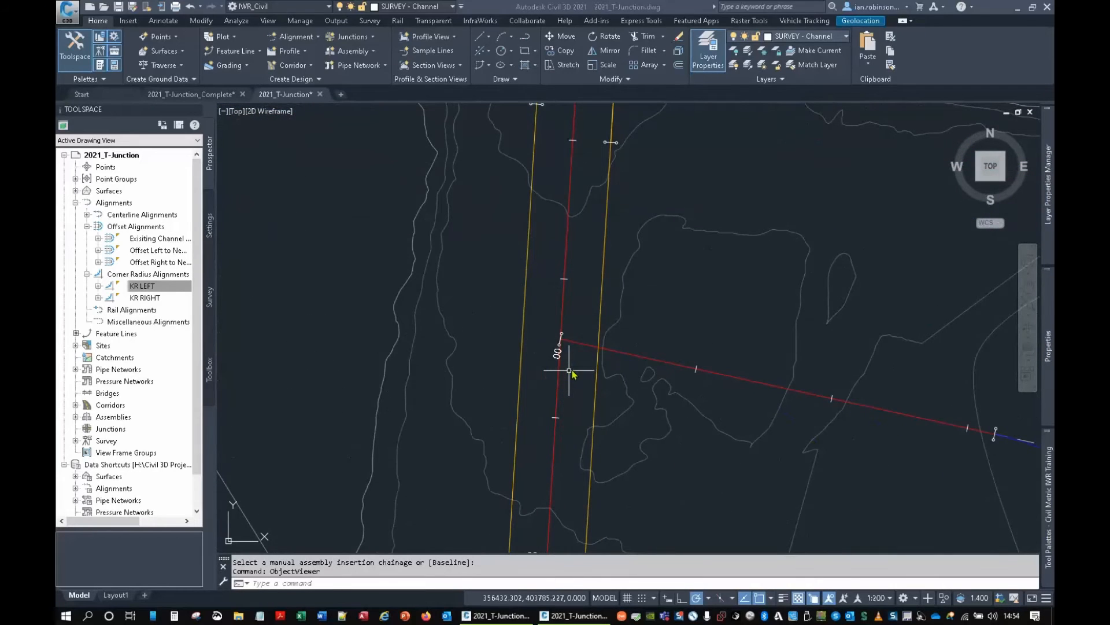
pyautogui.click(569, 370)
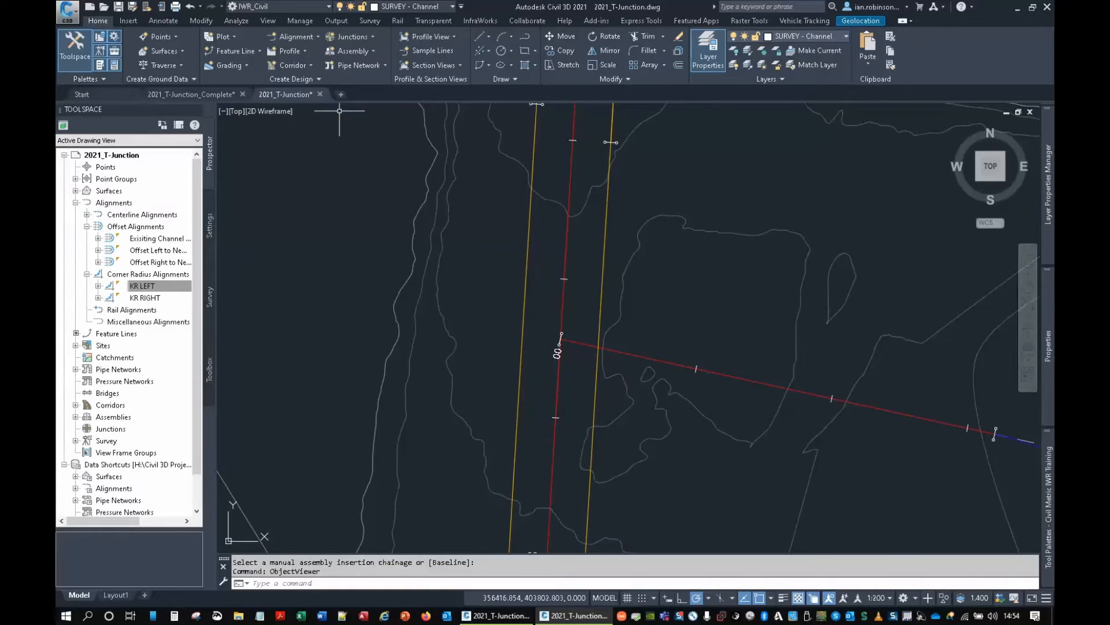
pyautogui.click(289, 51)
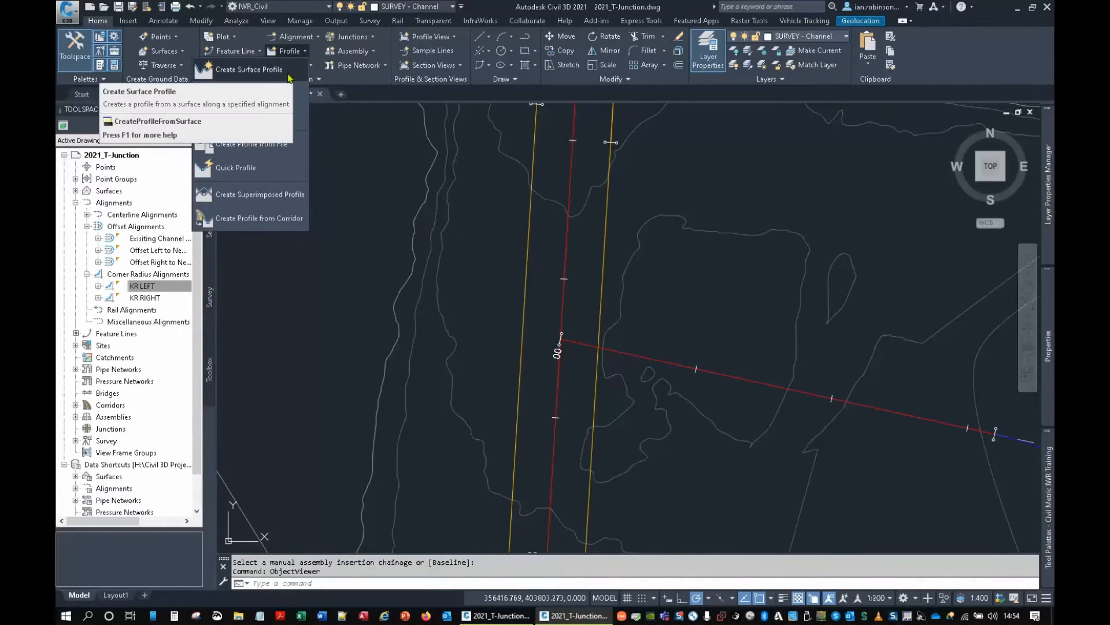
pyautogui.click(289, 73)
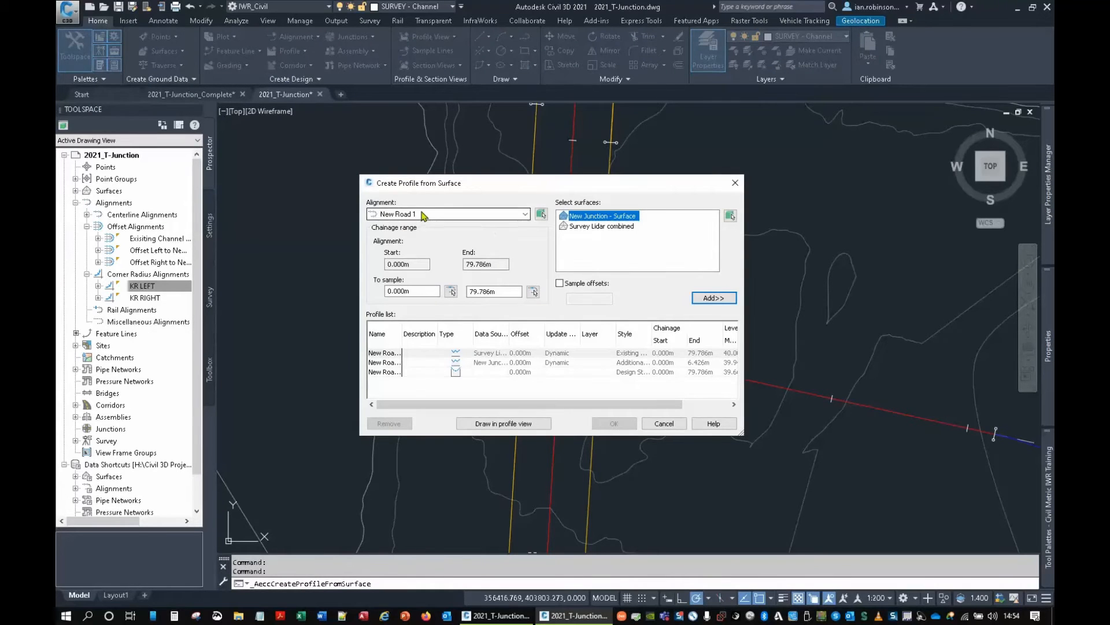
pyautogui.click(407, 214)
pyautogui.click(409, 282)
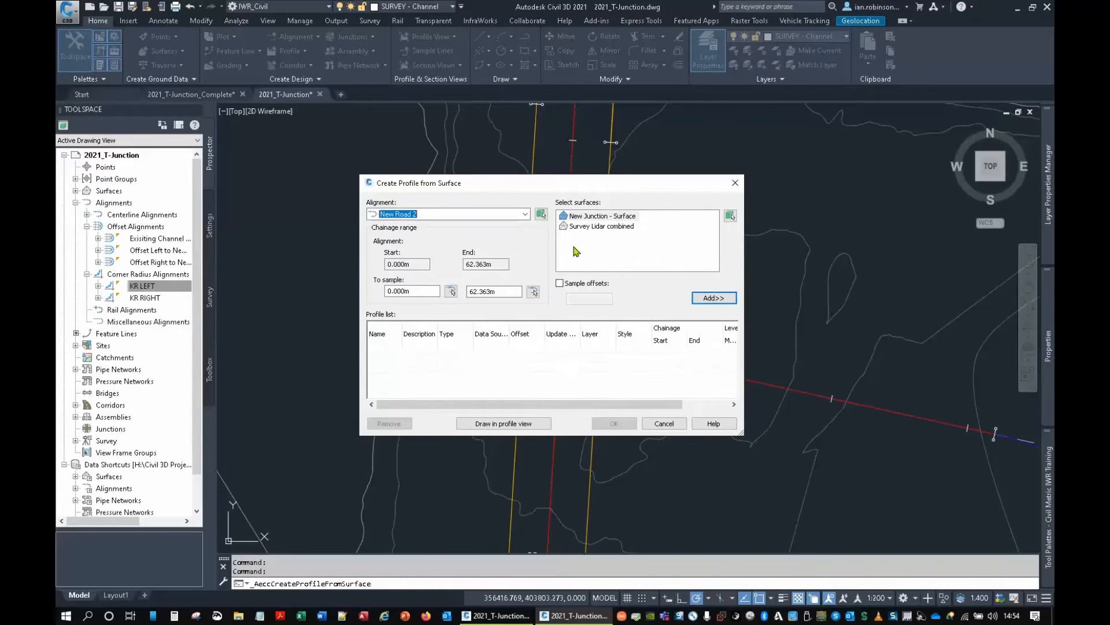
pyautogui.click(605, 226)
pyautogui.click(716, 299)
# Create the New Road 2 profile view with default settings and place it below the existing profile views.
pyautogui.click(535, 424)
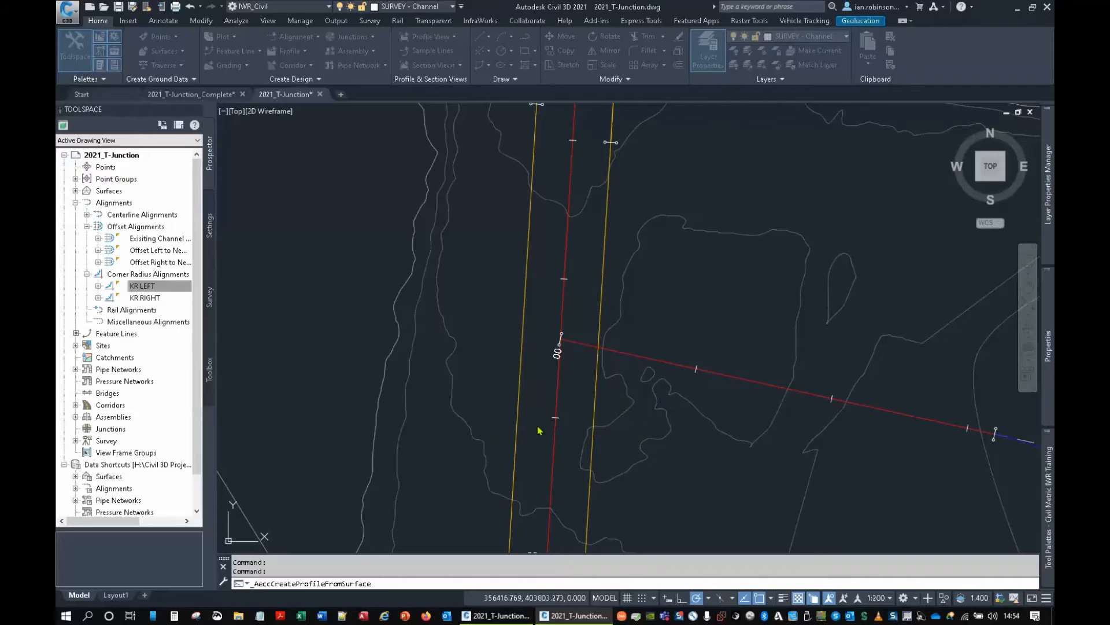
pyautogui.click(752, 479)
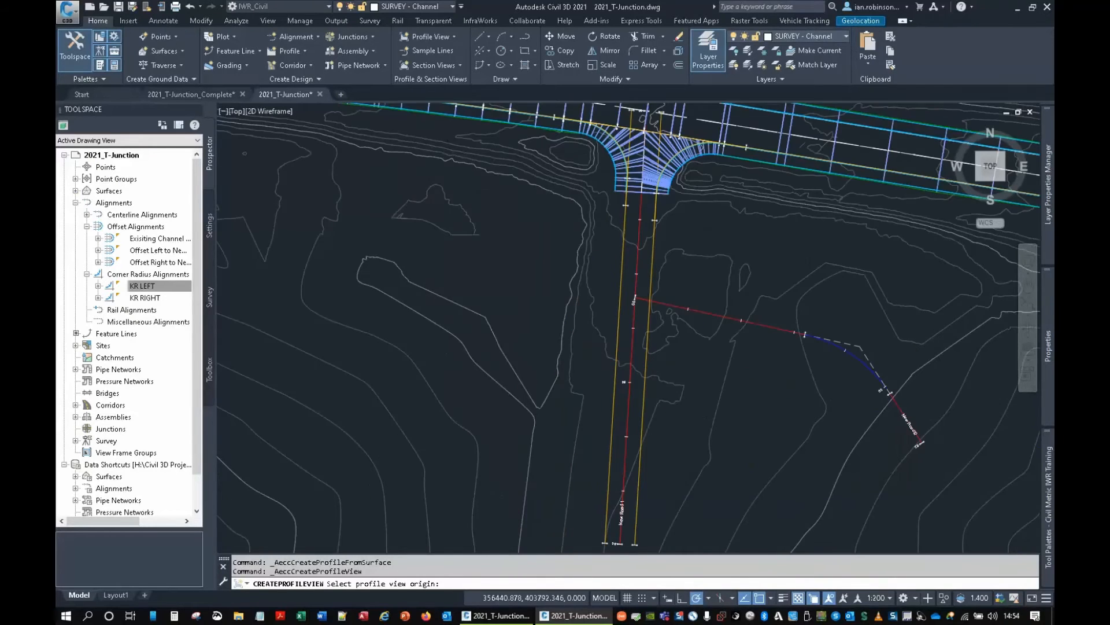
pyautogui.scroll(-8, 694, 318)
pyautogui.moveTo(611, 294); pyautogui.dragTo(510, 375, button='middle')
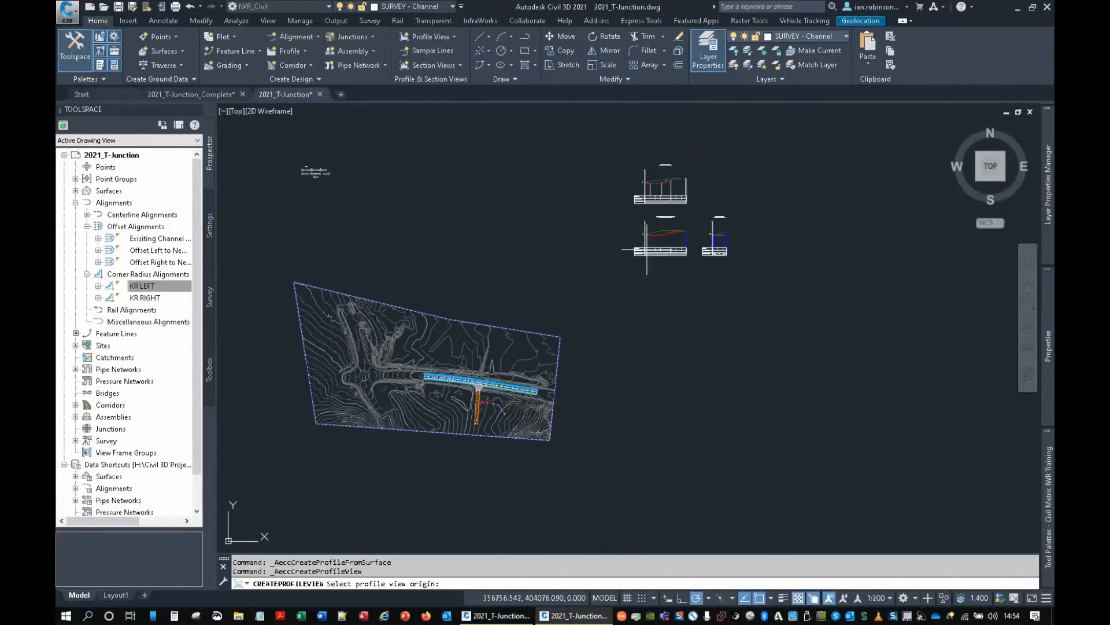
pyautogui.click(650, 312)
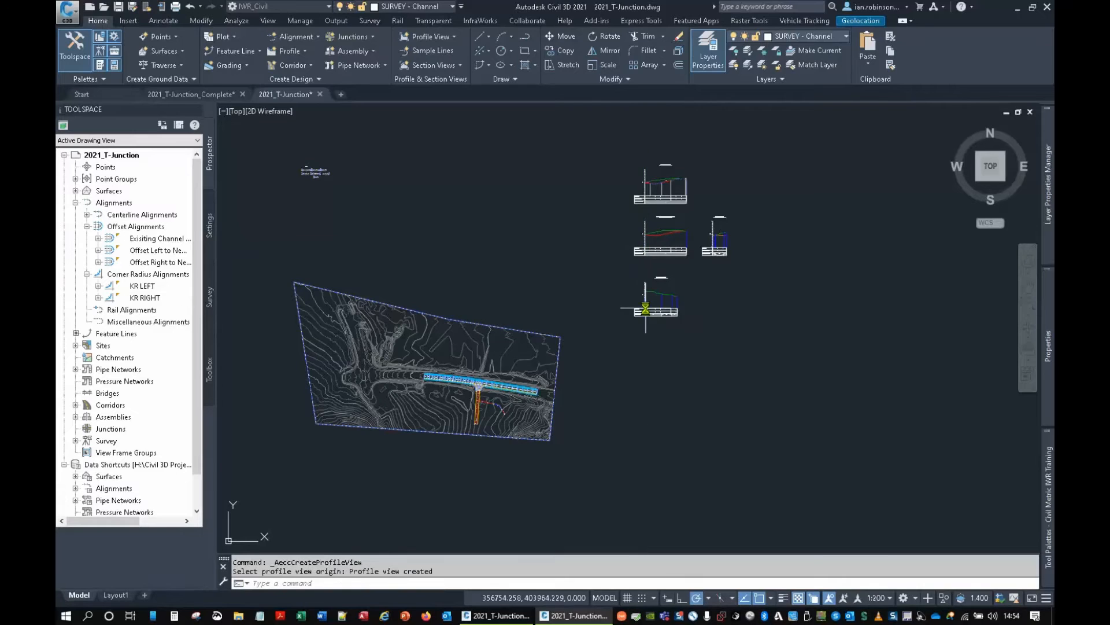
pyautogui.scroll(6, 665, 307)
pyautogui.moveTo(684, 302); pyautogui.dragTo(573, 261, button='middle')
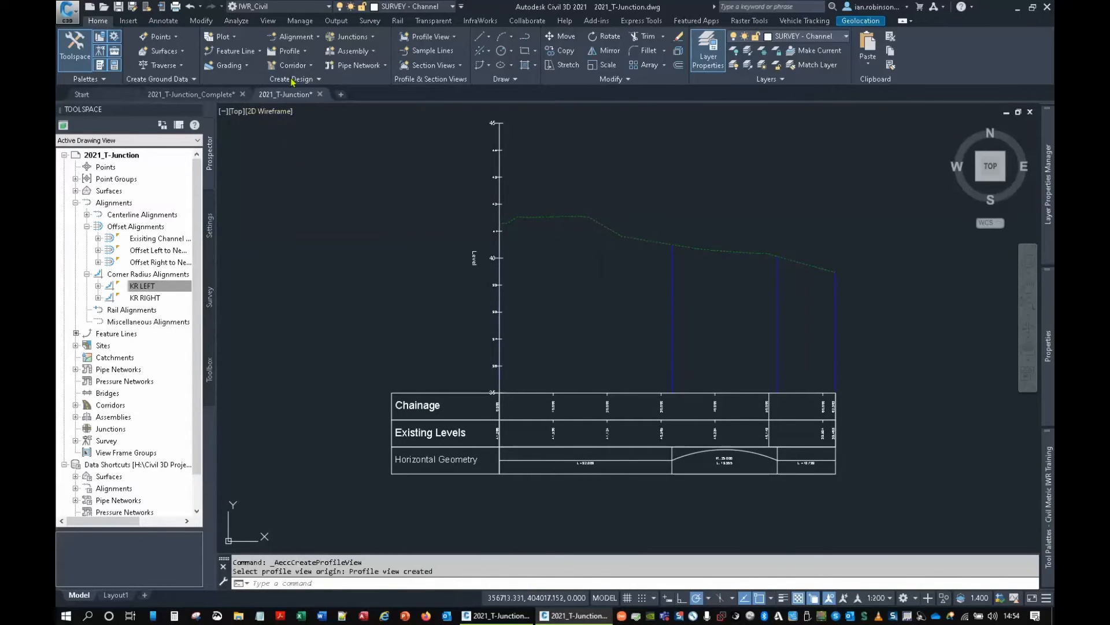
# Create a new layout profile in the New Road 2 profile view with the Design Style LWT style and Longfall and Ordinates label set.
pyautogui.click(293, 52)
pyautogui.click(279, 99)
pyautogui.click(501, 242)
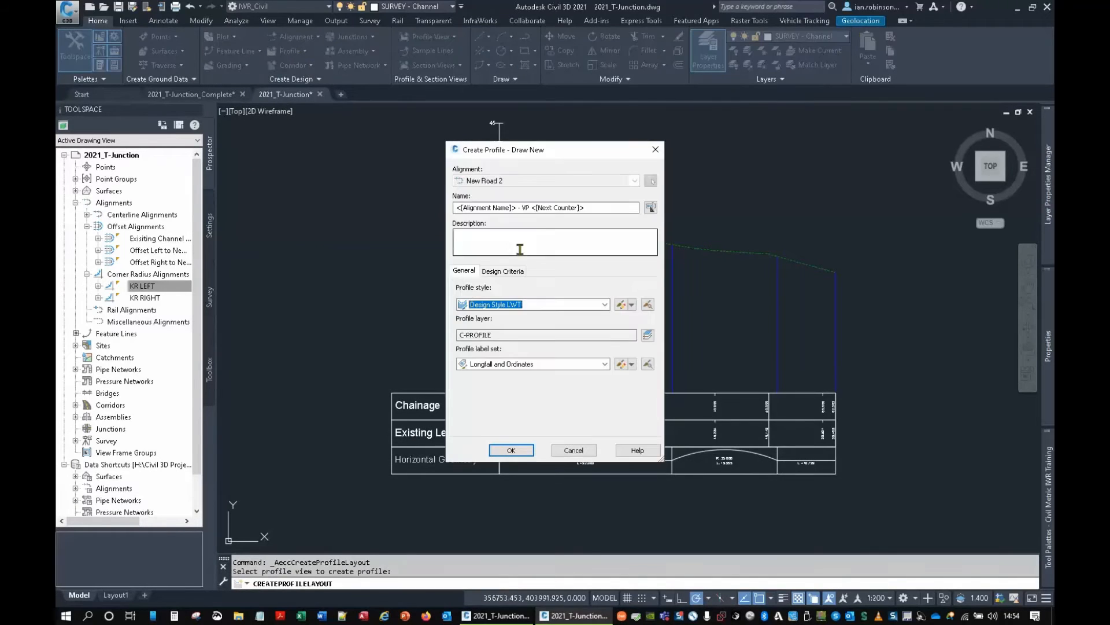
pyautogui.click(511, 450)
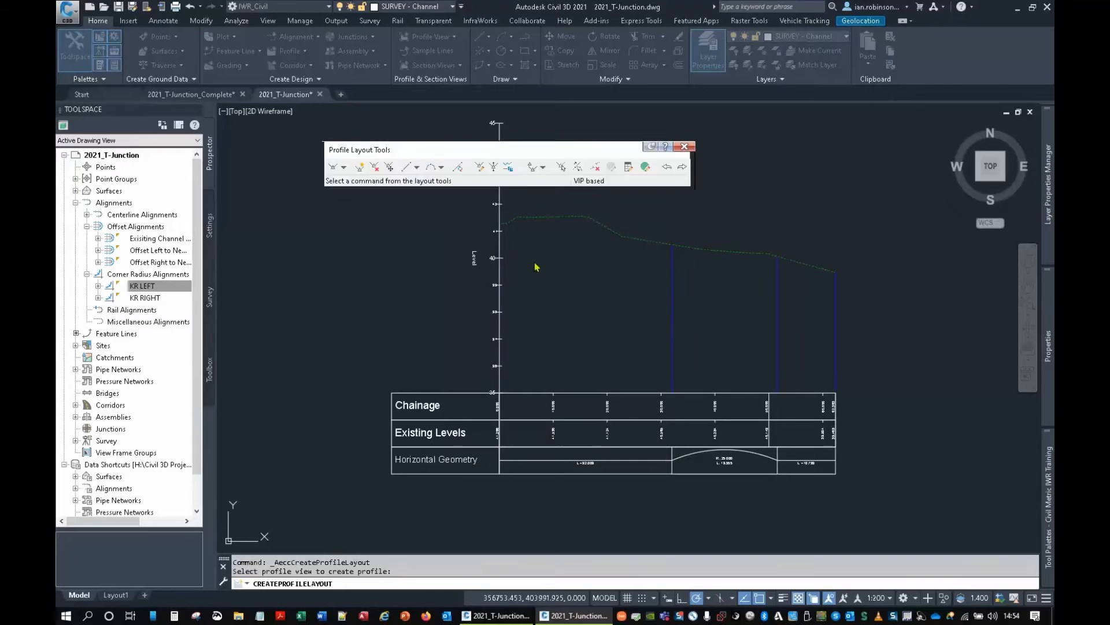
# Draw the design straights from the existing level at the start, flat to about chainage 19 m, then down to the existing profile's end.
pyautogui.scroll(8, 497, 214)
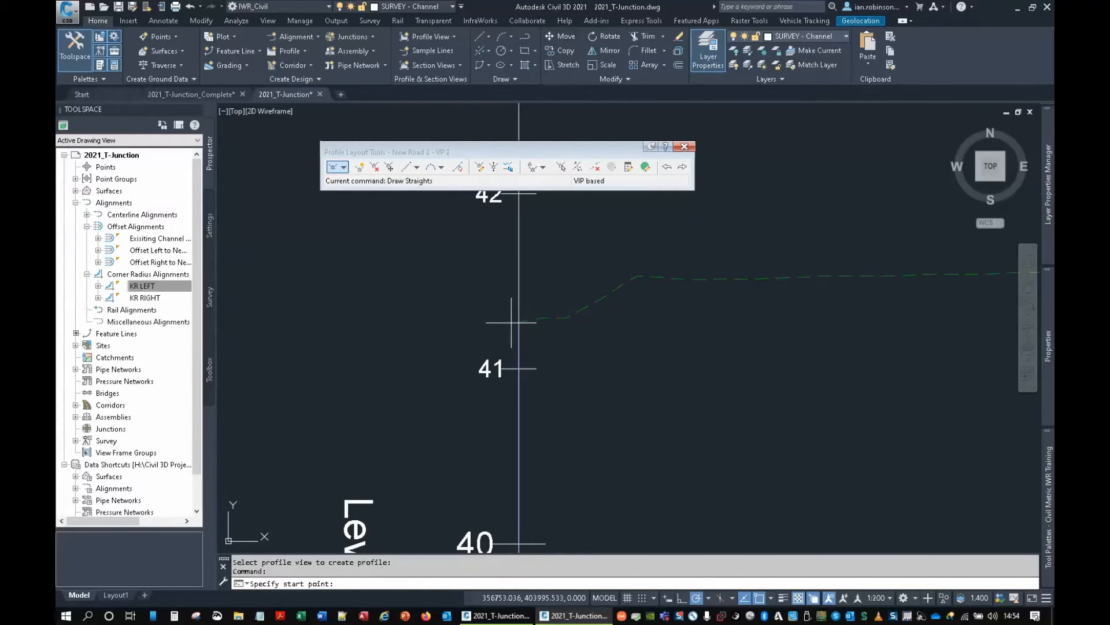
pyautogui.click(518, 320)
pyautogui.scroll(-6, 623, 321)
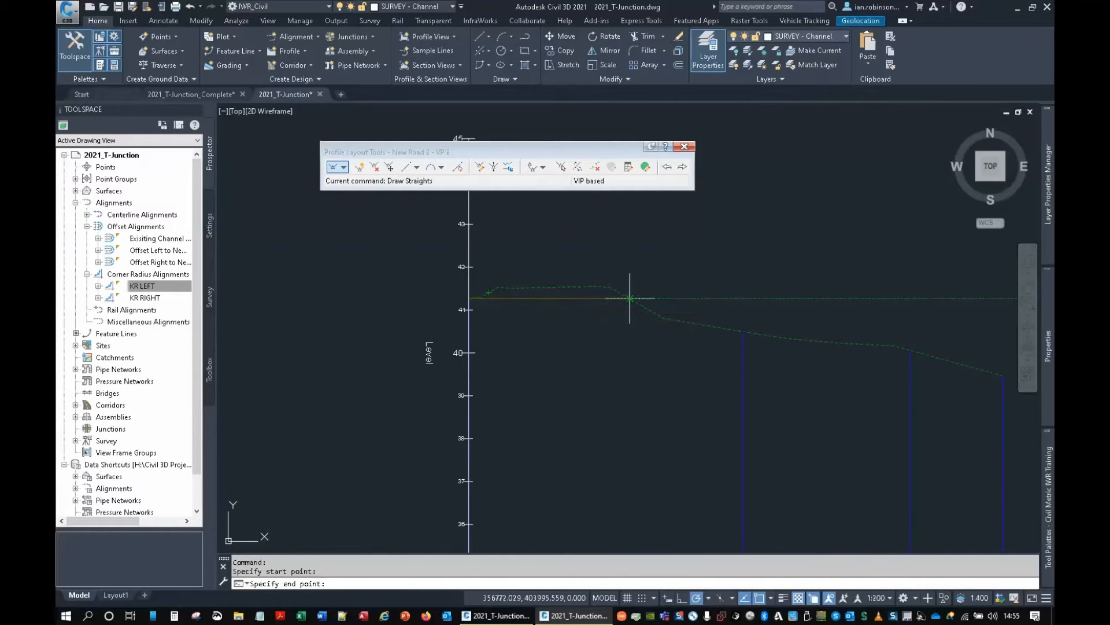
pyautogui.click(630, 298)
pyautogui.moveTo(809, 387); pyautogui.dragTo(537, 325, button='middle')
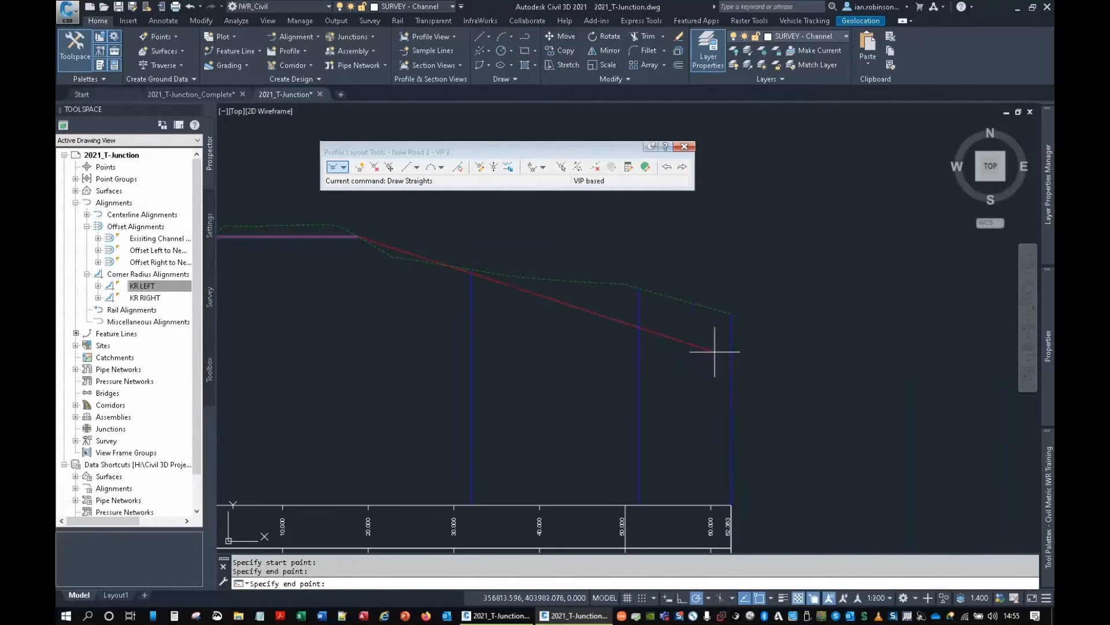
pyautogui.click(732, 313)
pyautogui.press('Return')
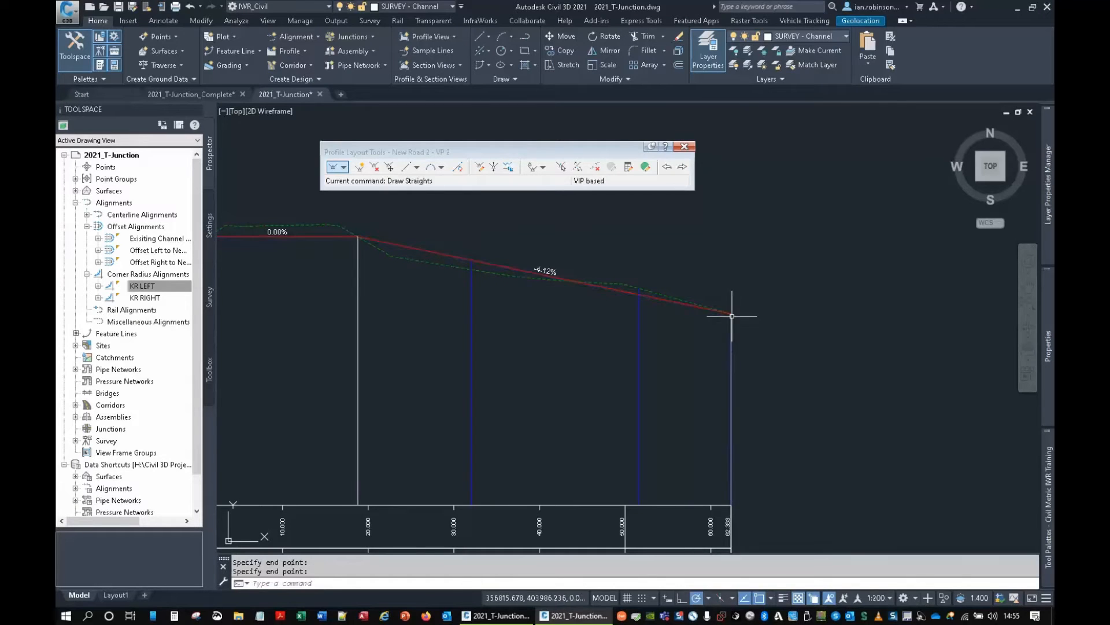
# Add a free parabolic vertical curve about 20 m long between the two design straights and close the profile layout tools.
pyautogui.scroll(-3, 451, 339)
pyautogui.moveTo(431, 339)
pyautogui.mouseDown(button='middle')
pyautogui.moveTo(474, 354)
pyautogui.moveTo(630, 361)
pyautogui.mouseUp(button='middle')
pyautogui.scroll(4, 555, 264)
pyautogui.moveTo(606, 314); pyautogui.dragTo(457, 282, button='middle')
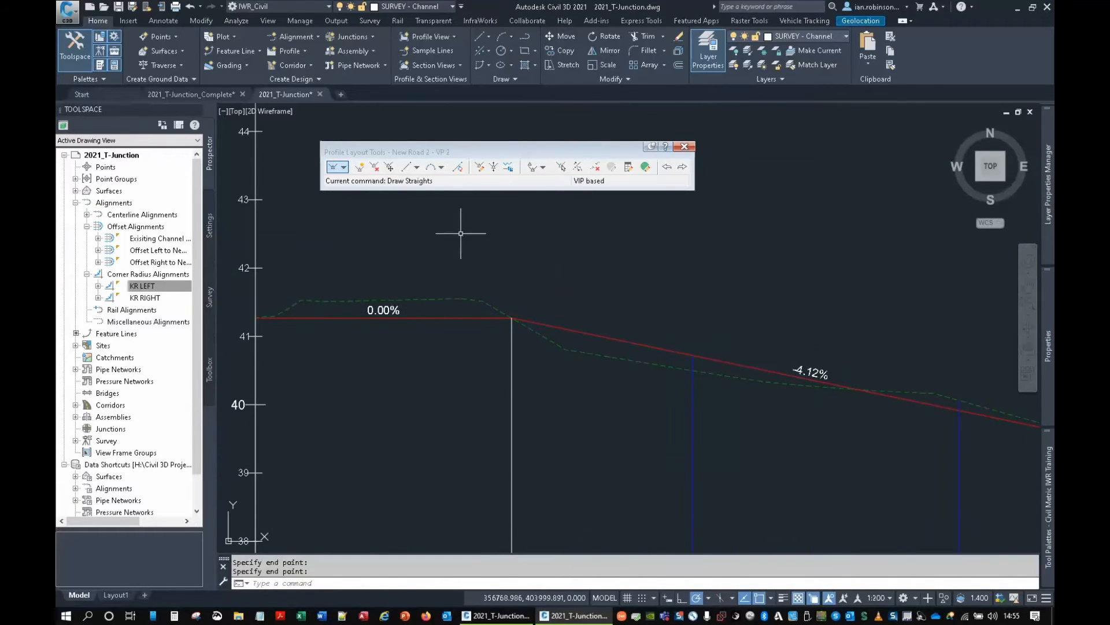
pyautogui.click(441, 168)
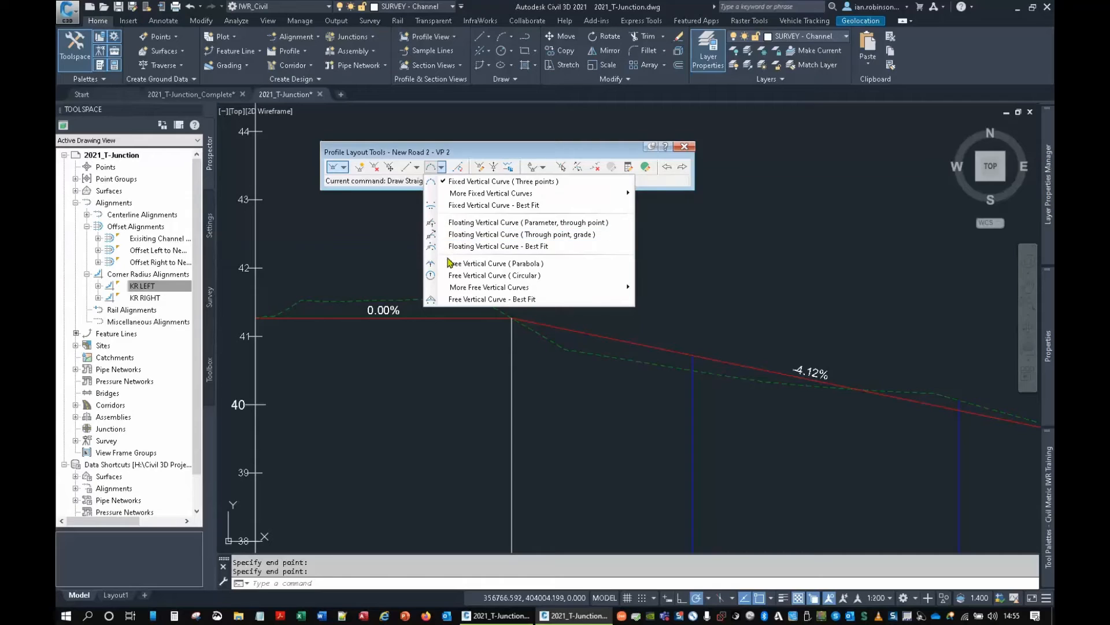
pyautogui.click(449, 263)
pyautogui.click(450, 317)
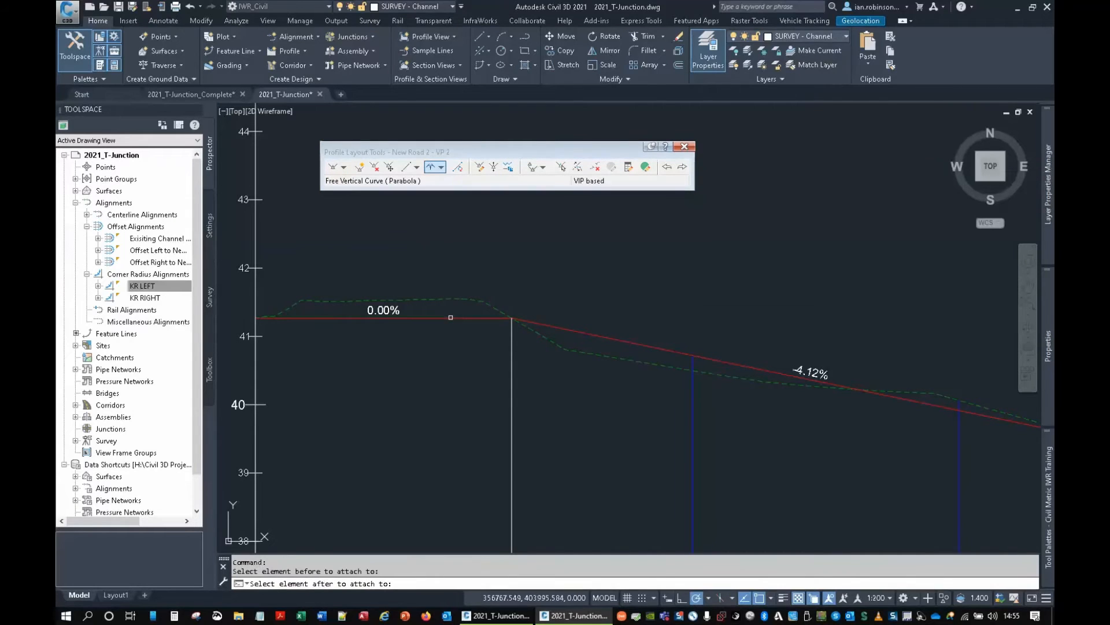
pyautogui.click(547, 326)
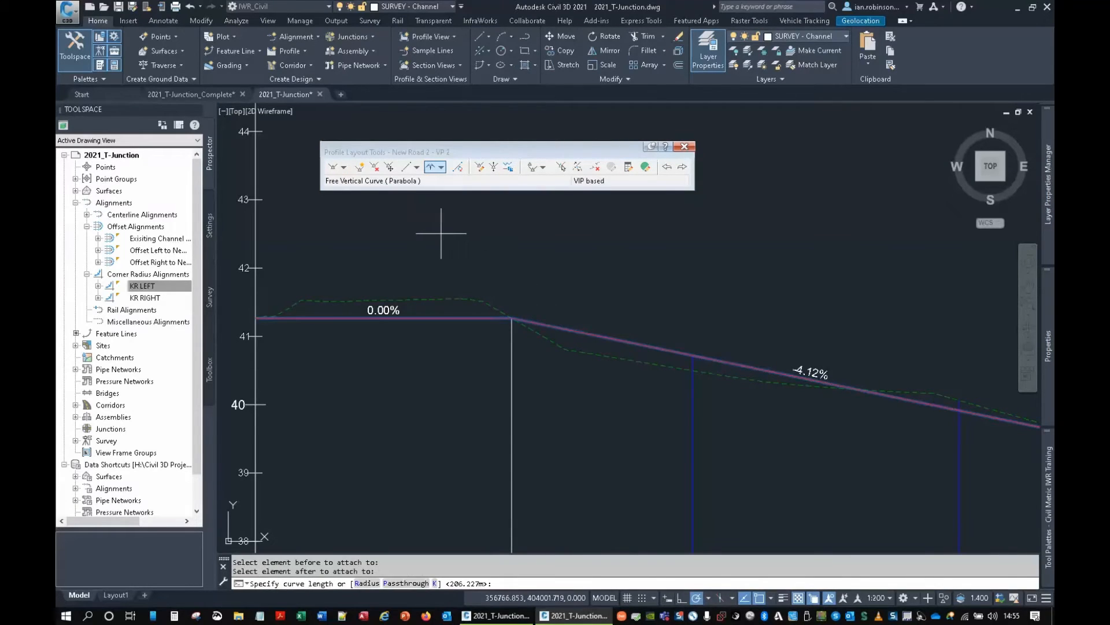
pyautogui.click(512, 238)
pyautogui.click(715, 243)
pyautogui.press('Escape')
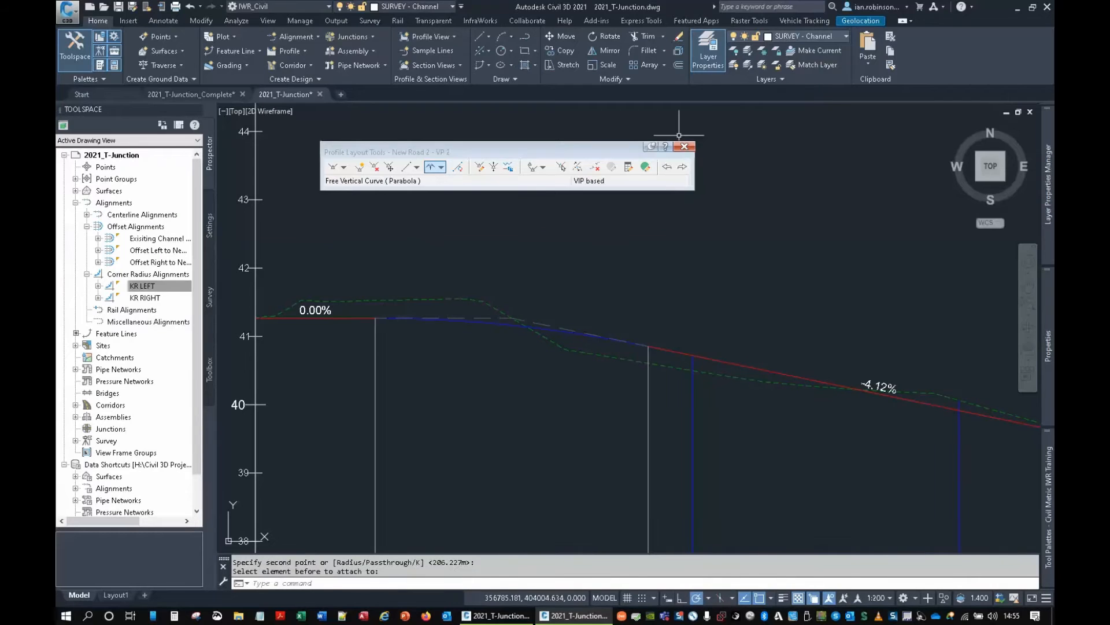
pyautogui.click(682, 145)
# Start a new junction at the point where New Road 2 meets the New Road 1 centreline.
pyautogui.scroll(-5, 533, 282)
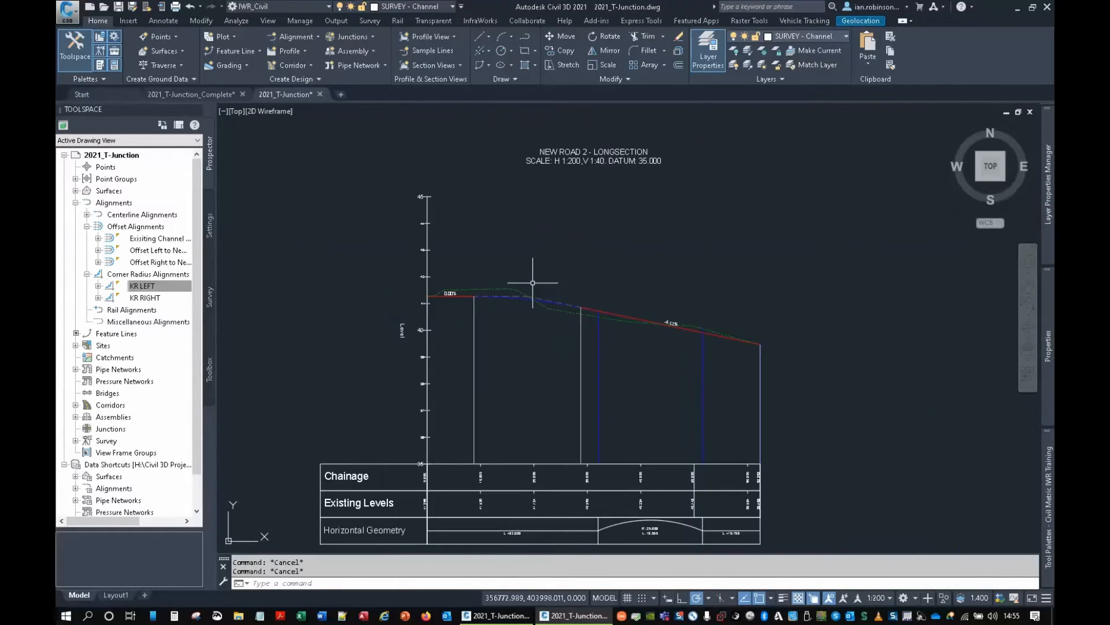
pyautogui.scroll(-8, 533, 283)
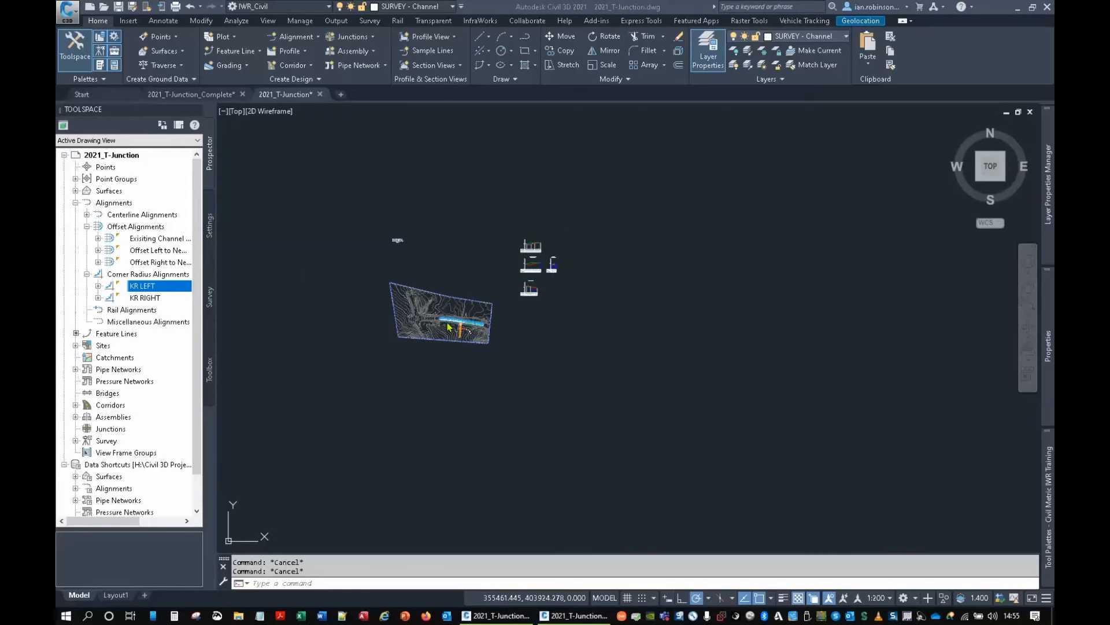
pyautogui.scroll(8, 449, 326)
pyautogui.scroll(4, 570, 377)
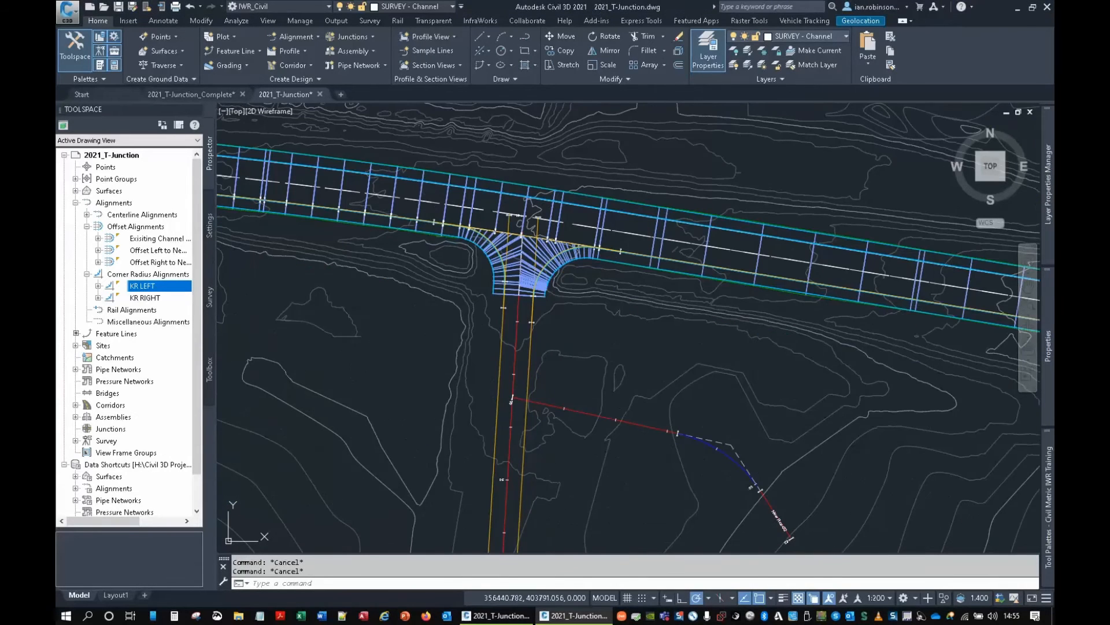
pyautogui.moveTo(531, 391)
pyautogui.mouseDown(button='middle')
pyautogui.moveTo(375, 271)
pyautogui.moveTo(363, 284)
pyautogui.moveTo(375, 286)
pyautogui.mouseUp(button='middle')
pyautogui.scroll(2, 363, 285)
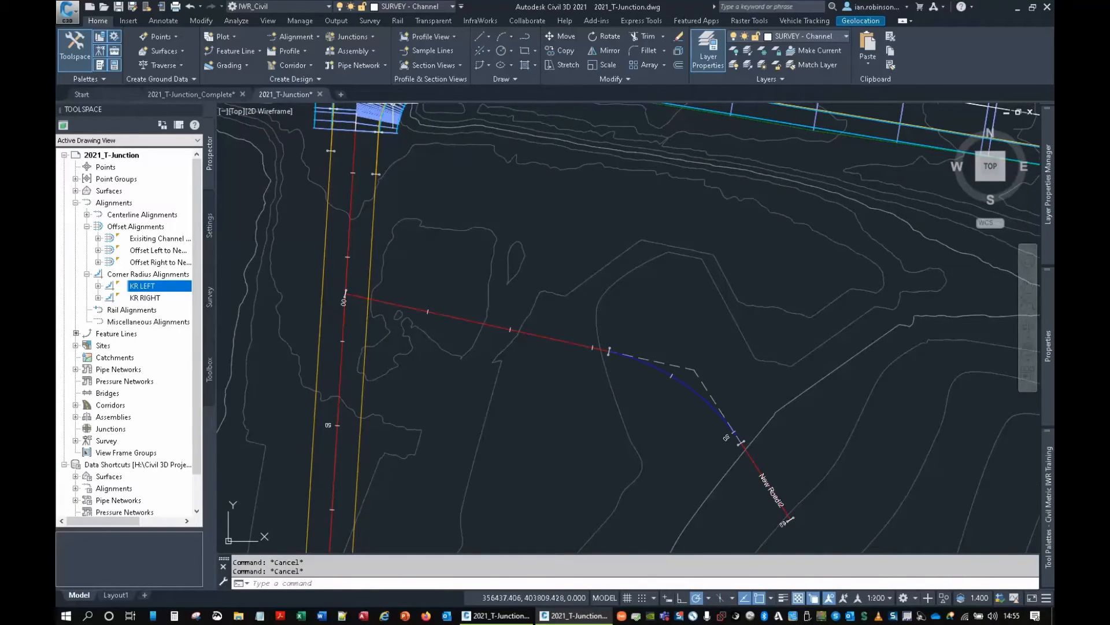
pyautogui.click(339, 43)
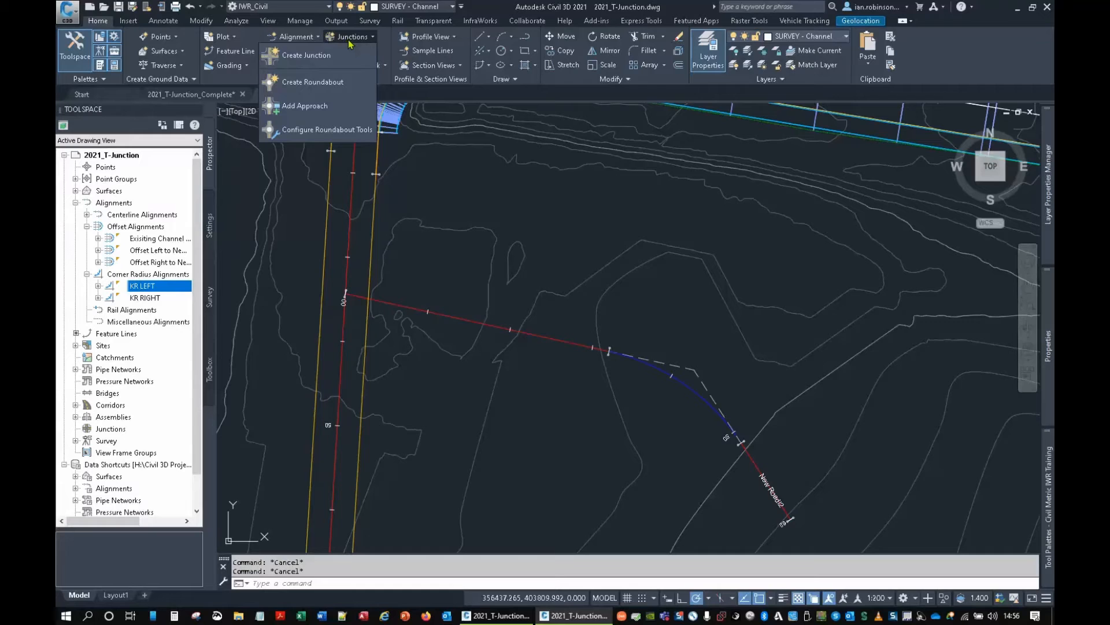
pyautogui.click(307, 58)
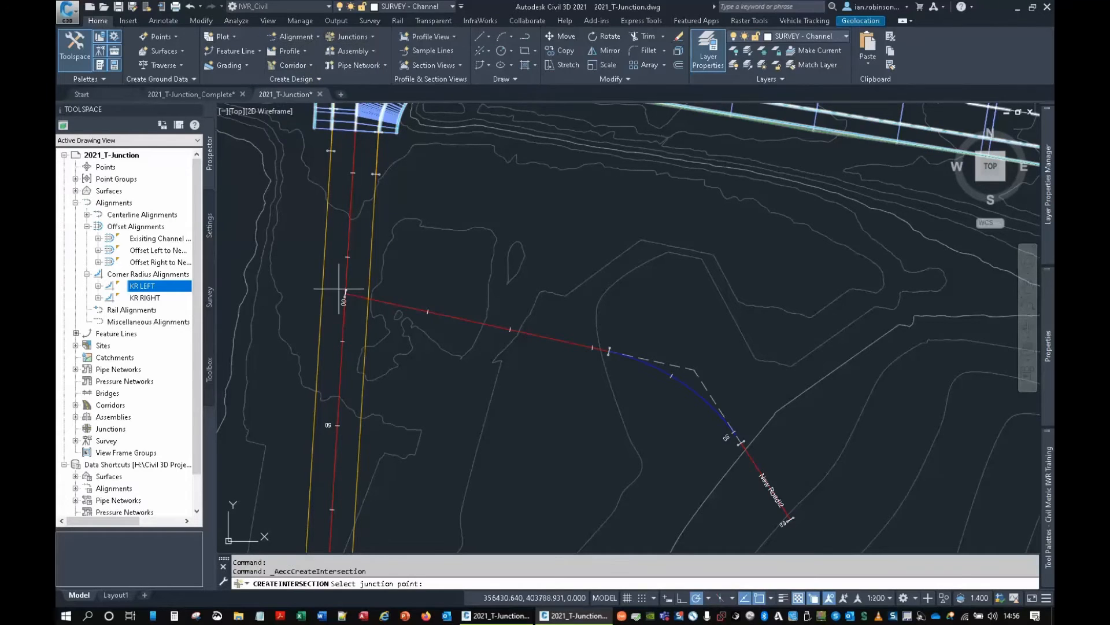
pyautogui.scroll(2, 346, 297)
pyautogui.scroll(3, 345, 298)
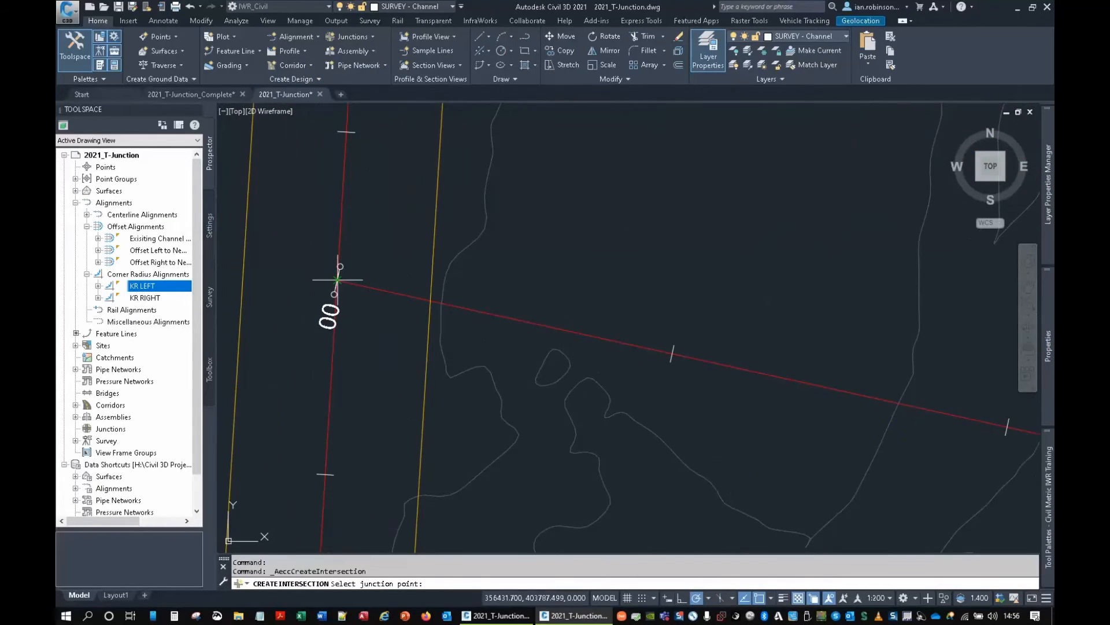
pyautogui.scroll(-3, 338, 280)
pyautogui.click(338, 282)
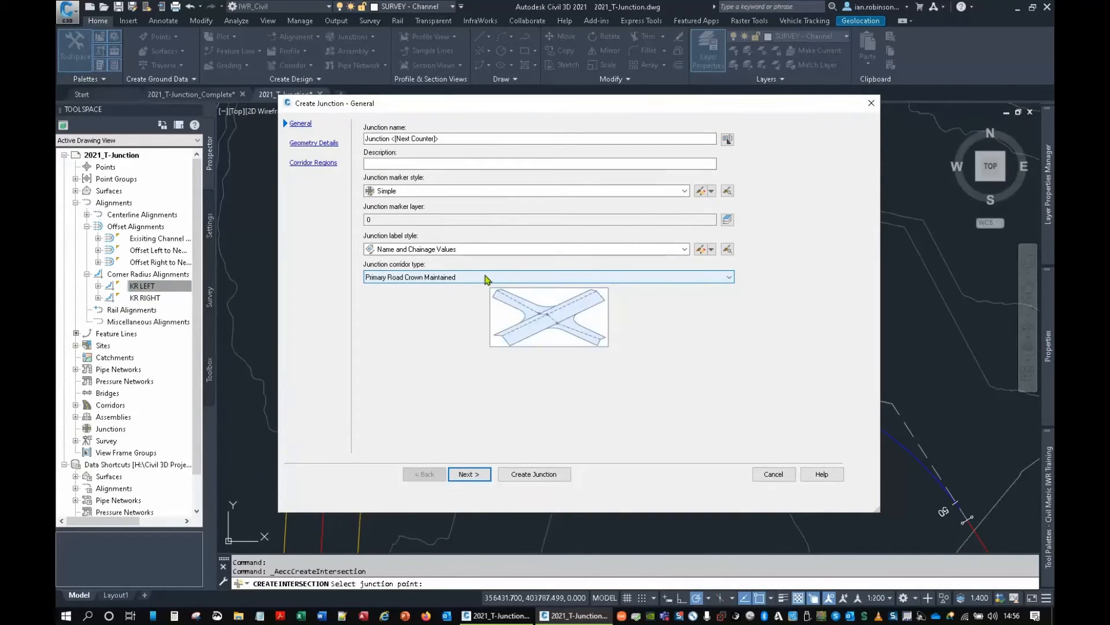
# Compare the All Crowns Maintained and Primary Road Crown Maintained corridor types for the junction, finishing with Primary Road Crown Maintained selected.
pyautogui.moveTo(545, 109); pyautogui.dragTo(792, 109)
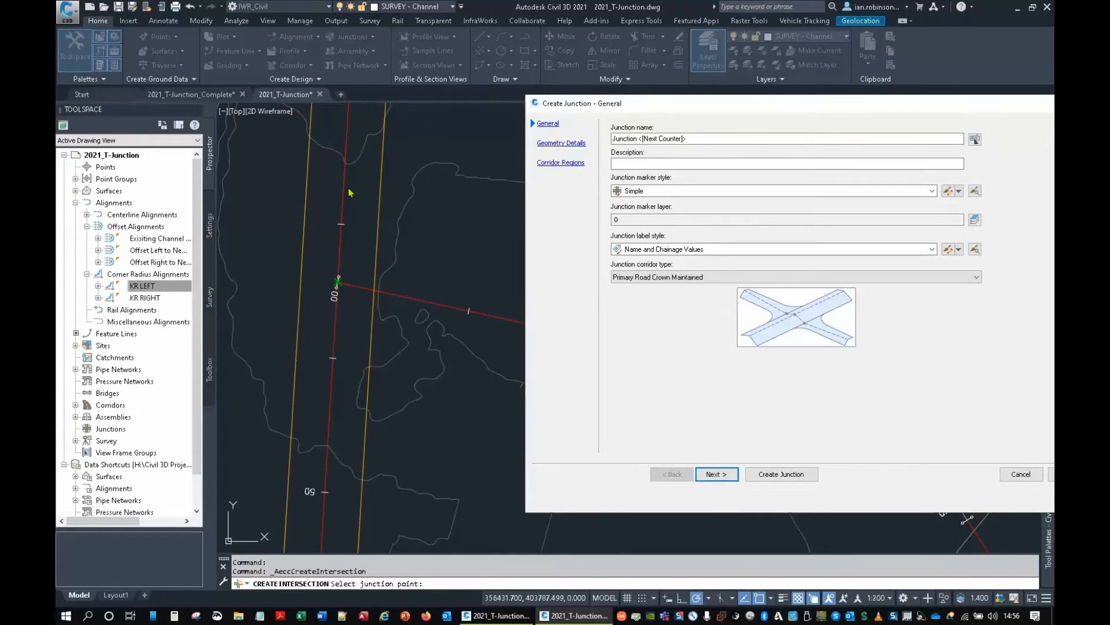
pyautogui.moveTo(741, 102); pyautogui.dragTo(550, 81)
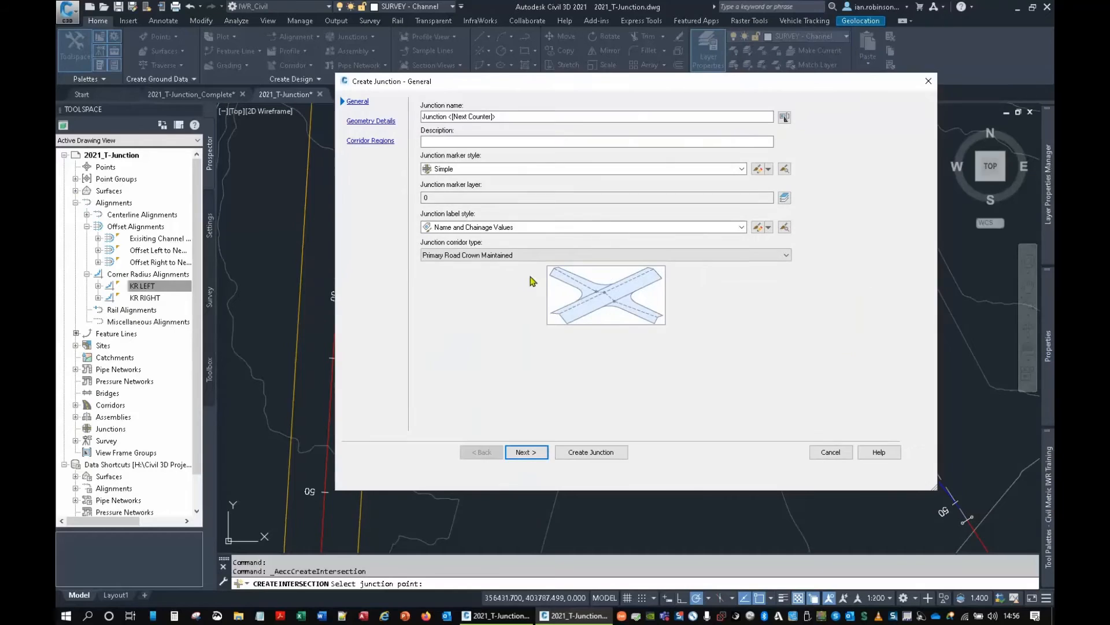
pyautogui.click(453, 257)
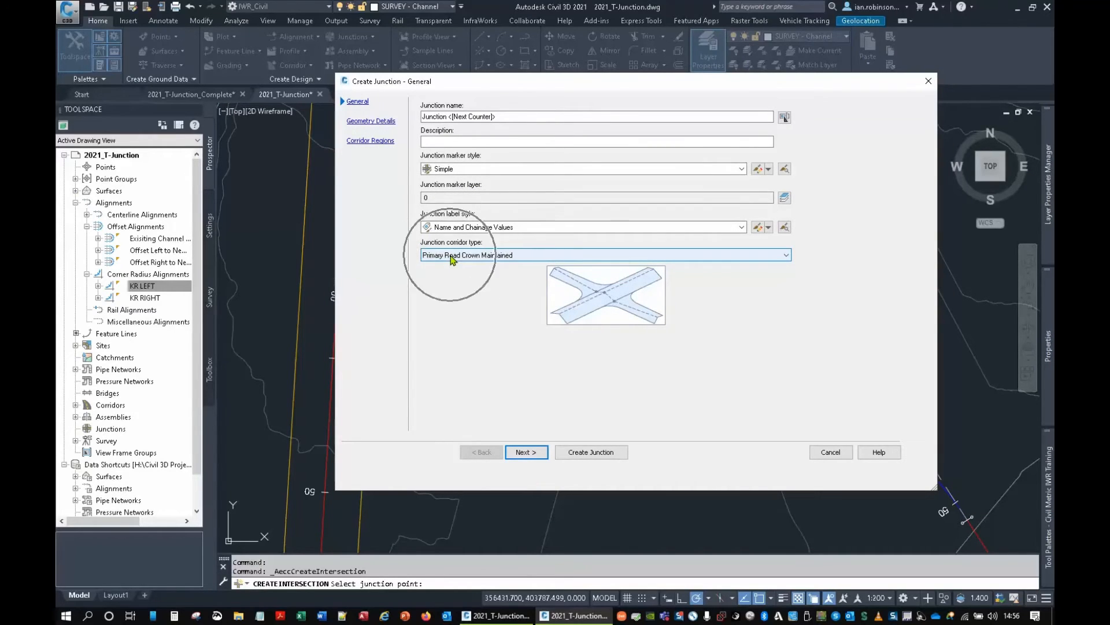
pyautogui.click(453, 258)
pyautogui.click(454, 276)
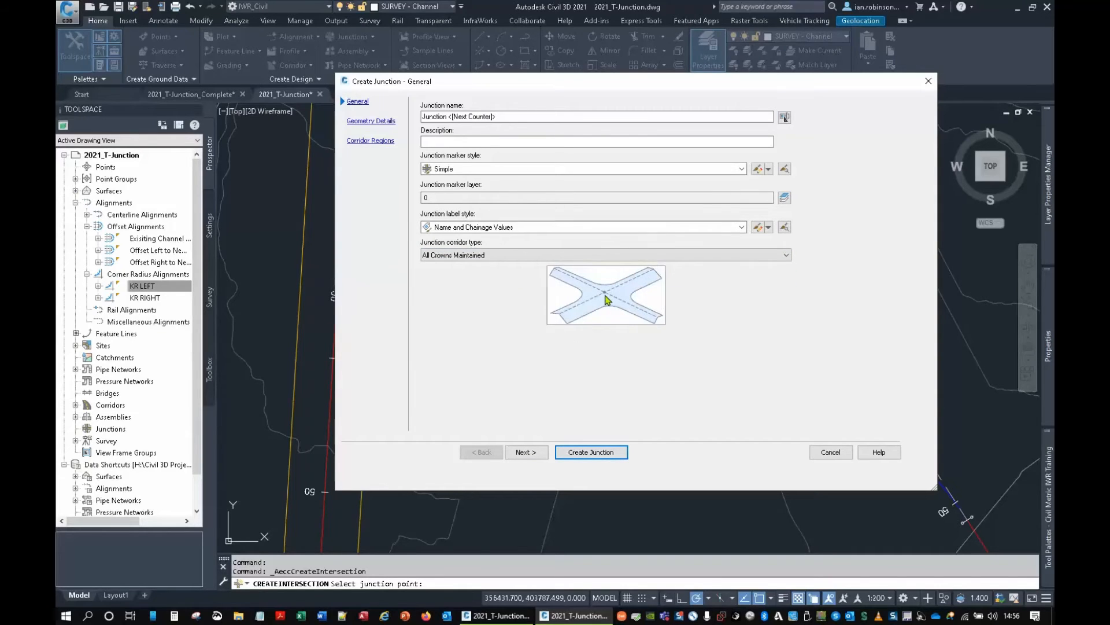
pyautogui.click(511, 257)
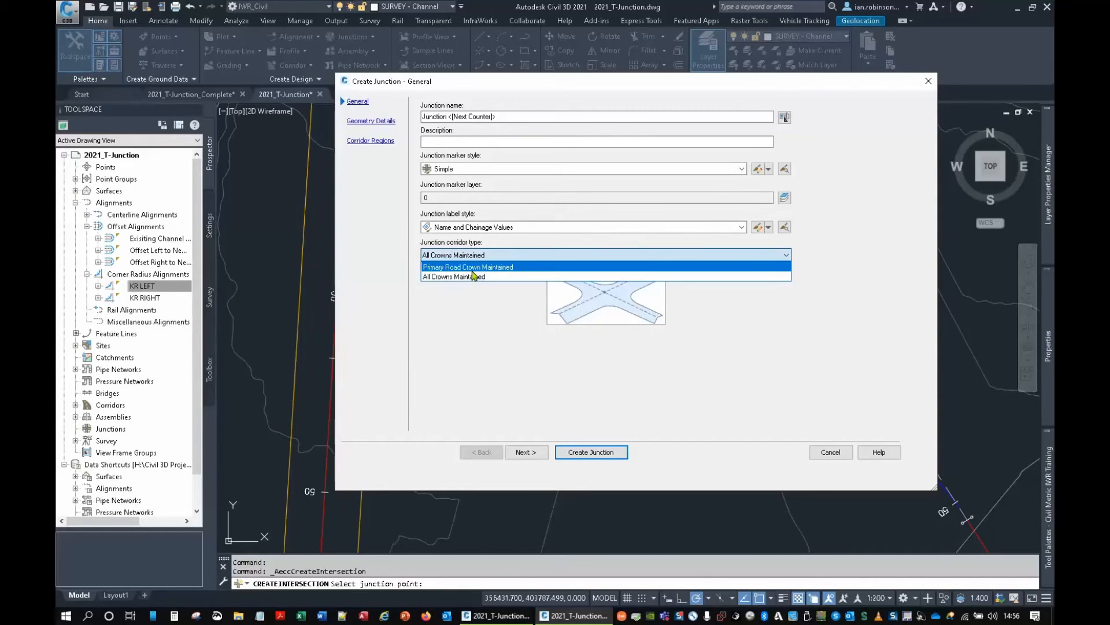
pyautogui.click(474, 269)
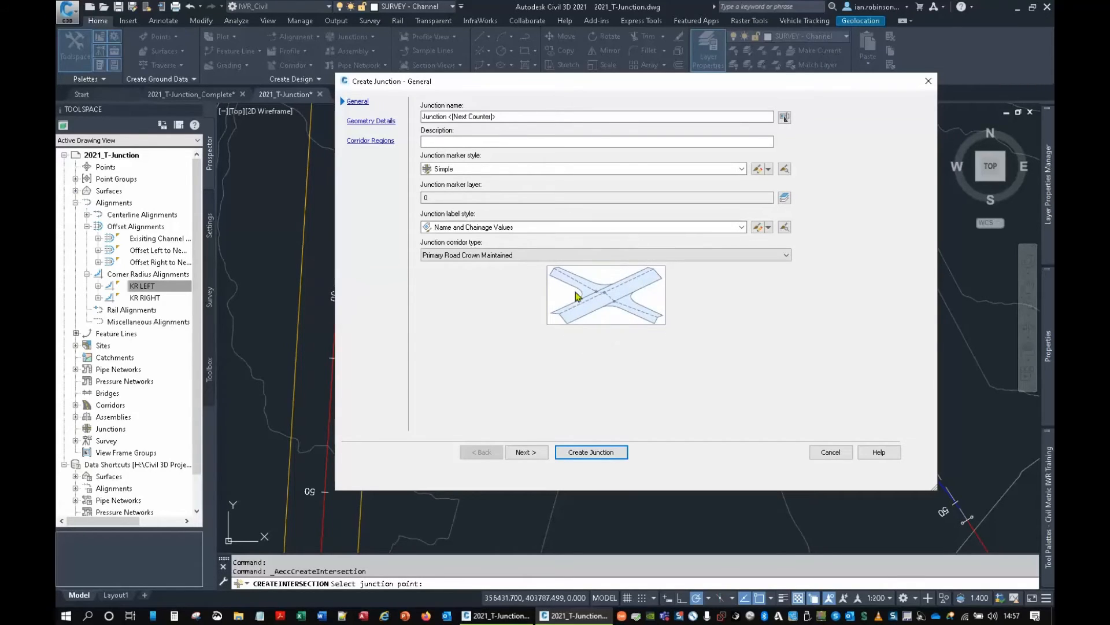
pyautogui.click(489, 256)
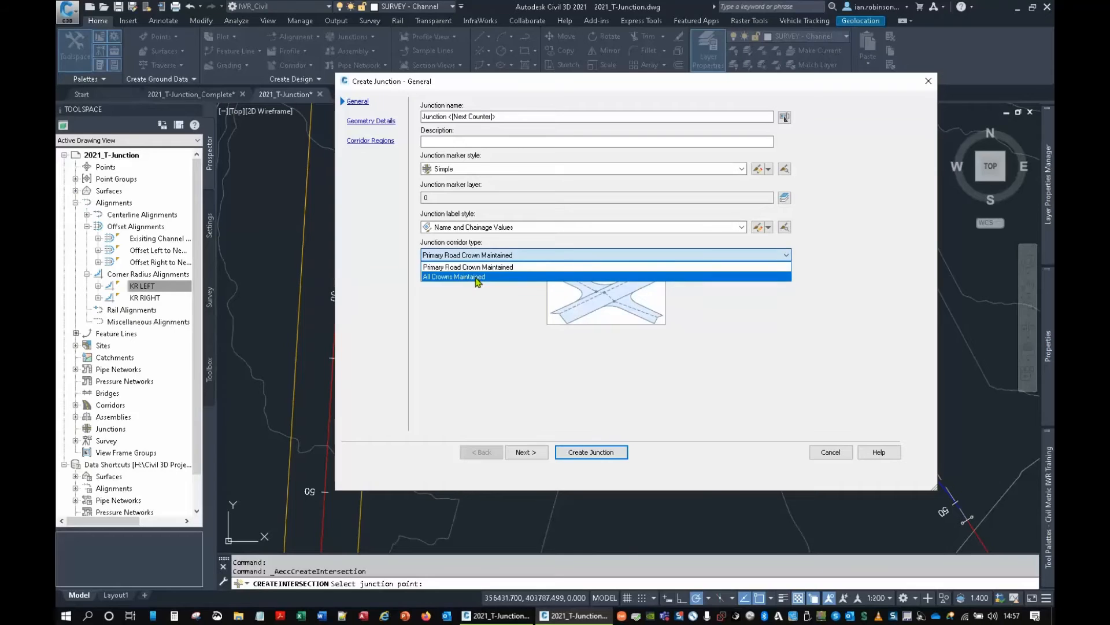
pyautogui.click(477, 278)
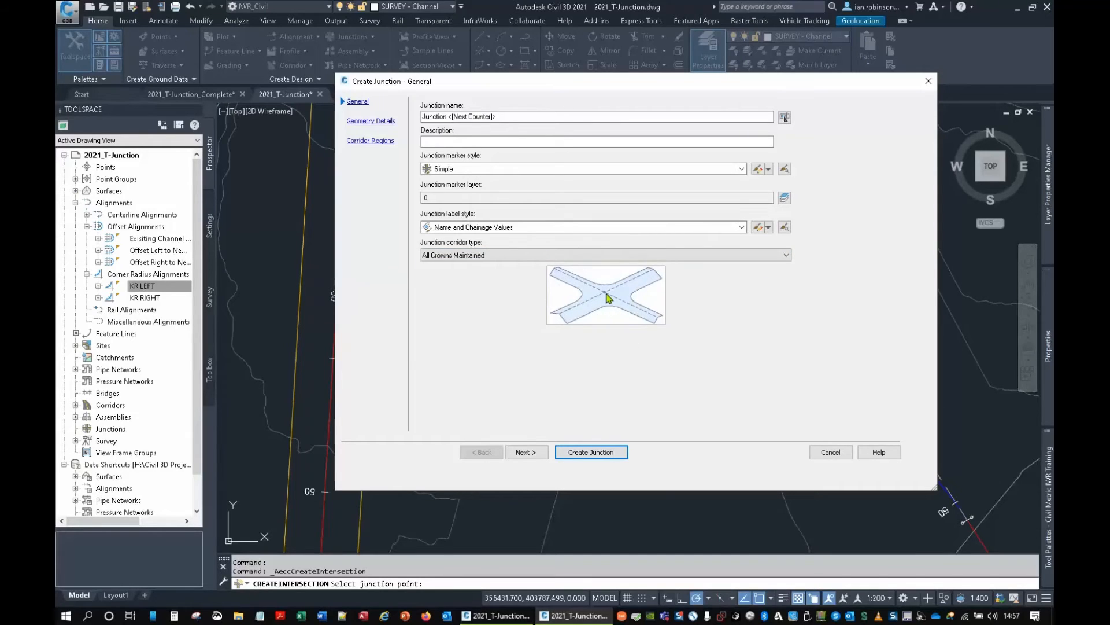
pyautogui.click(486, 256)
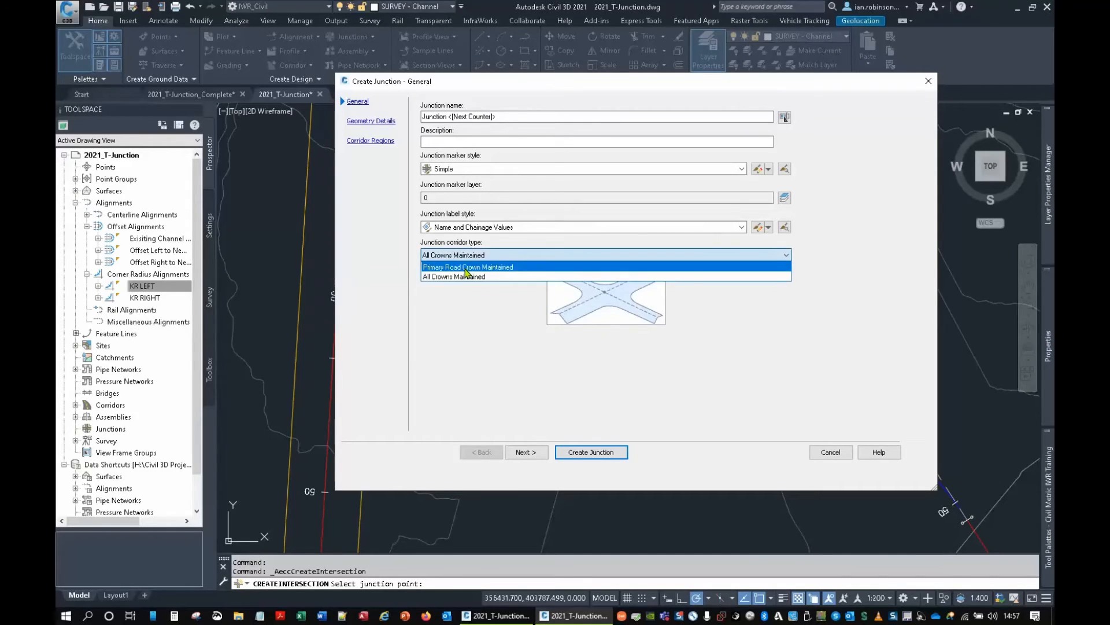
pyautogui.click(466, 267)
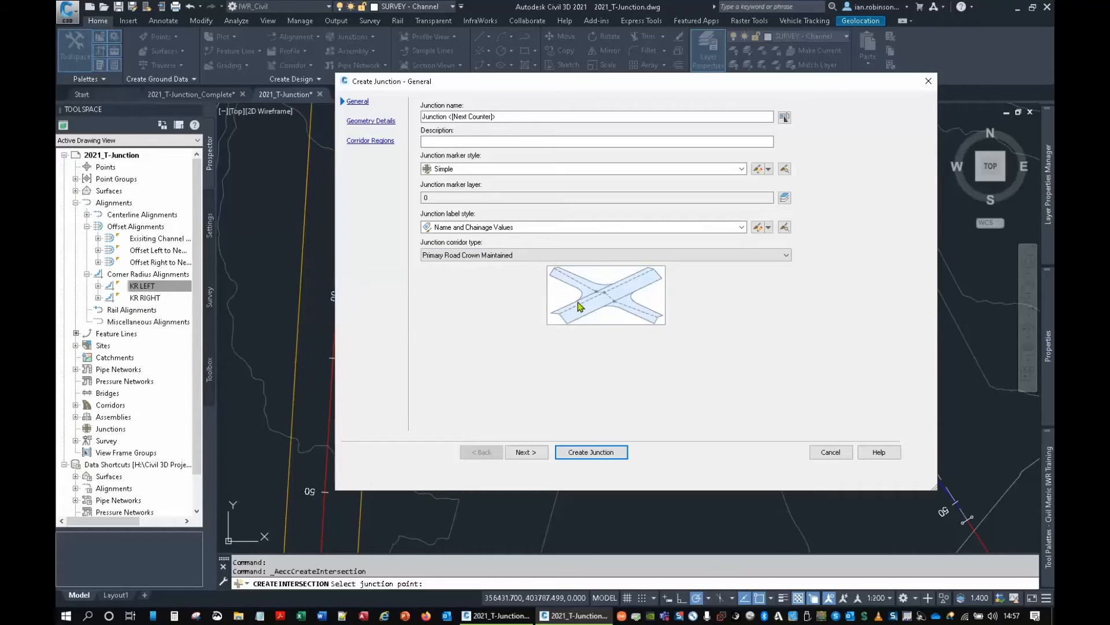
# In the junction's offset parameters, use the existing alignment Offset Left to New Road 1 - OA as New Road 1's left offset.
pyautogui.click(537, 458)
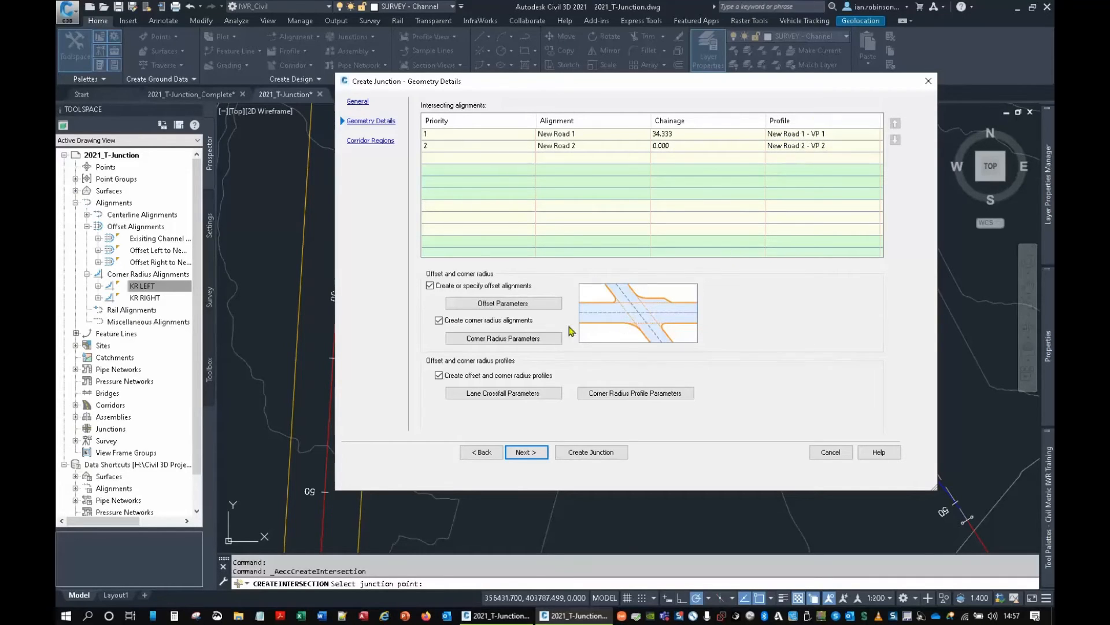
pyautogui.click(505, 306)
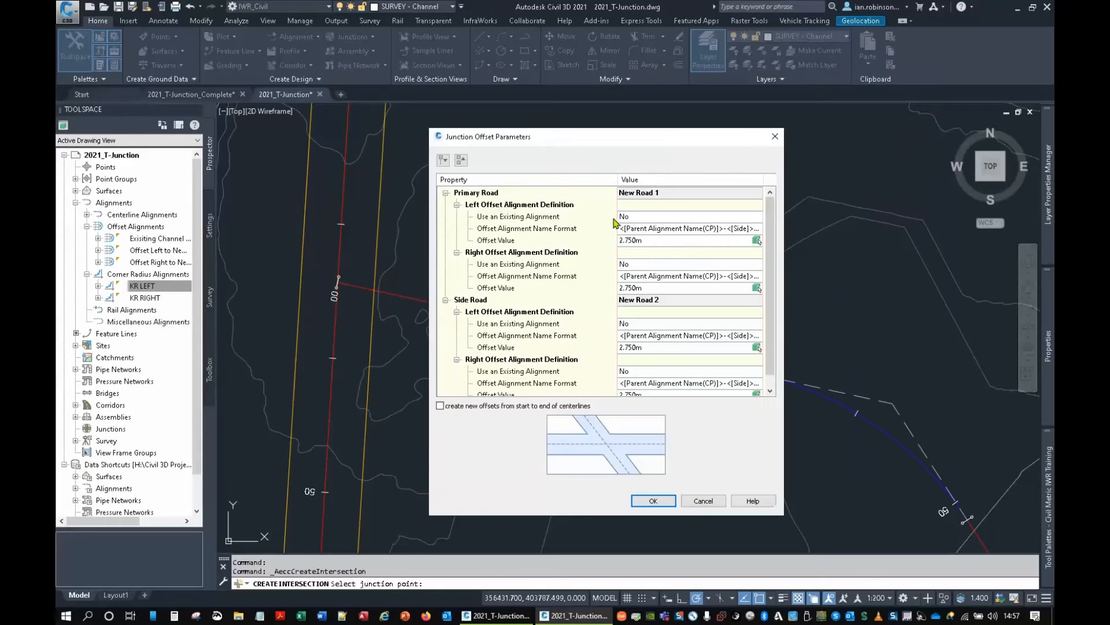
pyautogui.moveTo(664, 137); pyautogui.dragTo(727, 95)
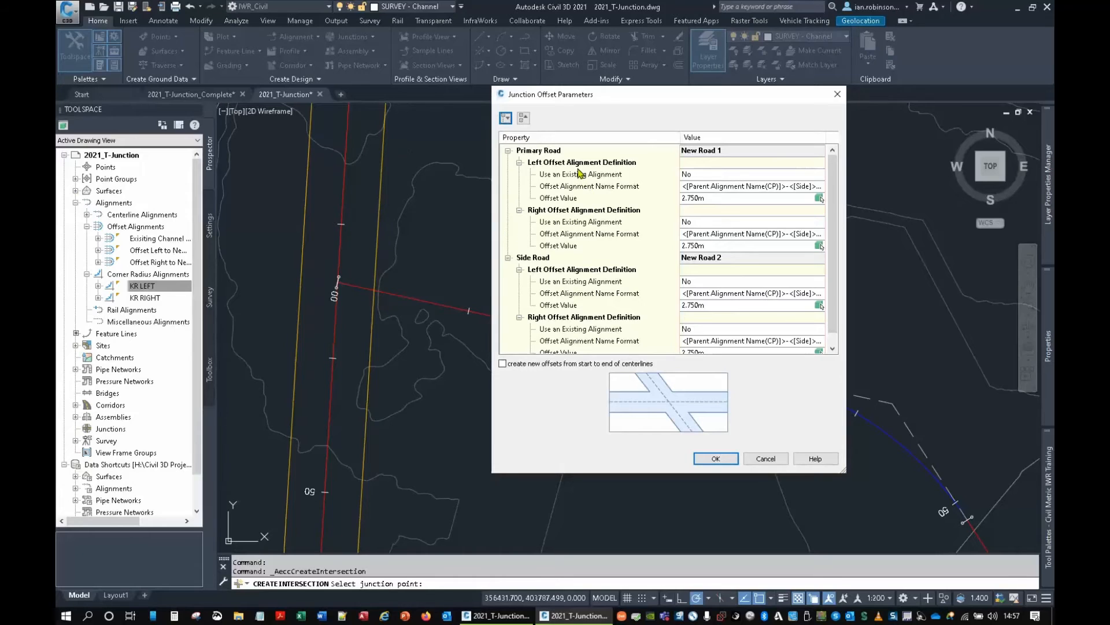
pyautogui.click(698, 175)
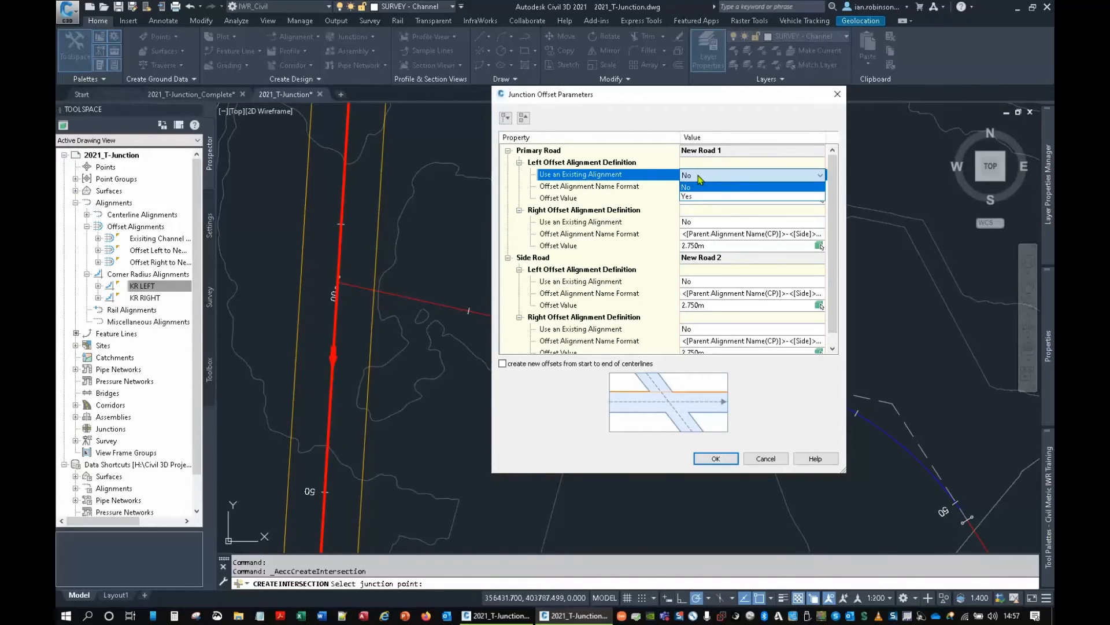
pyautogui.click(759, 198)
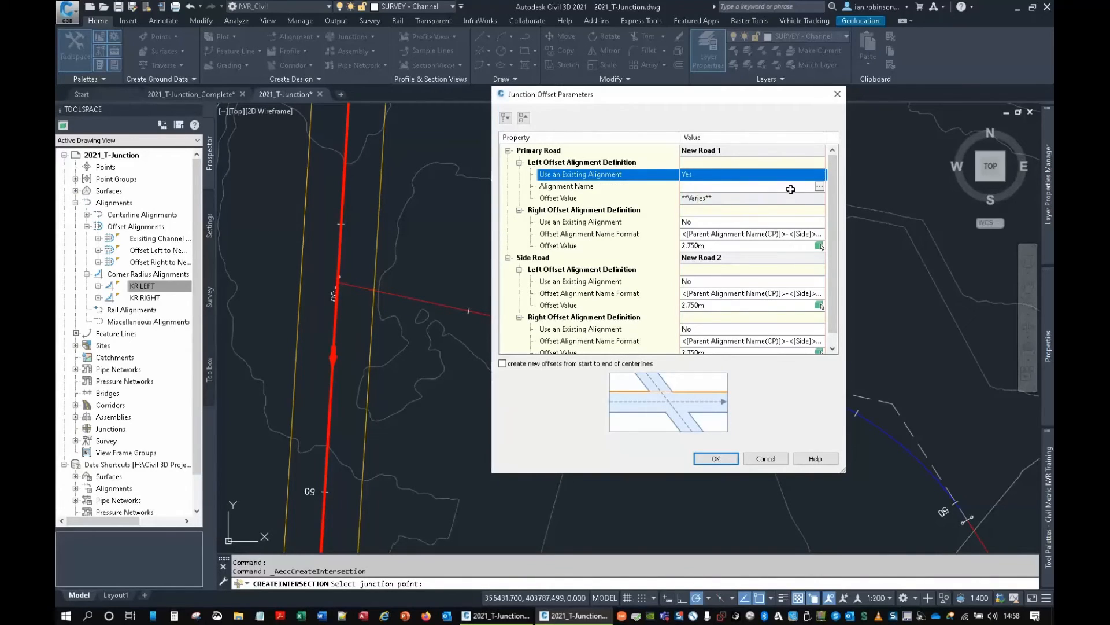
pyautogui.click(819, 186)
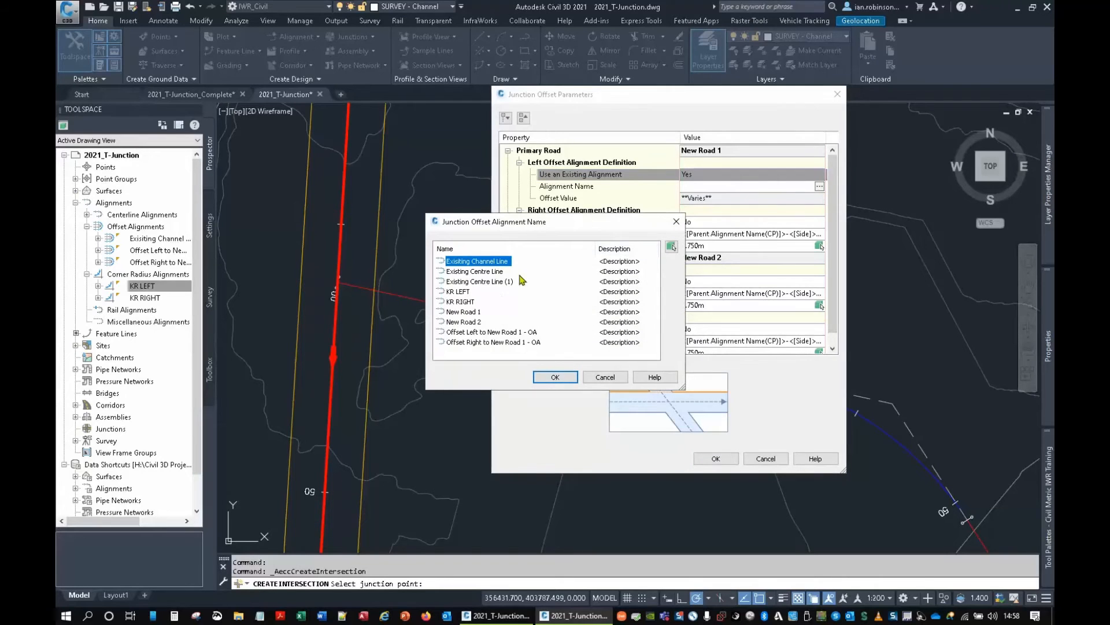
pyautogui.click(474, 332)
pyautogui.click(554, 377)
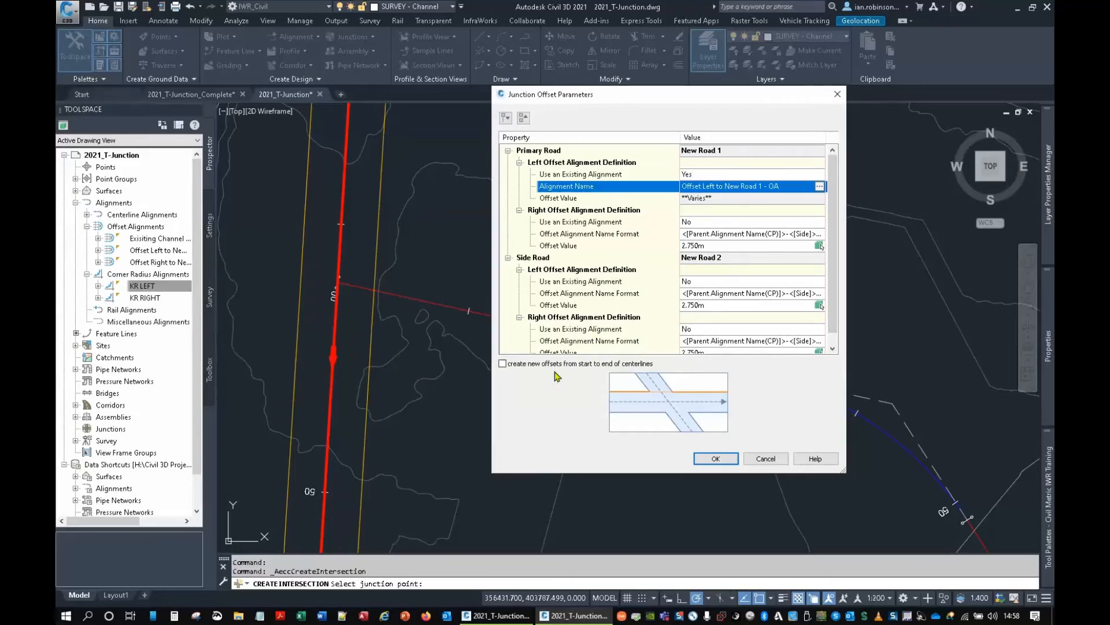
# Set New Road 1's right offset definition to use an existing alignment and assign Offset Left to New Road 1 - OA.
pyautogui.click(690, 222)
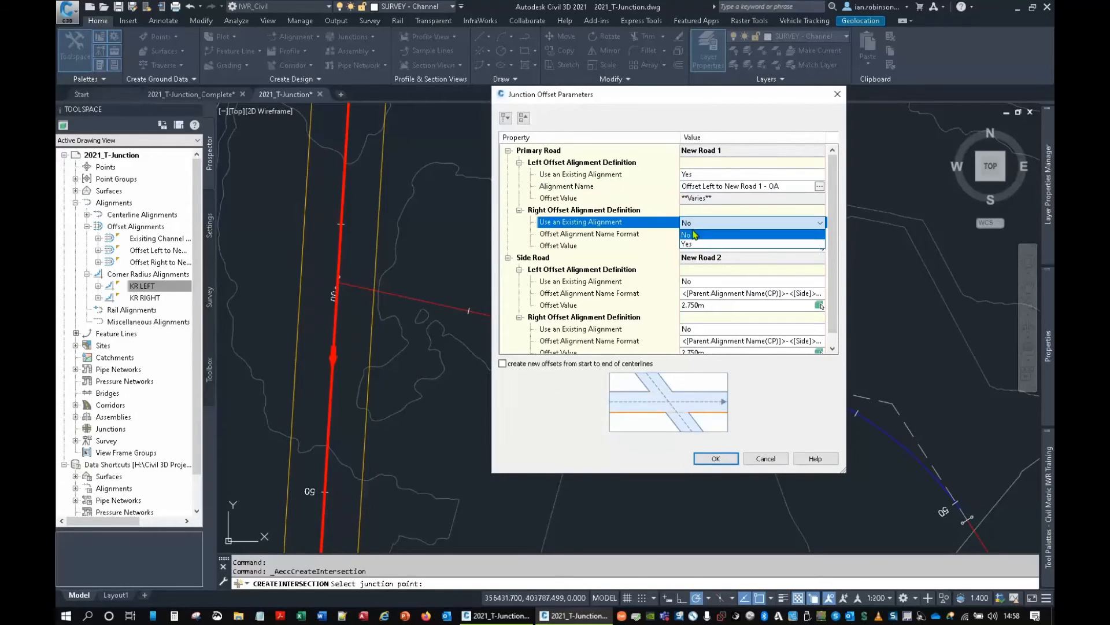
pyautogui.click(692, 244)
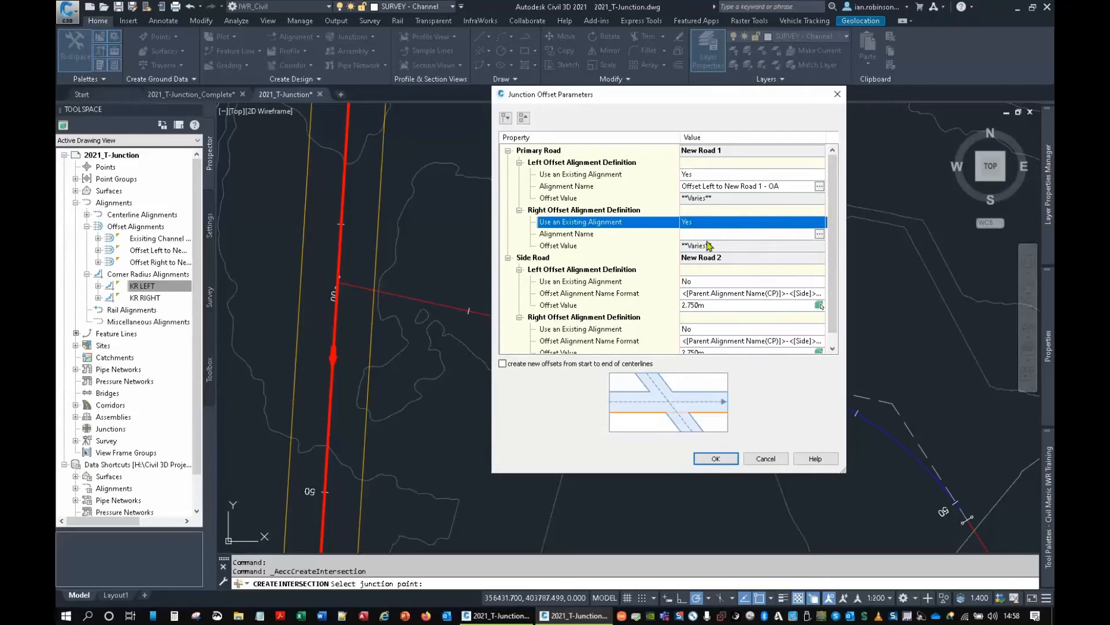
pyautogui.click(820, 234)
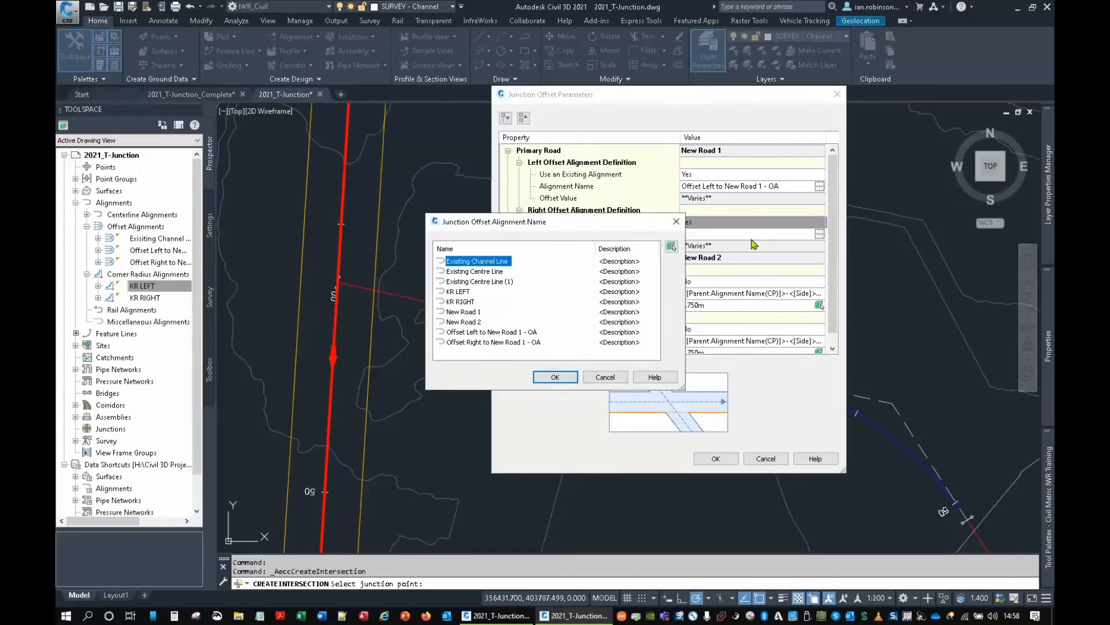
pyautogui.click(460, 333)
pyautogui.click(556, 377)
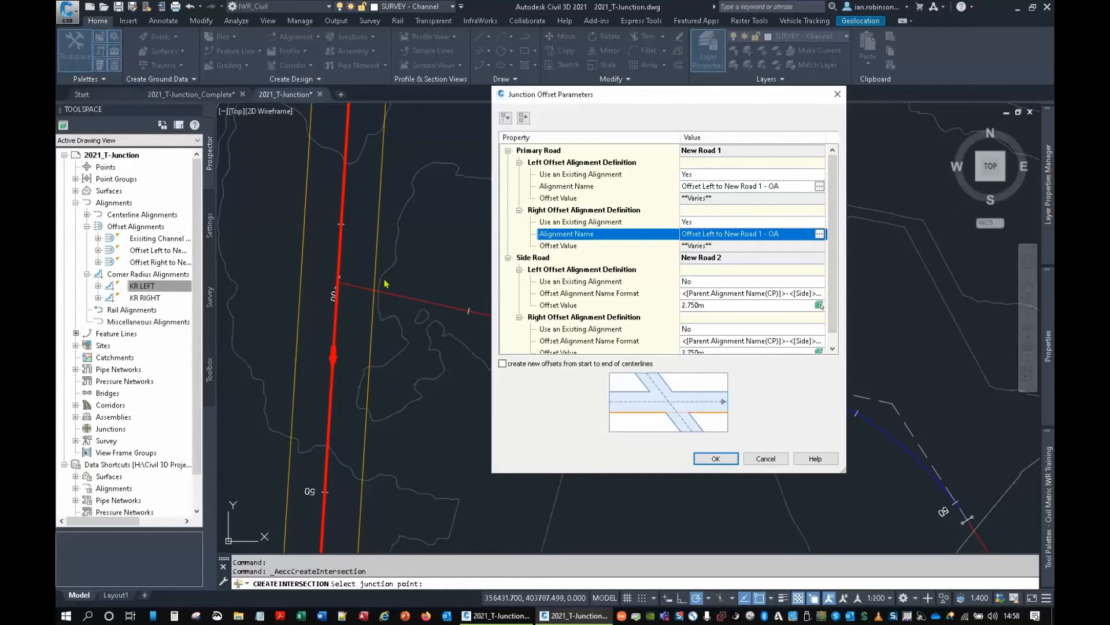
# Enable creating new offsets from start to end of centerlines and accept the junction offset parameters.
pyautogui.scroll(-1, 620, 231)
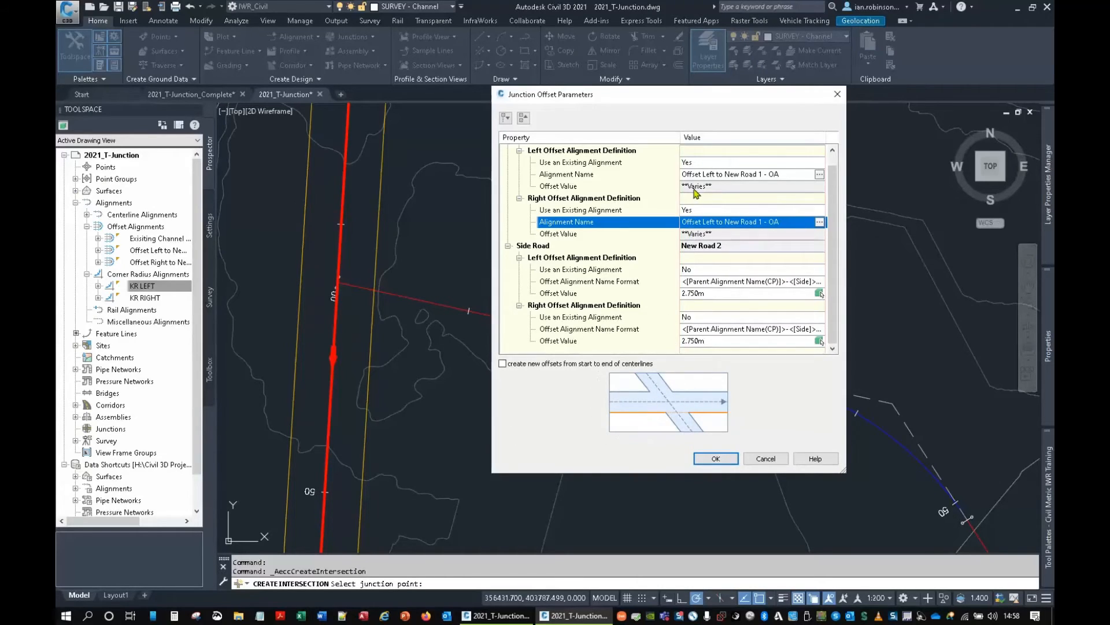
pyautogui.click(704, 259)
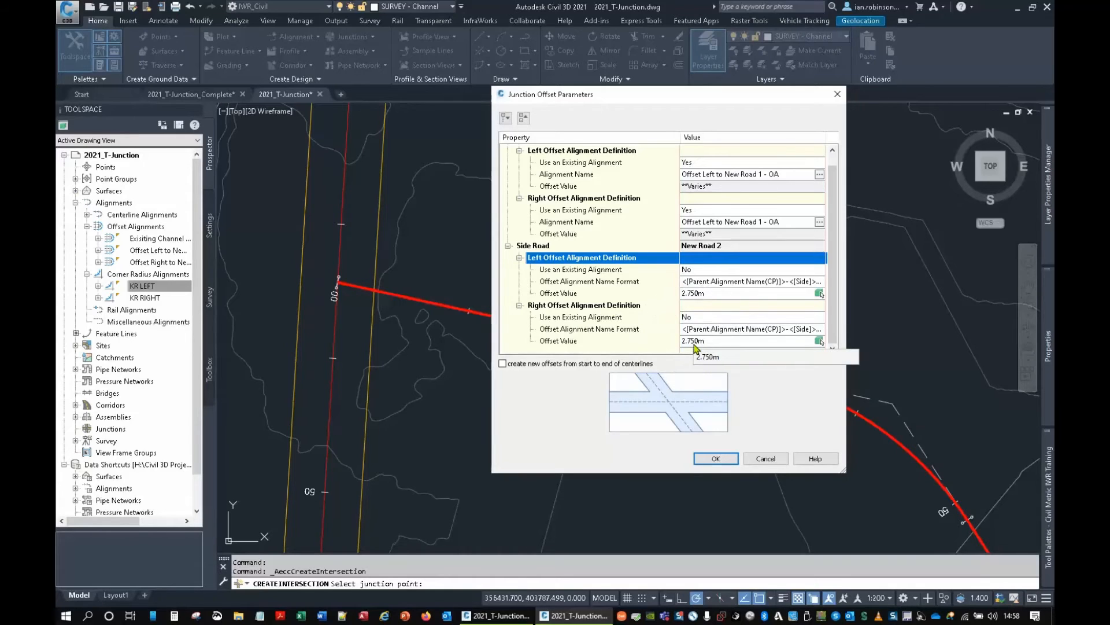
pyautogui.click(503, 363)
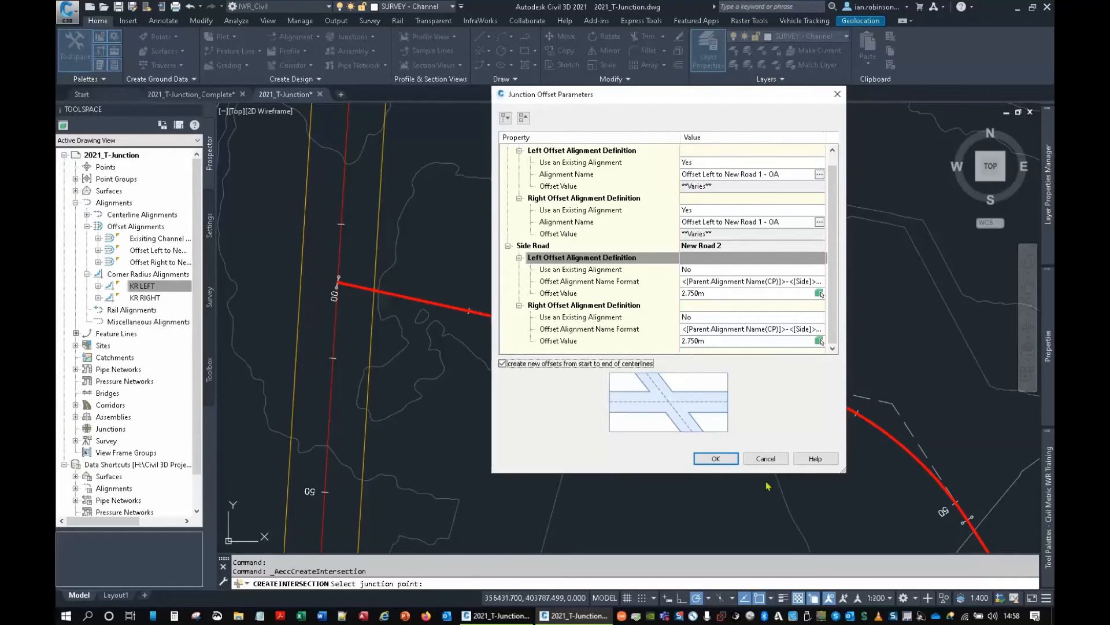
pyautogui.click(715, 458)
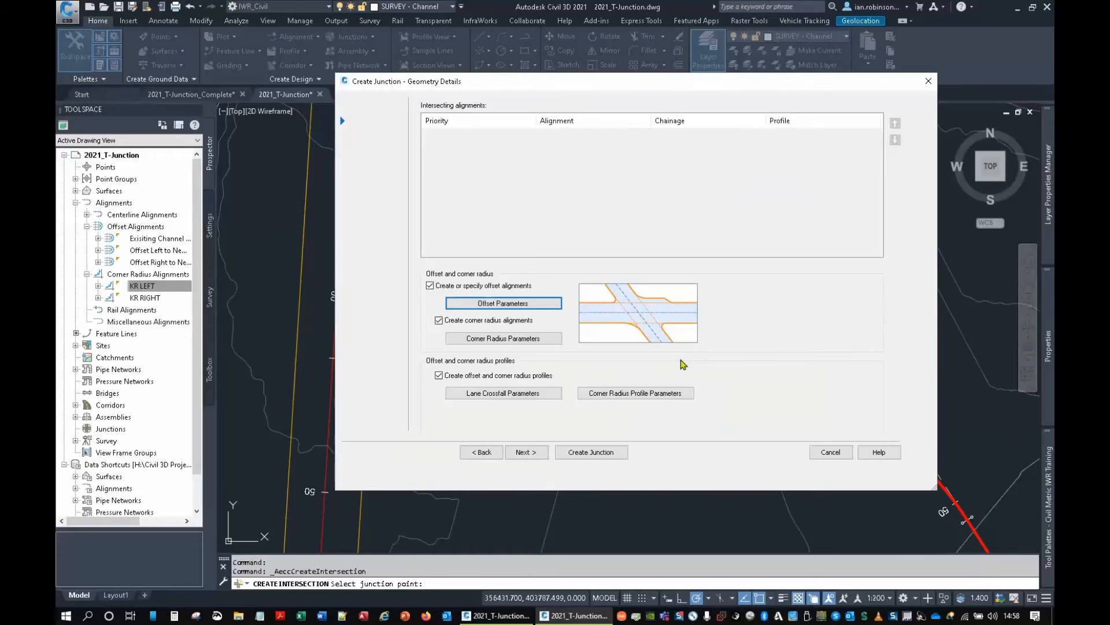
# Review the corner radius parameters for the NE and SE quadrants and accept them as they are.
pyautogui.click(519, 339)
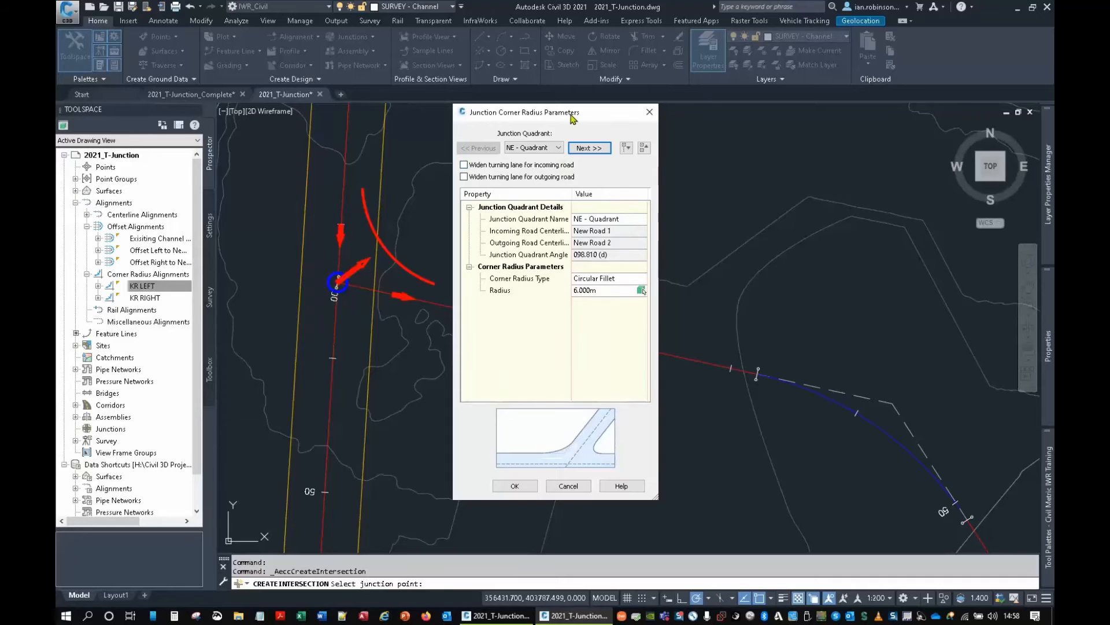
pyautogui.moveTo(572, 118); pyautogui.dragTo(742, 78)
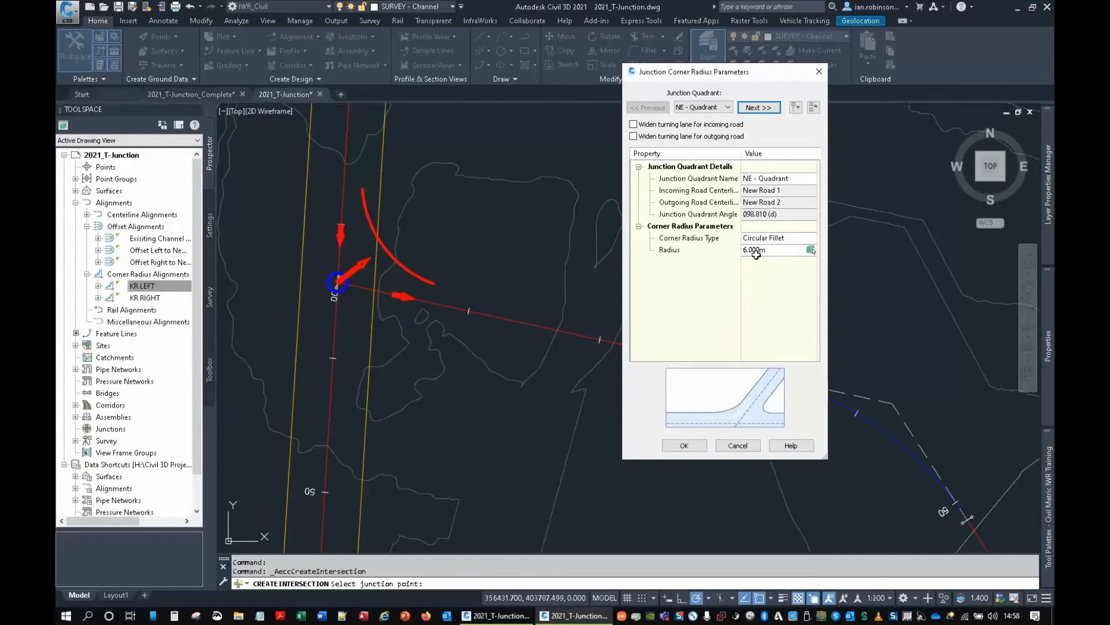
pyautogui.click(754, 109)
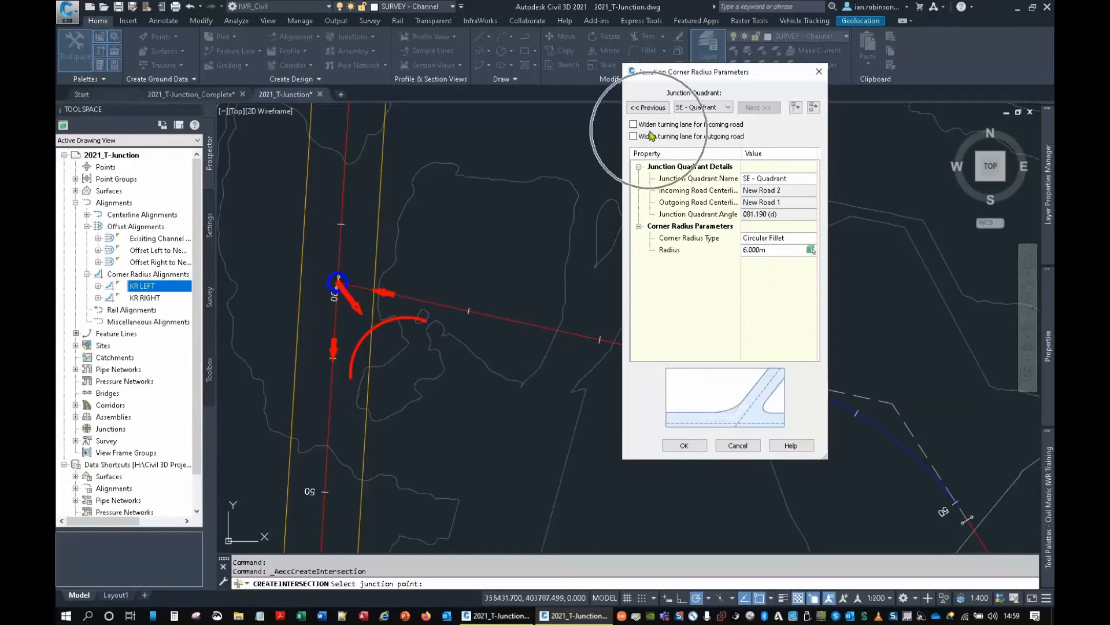
pyautogui.click(684, 446)
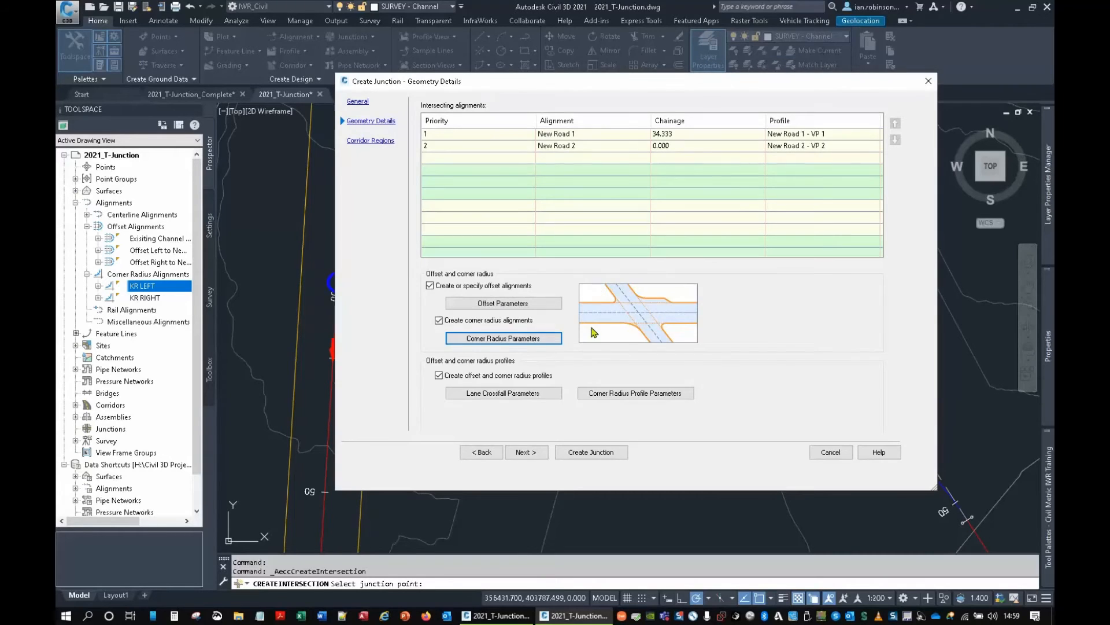
# In the lane crossfall parameters, use the existing profile Offset Left to New Road 1 - OA - -2.750 for New Road 1's left edge.
pyautogui.click(496, 393)
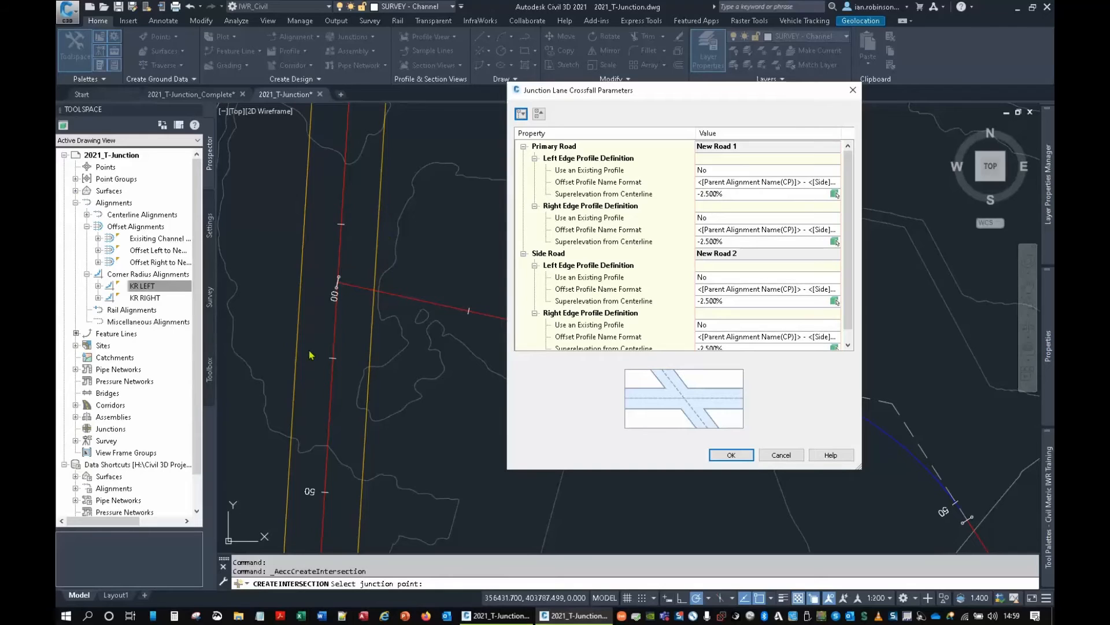
pyautogui.click(724, 171)
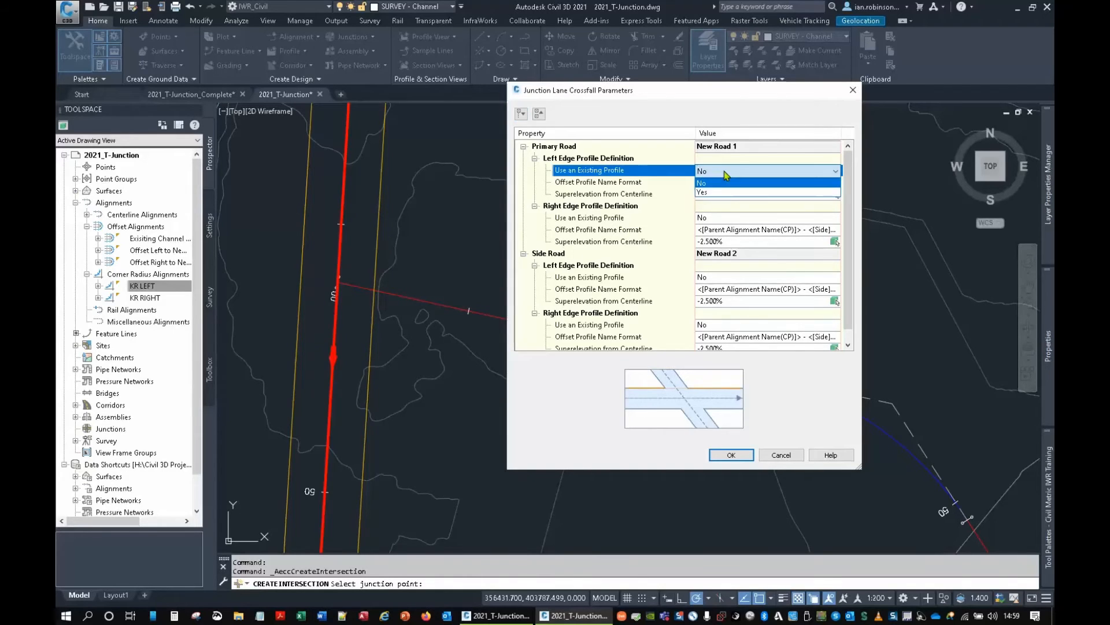
pyautogui.click(717, 191)
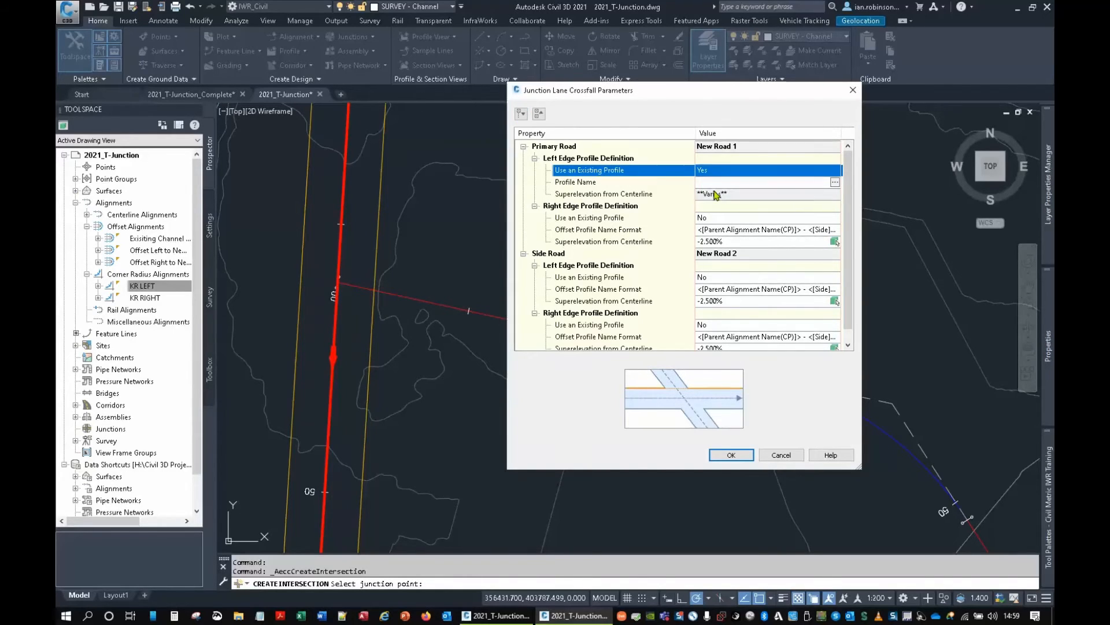
pyautogui.click(835, 183)
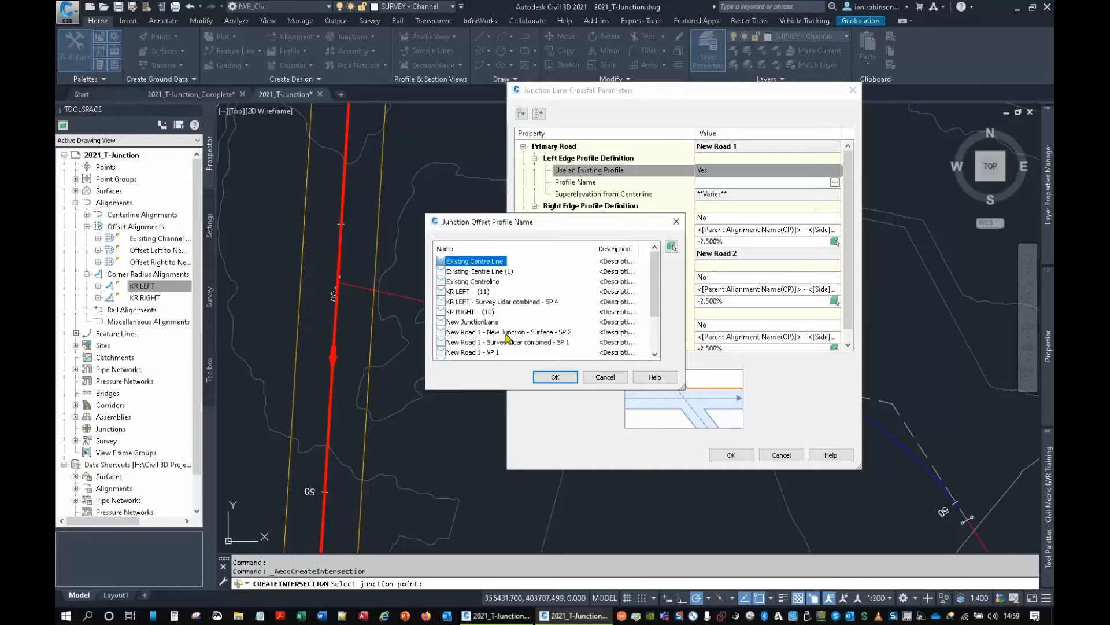
pyautogui.scroll(-2, 506, 337)
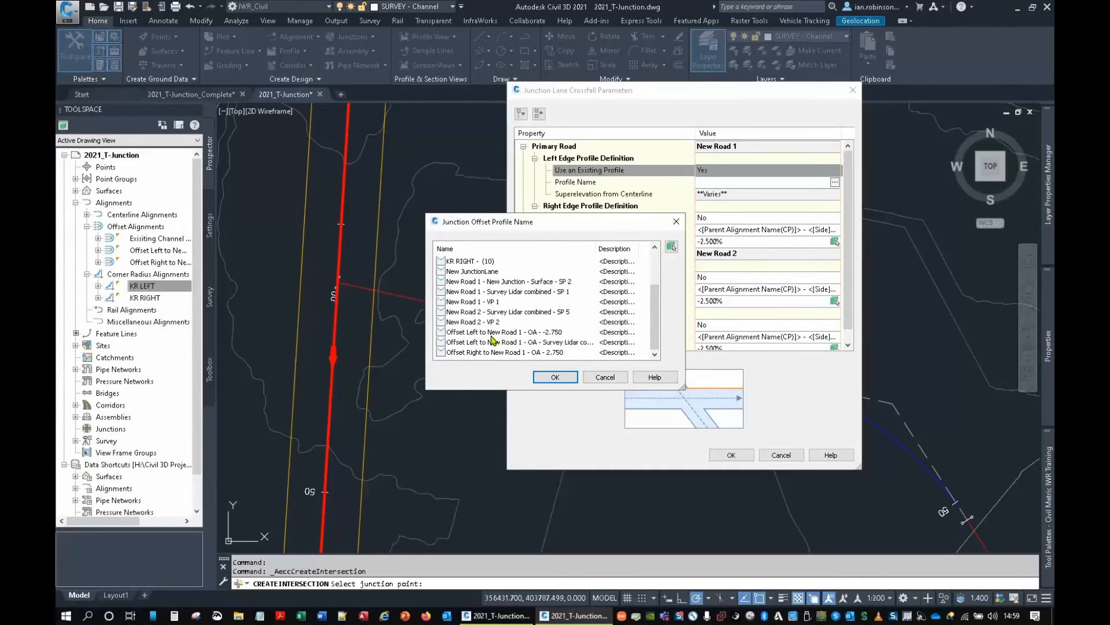
pyautogui.click(491, 334)
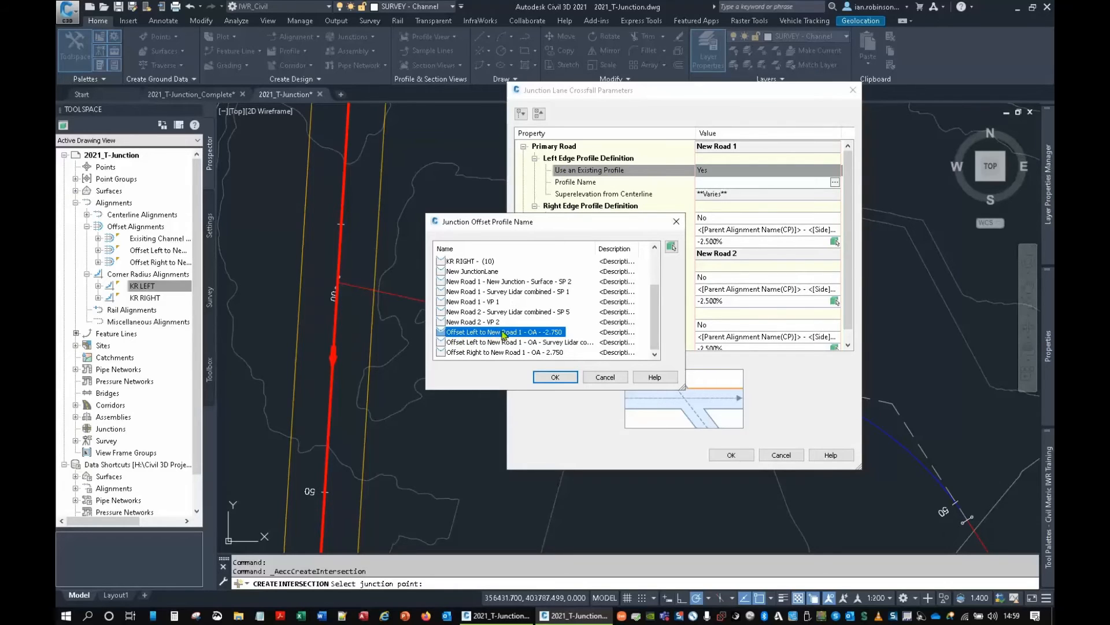
pyautogui.click(555, 377)
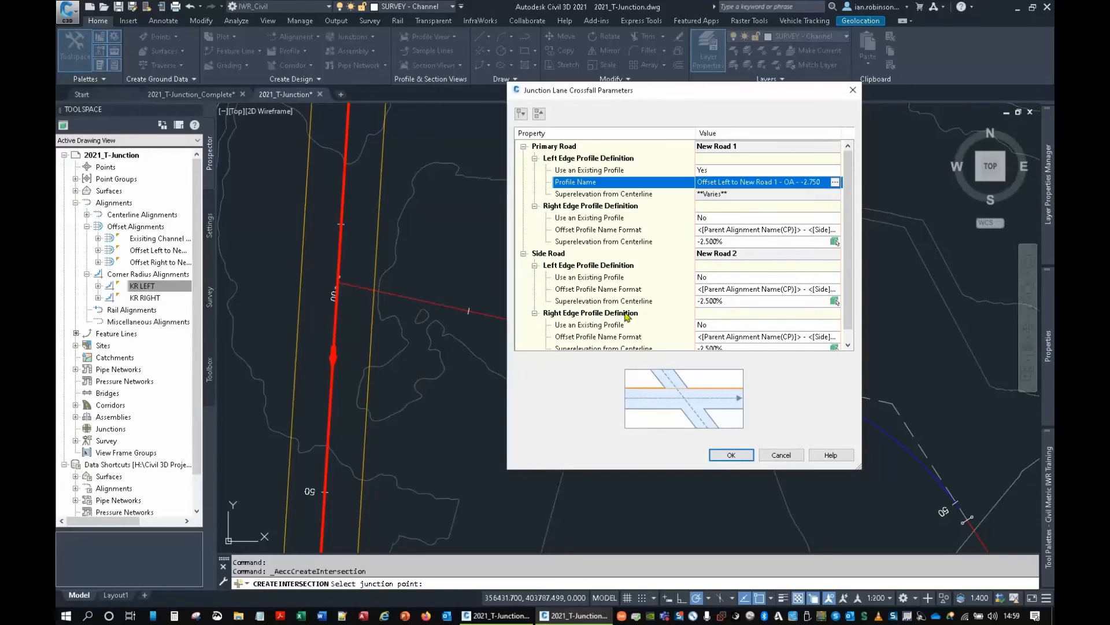
# Use the existing profile Offset Right to New Road 1 - OA - 2.750 for New Road 1's right edge.
pyautogui.click(735, 217)
pyautogui.click(719, 231)
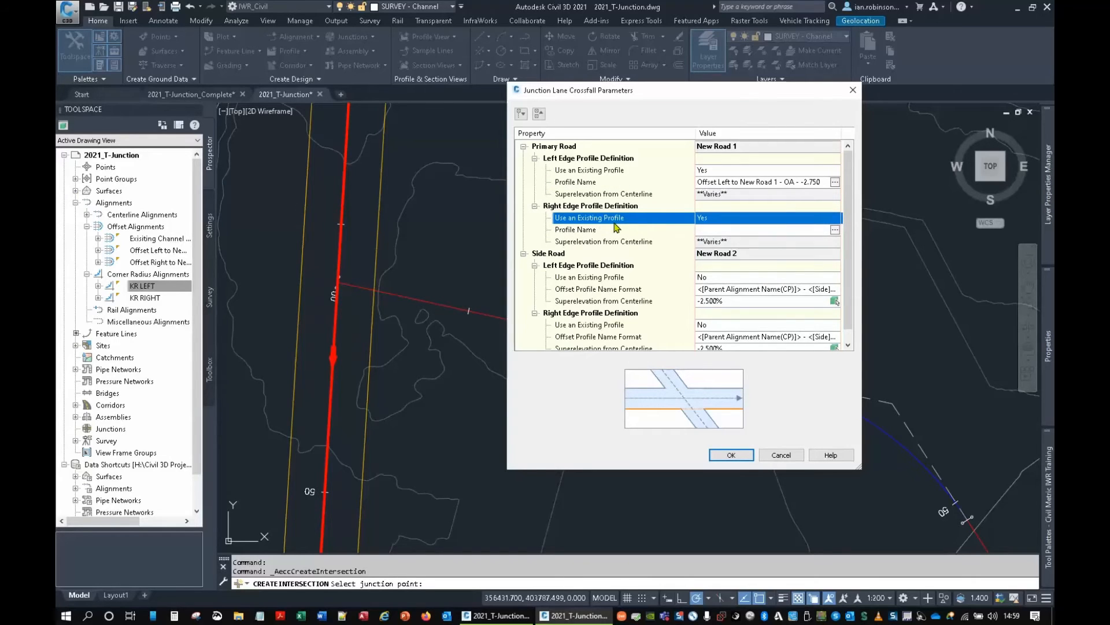
pyautogui.click(834, 229)
pyautogui.scroll(-2, 507, 334)
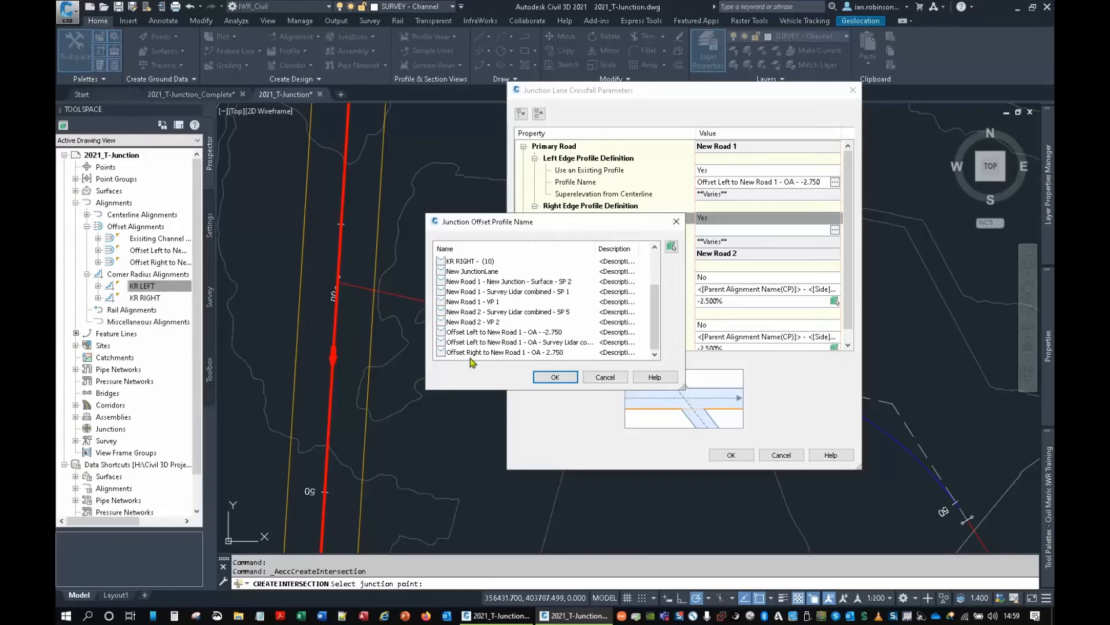
pyautogui.click(503, 352)
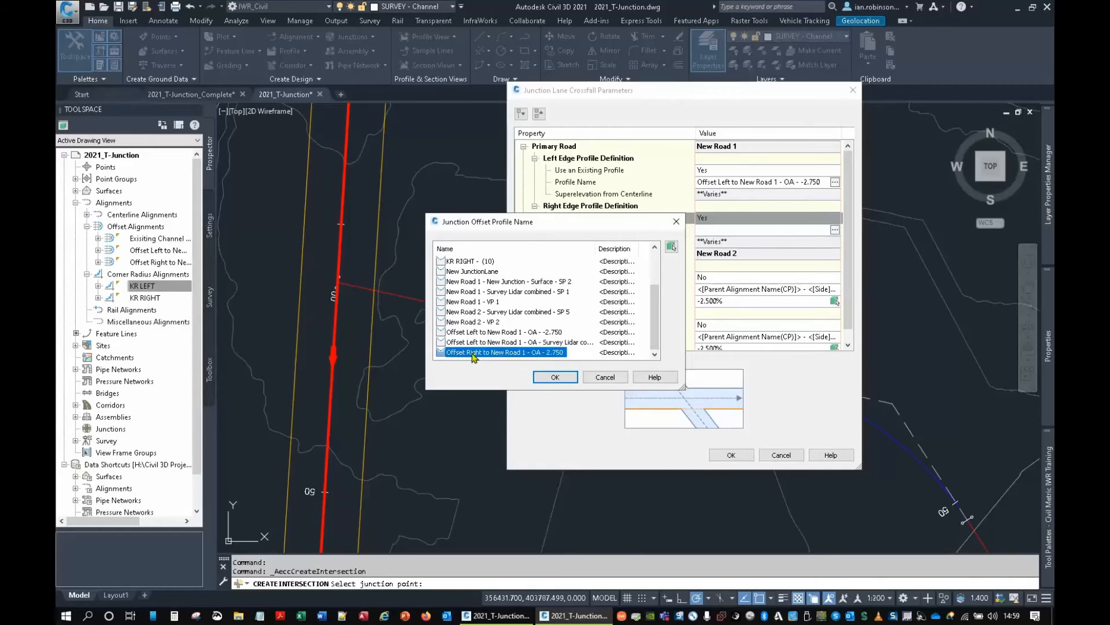
pyautogui.click(555, 377)
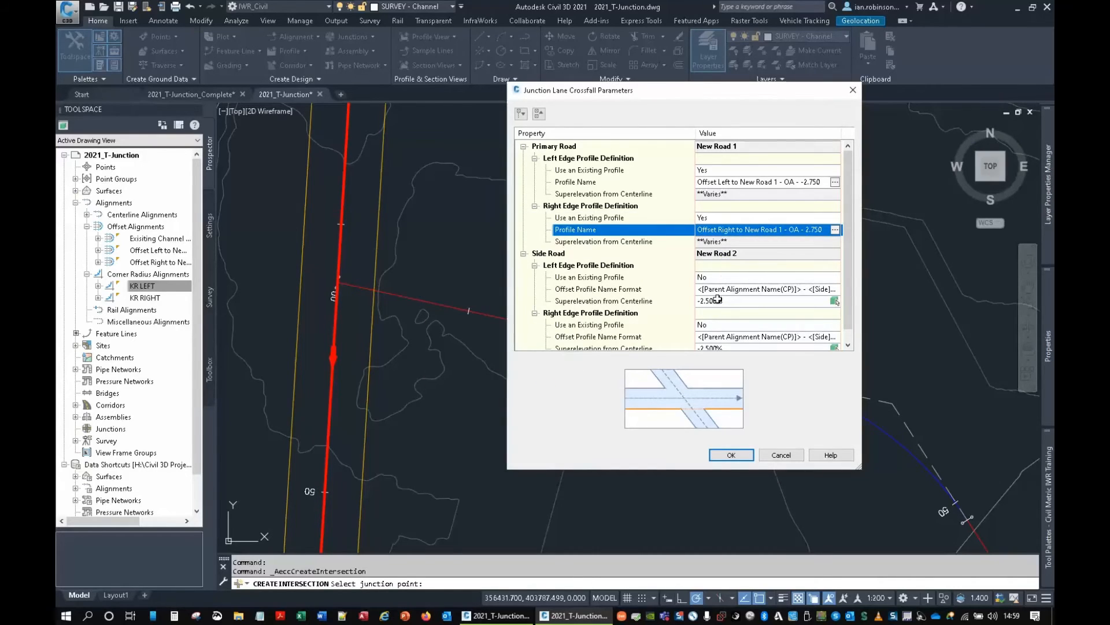
# Check New Road 2's left and right edge superelevation from centerline, keep both at -2.500%, and accept the lane crossfall parameters.
pyautogui.scroll(-1, 697, 307)
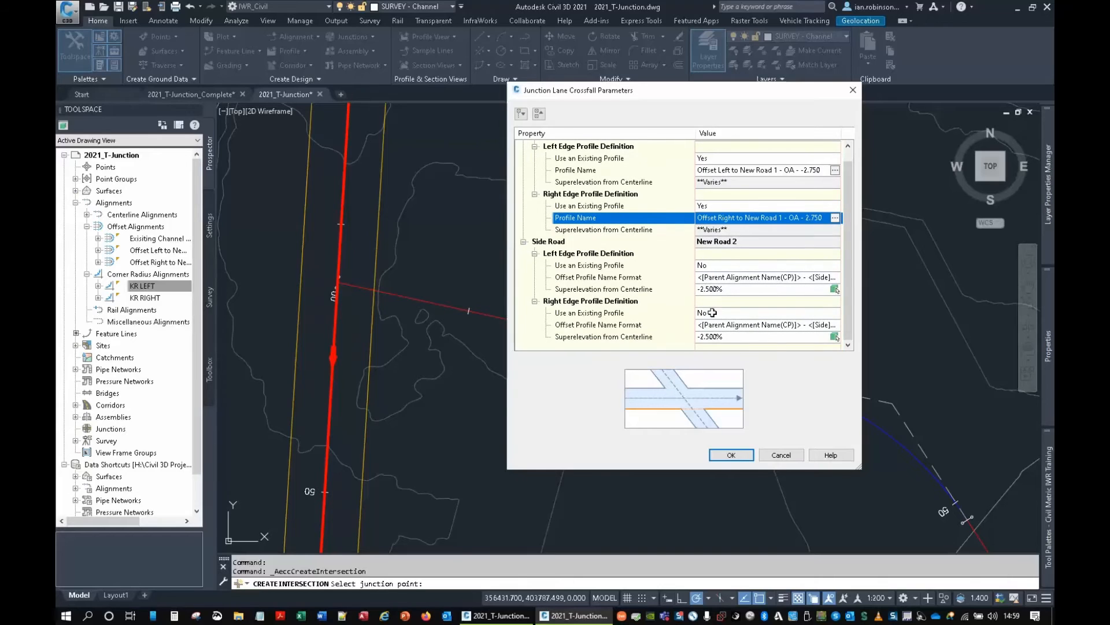
pyautogui.click(709, 337)
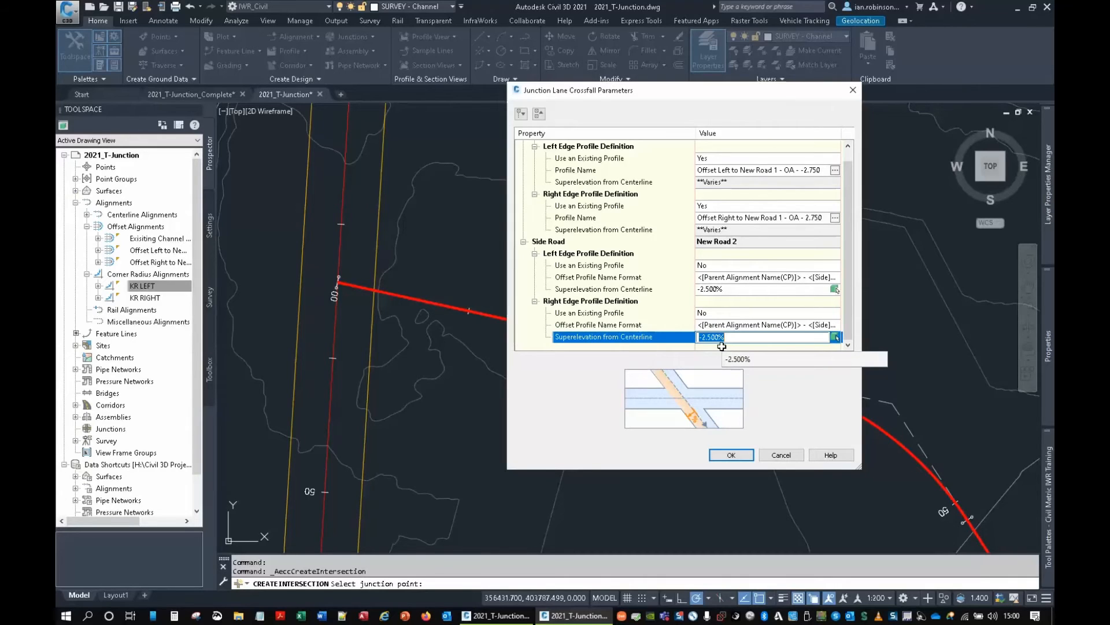
pyautogui.click(721, 290)
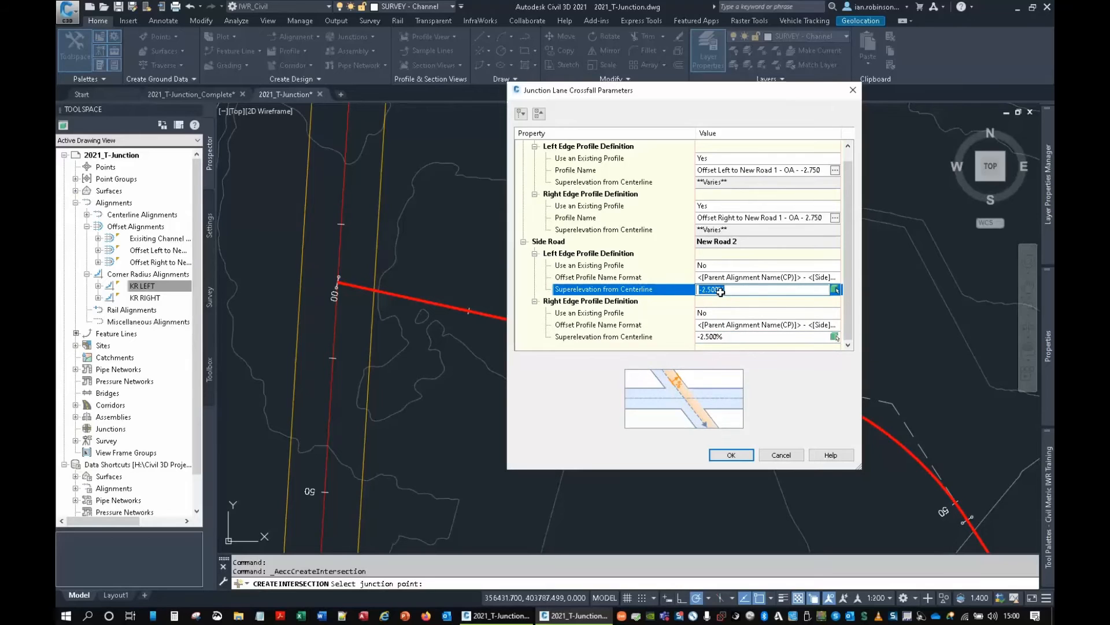
pyautogui.click(607, 278)
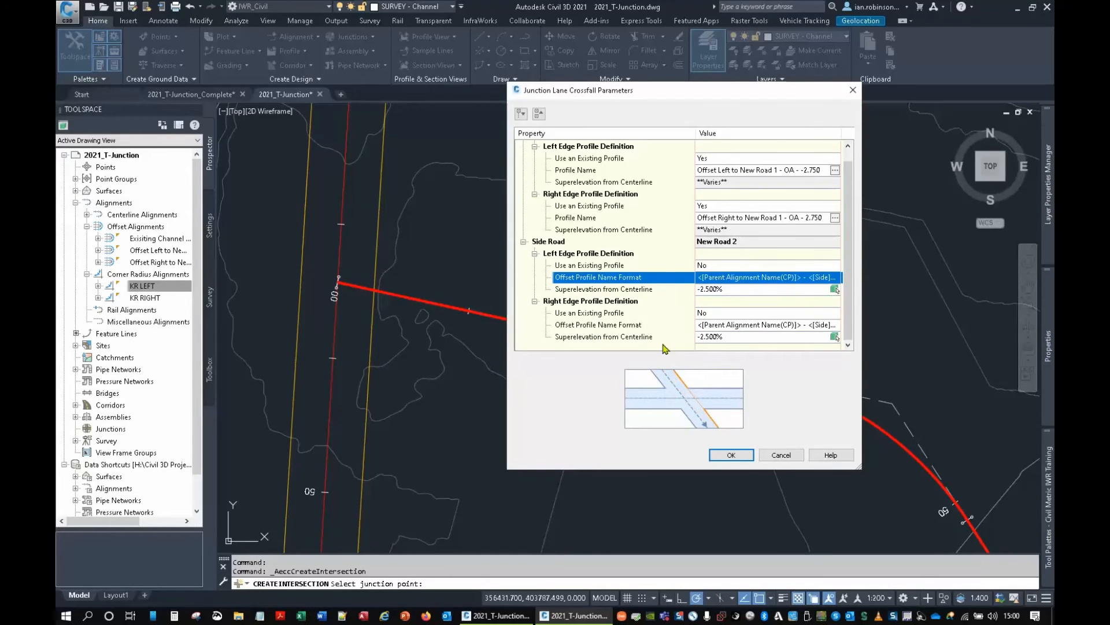
pyautogui.click(731, 456)
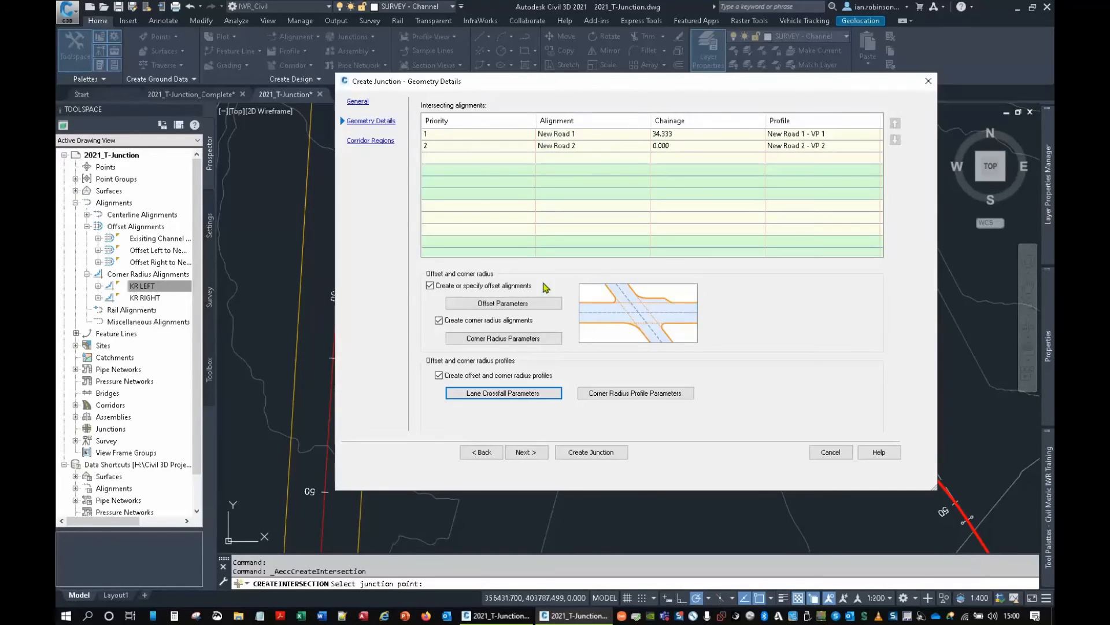
# Review the corner radius profile parameters for the NE quadrant and accept them as they are.
pyautogui.click(620, 394)
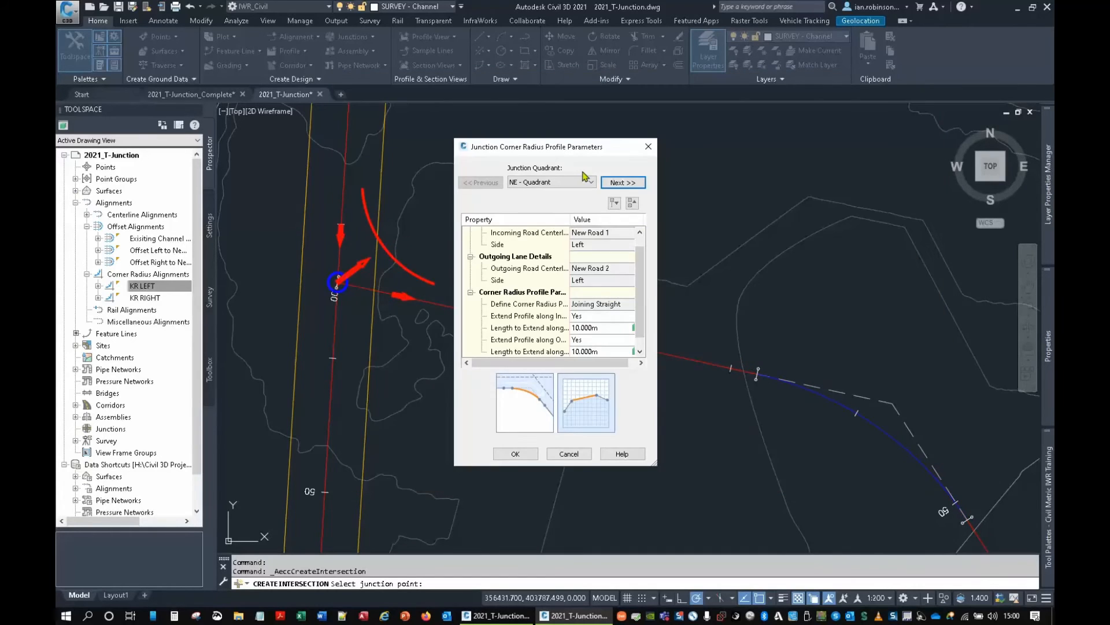
pyautogui.moveTo(579, 147); pyautogui.dragTo(681, 53)
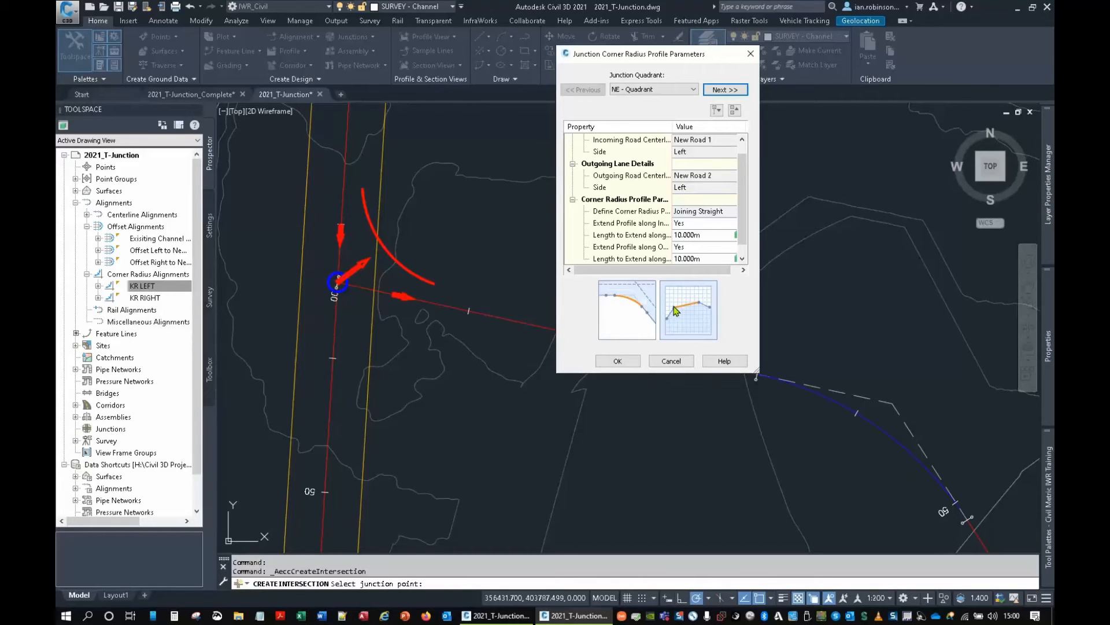
pyautogui.press('ctrl')
pyautogui.press('ctrl')
pyautogui.press('ctrl')
pyautogui.press('ctrl')
pyautogui.press('ctrl')
pyautogui.press('ctrl')
pyautogui.press('ctrl')
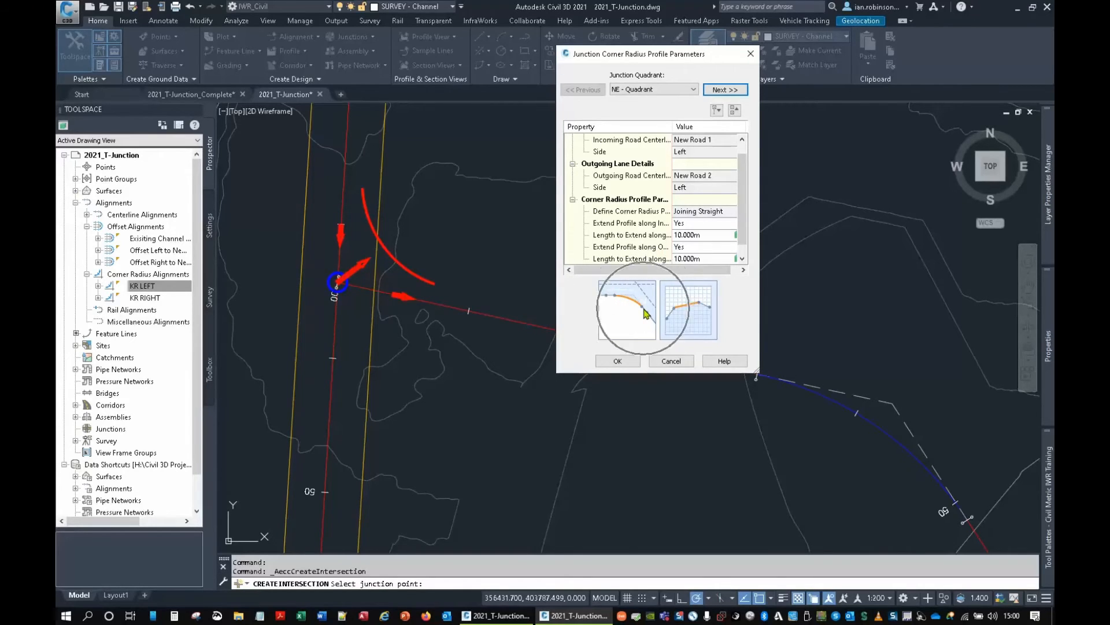
pyautogui.press('ctrl')
pyautogui.press('ctrl')
pyautogui.press('ctrl')
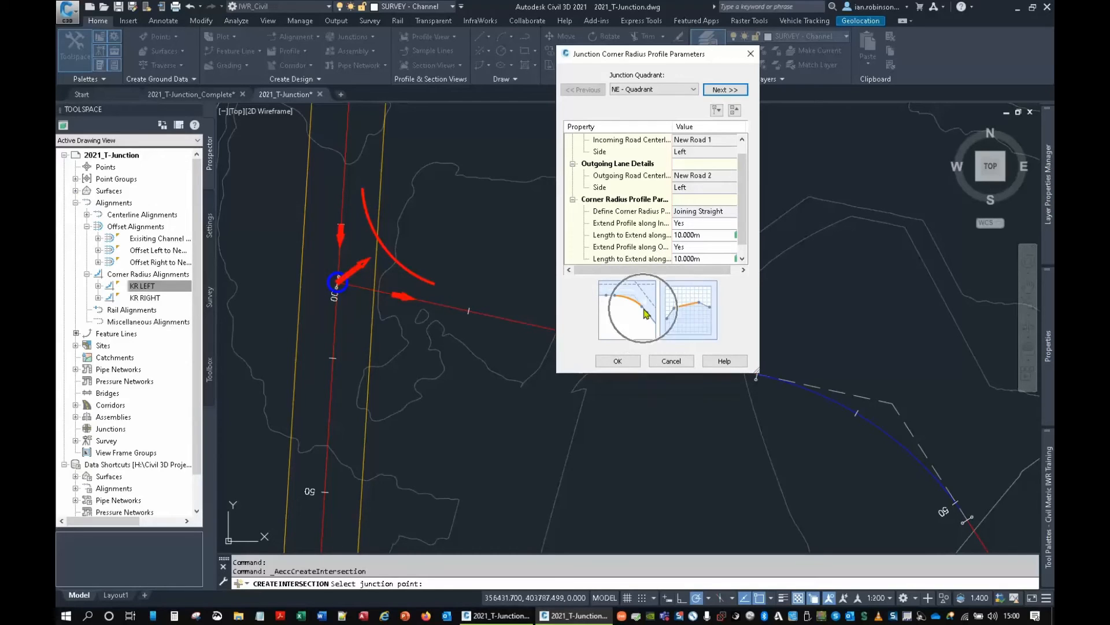
pyautogui.click(618, 361)
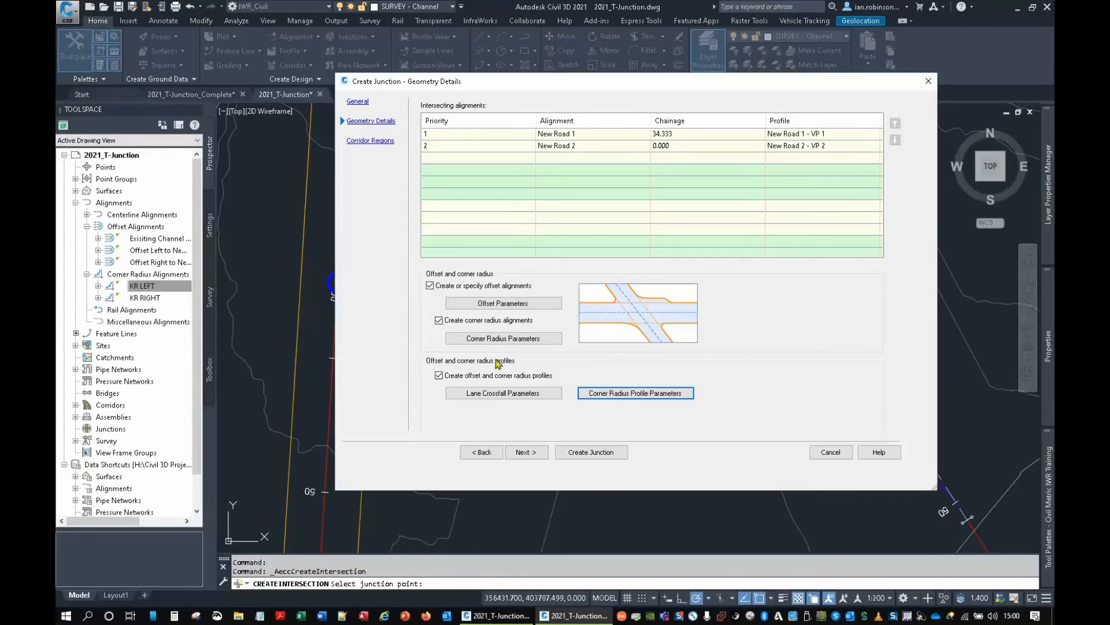
# In the corridor regions settings, add to the existing New Junction corridor and daylight to the Survey Lidar combined surface.
pyautogui.click(528, 452)
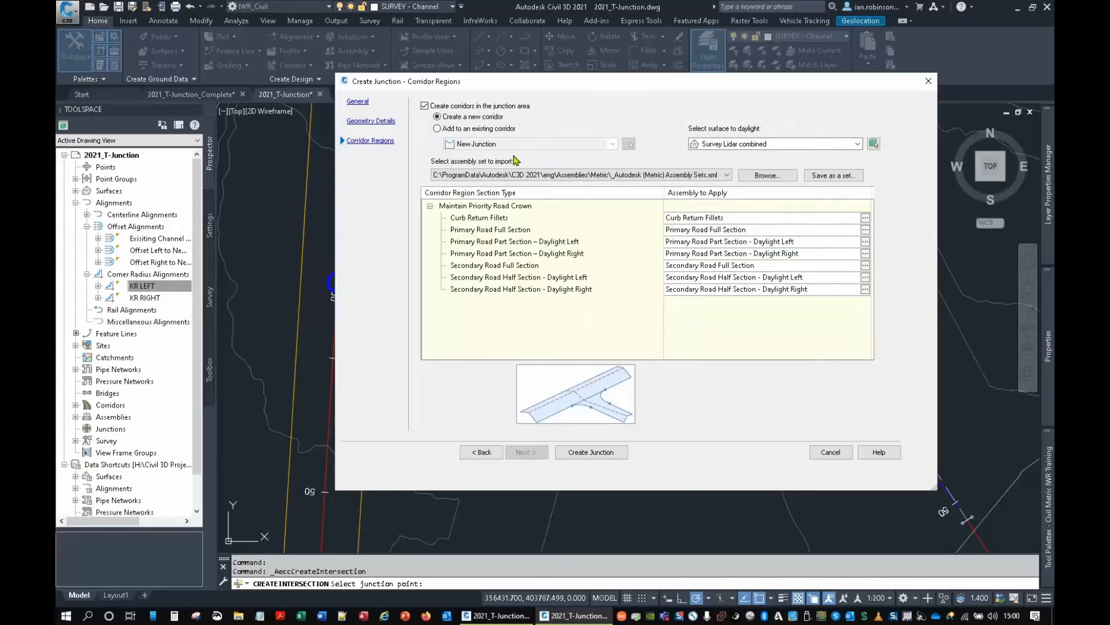
pyautogui.click(438, 129)
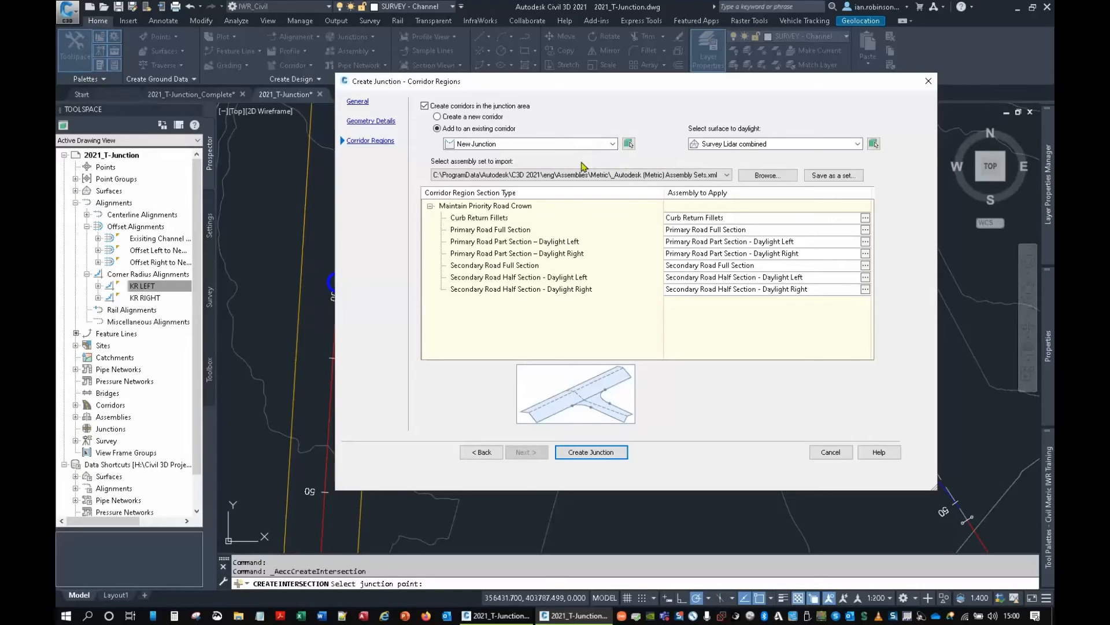
pyautogui.click(745, 145)
pyautogui.click(749, 154)
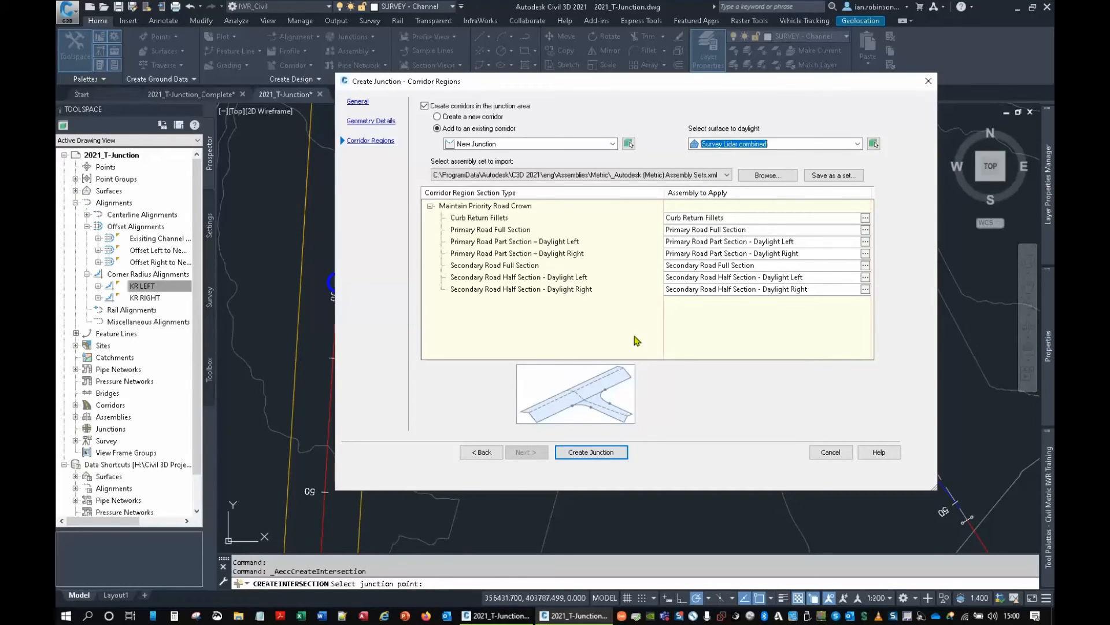
# Import the assembly set ESTATE ROAD JUNCTION SET.xml from the UKIE assemblies folder.
pyautogui.click(548, 175)
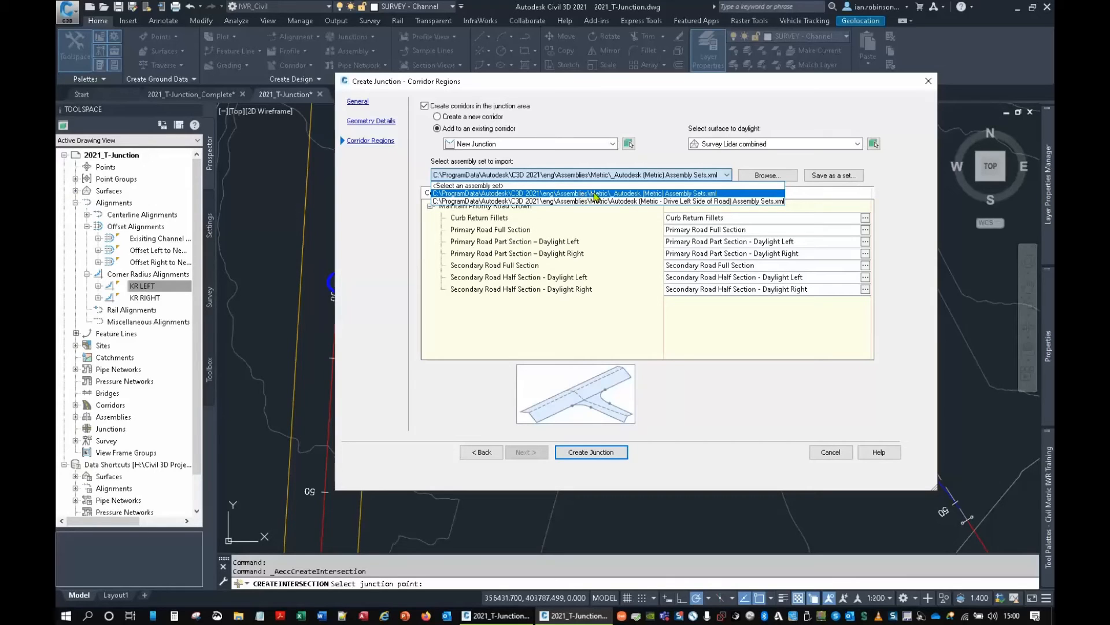
pyautogui.click(776, 178)
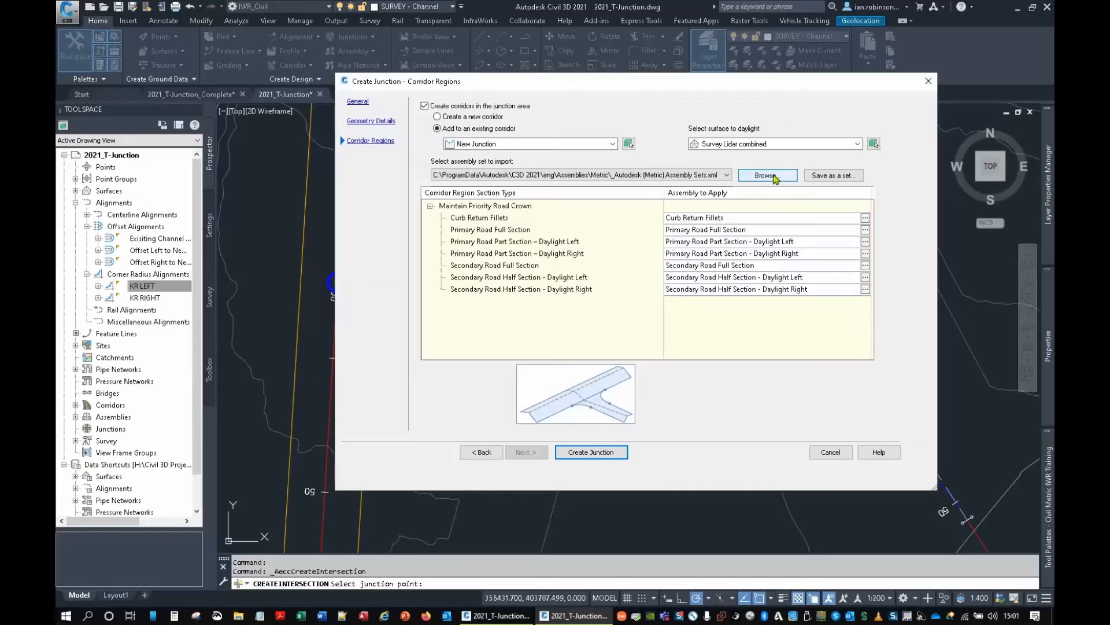
pyautogui.click(775, 177)
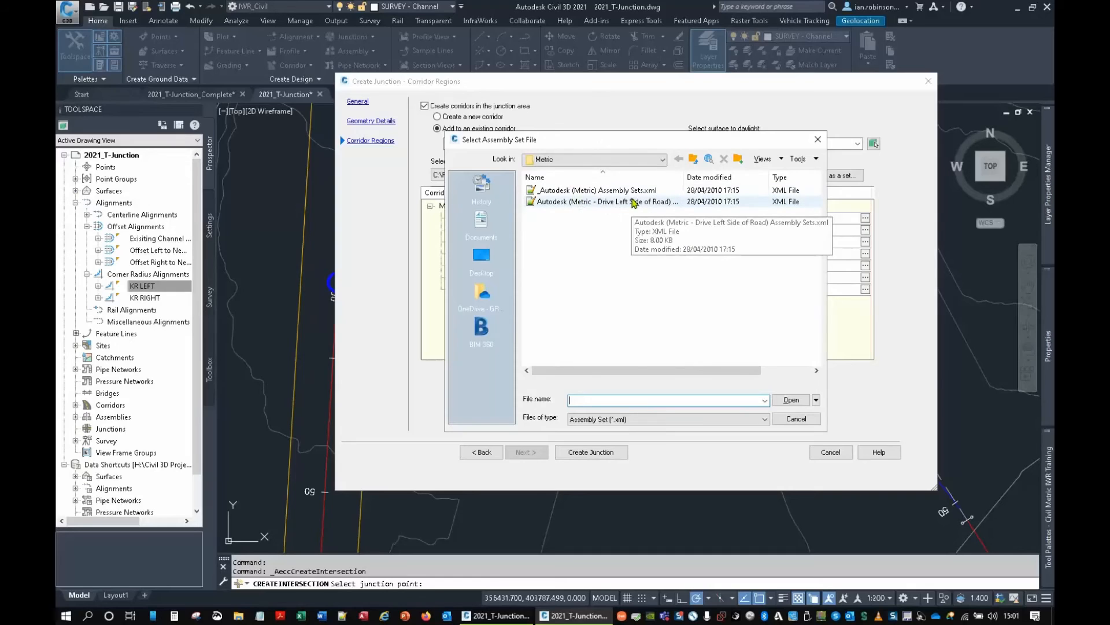
pyautogui.click(694, 159)
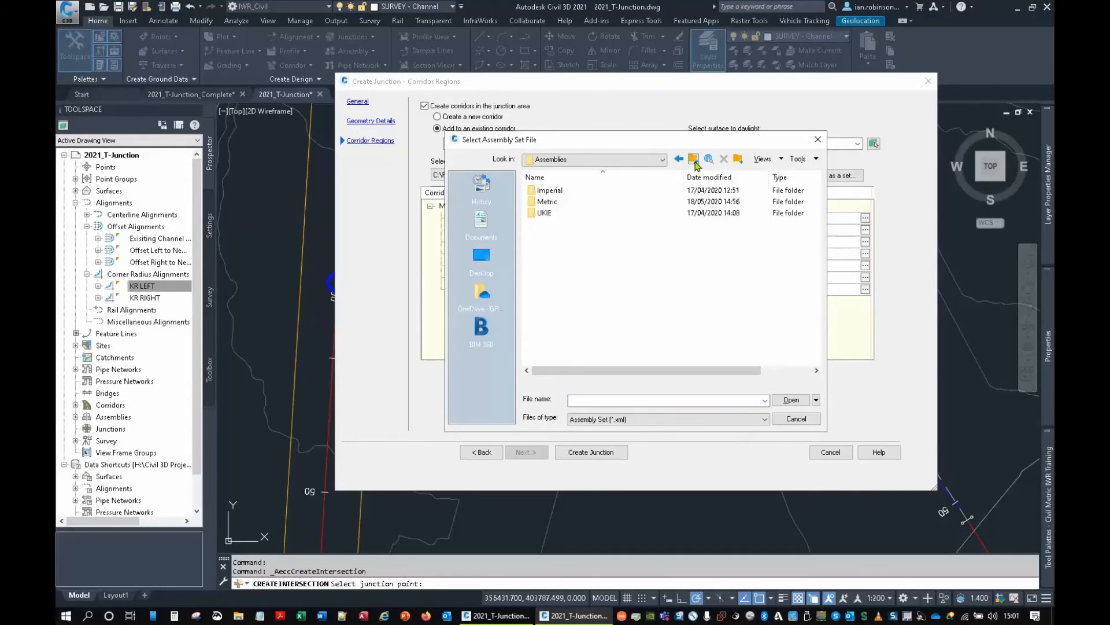
pyautogui.doubleClick(557, 214)
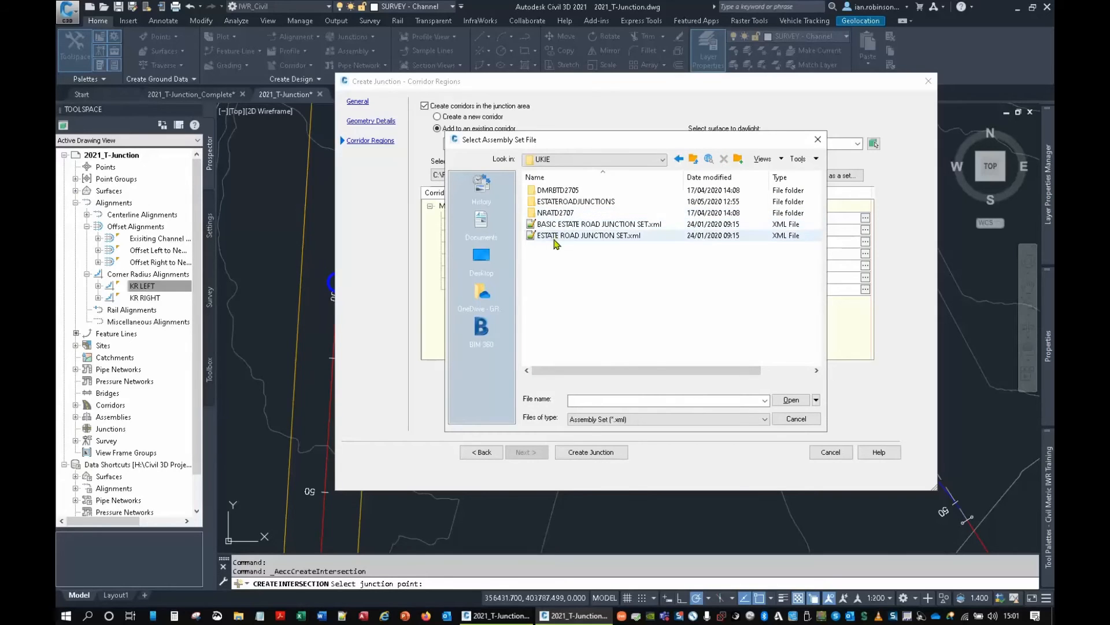
pyautogui.click(561, 236)
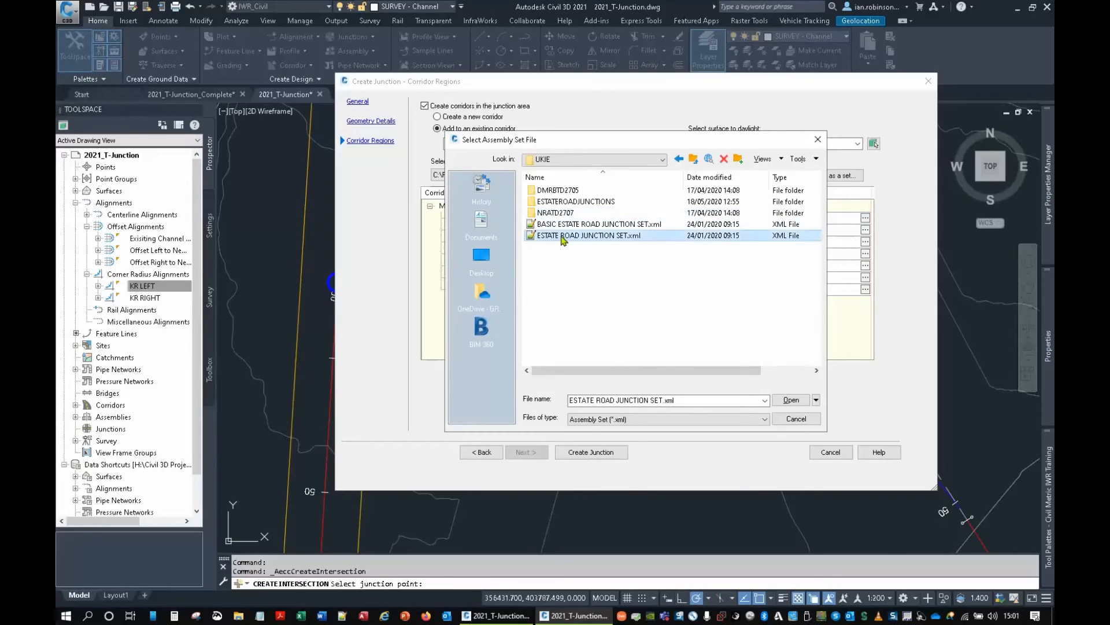
pyautogui.click(790, 399)
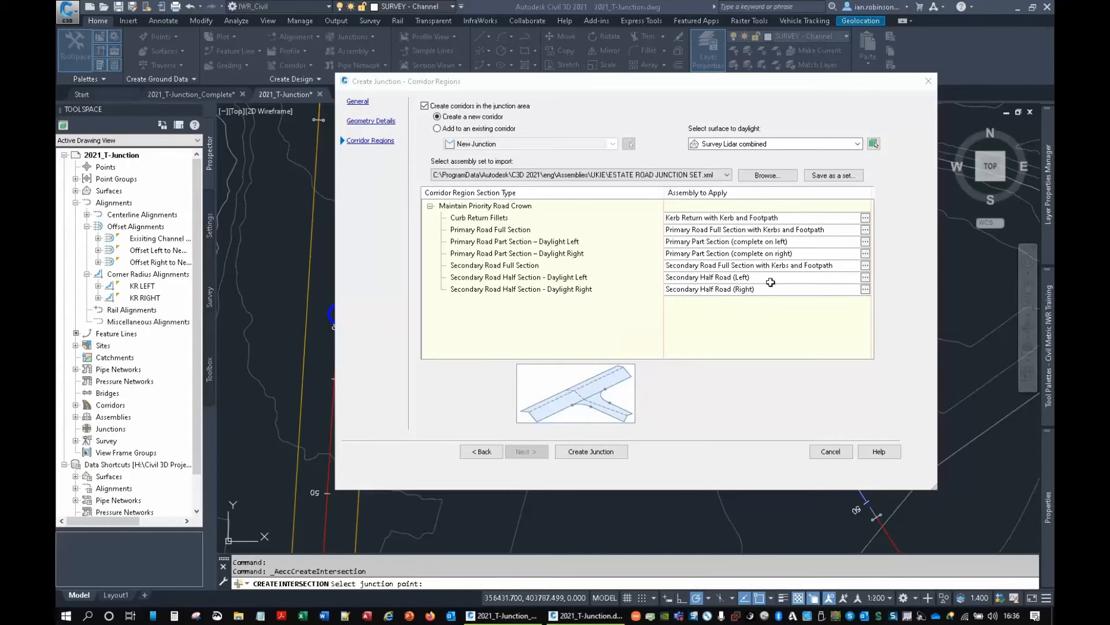
# Check which assemblies in the drawing are available for the Curb Return Fillets, without changing the assignment.
pyautogui.click(866, 220)
pyautogui.click(583, 301)
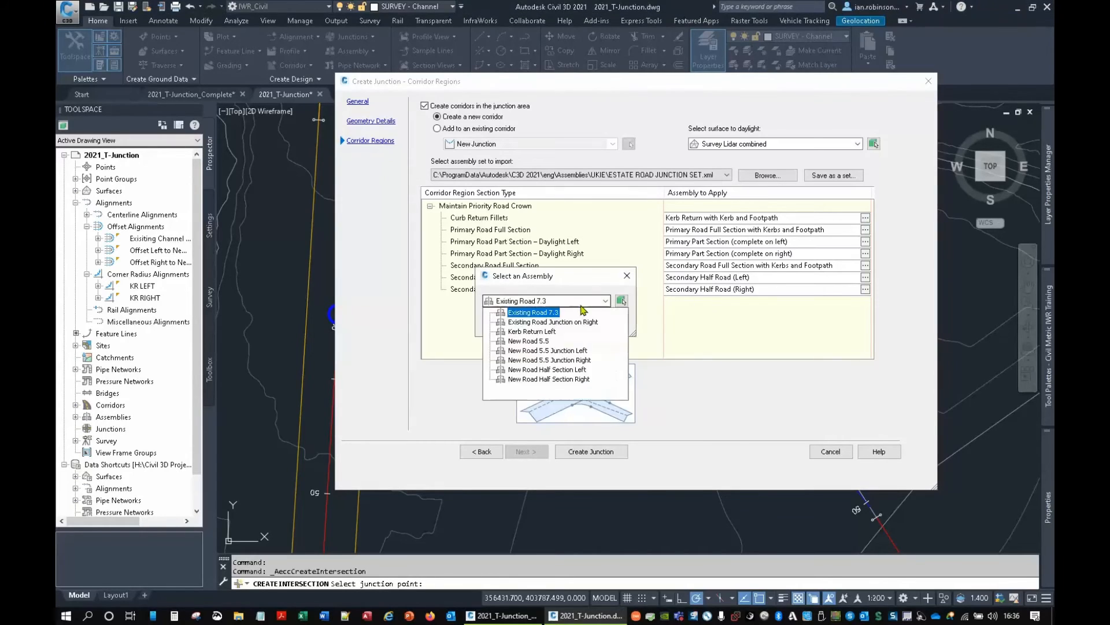
pyautogui.click(627, 276)
# Examine the preview diagrams of all corridor region section types, from Curb Return Fillets to Secondary Road Half Section - Daylight Right.
pyautogui.click(459, 218)
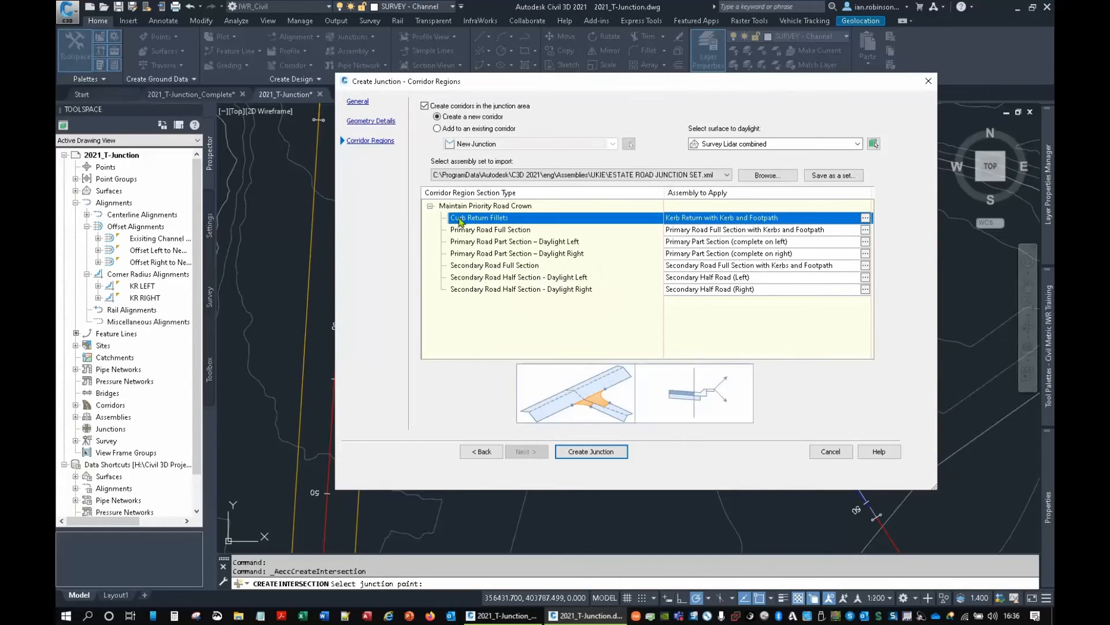
pyautogui.press('ctrl')
pyautogui.press('ctrl')
pyautogui.click(495, 230)
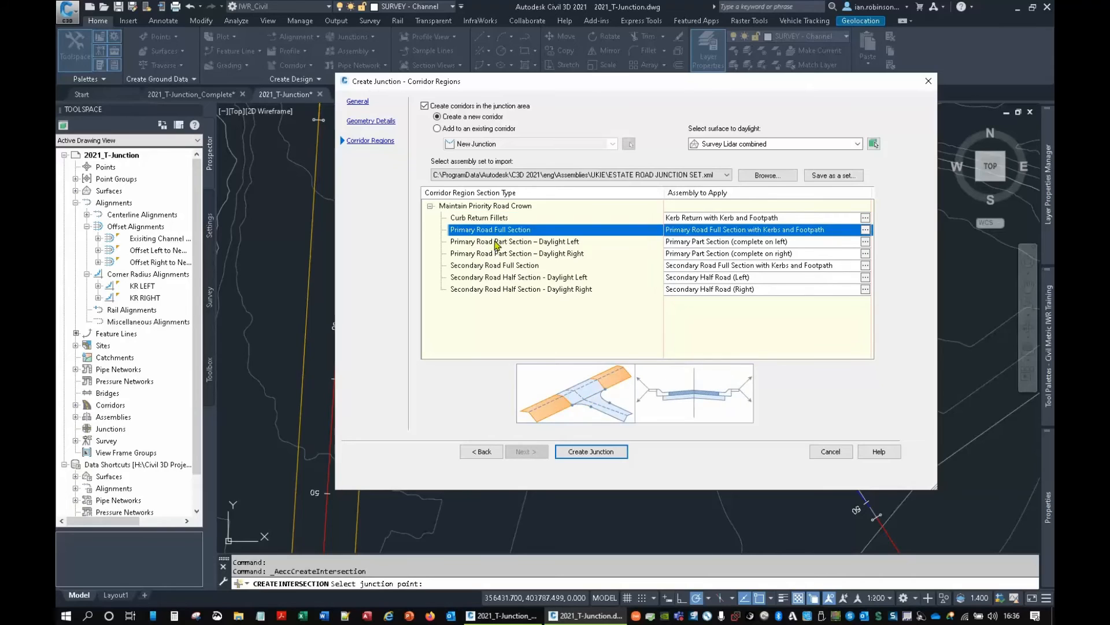
pyautogui.click(496, 242)
pyautogui.click(493, 254)
pyautogui.click(491, 266)
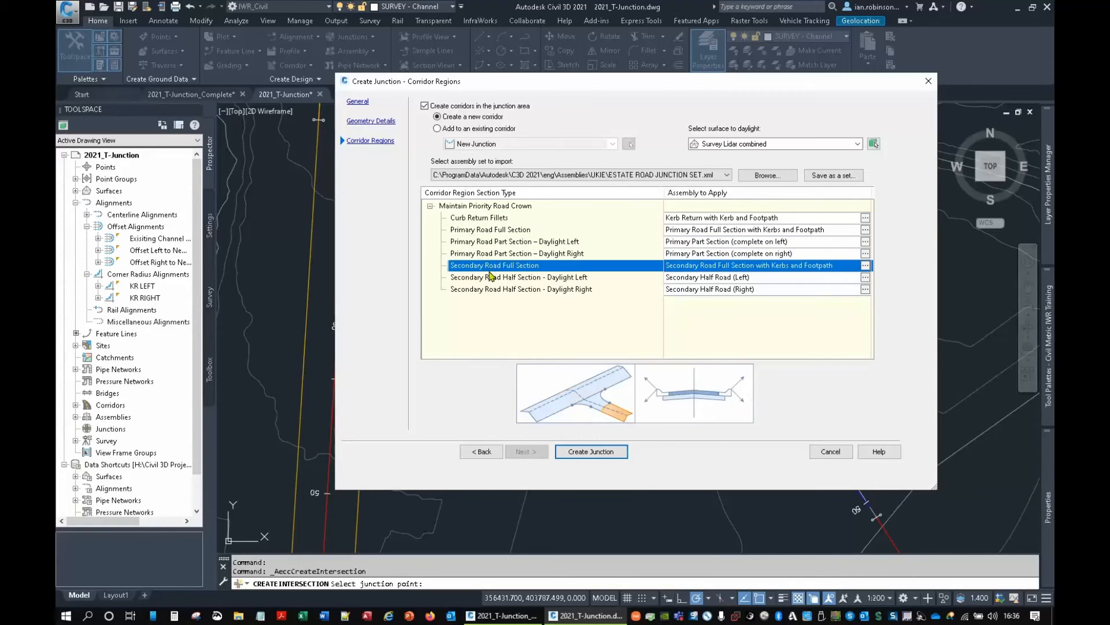
pyautogui.click(492, 278)
pyautogui.click(493, 289)
# Apply the Kerb Return Left assembly to the Curb Return Fillets section.
pyautogui.click(487, 221)
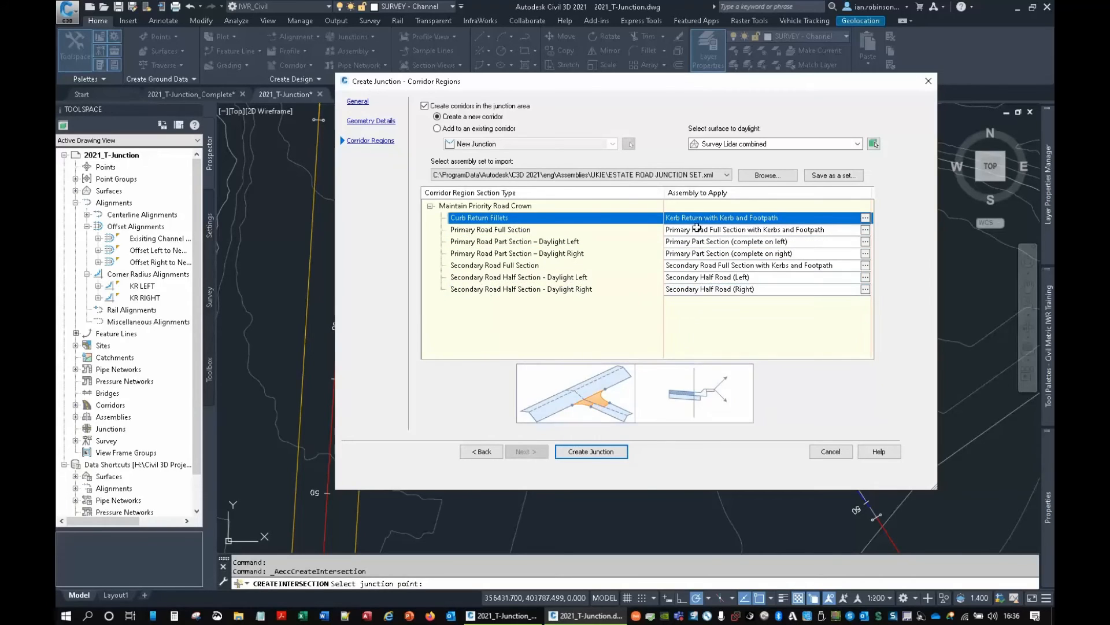
pyautogui.click(866, 218)
pyautogui.click(567, 300)
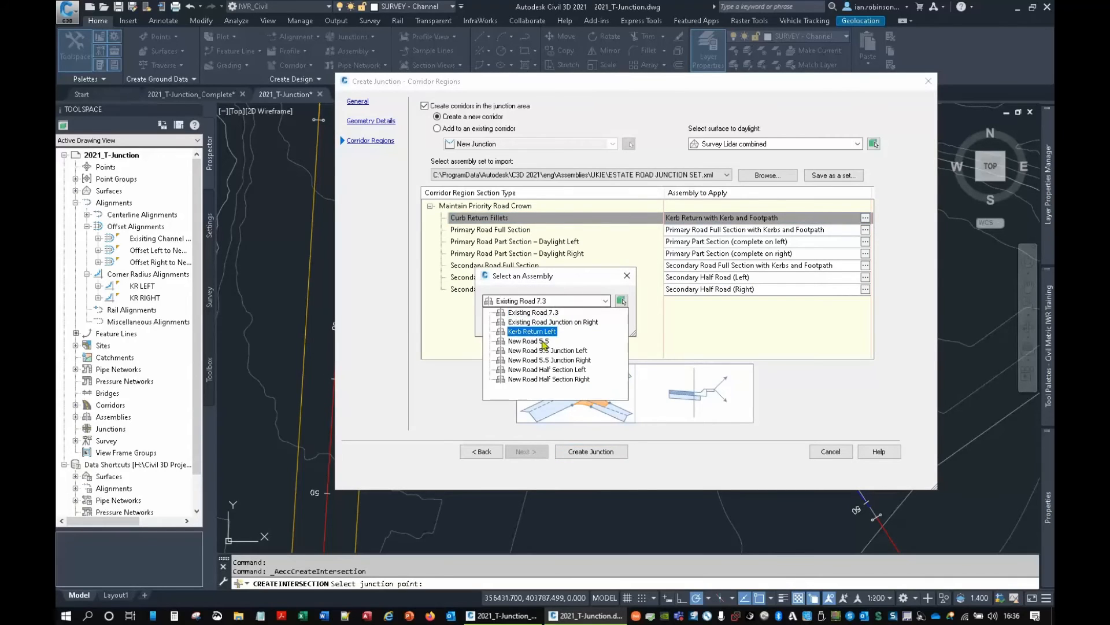
pyautogui.click(526, 341)
pyautogui.click(523, 325)
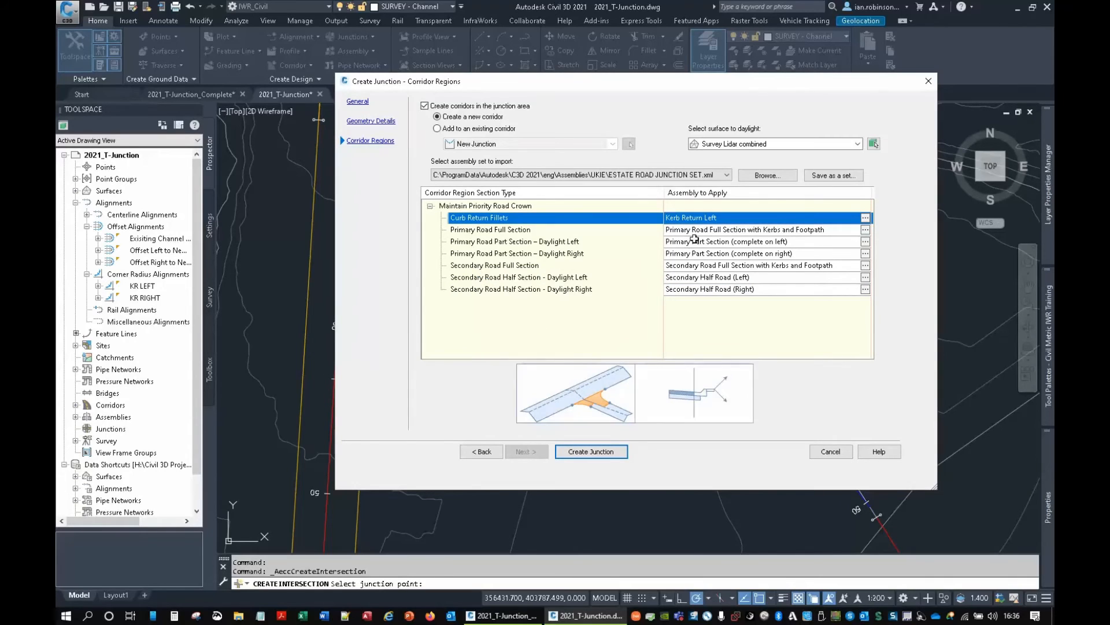
# Apply the New Road 5.5 assembly to the Primary Road Full Section.
pyautogui.click(550, 231)
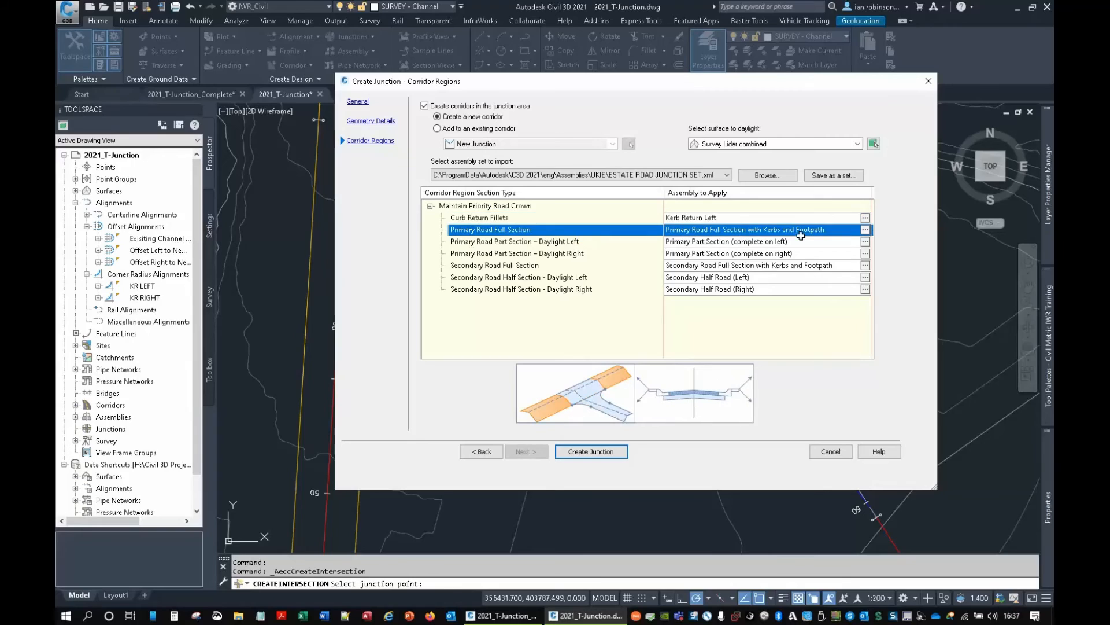
pyautogui.click(866, 231)
pyautogui.click(555, 300)
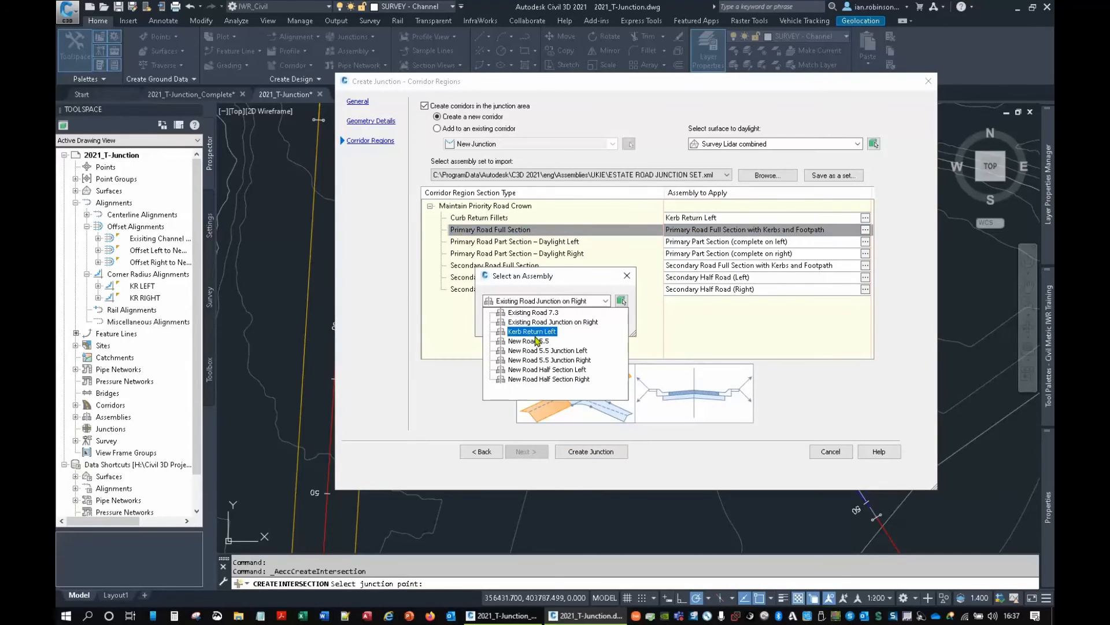
pyautogui.click(529, 341)
pyautogui.click(517, 325)
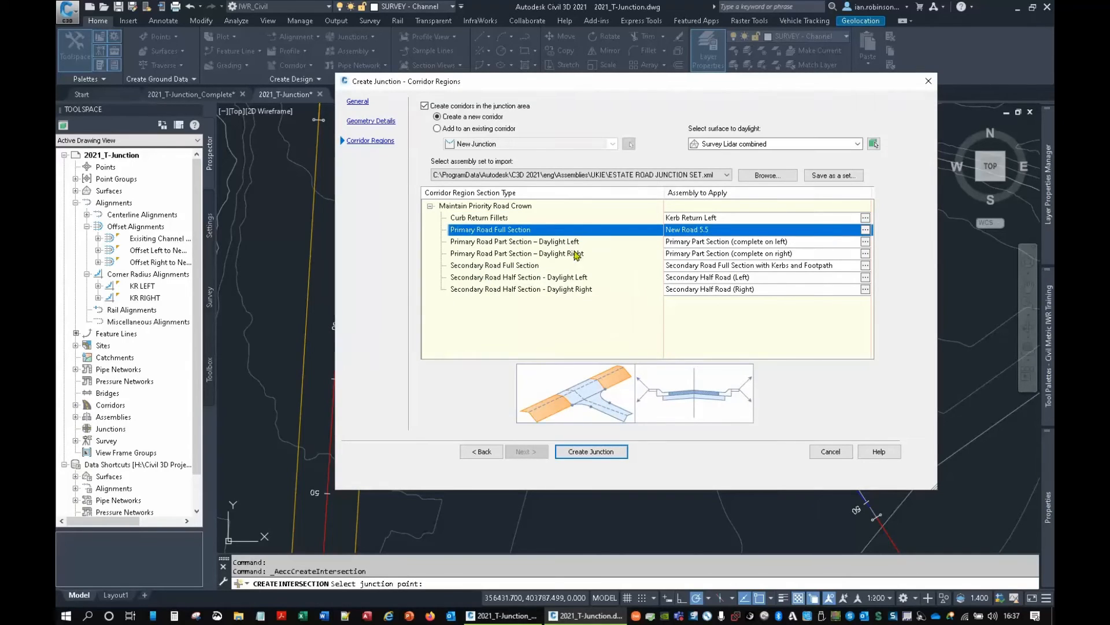
# Apply the New Road 5.5 Junction Right assembly to the Primary Road Part Section - Daylight Left.
pyautogui.click(538, 243)
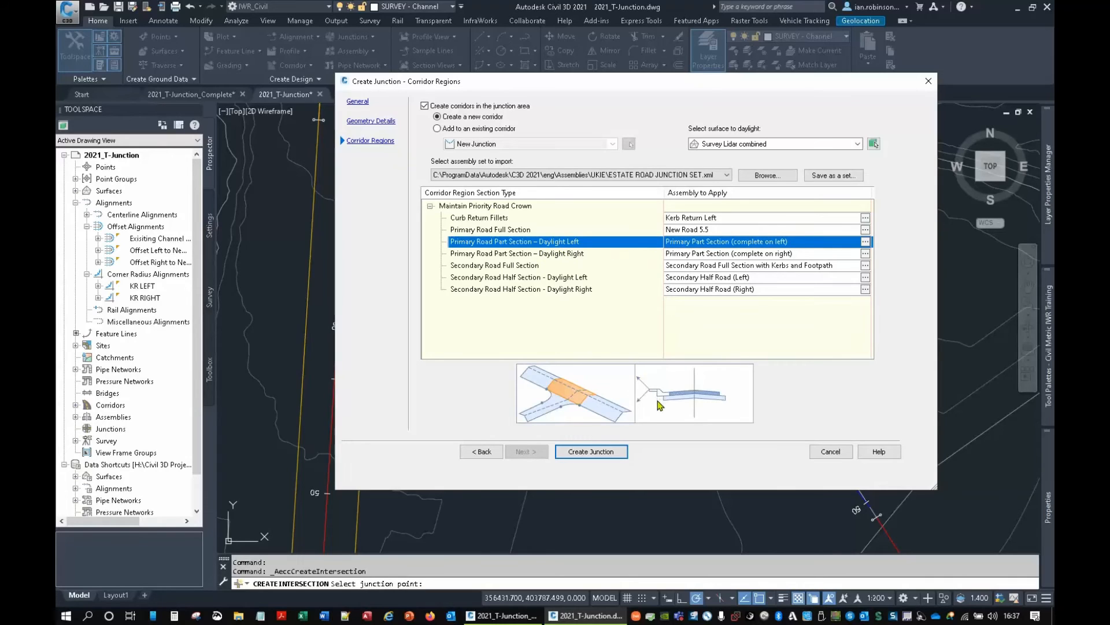
pyautogui.click(865, 242)
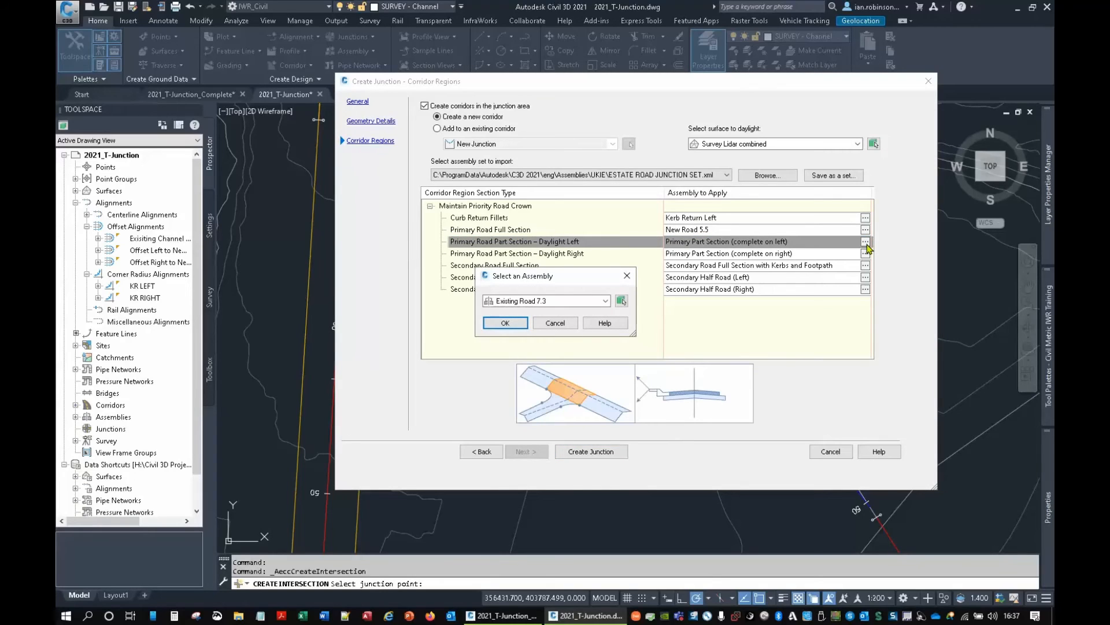
pyautogui.click(533, 301)
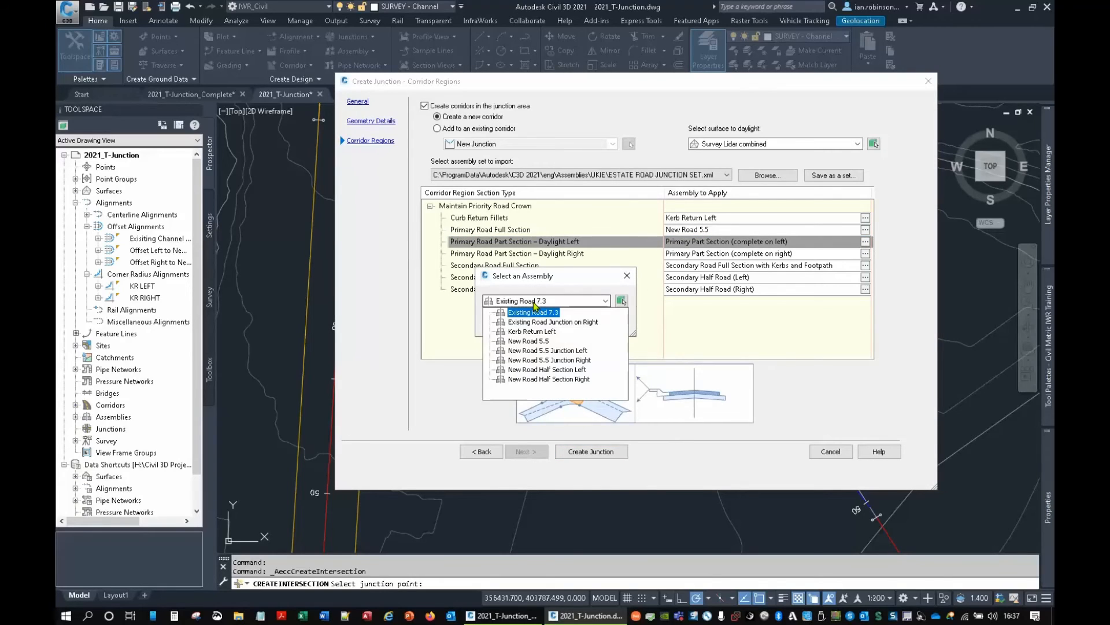
pyautogui.click(544, 360)
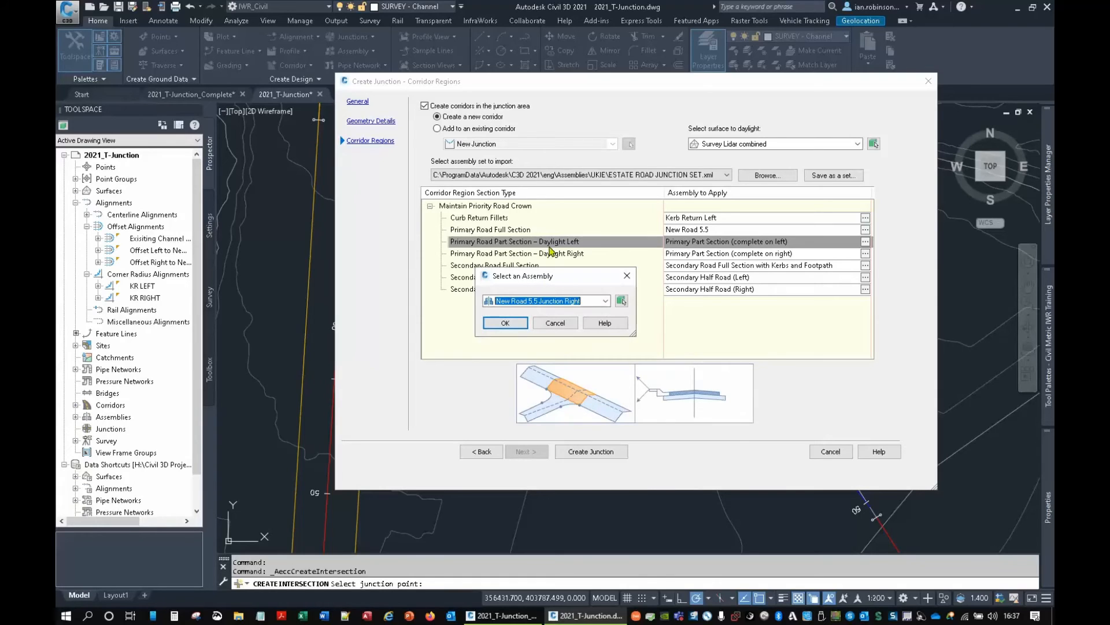
pyautogui.click(505, 323)
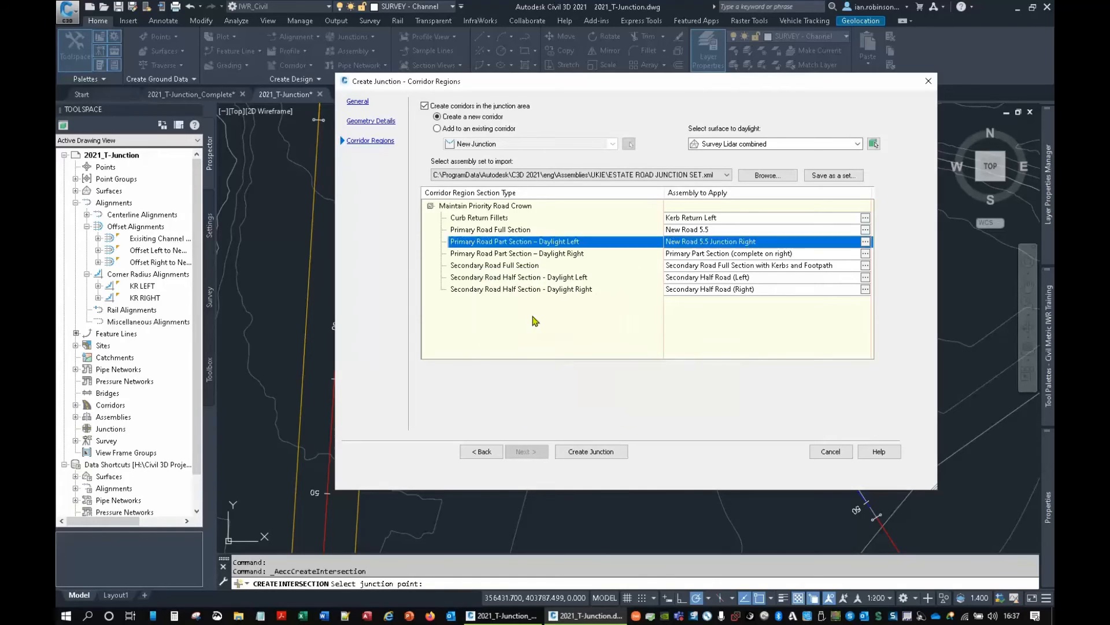
# Apply the New Road 5.5 Junction Left assembly to the Primary Road Part Section - Daylight Right.
pyautogui.click(865, 254)
pyautogui.click(605, 301)
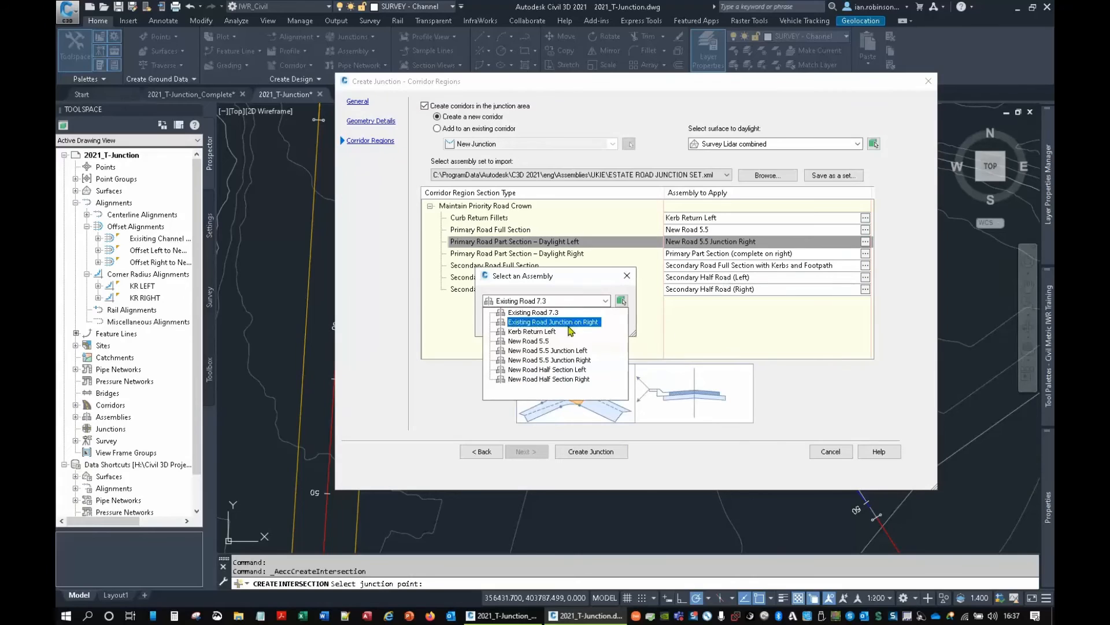
pyautogui.click(563, 360)
pyautogui.click(564, 303)
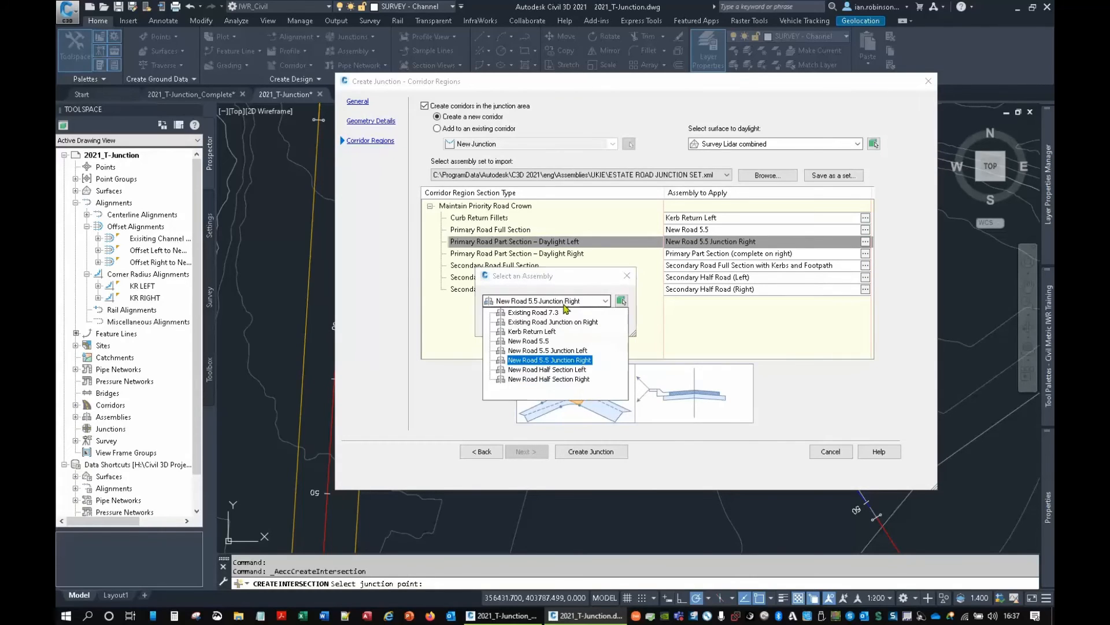
pyautogui.click(548, 349)
pyautogui.click(505, 323)
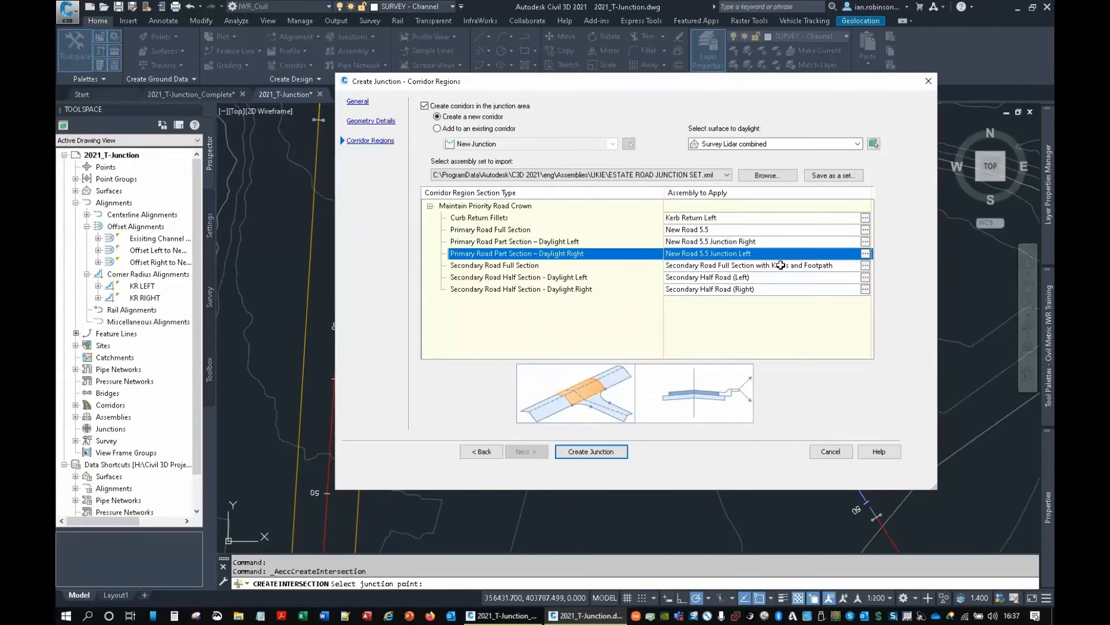
# Apply the New Road 5.5 assembly to the Secondary Road Full Section.
pyautogui.click(528, 266)
pyautogui.click(865, 265)
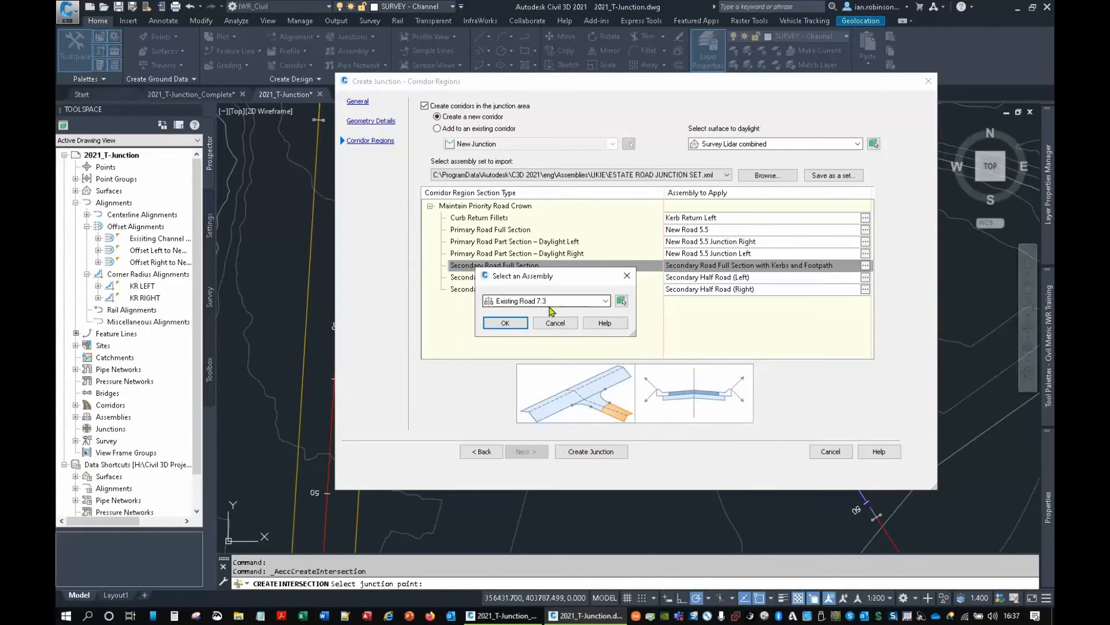
pyautogui.click(605, 300)
pyautogui.click(515, 336)
pyautogui.click(505, 323)
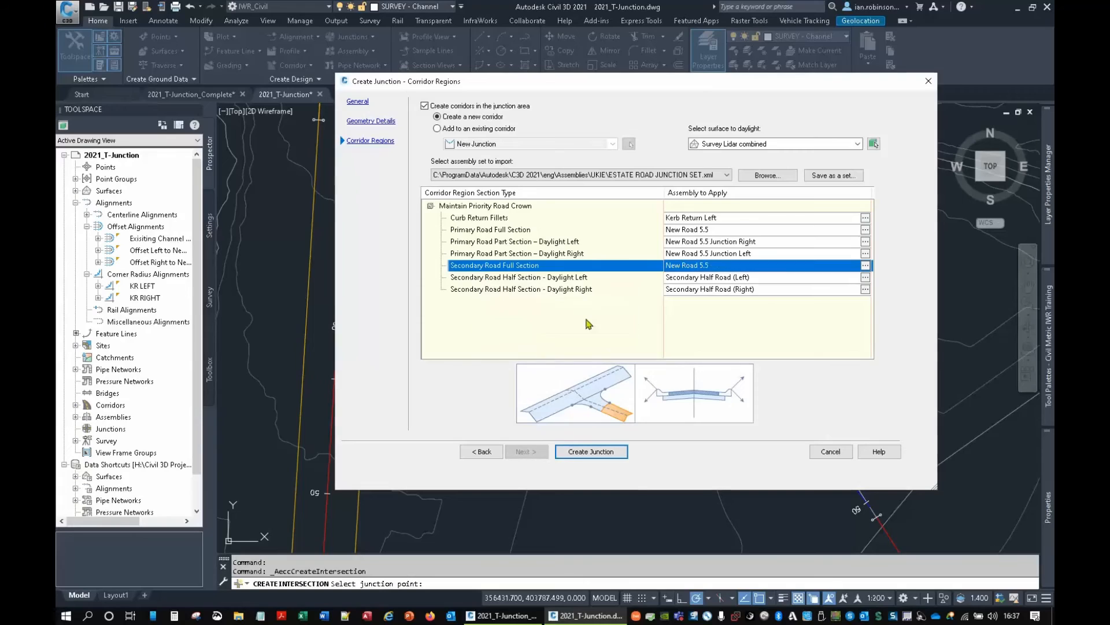
# Apply the New Road Half Section Left assembly to the Secondary Road Half Section - Daylight Left.
pyautogui.click(576, 278)
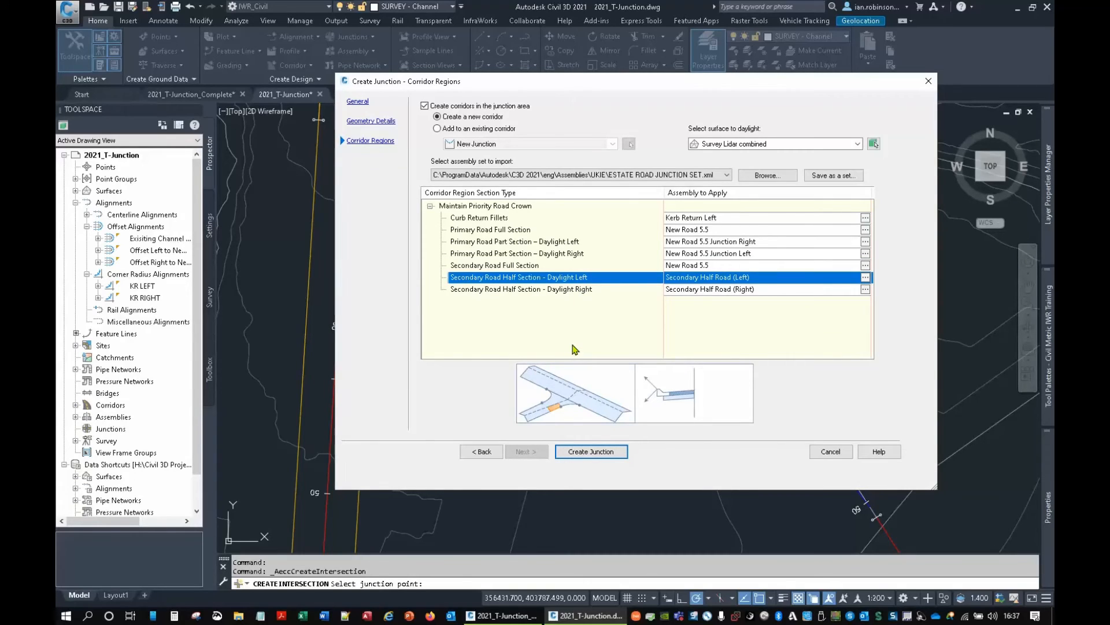
pyautogui.click(865, 277)
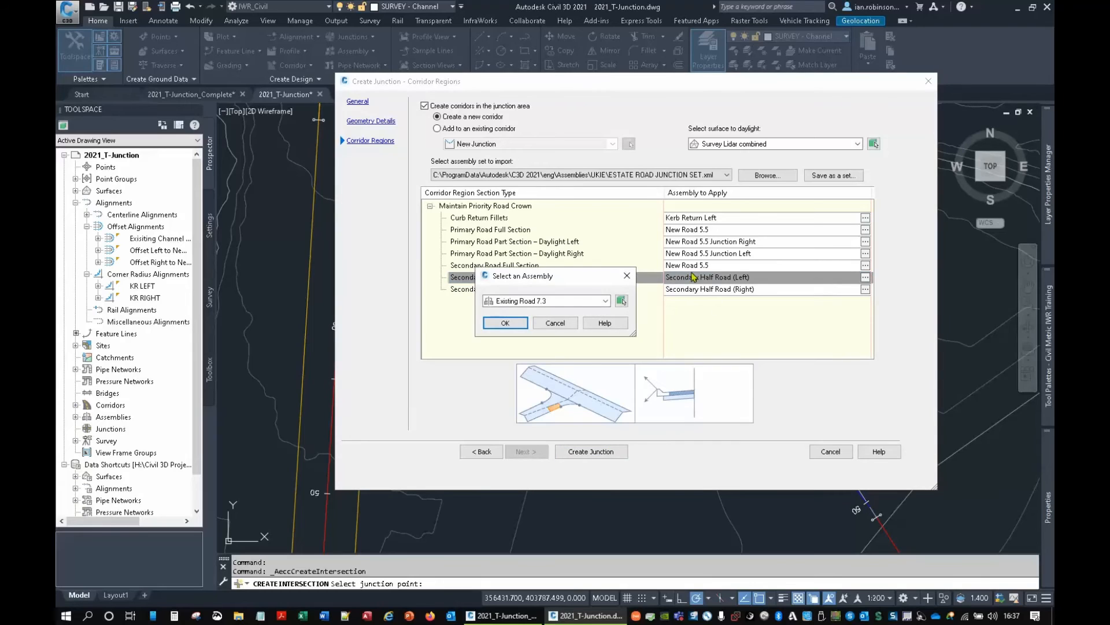
pyautogui.click(560, 300)
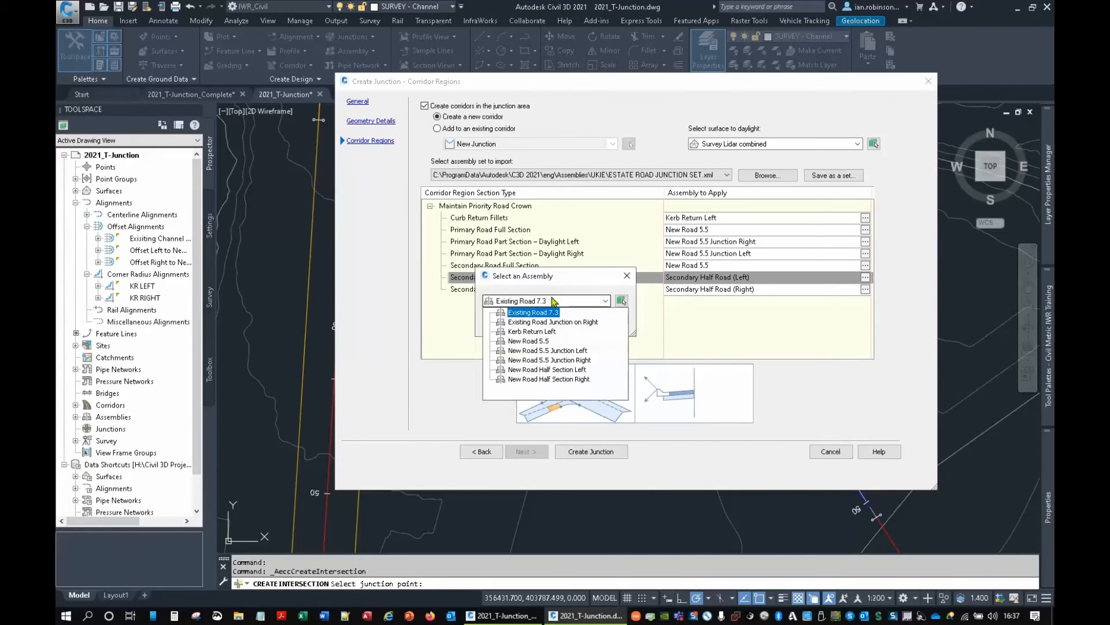
pyautogui.click(529, 369)
pyautogui.click(507, 327)
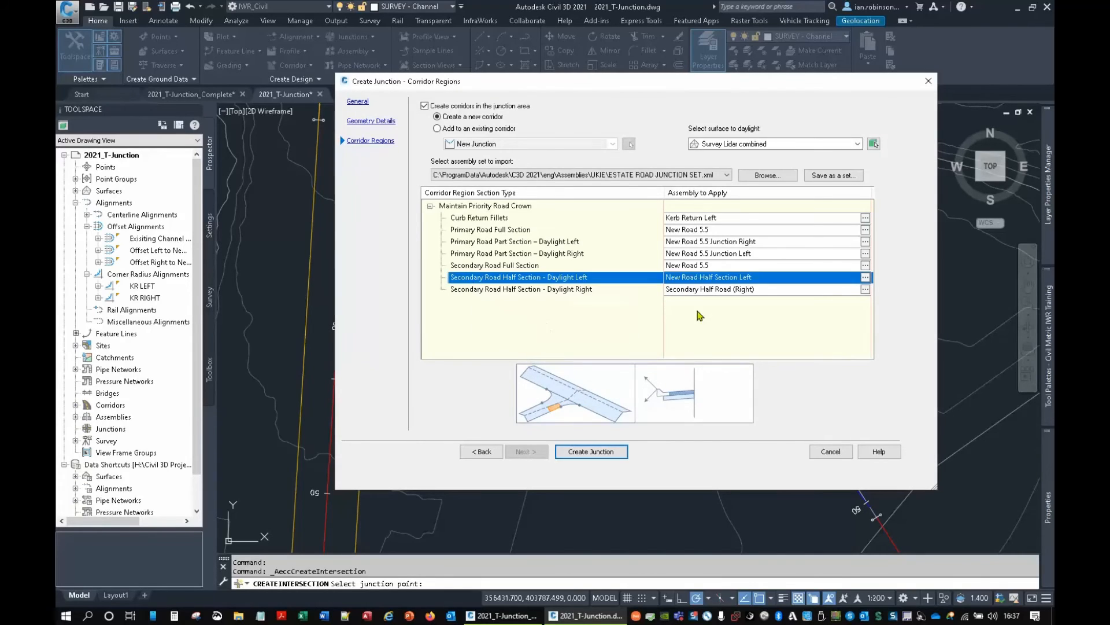
# Apply the New Road Half Section Right assembly to the Secondary Road Half Section - Daylight Right.
pyautogui.click(865, 289)
pyautogui.click(579, 301)
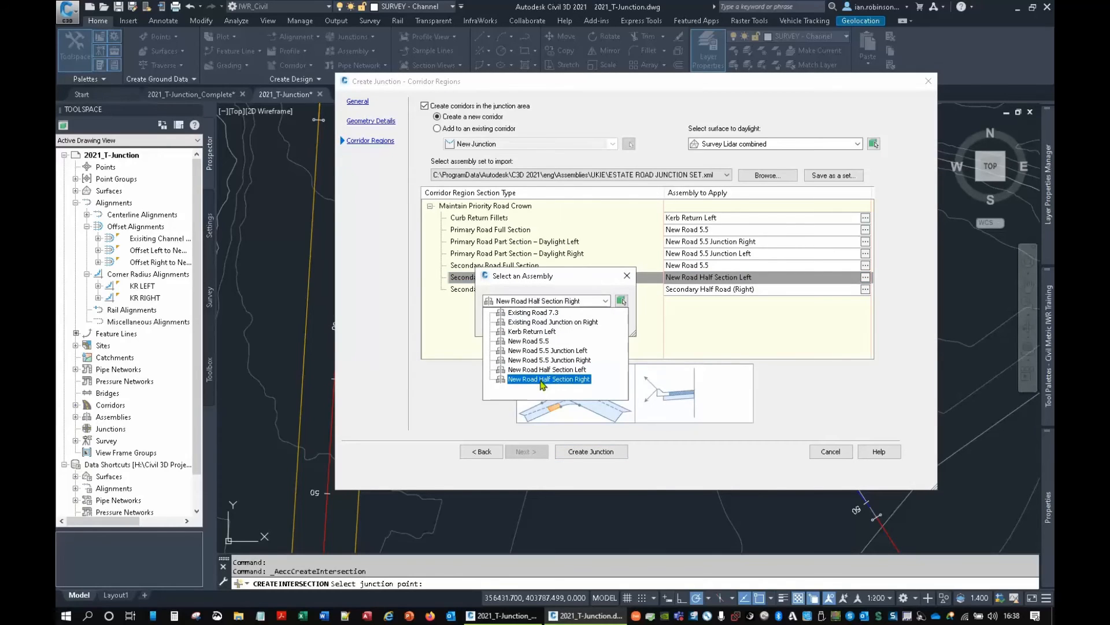
pyautogui.click(542, 379)
pyautogui.click(506, 326)
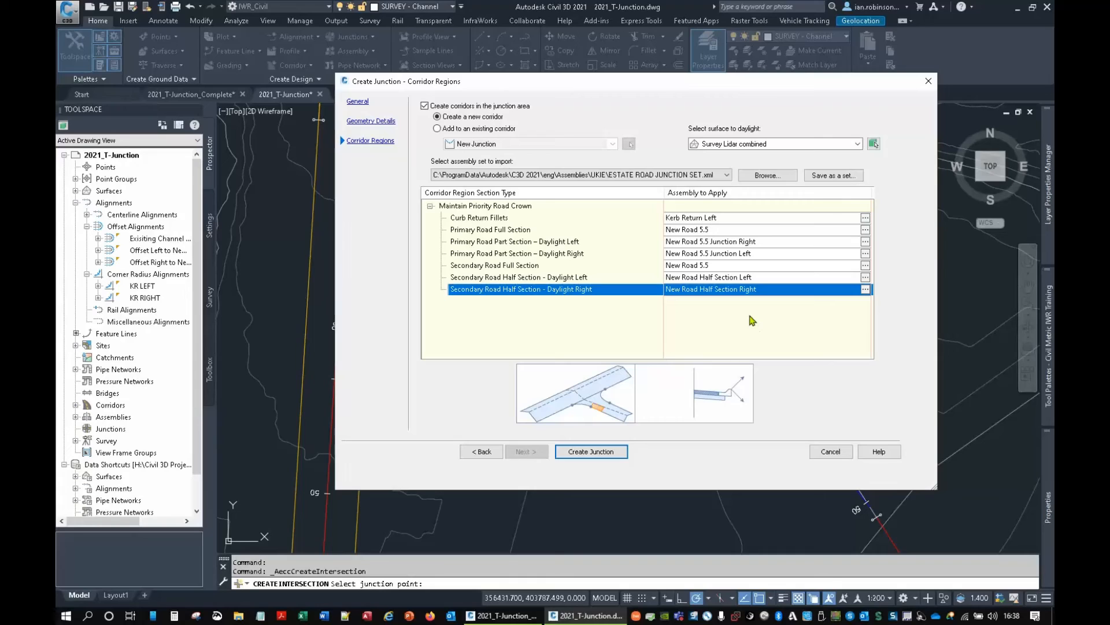
# Examine the region types and assembly paths in the saved set file 2021_T-Junction.xml in Notepad, without saving a new assembly set.
pyautogui.click(821, 175)
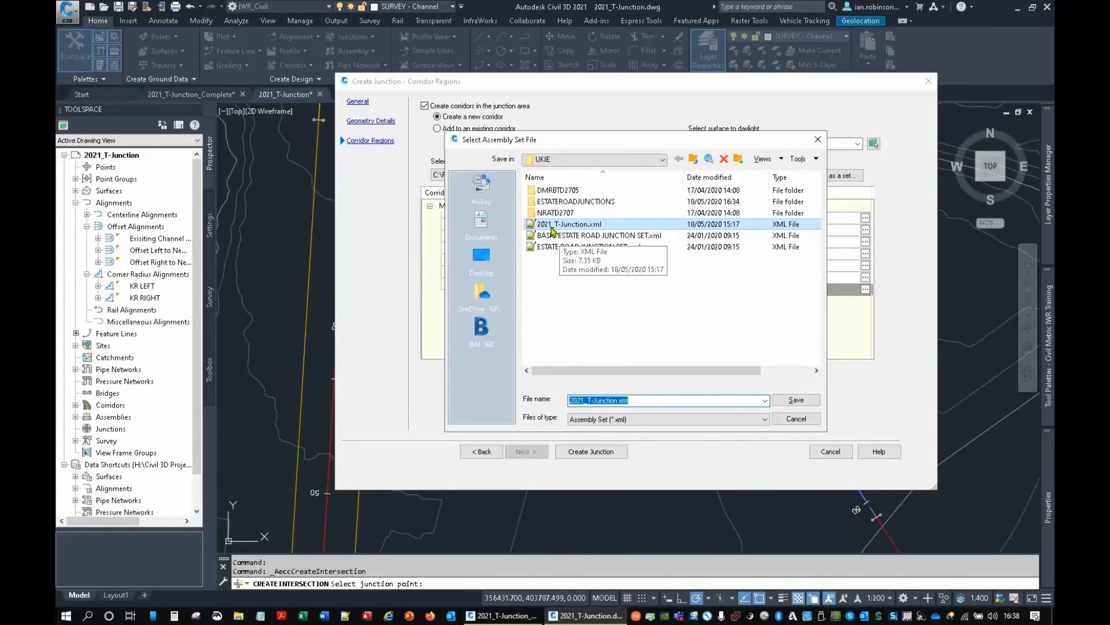
pyautogui.rightClick(550, 226)
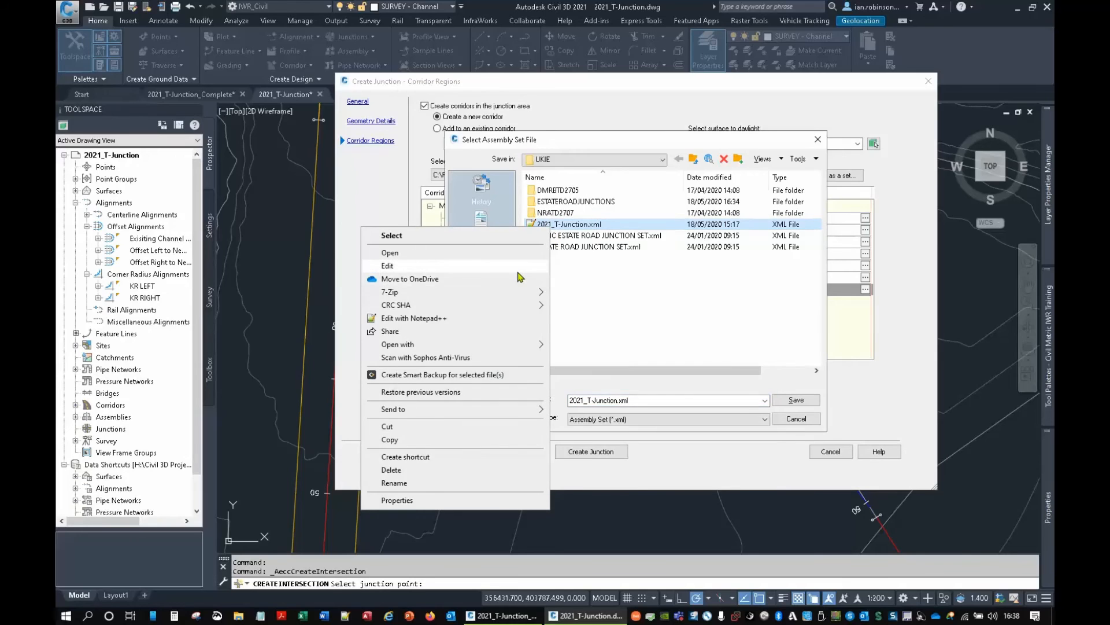
pyautogui.click(529, 265)
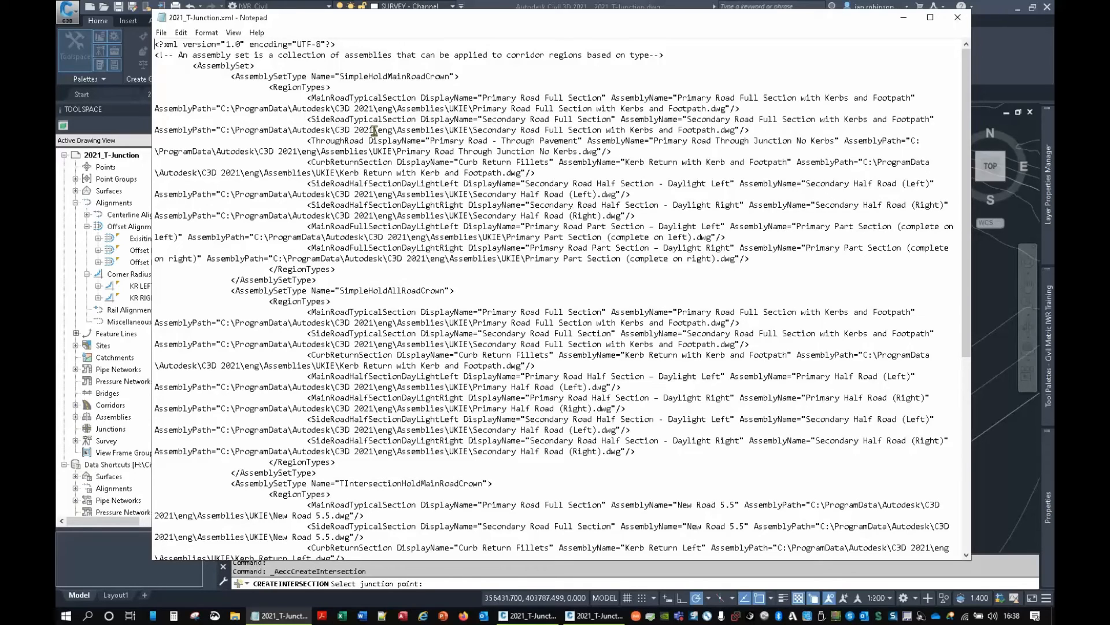
pyautogui.moveTo(315, 98); pyautogui.dragTo(606, 97)
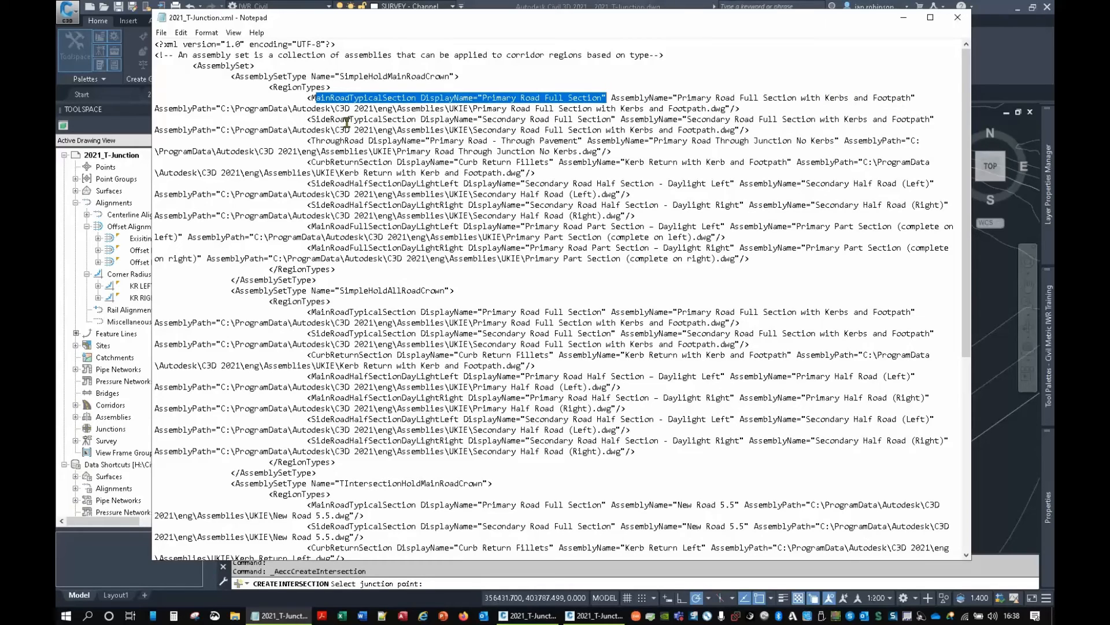
pyautogui.moveTo(222, 108); pyautogui.dragTo(727, 109)
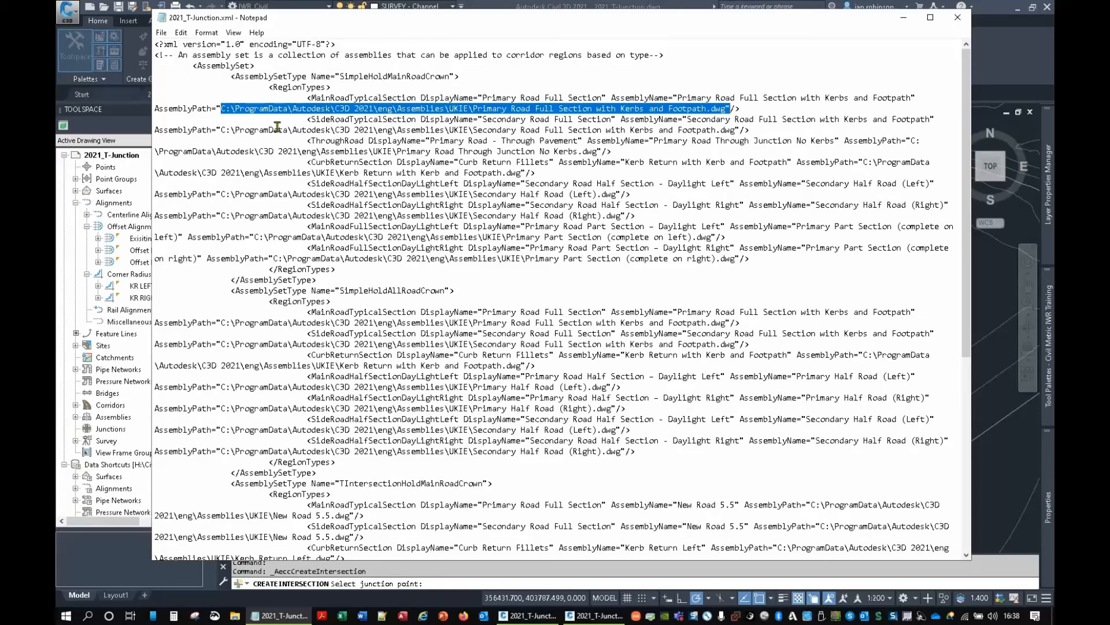
pyautogui.click(958, 16)
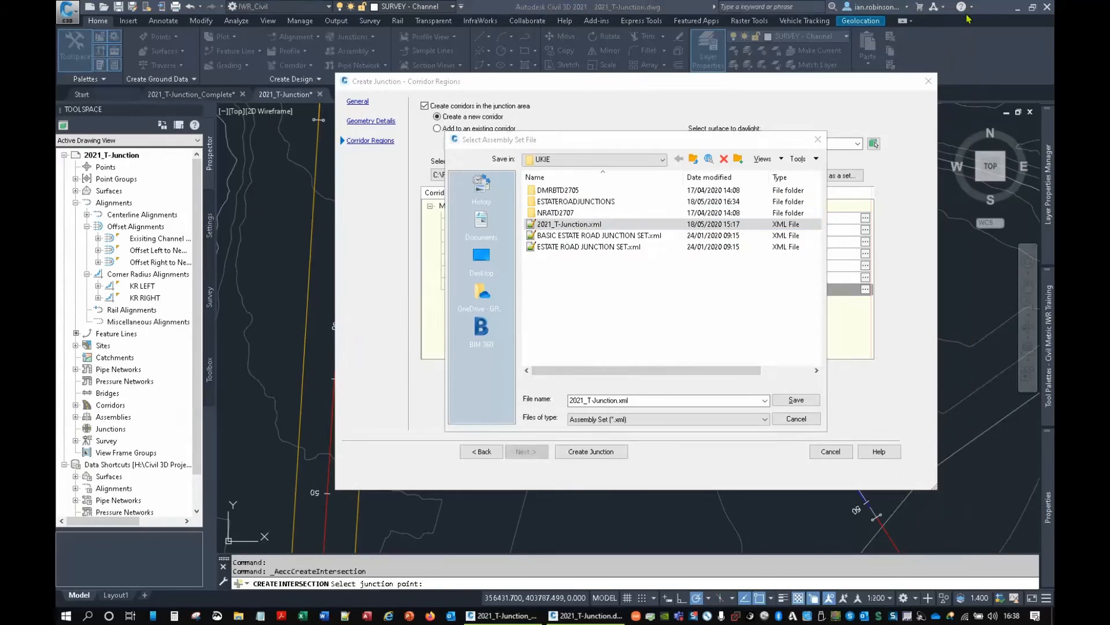
pyautogui.click(790, 419)
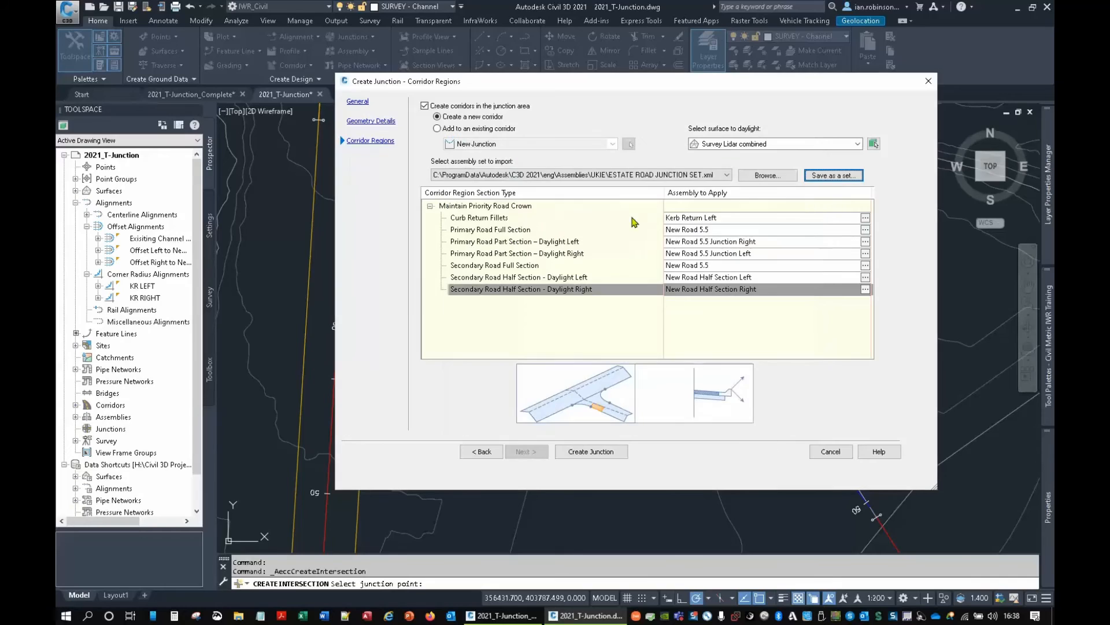
# Add the junction to the existing New Junction corridor and create it.
pyautogui.click(456, 130)
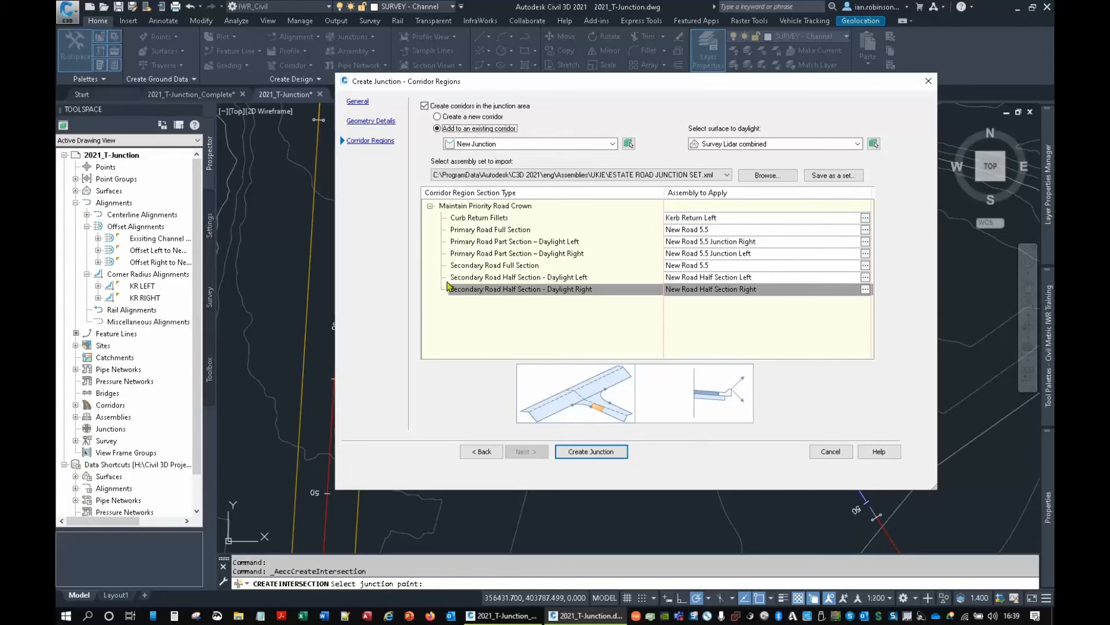
pyautogui.click(596, 452)
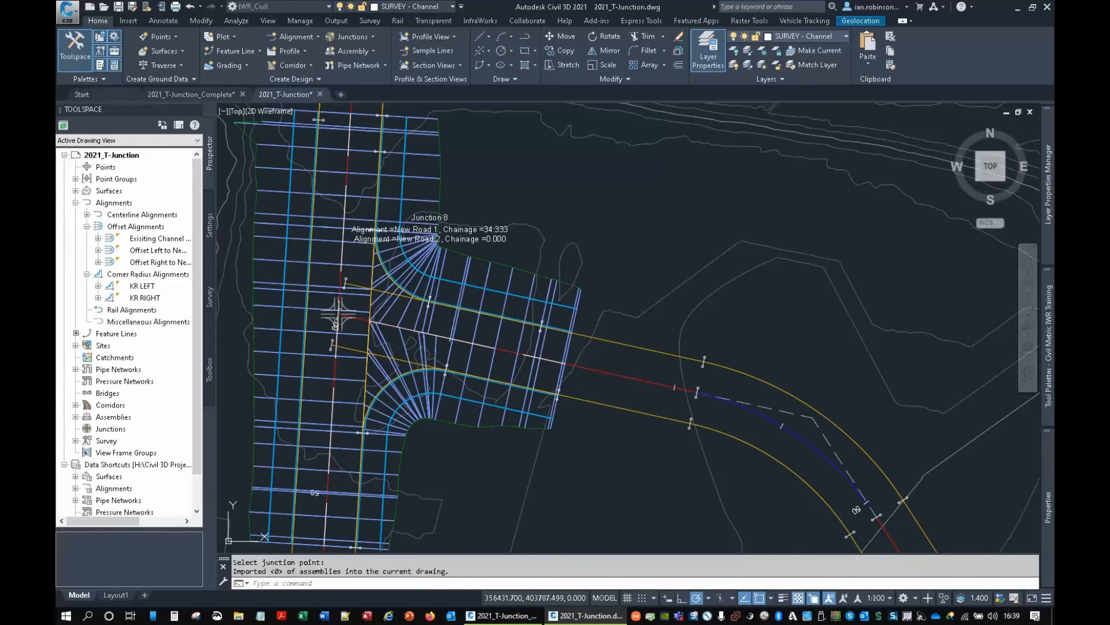
# Inspect the New Junction corridor in 3D in the Object Viewer, focusing on the kerb returns and crown where the side road joins.
pyautogui.scroll(-2, 438, 299)
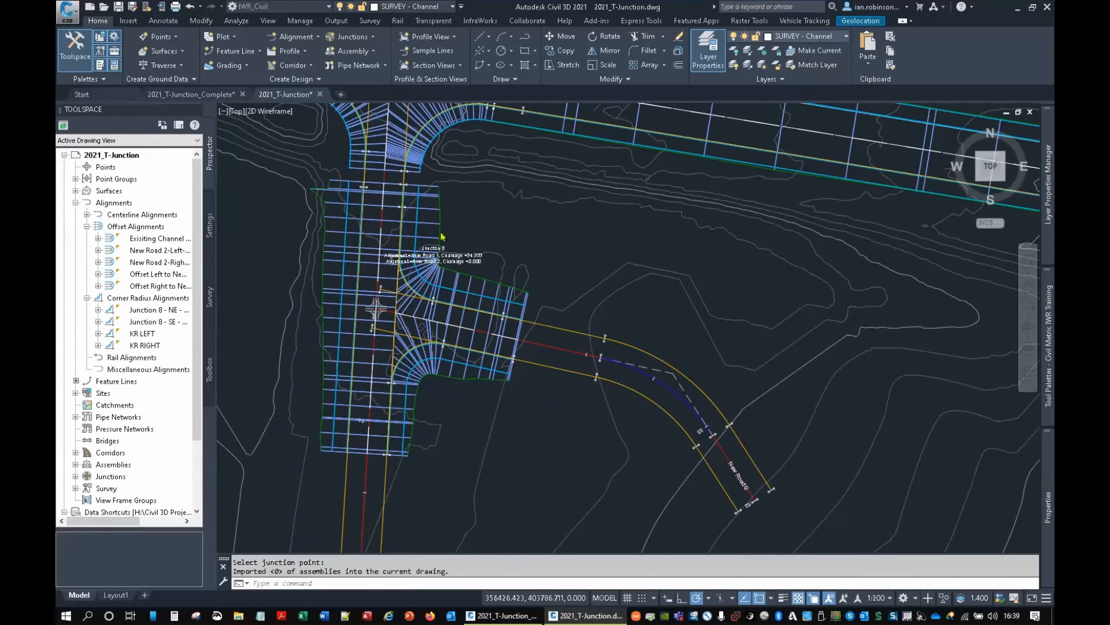
pyautogui.click(430, 207)
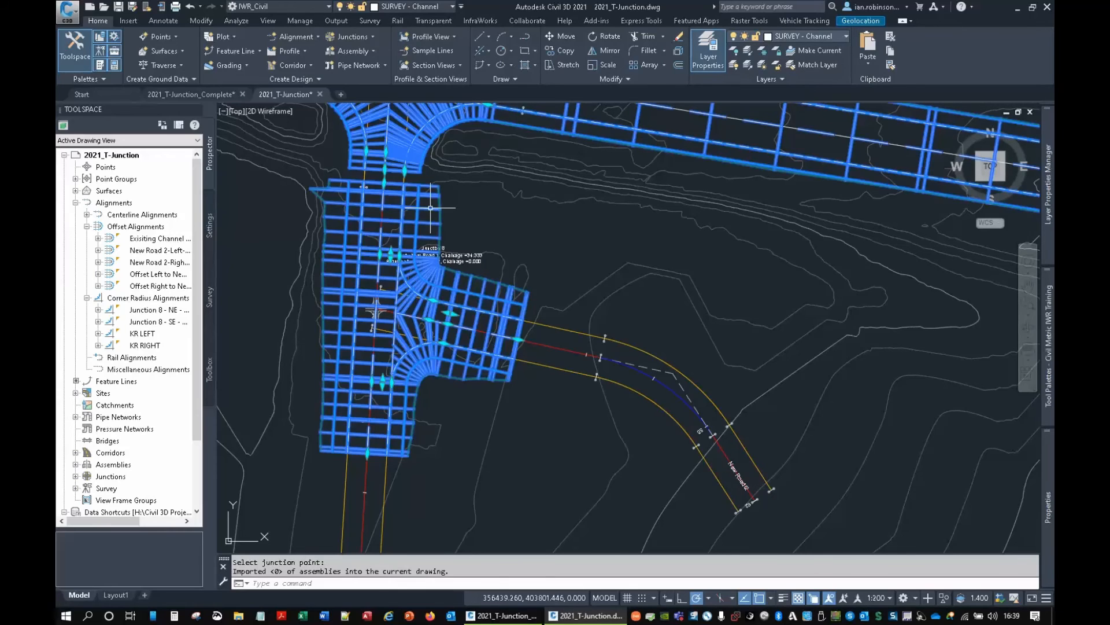
pyautogui.rightClick(430, 209)
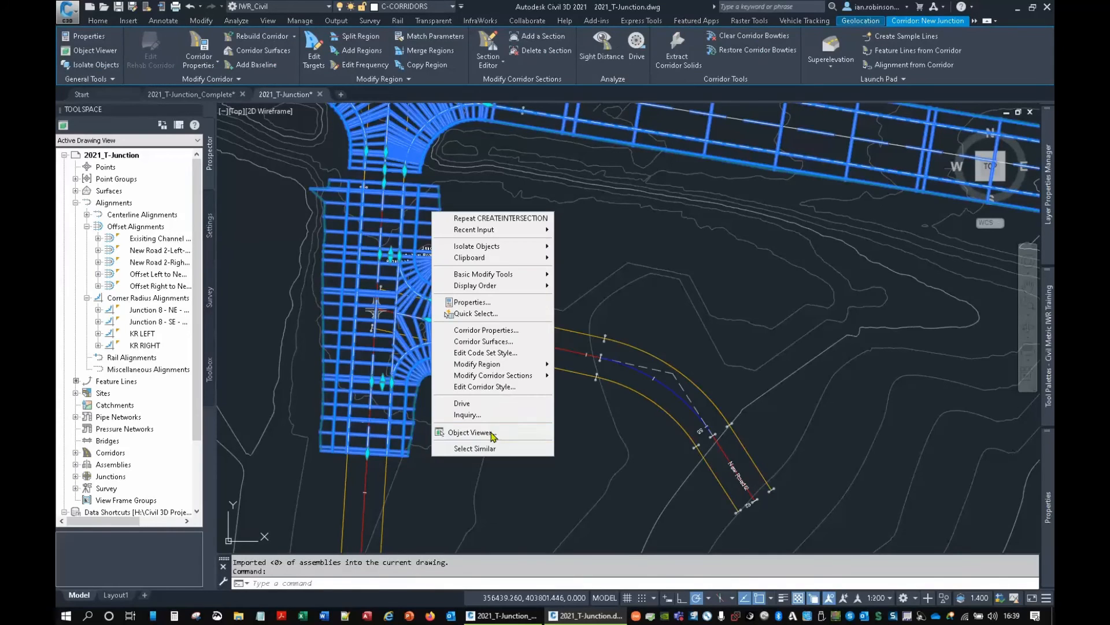
pyautogui.click(471, 432)
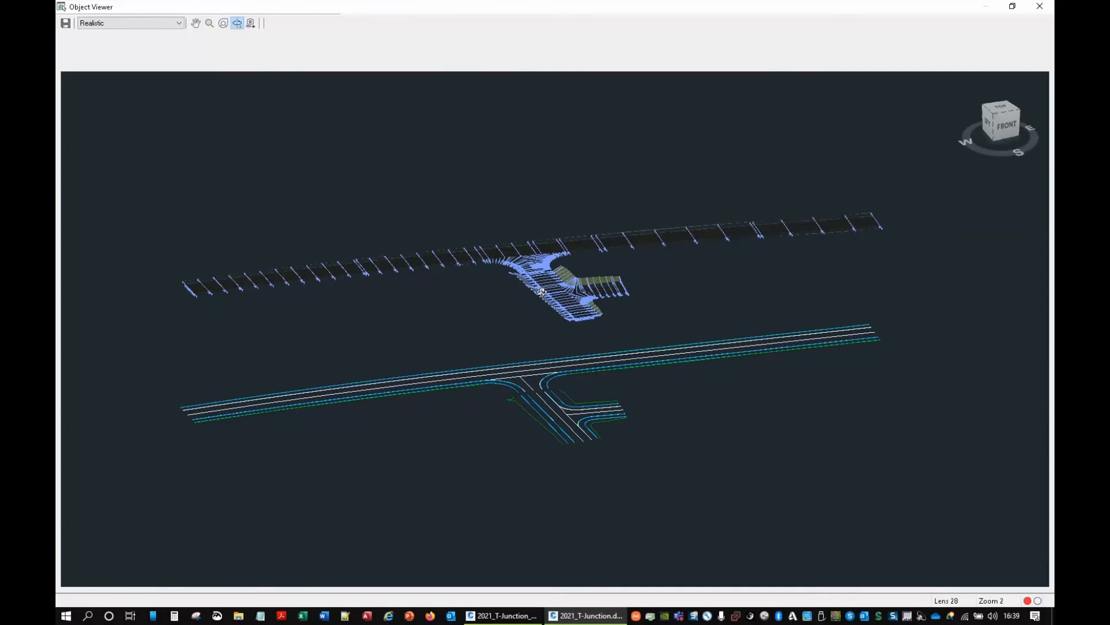
pyautogui.scroll(7, 552, 292)
pyautogui.moveTo(633, 255); pyautogui.dragTo(620, 447, button='middle')
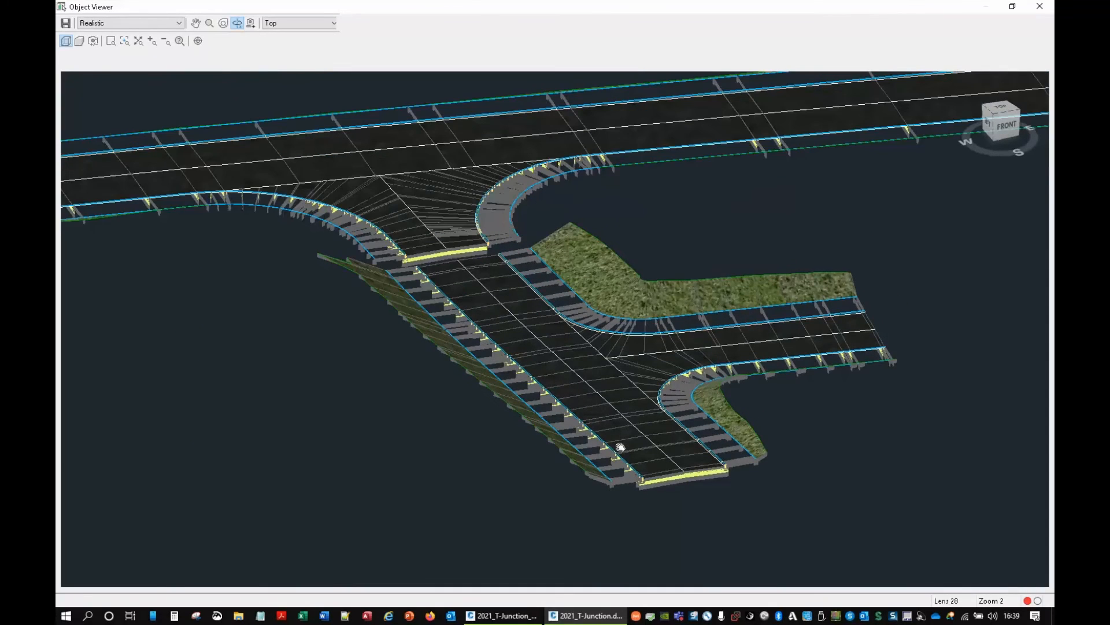
pyautogui.scroll(3, 583, 405)
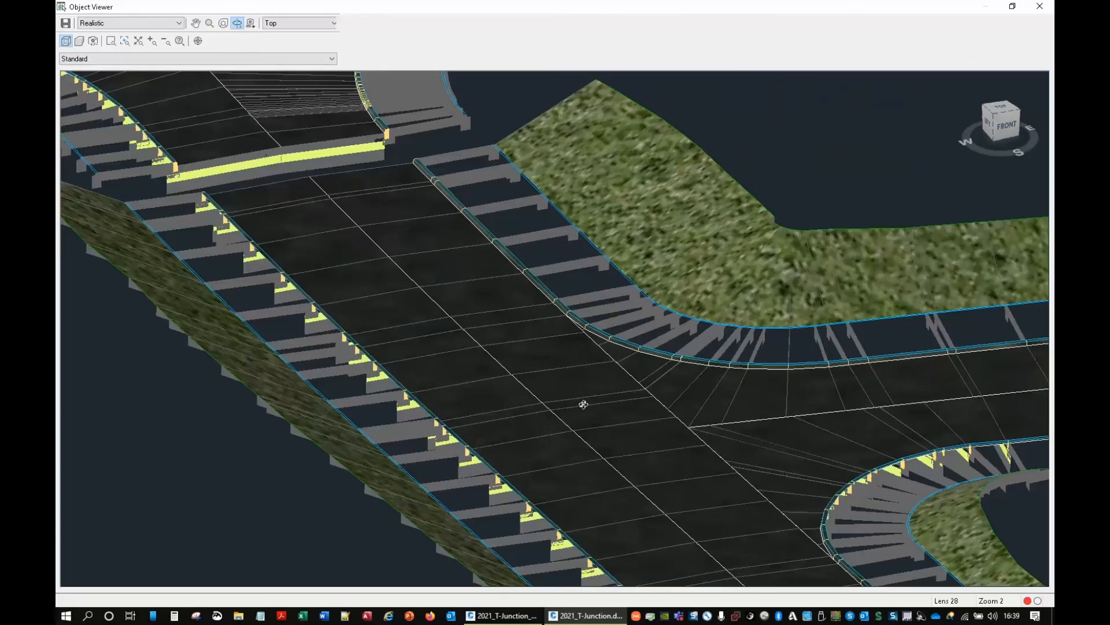
pyautogui.click(575, 434)
pyautogui.click(687, 429)
pyautogui.moveTo(582, 383); pyautogui.dragTo(324, 308)
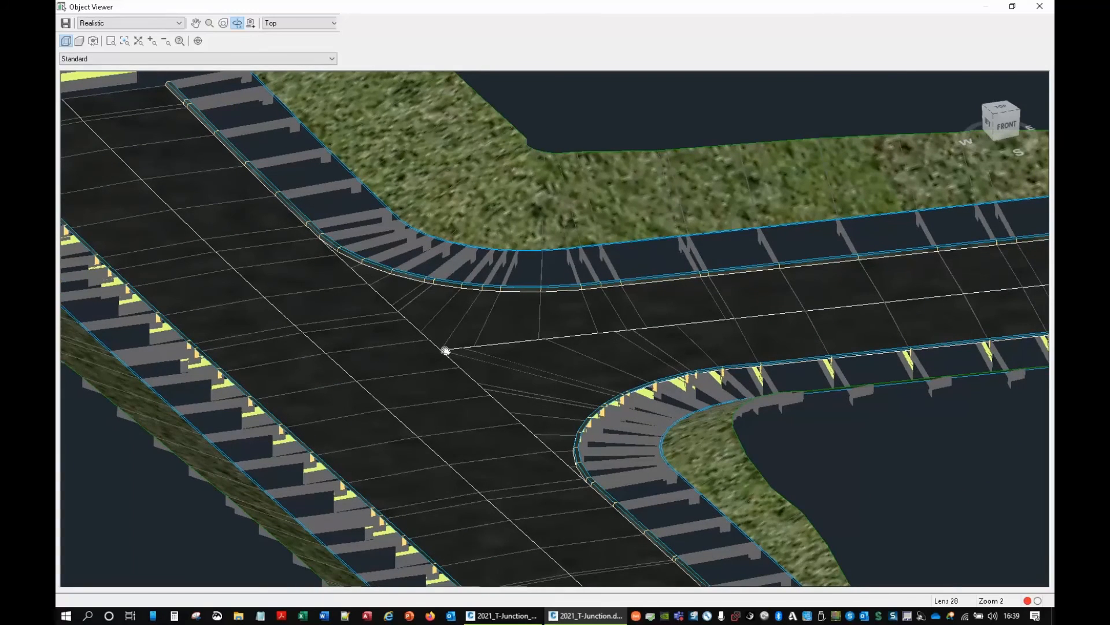
pyautogui.click(446, 351)
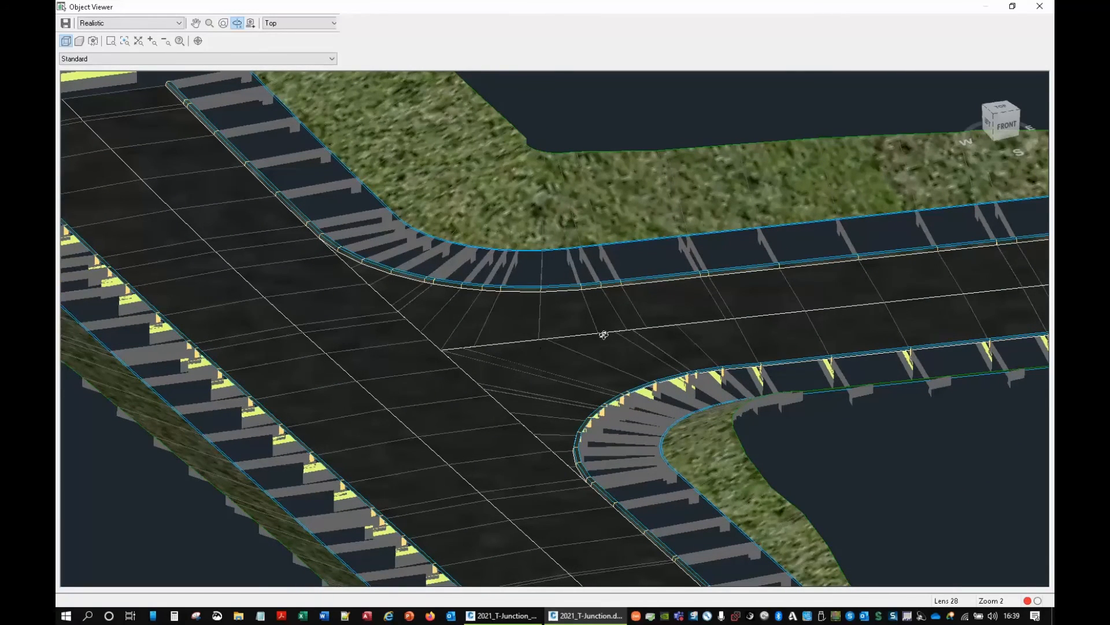
pyautogui.press('ctrl')
pyautogui.press('ctrl')
pyautogui.press('ctrl')
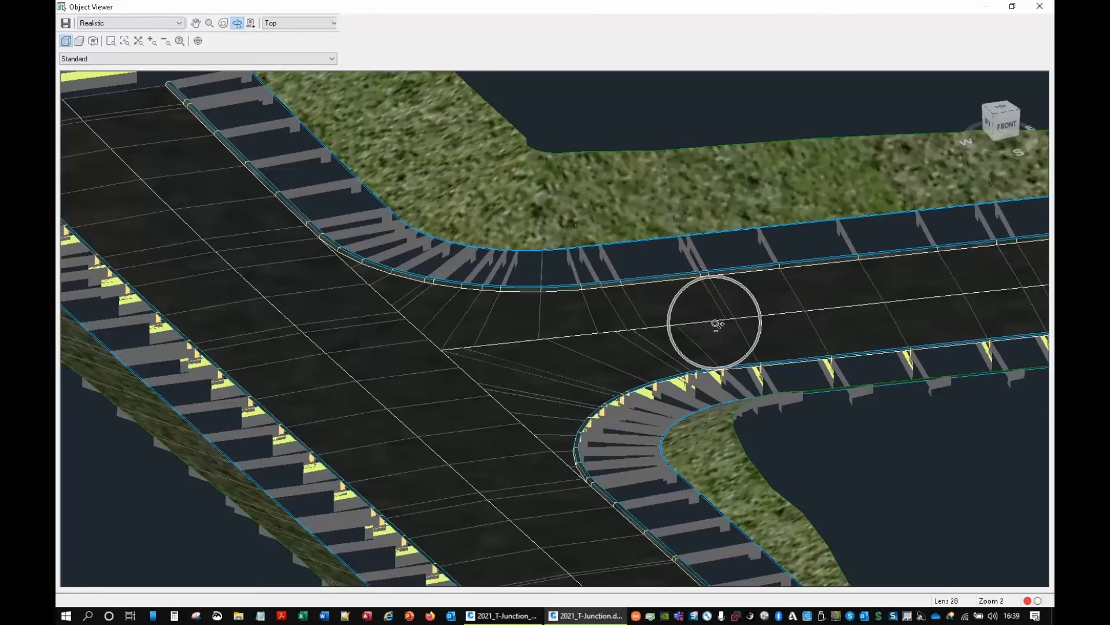
pyautogui.click(1039, 6)
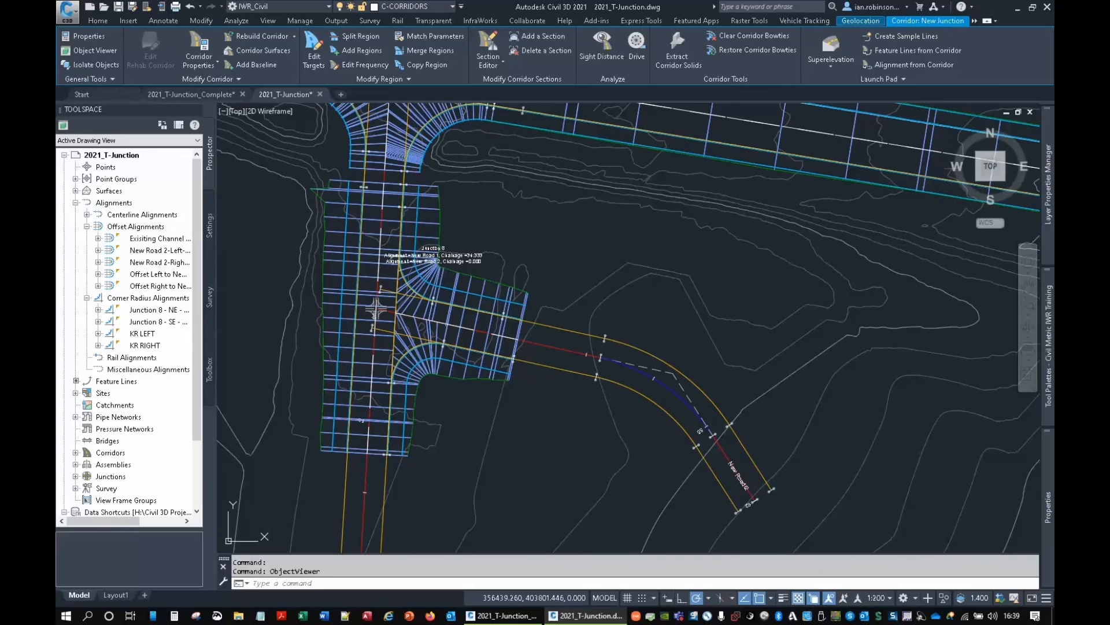
pyautogui.press('Escape')
# Examine the locked VIPs and gradients at the start of the New Road 2 profile in its profile view.
pyautogui.scroll(-12, 599, 367)
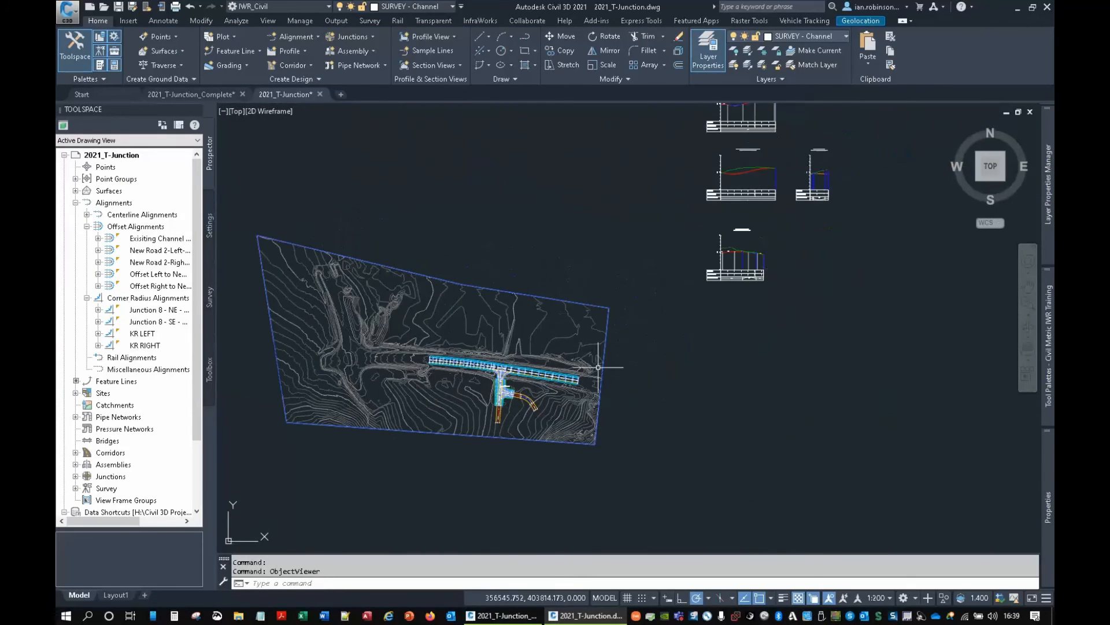
pyautogui.scroll(8, 727, 246)
pyautogui.scroll(6, 683, 277)
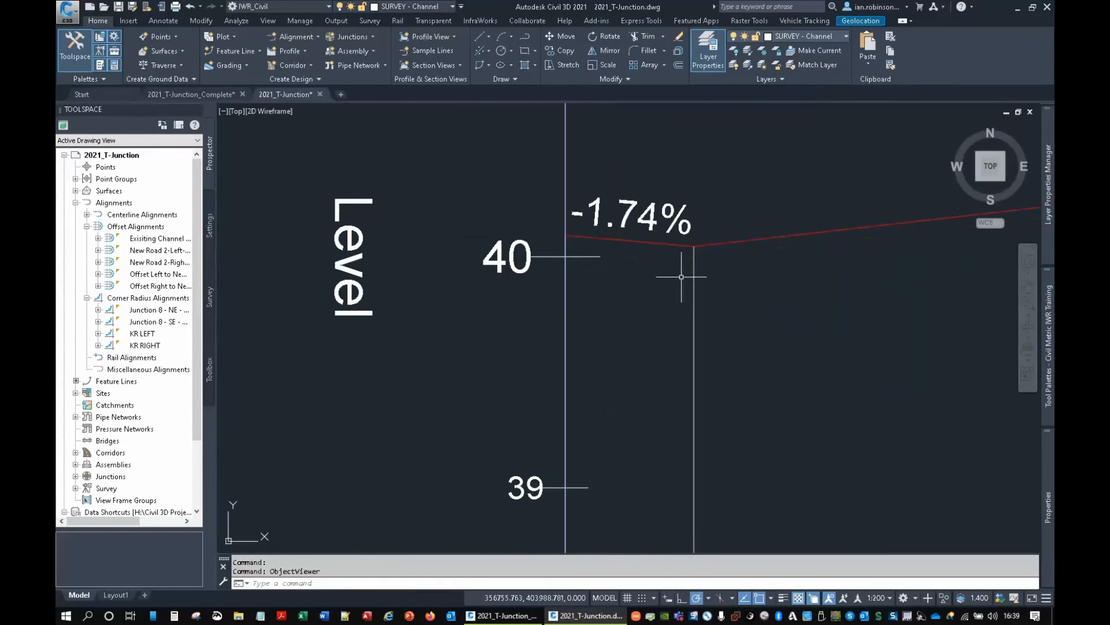
pyautogui.click(738, 239)
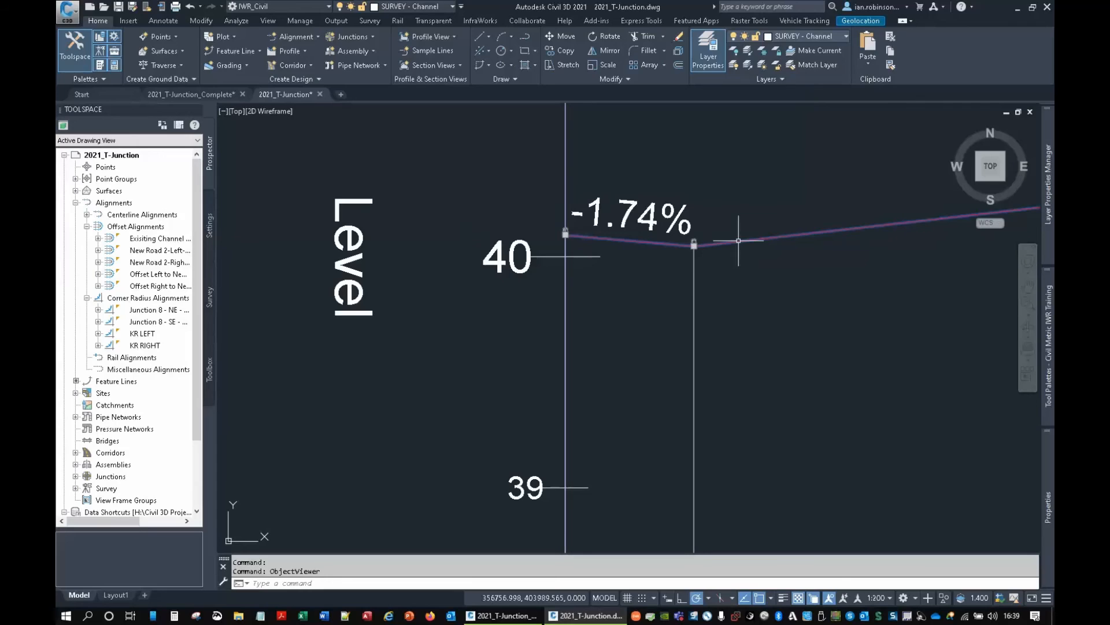
pyautogui.click(566, 234)
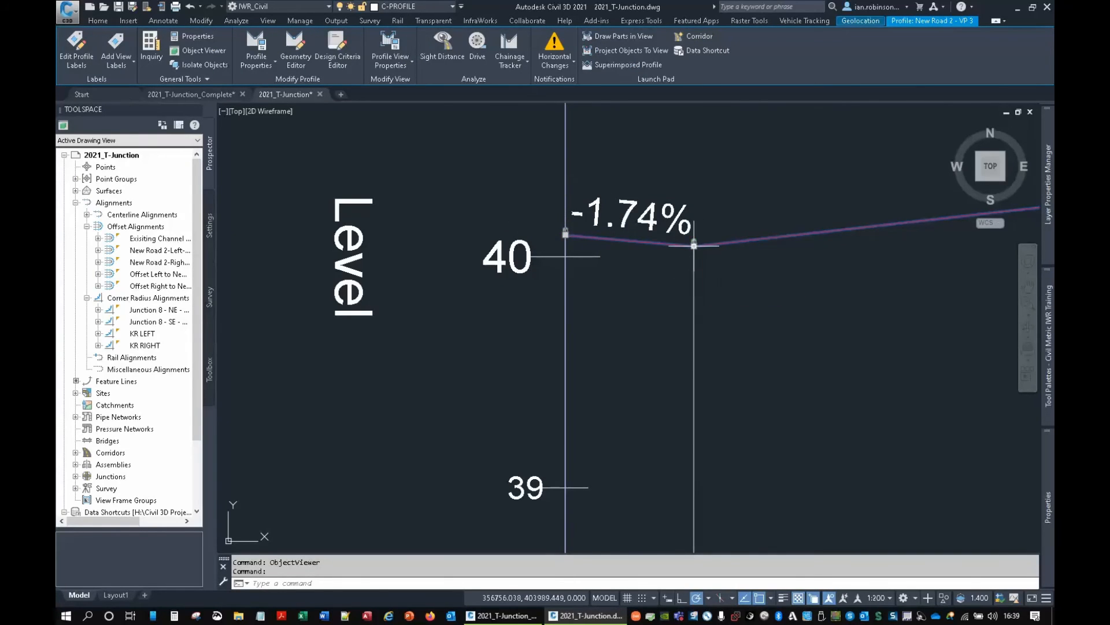
pyautogui.scroll(-4, 745, 319)
pyautogui.moveTo(792, 312); pyautogui.dragTo(529, 332, button='middle')
pyautogui.scroll(-4, 795, 280)
pyautogui.moveTo(849, 298); pyautogui.dragTo(787, 315, button='middle')
pyautogui.scroll(5, 708, 312)
pyautogui.moveTo(709, 313); pyautogui.dragTo(498, 315, button='middle')
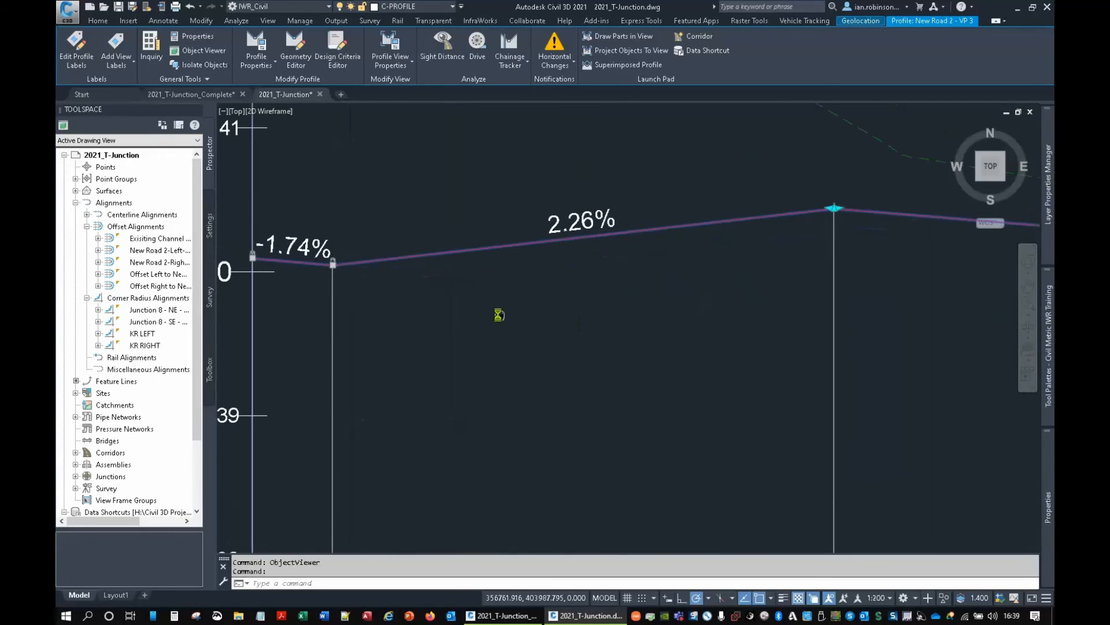
pyautogui.scroll(-2, 498, 315)
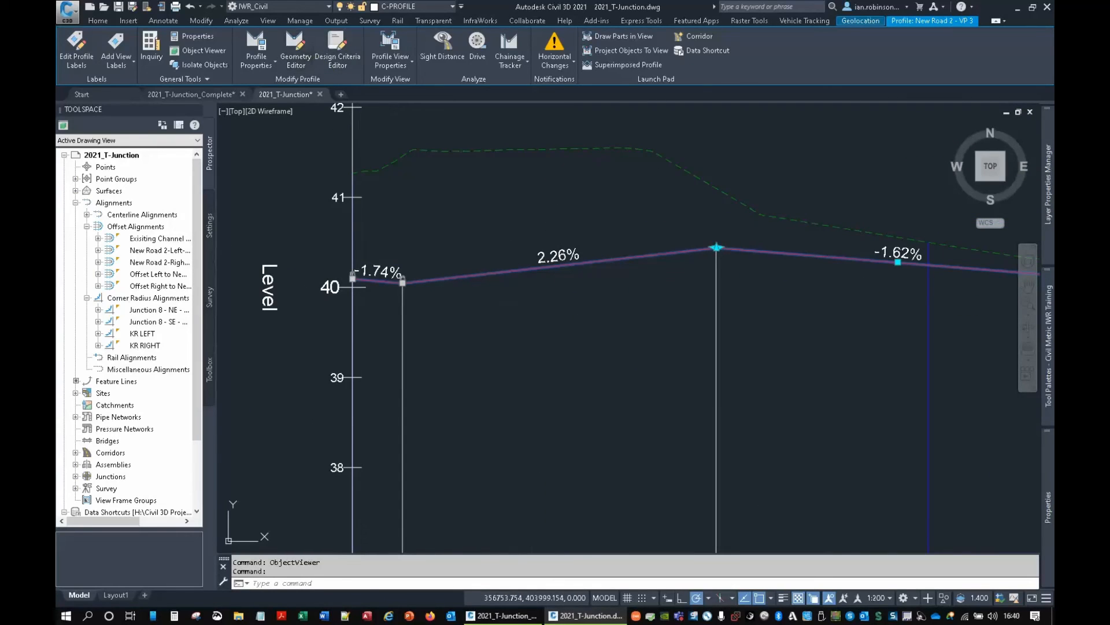
# Open the New Road 2 profile for geometry editing and draw a short sloping line up from its second locked VIP.
pyautogui.click(295, 50)
pyautogui.moveTo(519, 153); pyautogui.dragTo(521, 122)
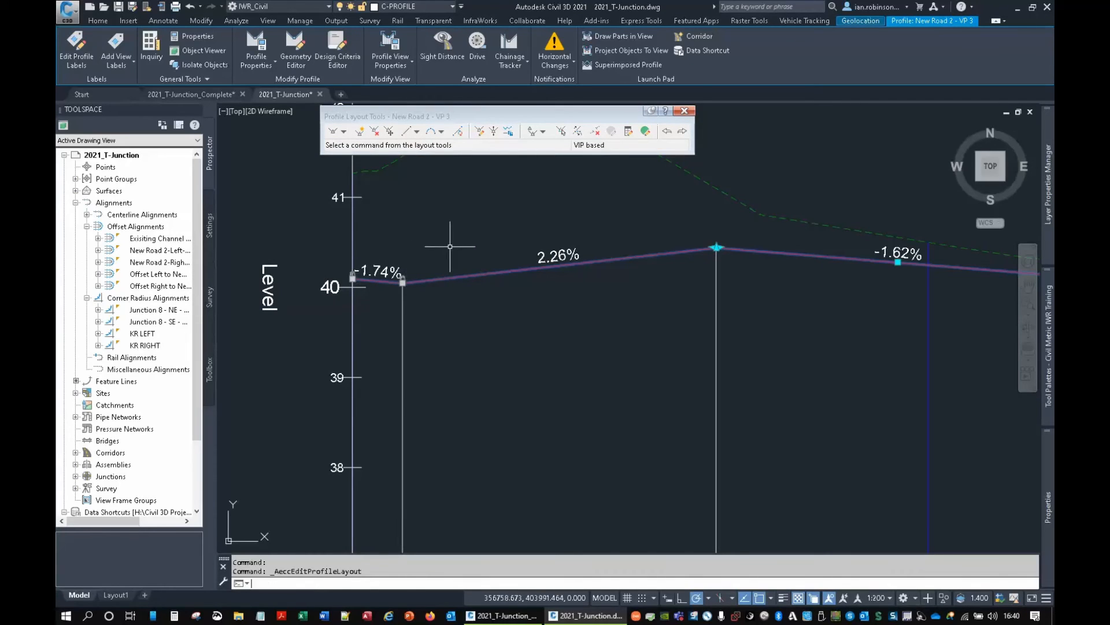
pyautogui.write('l')
pyautogui.press('Return')
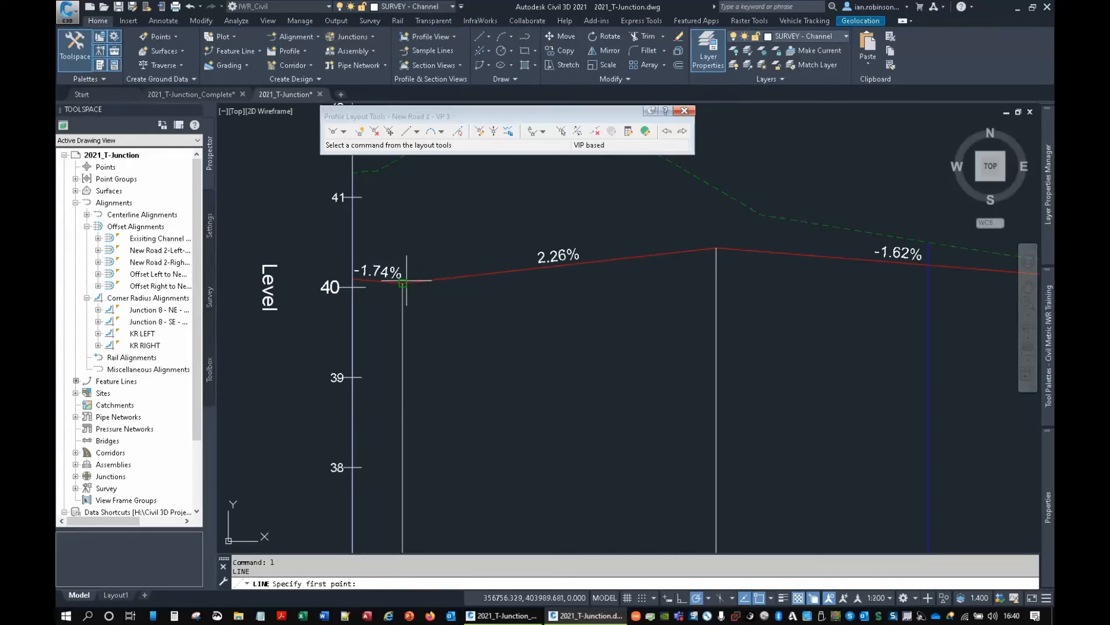
pyautogui.click(403, 283)
pyautogui.click(450, 208)
pyautogui.press('Escape')
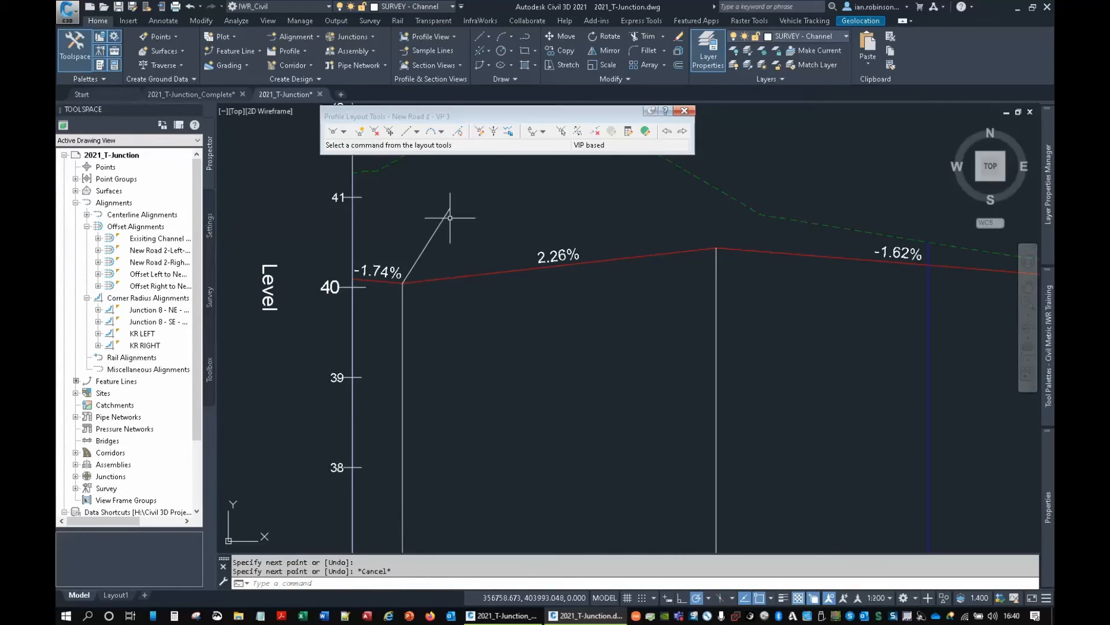
# Unlock the second, junction-locked VIP of the New Road 2 profile and move it along its incoming gradient to about chainage 11.7 m.
pyautogui.click(402, 283)
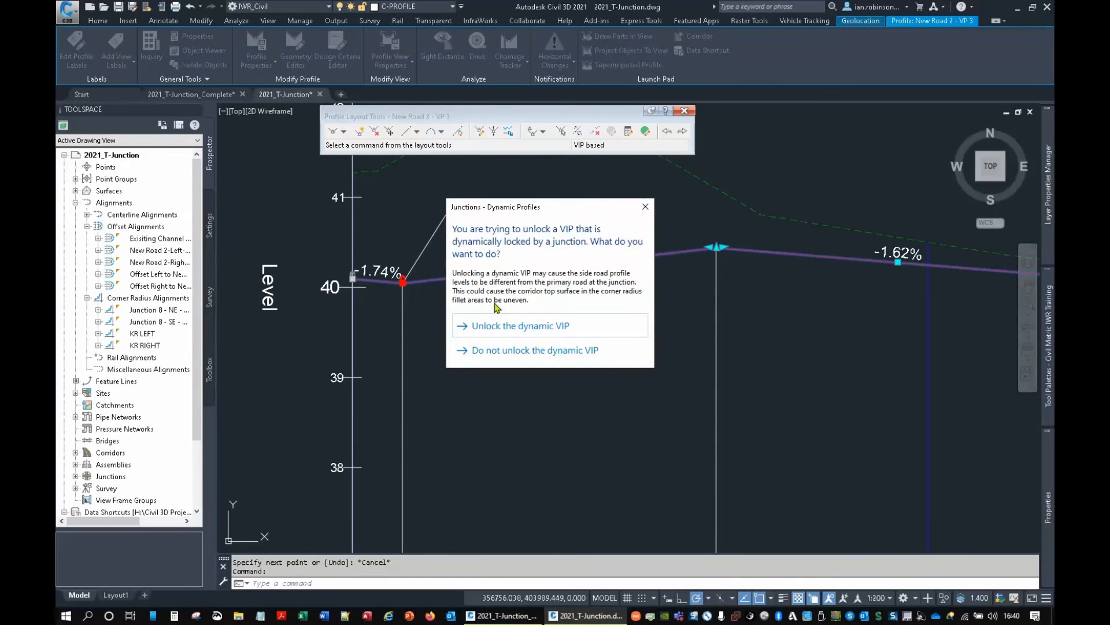
pyautogui.click(495, 326)
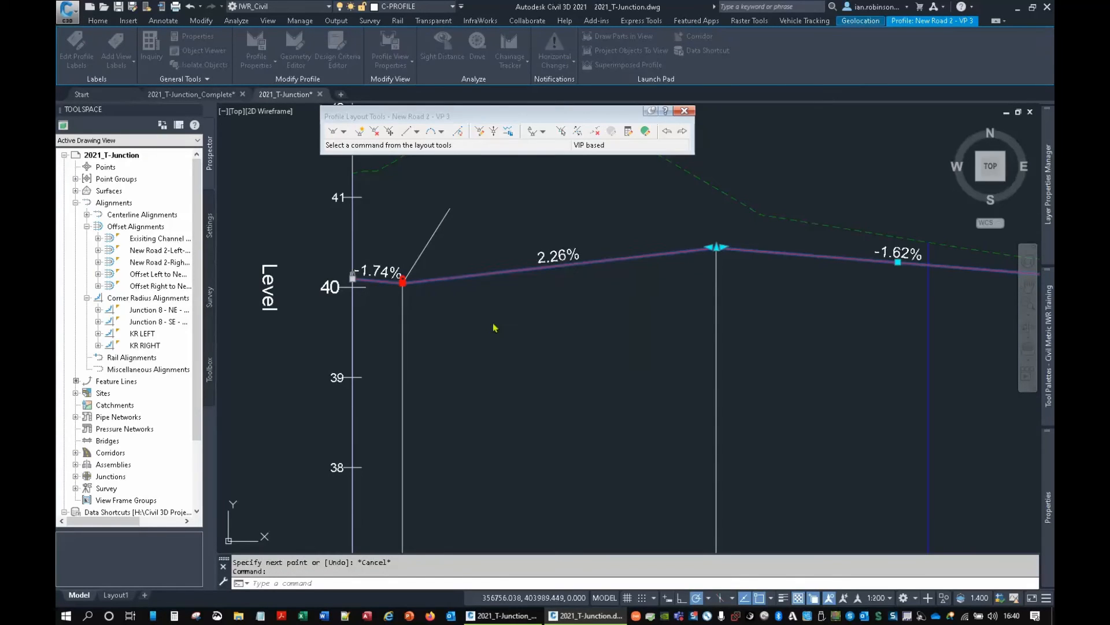
pyautogui.click(409, 283)
pyautogui.click(564, 297)
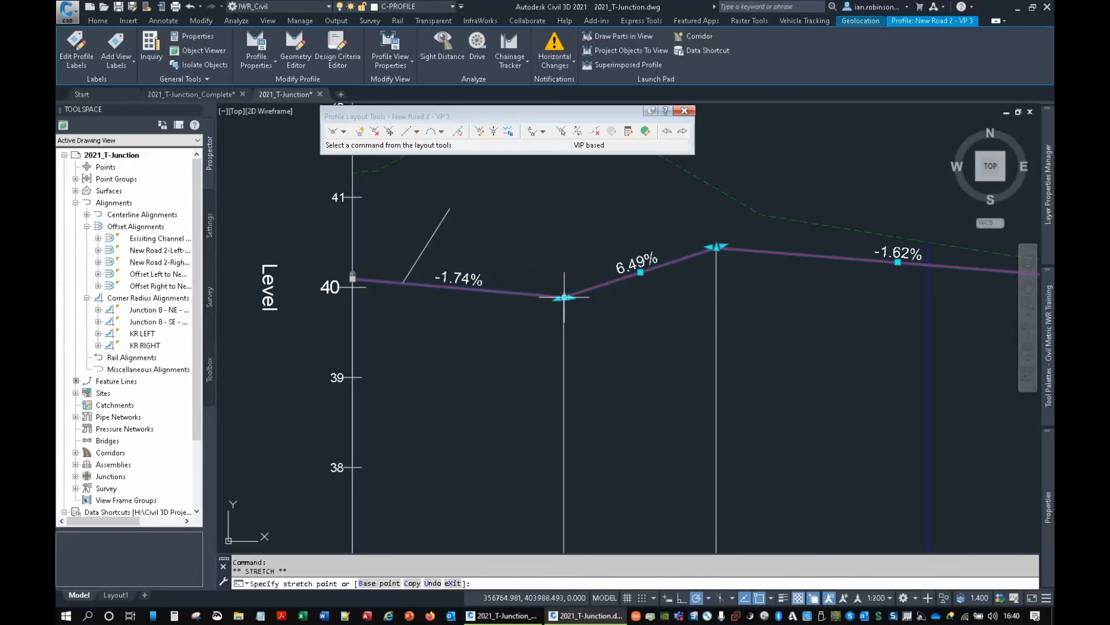
# Delete the third VIP of the New Road 2 profile, the high point just after the moved VIP.
pyautogui.click(374, 132)
pyautogui.click(720, 250)
pyautogui.scroll(-4, 748, 284)
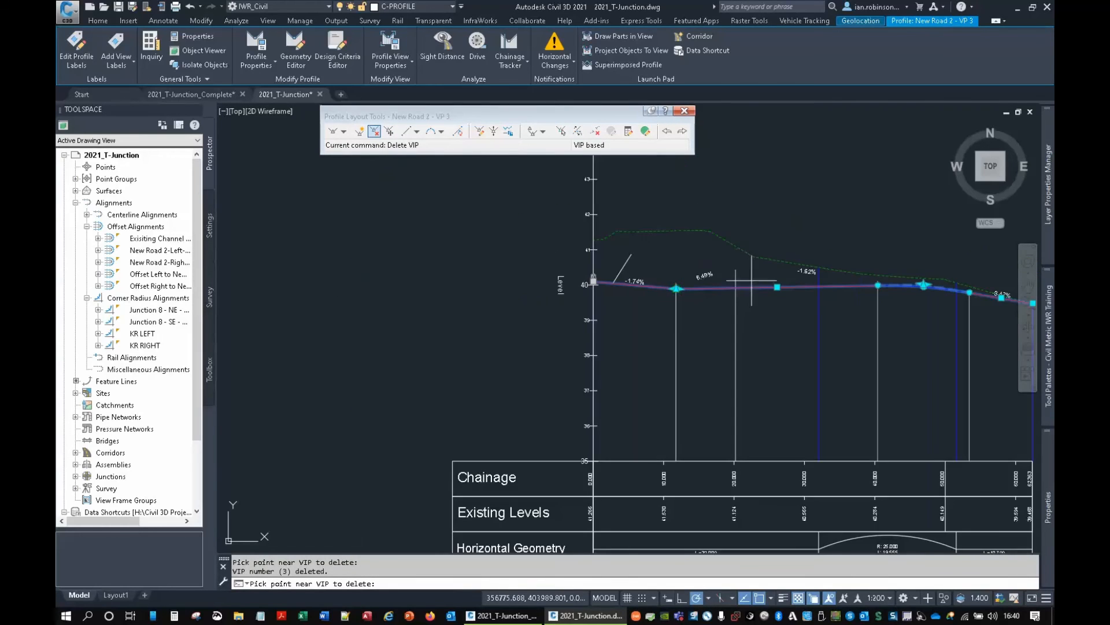
pyautogui.press('Escape')
# Raise the VIP of the crest curve near the end of the New Road 2 profile to about level 40.37 m at chainage 47.1 m.
pyautogui.scroll(3, 829, 297)
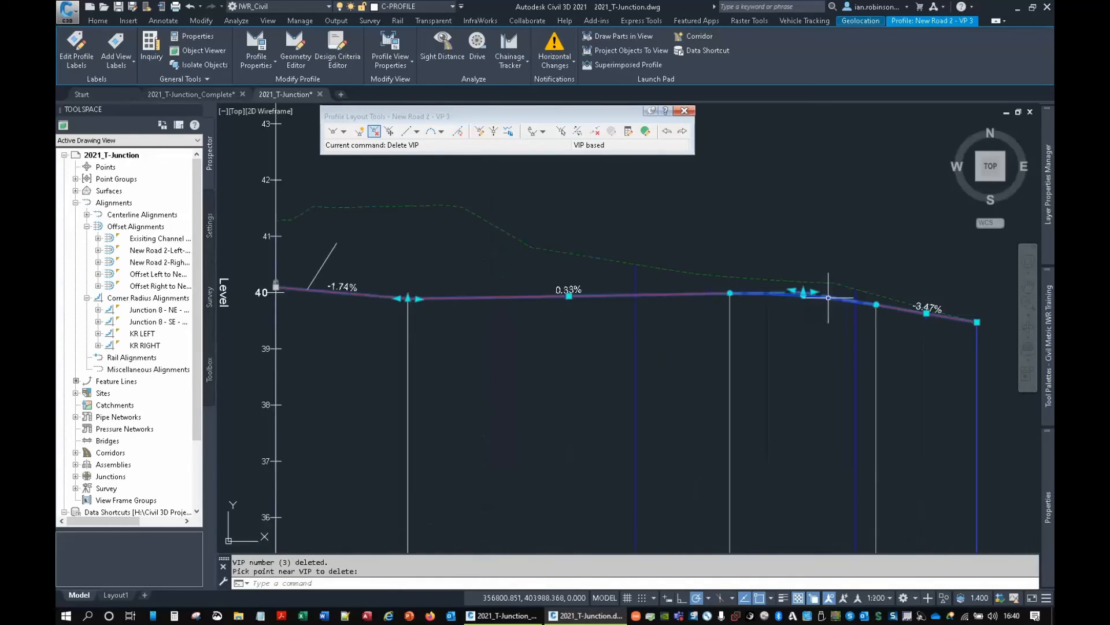
pyautogui.scroll(2, 828, 297)
pyautogui.click(762, 292)
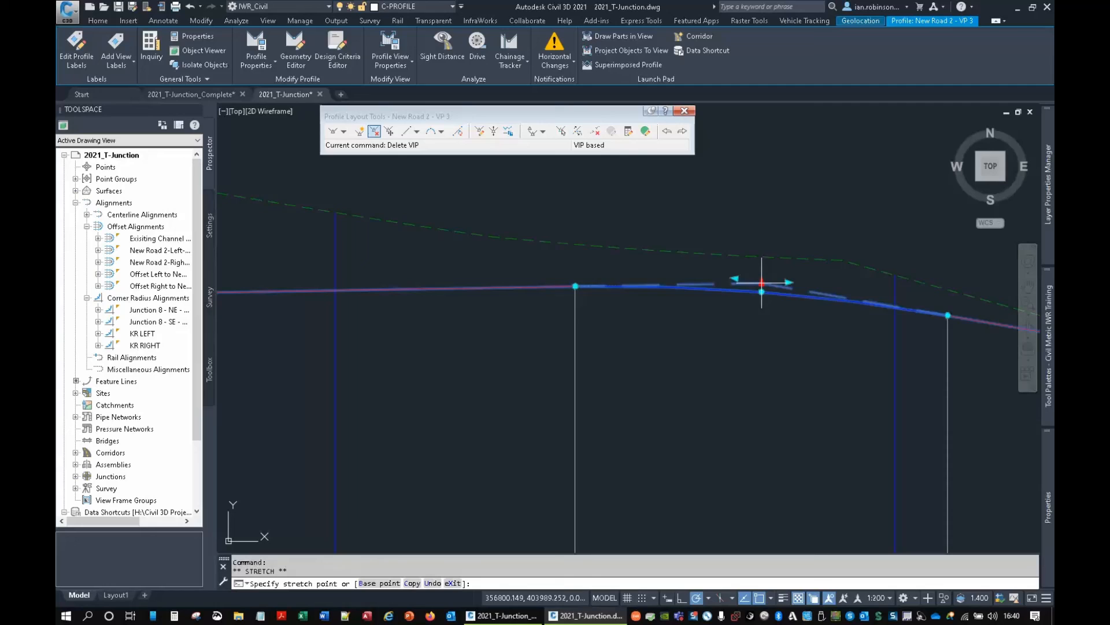
pyautogui.click(769, 231)
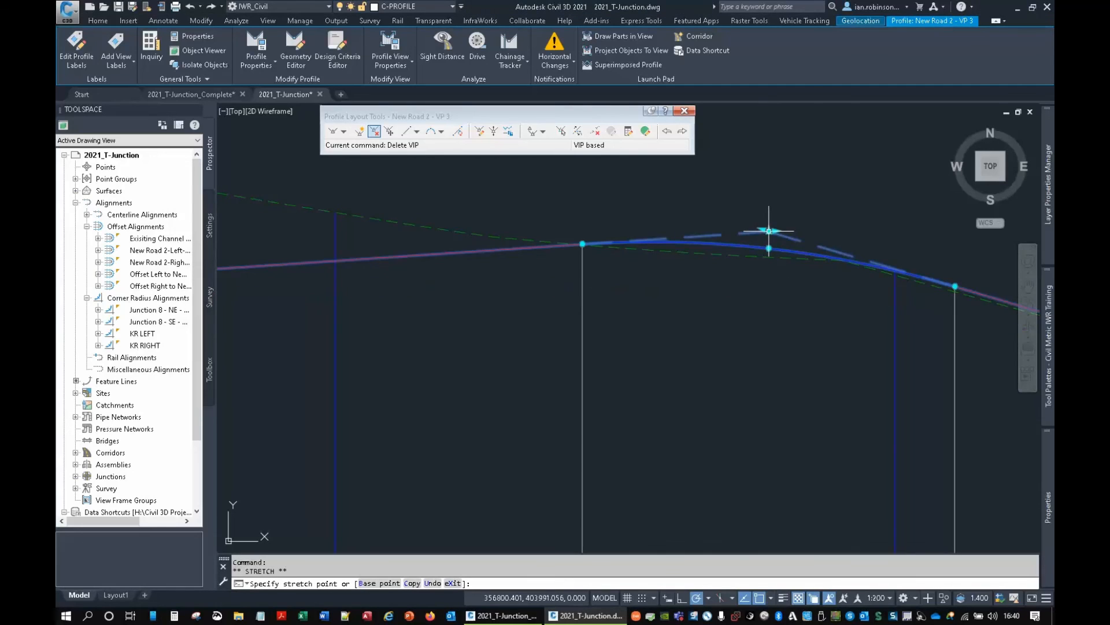
pyautogui.scroll(-4, 697, 299)
# Add a free parabolic vertical curve about 12.9 m long between the first two gradients of the New Road 2 profile.
pyautogui.moveTo(524, 319); pyautogui.dragTo(698, 330, button='middle')
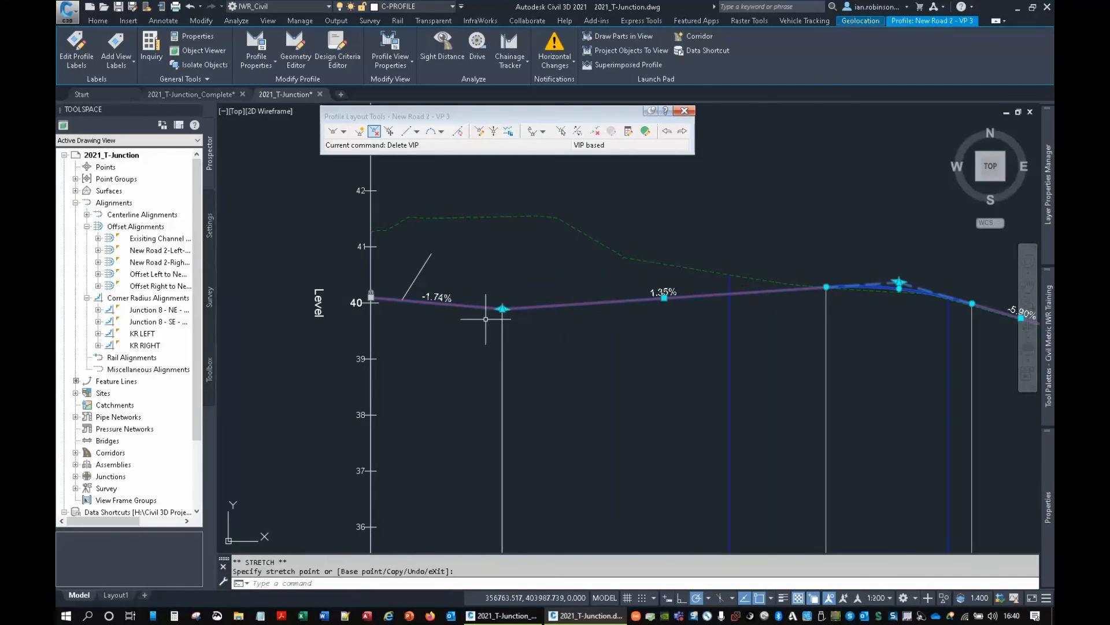
pyautogui.click(441, 132)
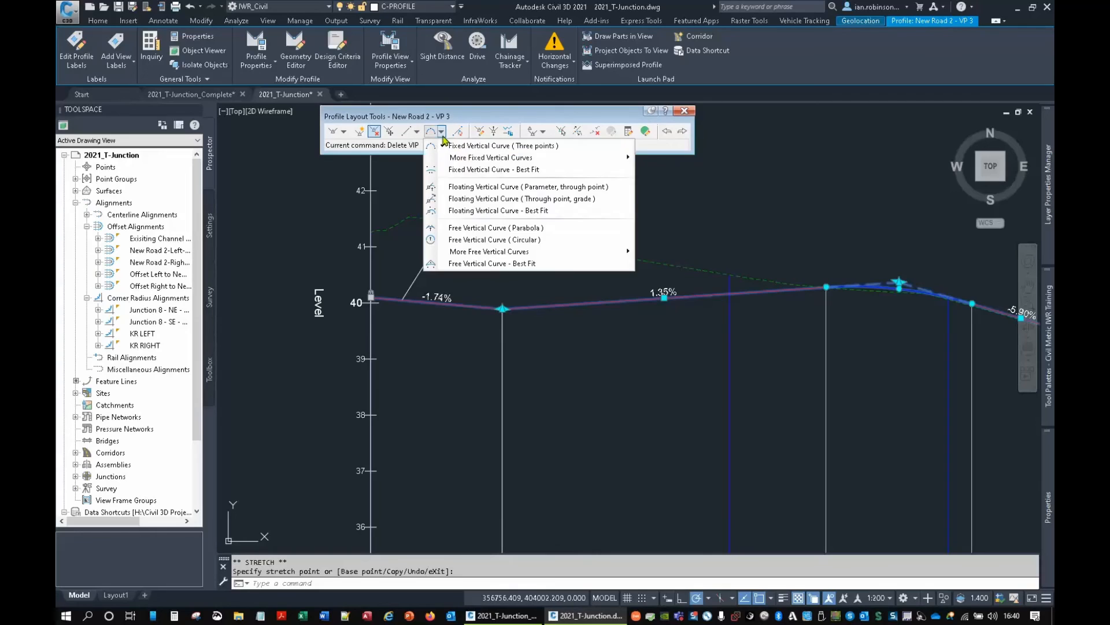
pyautogui.click(470, 226)
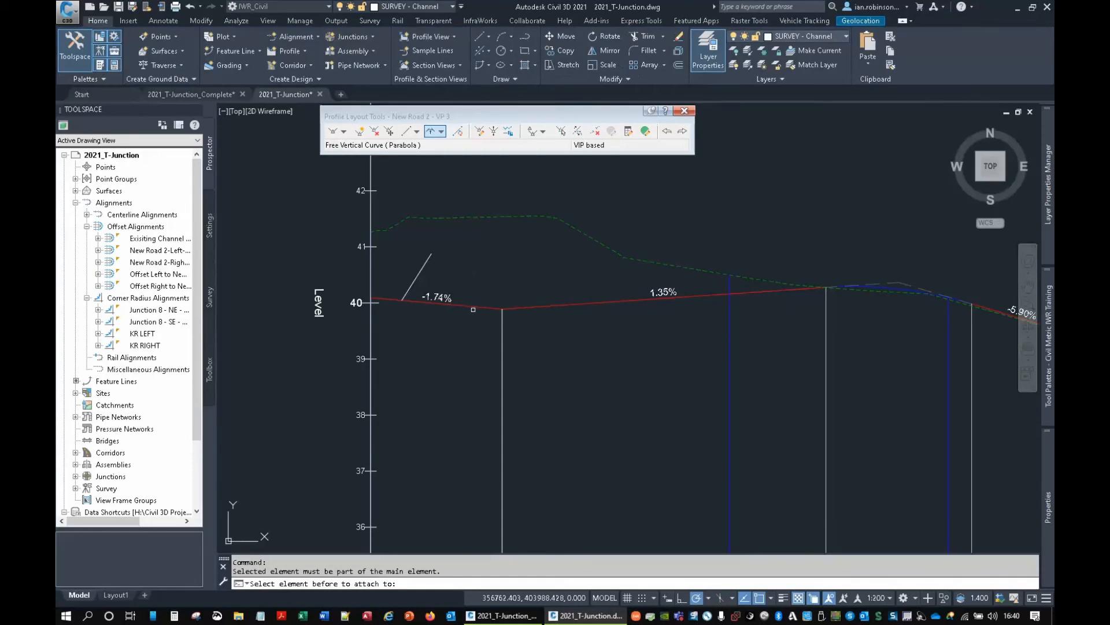
pyautogui.click(474, 306)
pyautogui.click(512, 307)
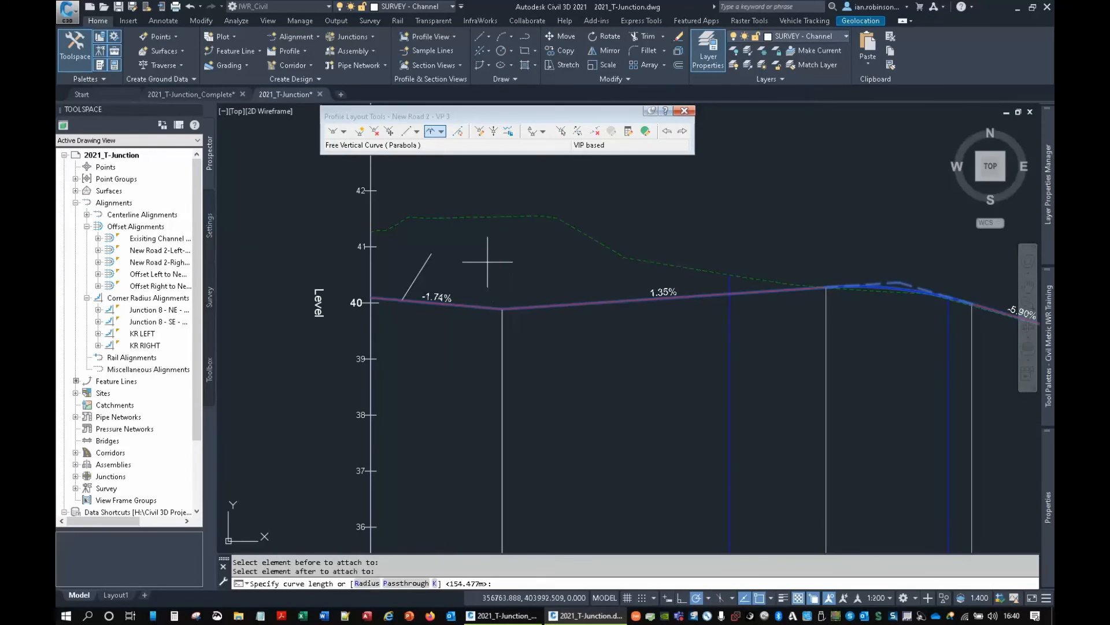
pyautogui.click(488, 262)
pyautogui.click(639, 254)
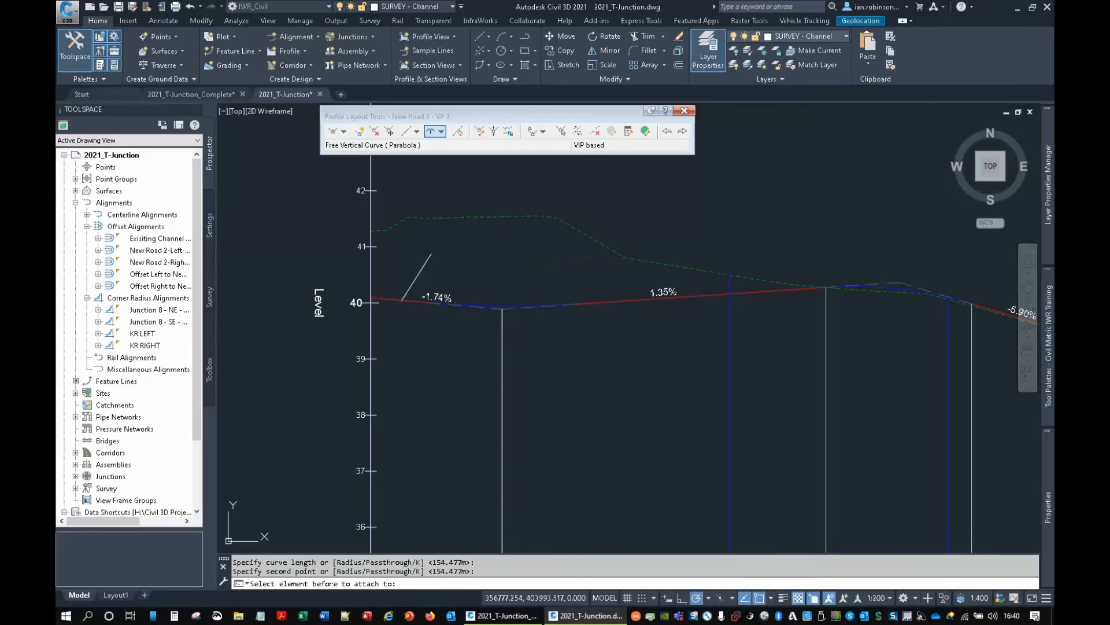
pyautogui.press('Return')
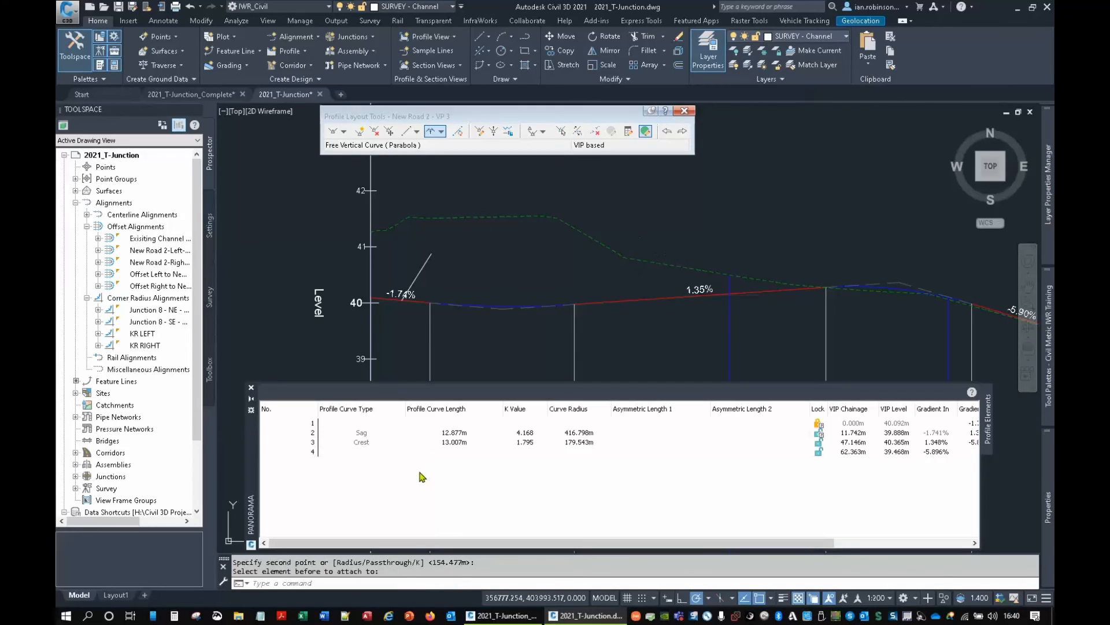
# Set the profile curve lengths of both the sag and the crest curve to 12 m and close the profile elements table.
pyautogui.doubleClick(454, 432)
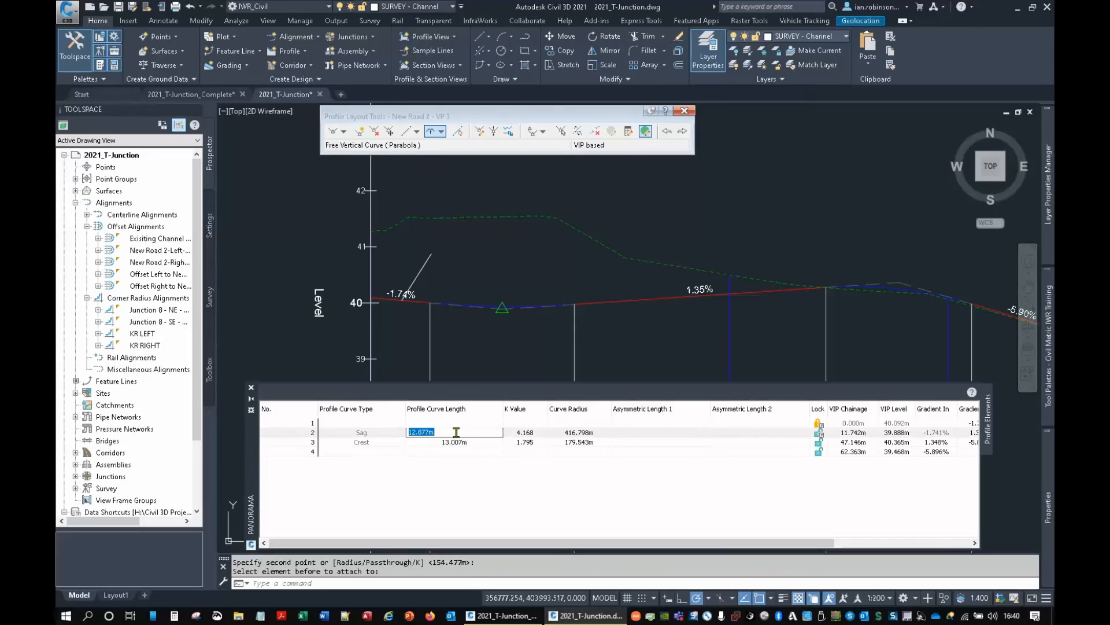
pyautogui.press('Return')
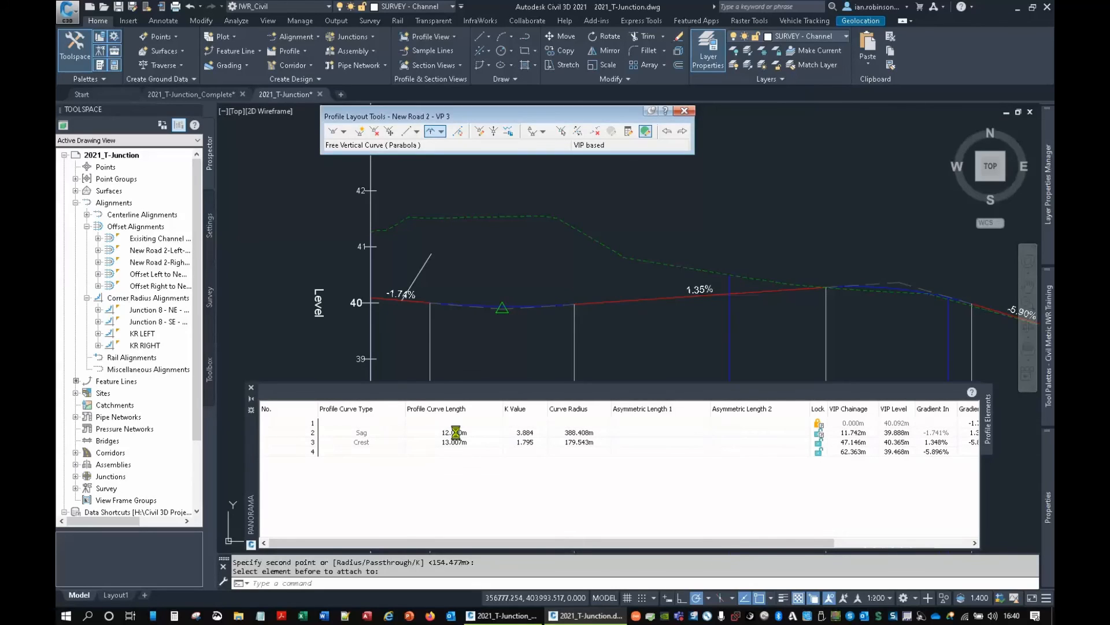
pyautogui.doubleClick(456, 442)
pyautogui.write('1')
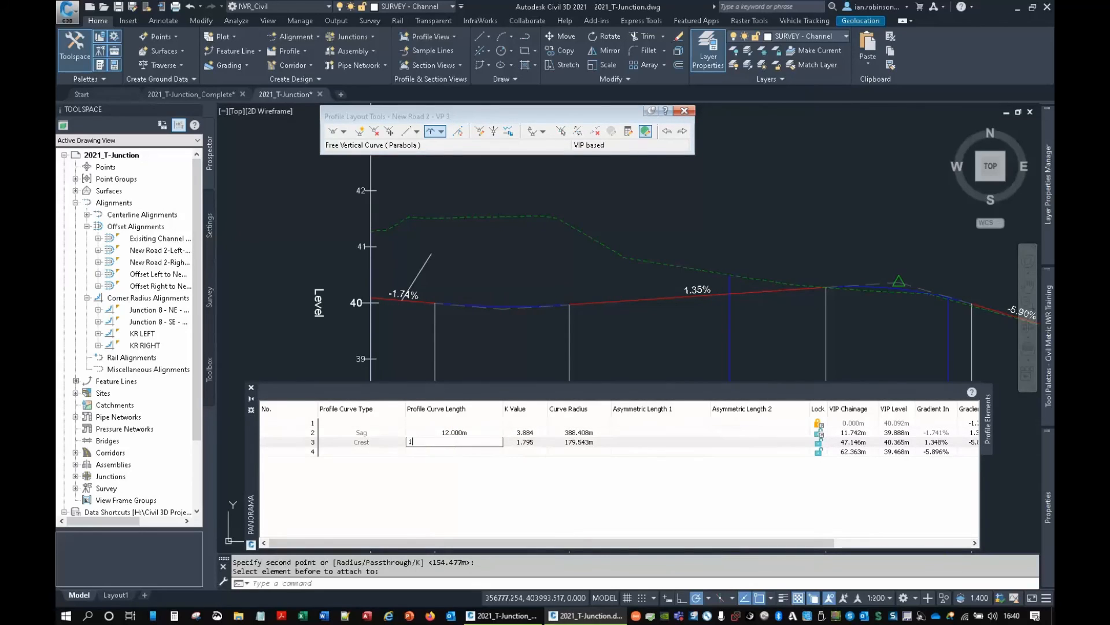
pyautogui.write('2')
pyautogui.press('Return')
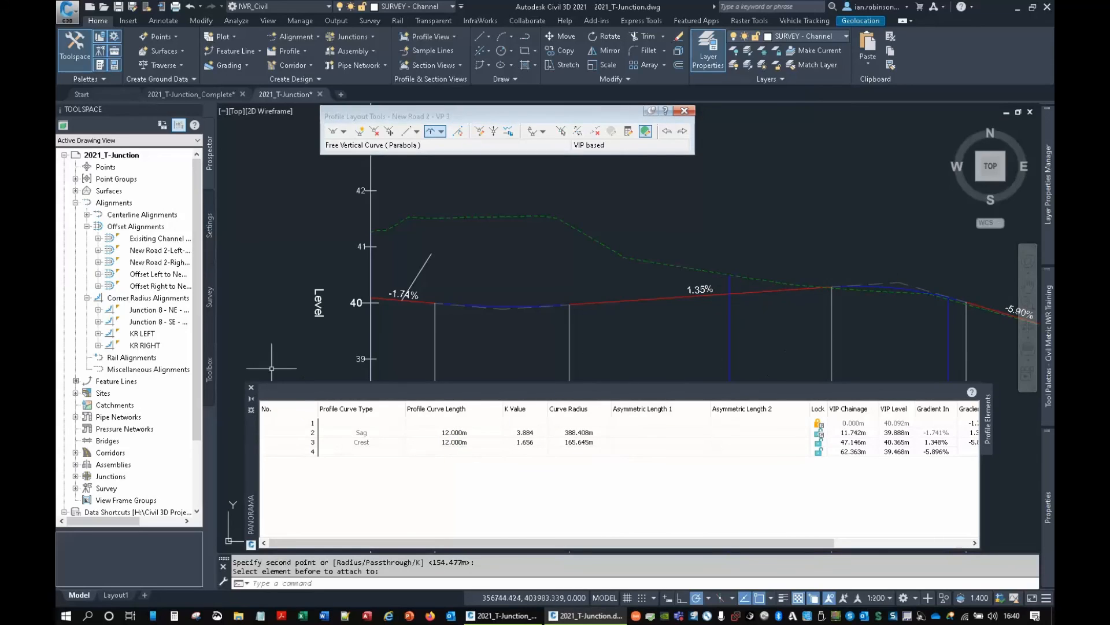
pyautogui.click(251, 387)
# Erase the short sloping construction line at the start of the New Road 2 profile.
pyautogui.click(406, 260)
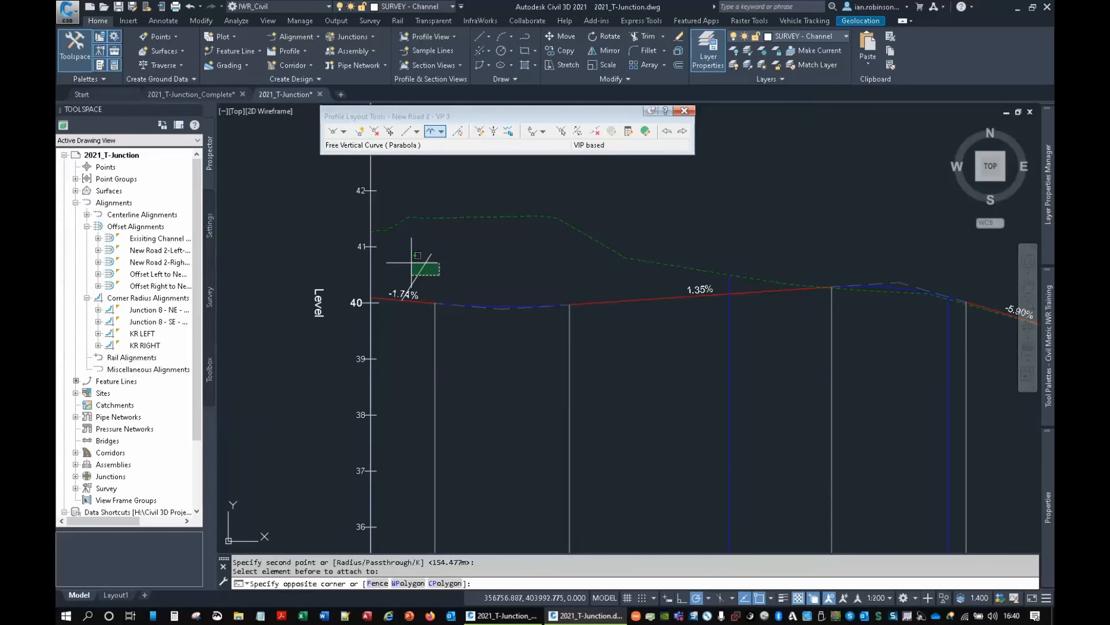
pyautogui.press('Escape')
pyautogui.press('Escape')
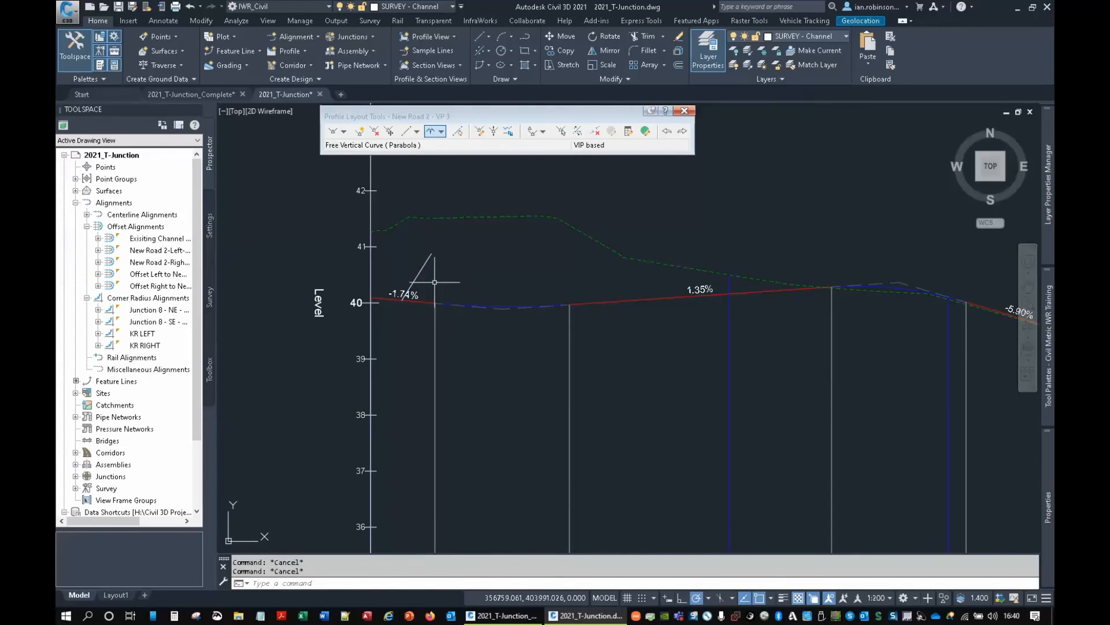
pyautogui.click(425, 259)
pyautogui.click(422, 267)
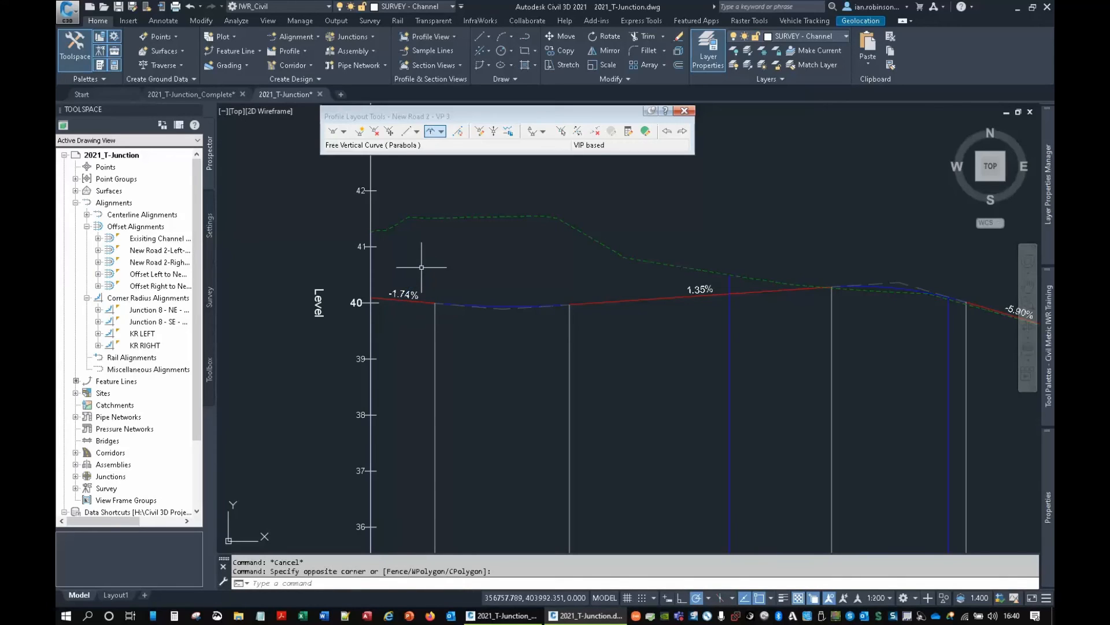
# Lock the second VIP of the New Road 2 profile back to the junction and finish the profile geometry editing.
pyautogui.click(645, 132)
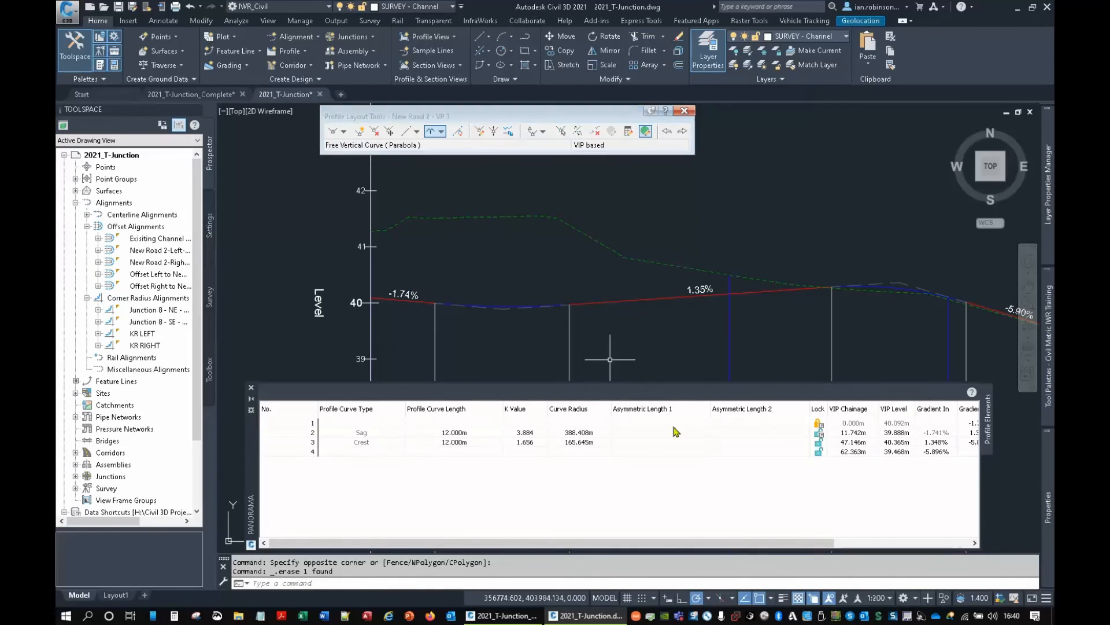
pyautogui.click(819, 434)
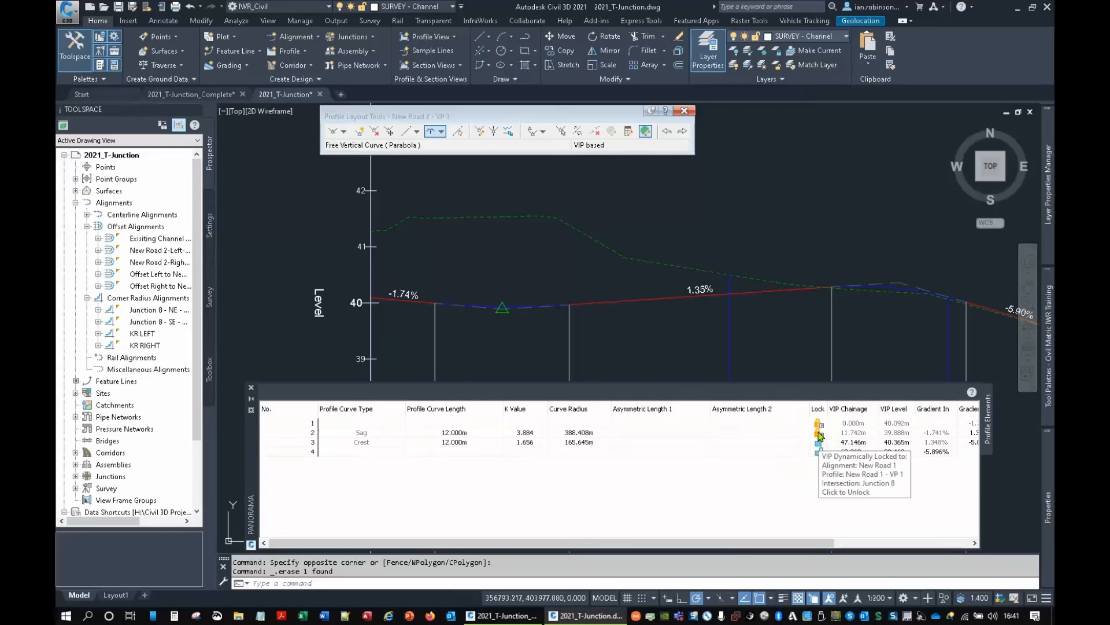
pyautogui.click(683, 111)
# Rebuild the New Junction corridor from its entry in the drawing's corridor collection.
pyautogui.scroll(-4, 593, 286)
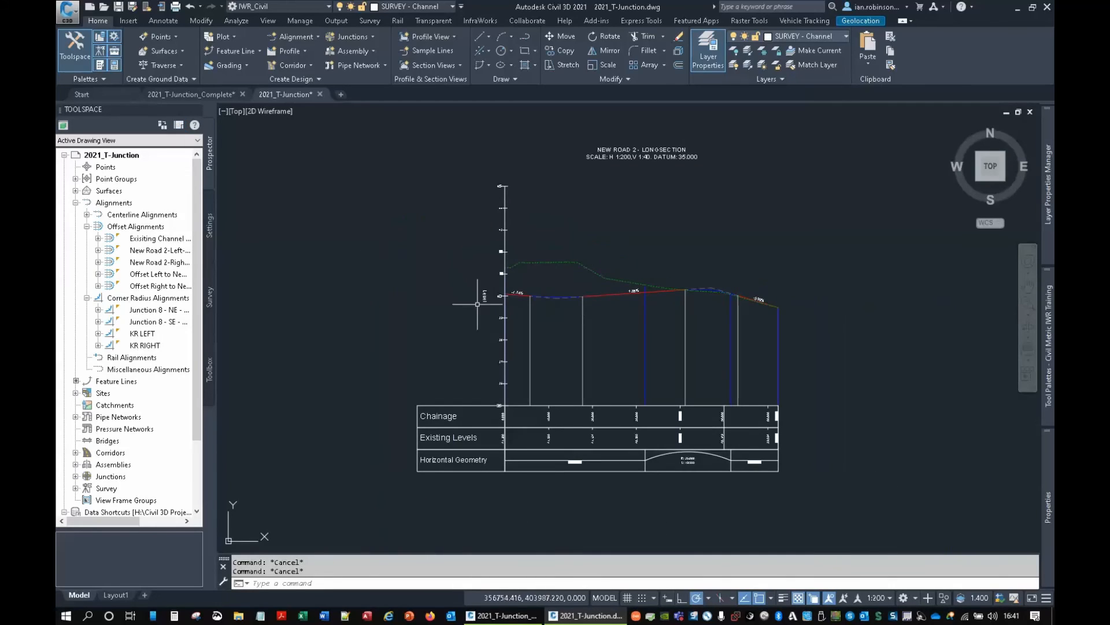
pyautogui.scroll(-5, 618, 304)
pyautogui.moveTo(429, 359); pyautogui.dragTo(717, 236, button='middle')
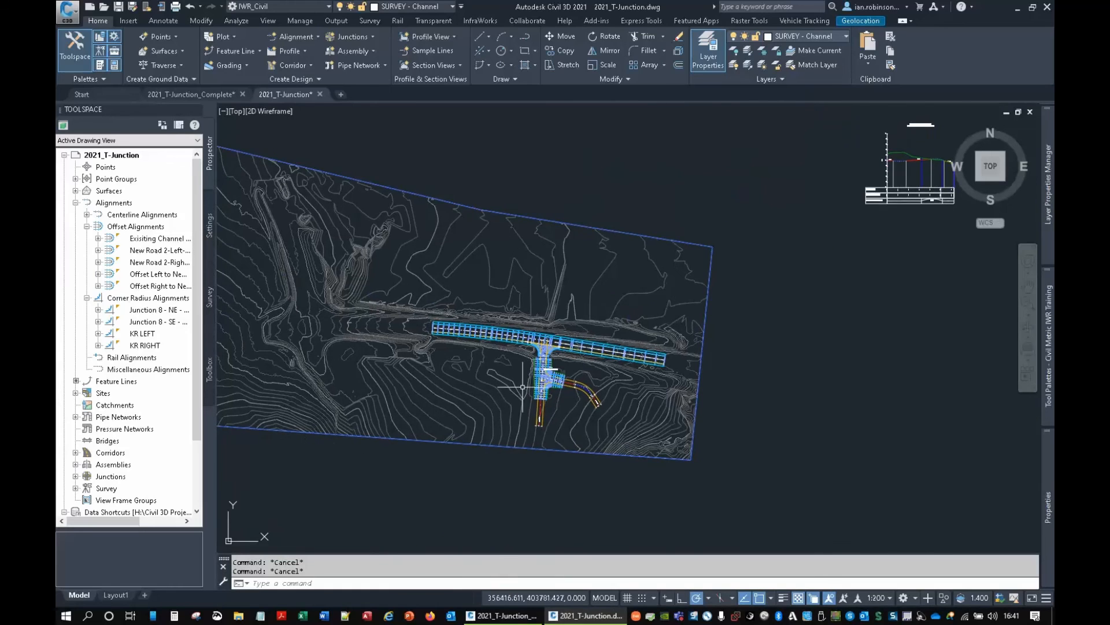
pyautogui.scroll(6, 523, 387)
pyautogui.scroll(-3, 523, 387)
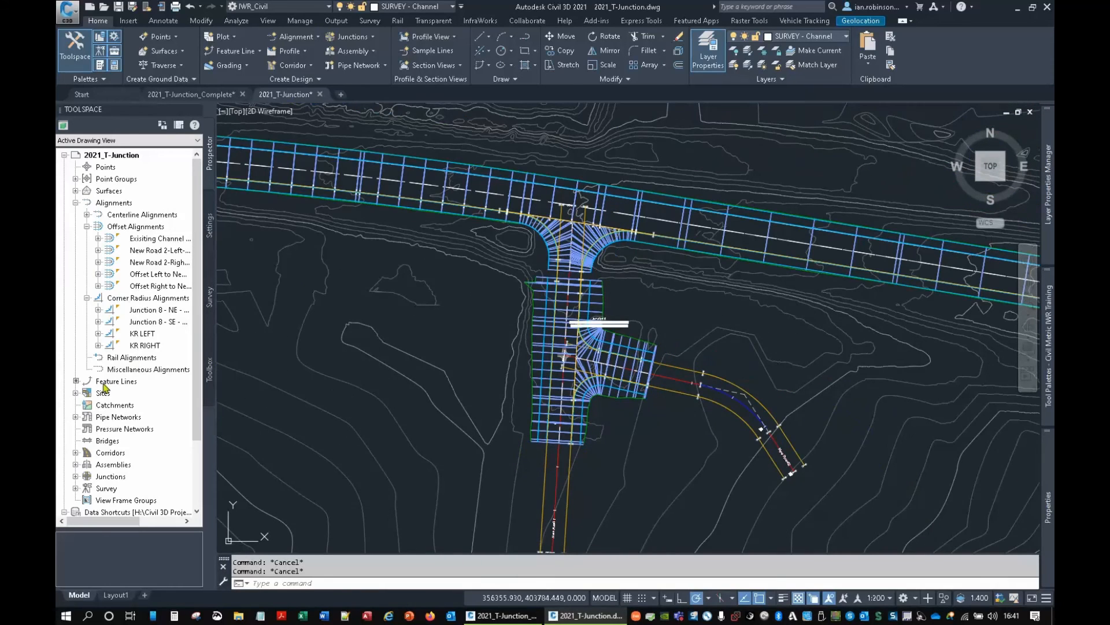
pyautogui.click(75, 452)
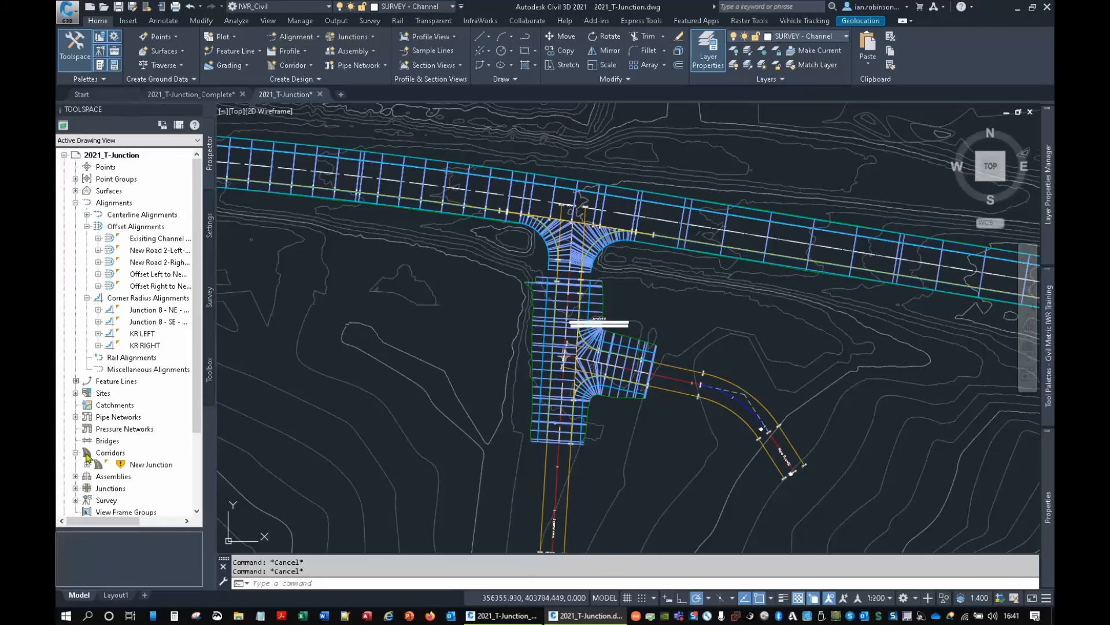
pyautogui.rightClick(144, 464)
pyautogui.click(181, 351)
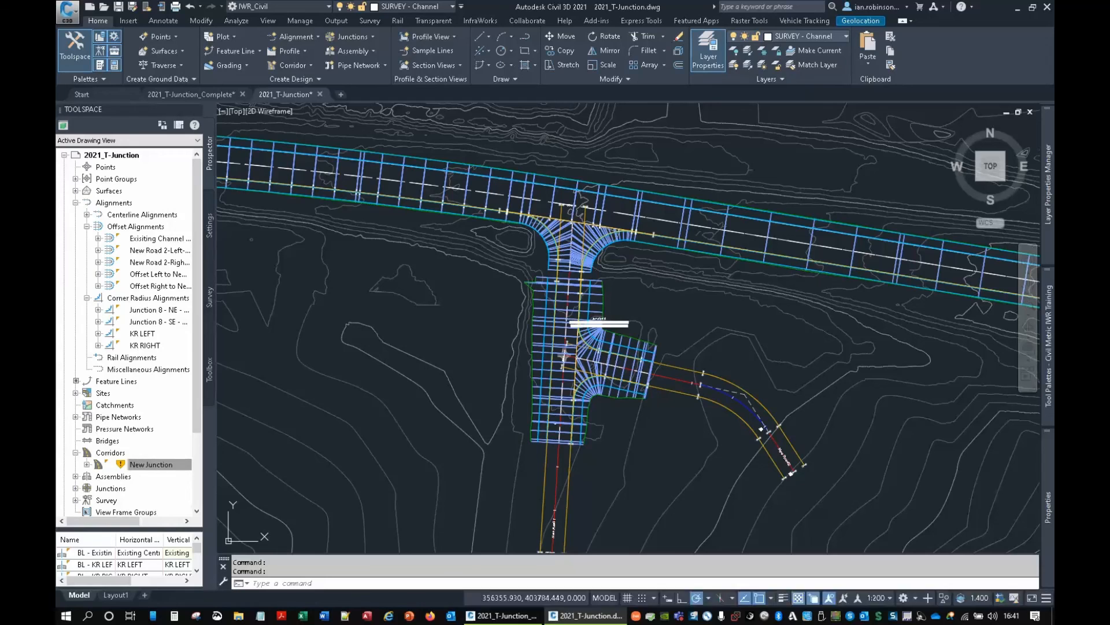
# Stretch the start of the New Road 1 corridor region to meet the end of the main road junction region, closing the gap.
pyautogui.click(599, 295)
pyautogui.scroll(5, 572, 268)
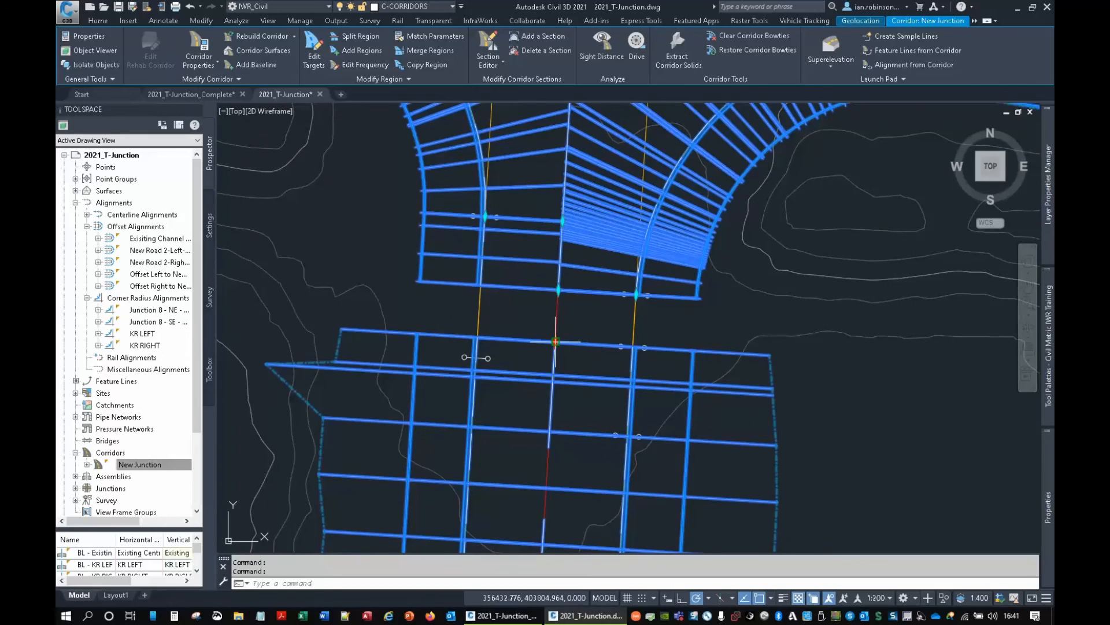
pyautogui.click(555, 342)
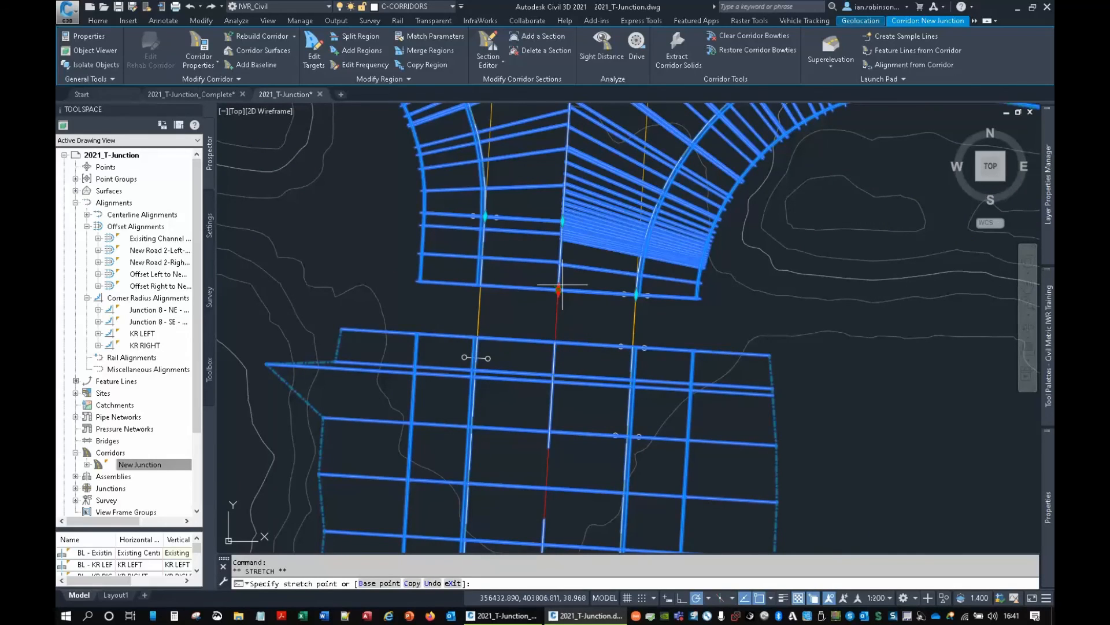
pyautogui.click(562, 287)
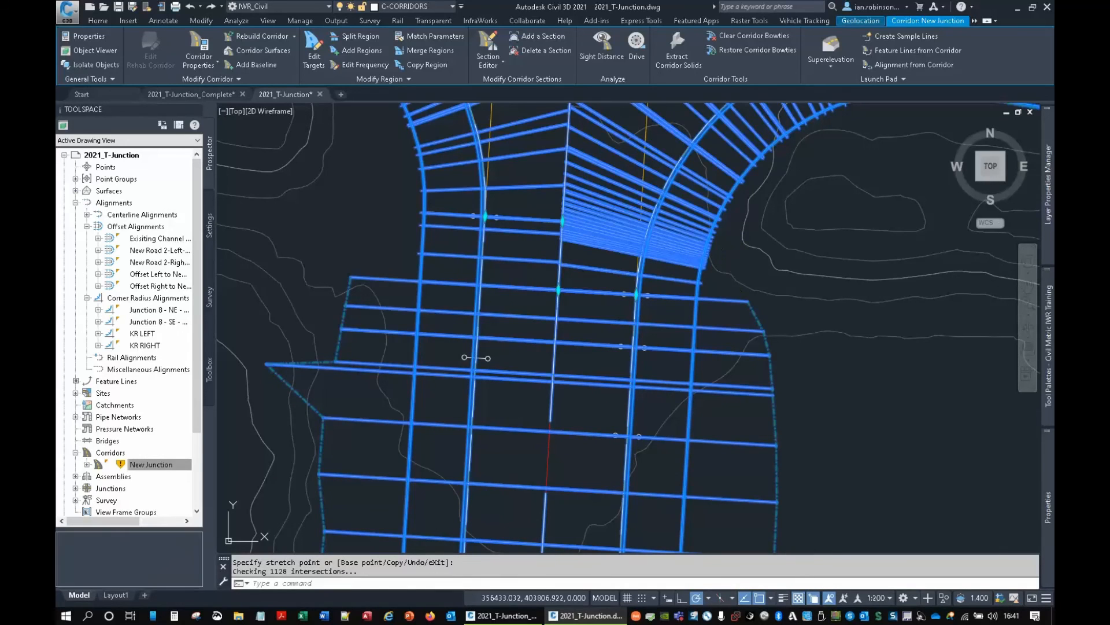
# Stretch the far end of the New Road 1 corridor region south of the side junction to the end of the New Road 1 alignment.
pyautogui.scroll(-10, 622, 310)
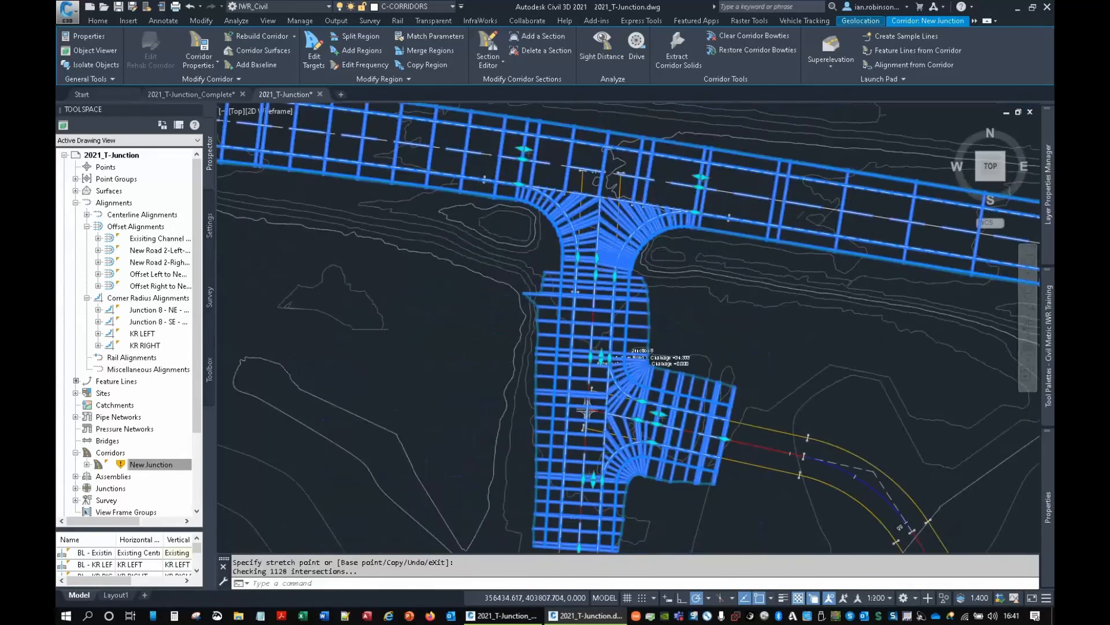
pyautogui.moveTo(627, 308); pyautogui.dragTo(640, 212, button='middle')
pyautogui.scroll(4, 609, 304)
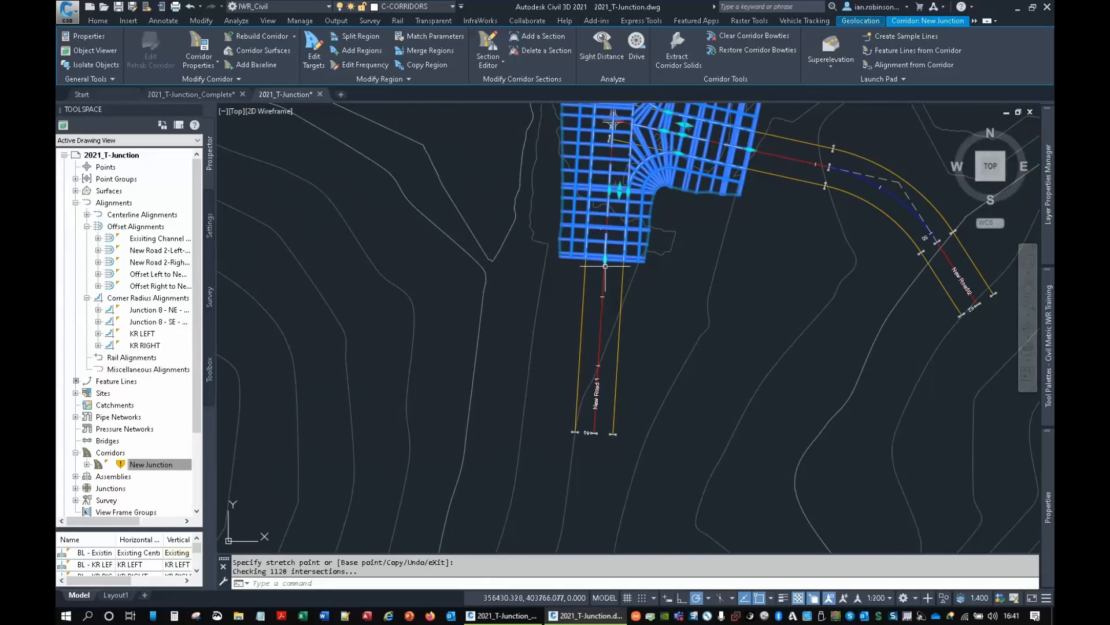
pyautogui.click(604, 260)
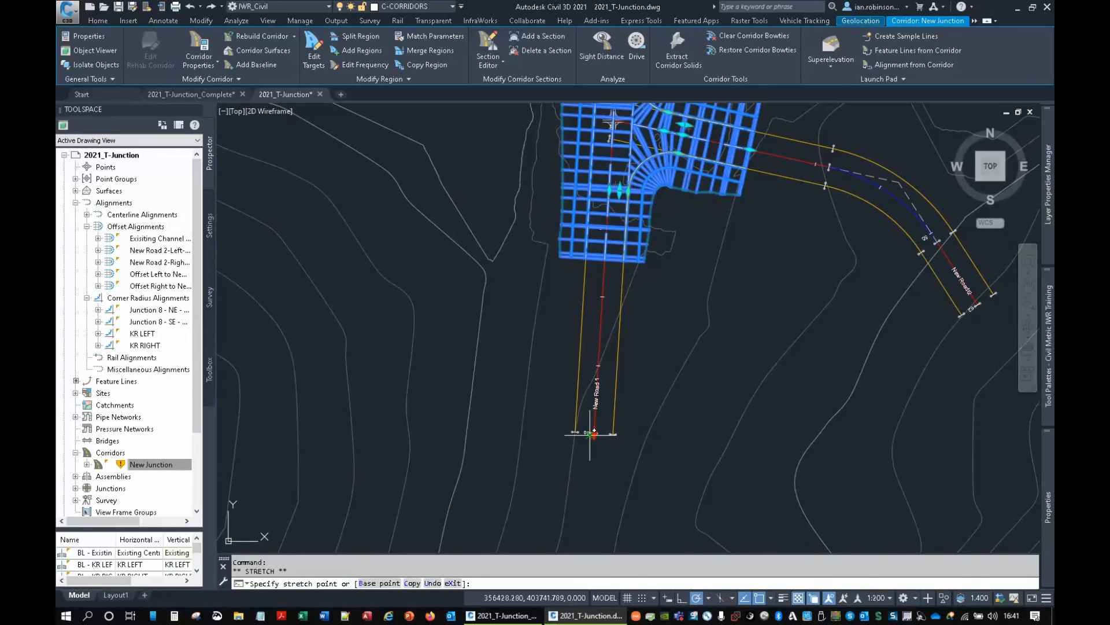
pyautogui.click(591, 437)
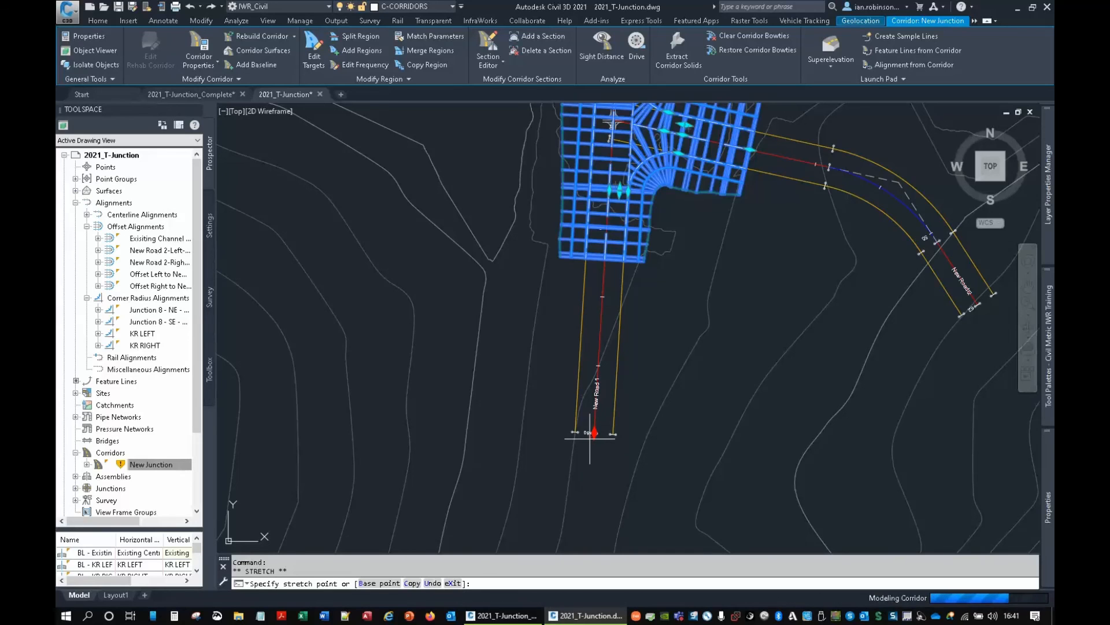
pyautogui.moveTo(800, 221); pyautogui.dragTo(693, 300, button='middle')
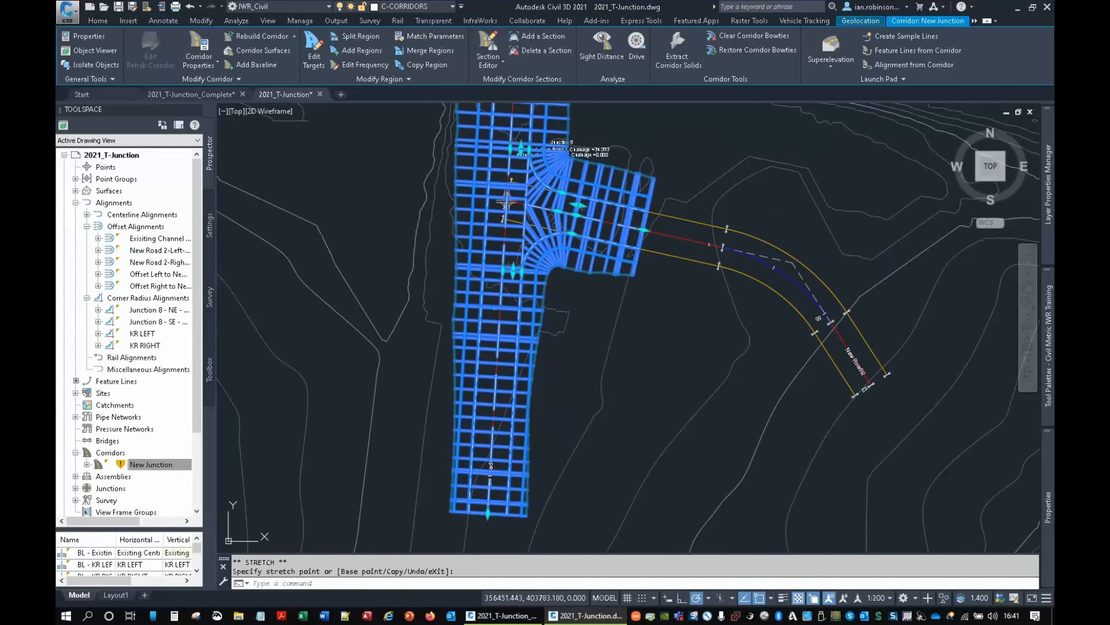
# Stretch the far end of the New Road 2 corridor region around the curve to the end of the New Road 2 alignment.
pyautogui.click(871, 384)
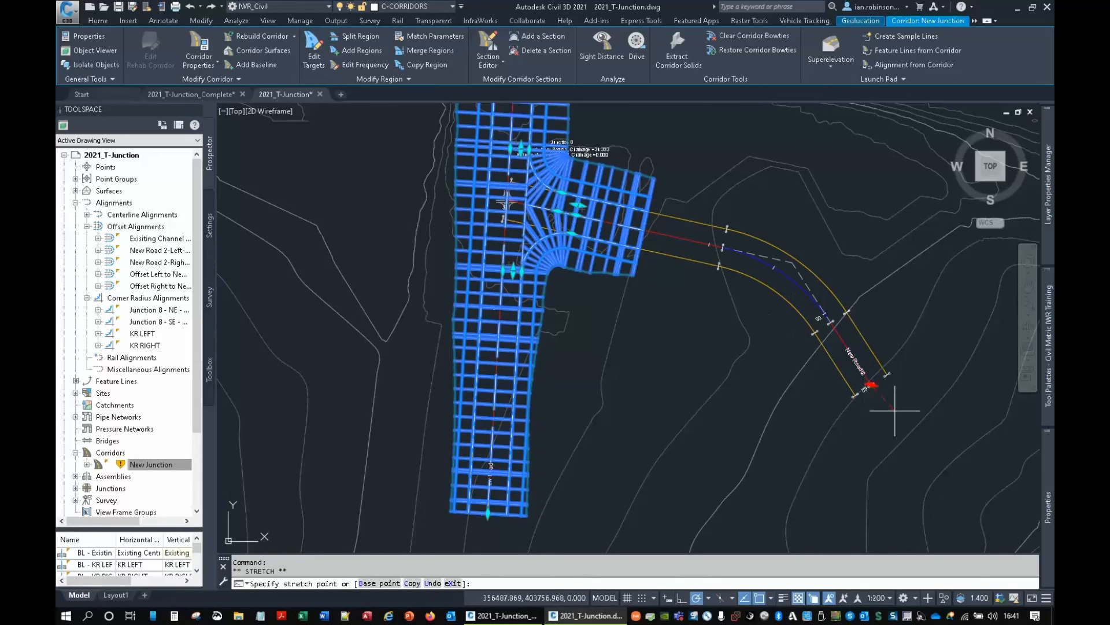
pyautogui.click(895, 410)
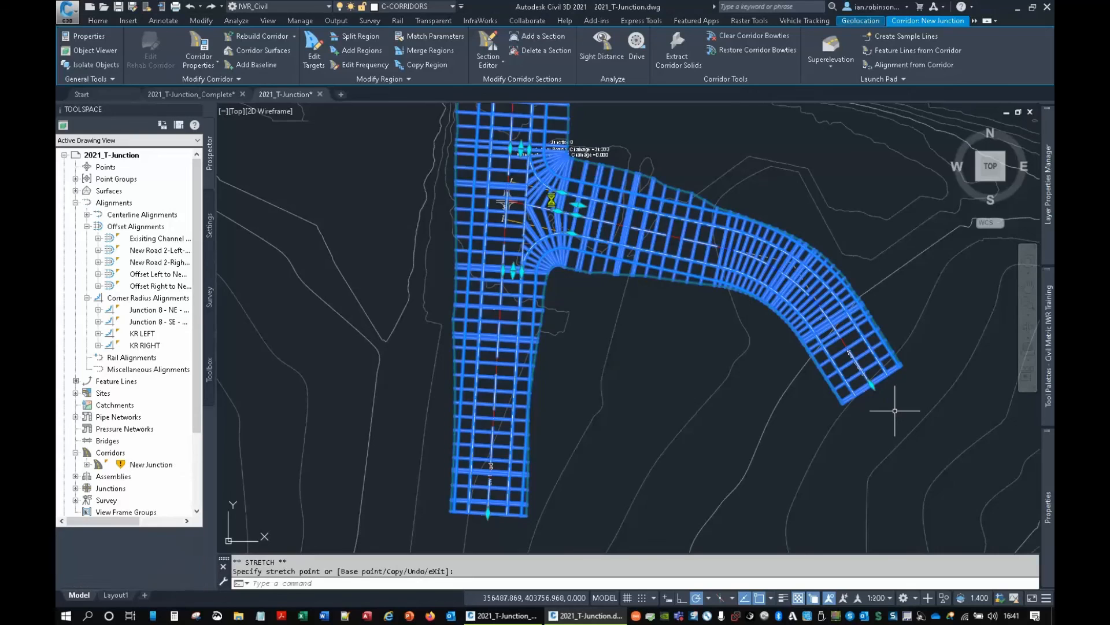
pyautogui.moveTo(552, 200); pyautogui.dragTo(577, 366, button='middle')
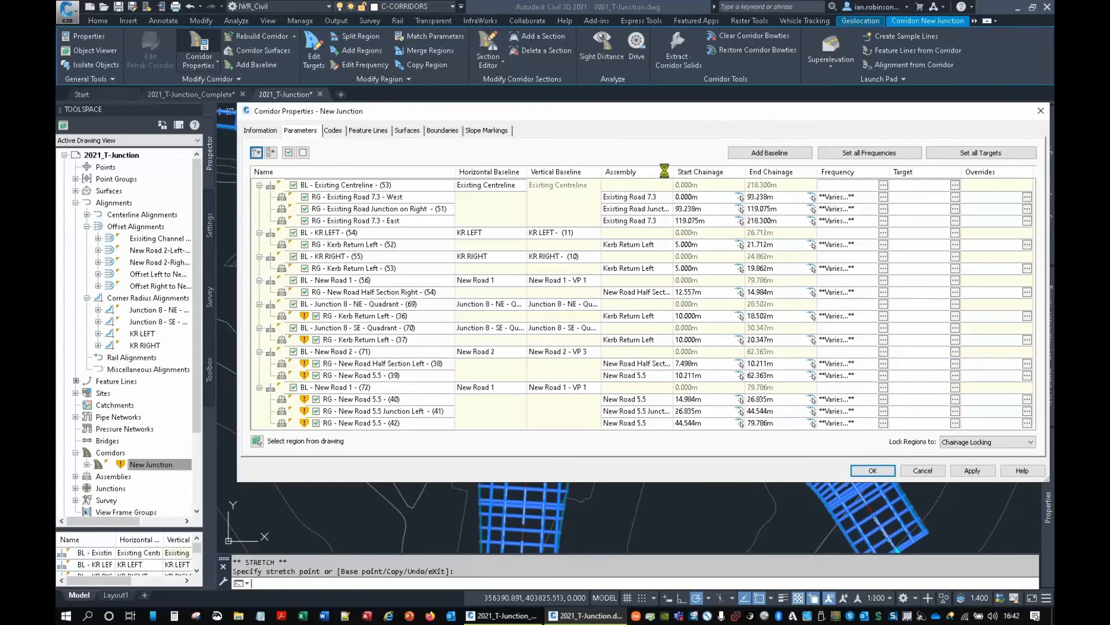
# Set all surface targets of the New Junction corridor to the Survey Lidar surface and rebuild the corridor.
pyautogui.click(967, 153)
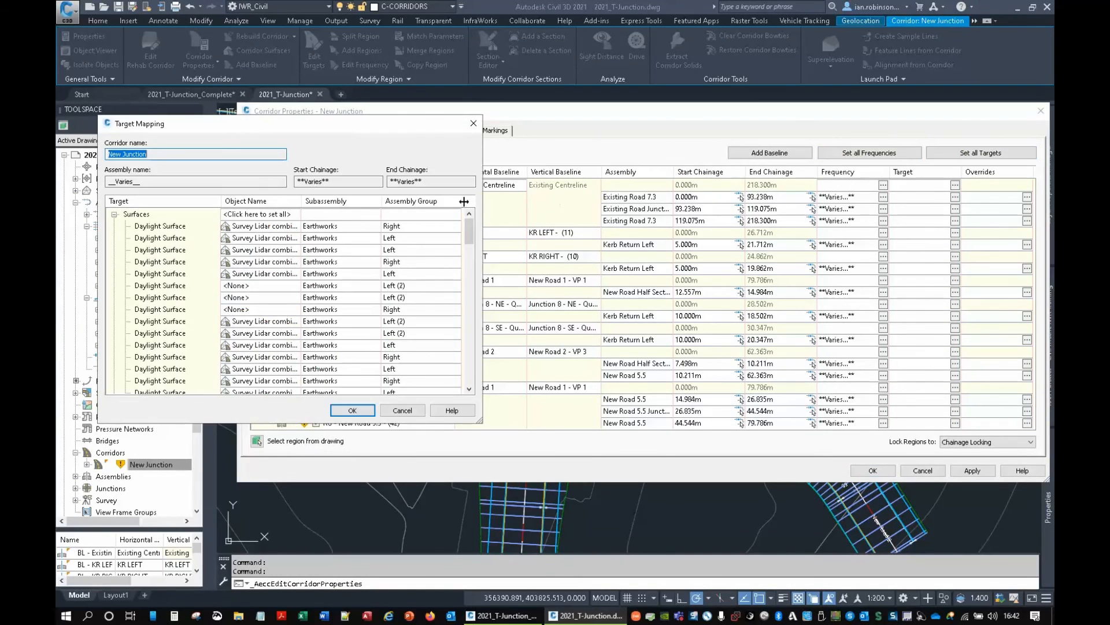
pyautogui.click(251, 215)
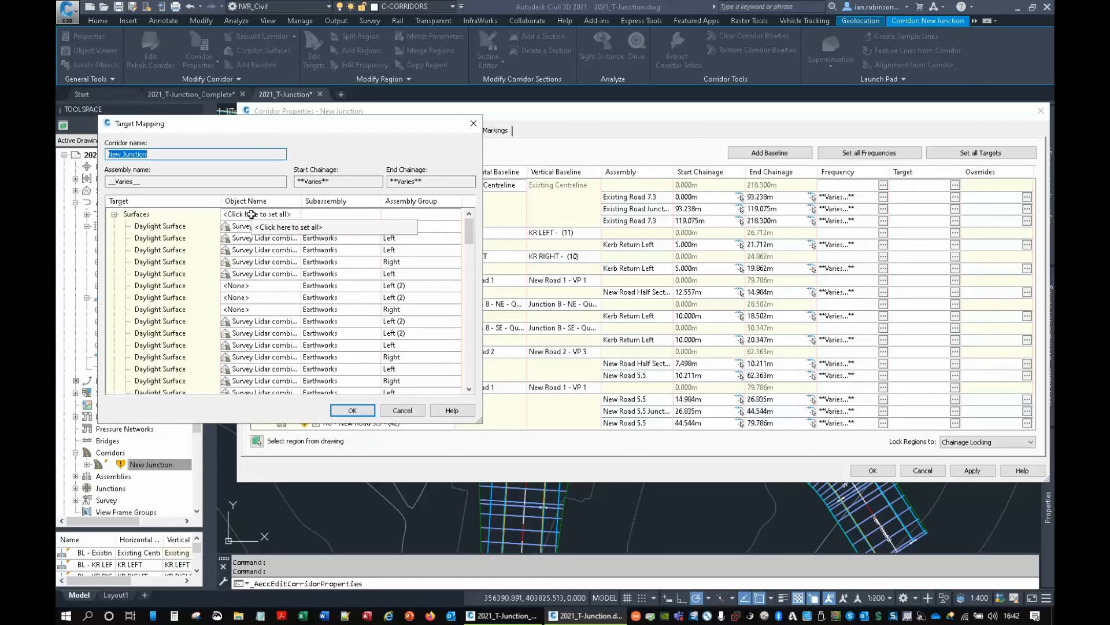
pyautogui.click(478, 271)
pyautogui.click(554, 377)
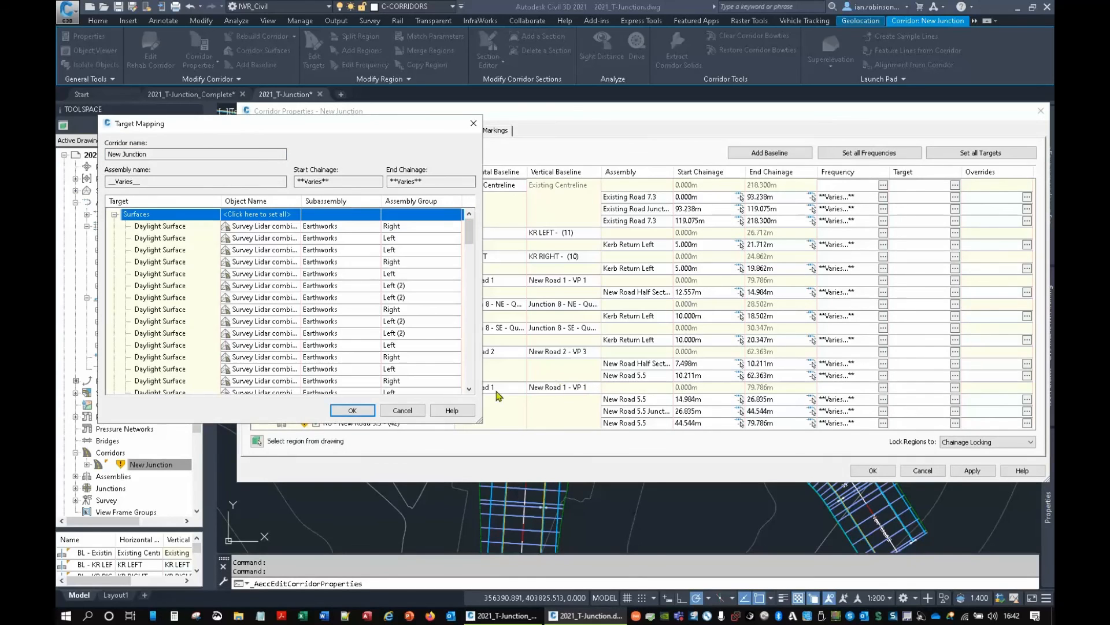
pyautogui.click(352, 411)
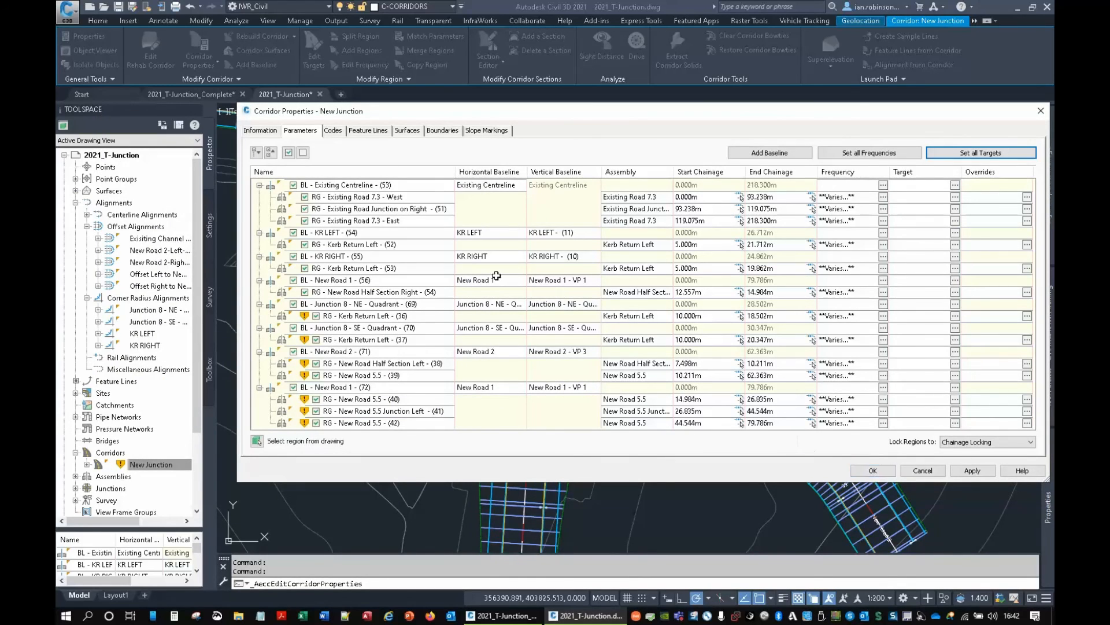
pyautogui.click(874, 474)
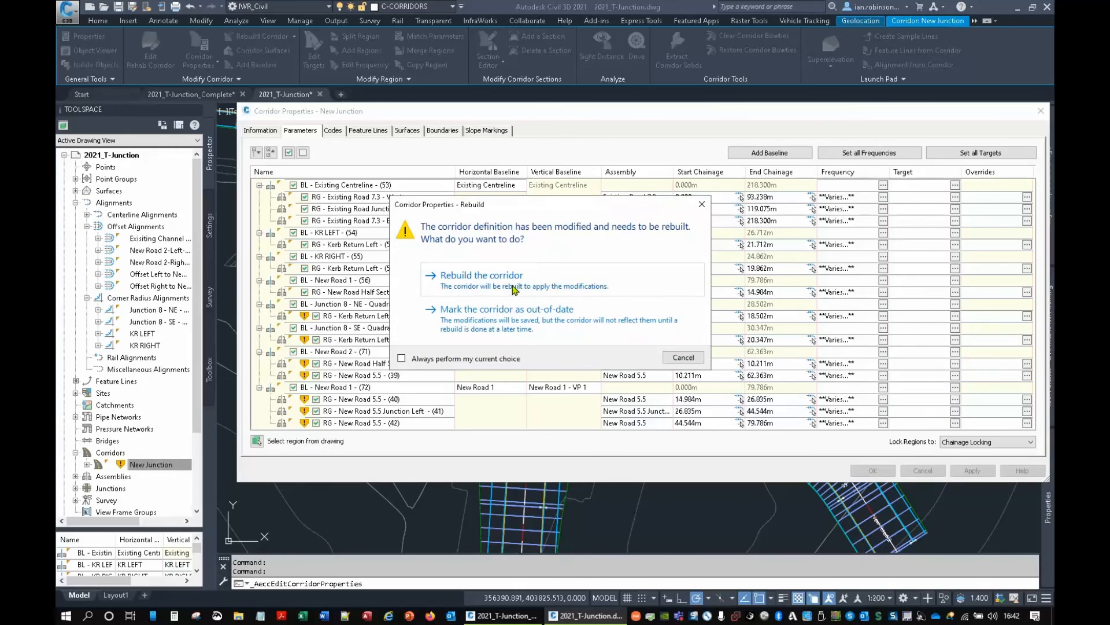
pyautogui.click(481, 276)
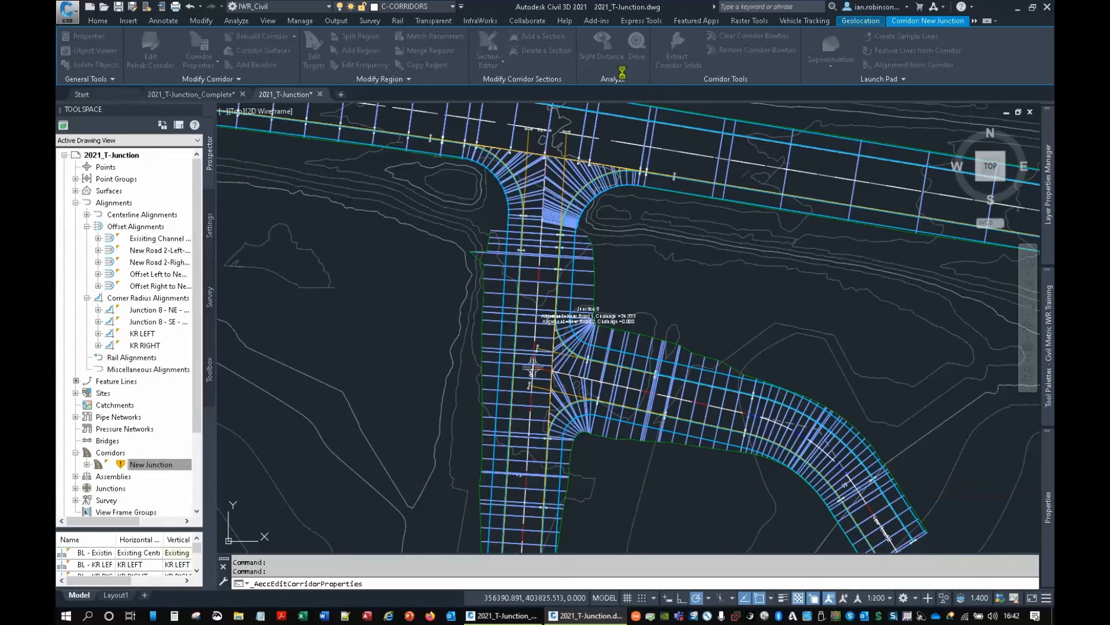
# Change the New Junction corridor's code set style to Plan View.
pyautogui.moveTo(558, 202); pyautogui.dragTo(543, 255, button='middle')
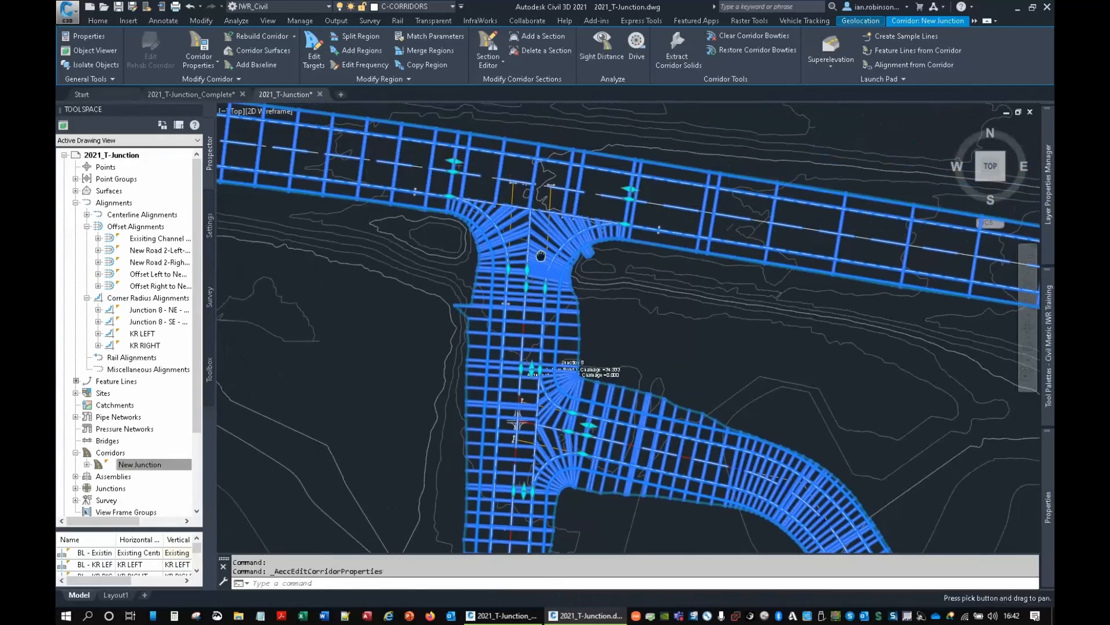
pyautogui.click(1043, 458)
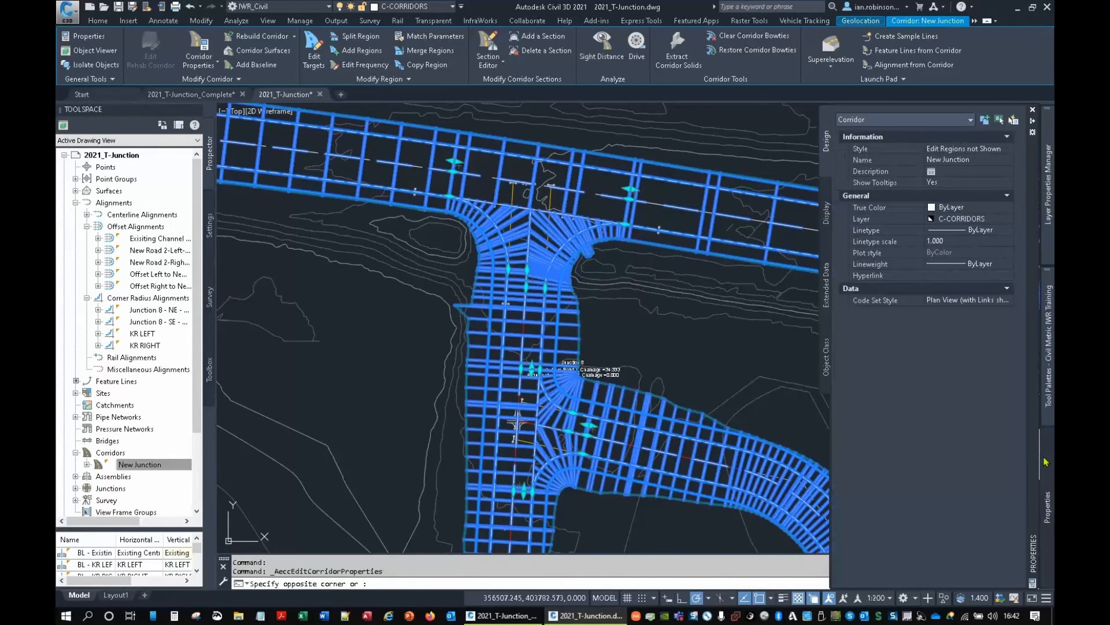
pyautogui.click(973, 302)
pyautogui.click(971, 301)
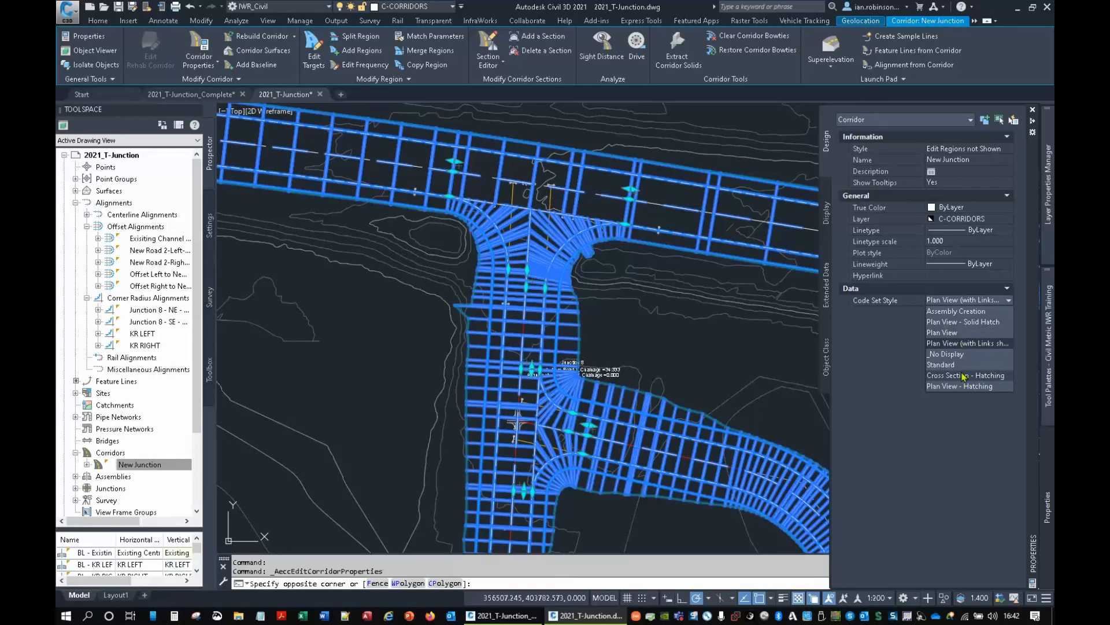
pyautogui.click(941, 334)
pyautogui.rightClick(520, 231)
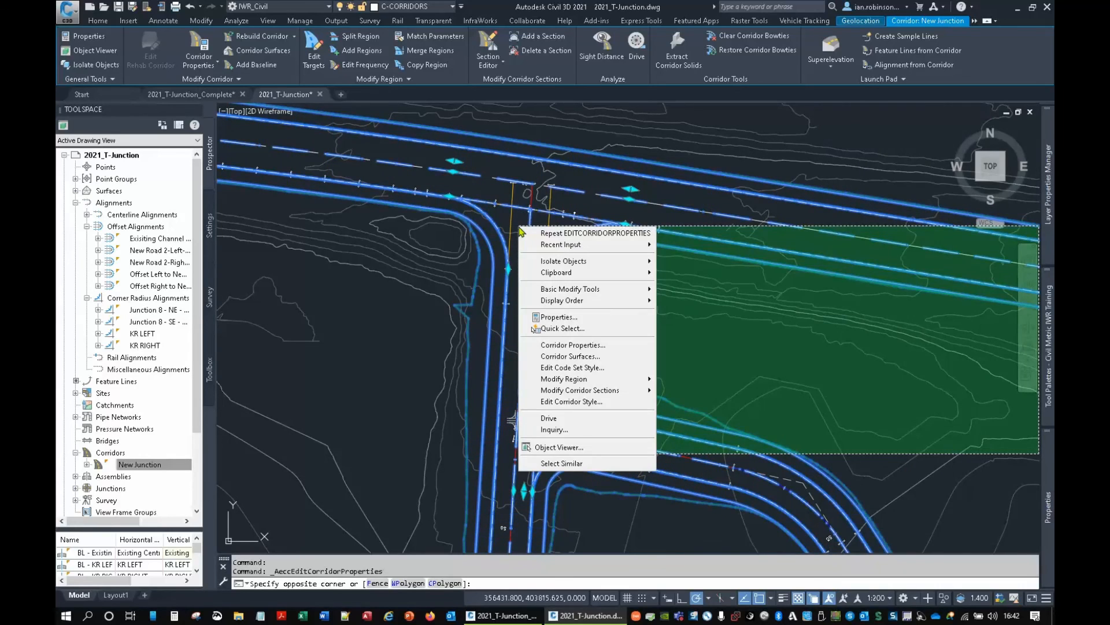
pyautogui.press('Escape')
pyautogui.press('Escape')
# Inspect the New Junction corridor in 3D in the Object Viewer, orbiting in close to both junctions.
pyautogui.rightClick(516, 224)
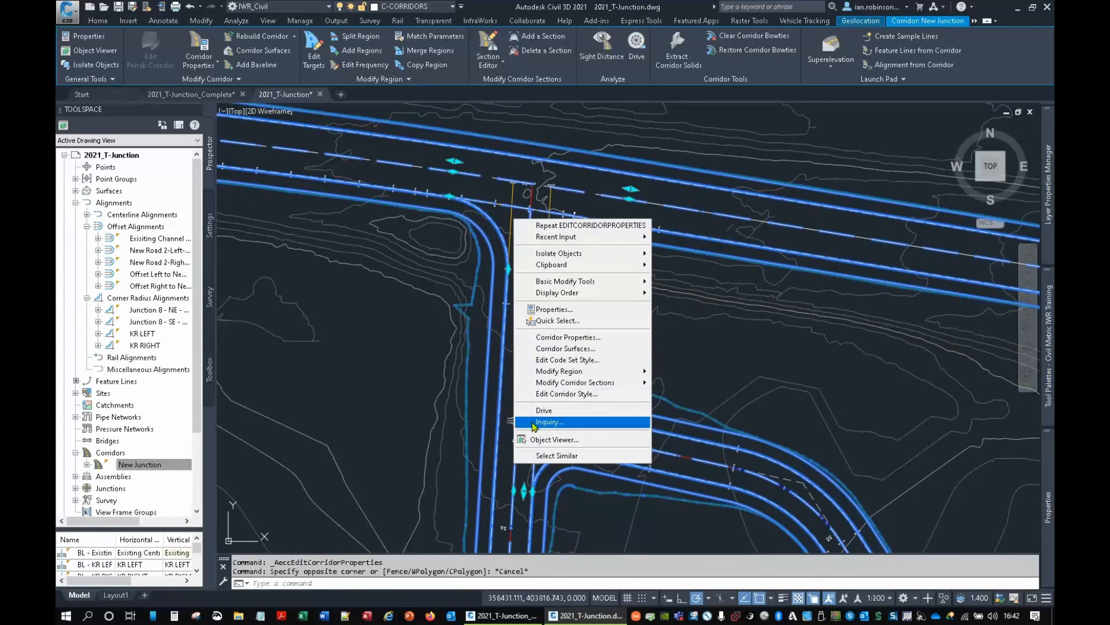
pyautogui.click(533, 422)
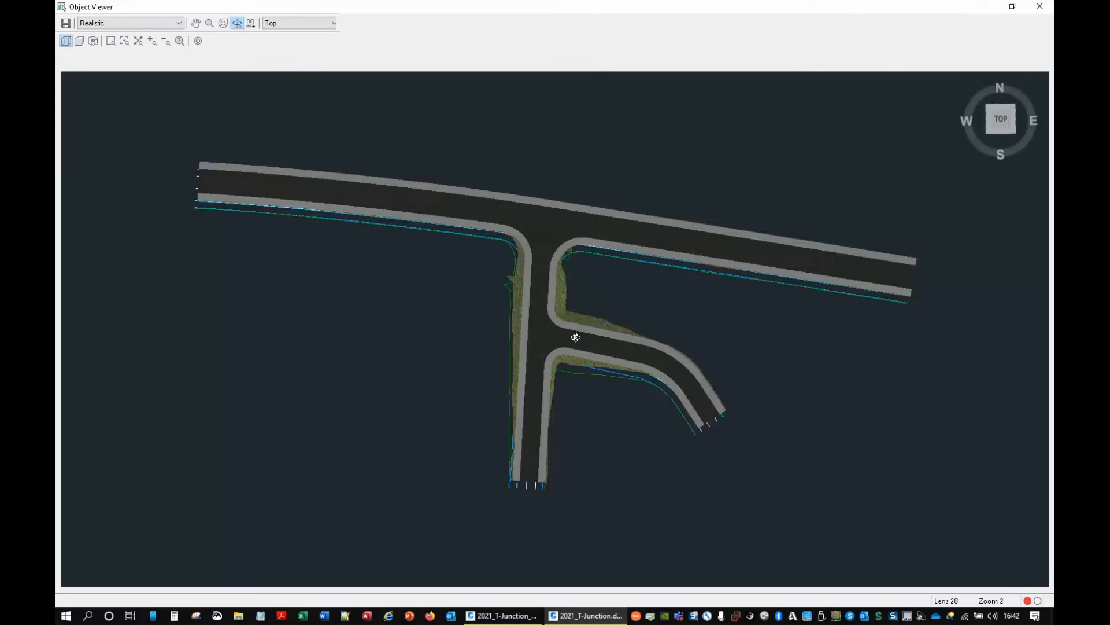
pyautogui.moveTo(575, 335); pyautogui.dragTo(668, 374)
pyautogui.scroll(6, 554, 312)
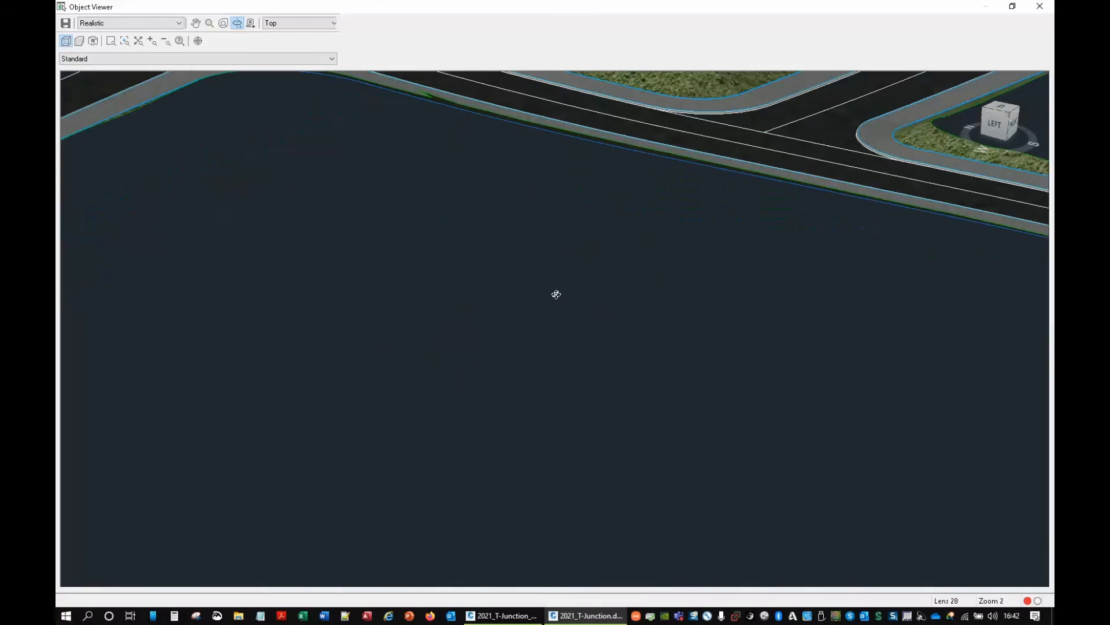
pyautogui.moveTo(555, 295); pyautogui.dragTo(548, 572, button='middle')
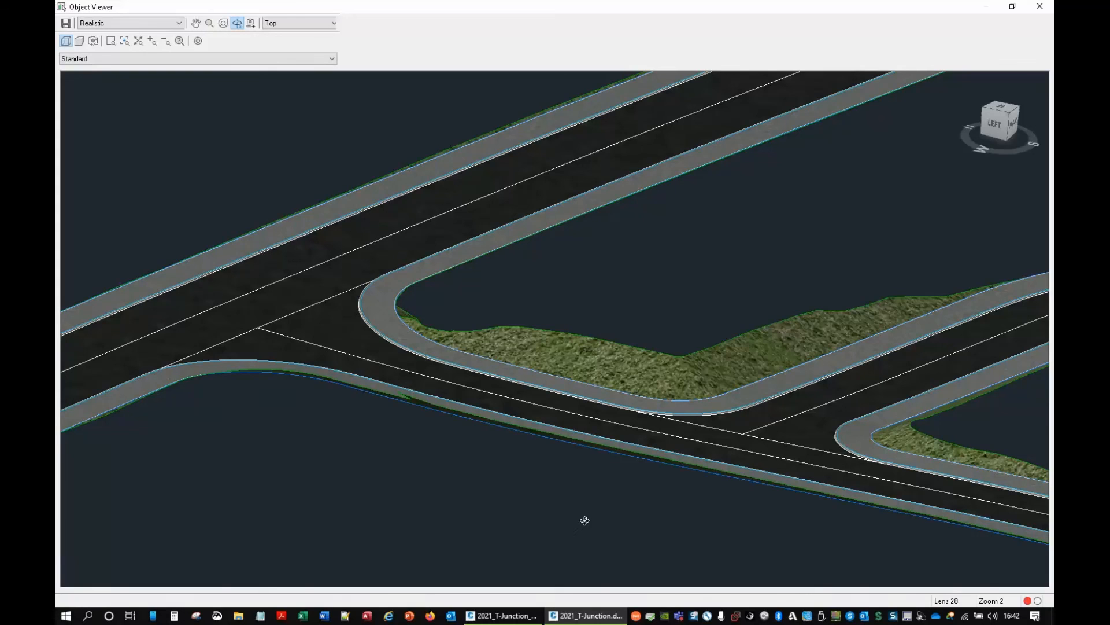
pyautogui.click(1039, 7)
pyautogui.press('Escape')
# Select the right offset alignment of New Road 1 where it crosses the main road junction.
pyautogui.moveTo(570, 213); pyautogui.dragTo(560, 257, button='middle')
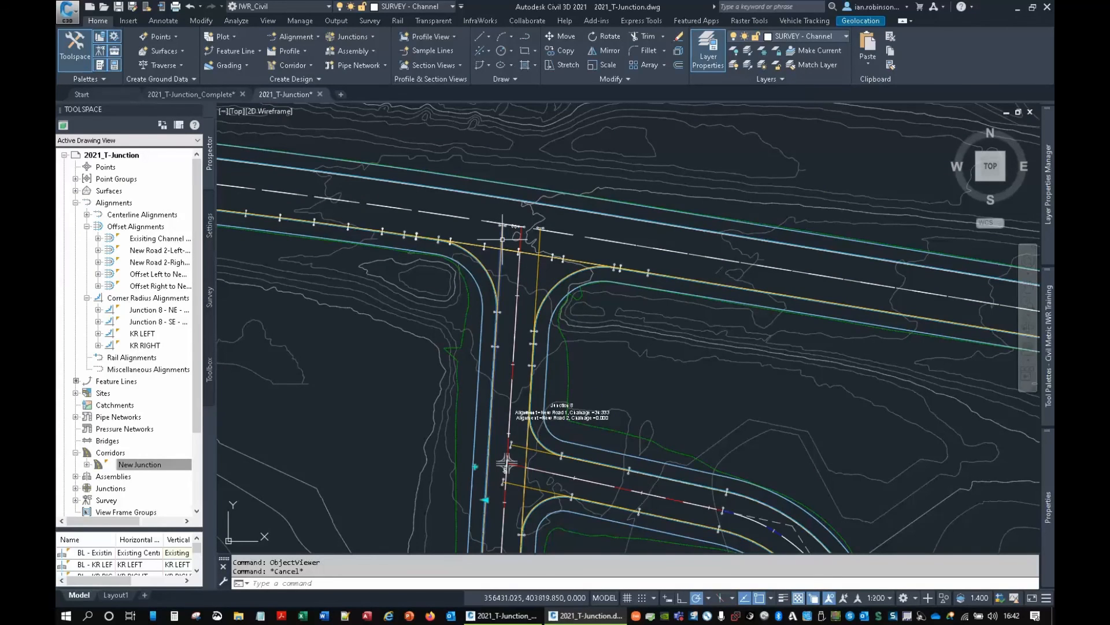
pyautogui.click(495, 301)
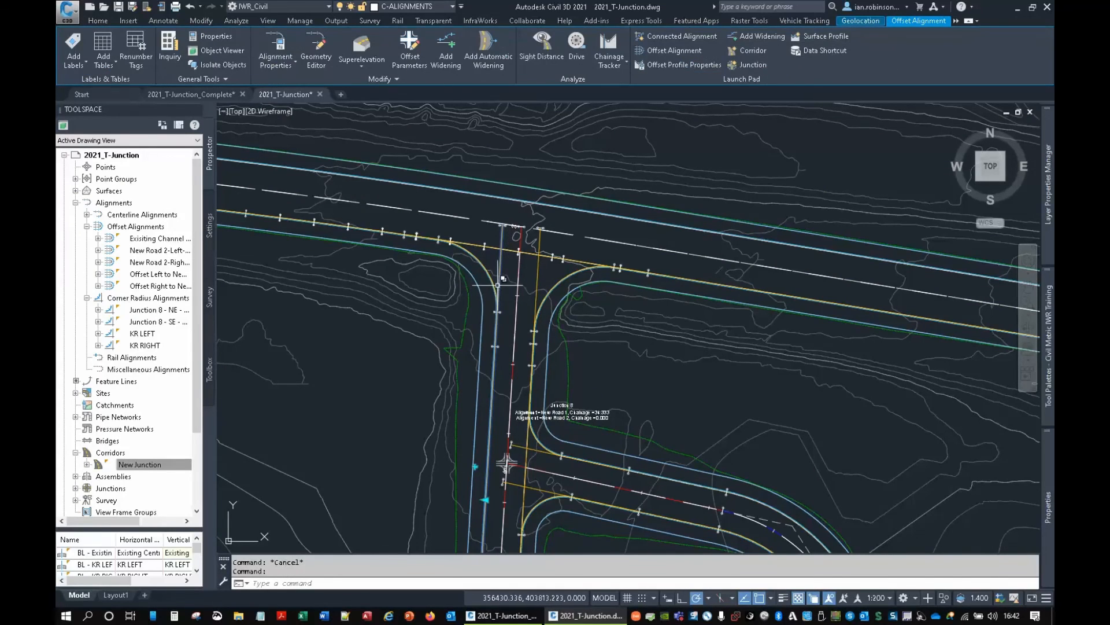
pyautogui.scroll(2, 499, 259)
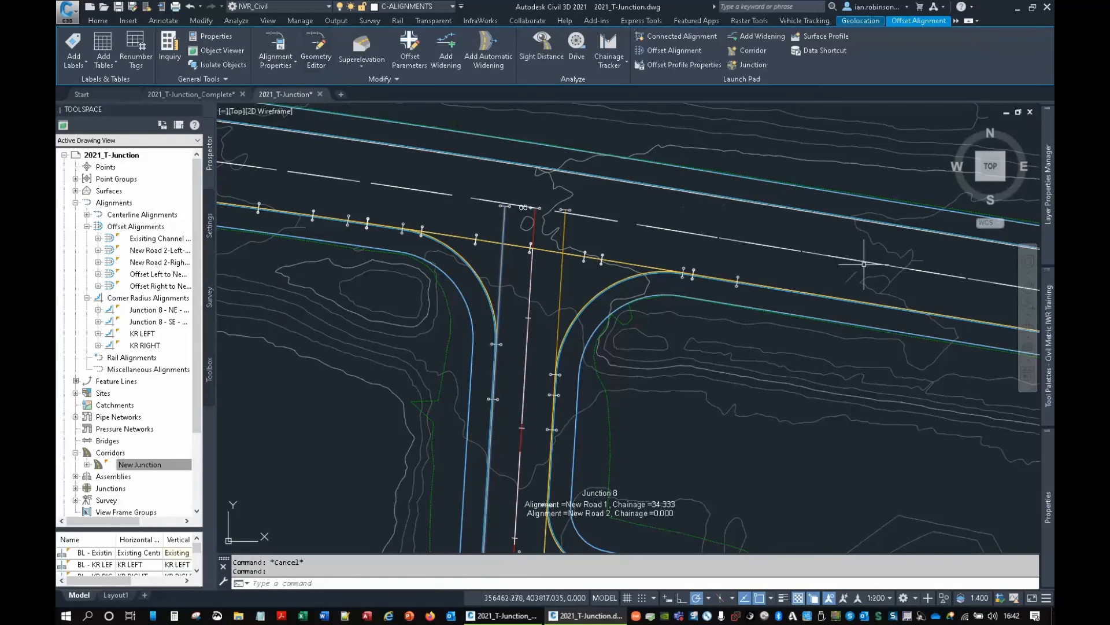
pyautogui.click(276, 48)
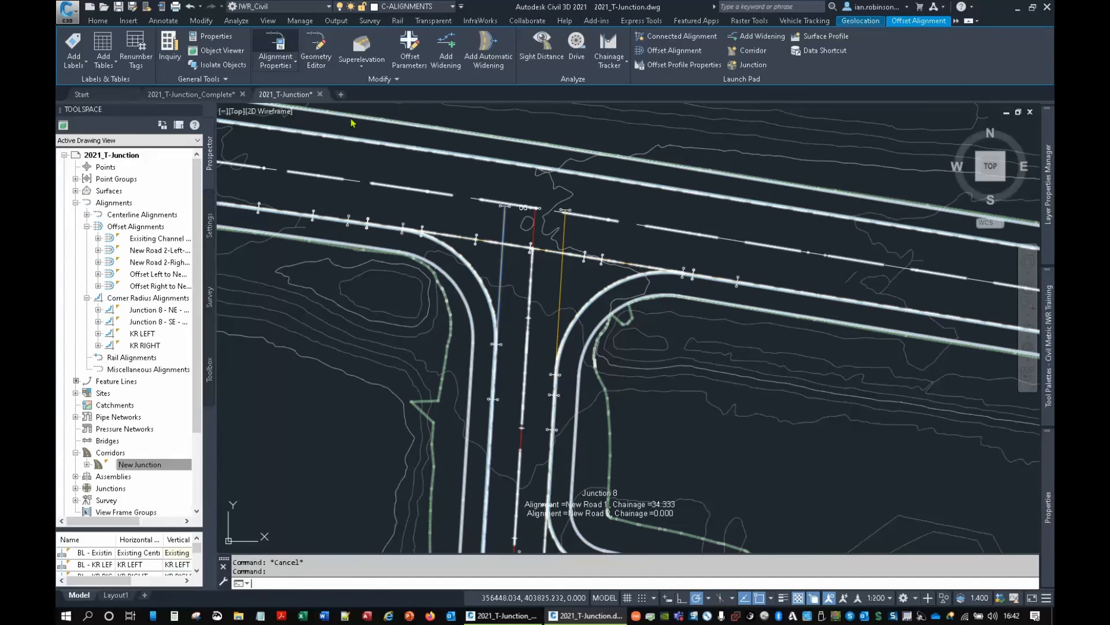
pyautogui.click(413, 299)
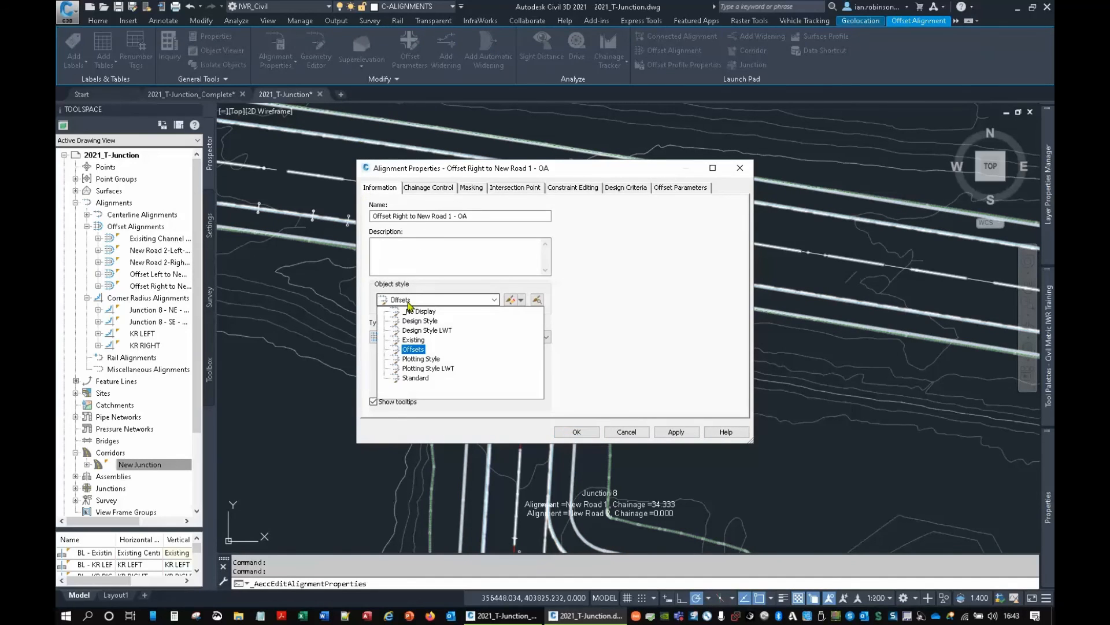
pyautogui.click(626, 431)
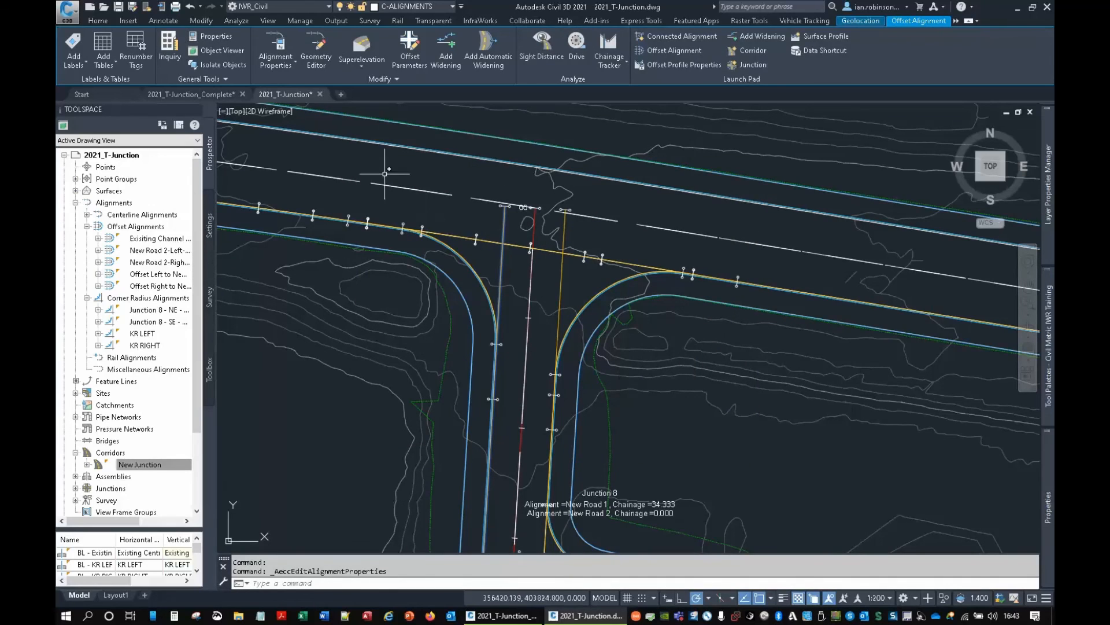
# Mask the right offset alignment of New Road 1 from its locked start to the kerb tangent at chainage 12.557 m.
pyautogui.click(276, 47)
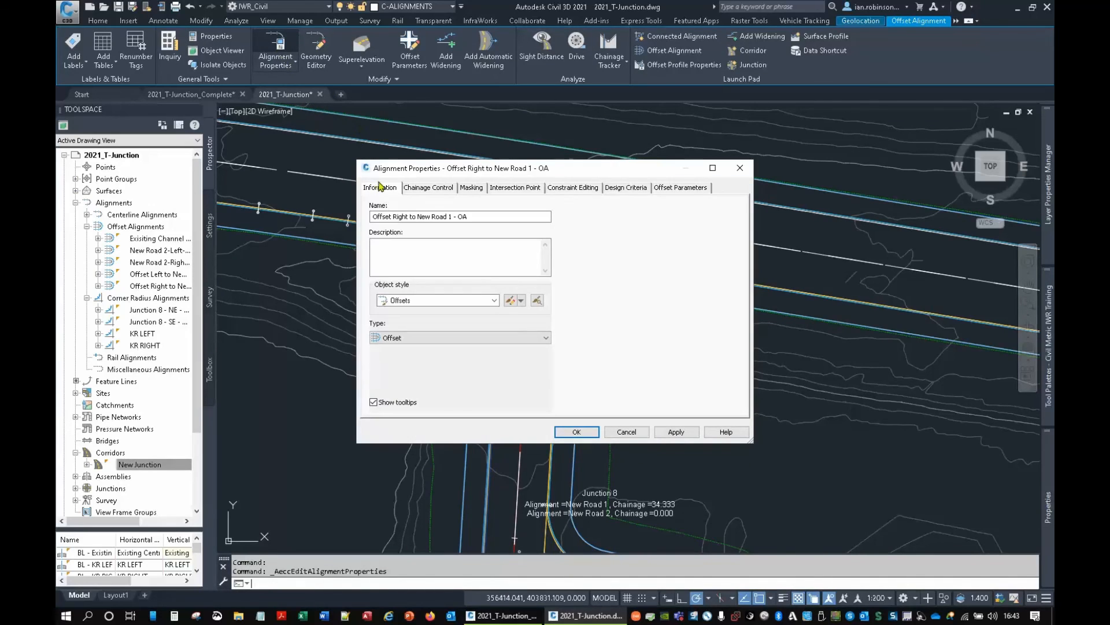
pyautogui.click(471, 187)
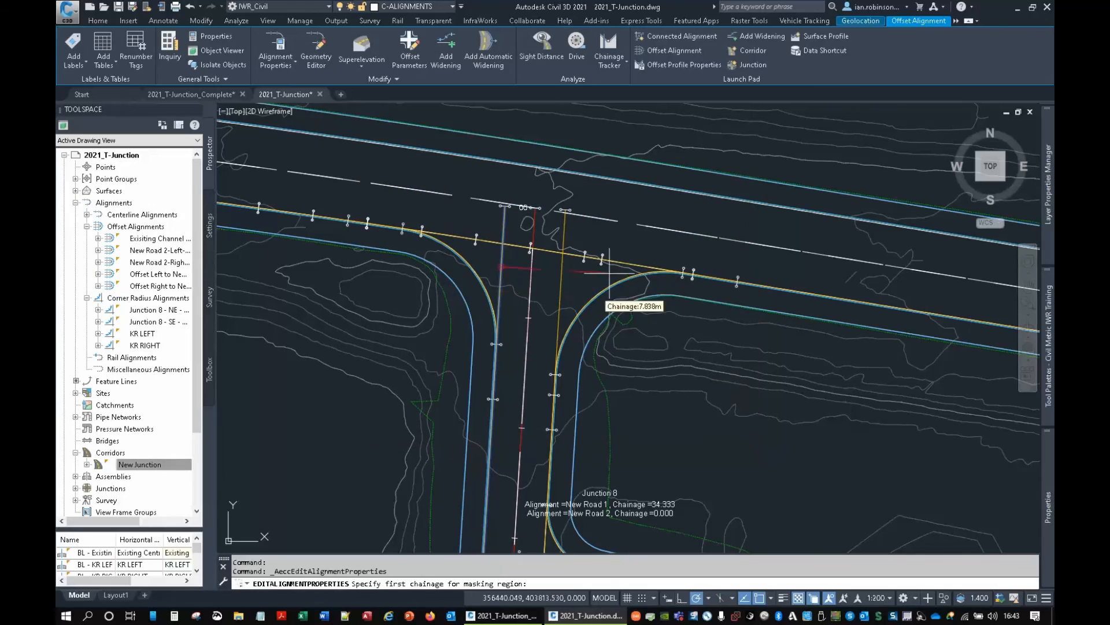
pyautogui.click(502, 232)
pyautogui.scroll(2, 496, 343)
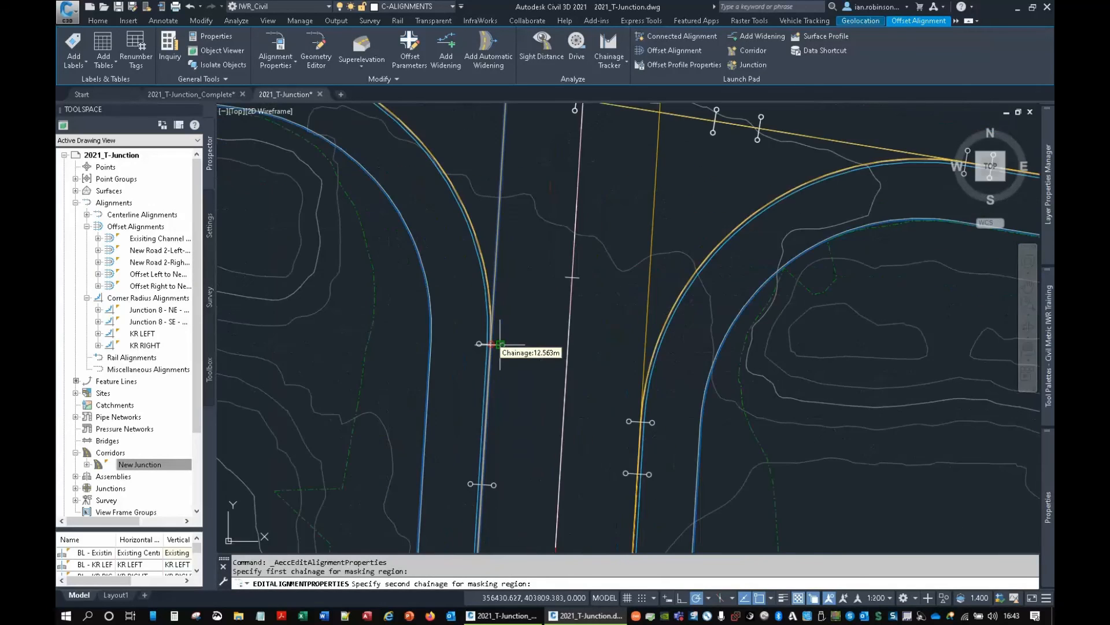
pyautogui.scroll(3, 498, 343)
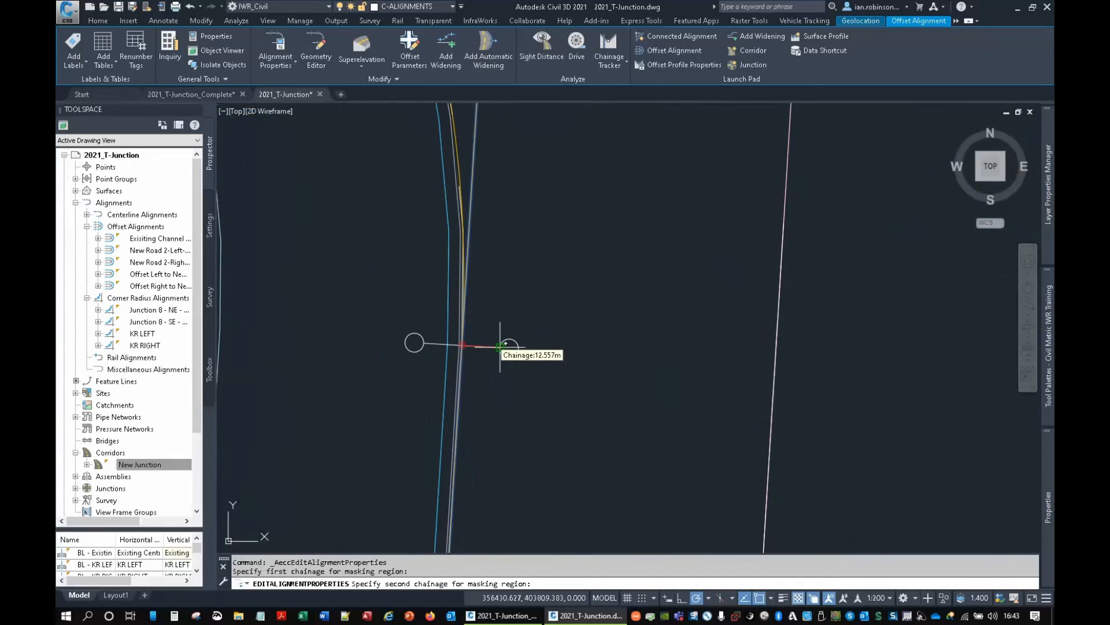
pyautogui.click(502, 344)
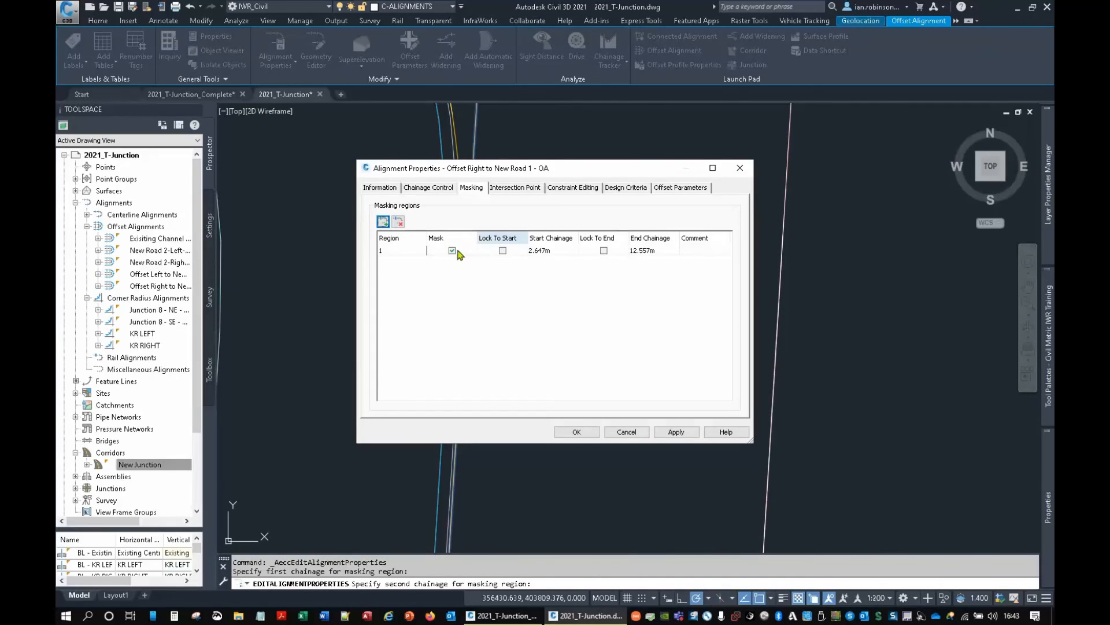
pyautogui.click(502, 251)
pyautogui.click(571, 432)
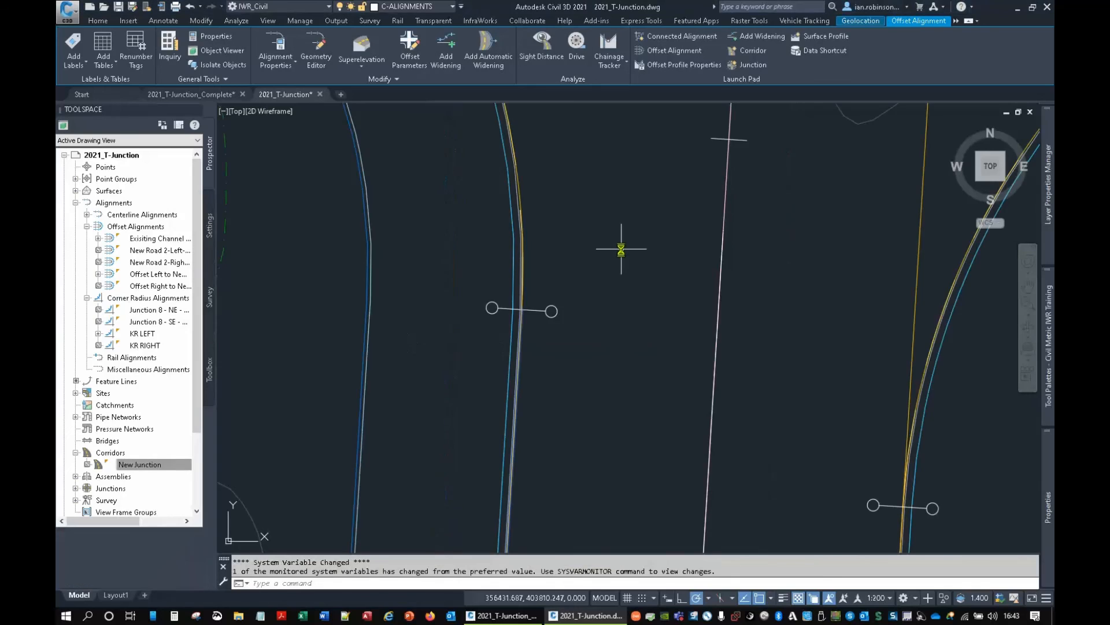
pyautogui.moveTo(626, 236); pyautogui.dragTo(541, 313, button='middle')
pyautogui.press('Escape')
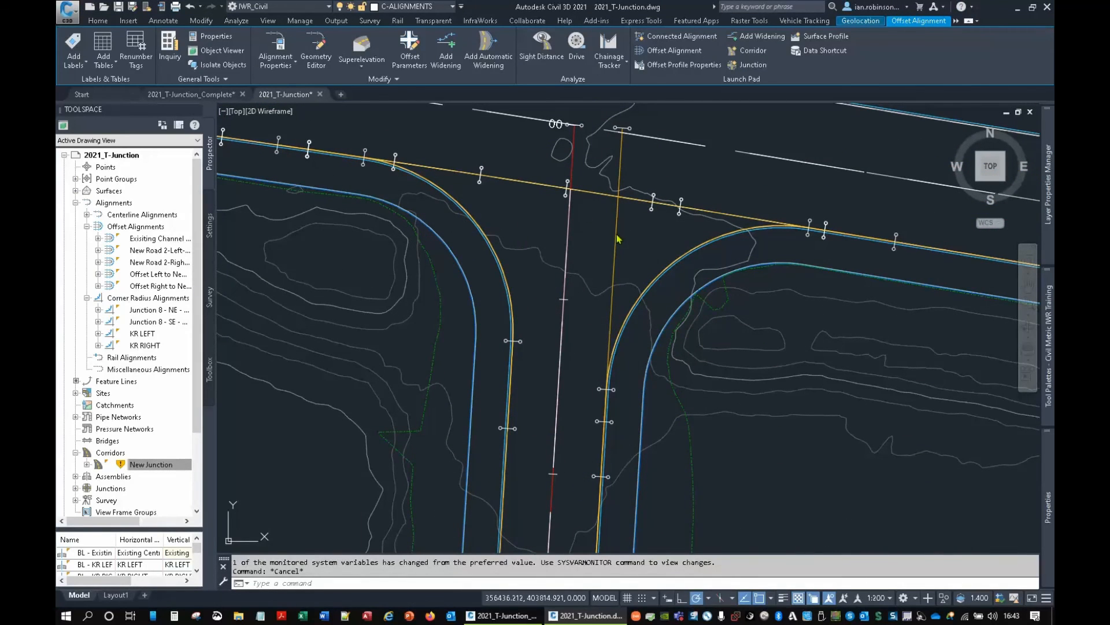
# Mask the left offset alignment of New Road 1 from its locked start to the kerb tangent at chainage 14.985 m.
pyautogui.click(616, 233)
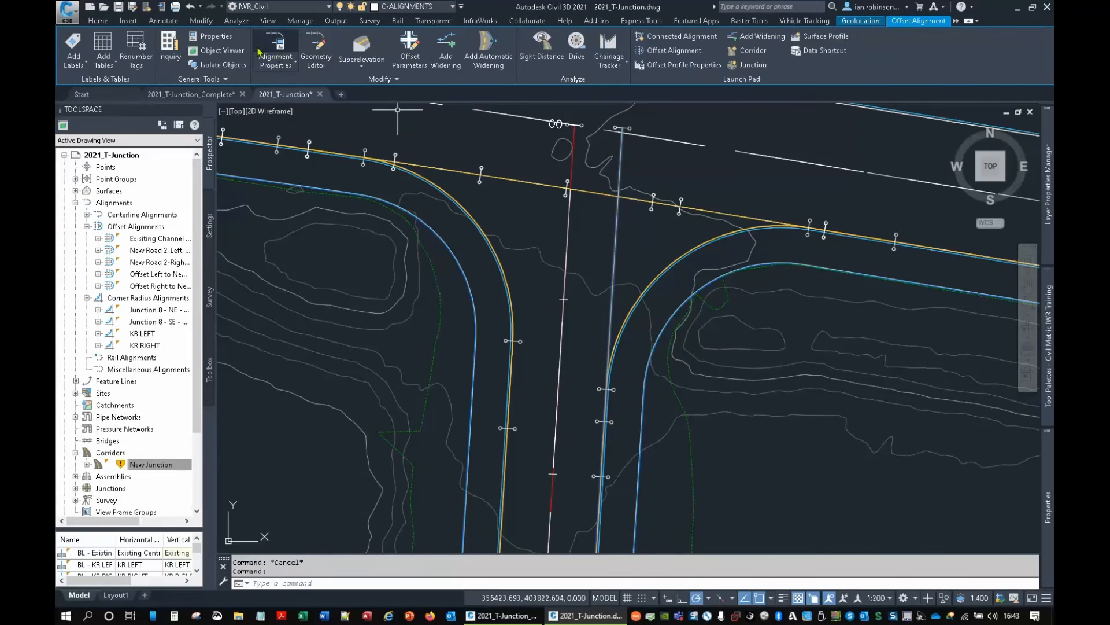
pyautogui.click(269, 49)
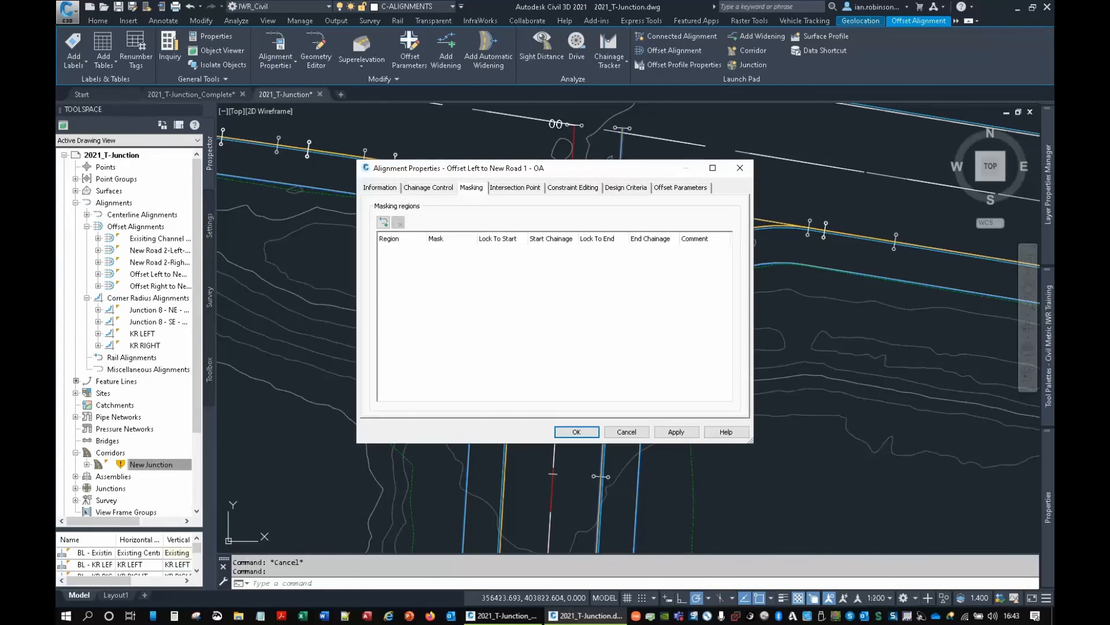
pyautogui.click(382, 222)
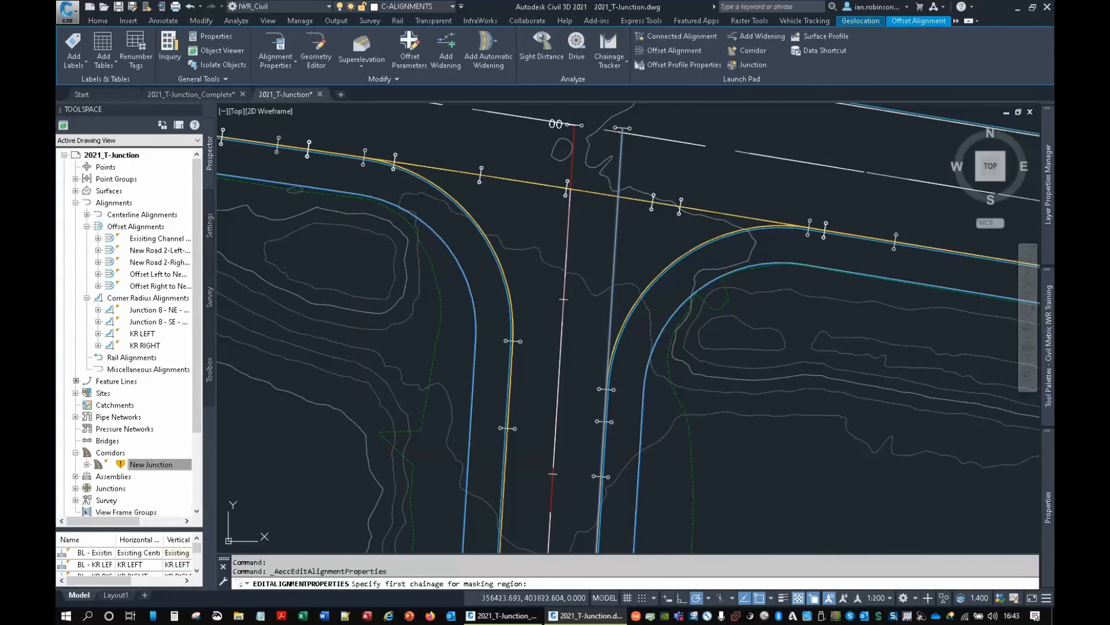
pyautogui.click(635, 192)
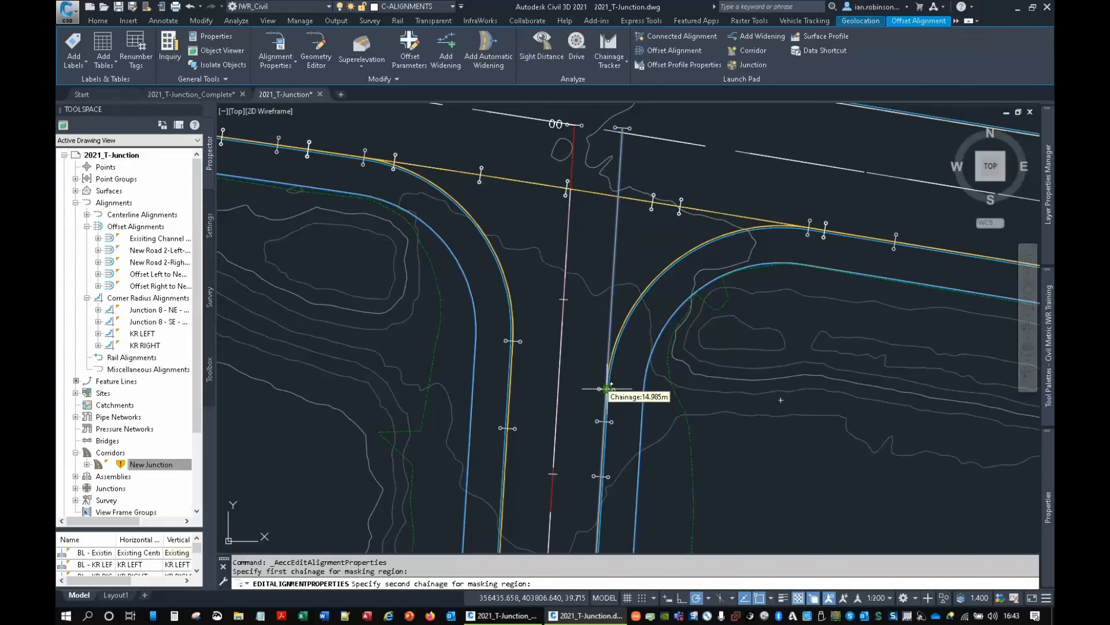
pyautogui.click(608, 389)
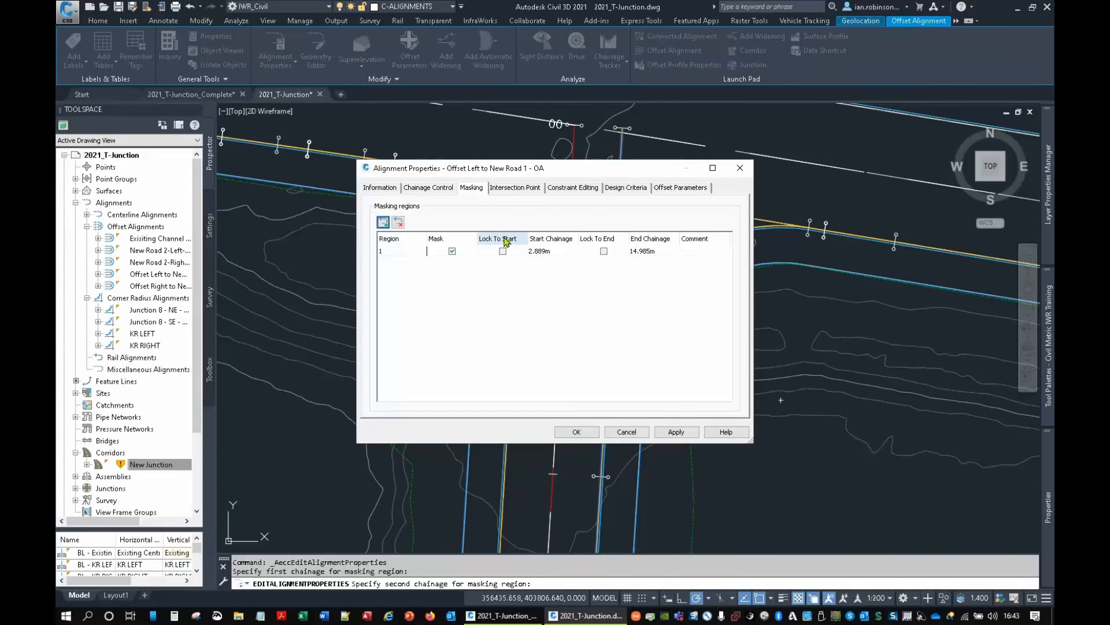
pyautogui.click(503, 251)
pyautogui.click(577, 431)
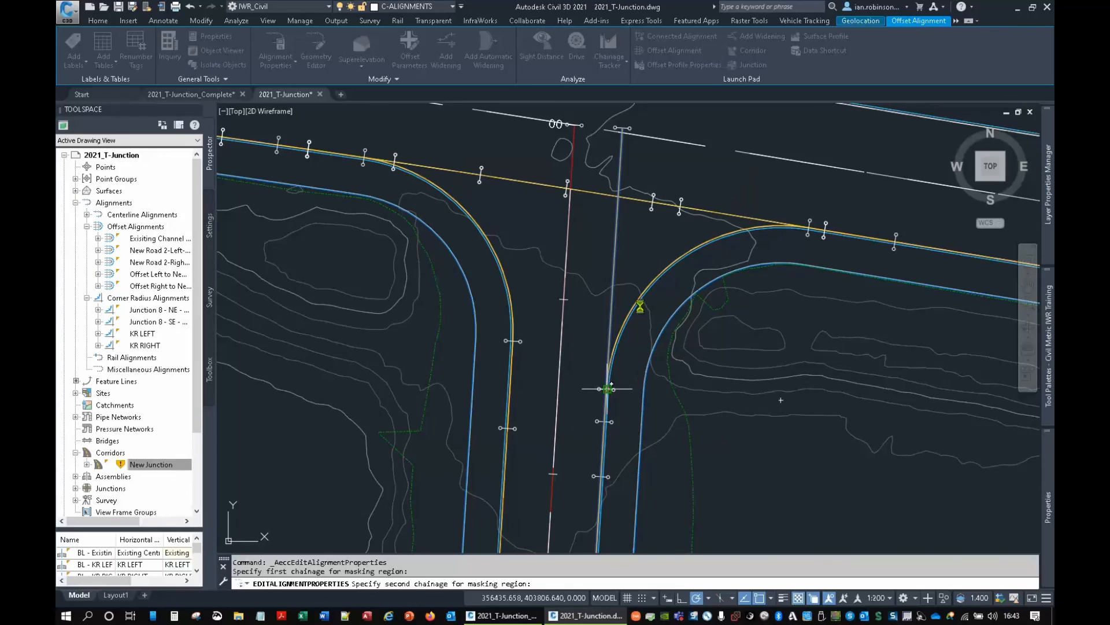
pyautogui.scroll(-5, 640, 305)
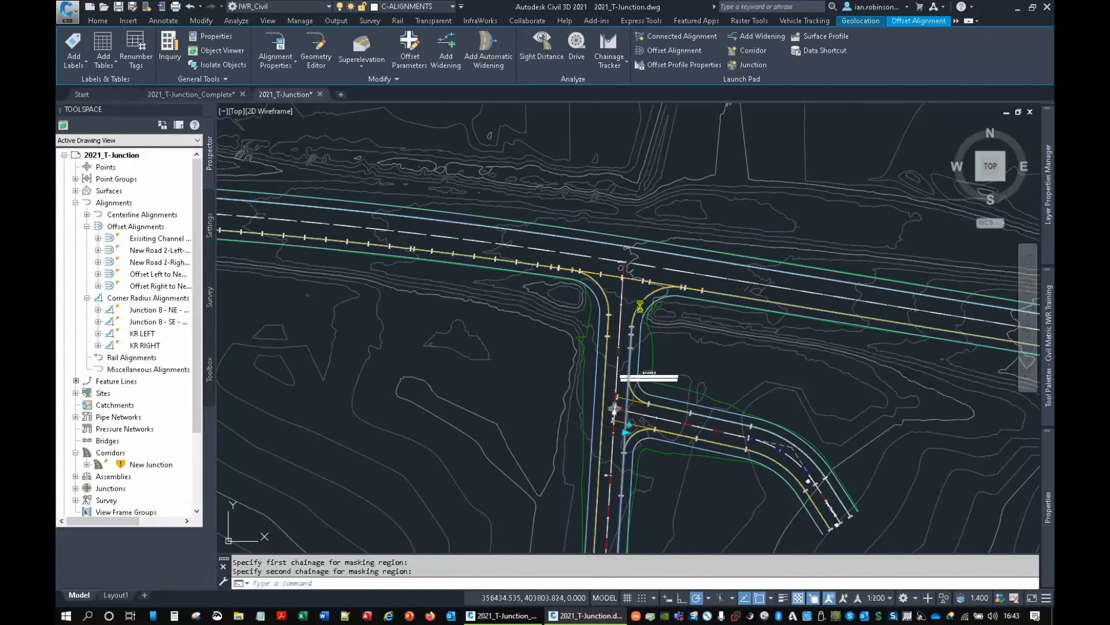
pyautogui.moveTo(641, 306); pyautogui.dragTo(620, 215, button='middle')
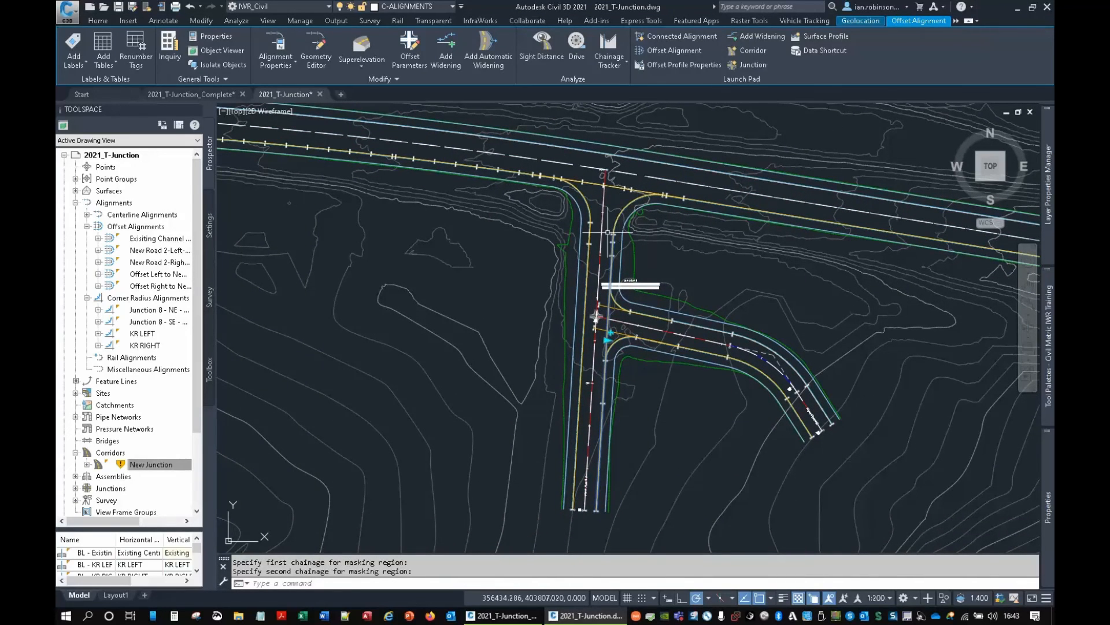
pyautogui.press('Escape')
pyautogui.press('Escape')
pyautogui.moveTo(601, 283); pyautogui.dragTo(591, 308, button='middle')
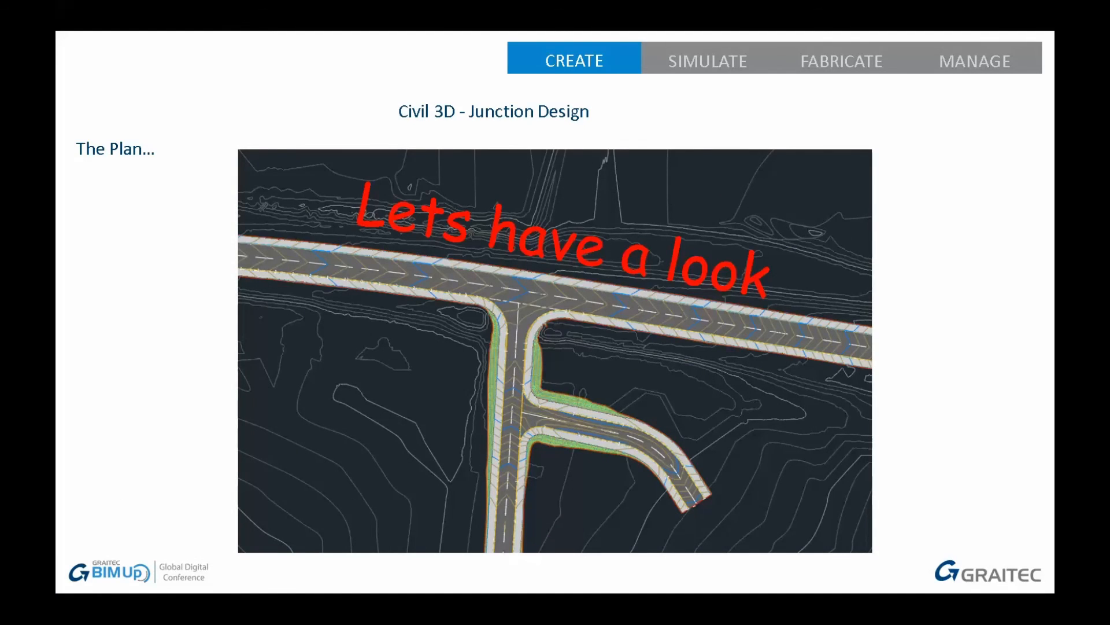
pyautogui.press('Right')
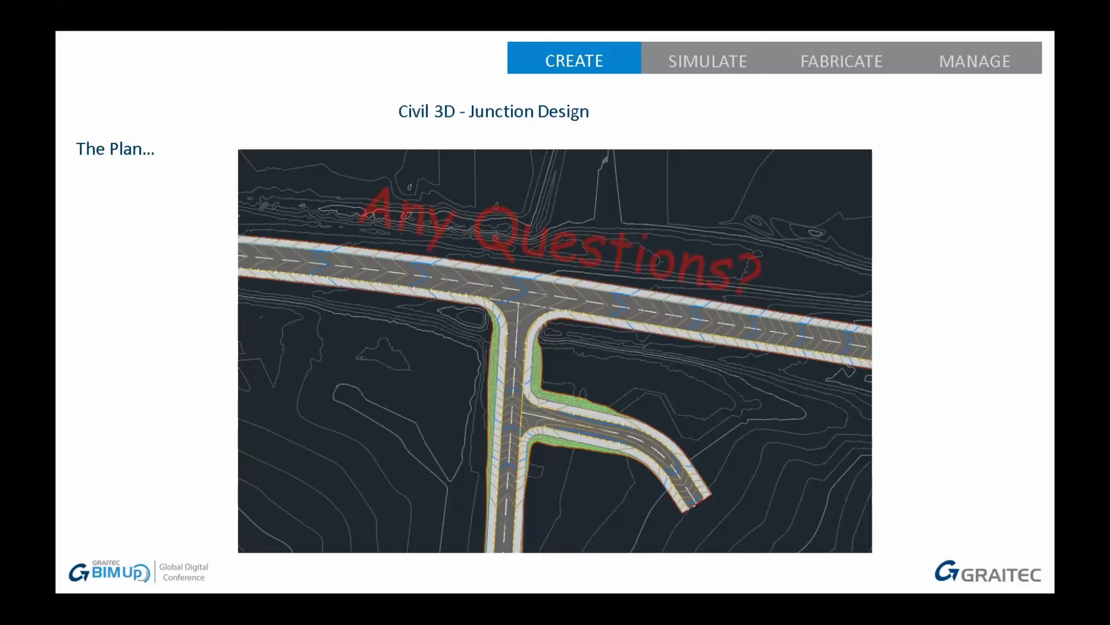